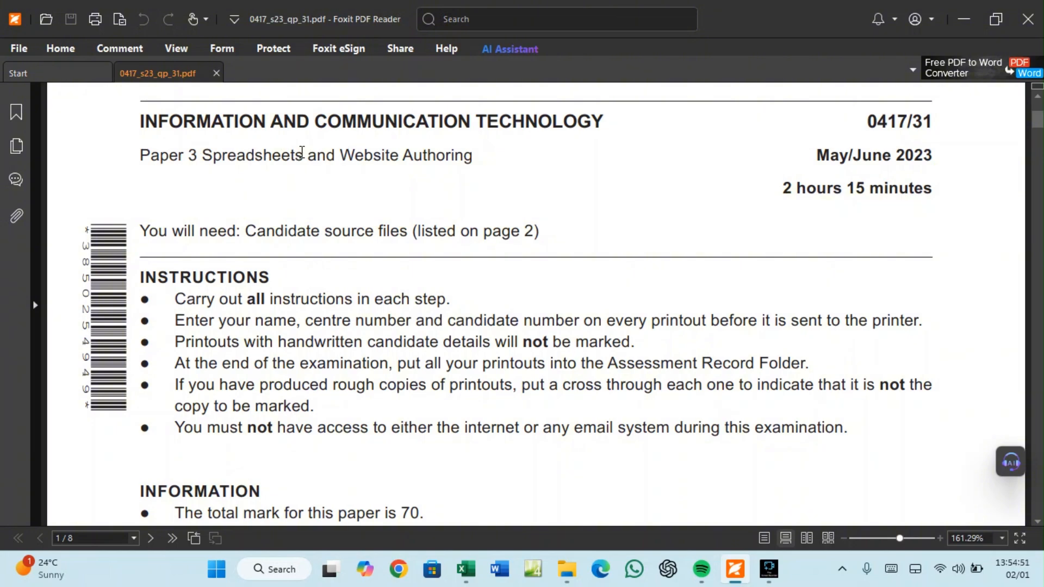
Scroll the exam PDF down to page 2's Task 1 – Evidence Document instructions
scroll(289, 258, "down", 3)
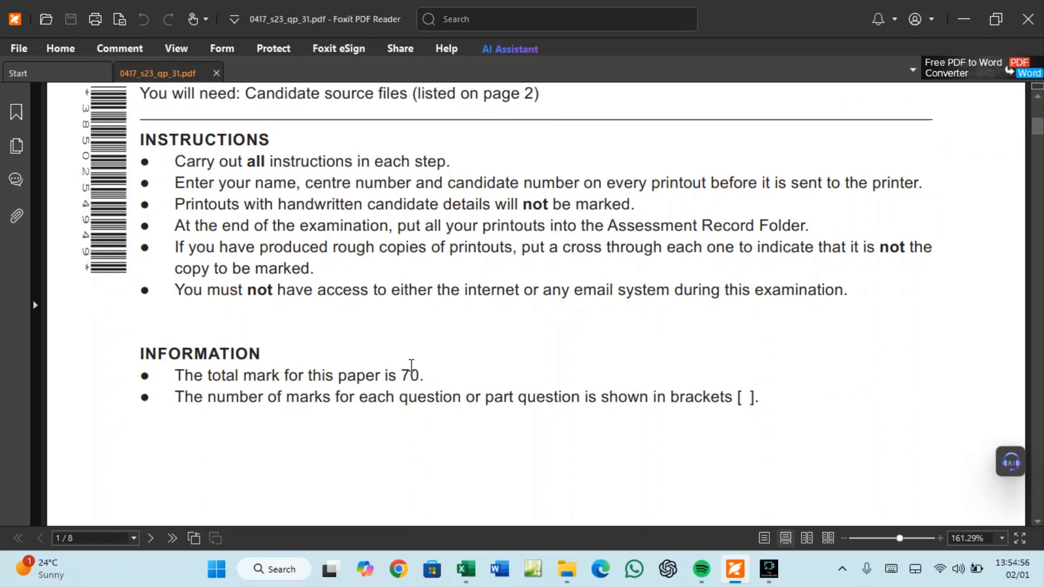
scroll(411, 370, "down", 2)
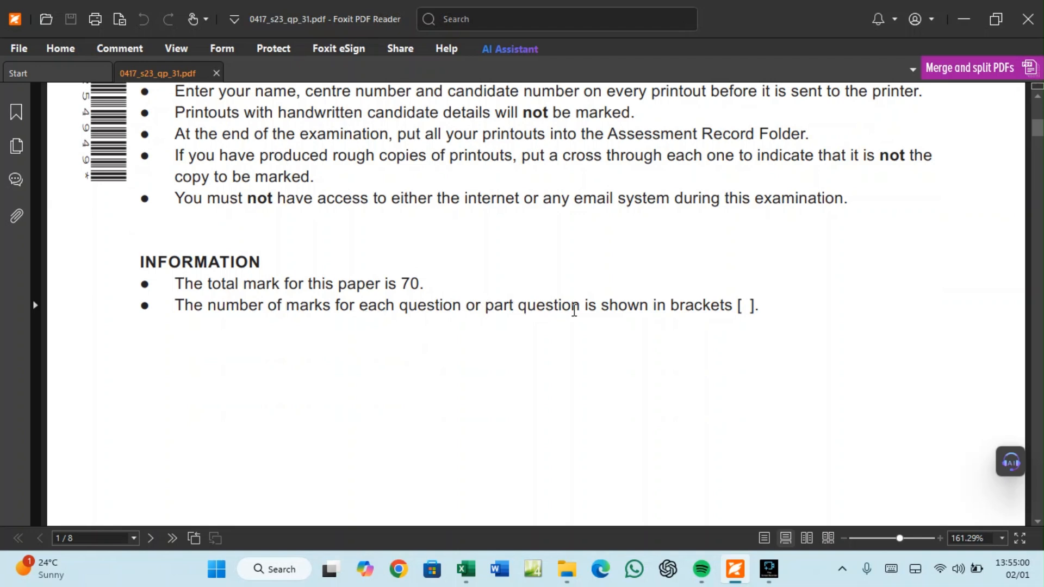
scroll(744, 306, "down", 10)
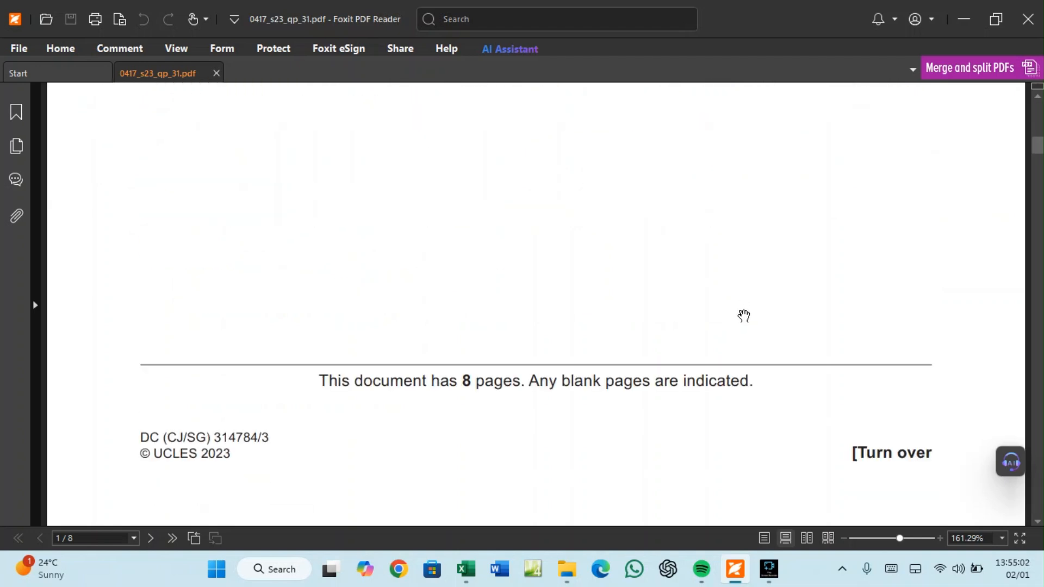
scroll(745, 323, "down", 2)
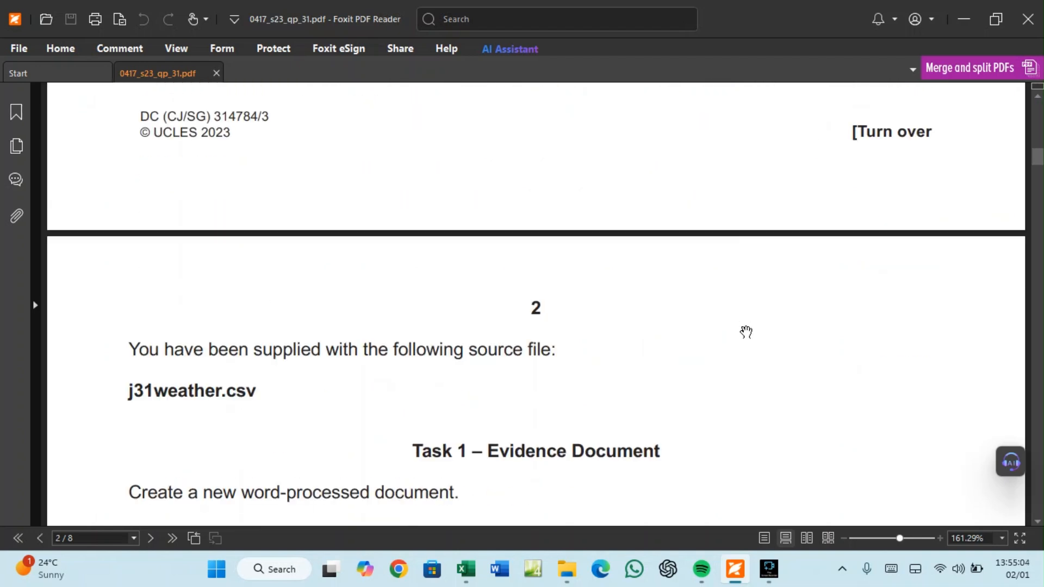
scroll(745, 331, "down", 4)
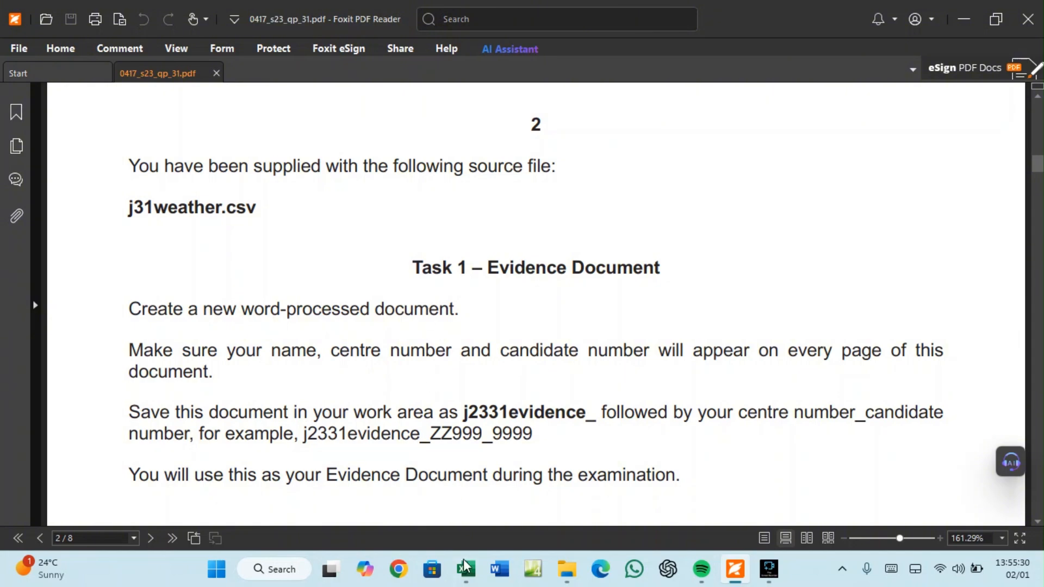
Maximise Word and create a new blank document
left_click(500, 570)
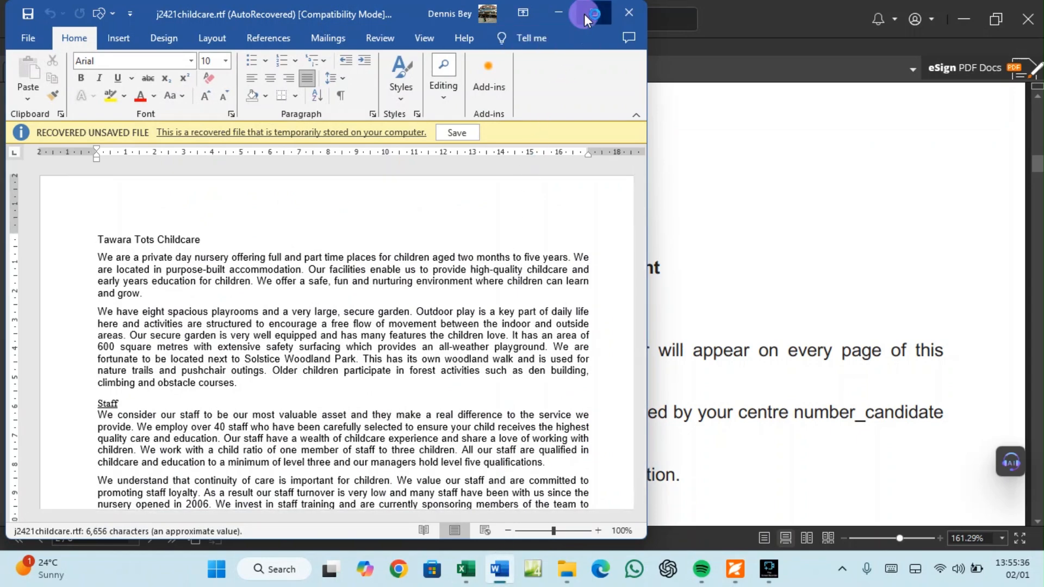
left_click(584, 19)
left_click(27, 38)
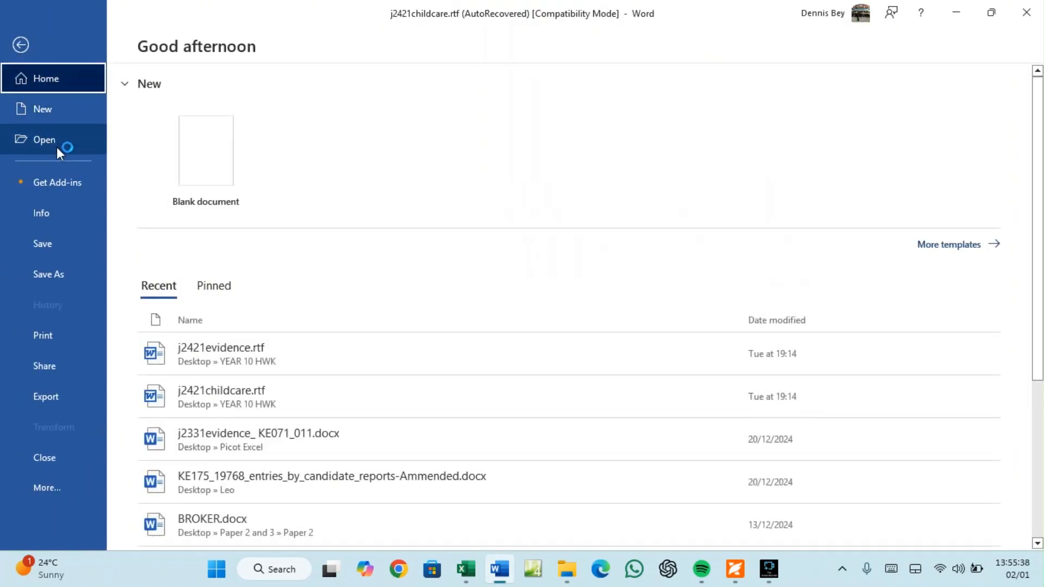
left_click(207, 166)
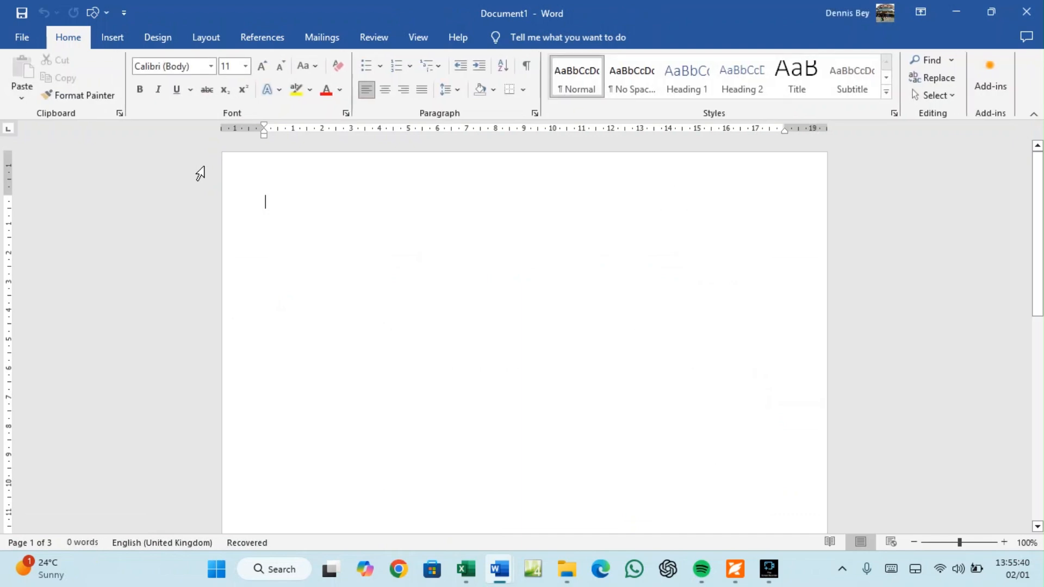
Close the recovered j2421childcare.rtf document without saving
left_click(737, 575)
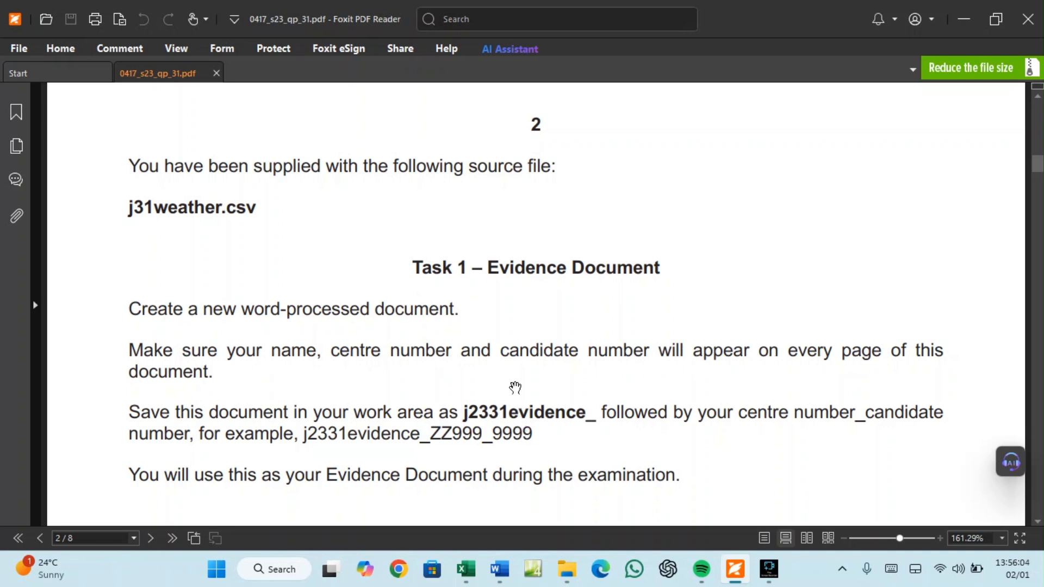
mouse_move(505, 568)
left_click(540, 527)
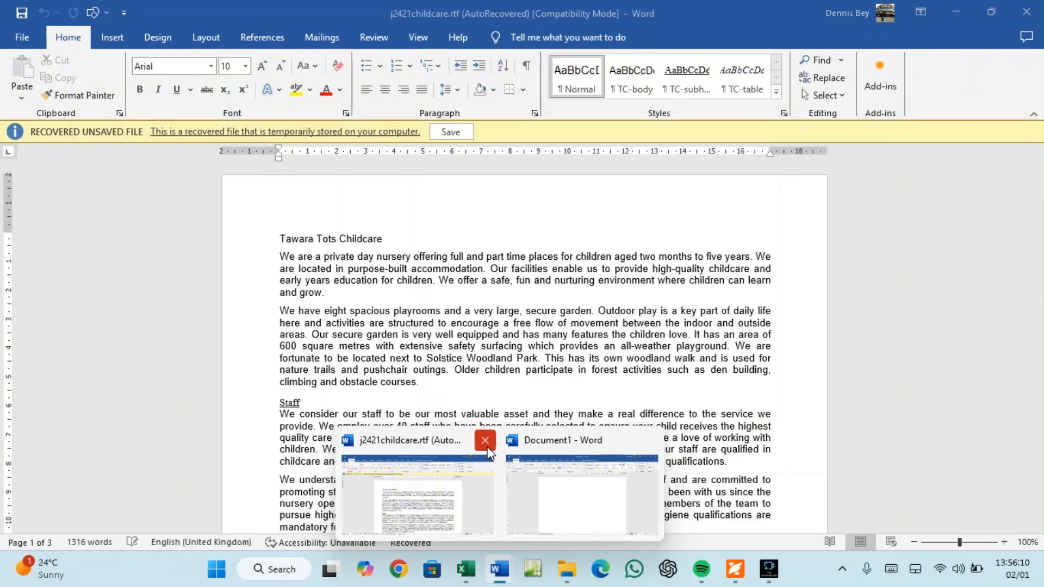
left_click(487, 447)
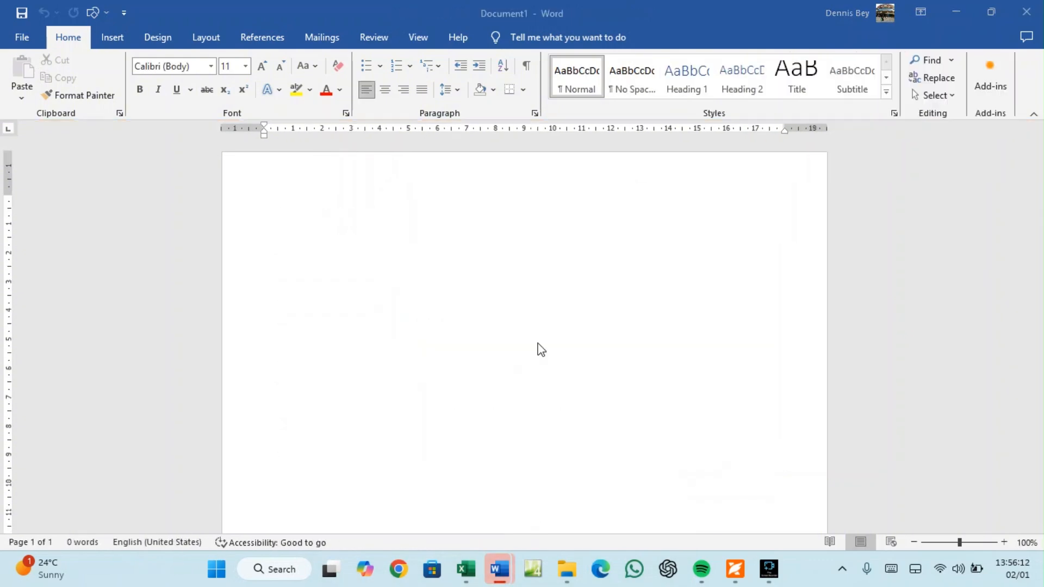
left_click(546, 306)
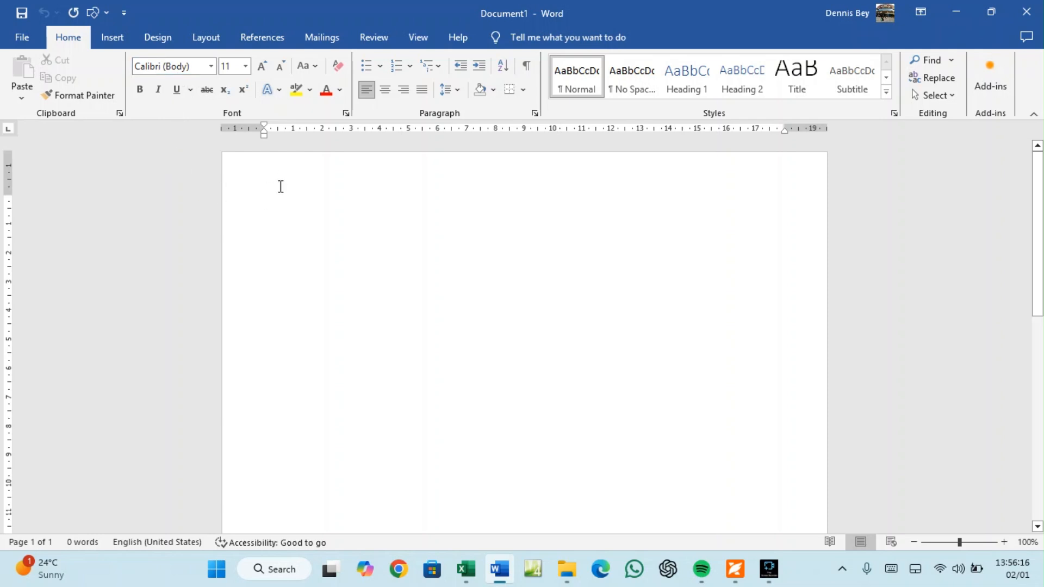
Insert a Blank (Three Columns) header into the document
left_click(112, 37)
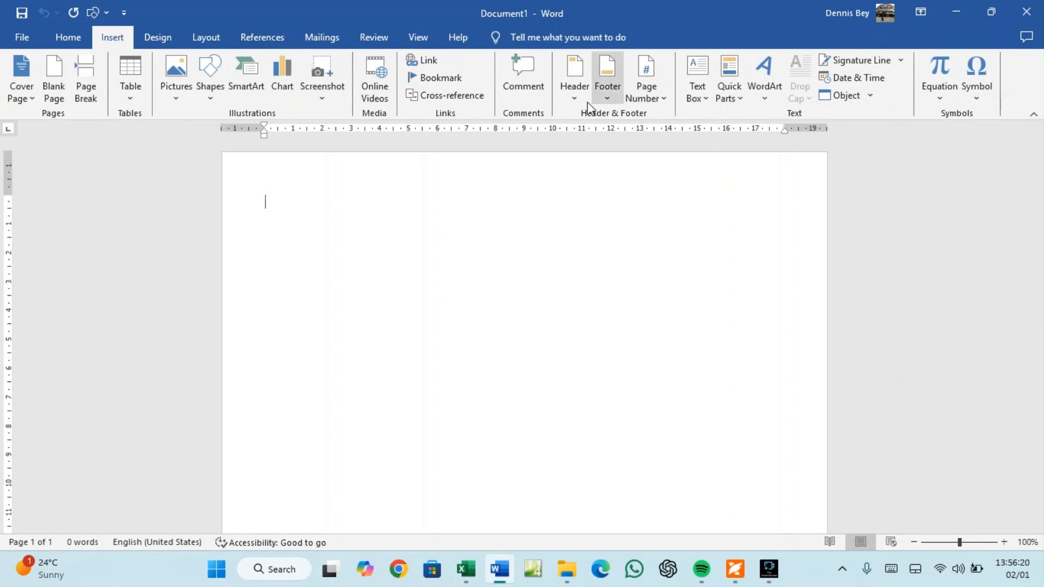
left_click(574, 99)
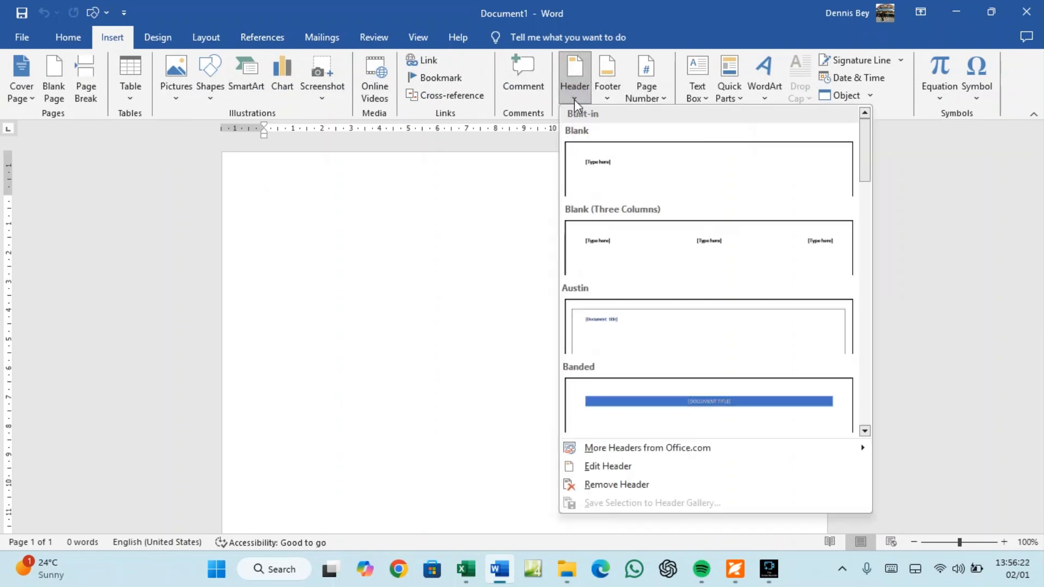
left_click(604, 251)
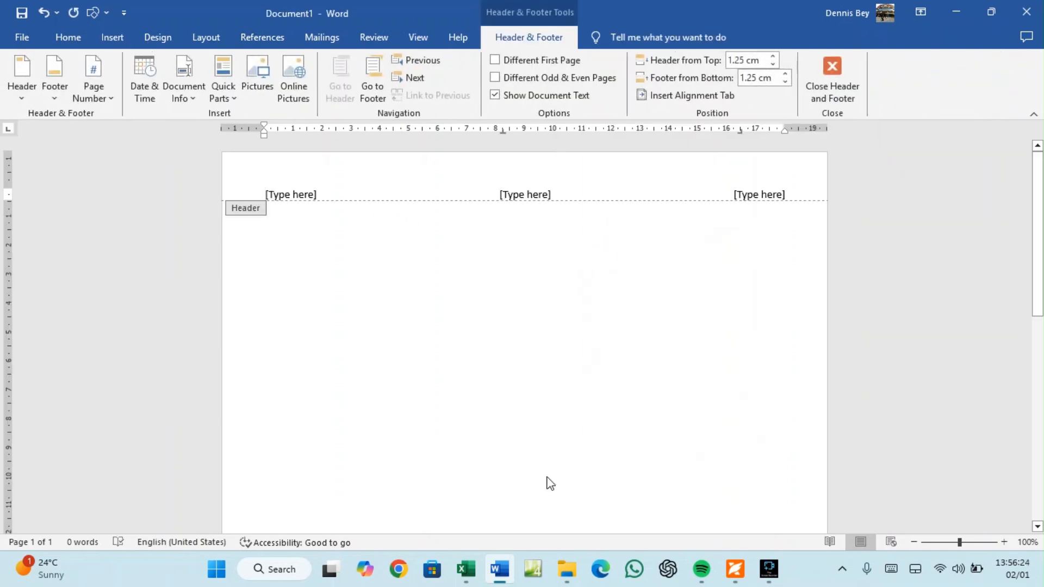
left_click(735, 569)
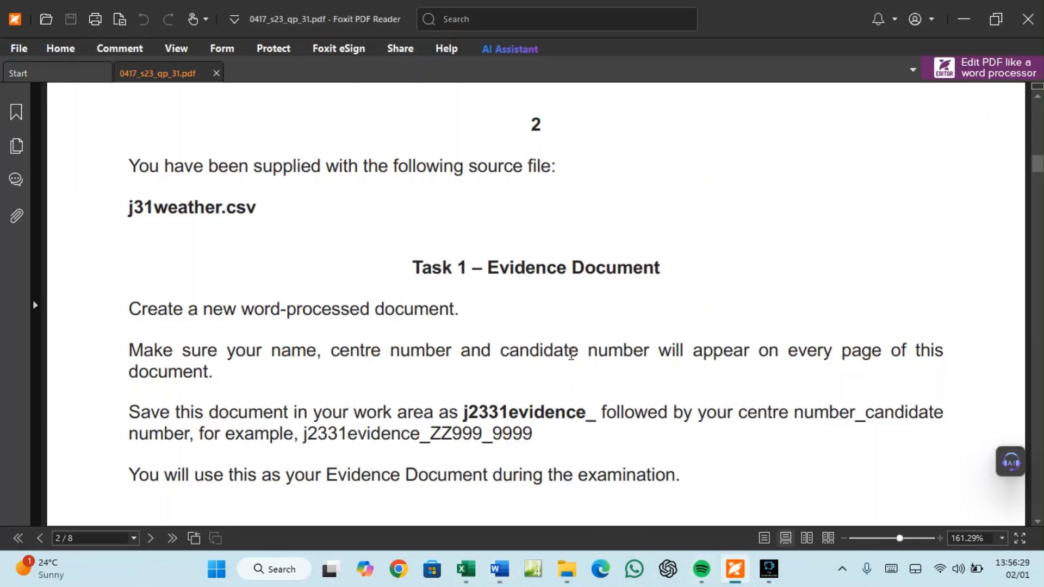
left_click(503, 568)
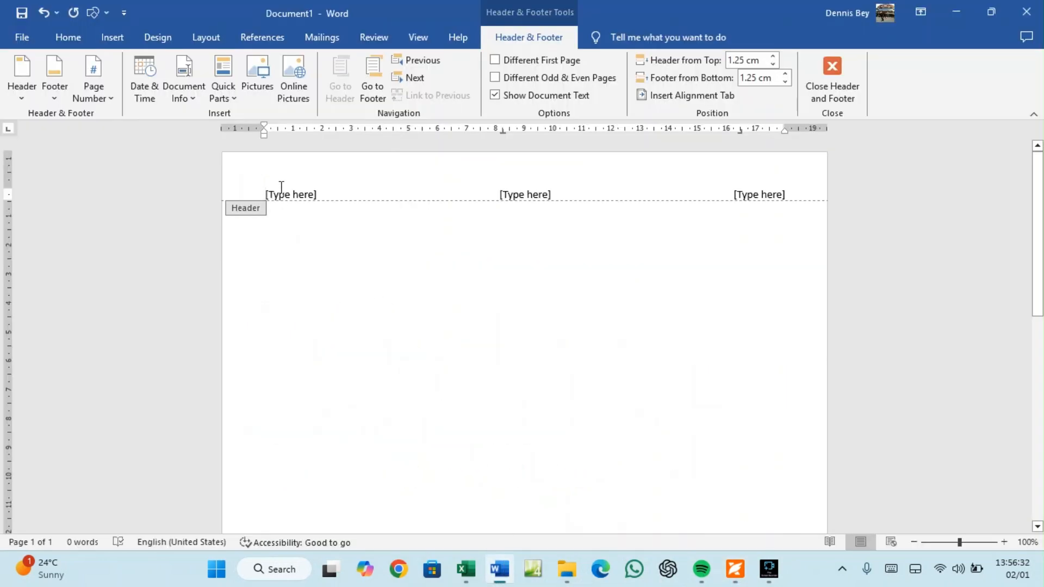
Fill the three header columns with the candidate's name, centre number and candidate number
left_click(281, 192)
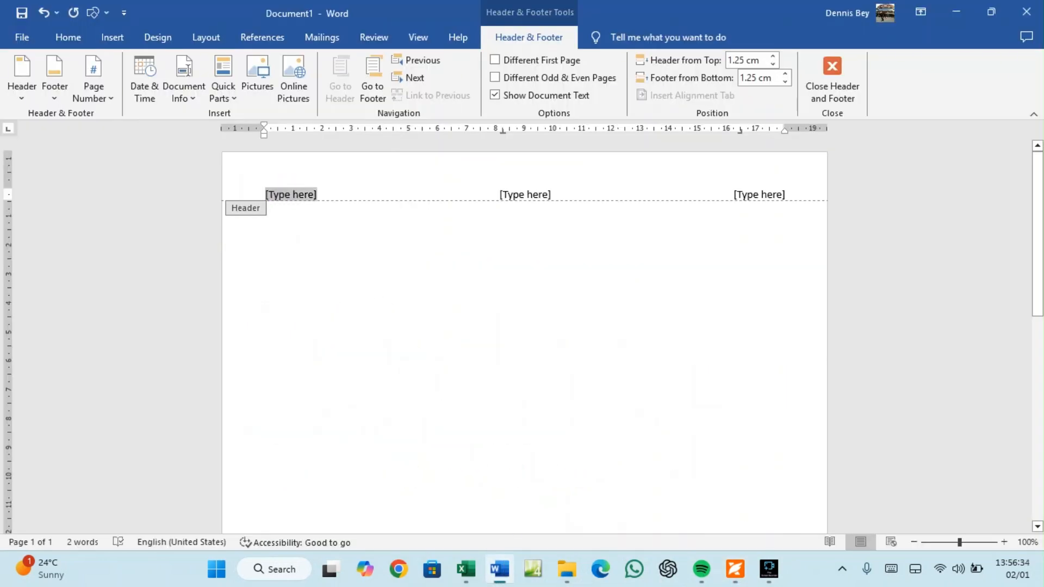
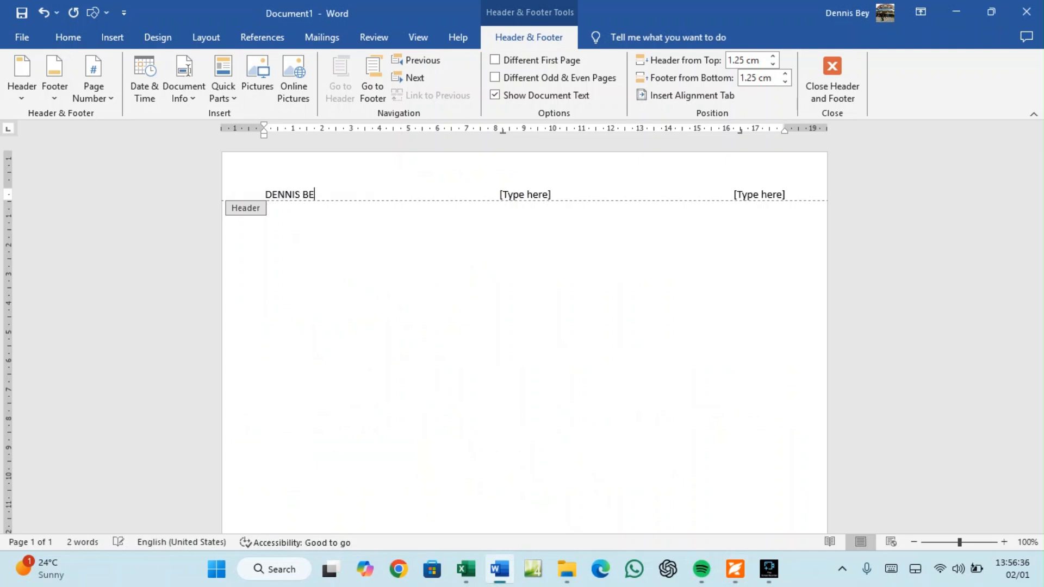
left_click(540, 195)
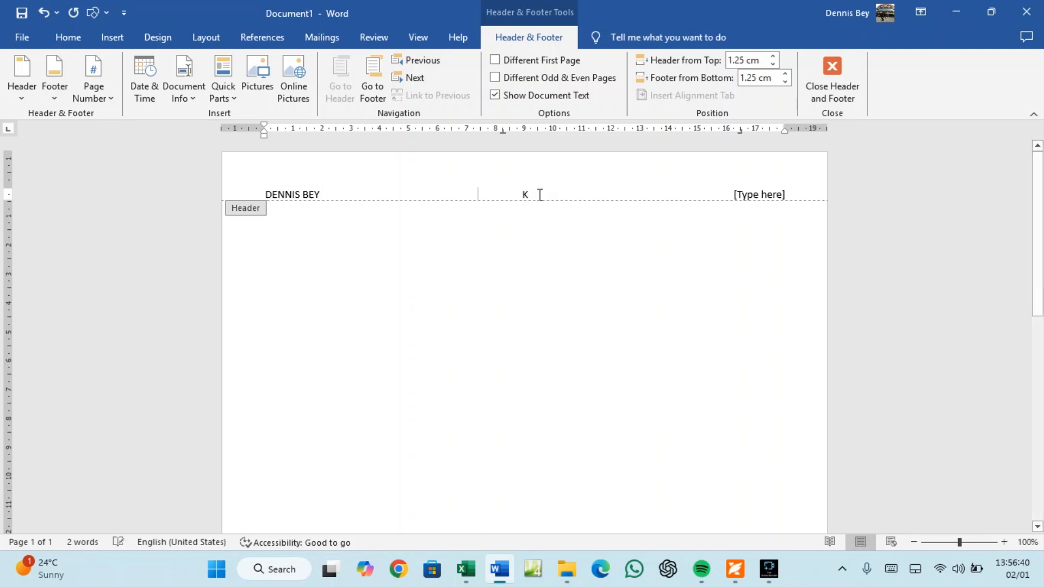
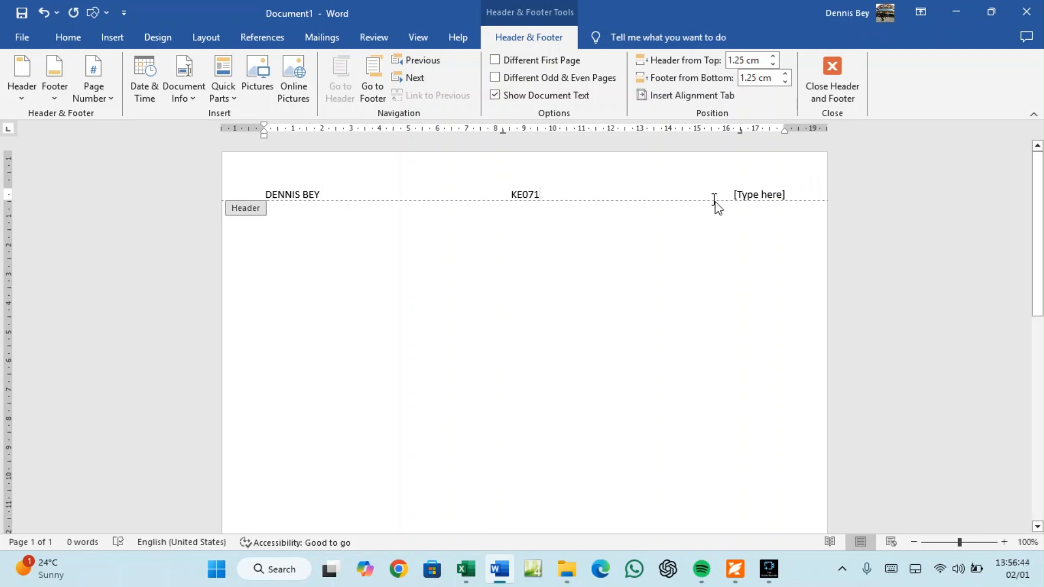
left_click(767, 194)
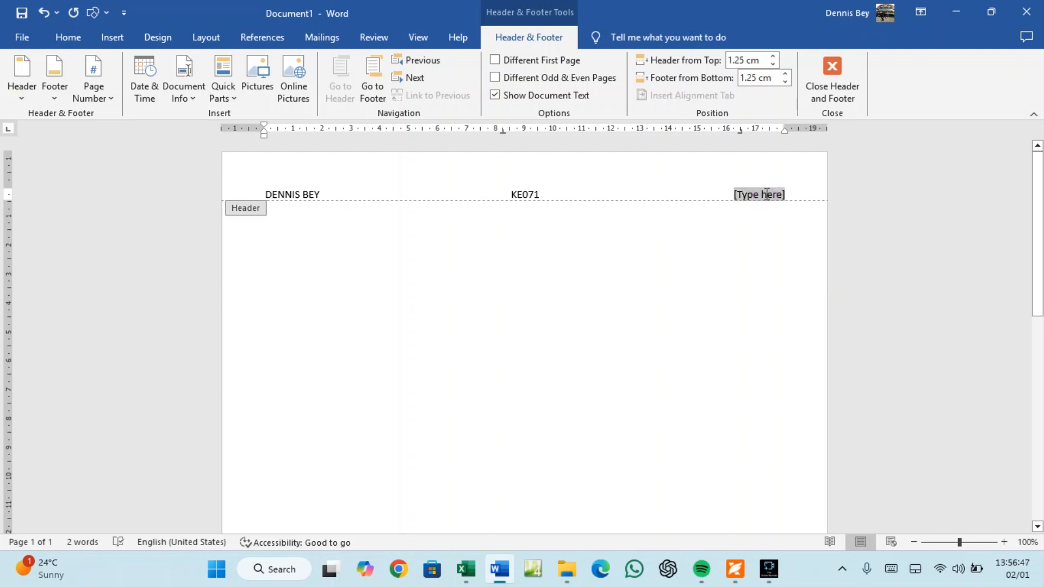
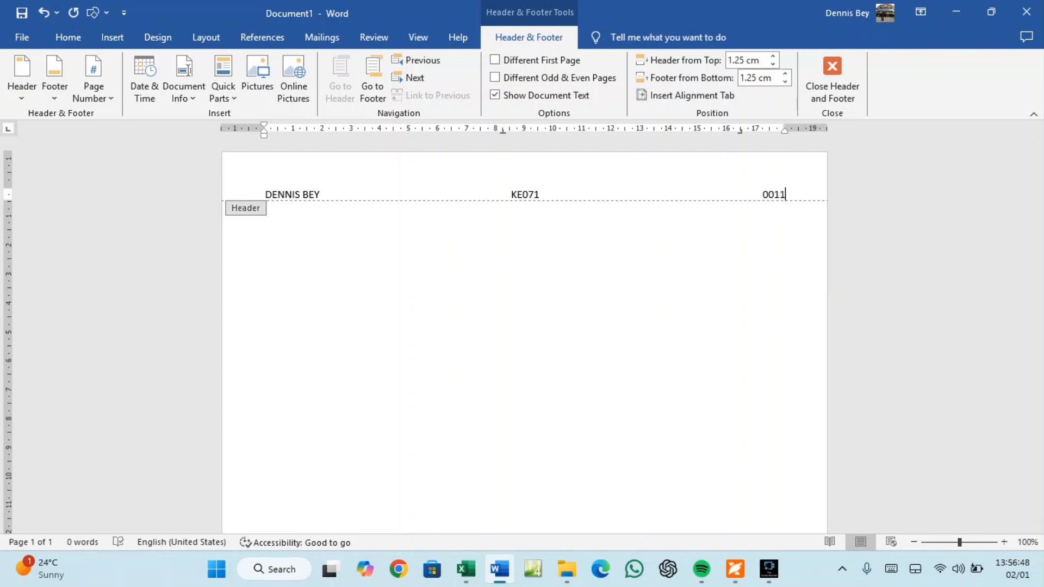
Make the whole header line bold 16 pt and close the header
left_click_drag(786, 194, 264, 191)
left_click(68, 37)
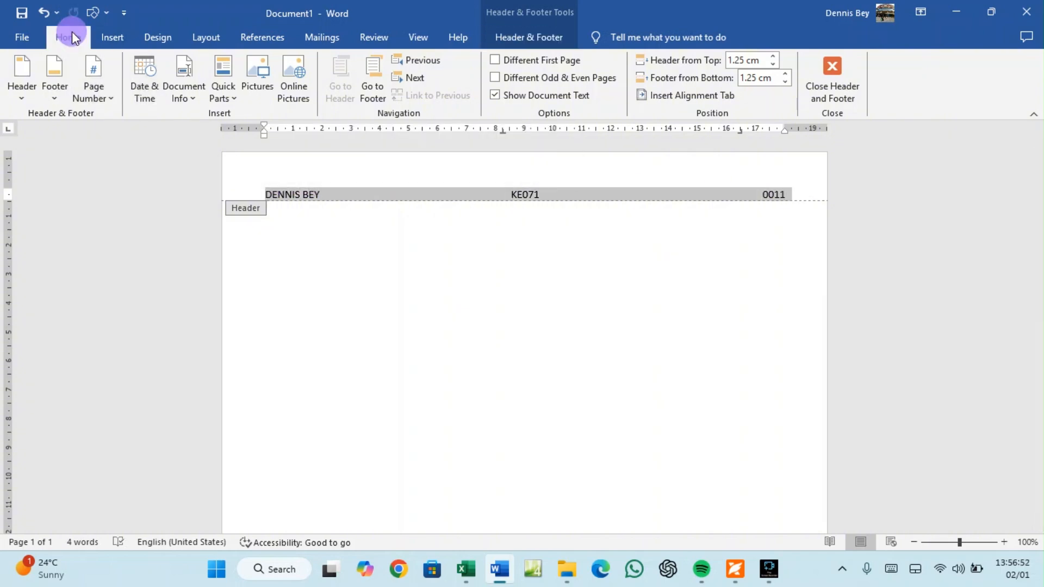
left_click(262, 66)
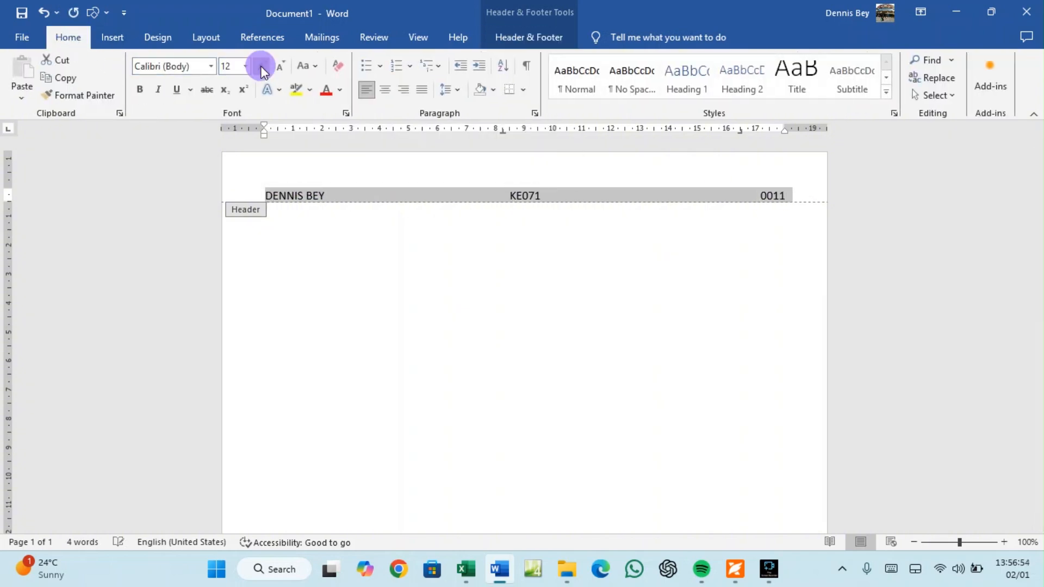
left_click(262, 67)
left_click(263, 67)
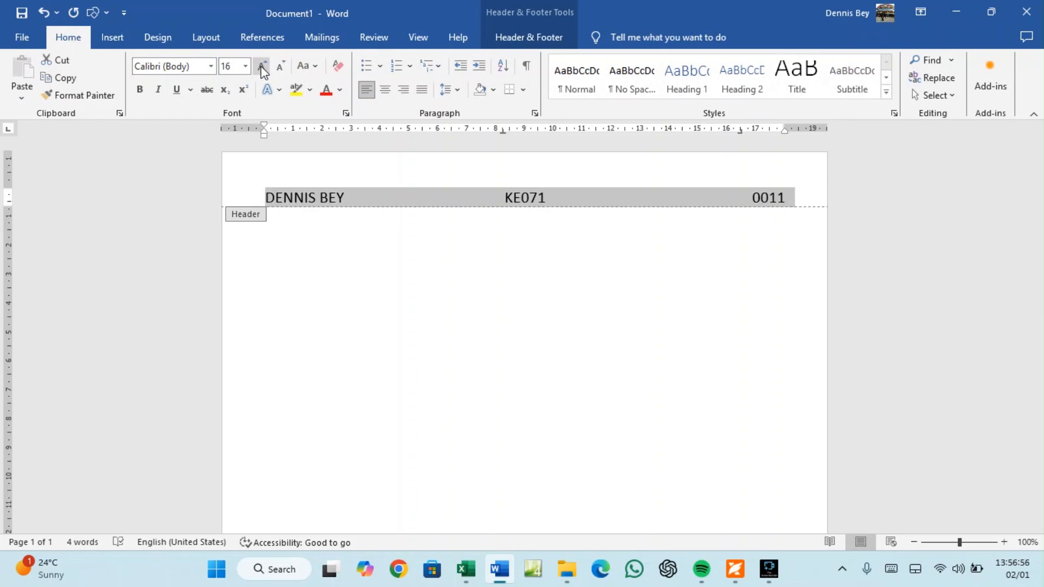
left_click(140, 91)
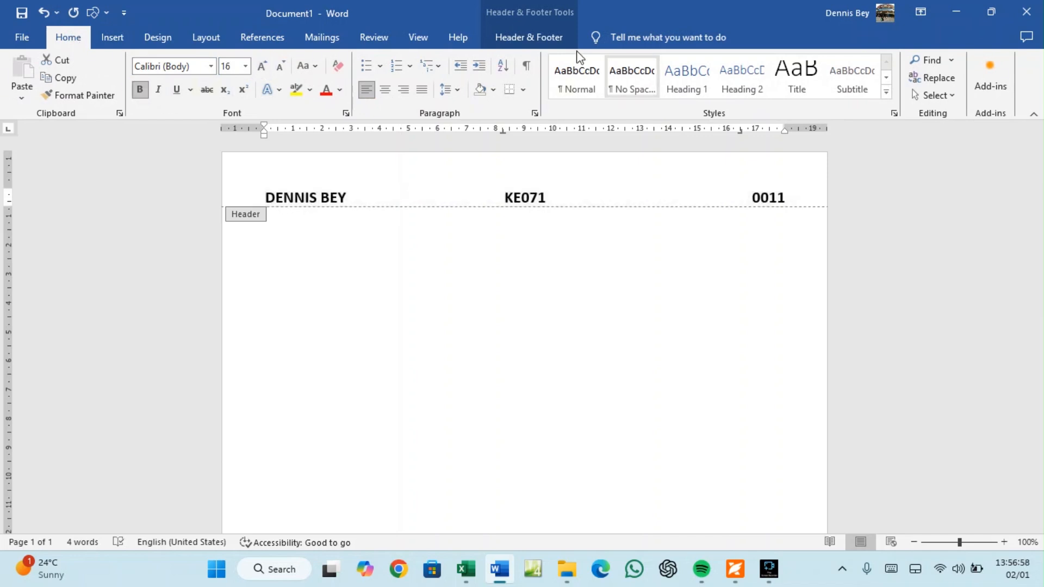
left_click(515, 39)
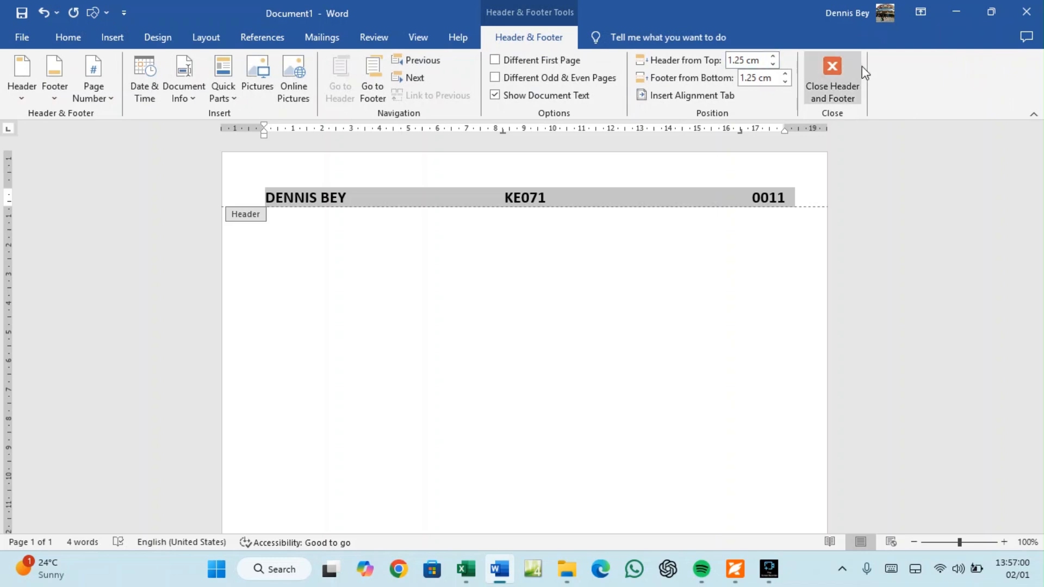
left_click(854, 82)
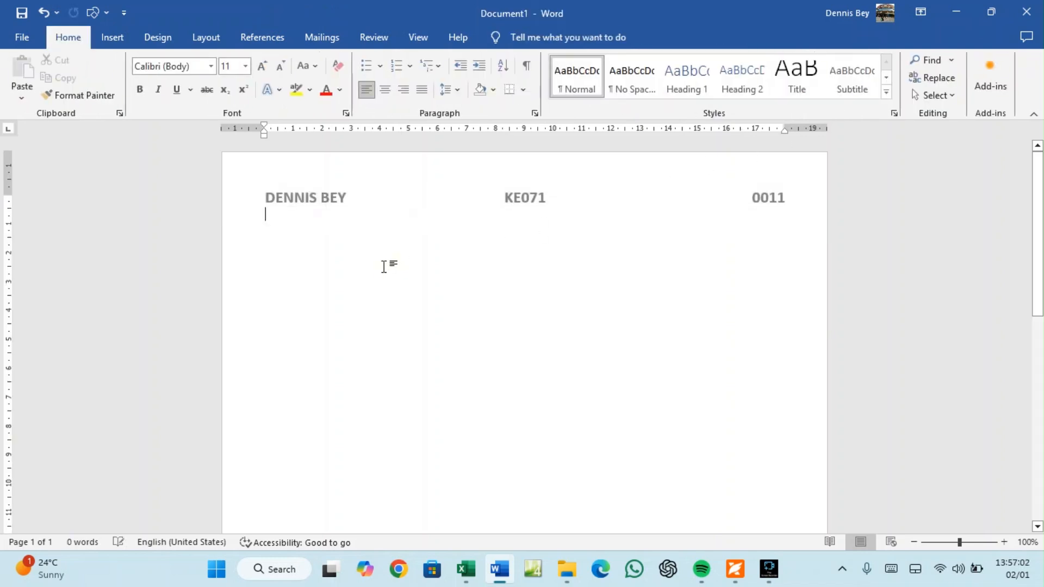
Copy the file name prefix j2331evidence_ from the Task 1 instructions
scroll(384, 266, "down", 1)
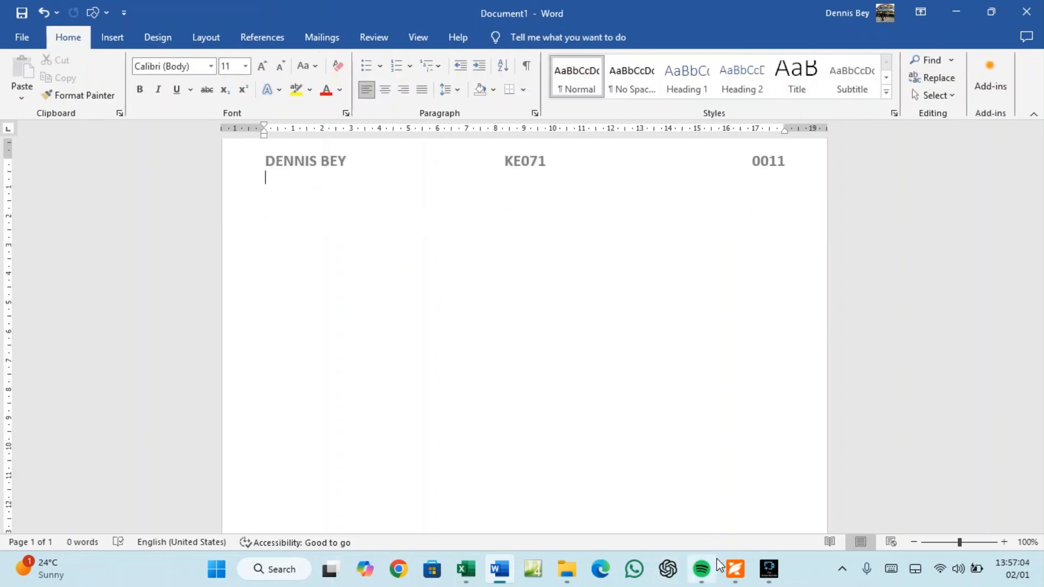
left_click(735, 569)
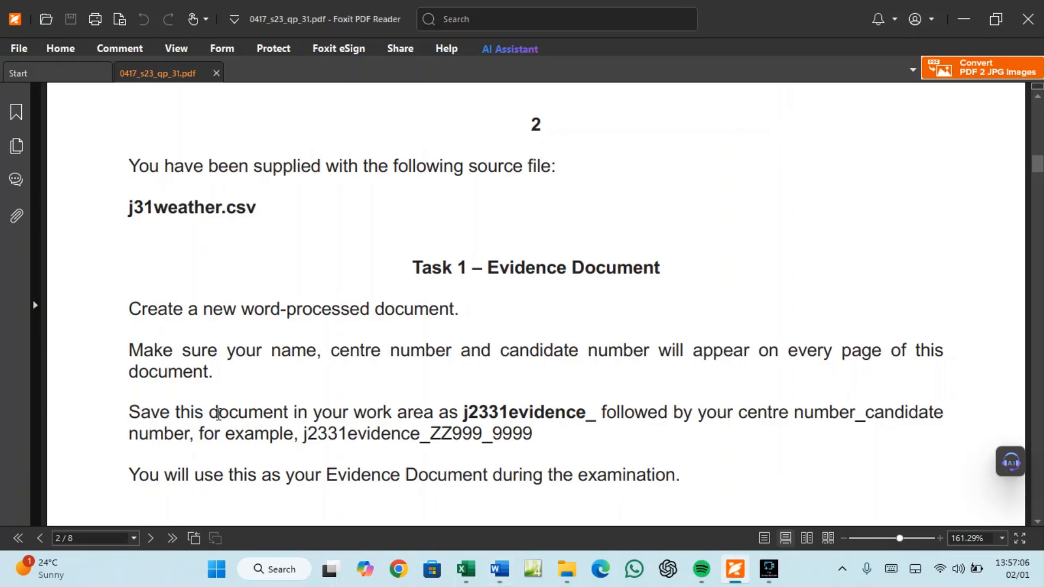
left_click_drag(465, 411, 600, 413)
right_click(572, 412)
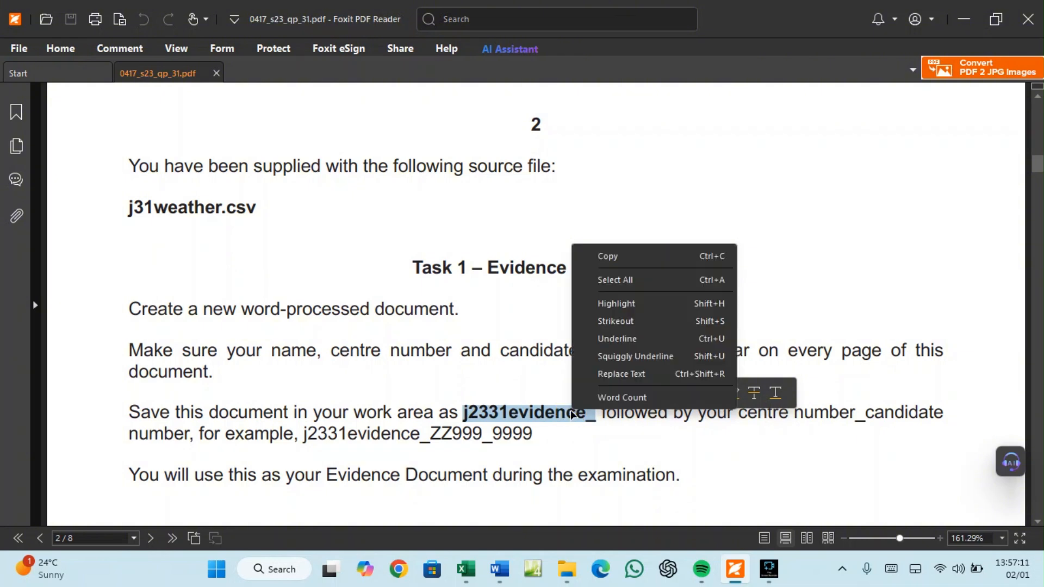
left_click(605, 256)
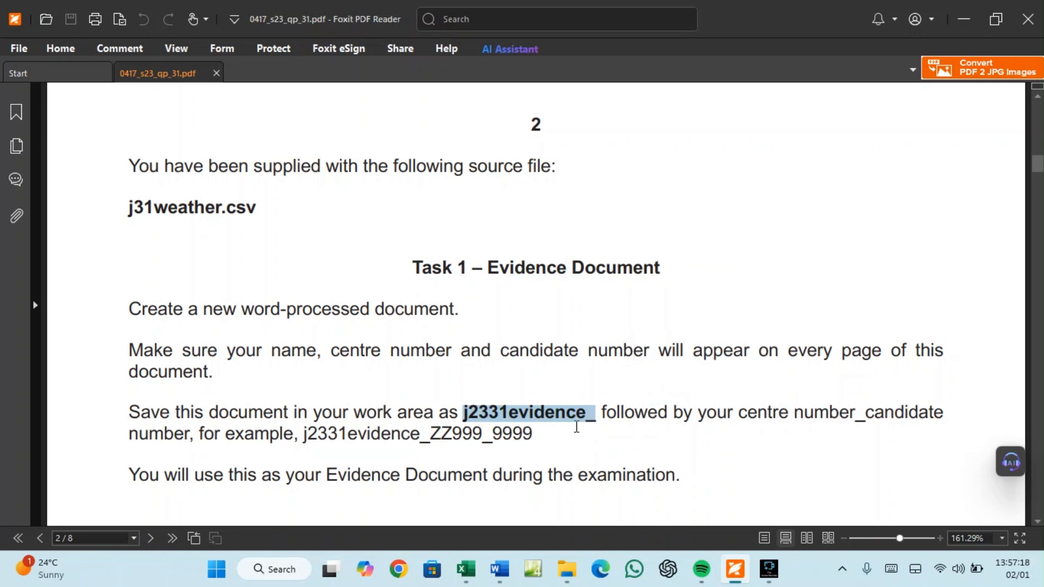
left_click(496, 569)
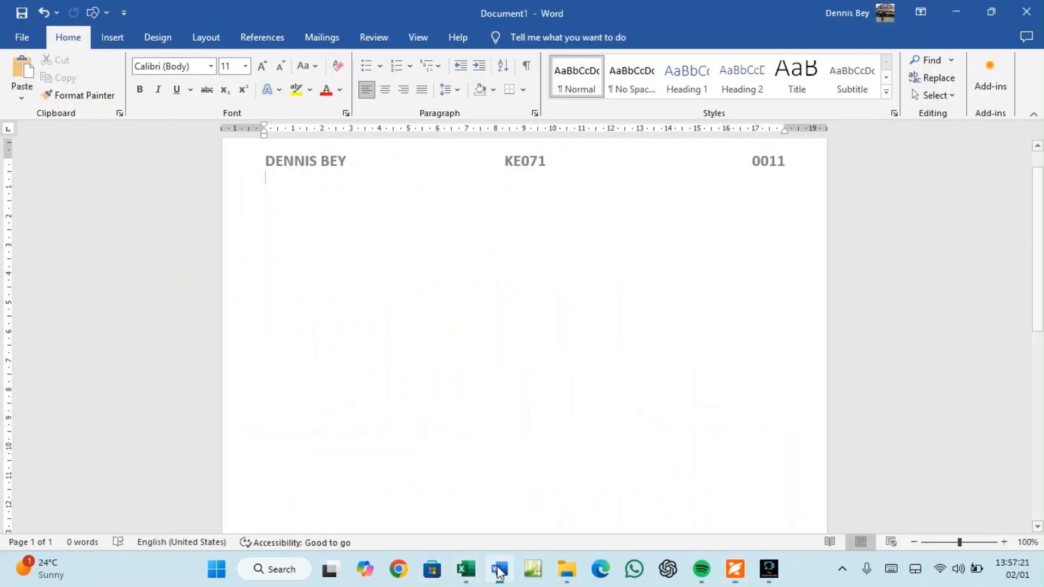
Start Save As and browse to the Desktop's Picot Excel folder
left_click(26, 37)
left_click(42, 280)
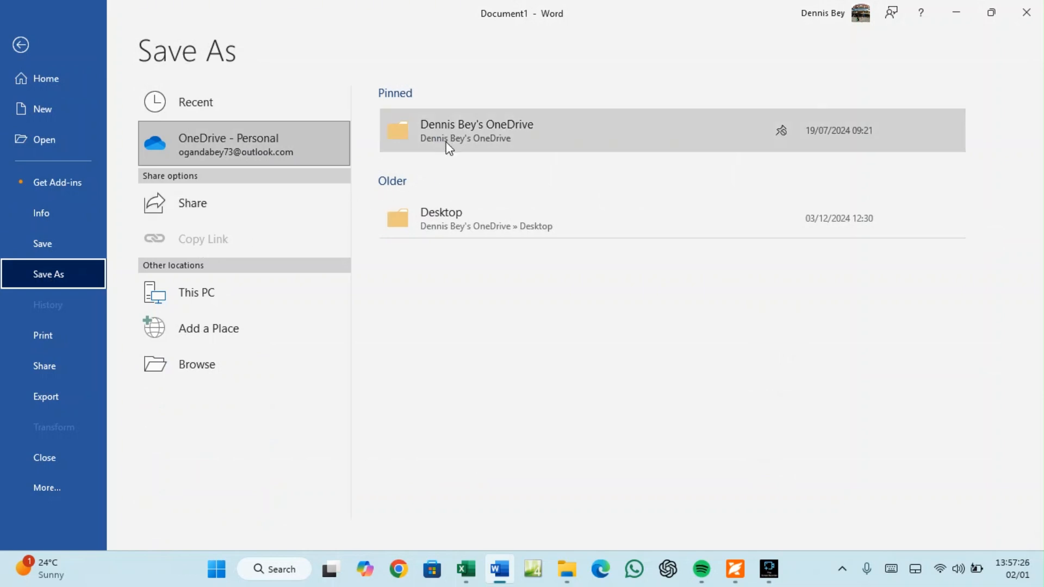
double_click(214, 301)
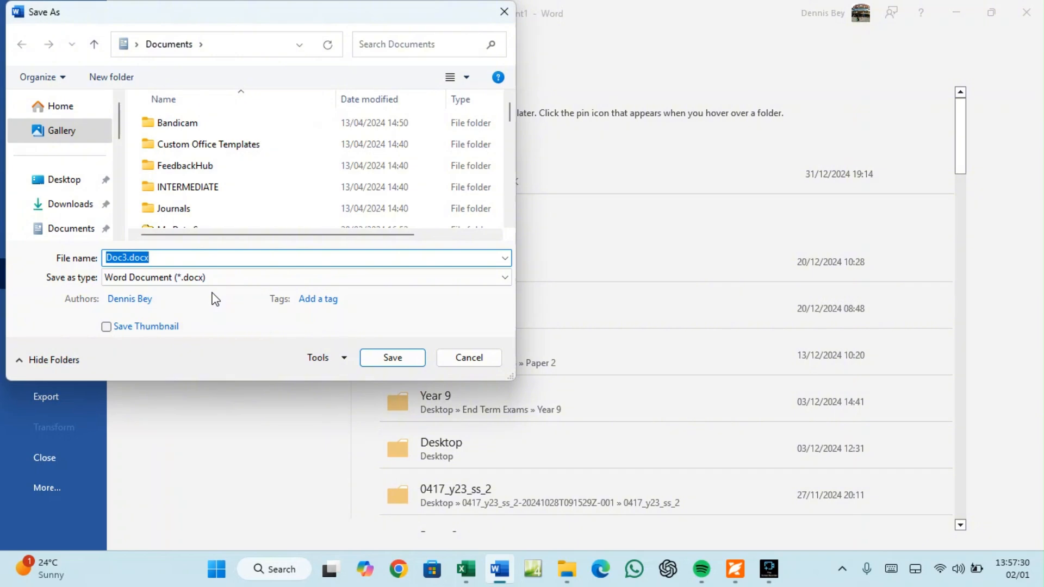
scroll(169, 160, "down", 5)
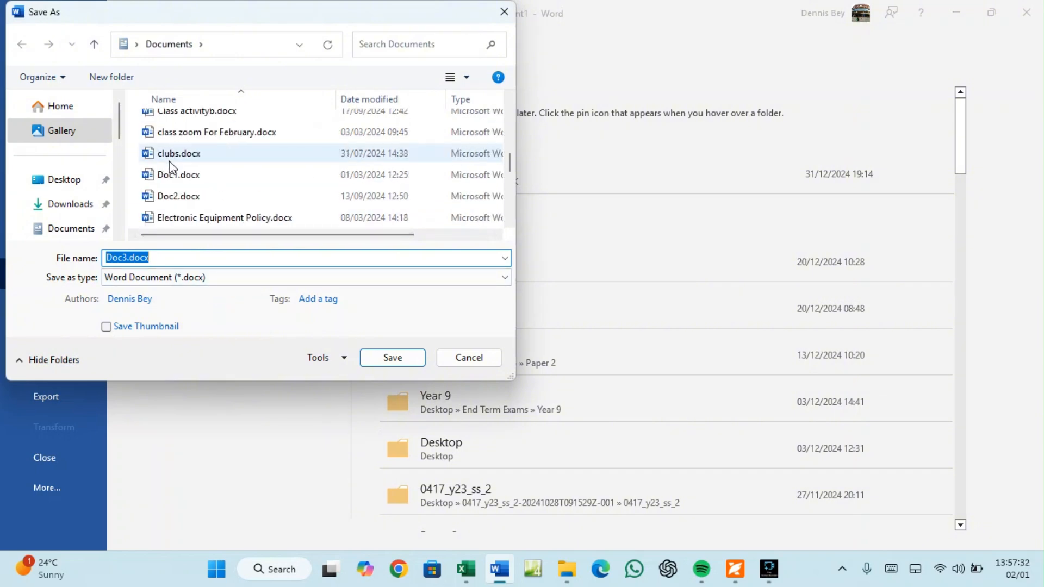
scroll(172, 164, "up", 2)
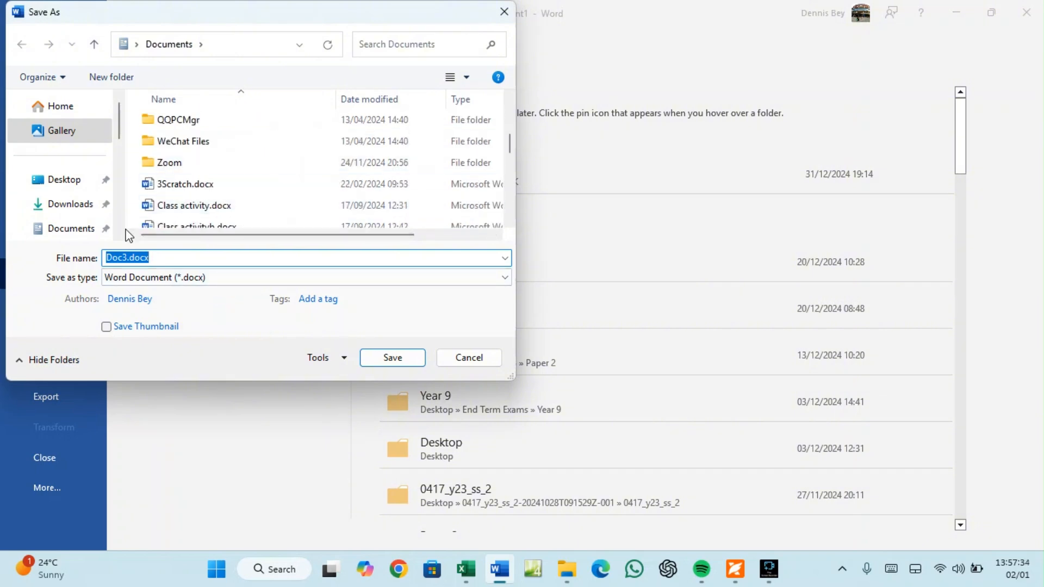
left_click(79, 182)
scroll(163, 168, "down", 5)
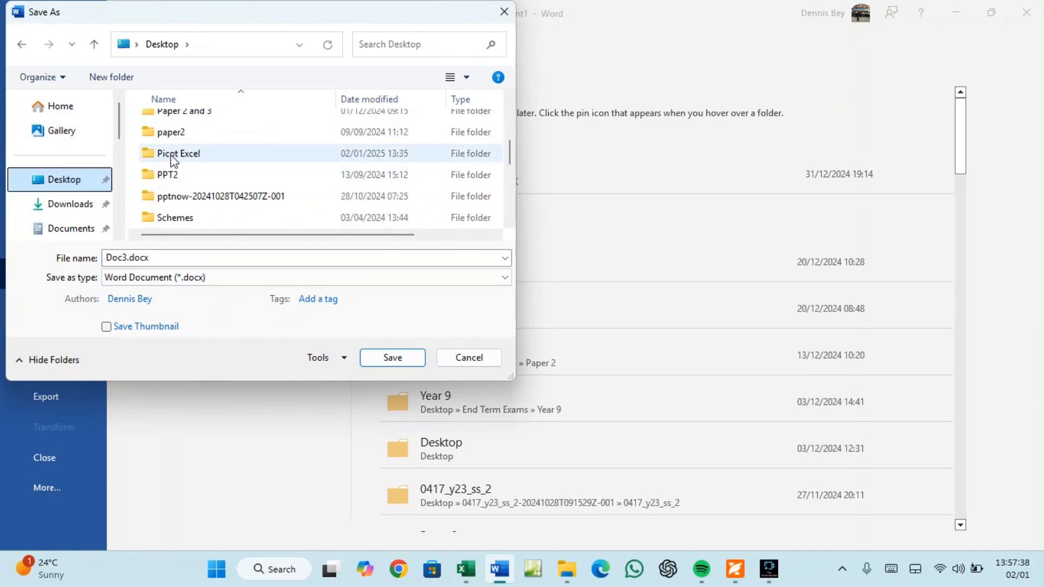
double_click(173, 155)
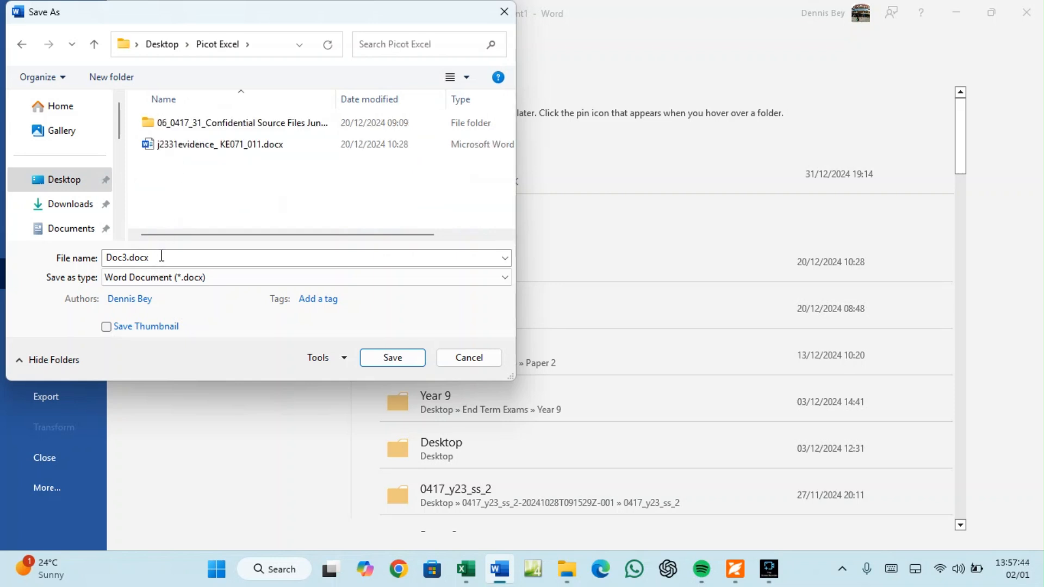
double_click(162, 256)
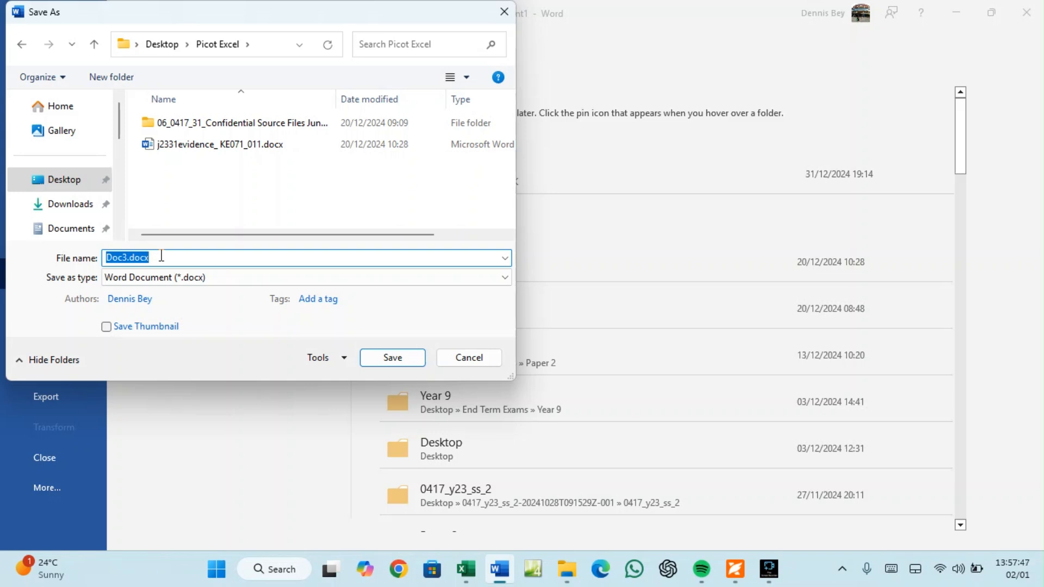
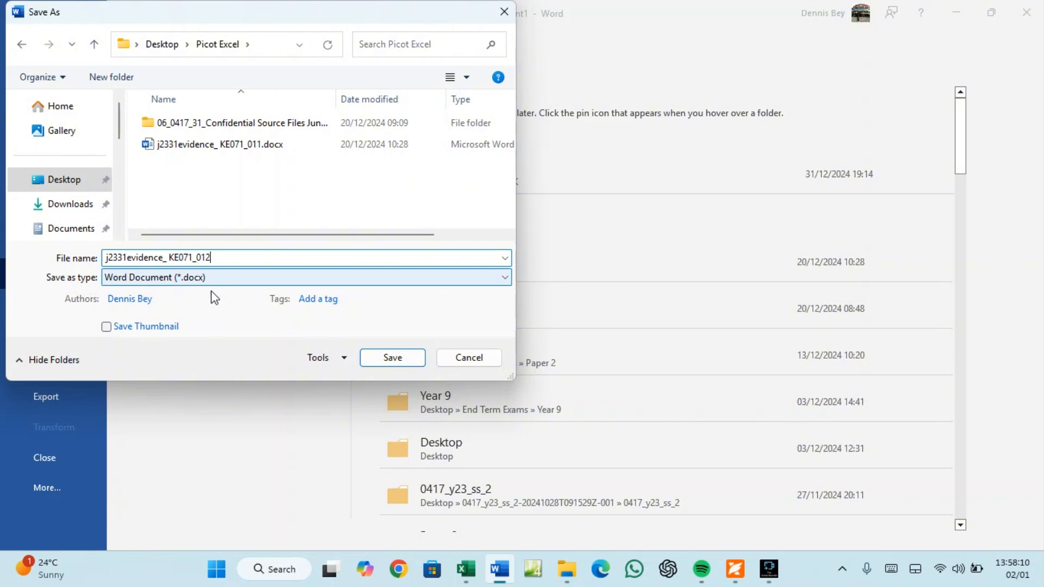
left_click(384, 356)
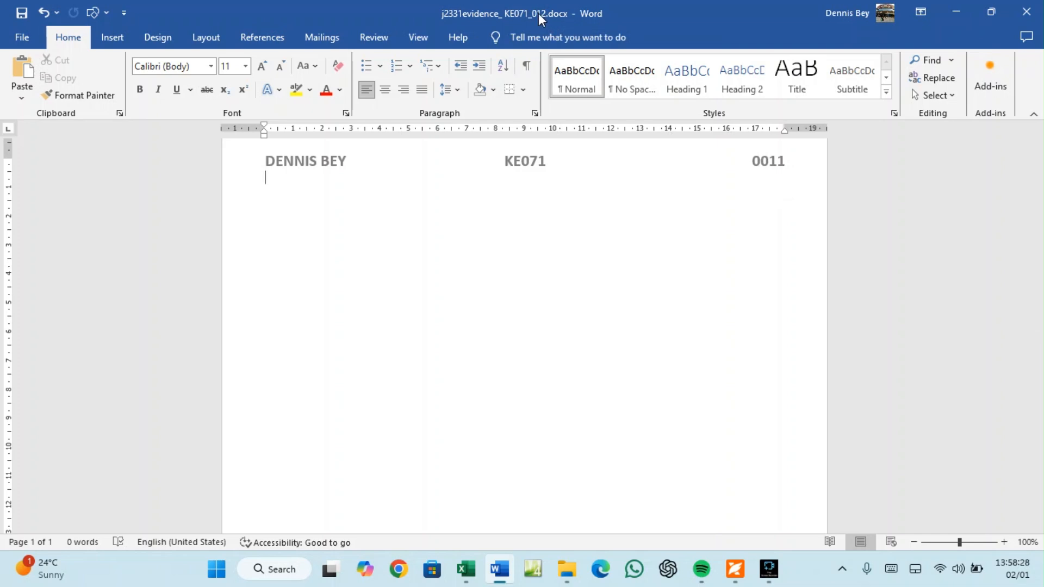
Type EVIDENCE into the Word document and scroll the exam paper to Task 2
left_click(735, 569)
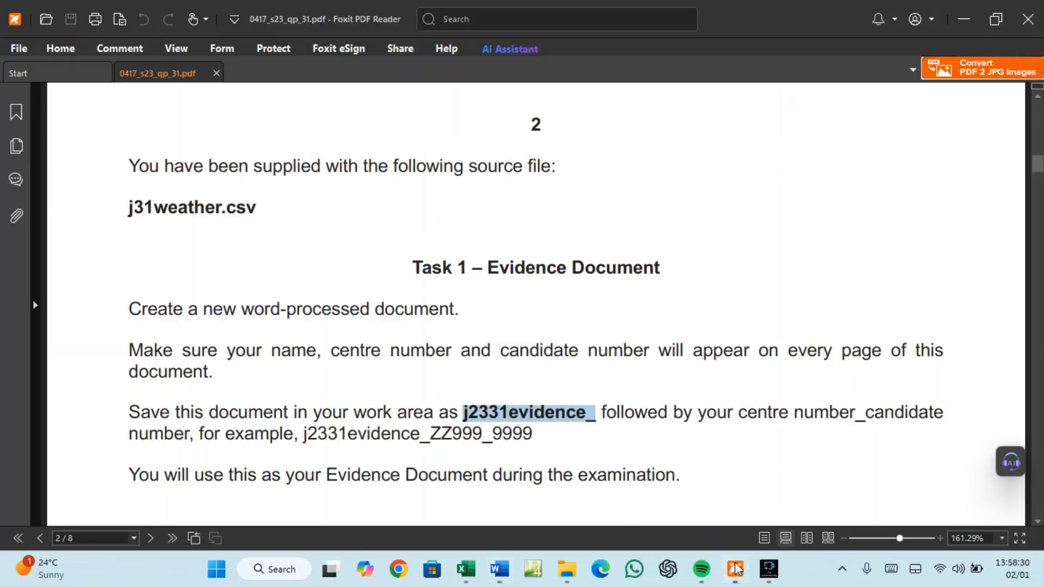
scroll(307, 256, "down", 3)
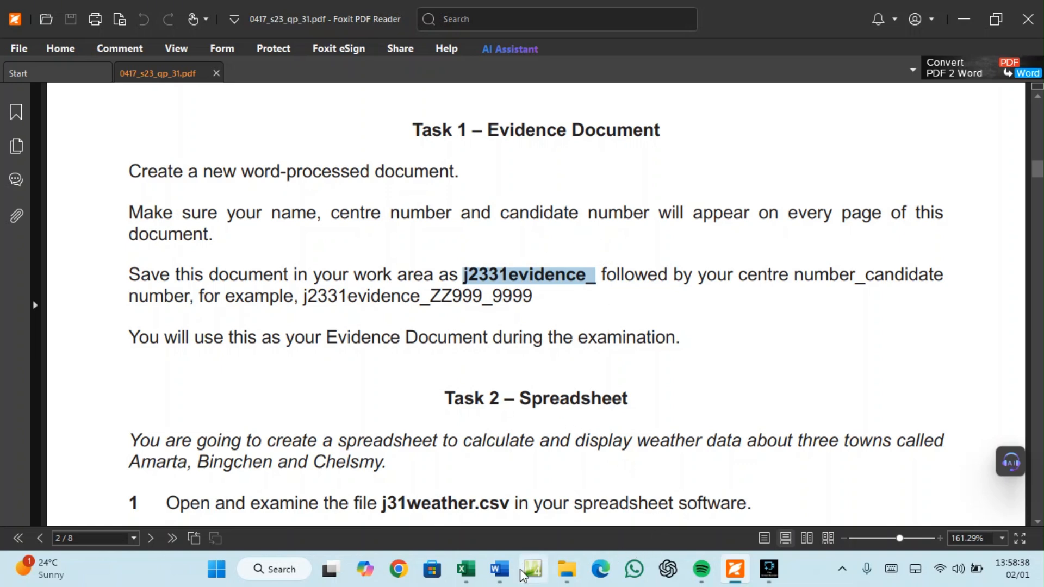
left_click(499, 570)
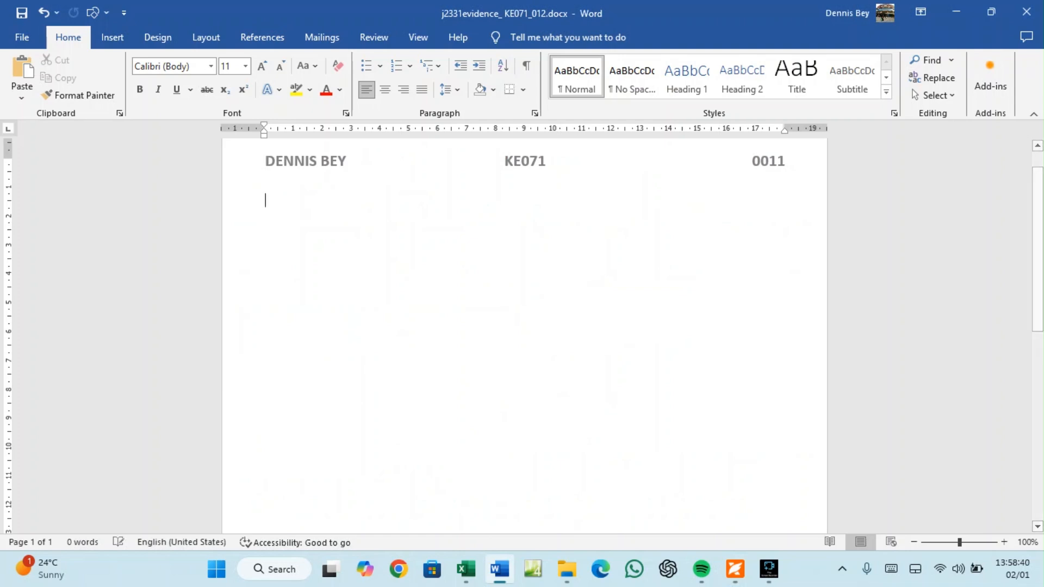
type("EVIDENCE")
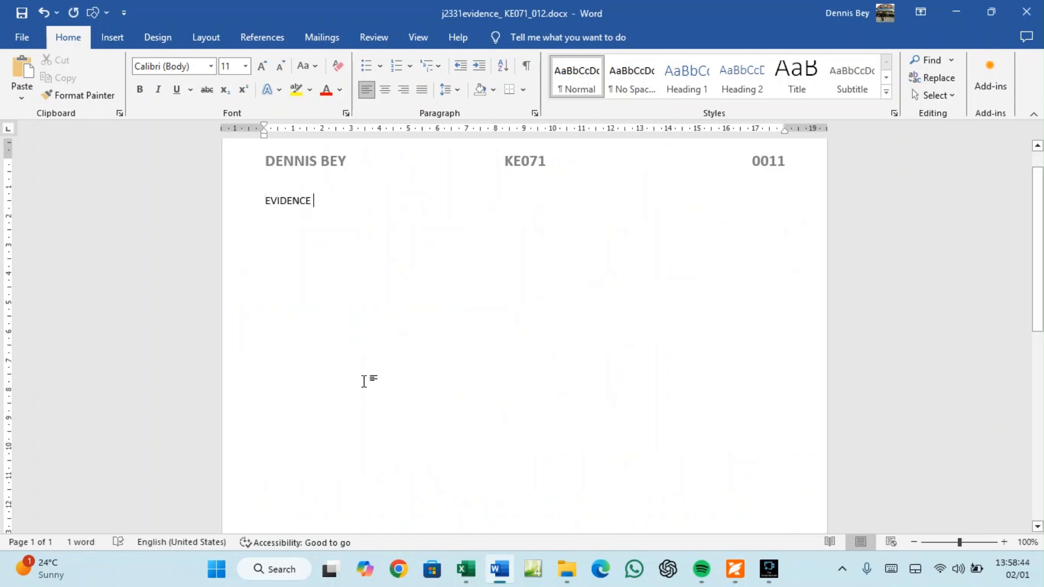
left_click(734, 568)
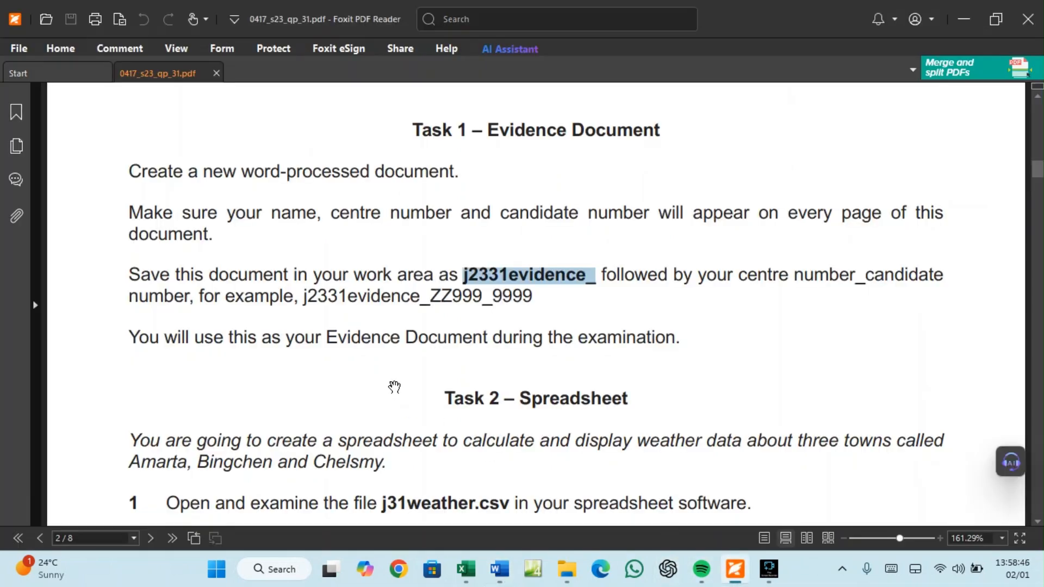
scroll(397, 383, "down", 4)
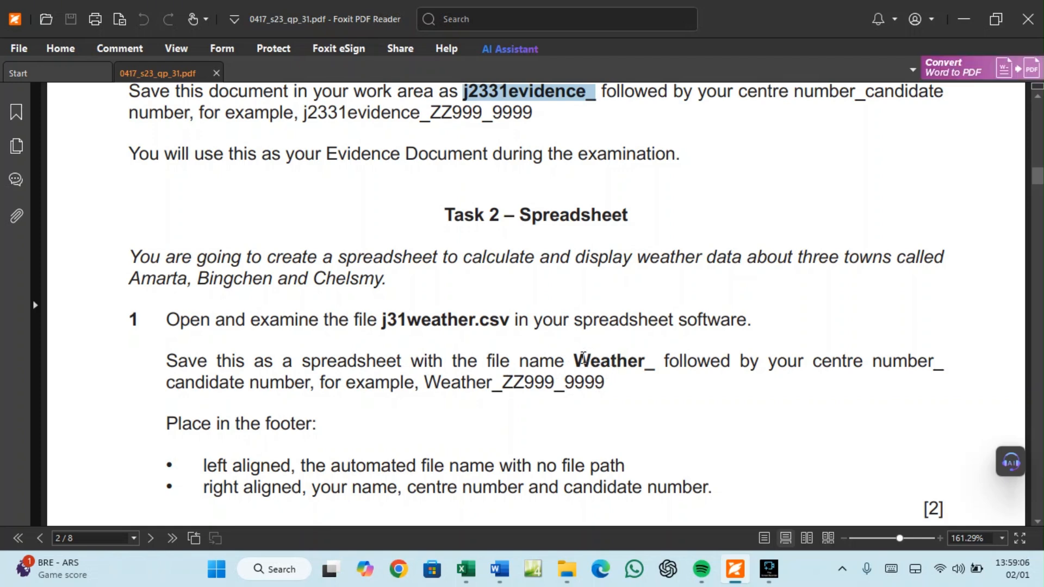
Copy the Weather_ prefix from Task 2 and bring up j31weather.csv in Excel
left_click_drag(575, 360, 654, 363)
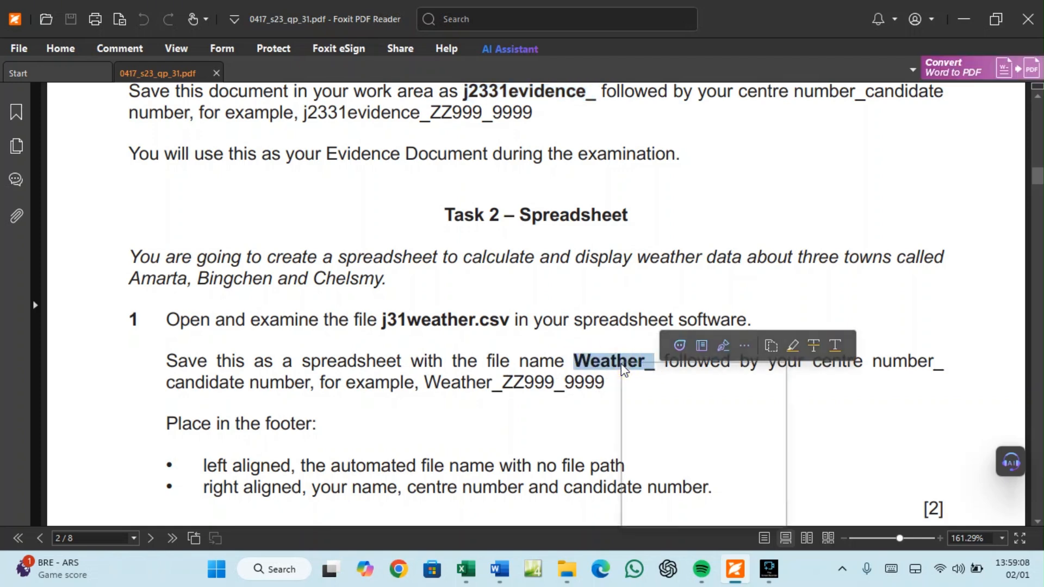
right_click(625, 373)
left_click(651, 373)
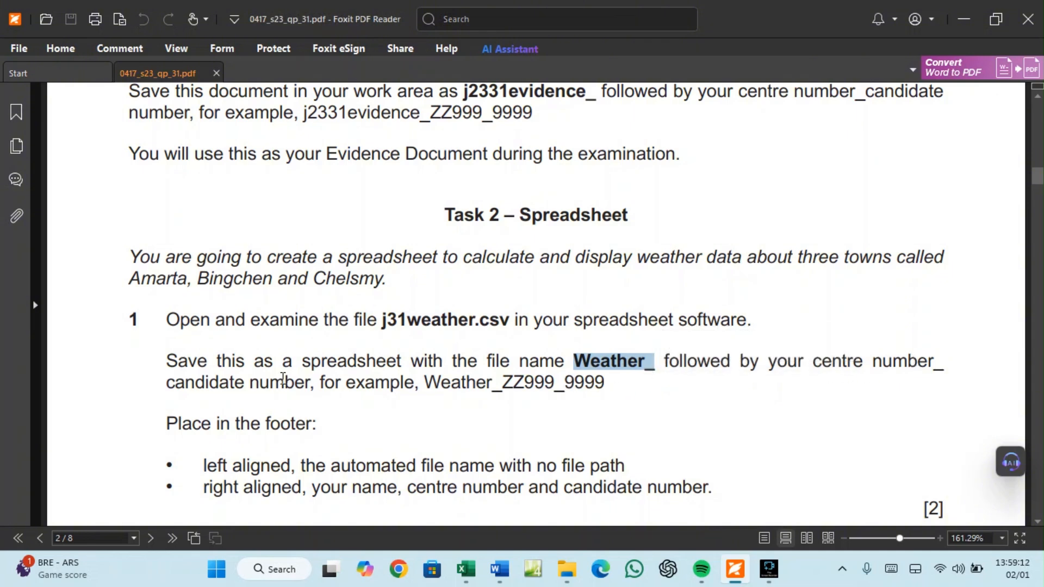
key("alt+Tab")
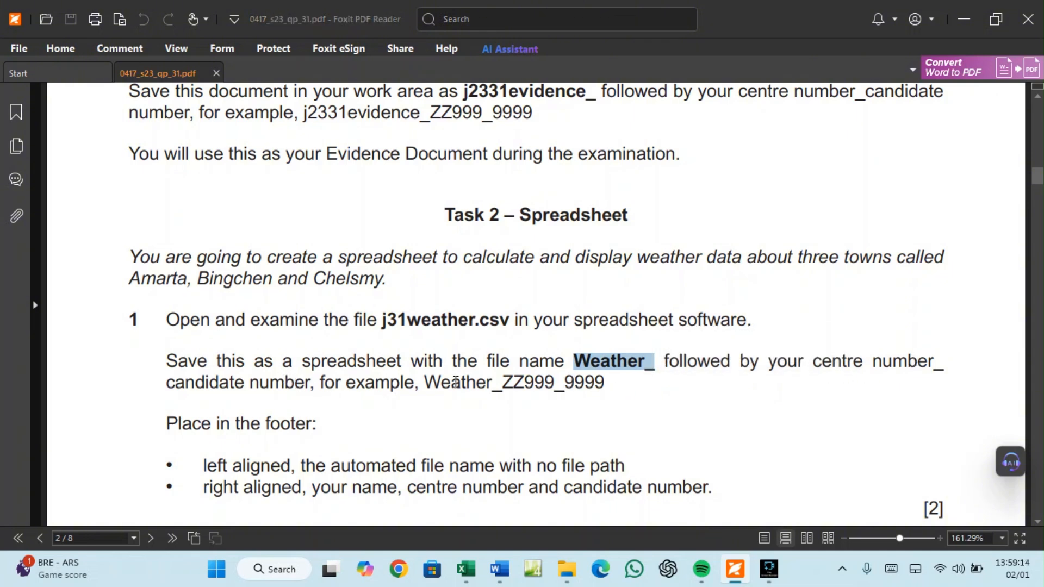
left_click(466, 570)
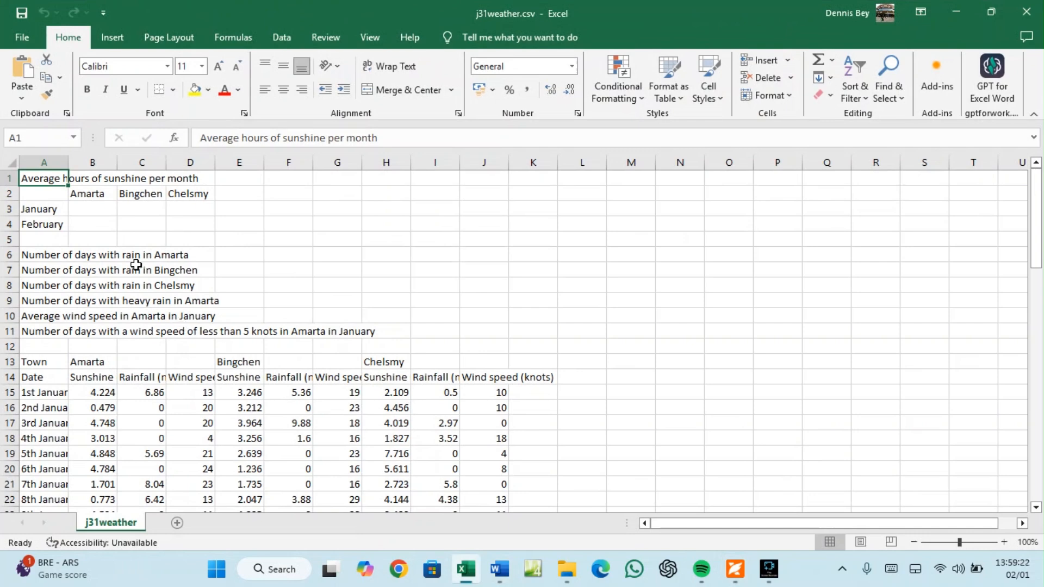
Auto-fit every column of the j31weather sheet and scroll through the data
left_click(10, 160)
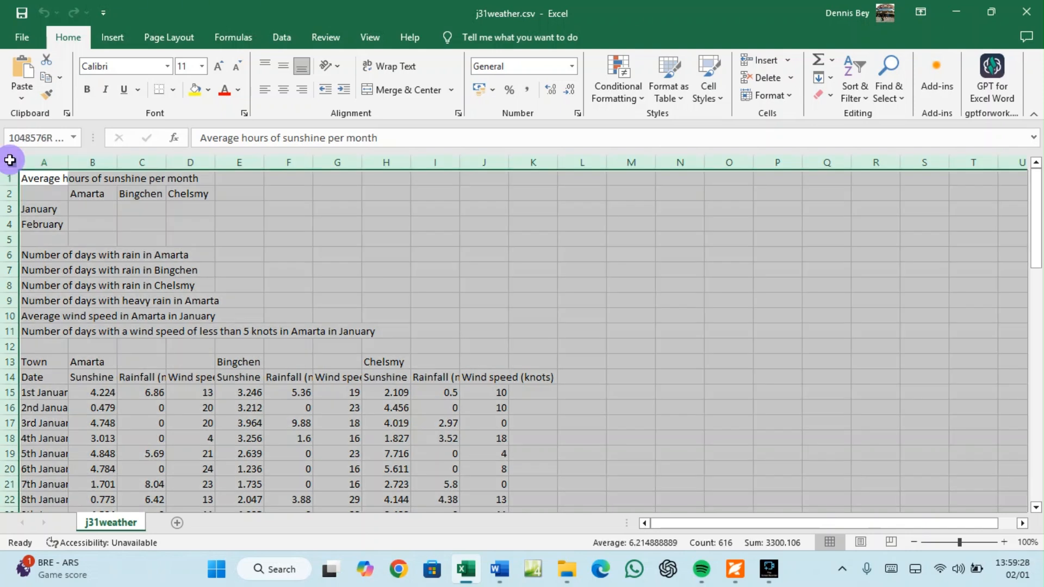
double_click(66, 163)
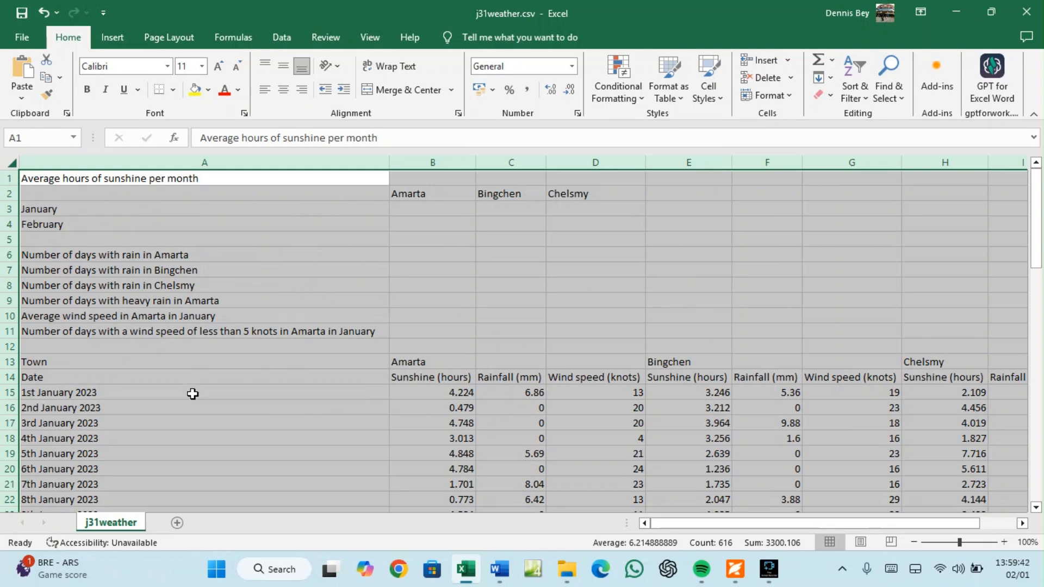
scroll(211, 423, "down", 4)
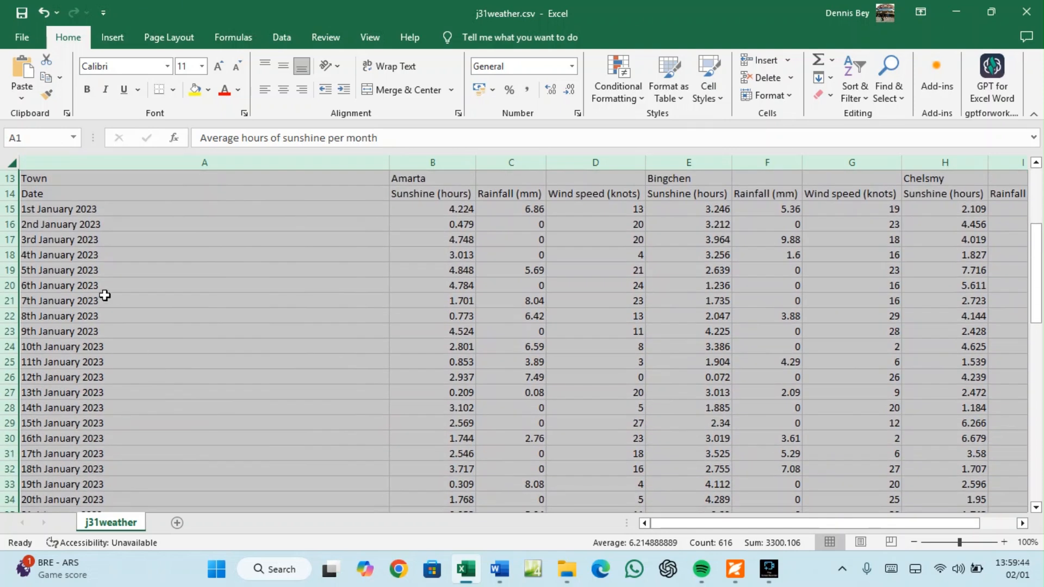
scroll(140, 250, "up", 1)
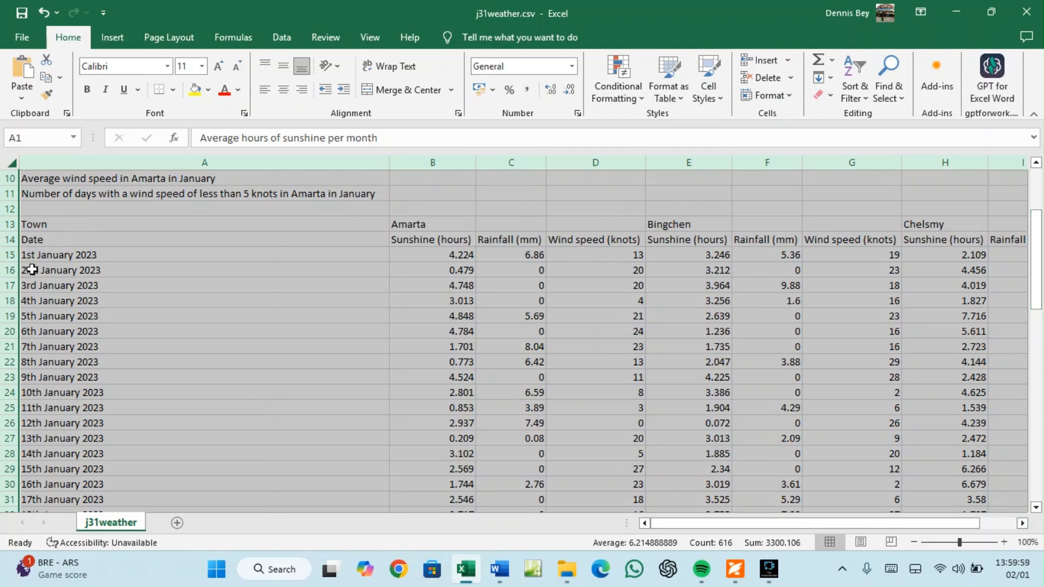
scroll(31, 274, "down", 8)
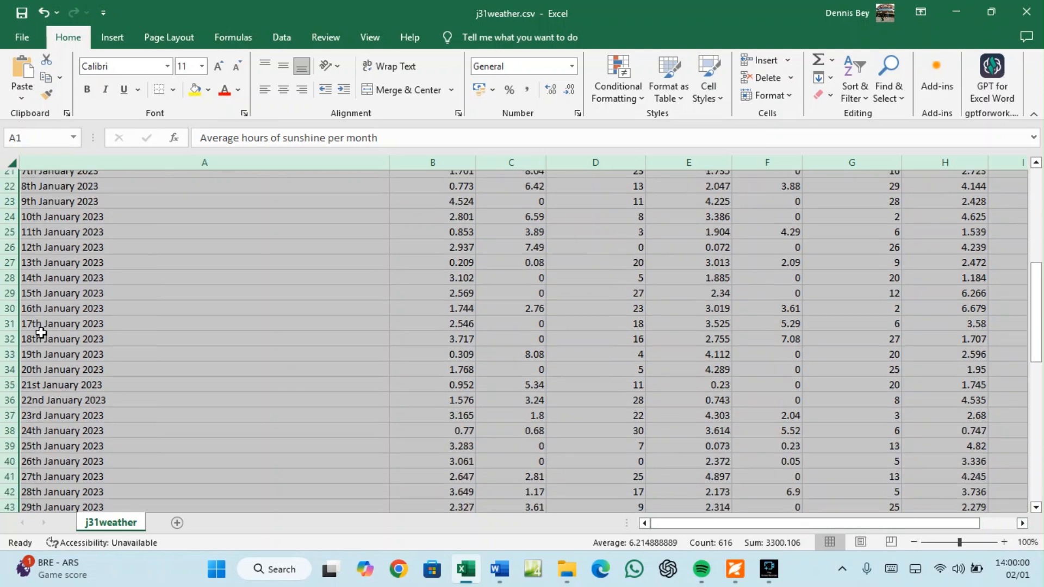
scroll(41, 339, "down", 2)
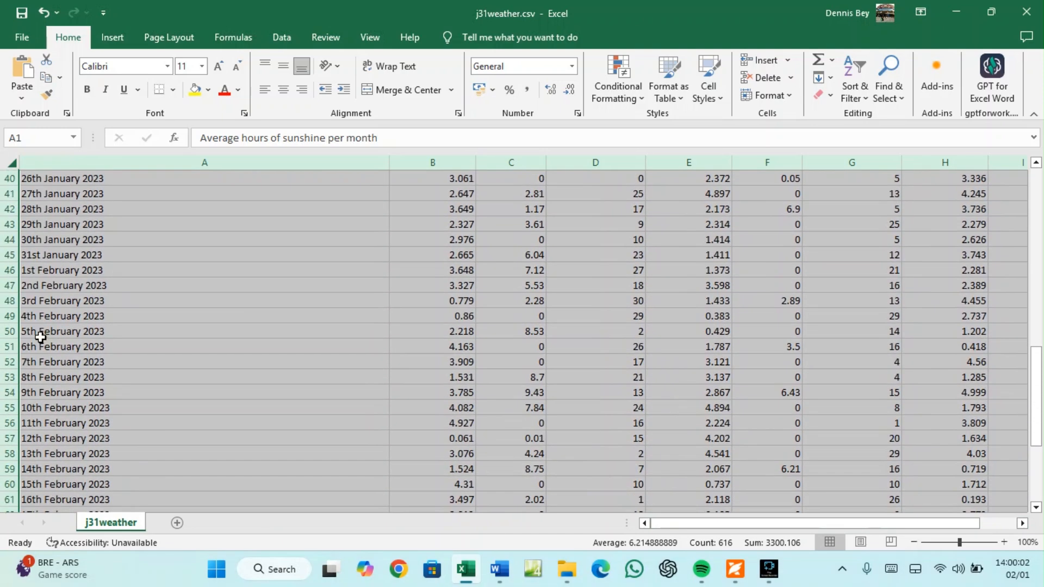
Inspect the daily data rows and the empty Amarta, Bingchen and Chelsmy summary cells
left_click(4, 254)
left_click(7, 270)
scroll(88, 293, "down", 2)
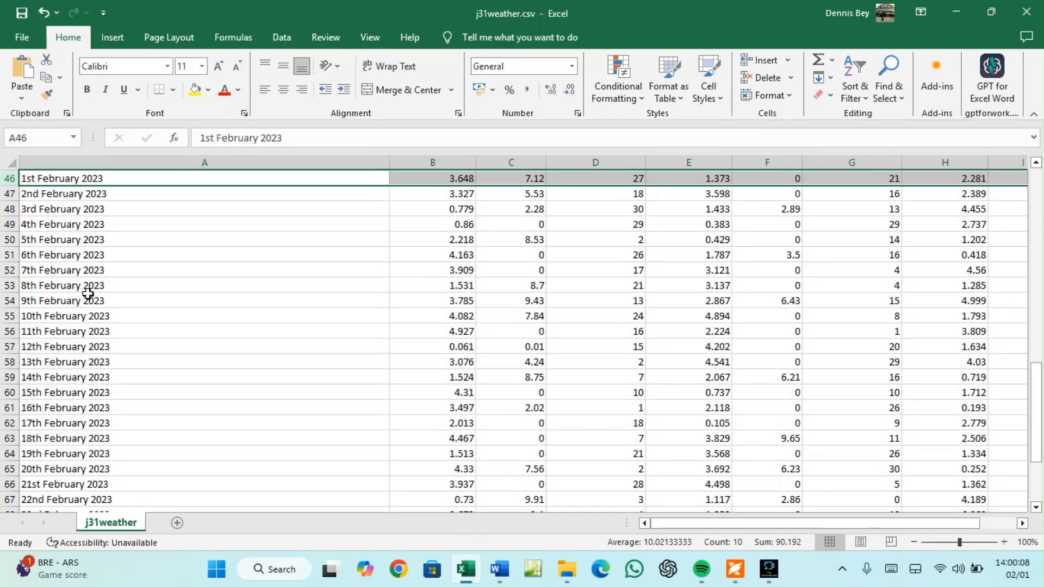
scroll(88, 293, "down", 4)
scroll(88, 305, "down", 10)
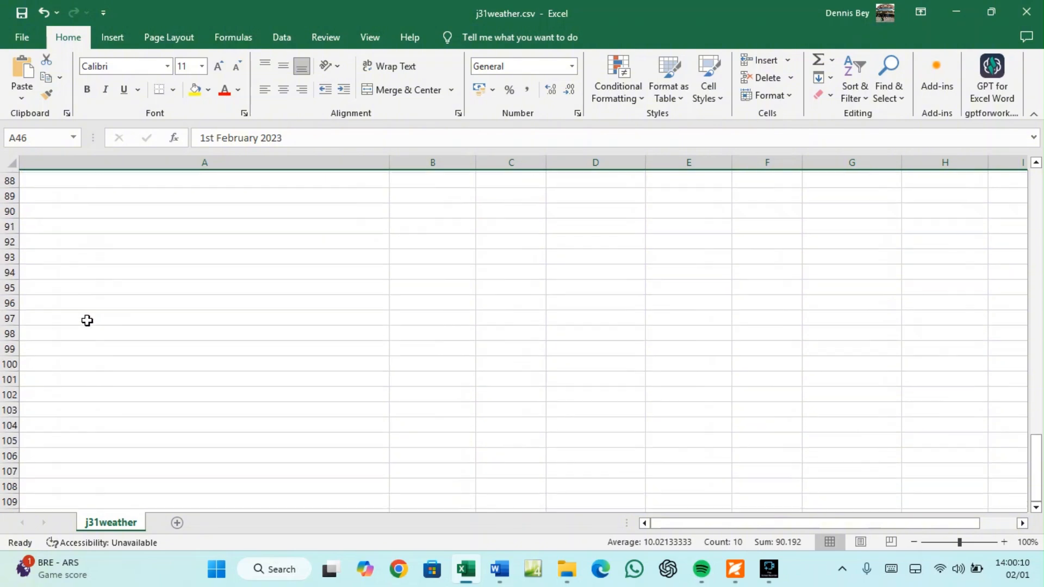
scroll(87, 313, "up", 11)
scroll(88, 324, "up", 18)
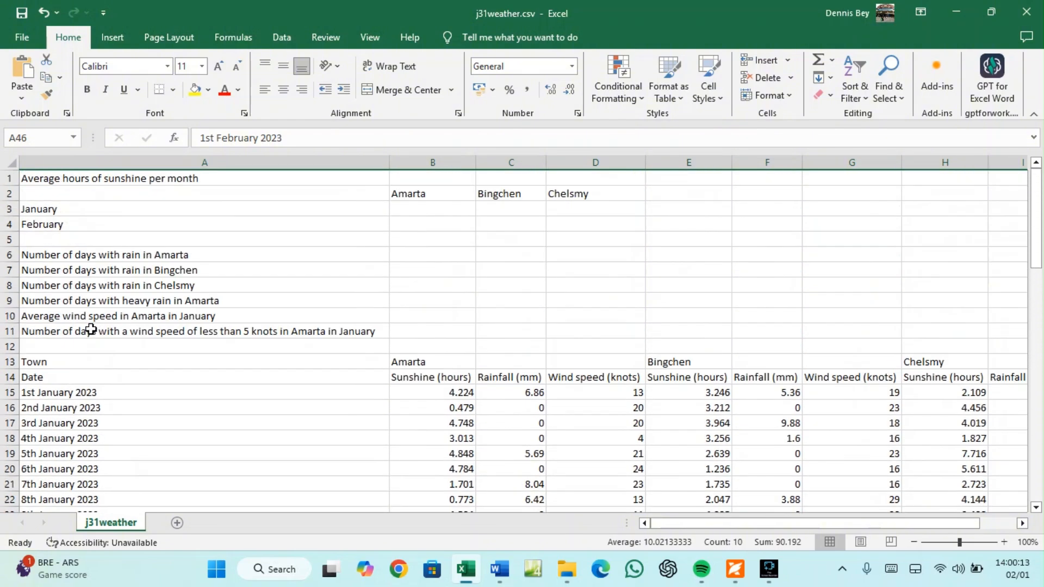
left_click(69, 224)
left_click(414, 209)
left_click(422, 224)
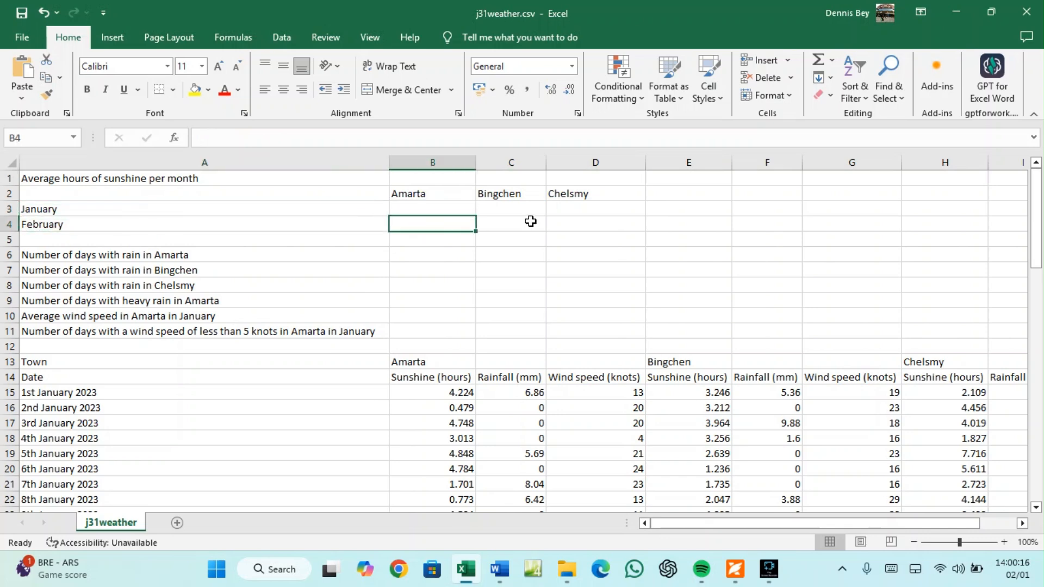
left_click(531, 210)
left_click(535, 225)
left_click(579, 209)
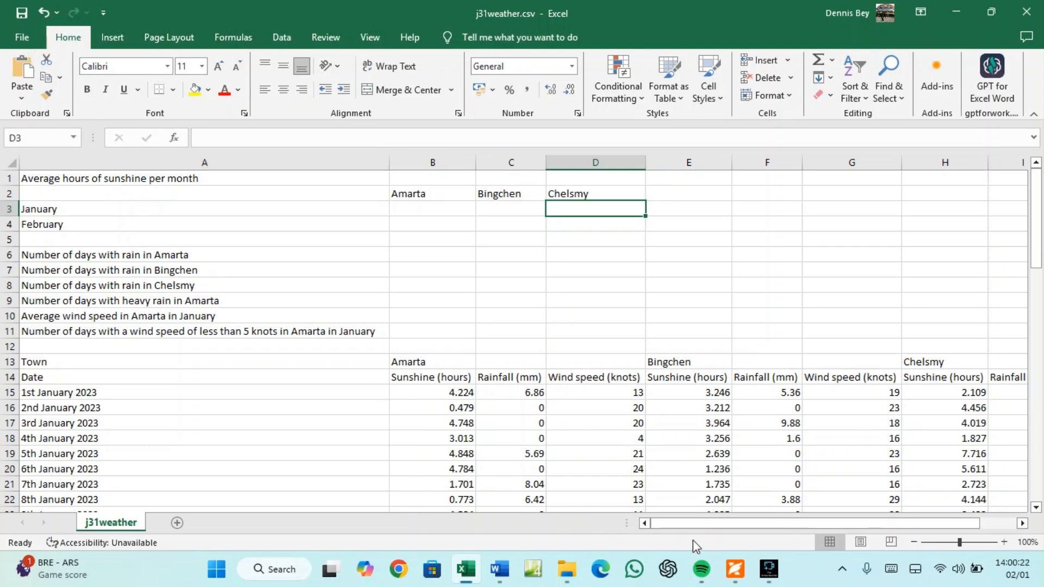
Copy the Weather_ file name prefix from the exam paper again
left_click(734, 569)
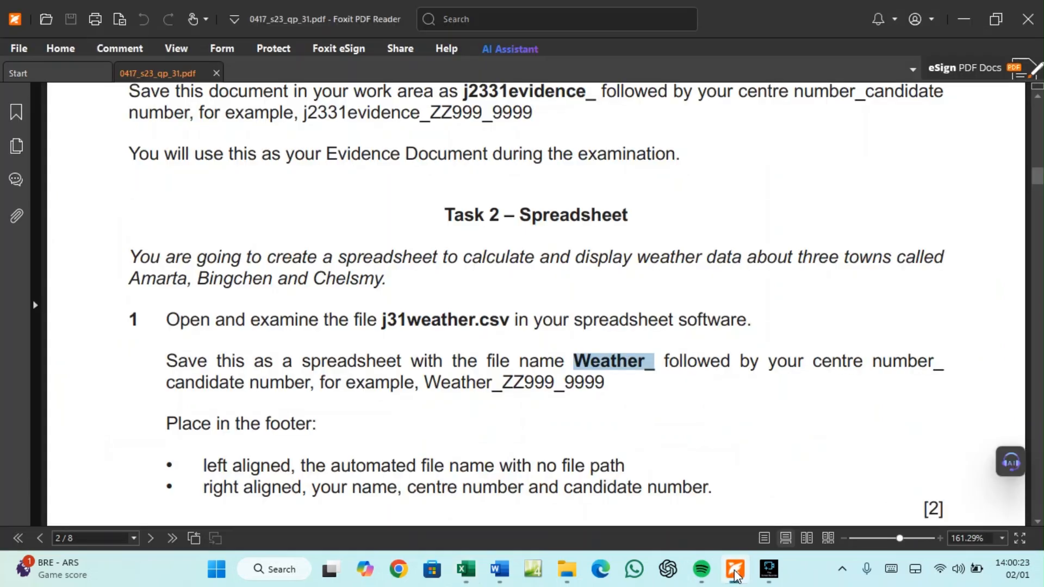
right_click(643, 358)
left_click(656, 366)
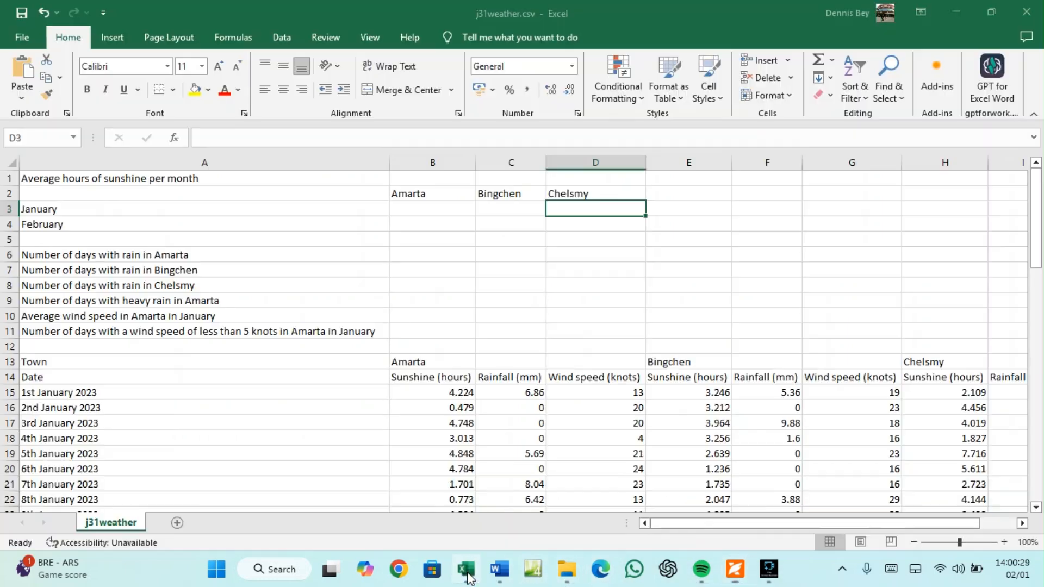
left_click(466, 569)
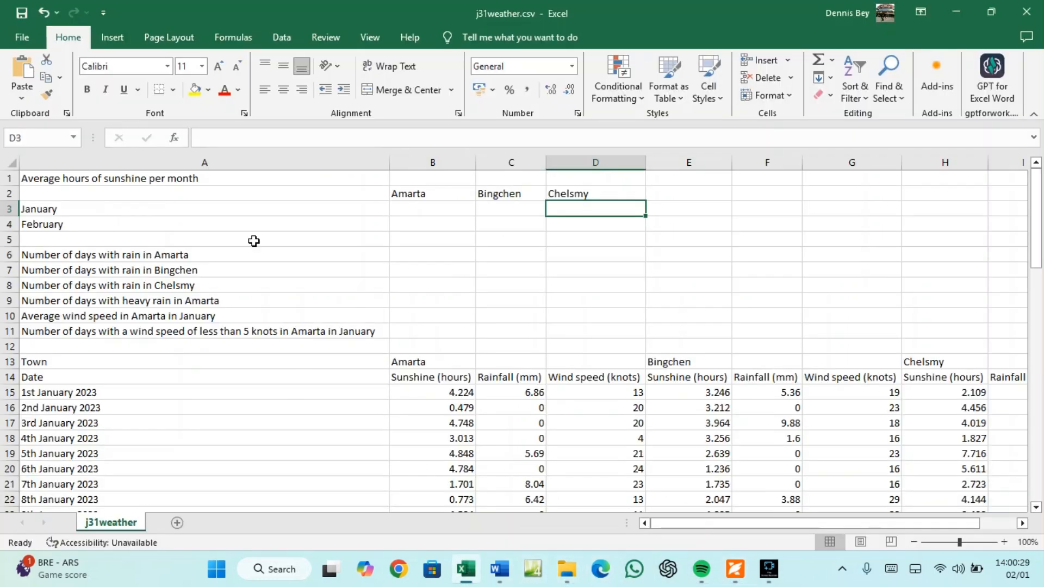
left_click(13, 42)
left_click(39, 272)
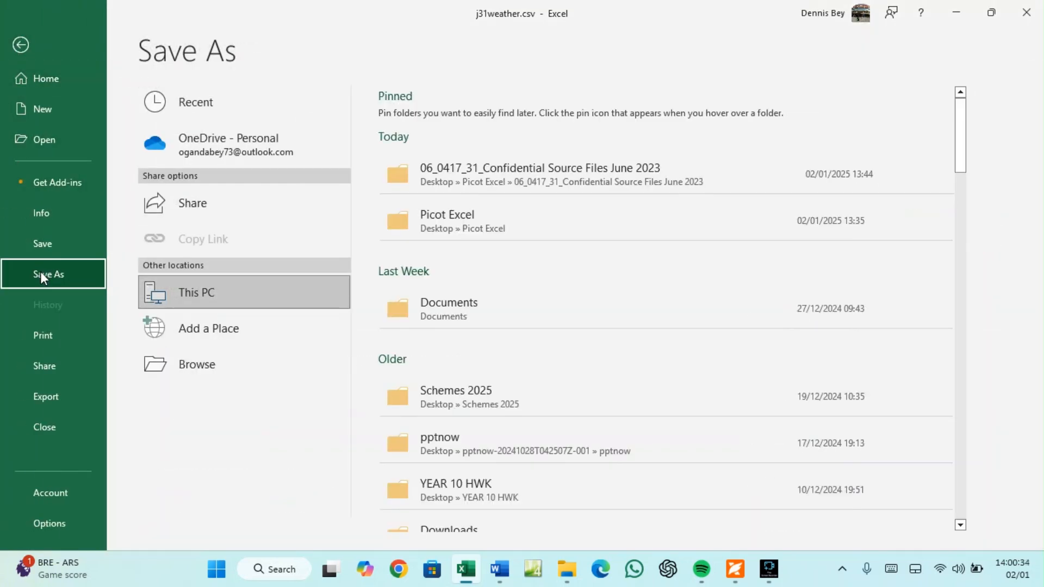
left_click(468, 216)
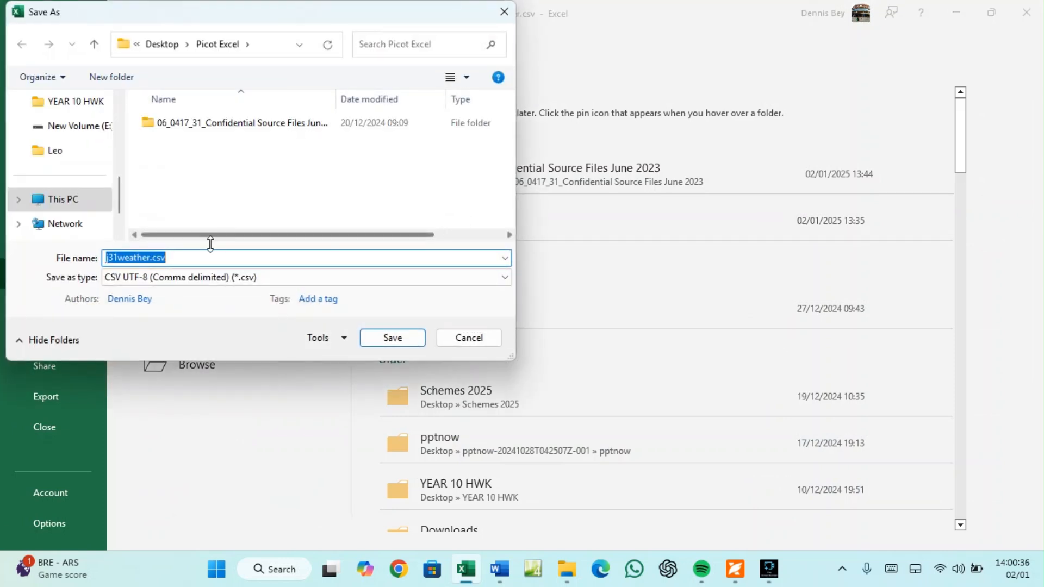
right_click(148, 258)
left_click(163, 290)
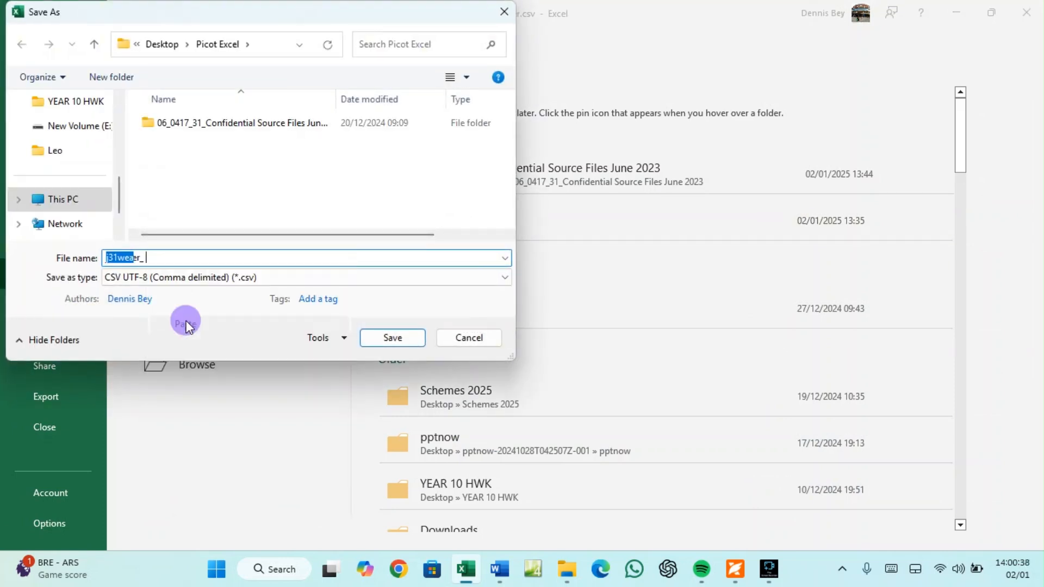
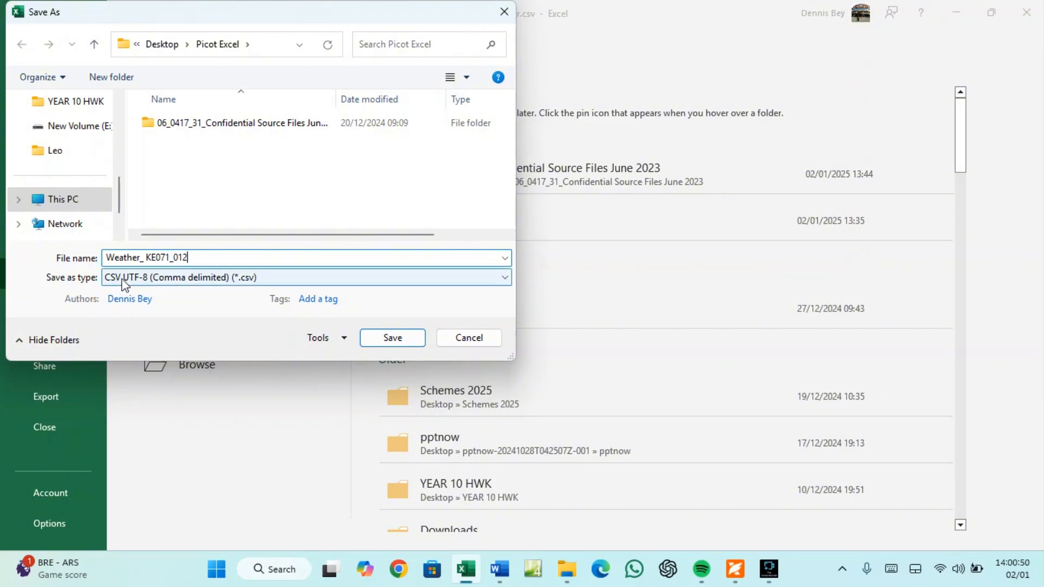
left_click(248, 283)
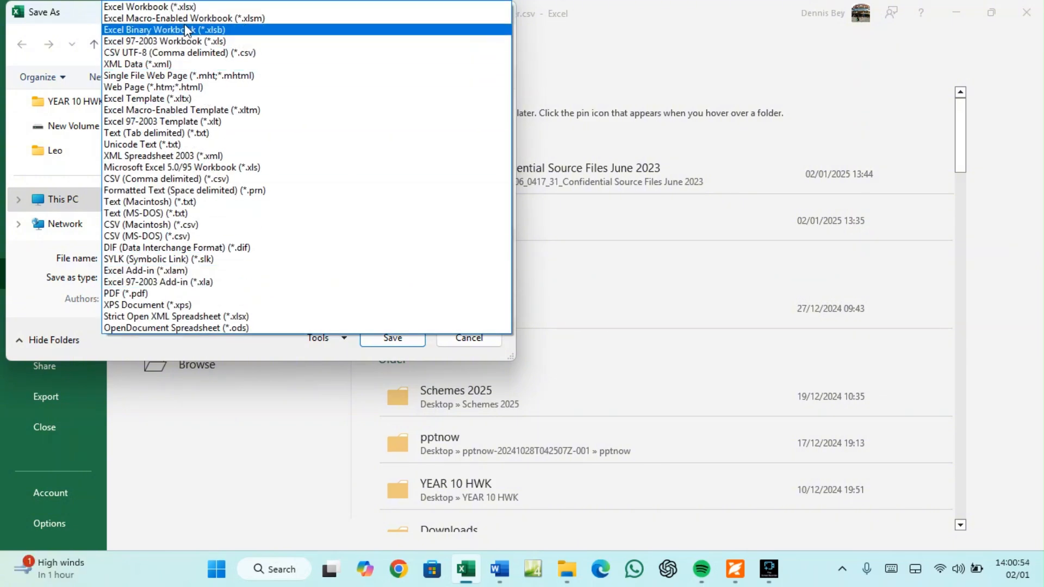
left_click(180, 8)
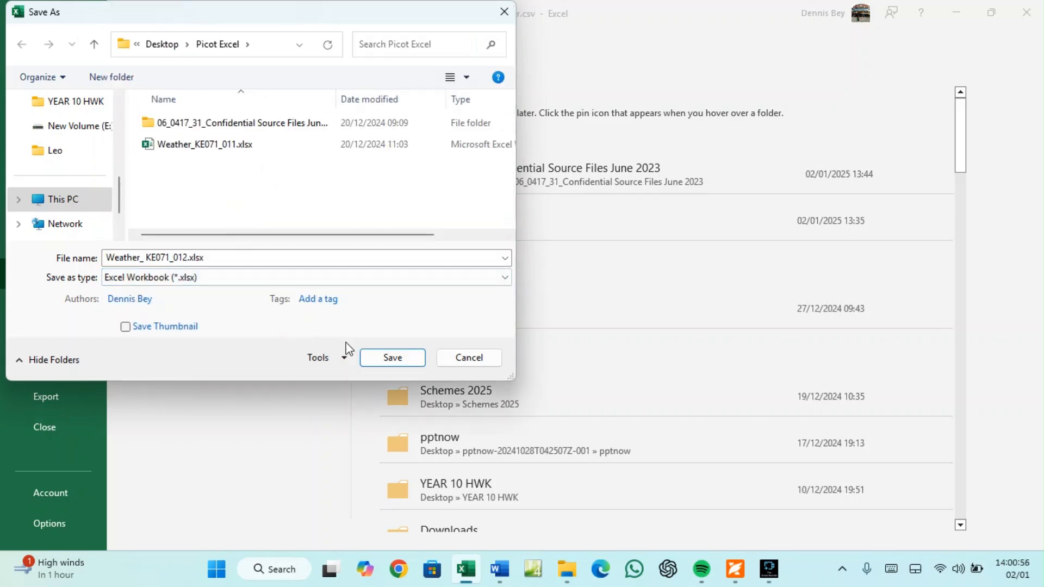
left_click(393, 358)
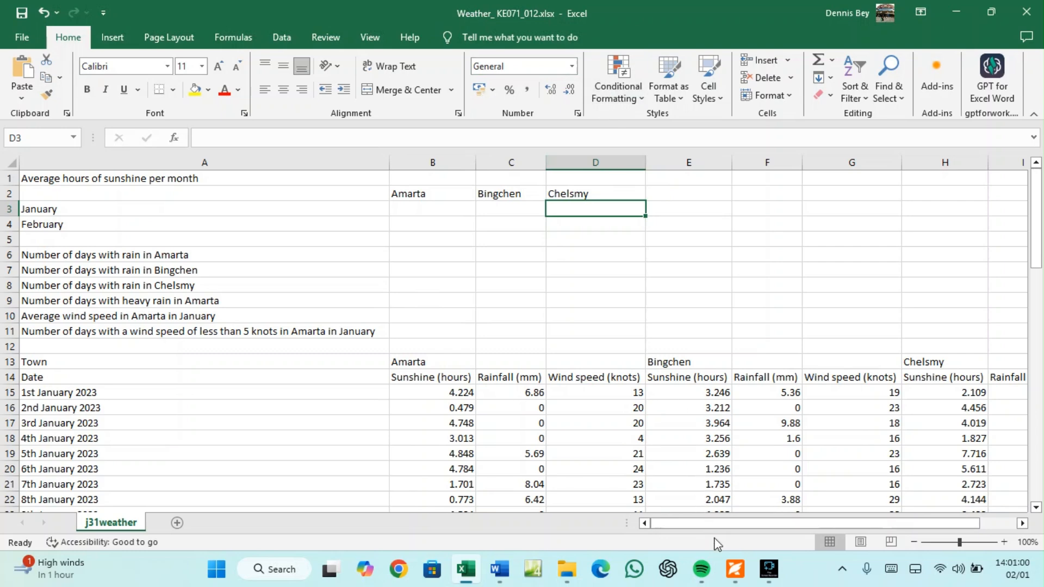
left_click(745, 569)
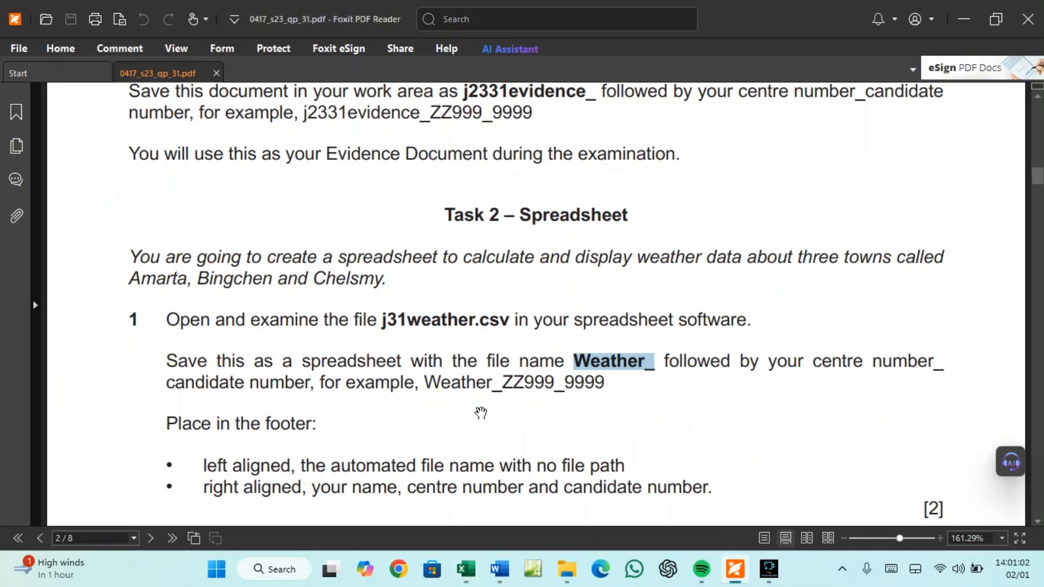
scroll(477, 416, "down", 3)
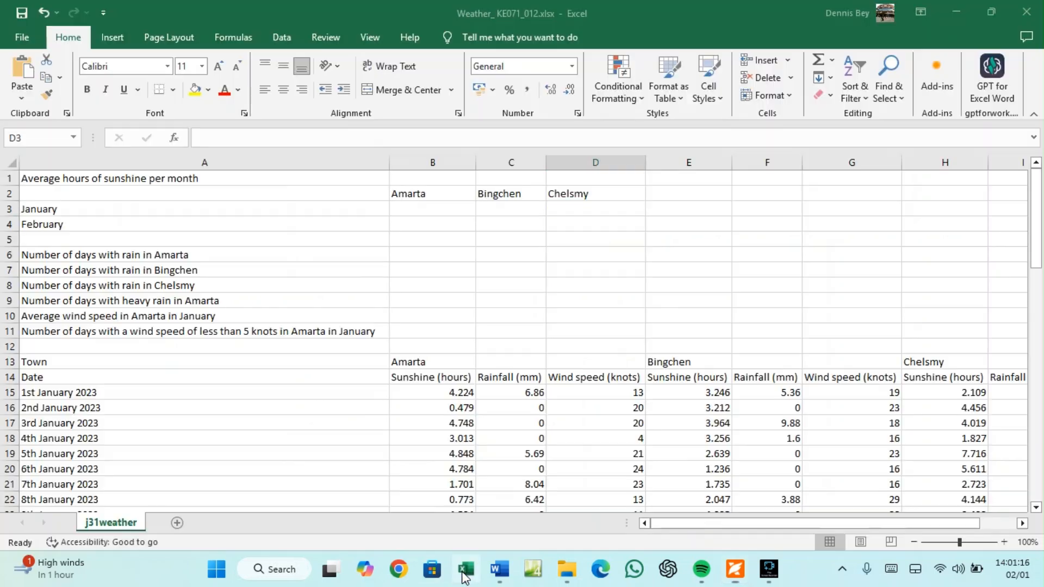
left_click(466, 569)
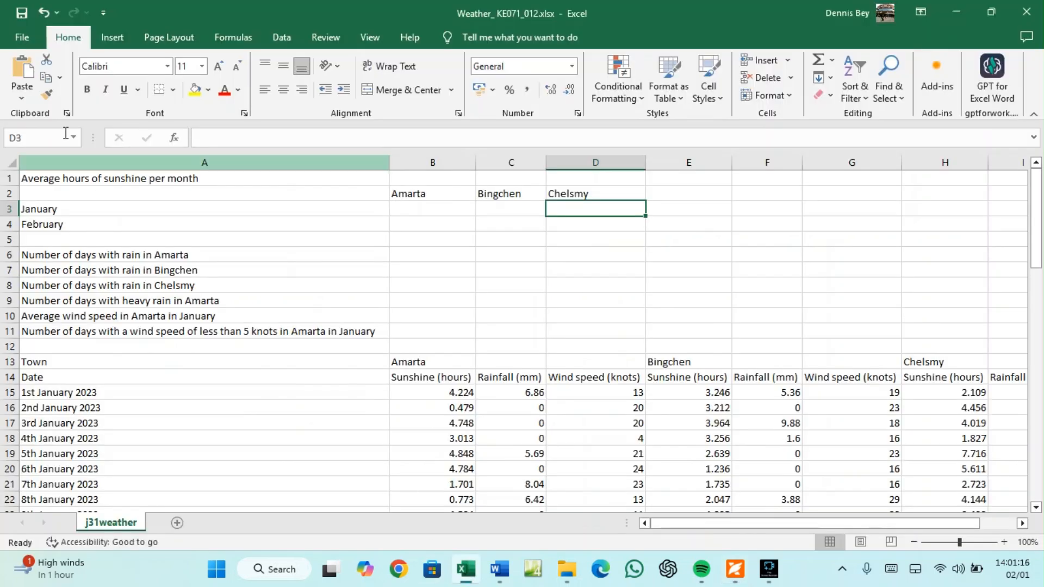
left_click(17, 41)
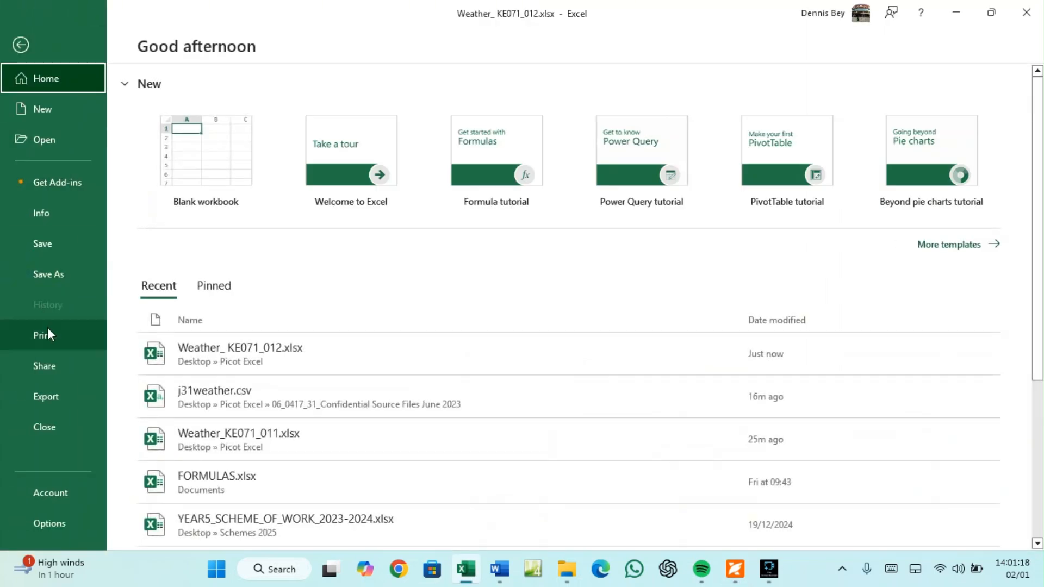
left_click(48, 331)
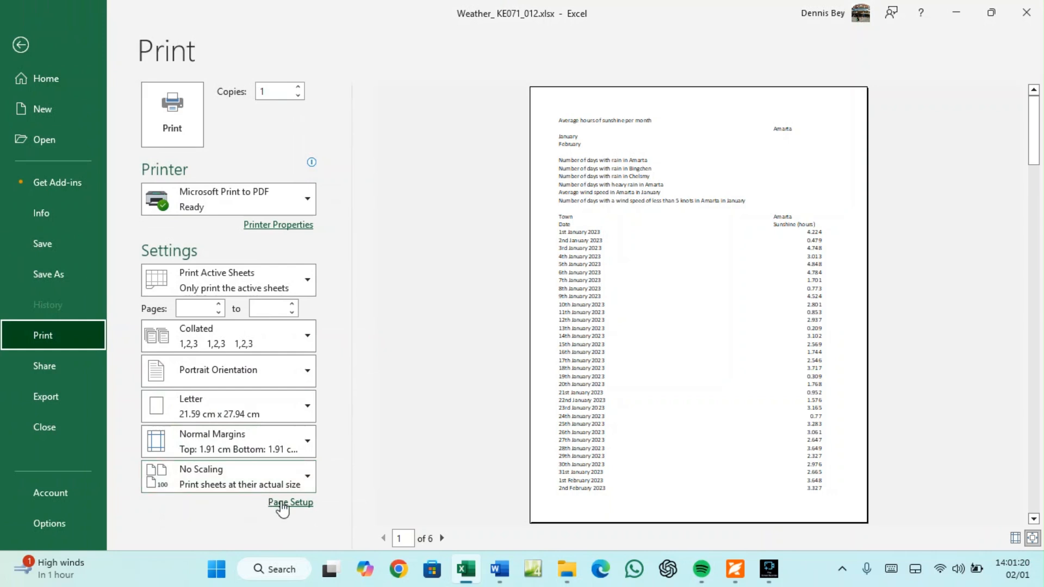
Start a custom footer with the automatic file name in bold in the left section
left_click(281, 502)
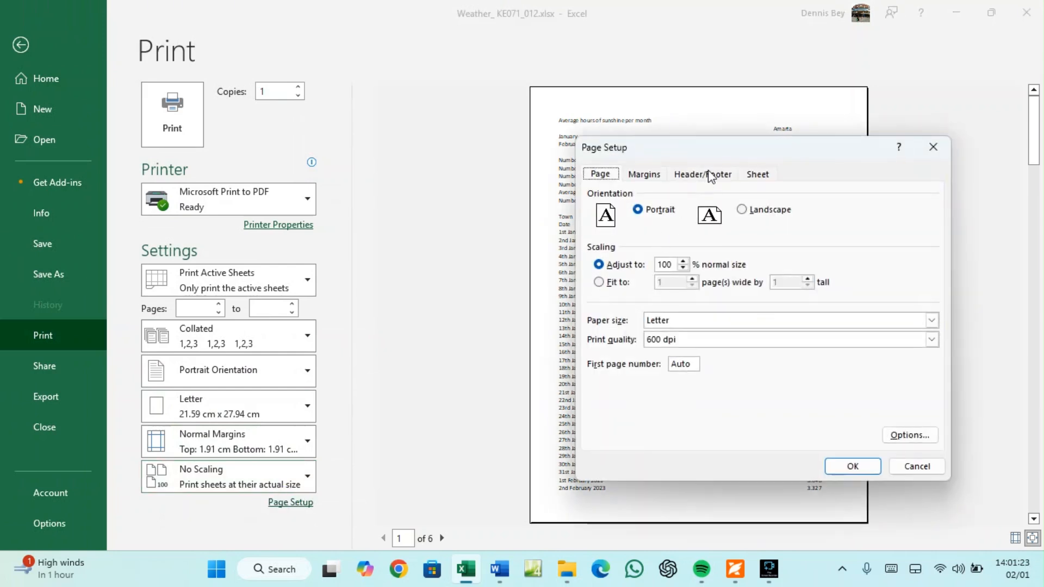
left_click(707, 173)
left_click(802, 271)
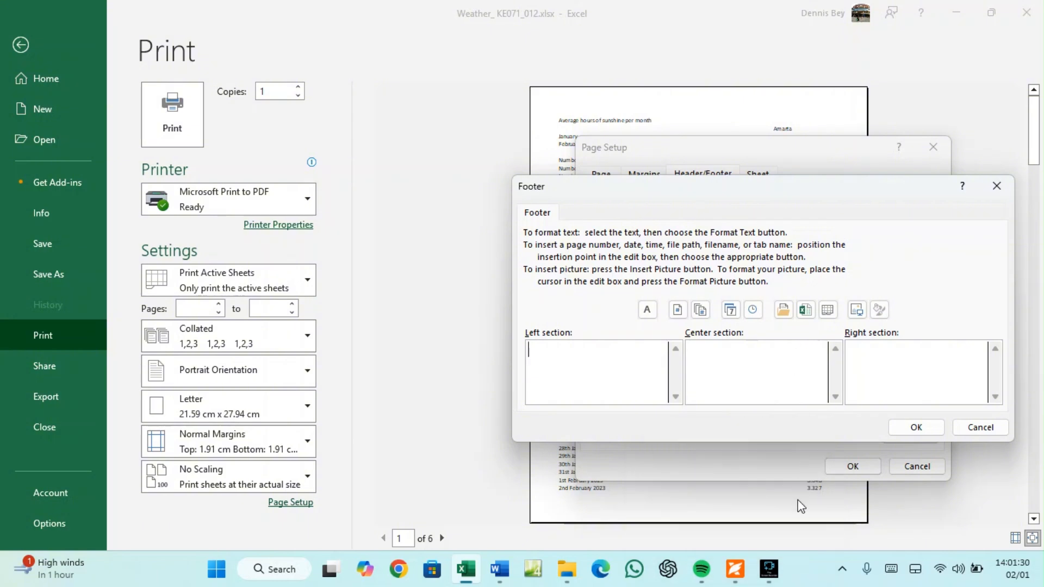
left_click(742, 574)
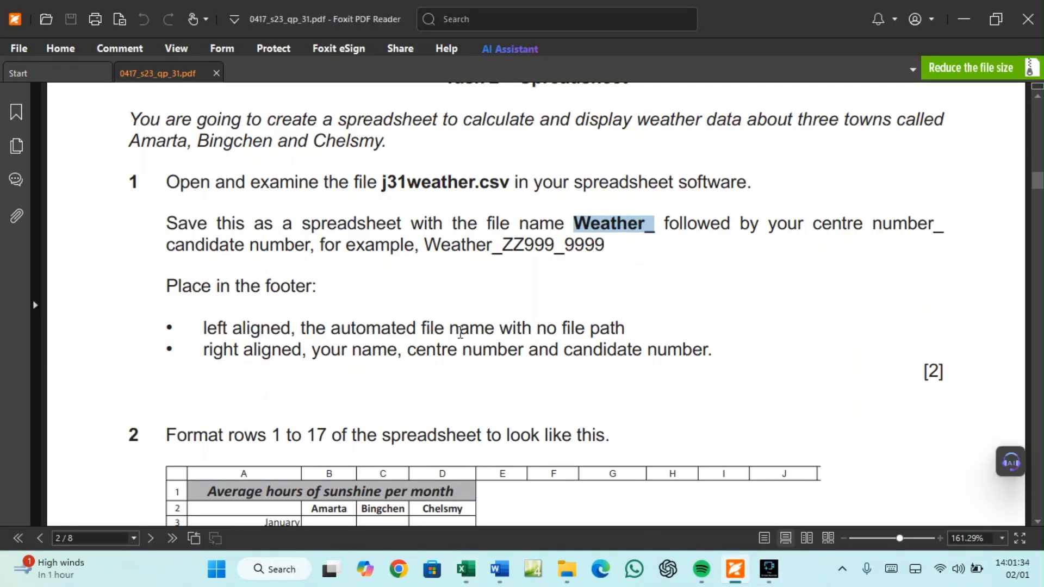
left_click(466, 570)
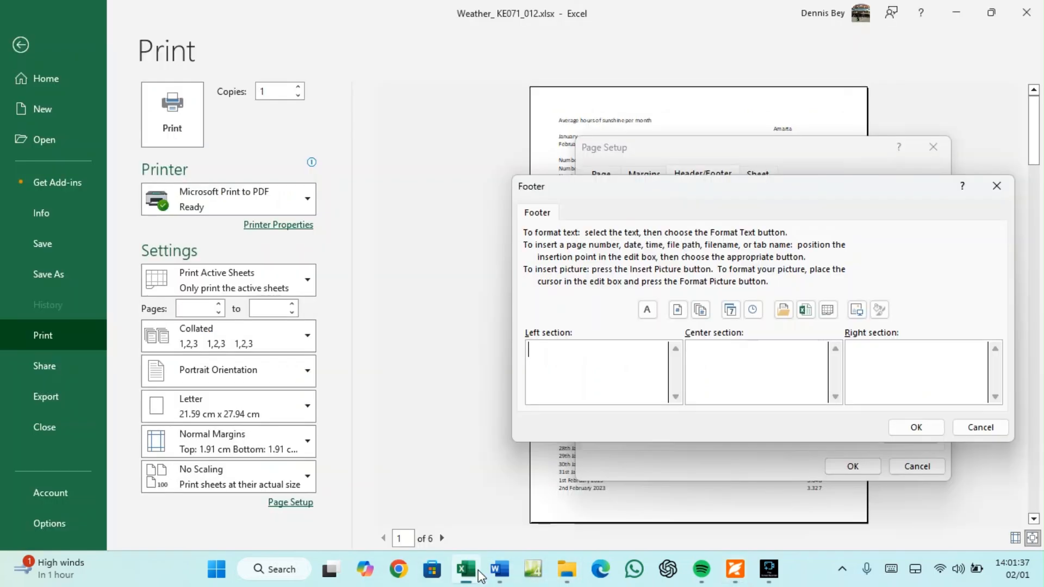
left_click(806, 310)
left_click_drag(561, 354, 525, 354)
left_click(647, 310)
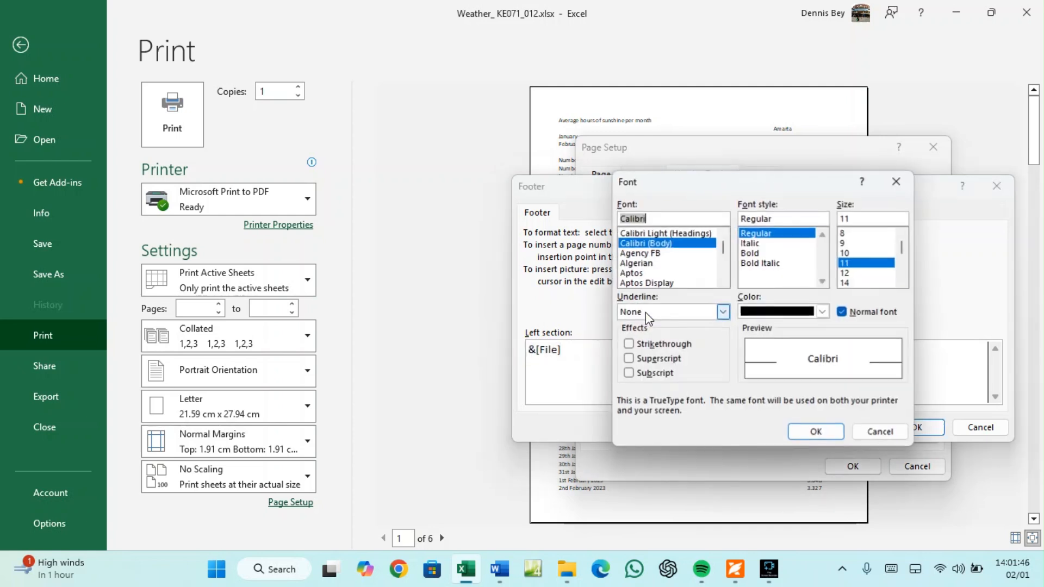
left_click(750, 254)
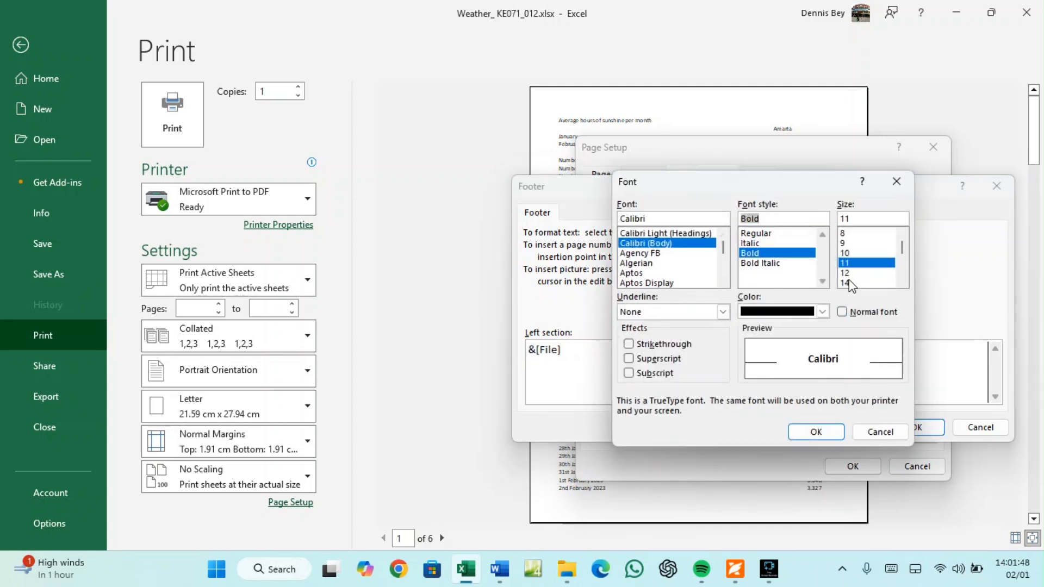
left_click(815, 430)
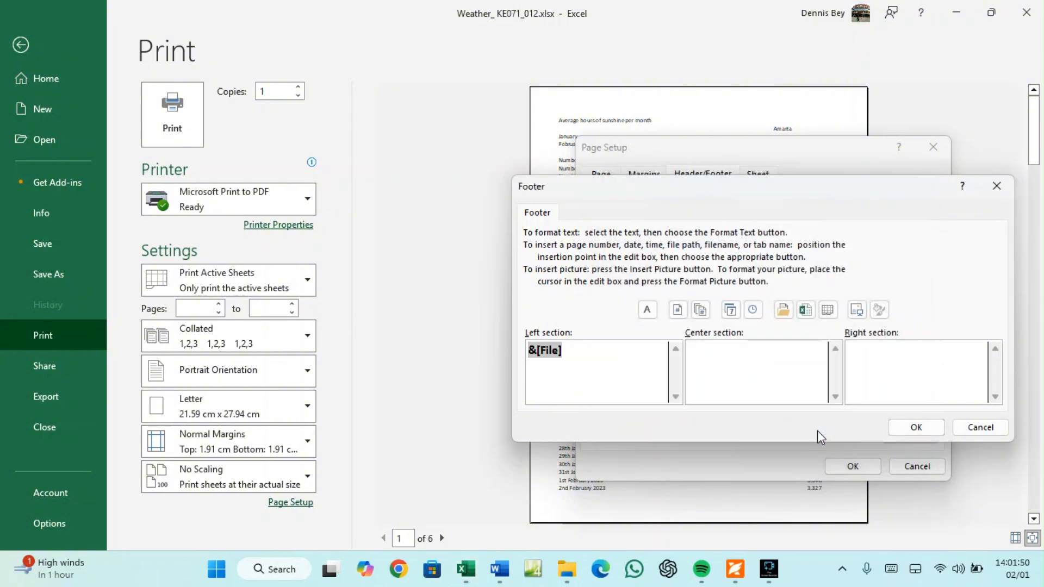
Put the student's name and centre/candidate numbers in the right footer section, bold 12 pt
left_click(735, 569)
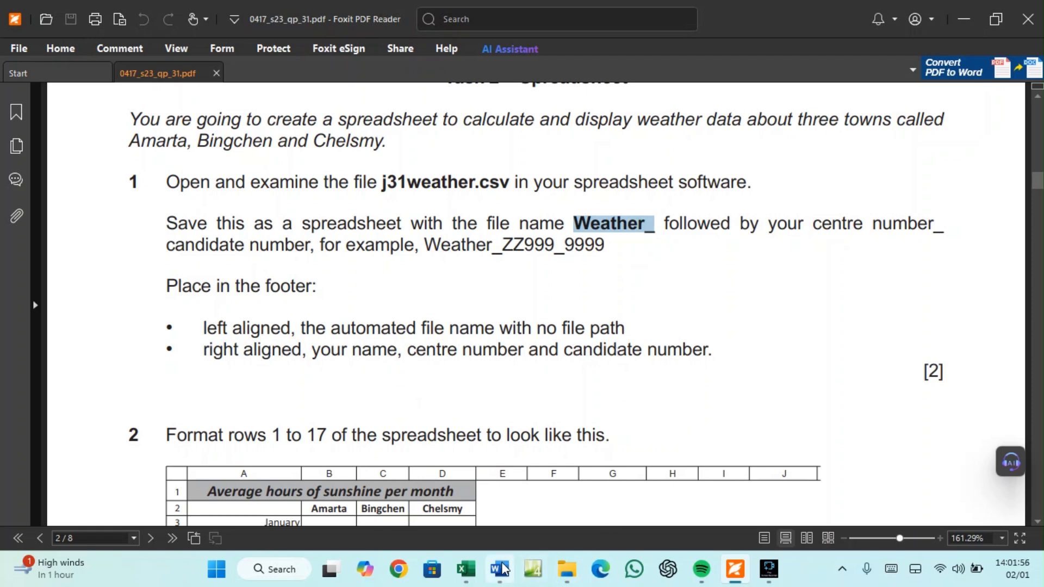
left_click(466, 569)
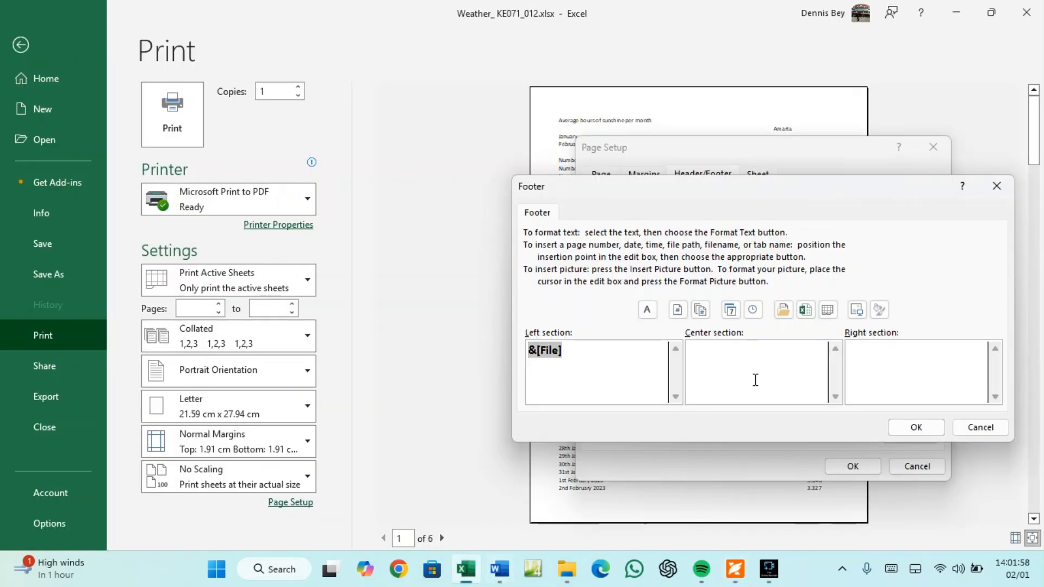
left_click(867, 354)
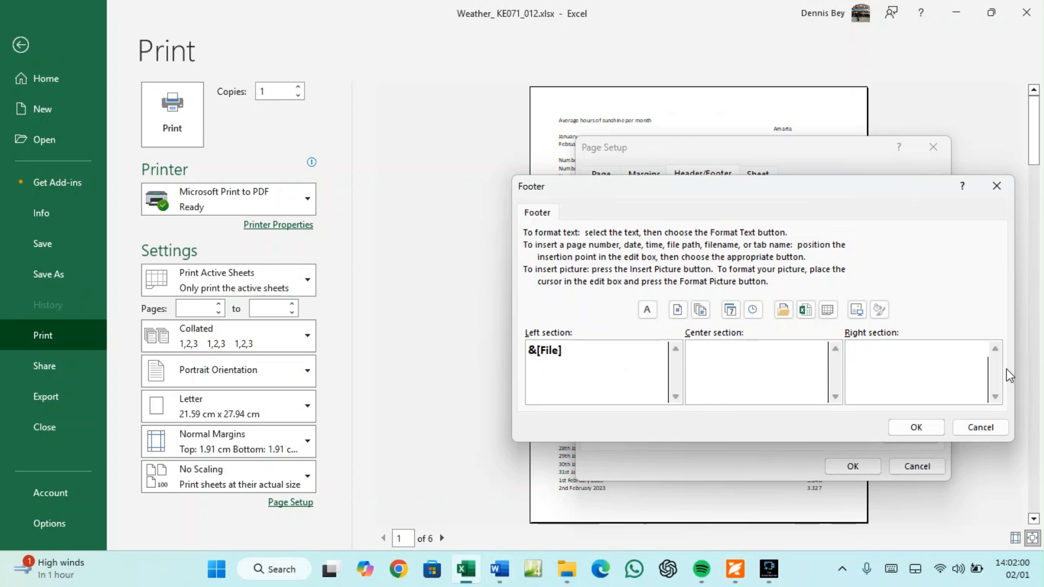
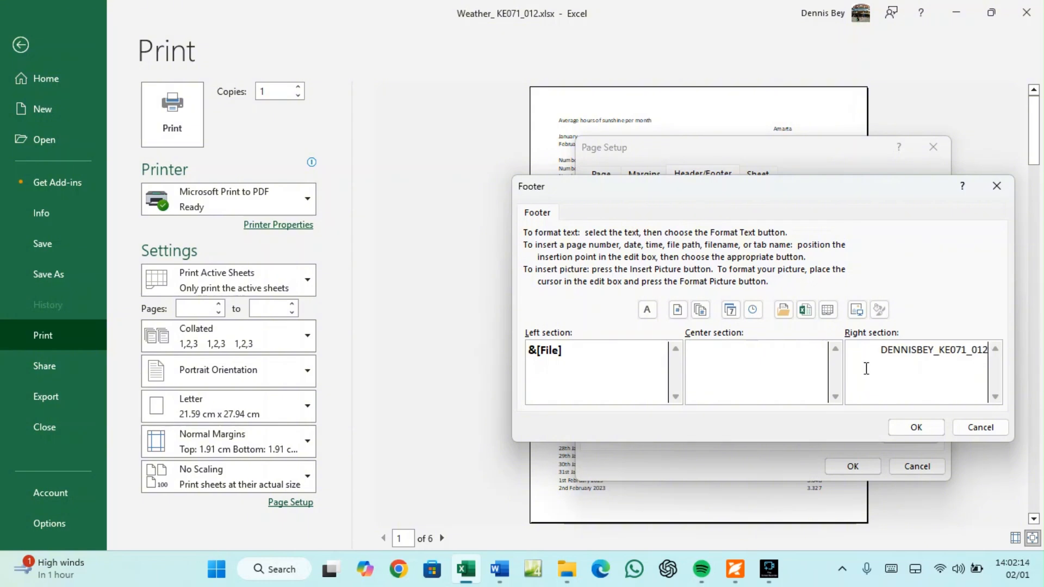
left_click(916, 353)
left_click_drag(862, 356, 992, 353)
left_click(647, 310)
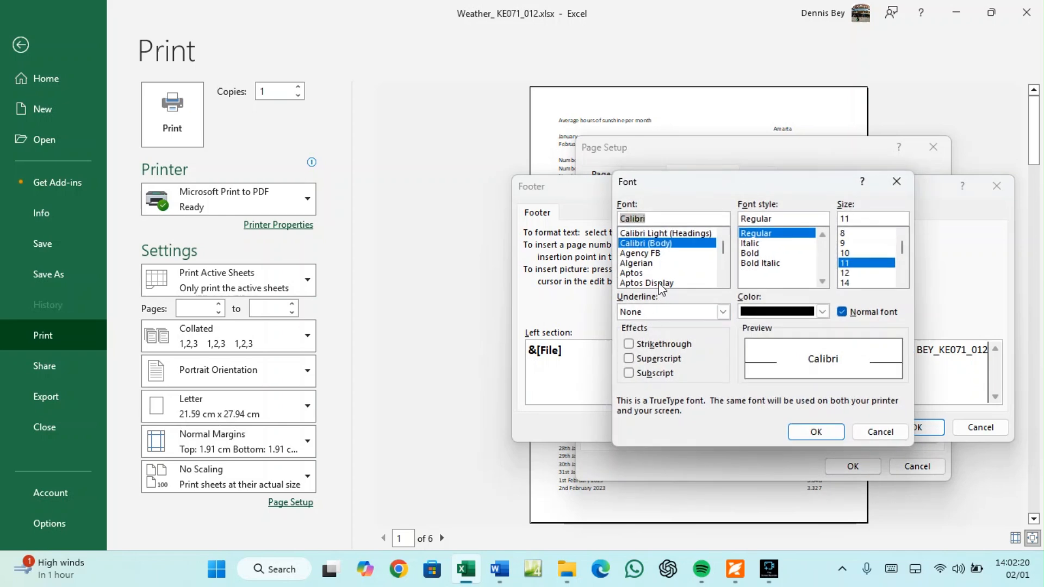
left_click(751, 246)
left_click(753, 254)
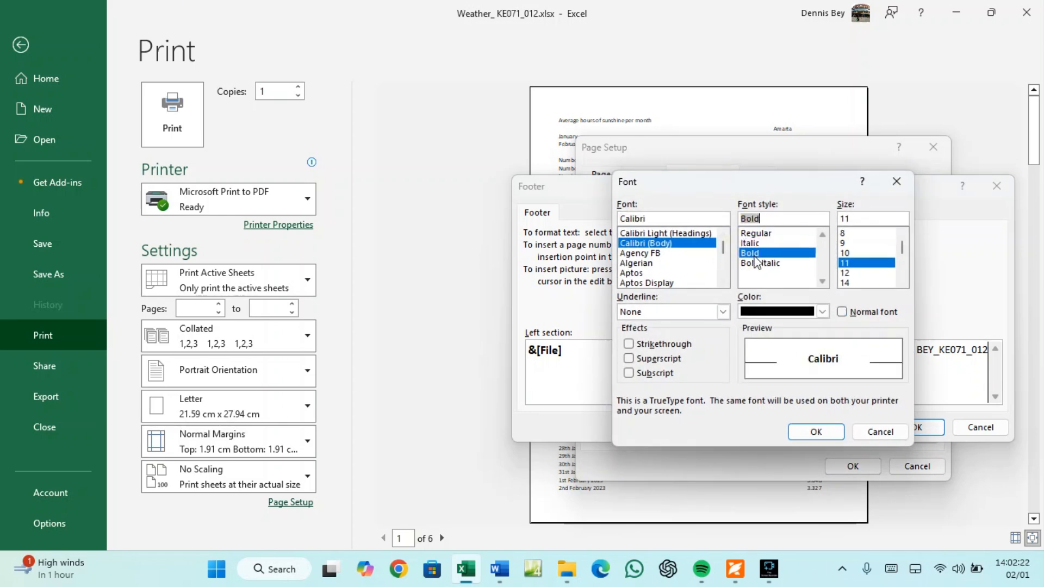
left_click(846, 273)
left_click(818, 432)
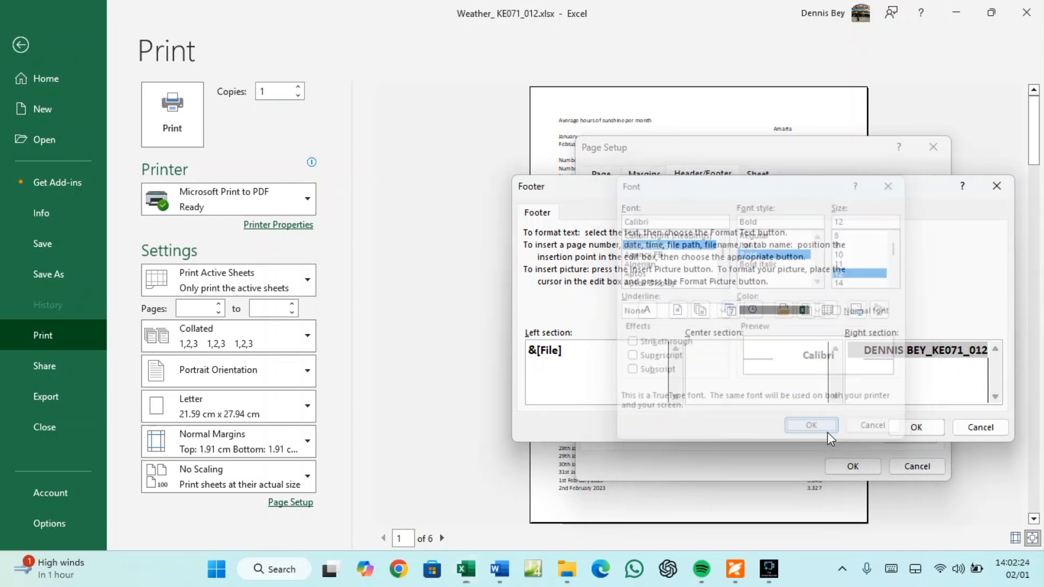
left_click(922, 428)
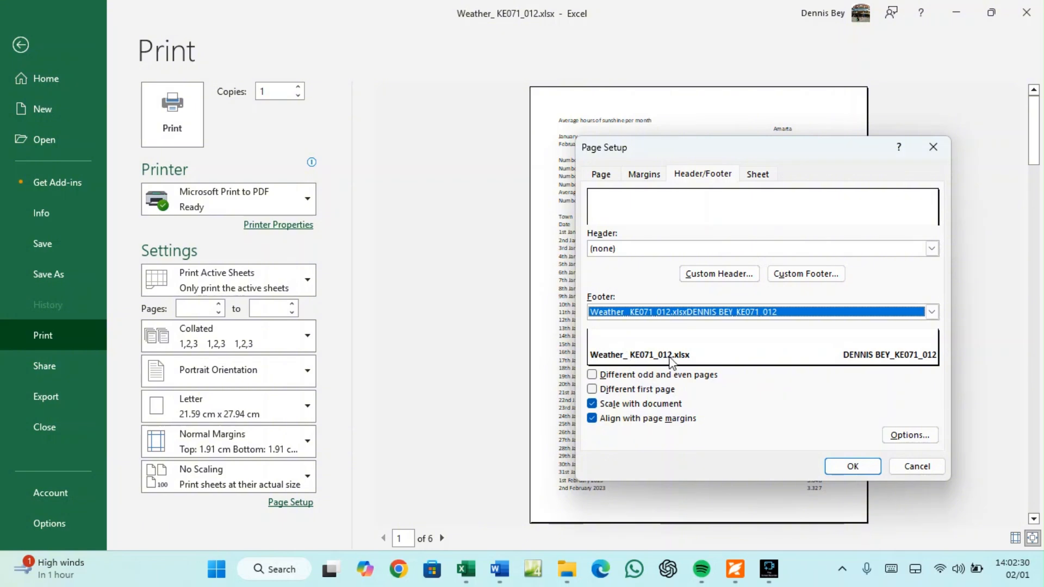
Apply the page setup, check the footer on pages 1 and 2 in print preview, and return to the sheet
left_click(863, 468)
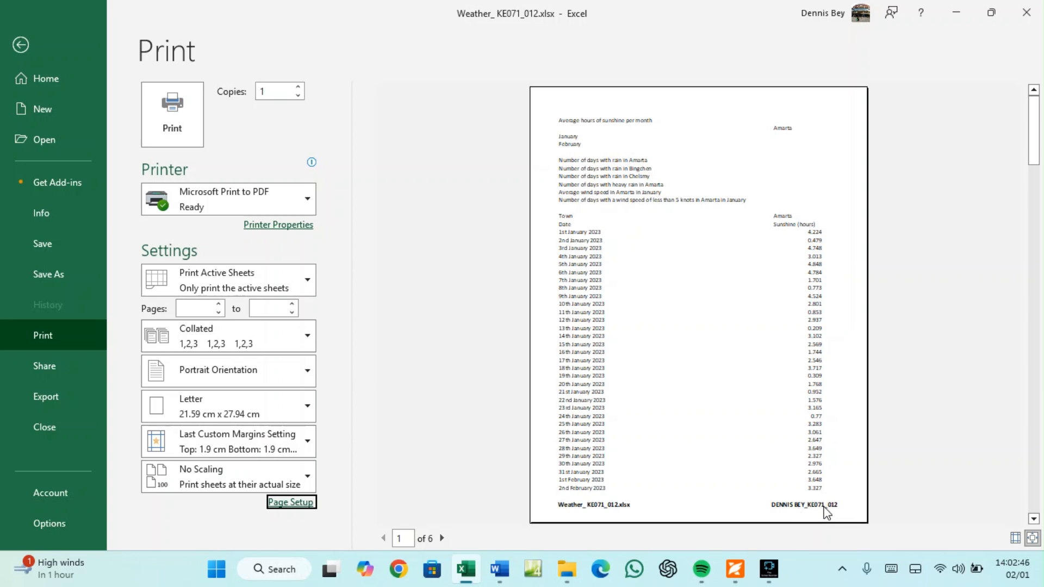
left_click(21, 44)
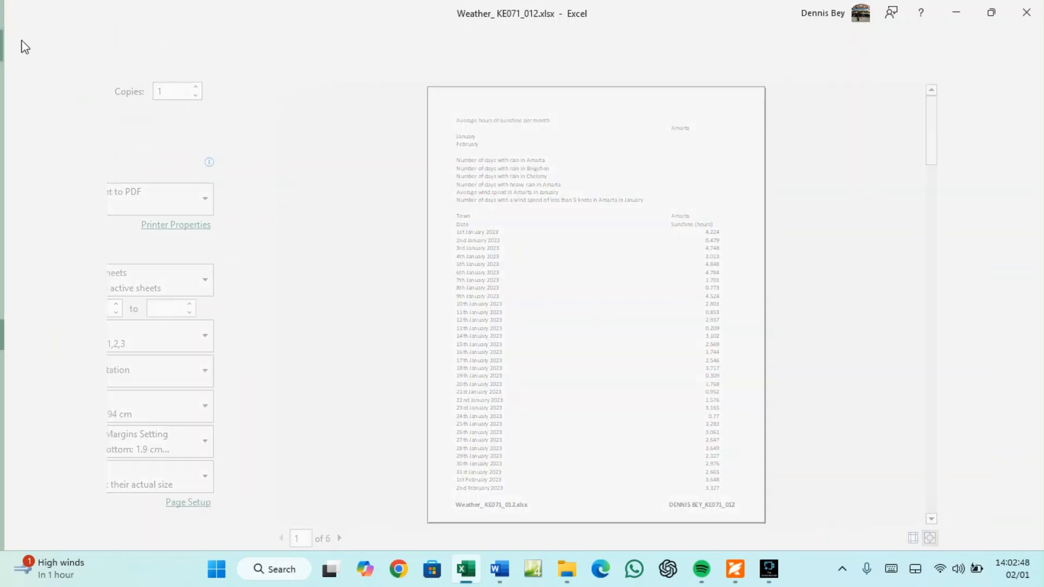
scroll(429, 309, "down", 1)
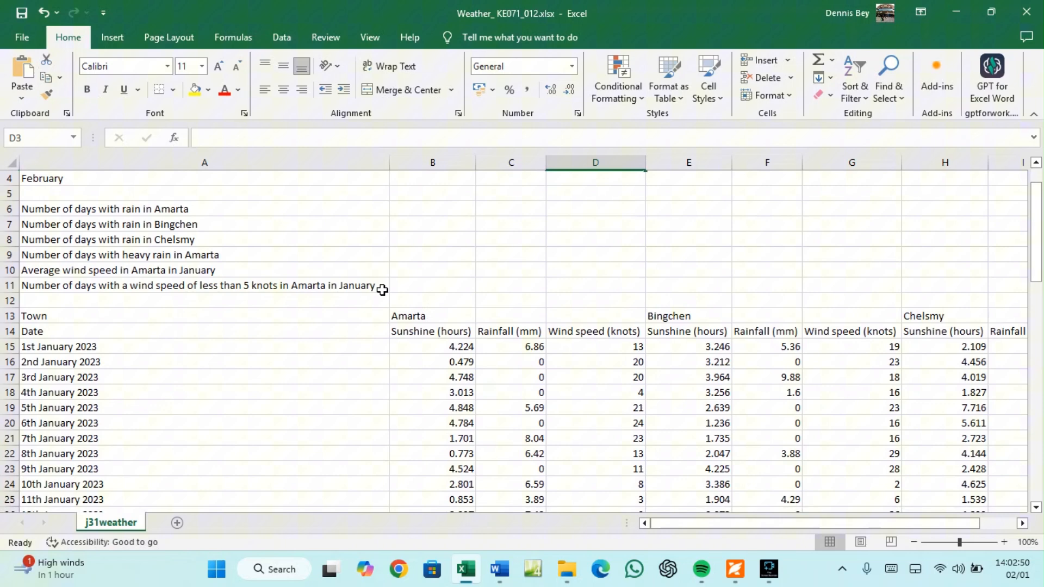
left_click(35, 46)
left_click(54, 341)
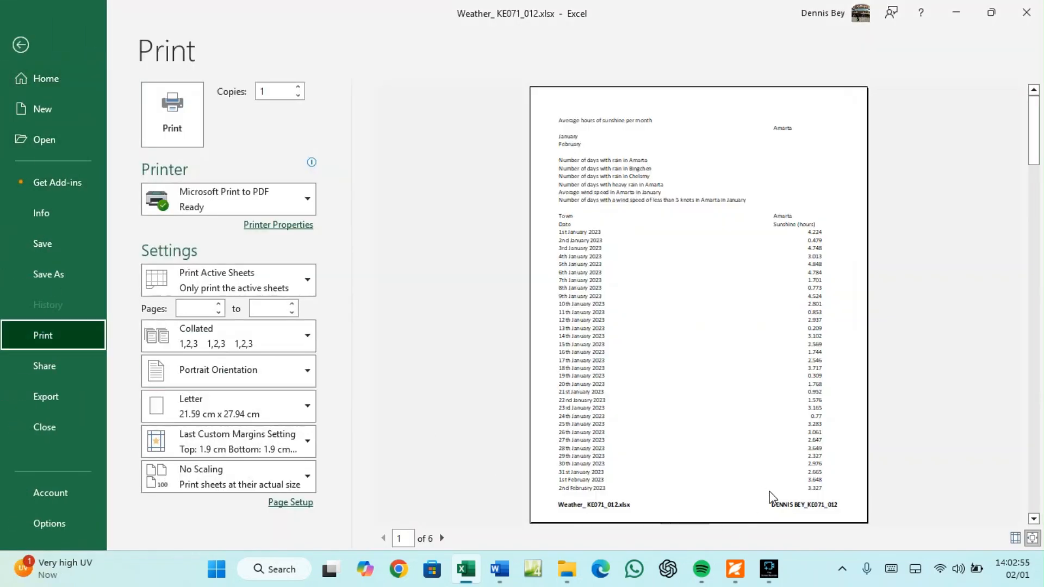
left_click(442, 538)
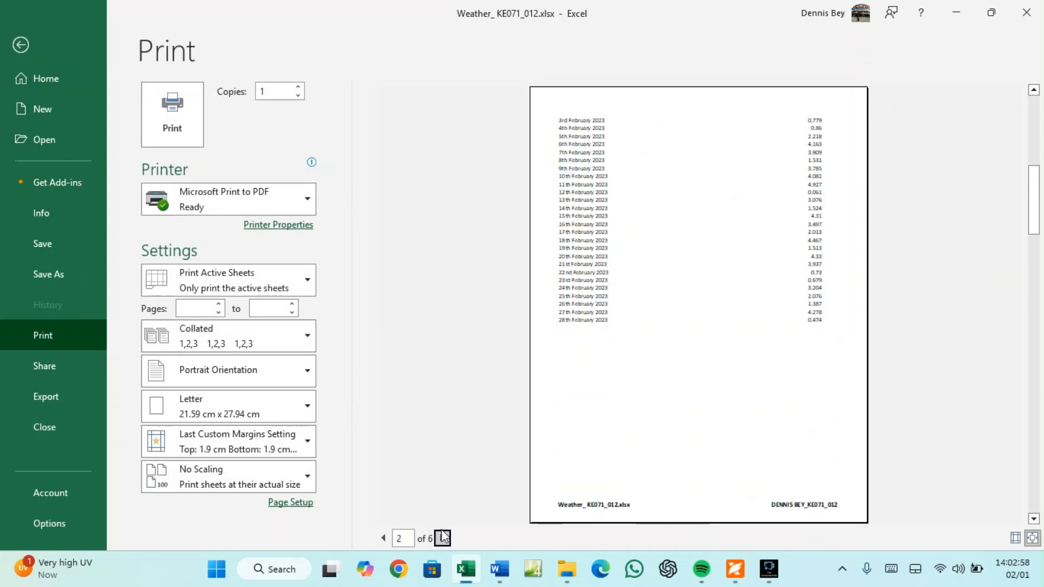
left_click(22, 45)
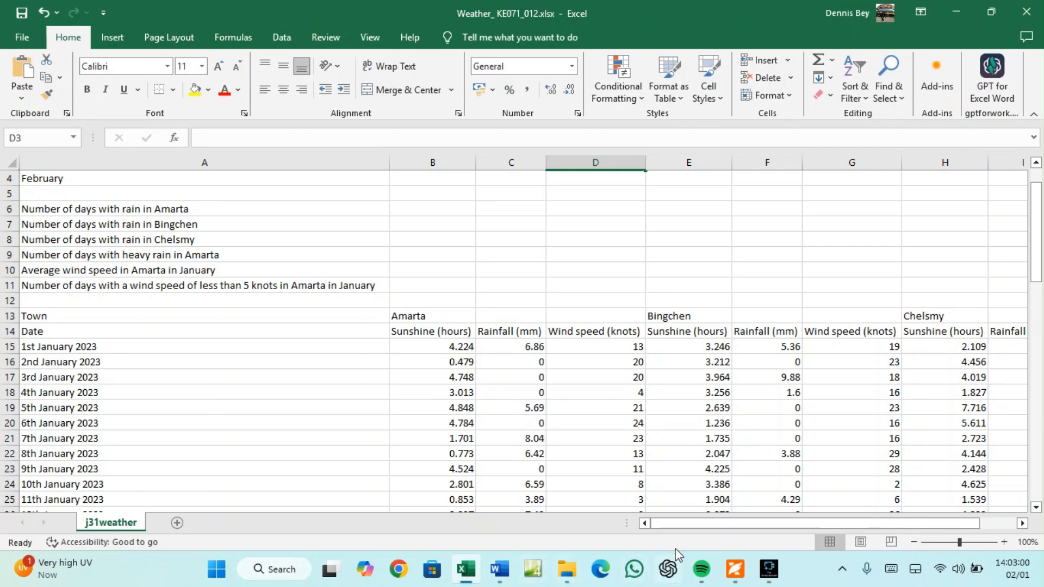
Scroll the exam PDF down to question 2's sample image of rows 1 to 17
left_click(734, 569)
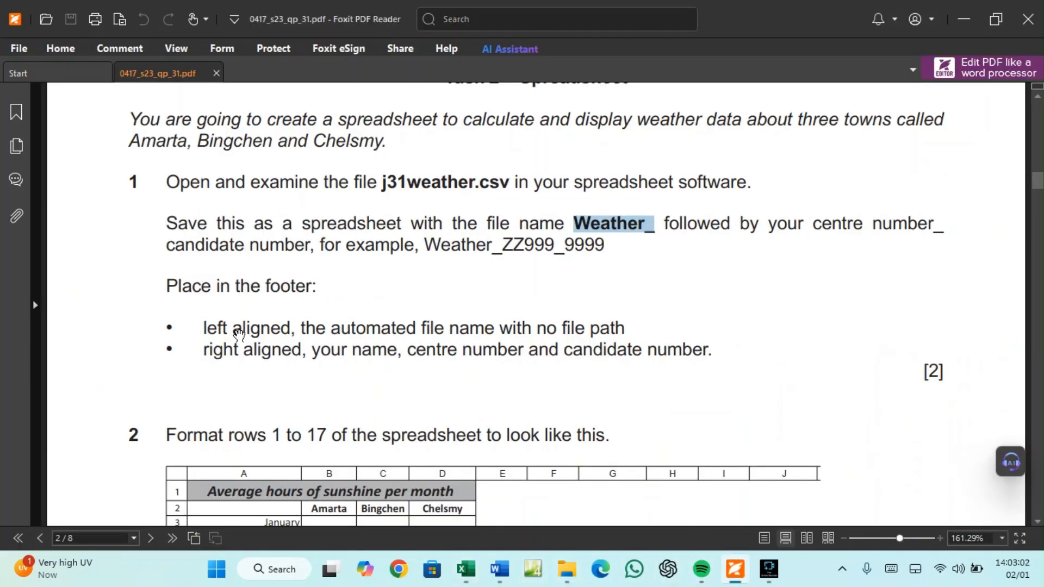
scroll(712, 411, "down", 1)
scroll(712, 411, "down", 5)
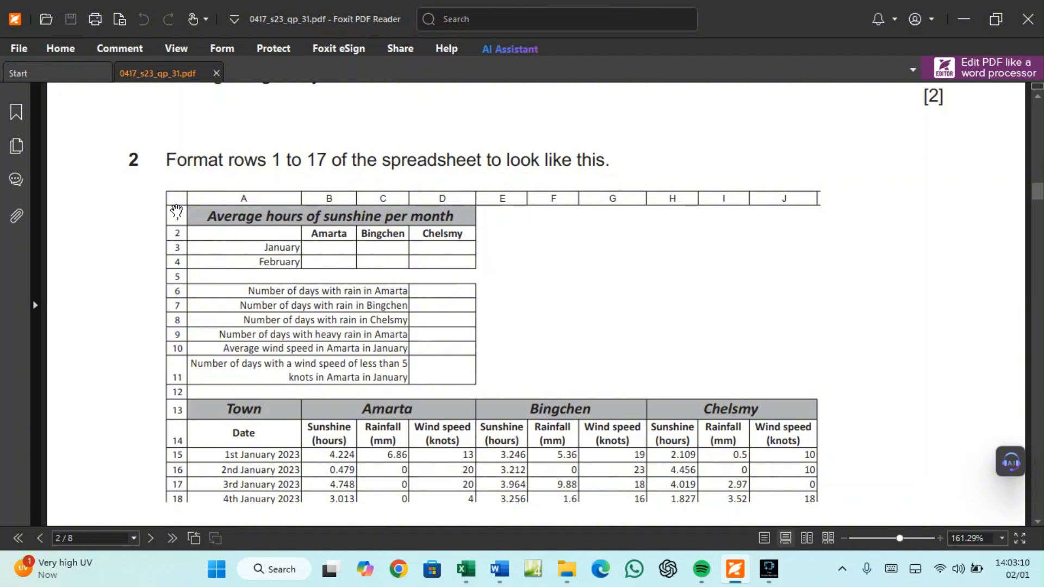
scroll(174, 455, "down", 1)
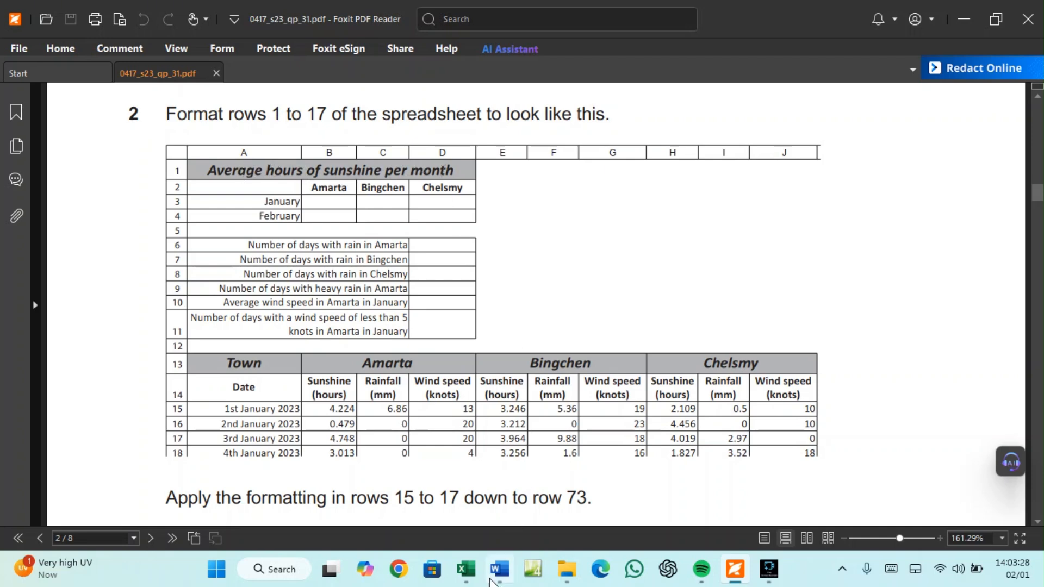
Merge and centre the title across A1:D1 and enlarge it to 16 pt
left_click(465, 569)
scroll(65, 212, "up", 1)
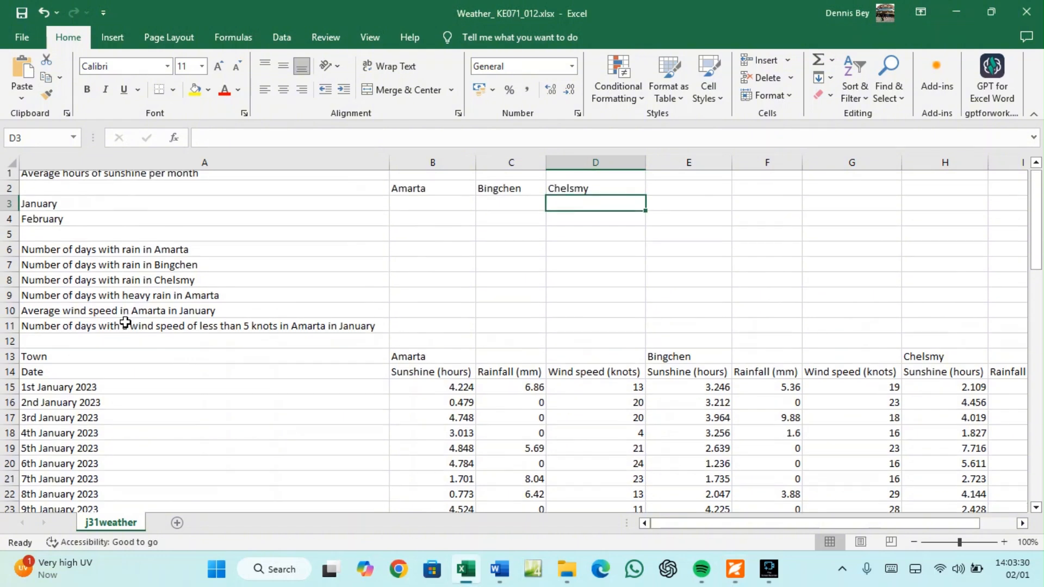
left_click_drag(45, 181, 573, 175)
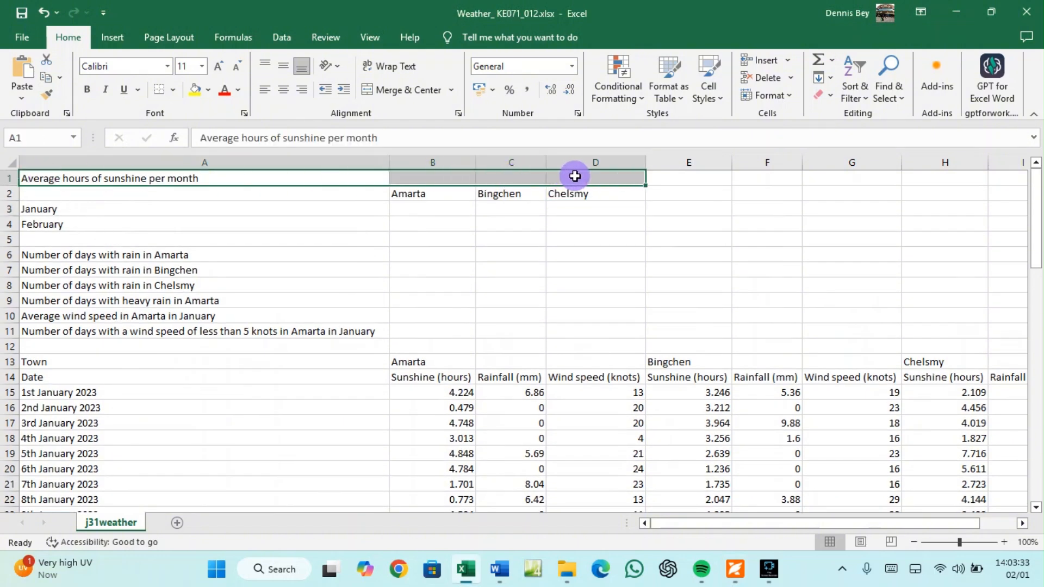
left_click(400, 90)
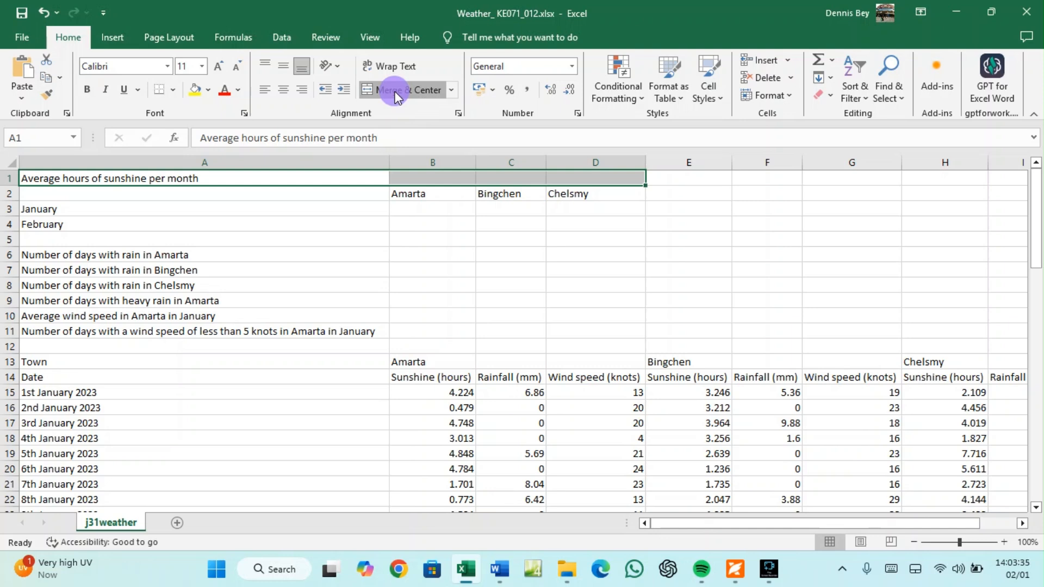
left_click(218, 66)
left_click(218, 66)
left_click(218, 66)
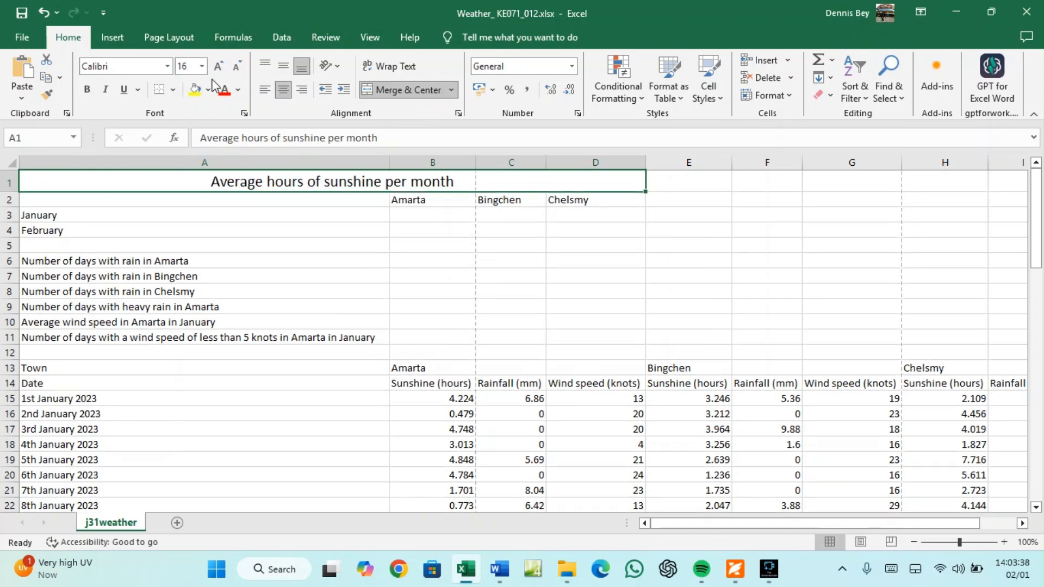
Make the title bold and italic with a grey fill, then compare with the exam sample
left_click(735, 570)
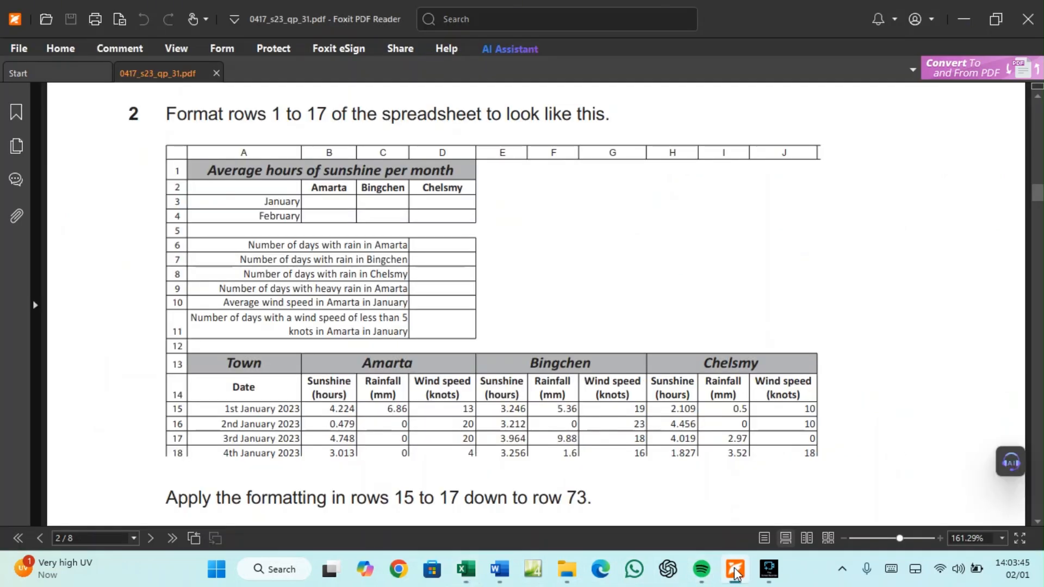
mouse_move(499, 574)
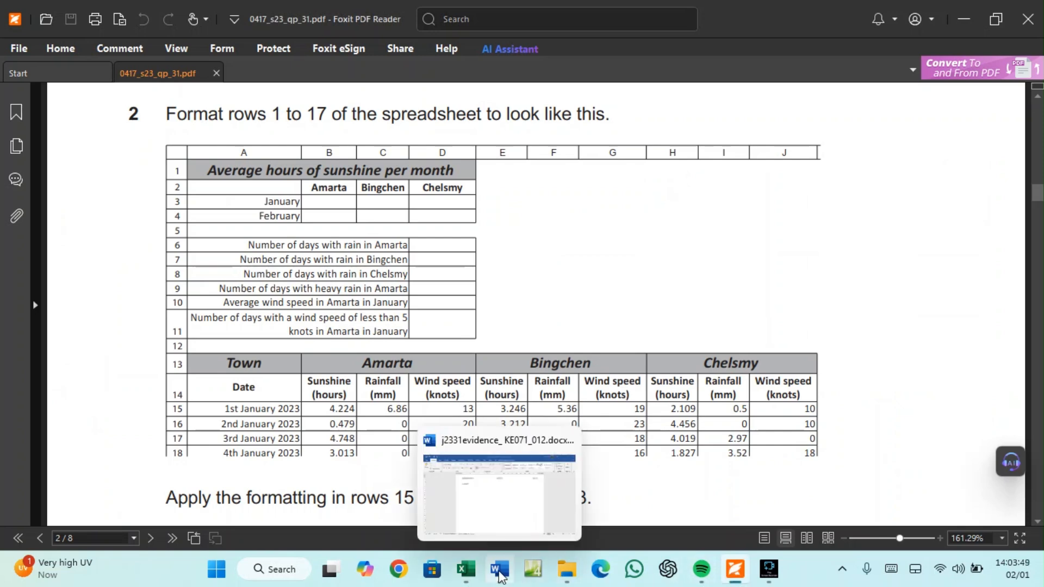
left_click(466, 569)
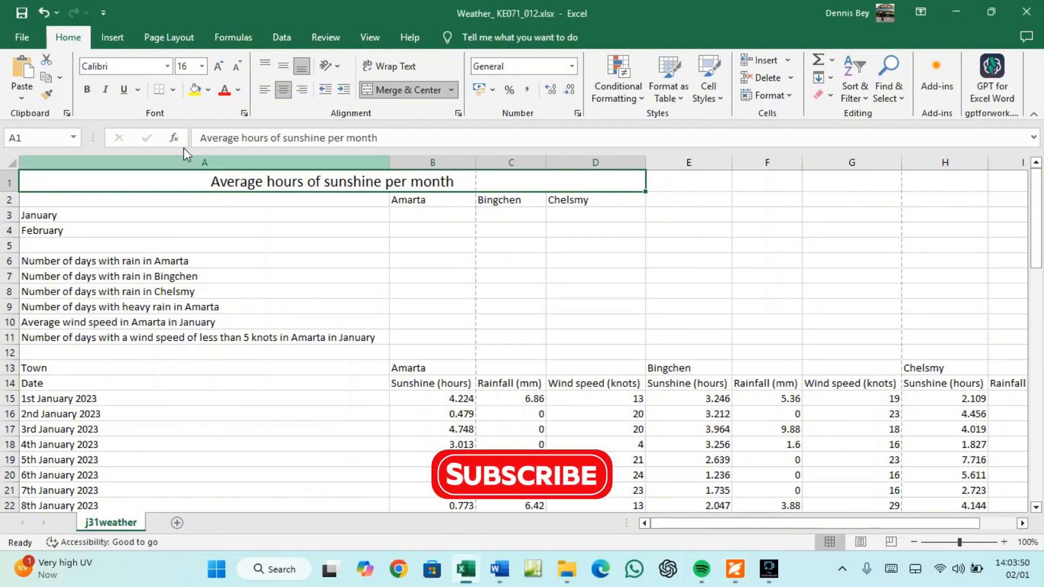
left_click(87, 89)
left_click(107, 91)
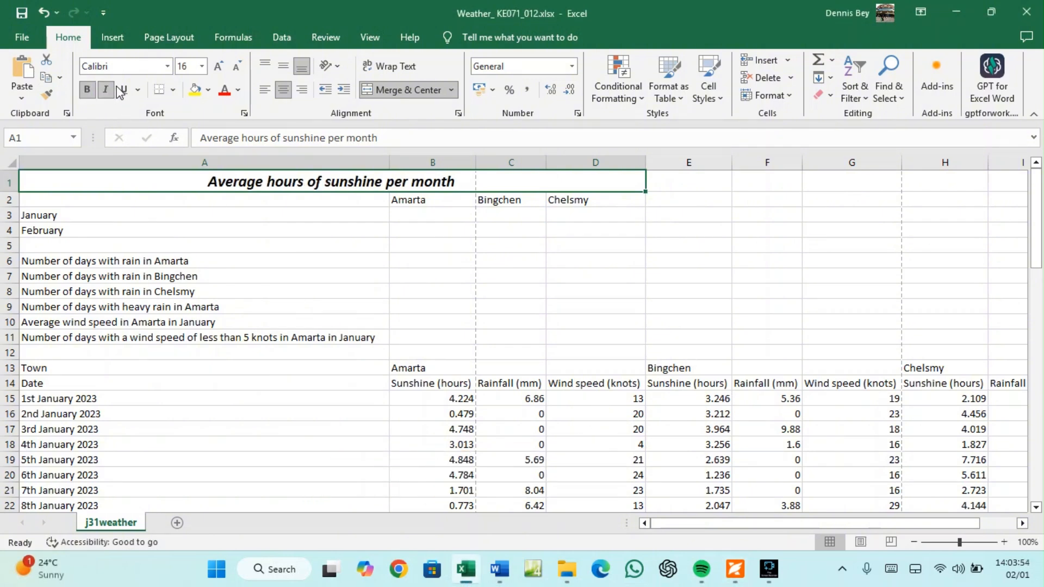
left_click(209, 91)
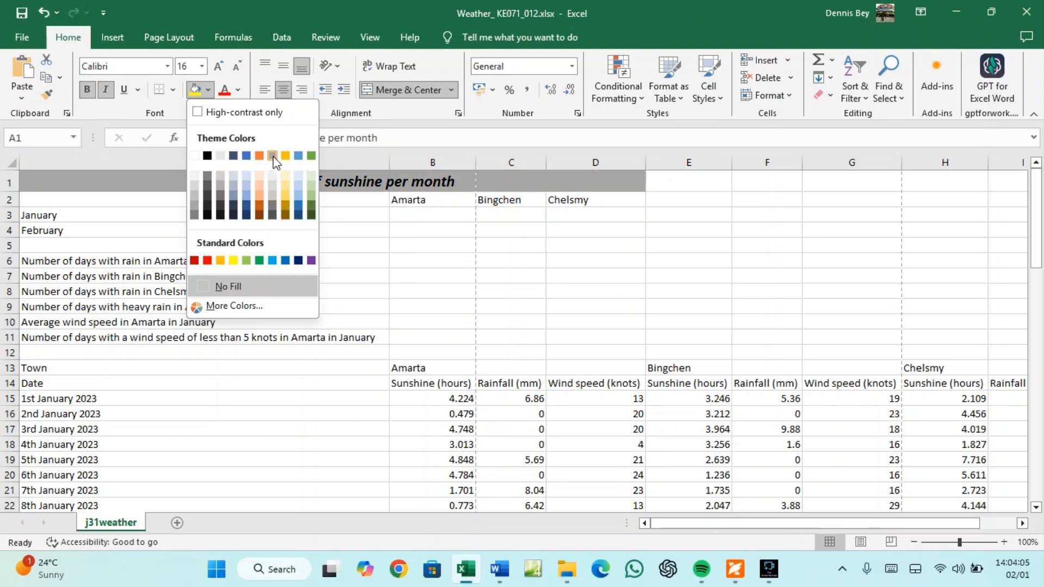
left_click(271, 195)
left_click(277, 231)
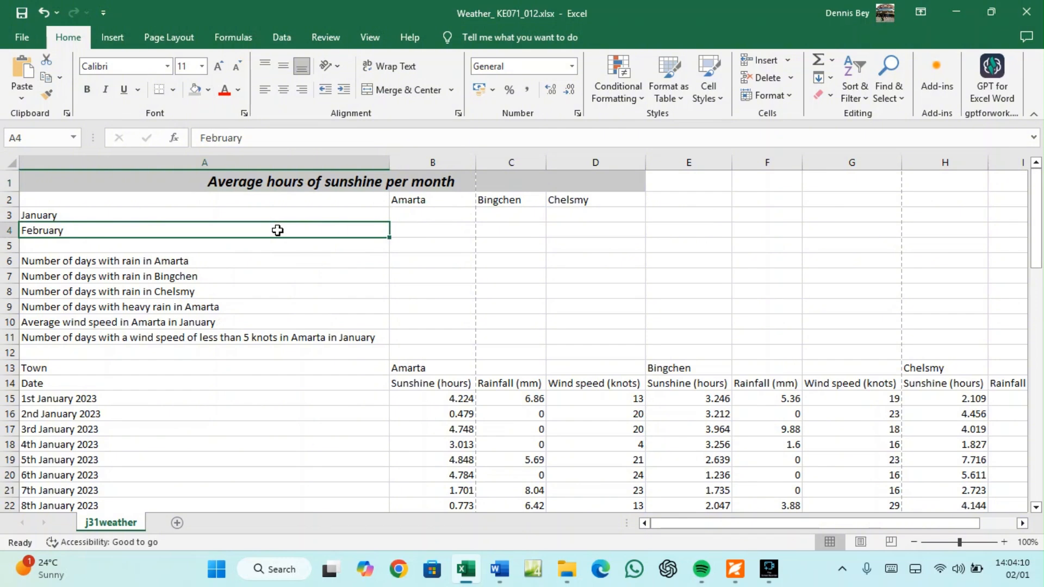
left_click(735, 569)
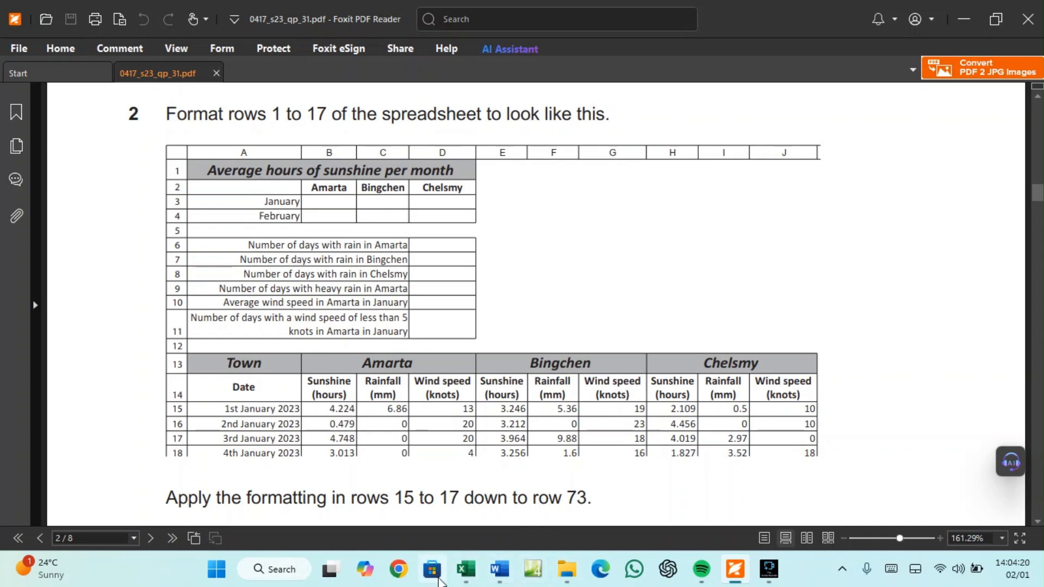
Narrow column A so the data sits closer to the labels
left_click(477, 571)
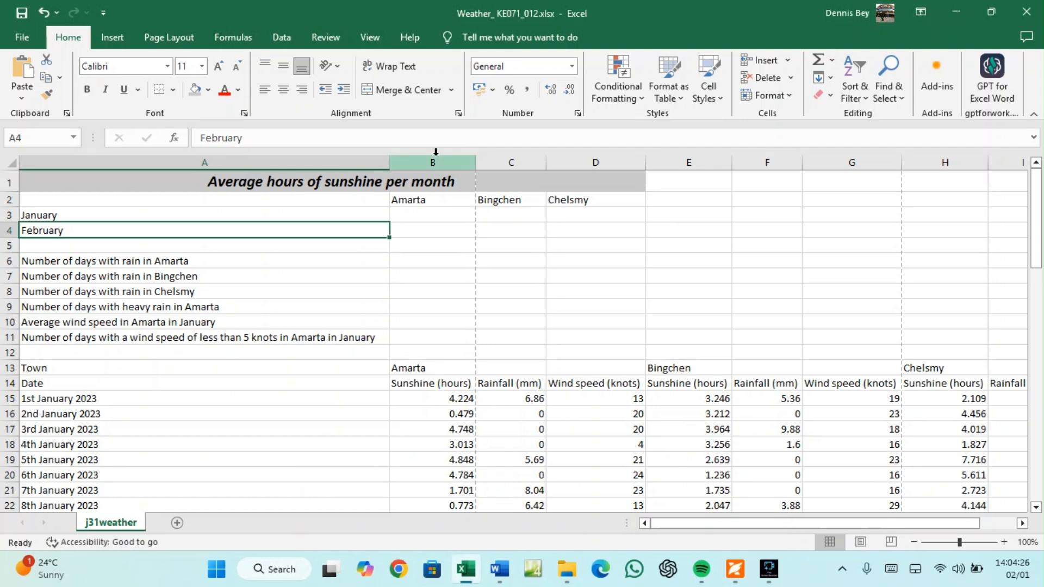
left_click_drag(384, 157, 312, 175)
left_click_drag(305, 175, 274, 162)
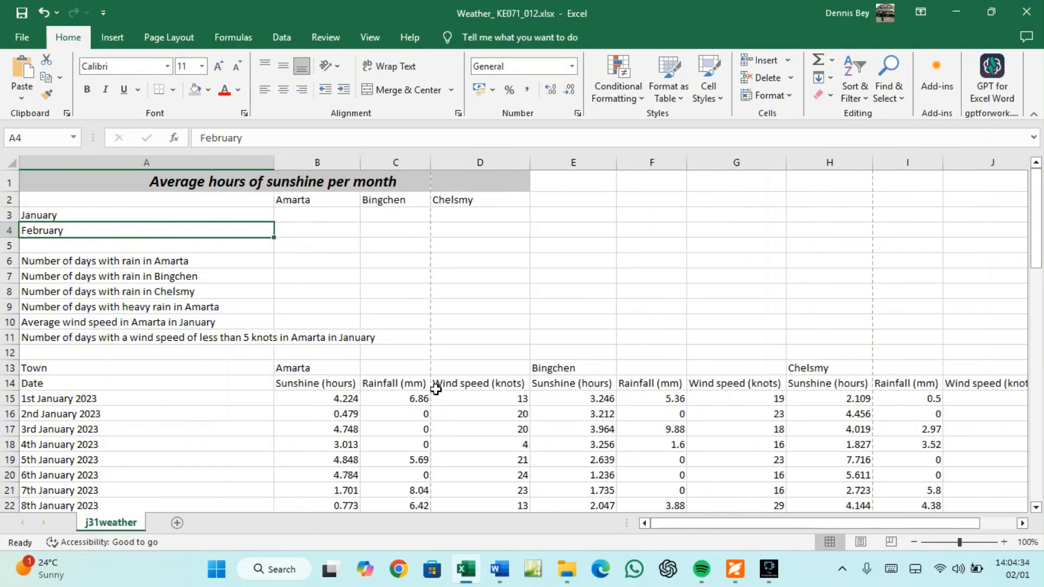
left_click(735, 575)
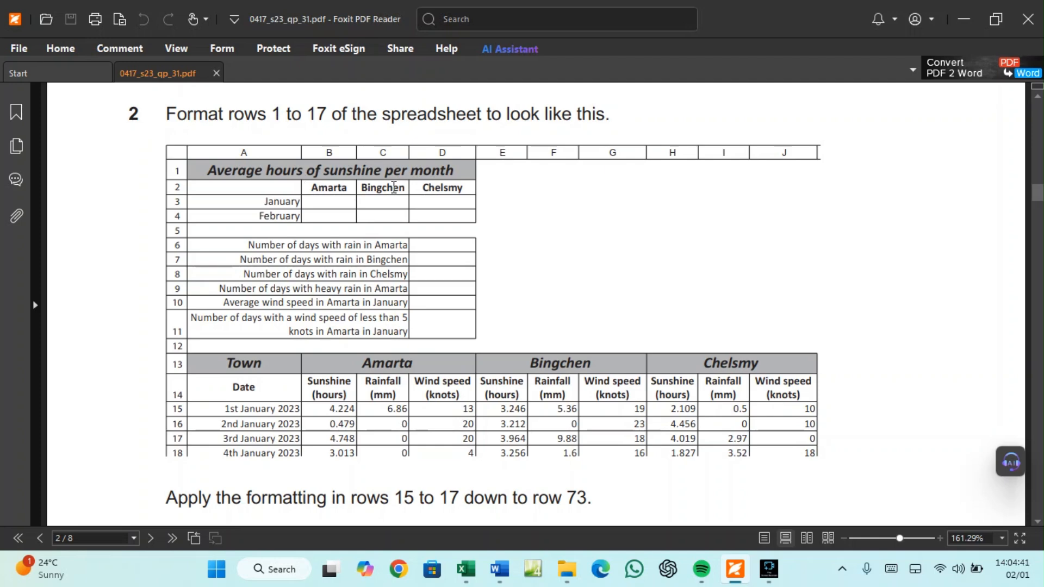
left_click(466, 569)
Make the town headers in B2:D2 12 pt, centred and bold
left_click_drag(304, 195, 462, 200)
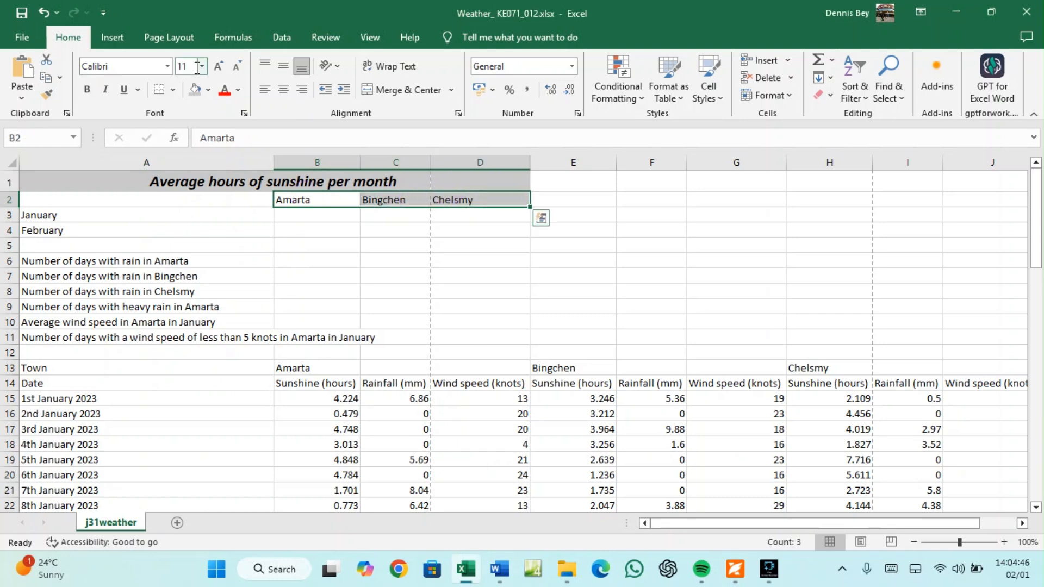
left_click(219, 66)
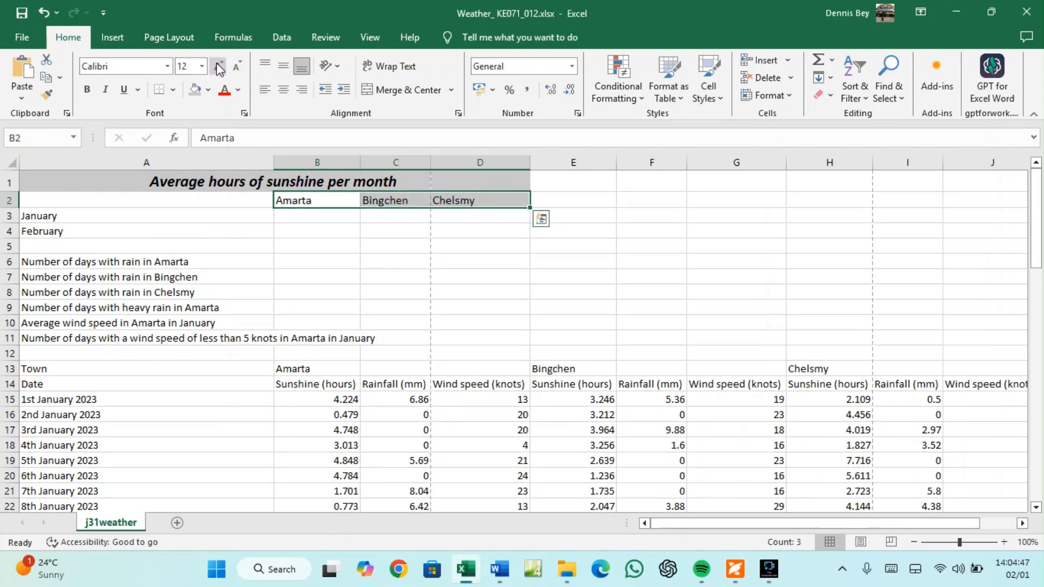
left_click(283, 90)
left_click(88, 92)
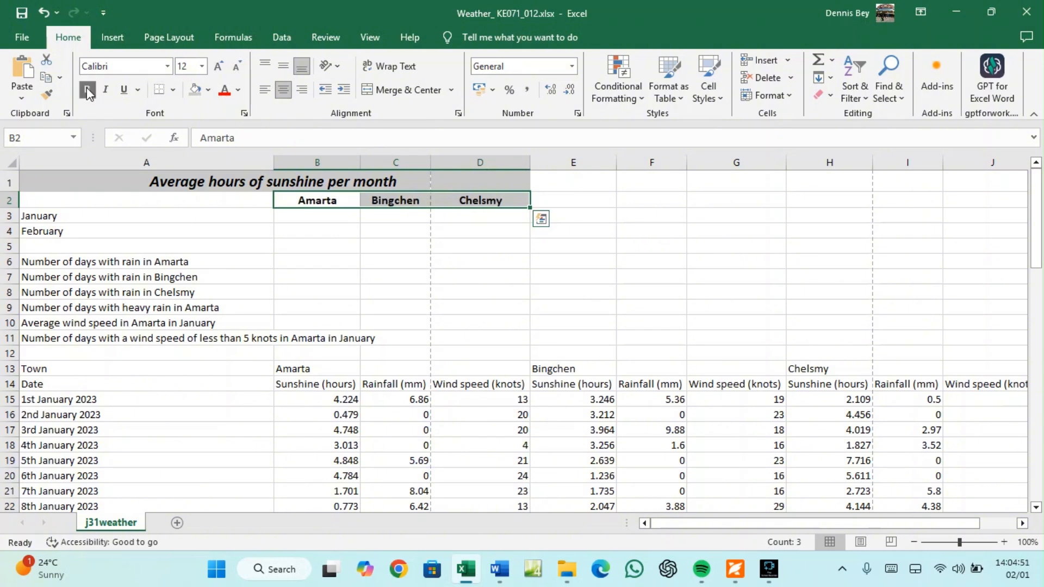
left_click(735, 570)
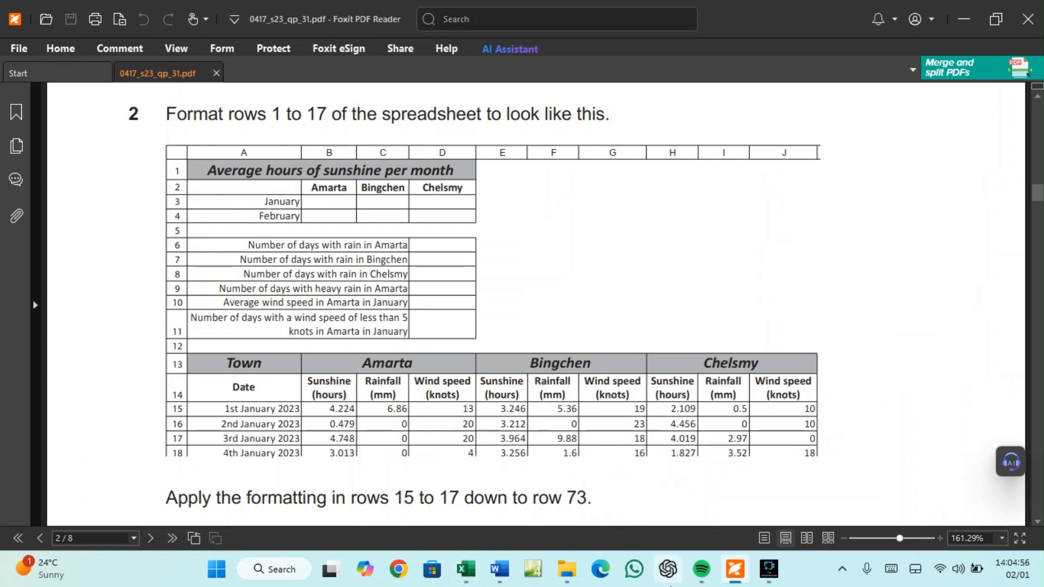
mouse_move(501, 578)
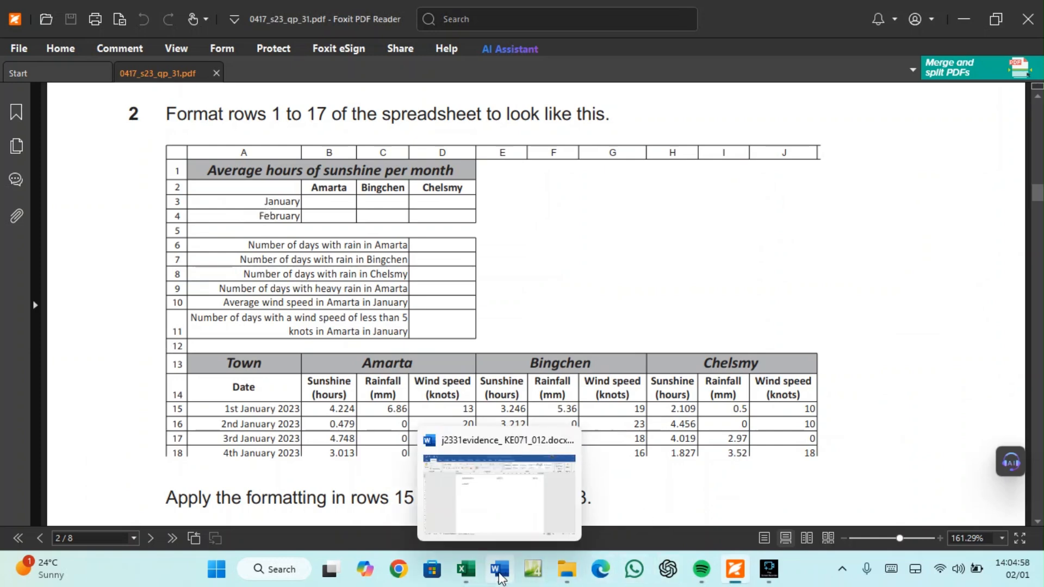
left_click(467, 570)
left_click_drag(81, 212, 86, 233)
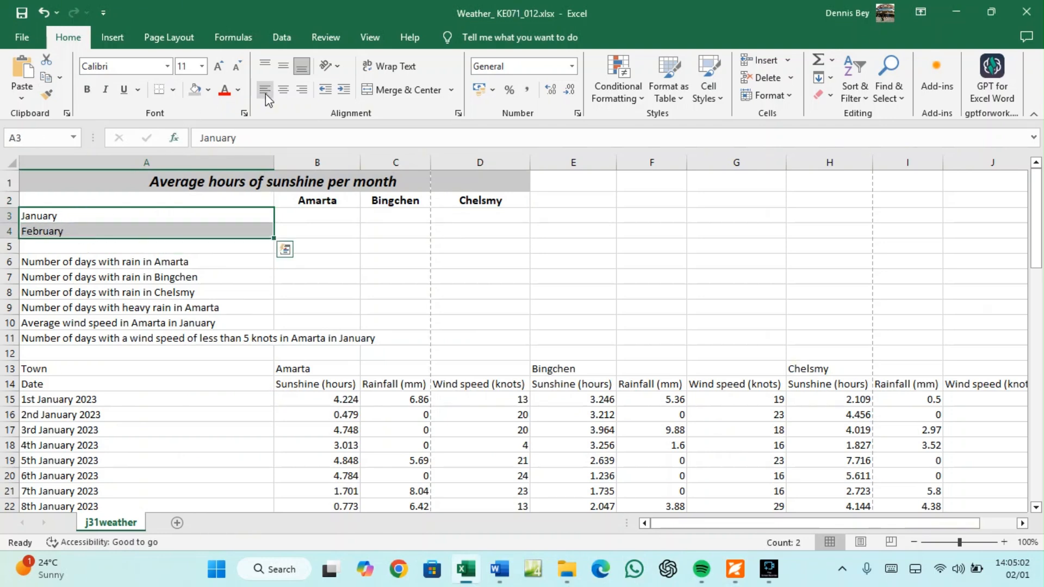
Right-align the labels in A3:A4 and A6:A11, and wrap the A11 wind-speed label
left_click(301, 88)
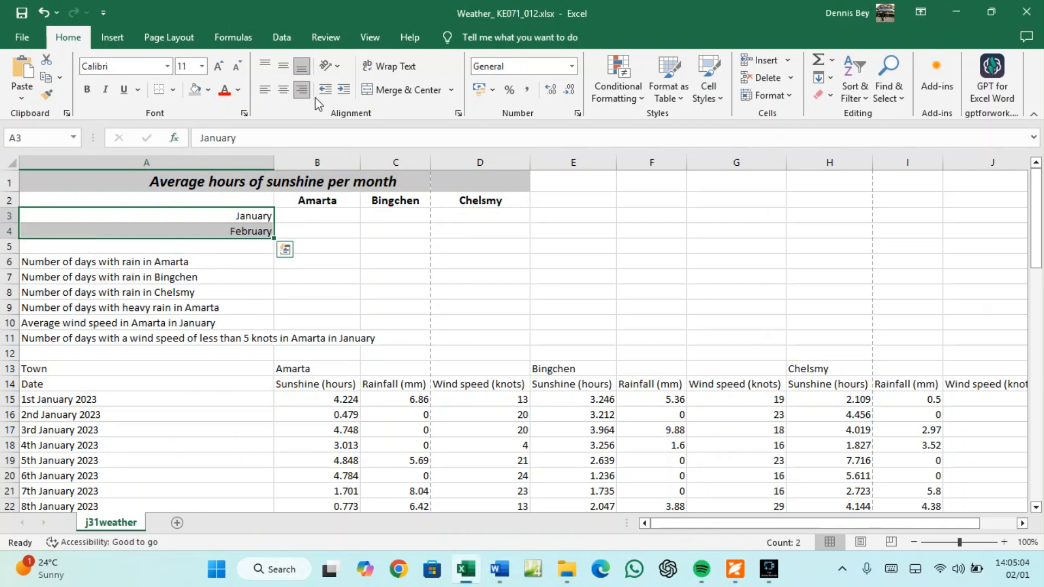
left_click(735, 569)
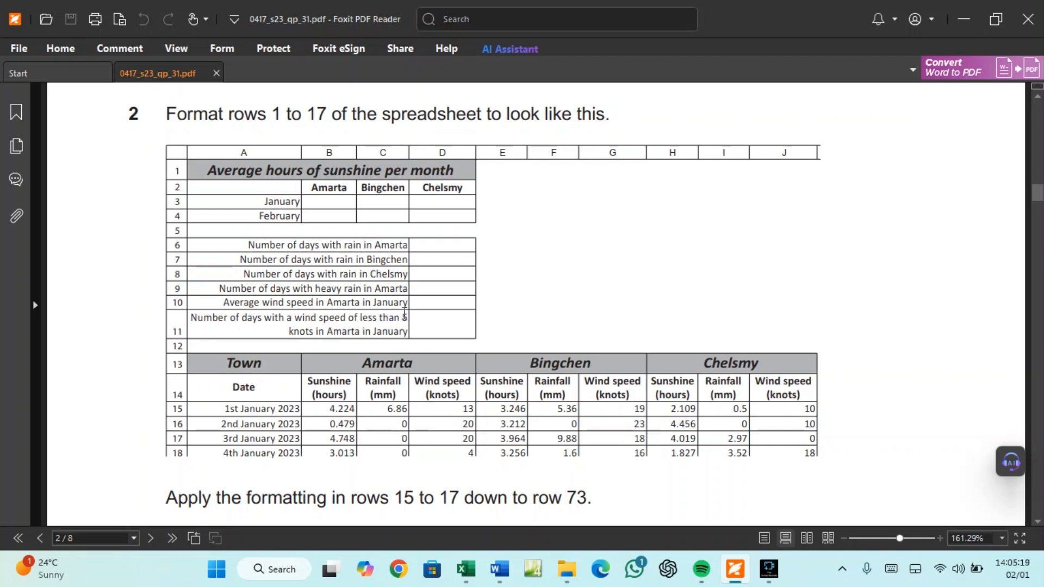
left_click(466, 569)
left_click_drag(135, 263, 135, 338)
left_click(302, 88)
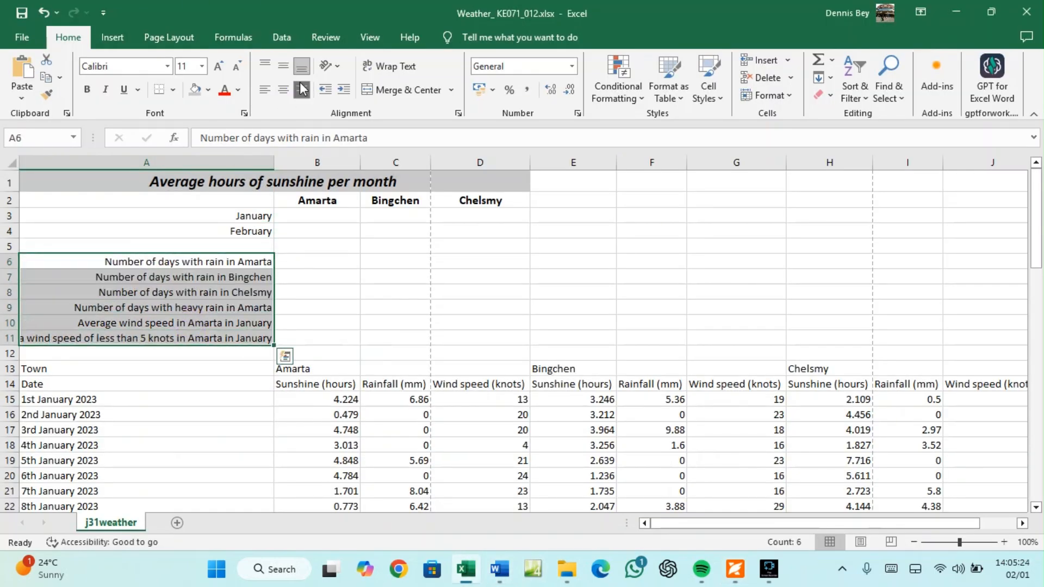
left_click(209, 338)
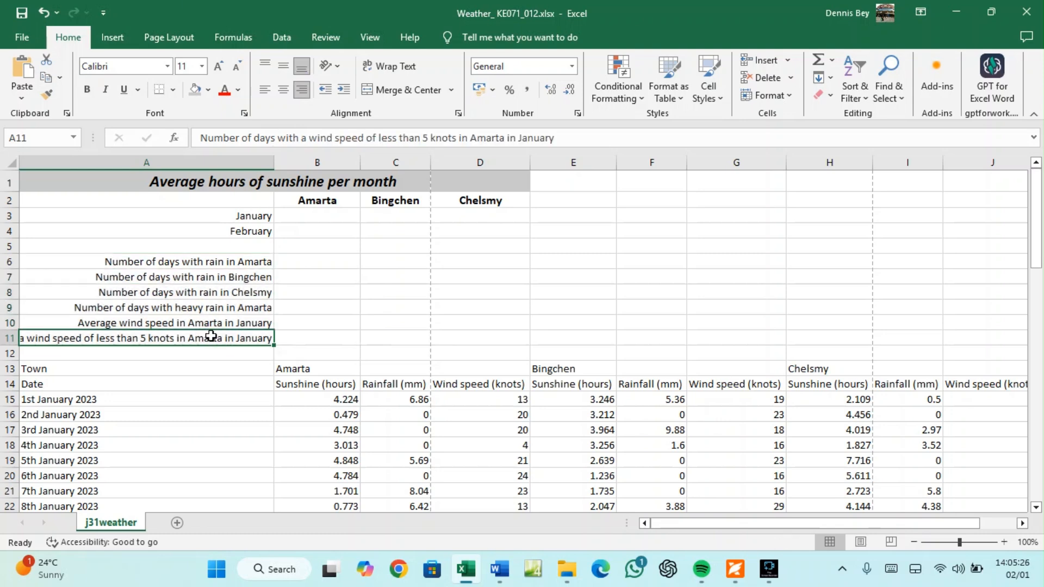
left_click(394, 67)
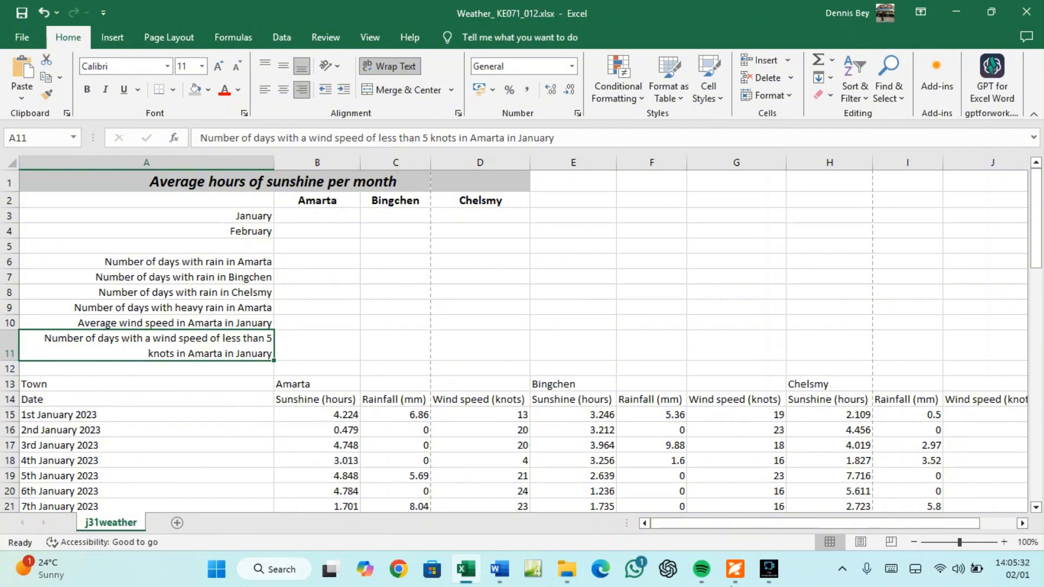
Narrow columns B, C, D and A to match the exam sample's widths
left_click(734, 569)
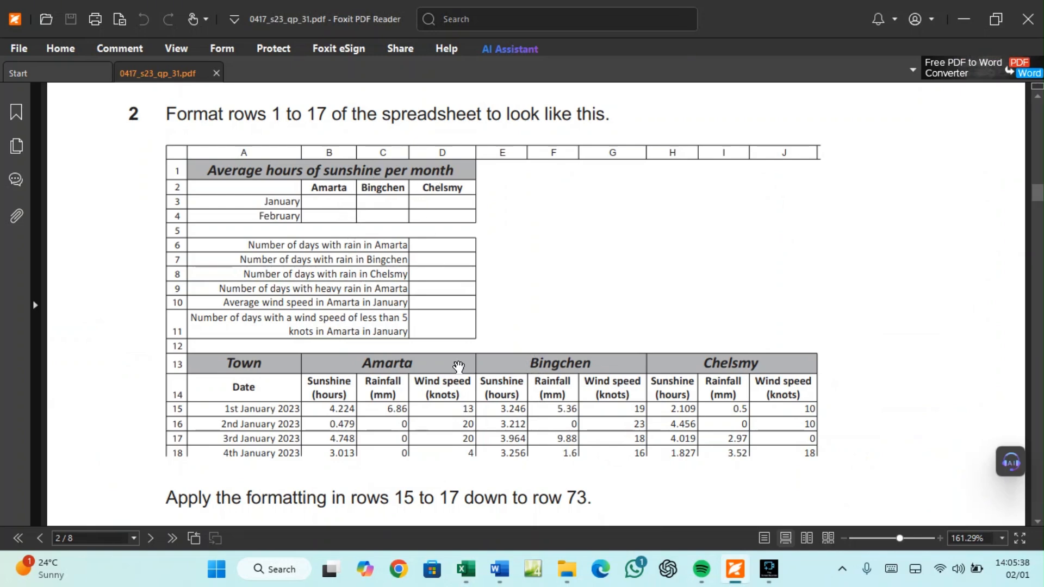
left_click(466, 569)
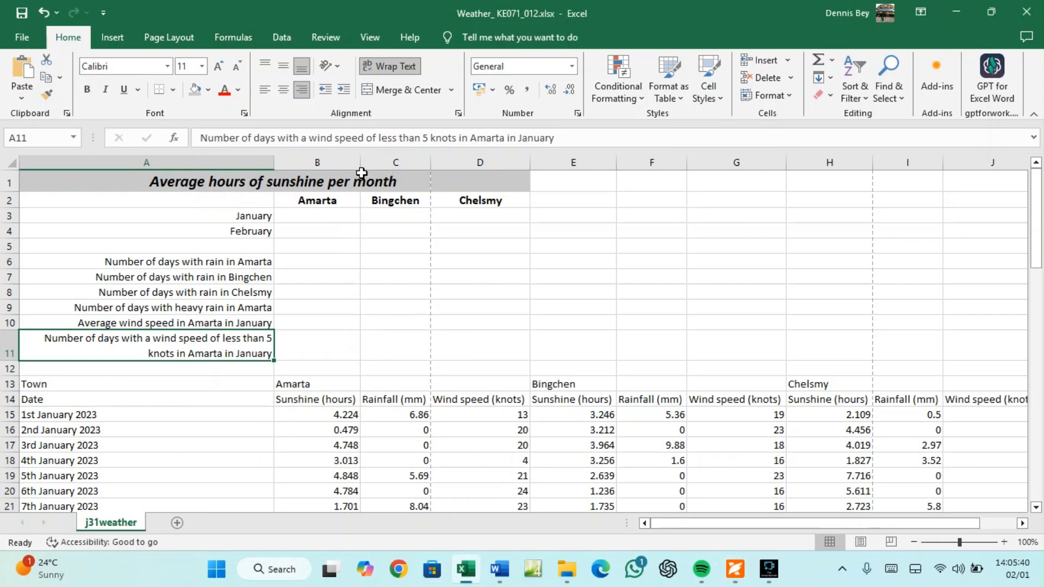
left_click_drag(360, 162, 347, 162)
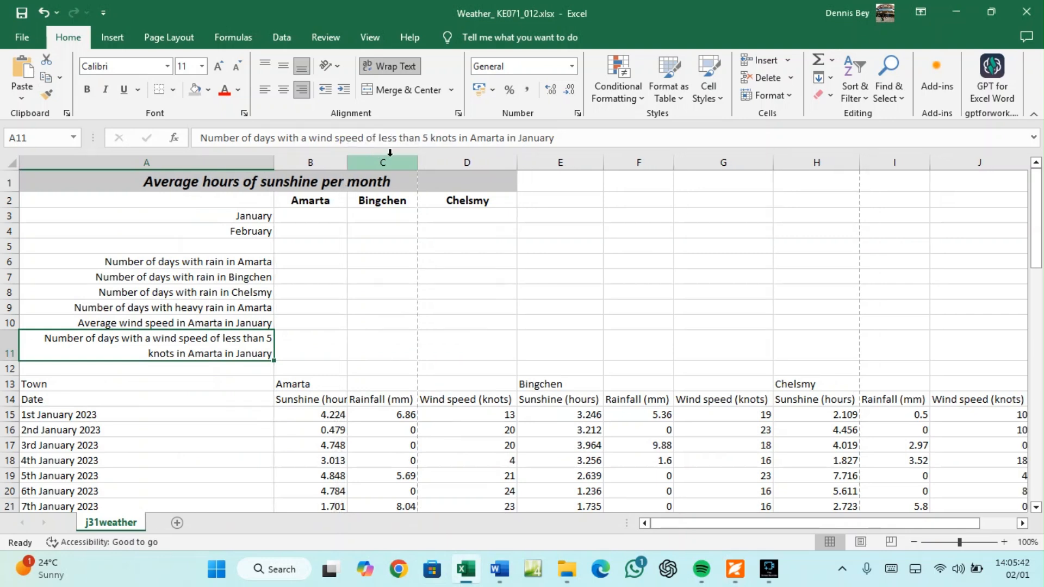
left_click_drag(417, 161, 411, 159)
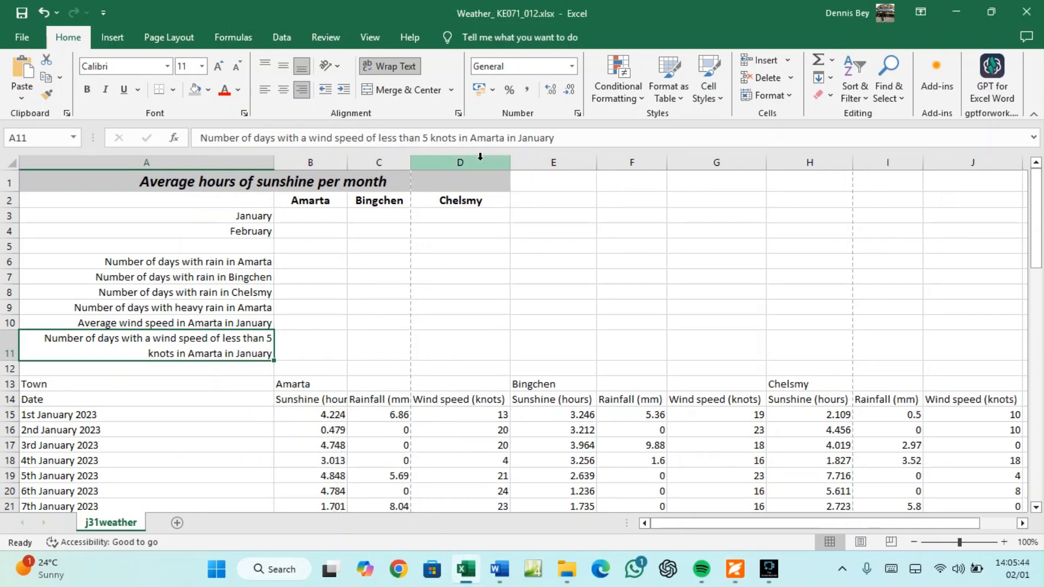
left_click_drag(510, 161, 487, 161)
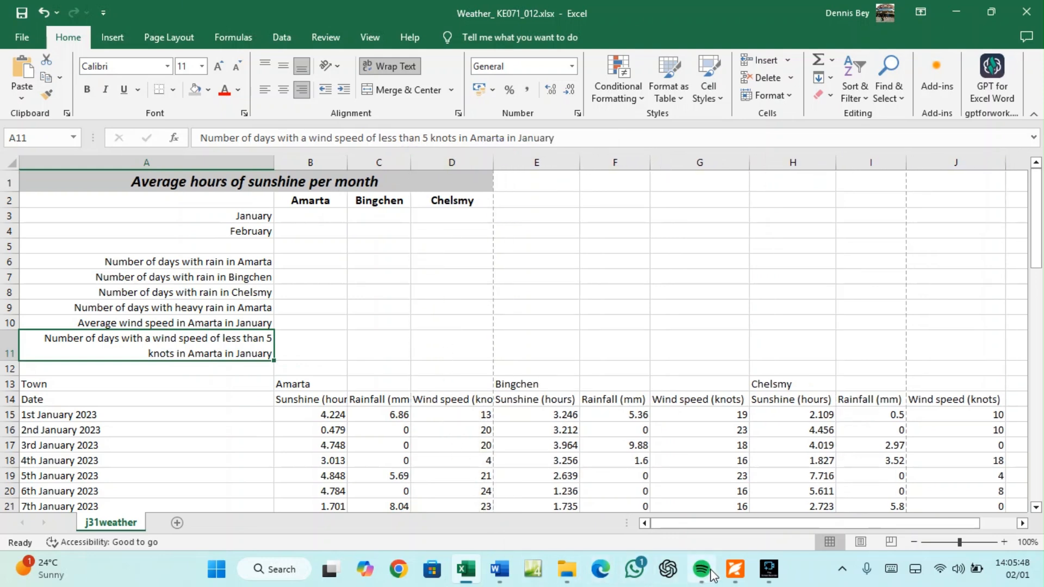
left_click(734, 569)
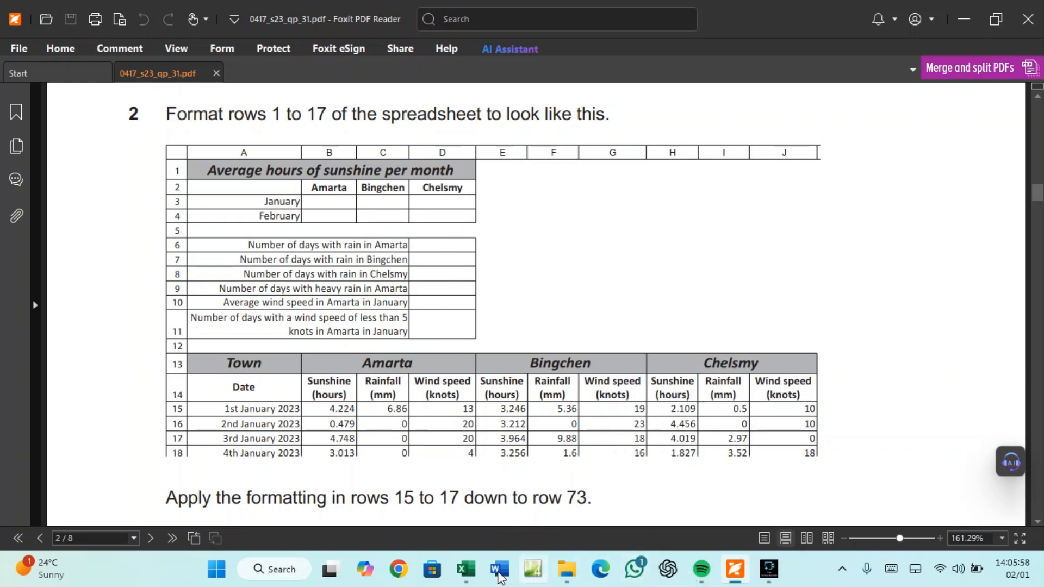
left_click(465, 571)
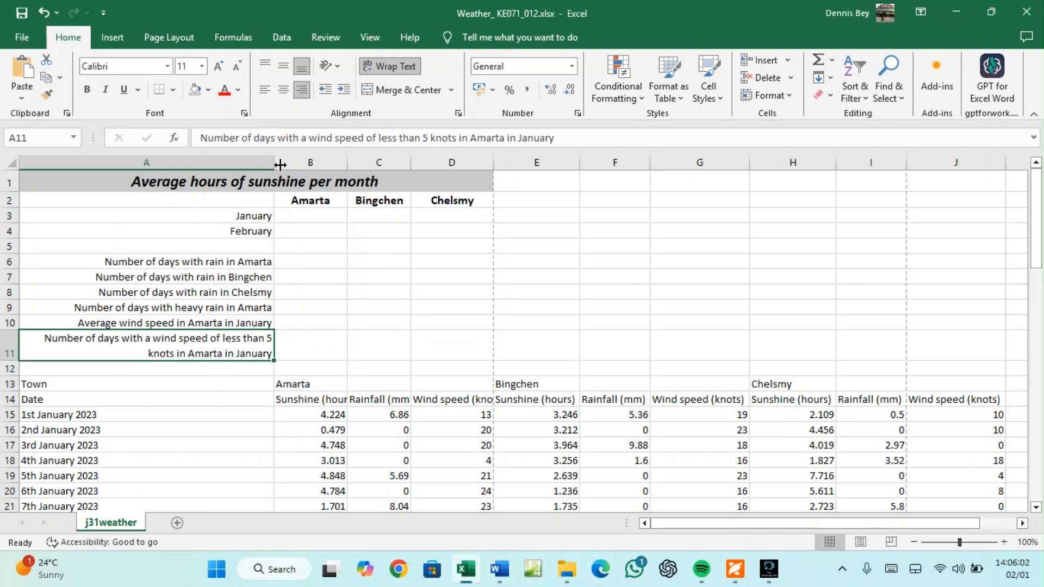
mouse_move(274, 159)
left_mouse_down()
mouse_move(203, 182)
mouse_move(215, 159)
mouse_move(263, 162)
left_mouse_up()
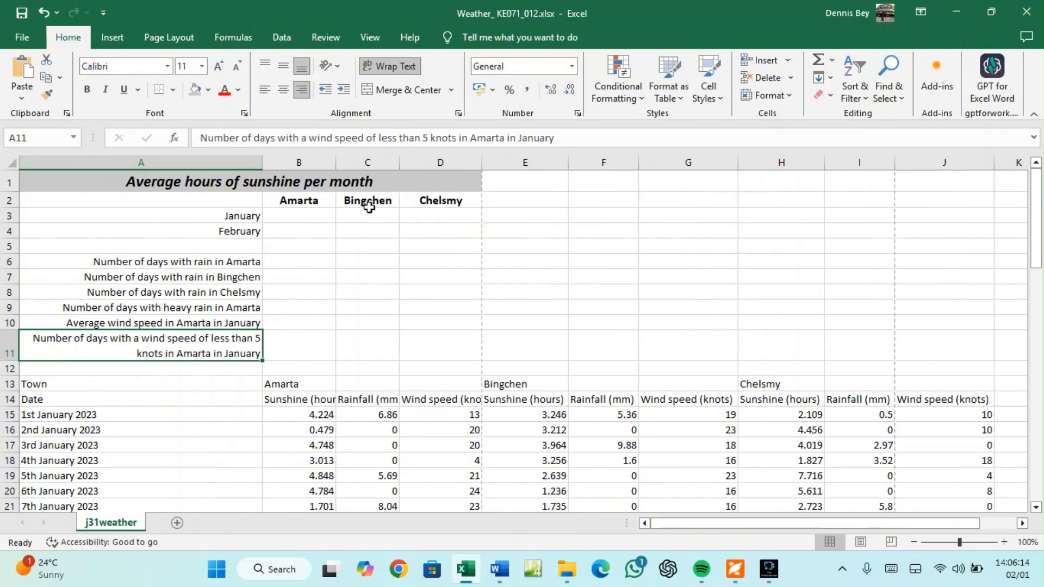
left_click(466, 569)
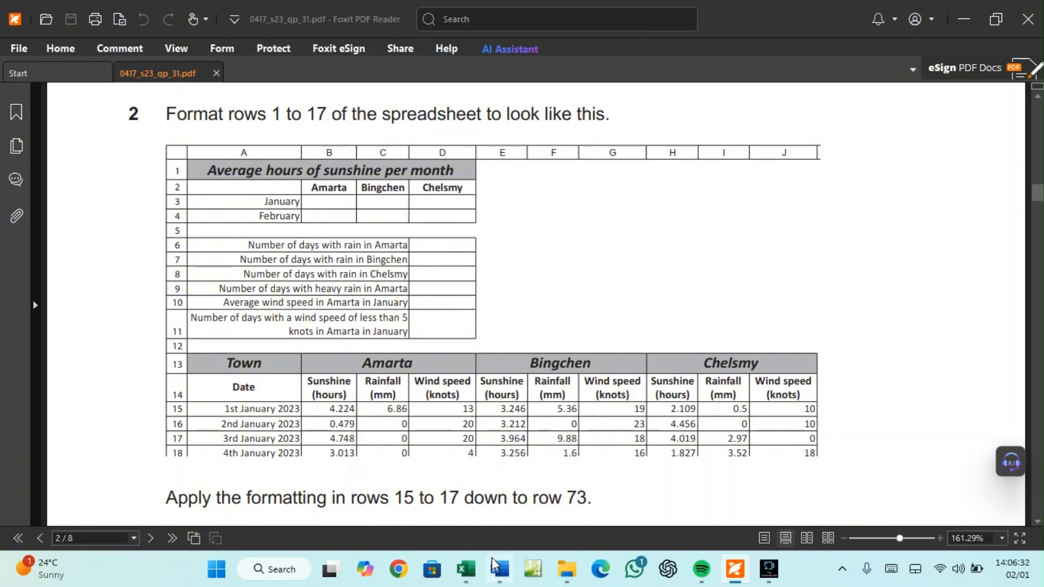
left_click(468, 572)
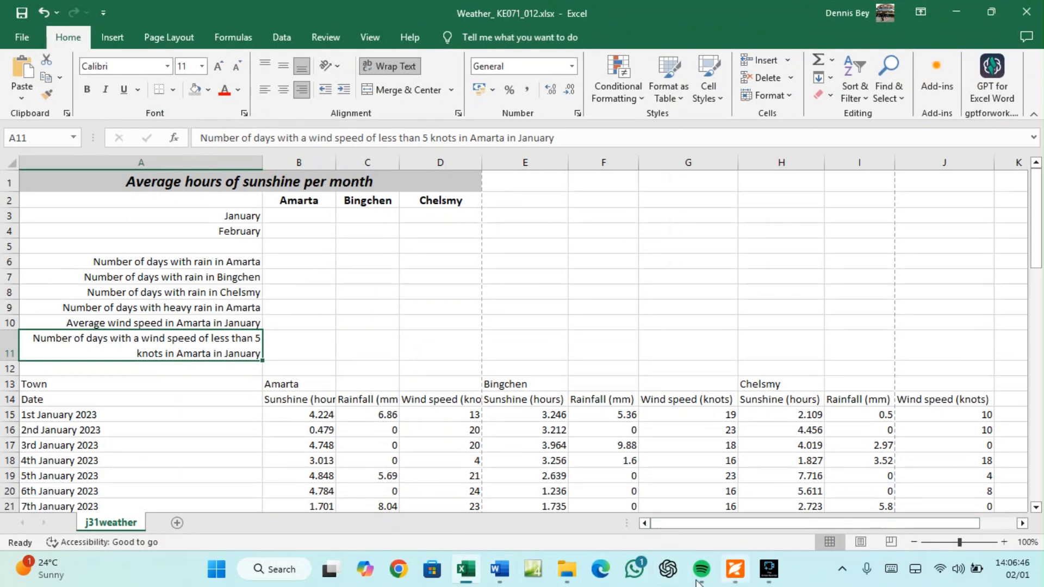
left_click(471, 569)
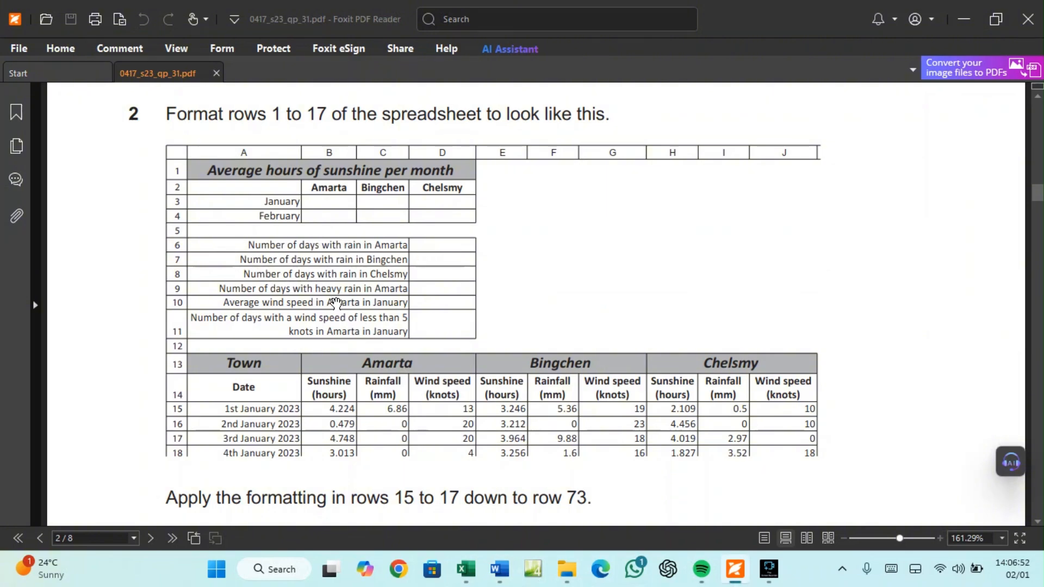
left_click(466, 569)
left_click(191, 260)
Merge and centre each of A6:C6 through A11:C11
left_click_drag(191, 261, 352, 270)
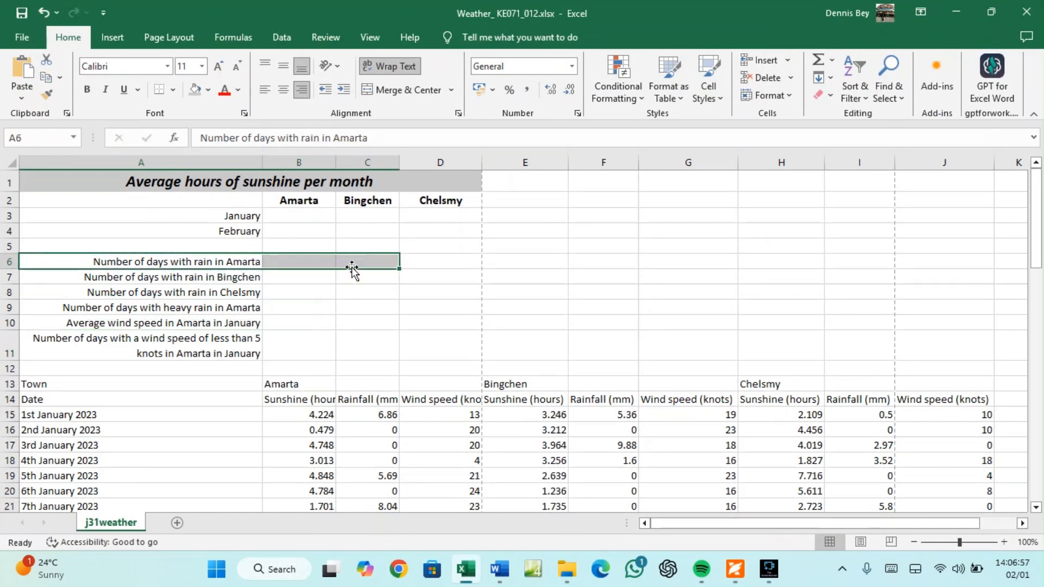
left_click(409, 92)
left_click(213, 280)
left_click_drag(213, 279, 354, 275)
left_click(396, 90)
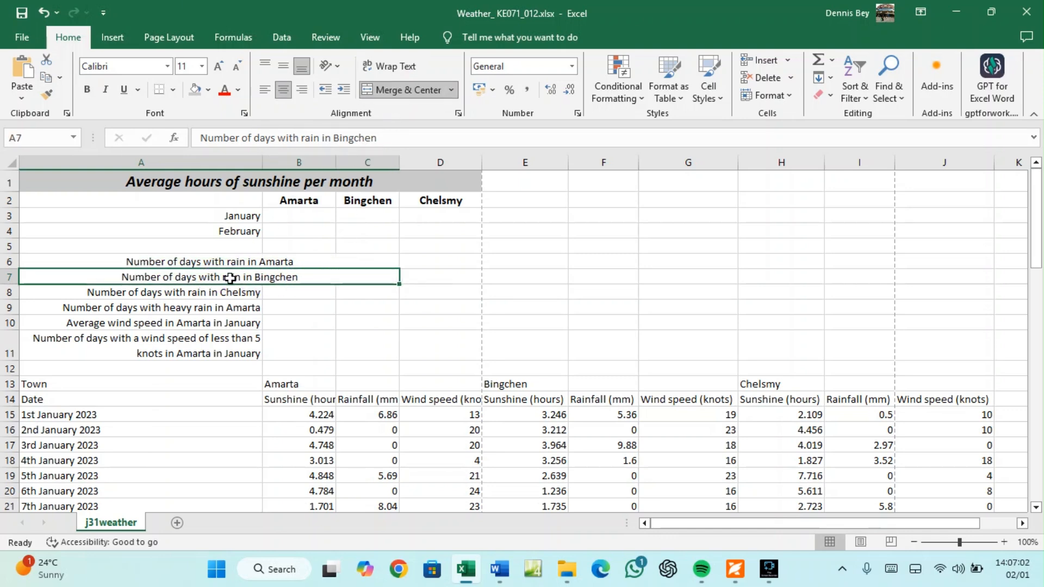
left_click_drag(224, 288, 354, 292)
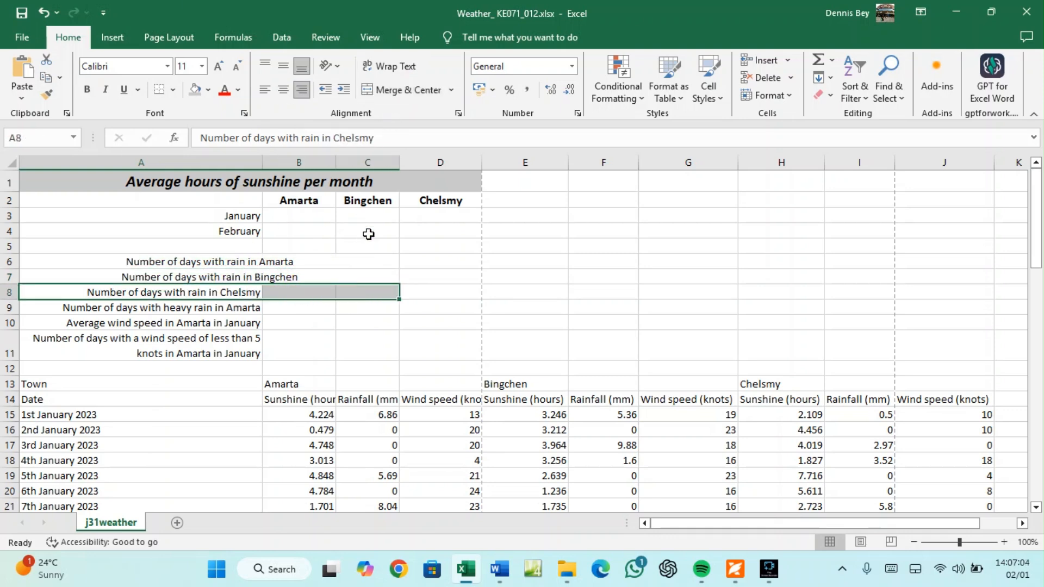
left_click(402, 90)
left_click_drag(212, 307, 352, 305)
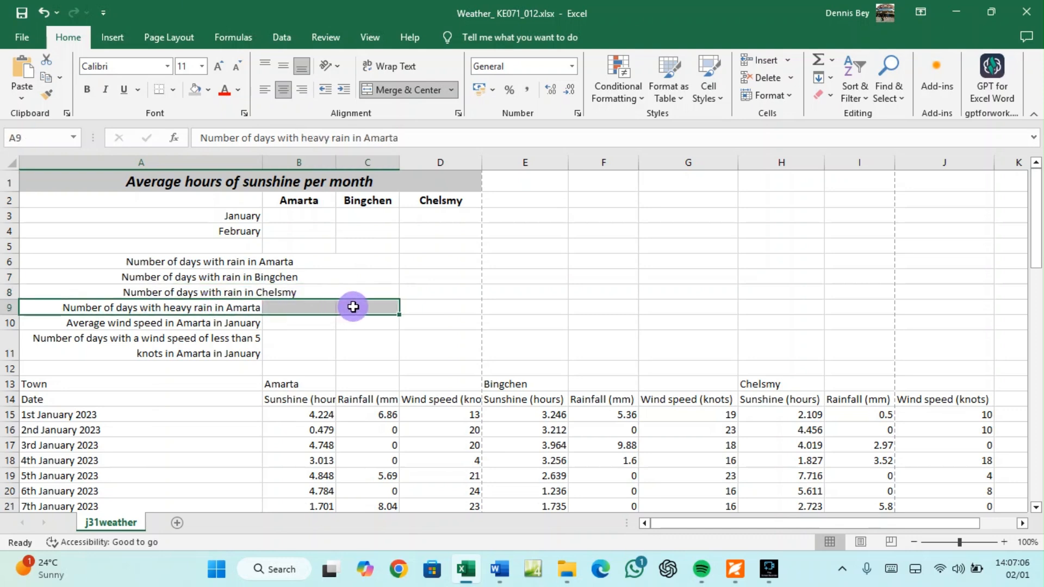
left_click(402, 90)
left_click_drag(199, 323, 342, 324)
left_click(399, 91)
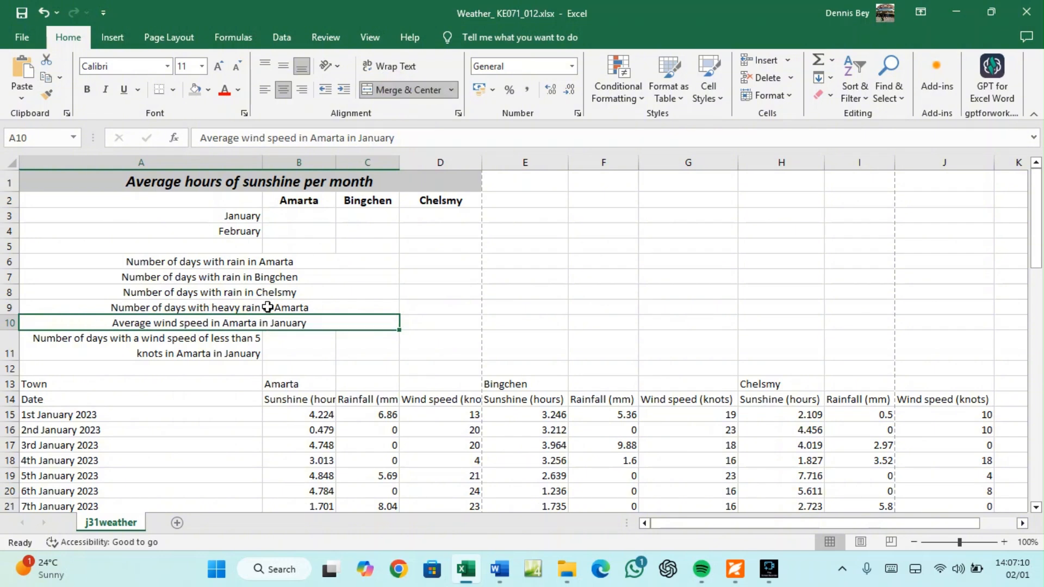
left_click_drag(219, 340, 354, 337)
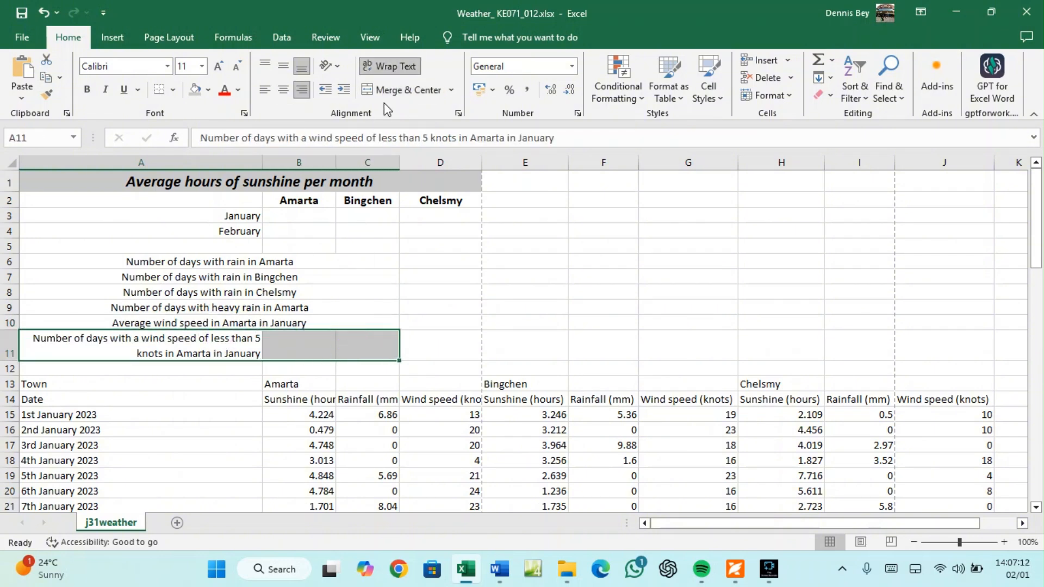
left_click(395, 91)
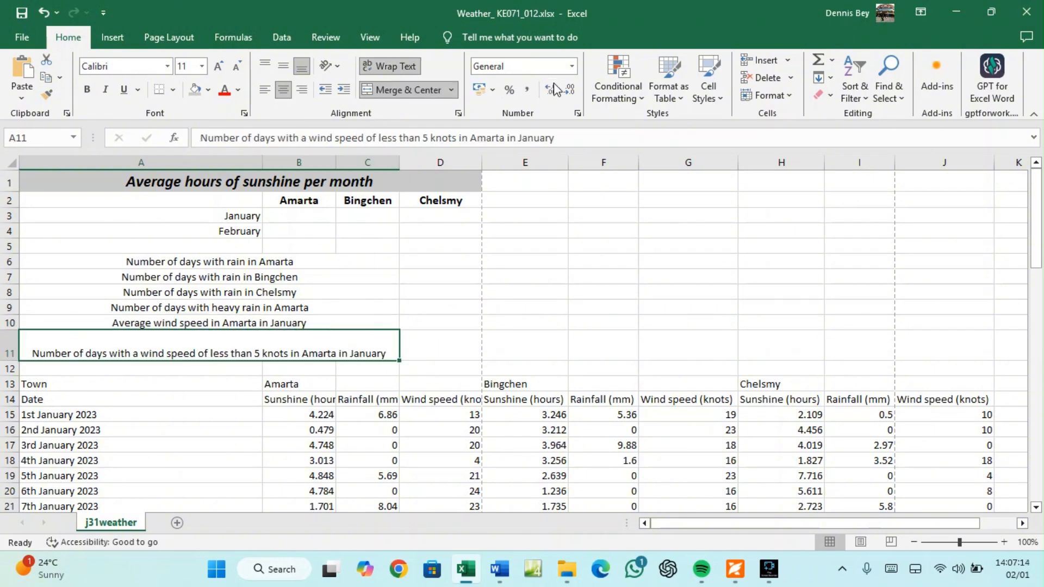
Right-align the merged labels in rows 6–11 and set the row 11 label to wrap
left_click(400, 71)
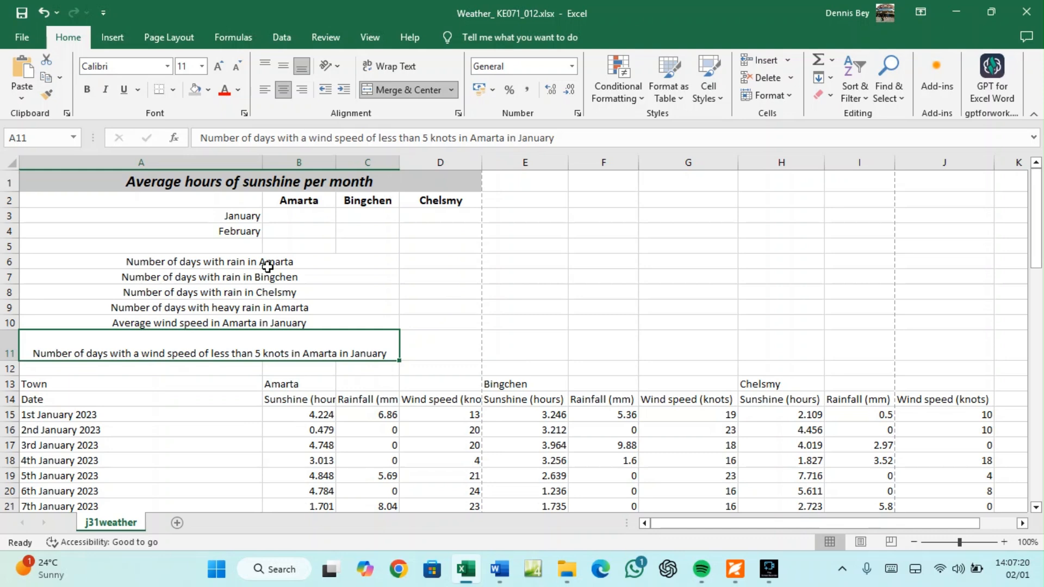
left_click_drag(267, 266, 252, 345)
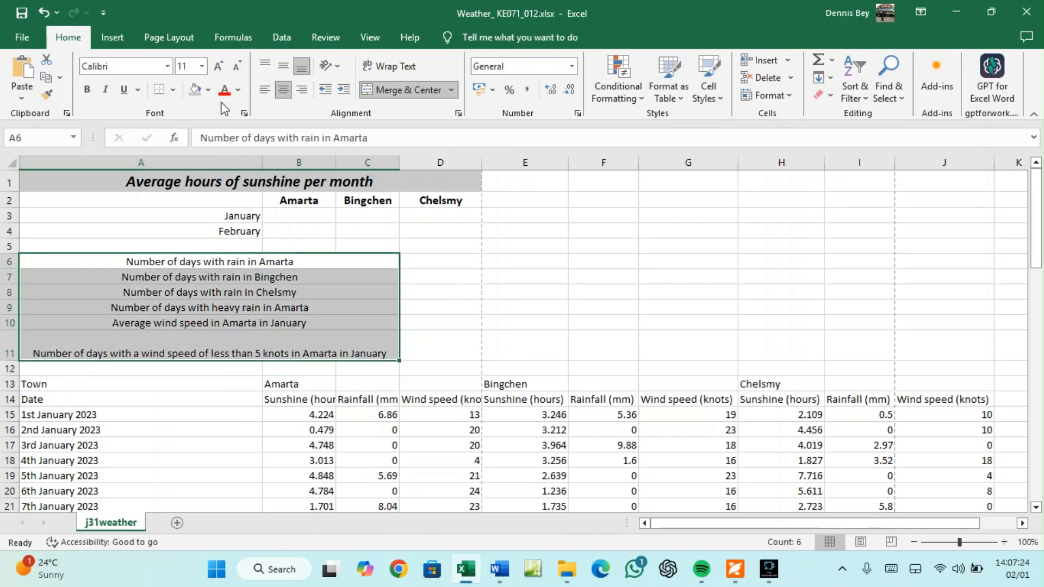
left_click(301, 91)
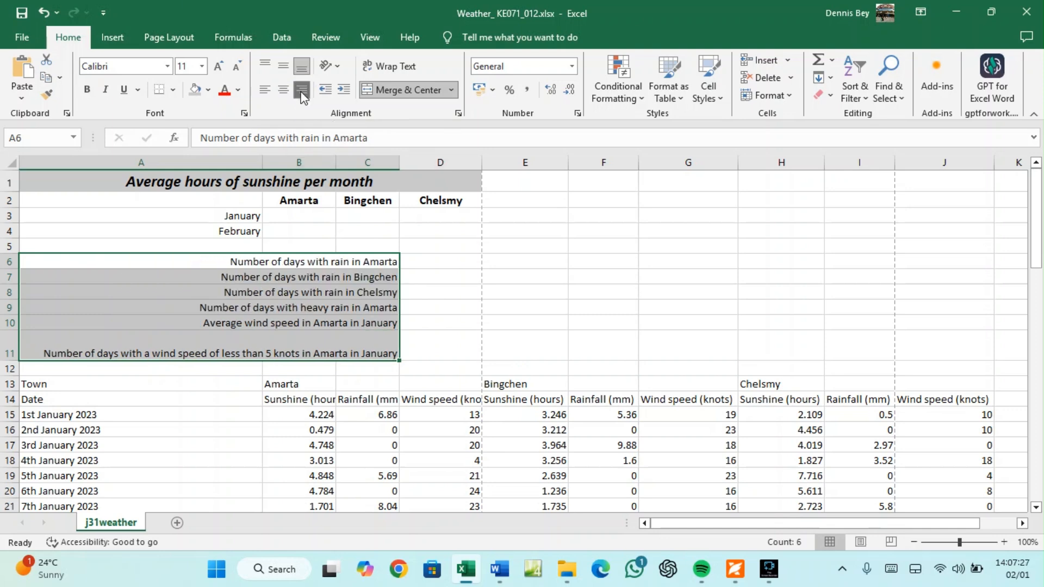
left_click(310, 348)
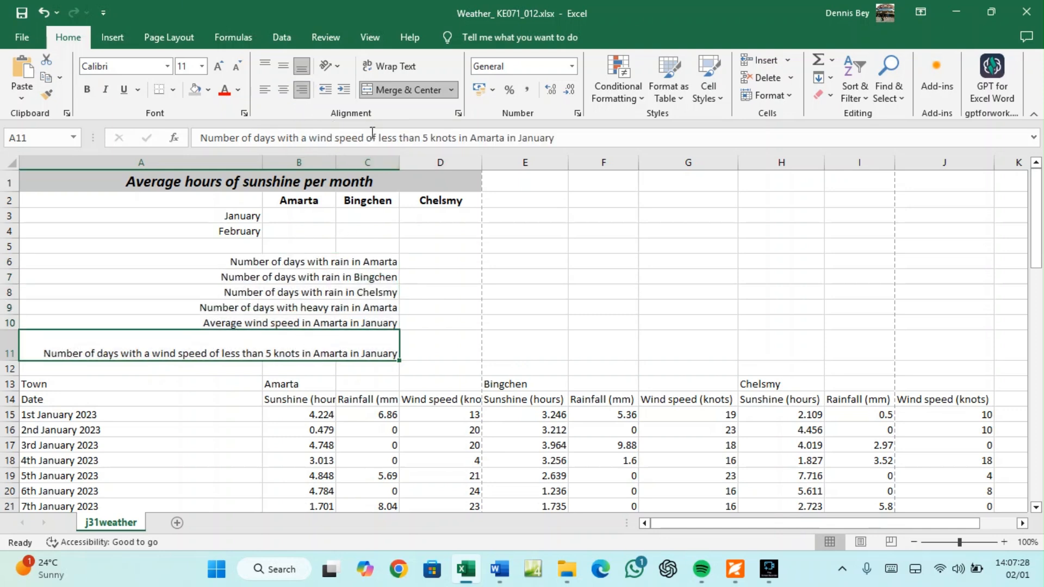
left_click(389, 67)
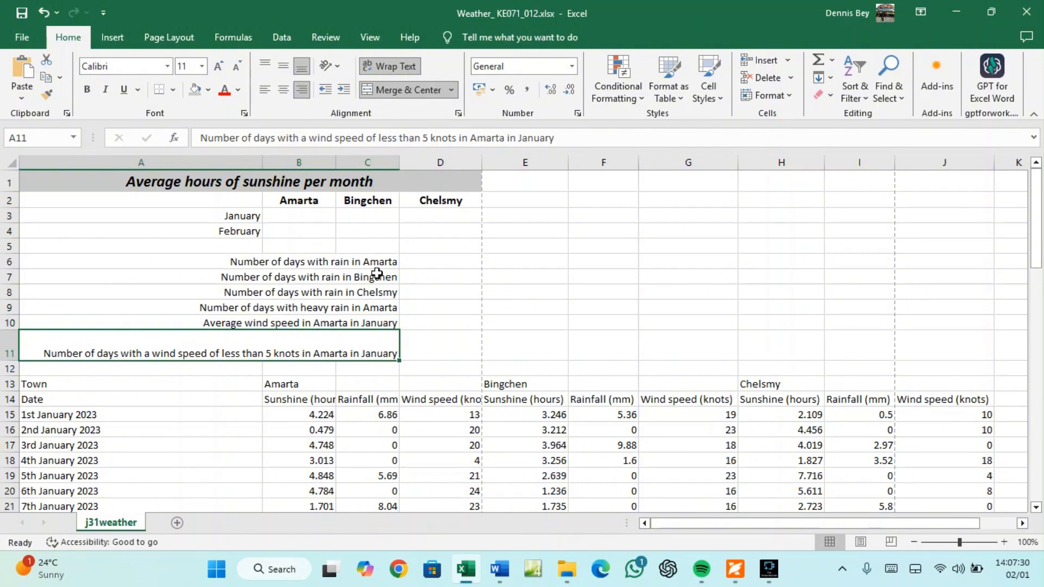
mouse_move(398, 159)
left_mouse_down()
mouse_move(374, 158)
mouse_move(397, 161)
left_mouse_up()
left_click(213, 353)
left_click(213, 352)
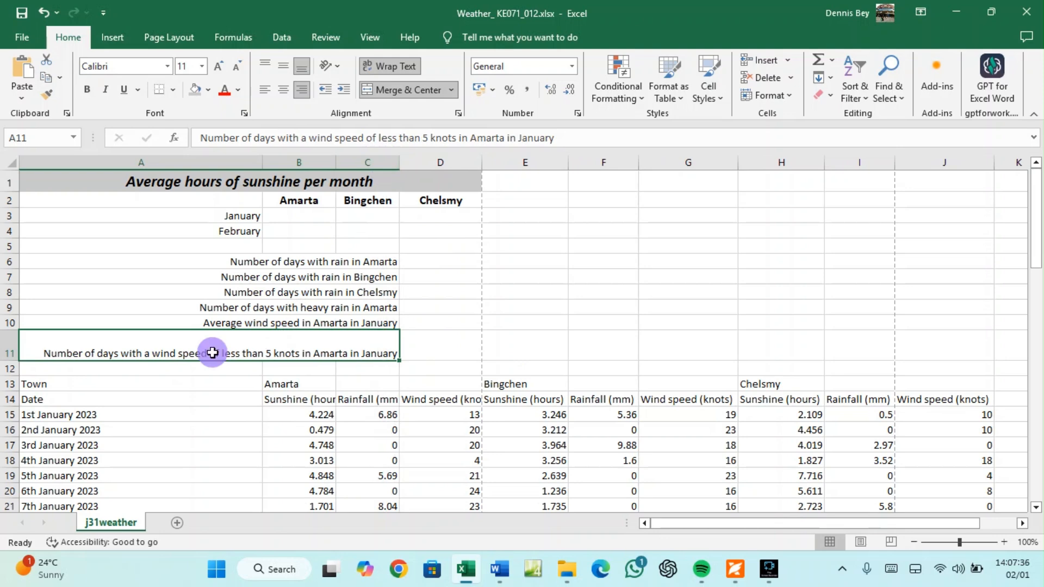
Enable Wrap text and Merge cells for the row 11 label in Format Cells, and narrow column A
right_click(315, 350)
left_click(356, 463)
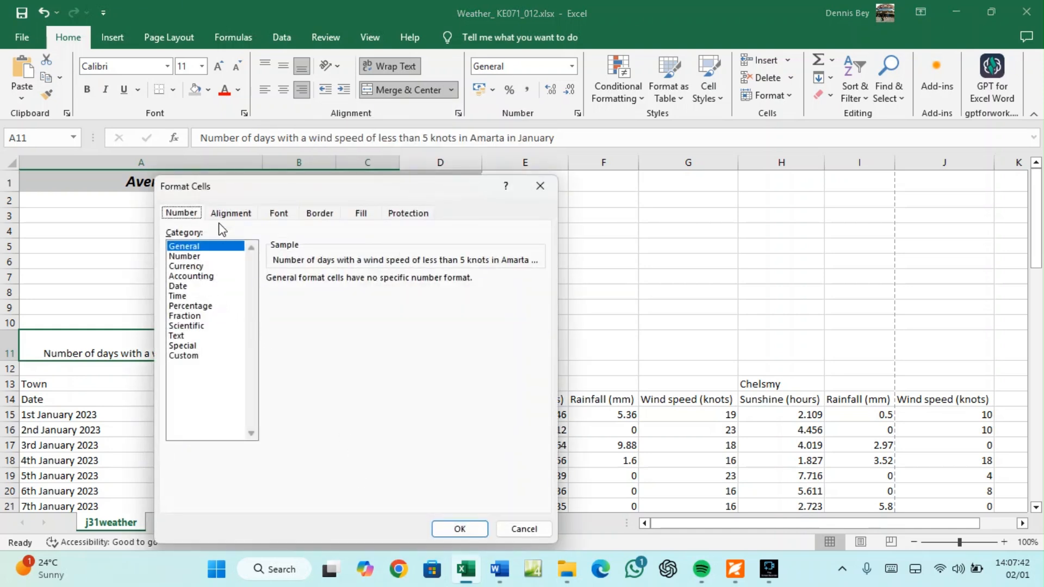
left_click(230, 213)
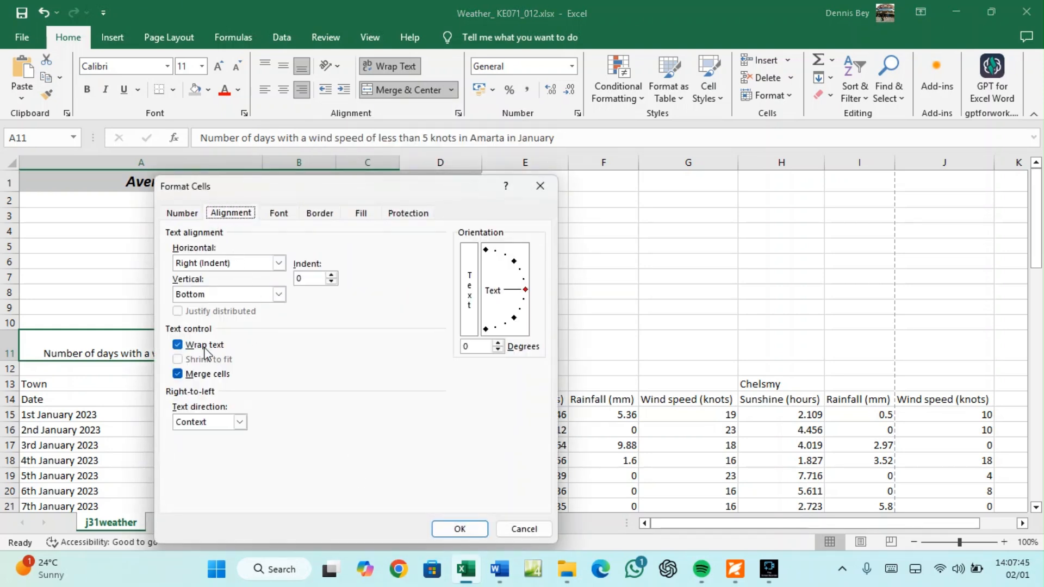
left_click(459, 529)
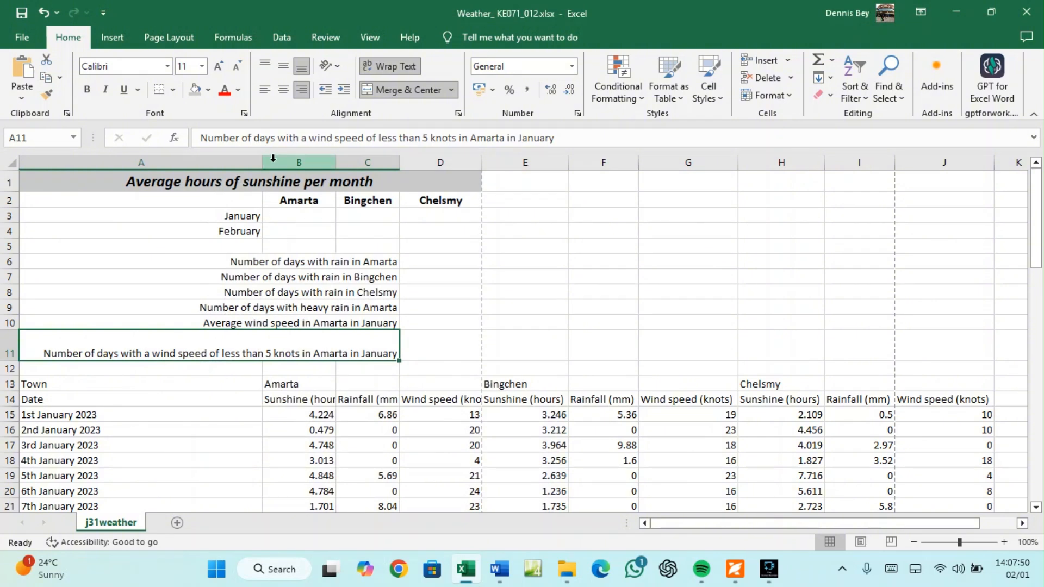
left_click_drag(262, 162, 132, 169)
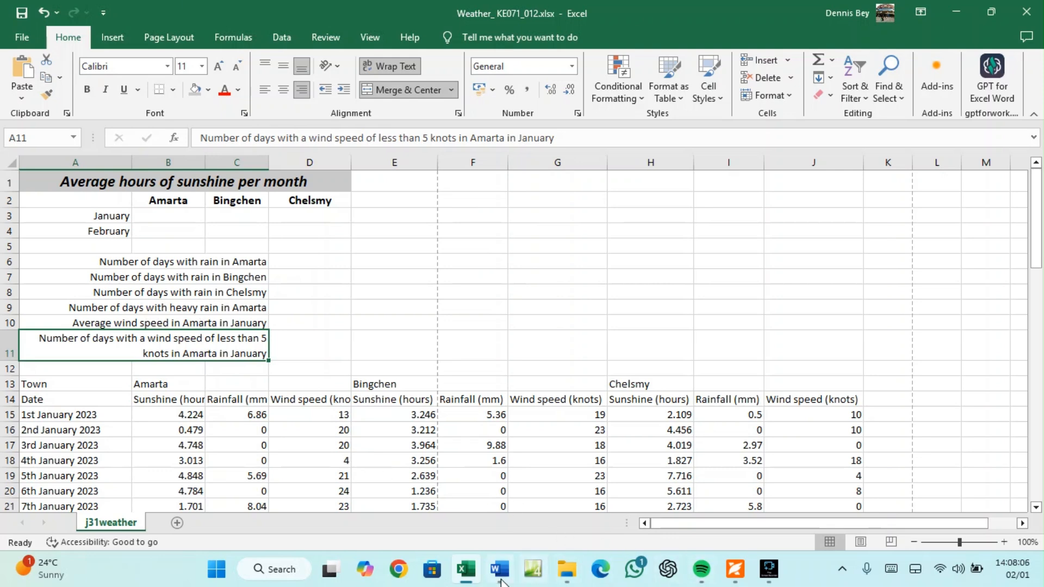
Review the exam PDF and Word evidence document, then select the Amarta heading in B13
left_click(470, 575)
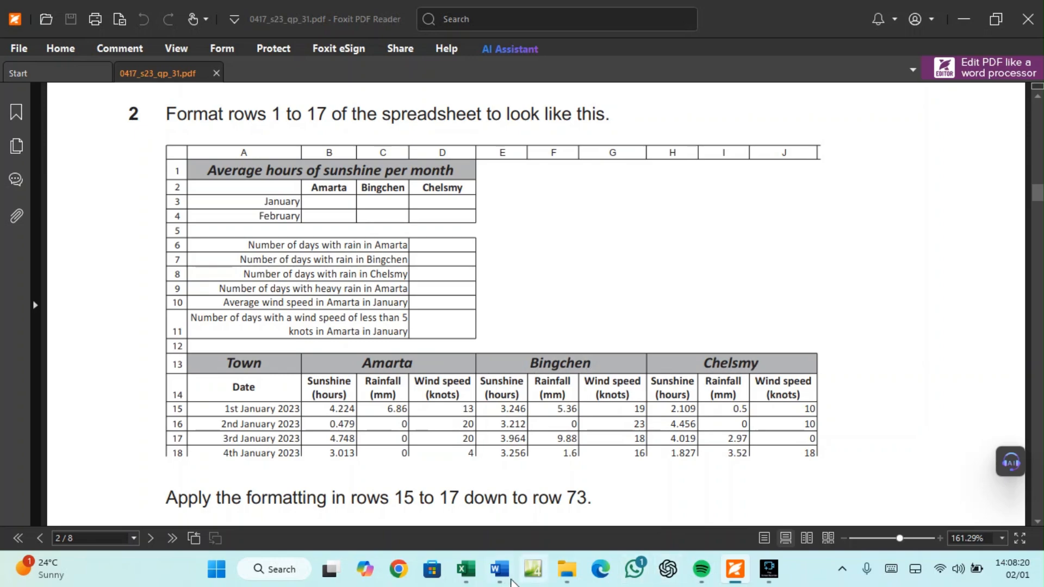
left_click(499, 577)
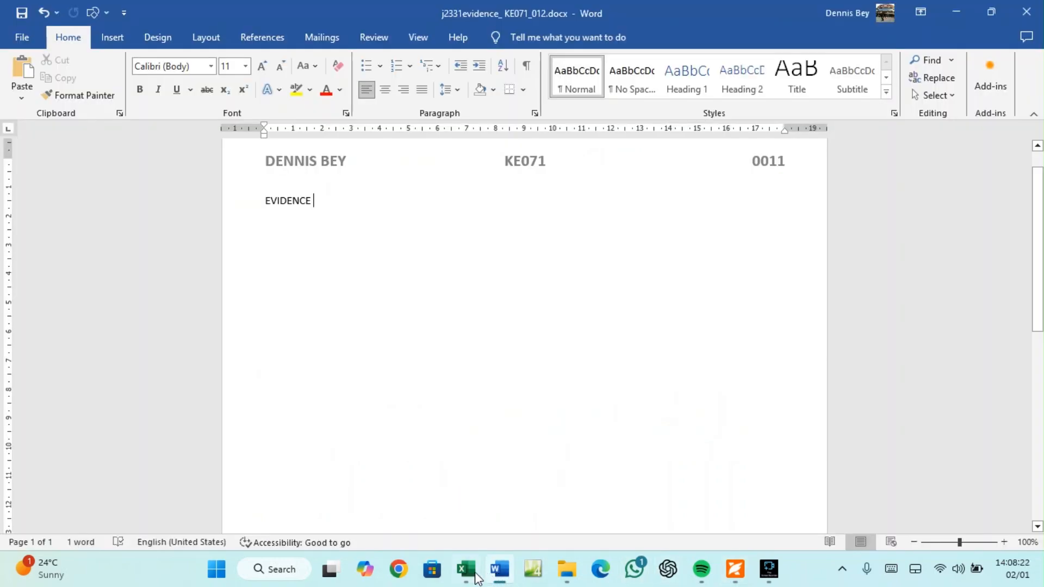
left_click(469, 571)
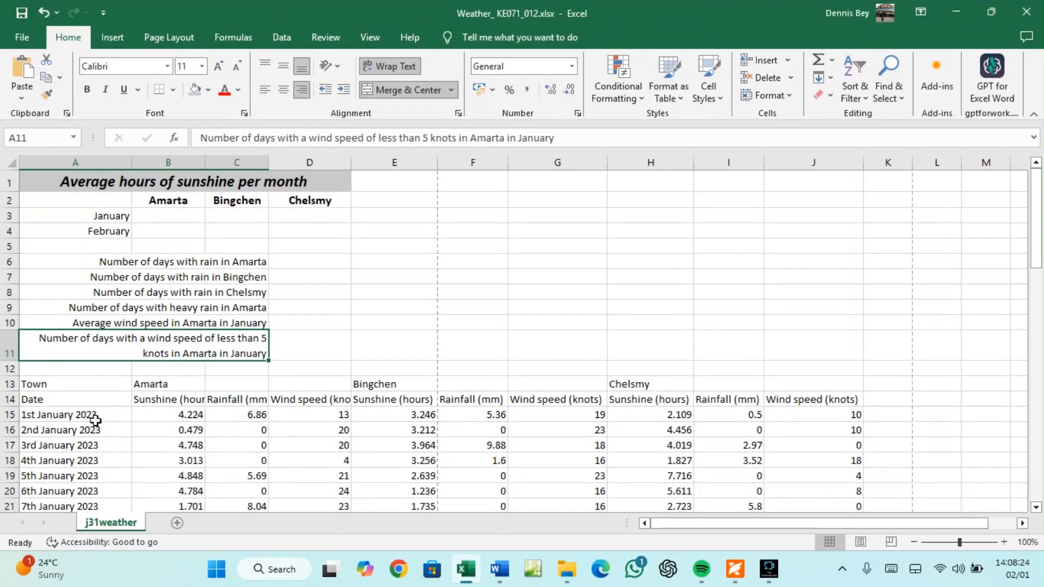
left_click(182, 384)
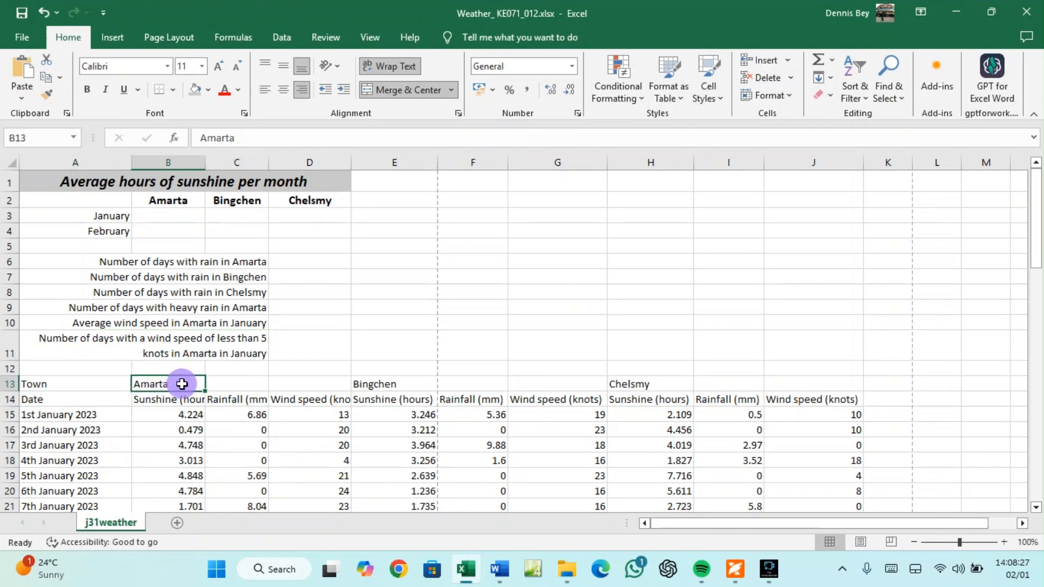
Merge and centre Amarta over B13:D13, Bingchen over E13:G13 and Chelsmy over H13:J13
left_click_drag(182, 384, 289, 385)
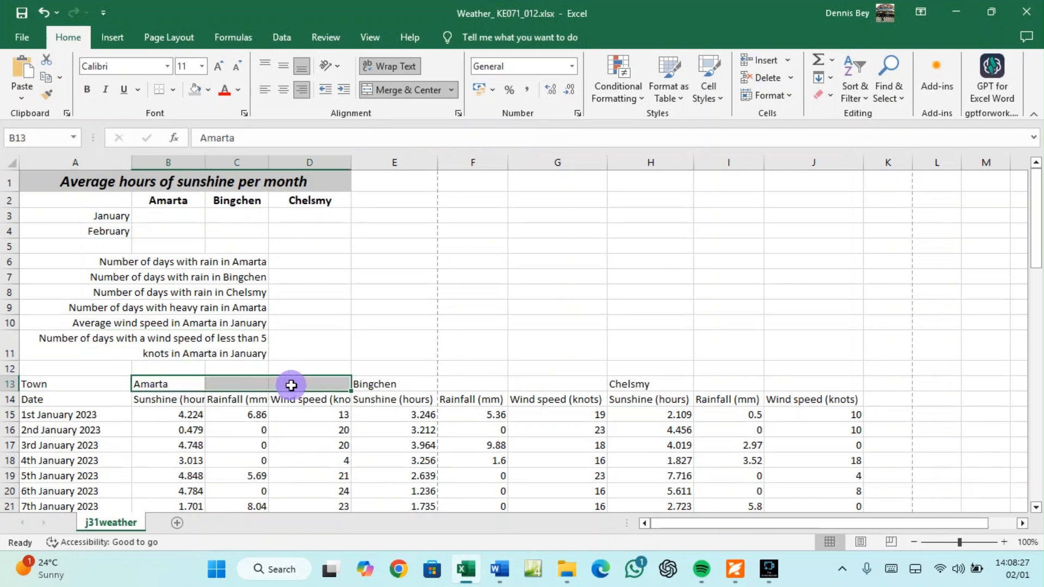
left_click(400, 91)
left_click(398, 384)
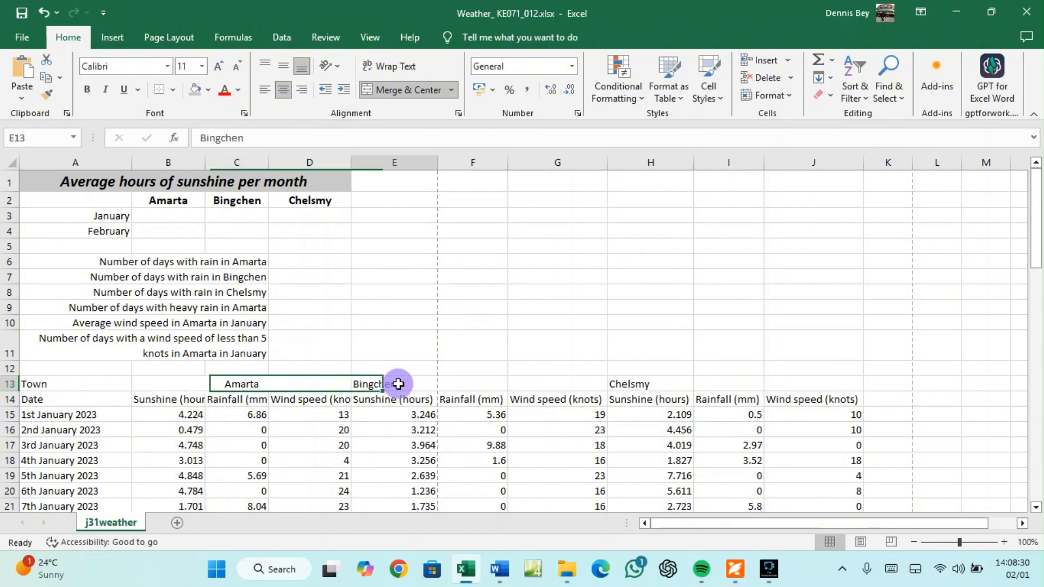
left_click_drag(399, 384, 531, 385)
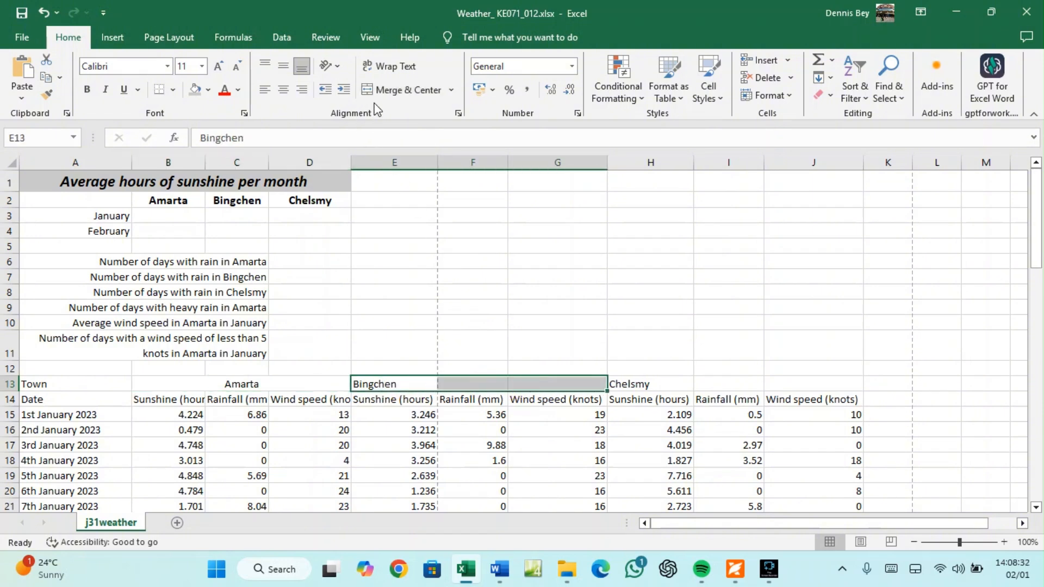
left_click(395, 90)
left_click_drag(642, 386, 781, 385)
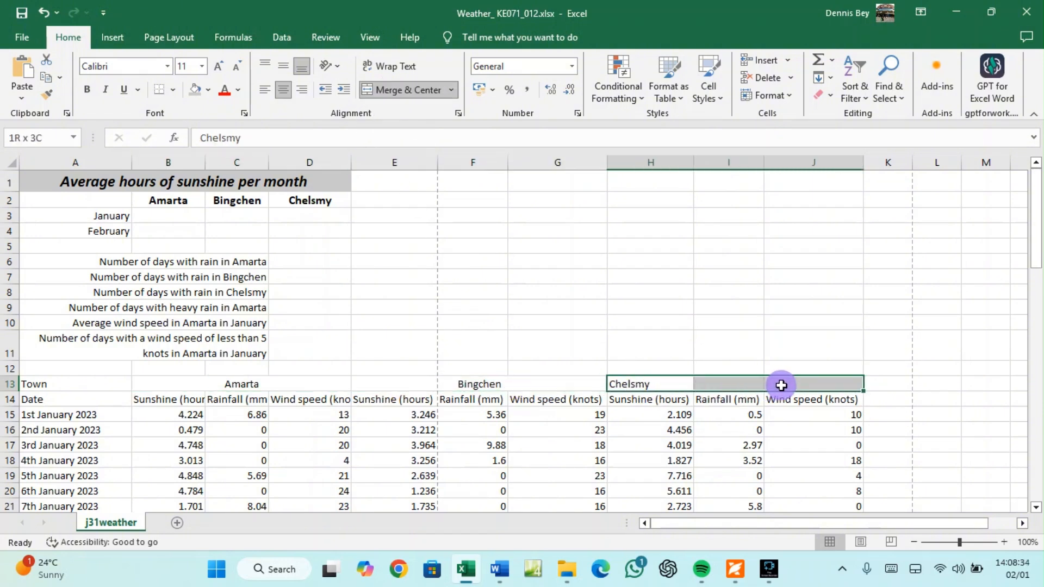
left_click(396, 90)
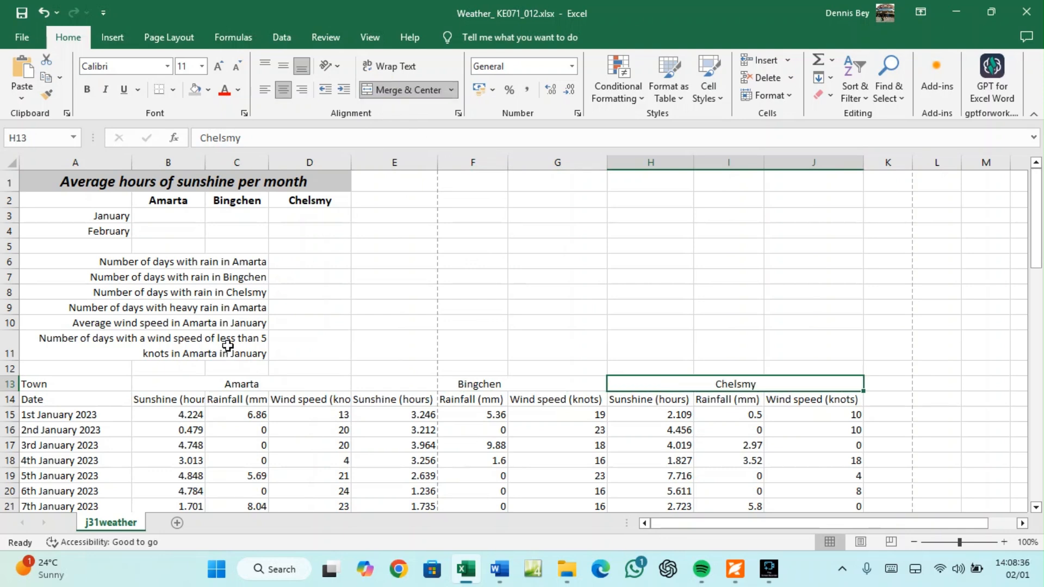
left_click(172, 177)
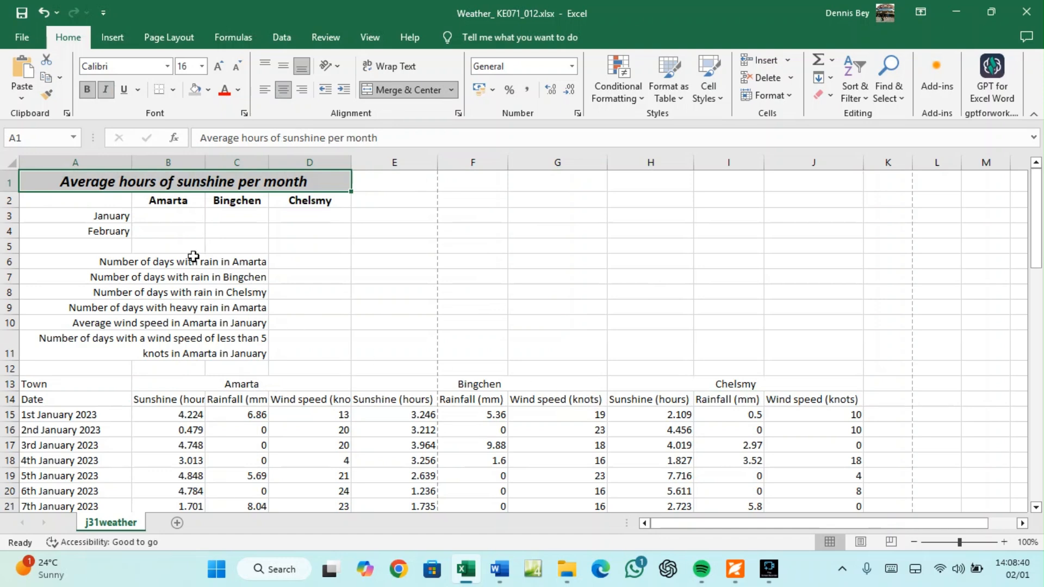
Paint the title's formatting onto the Amarta heading, then compare with the exam sample
left_click(47, 95)
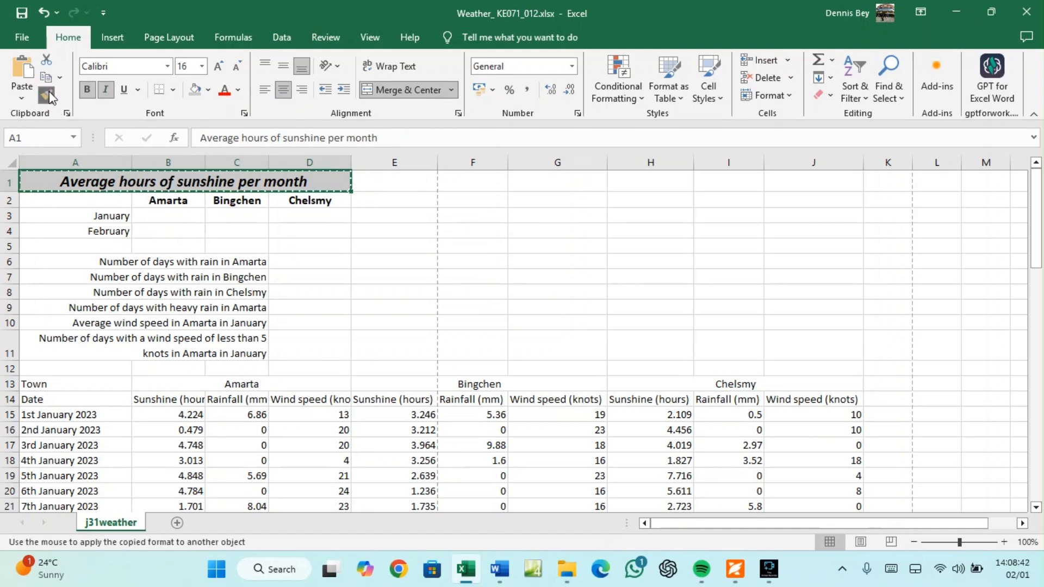
left_click(223, 383)
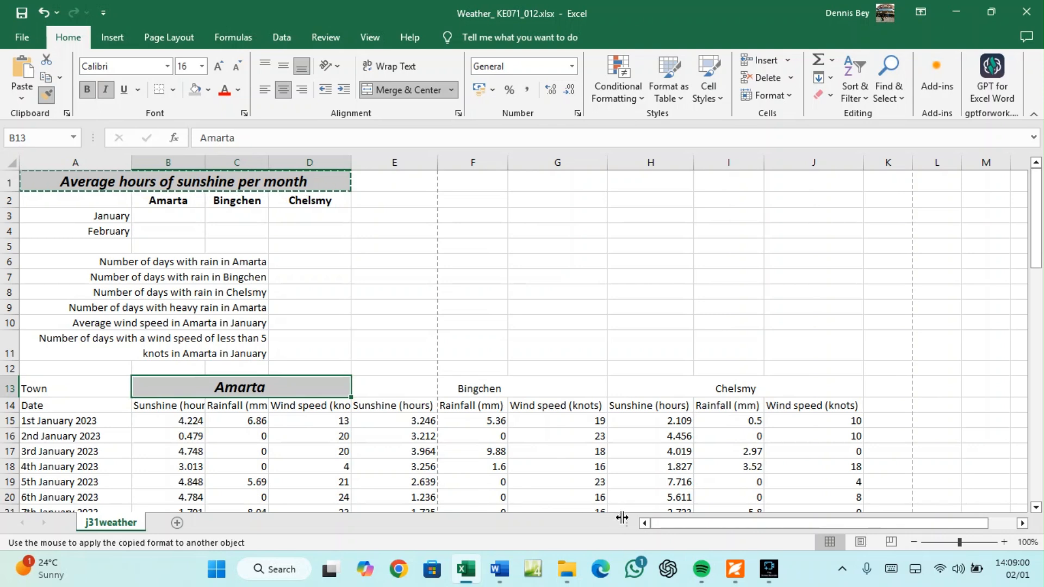
key("Escape")
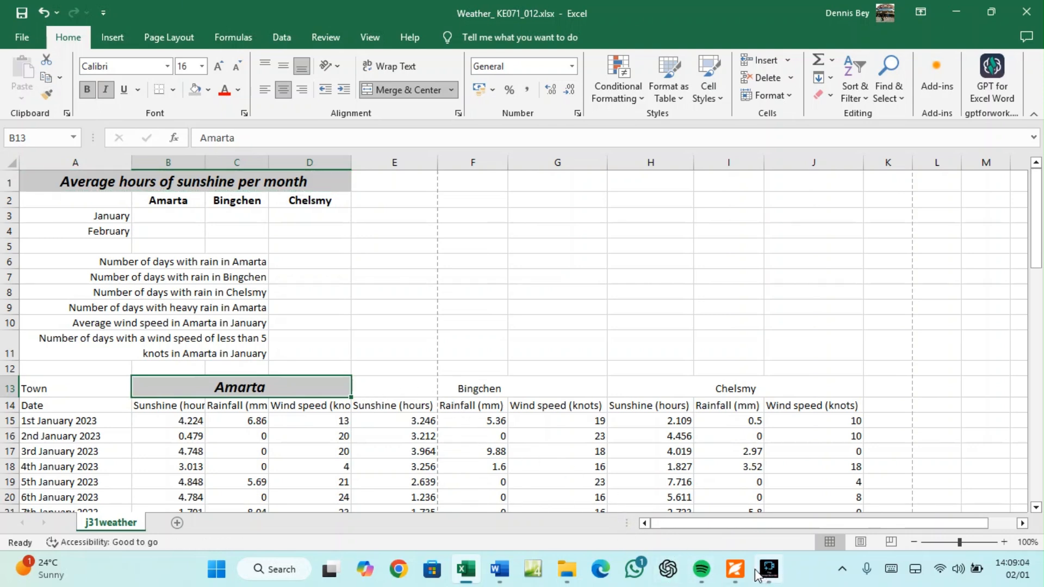
left_click(735, 569)
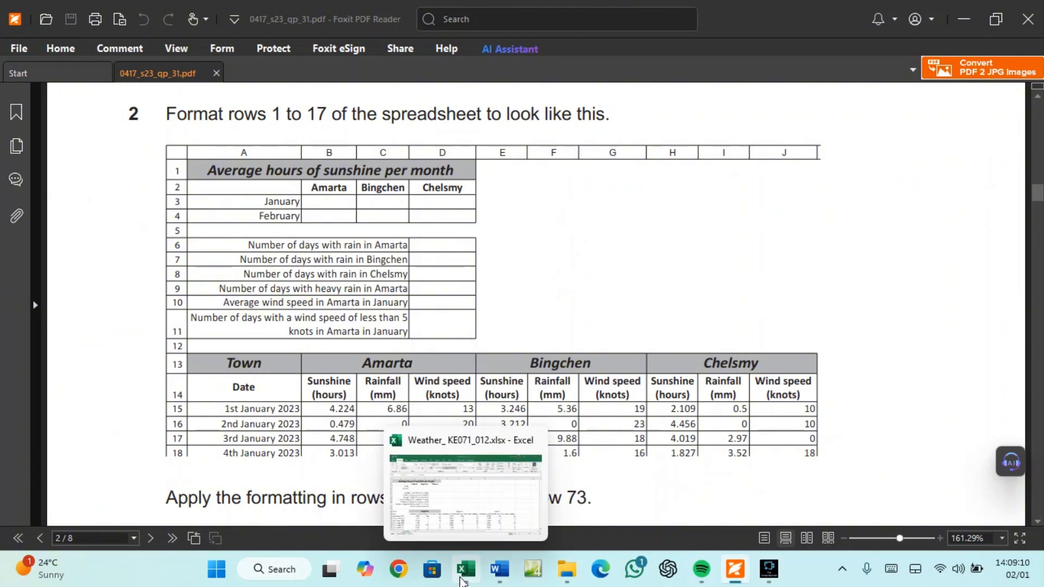
left_click(462, 581)
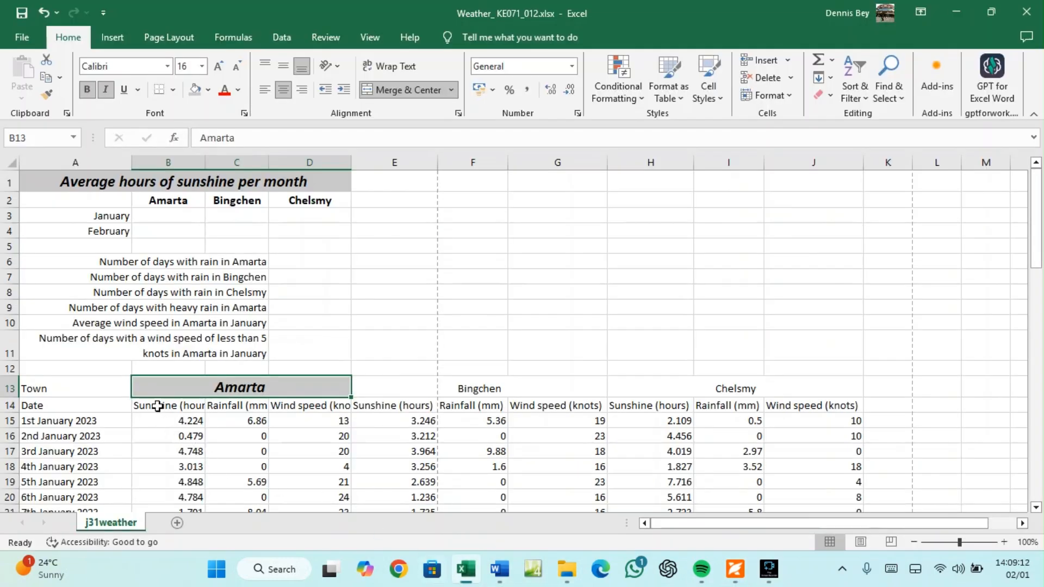
Copy the Amarta heading's formatting onto the Bingchen and Chelsmy headings with Format Painter
left_click(212, 404)
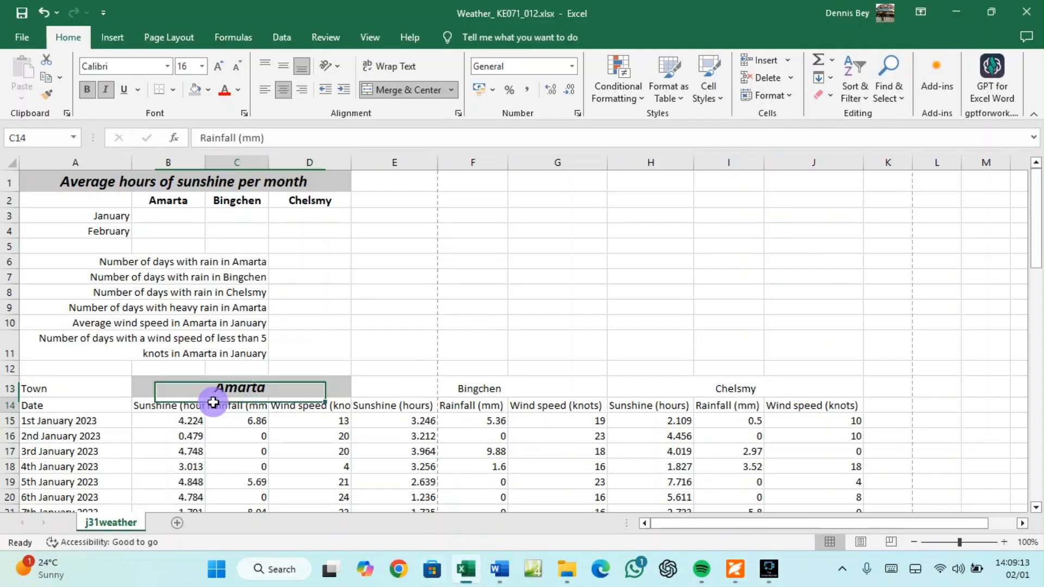
left_click(303, 408)
left_click(376, 405)
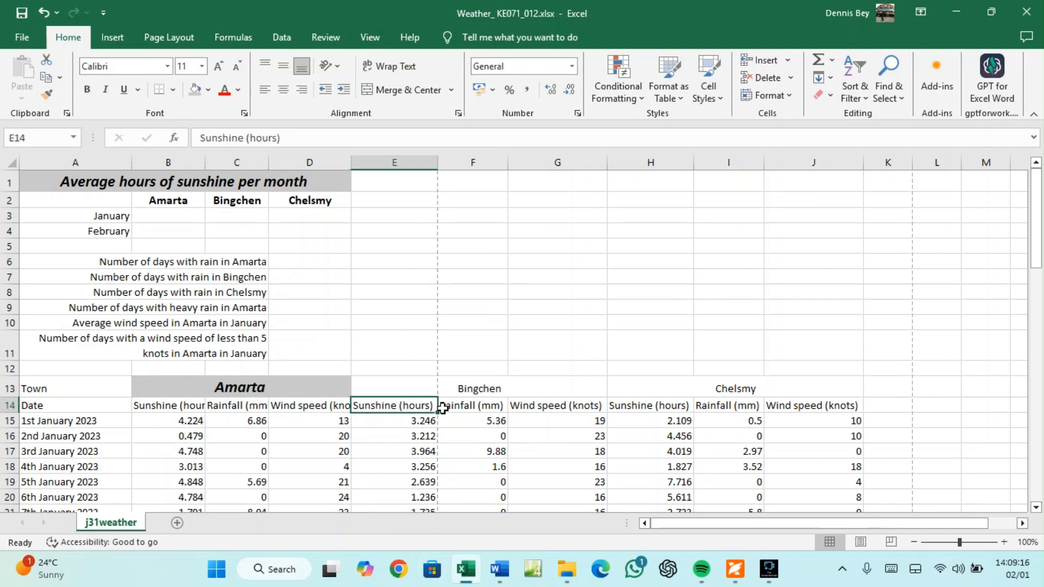
left_click(472, 406)
left_click(548, 406)
left_click(393, 384)
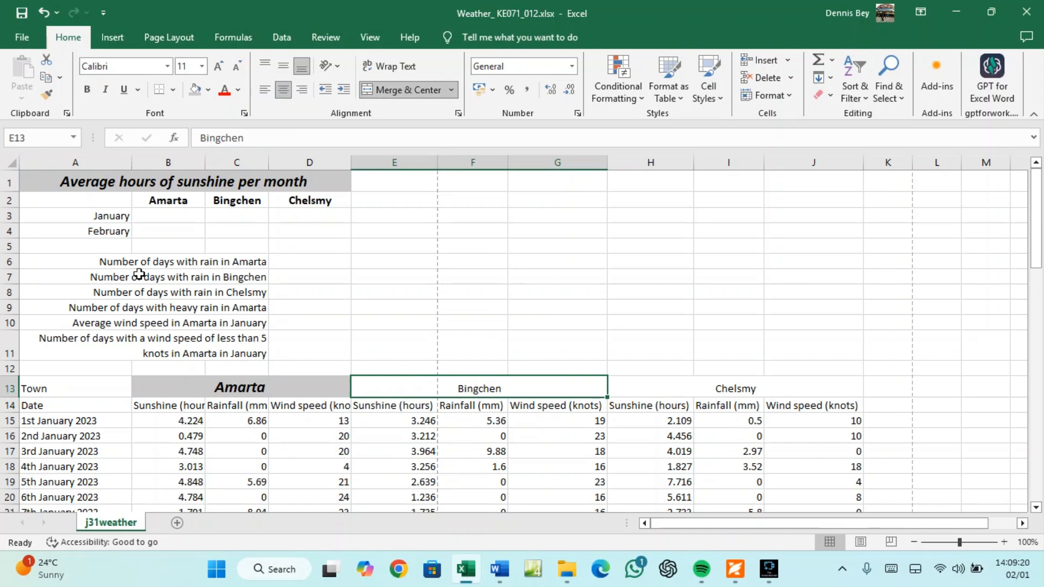
left_click(237, 384)
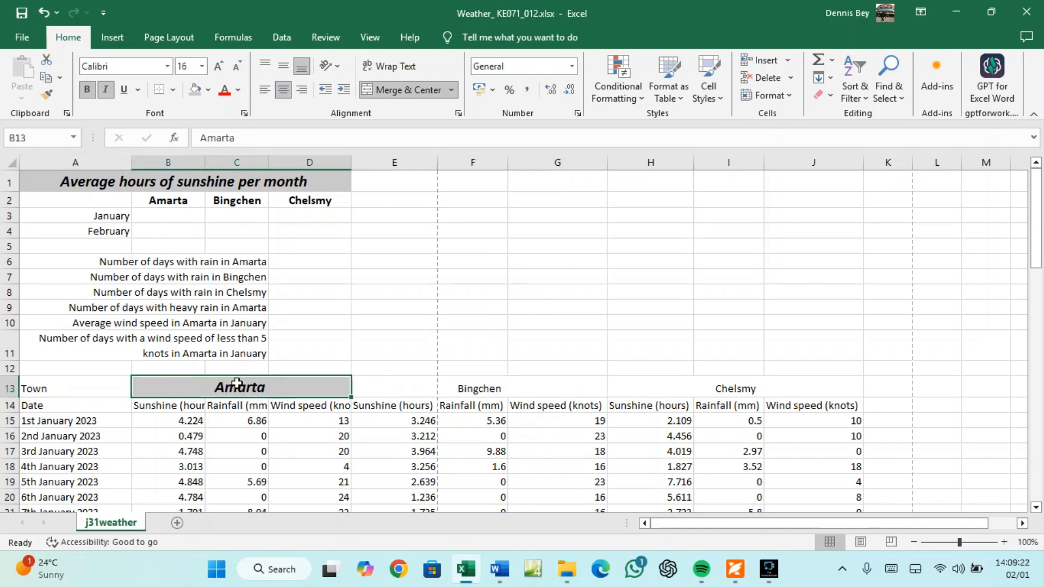
left_click(46, 94)
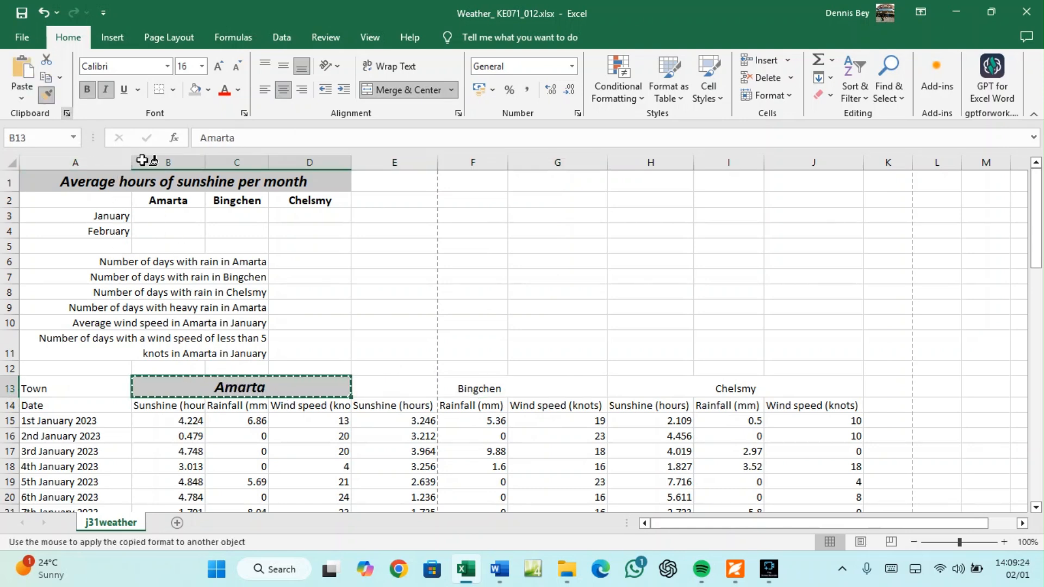
left_click(464, 391)
left_click(711, 390)
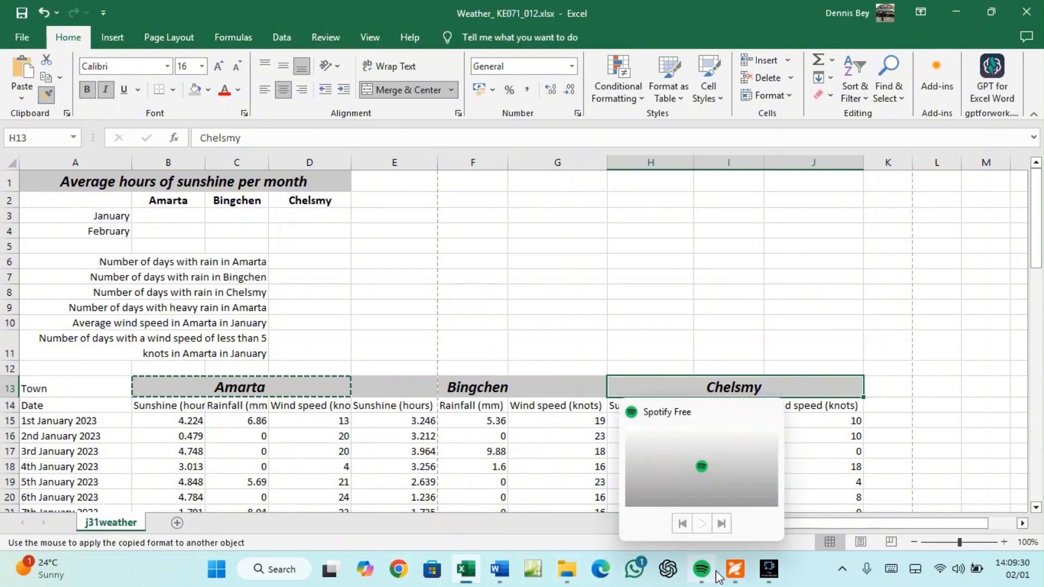
Try painting the heading format onto Town cell A13, then dismiss the merged-cell warning
left_click(735, 572)
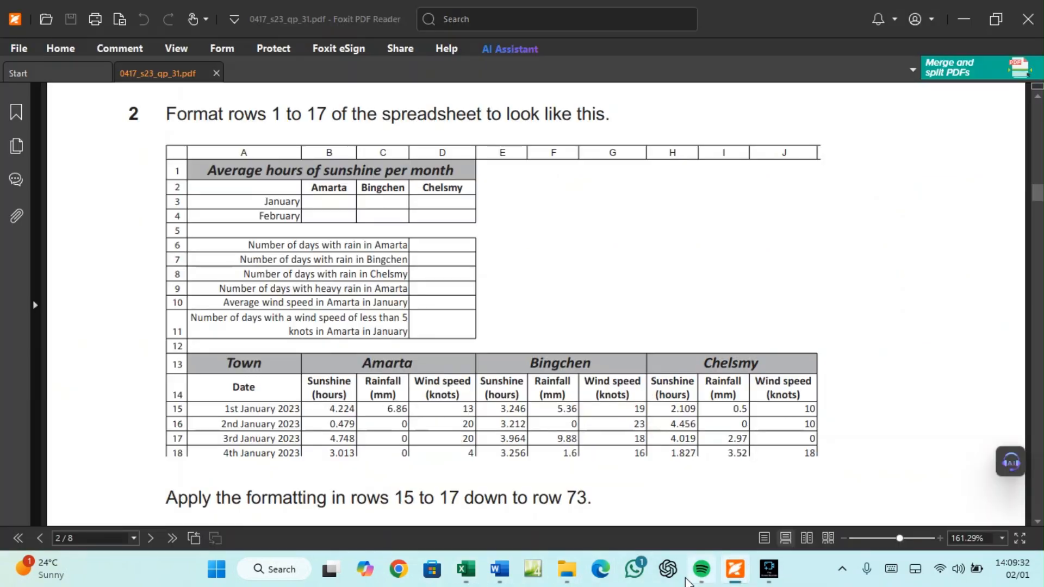
left_click(469, 571)
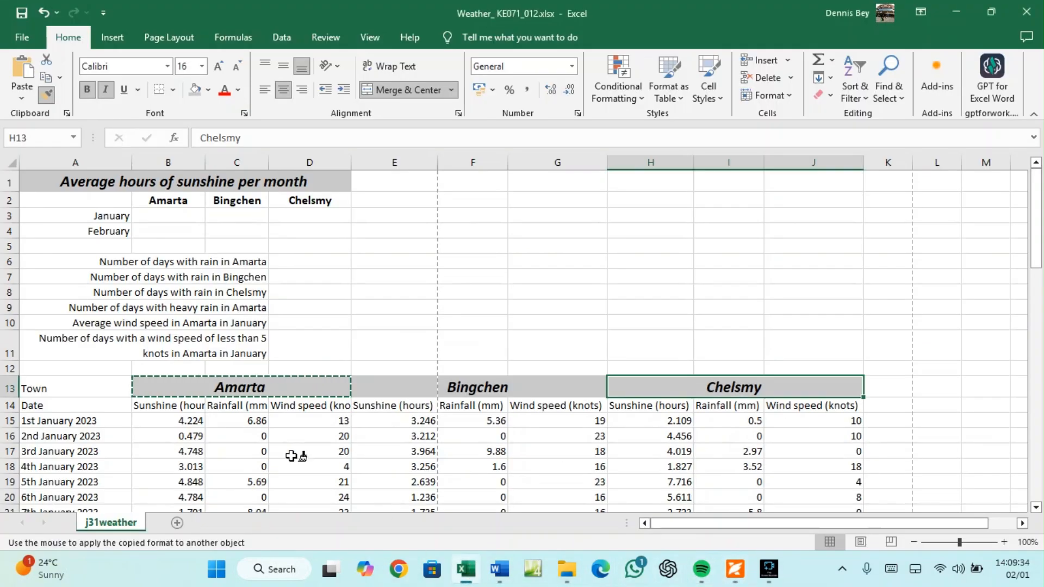
left_click(81, 390)
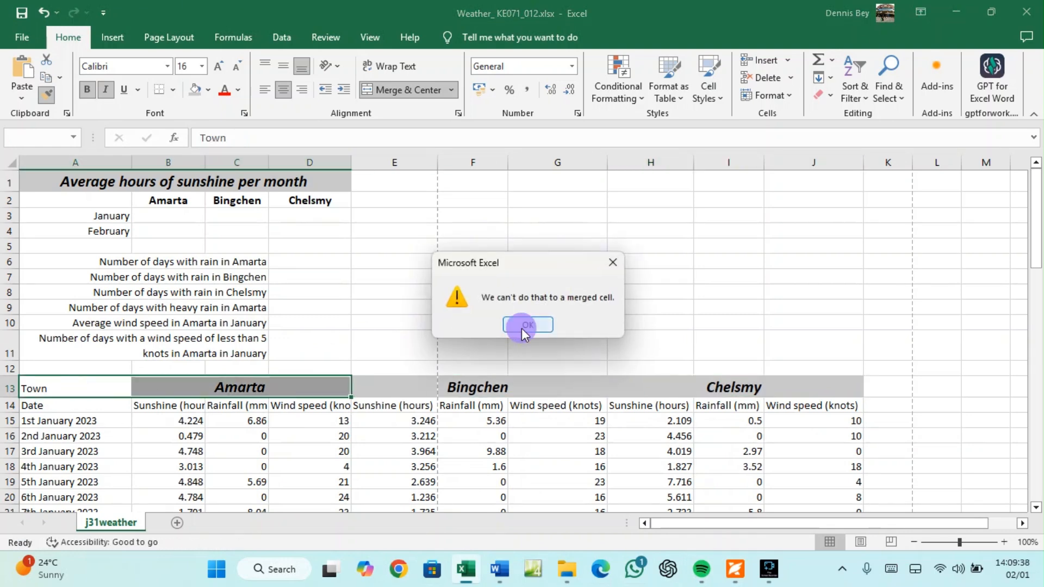
left_click(522, 326)
left_click(89, 385)
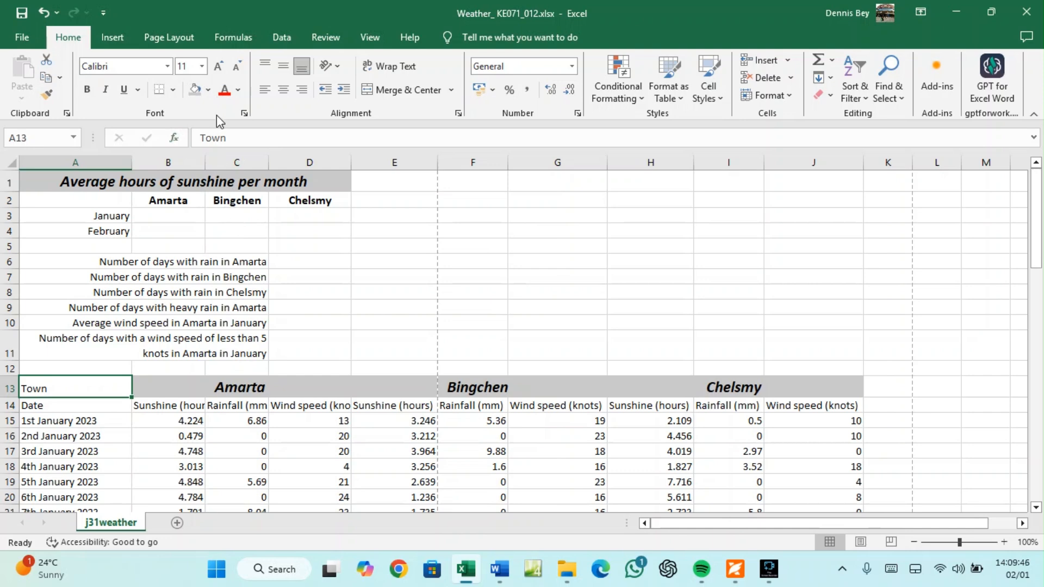
Make the Town label in A13 12-point, bold, italic and centred with a grey fill
left_click(218, 66)
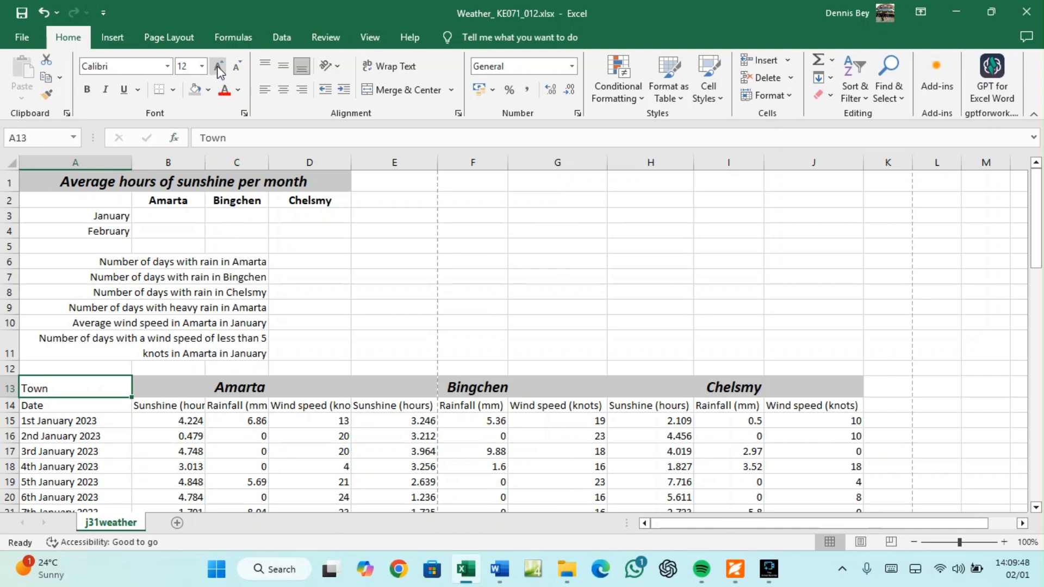
left_click(196, 90)
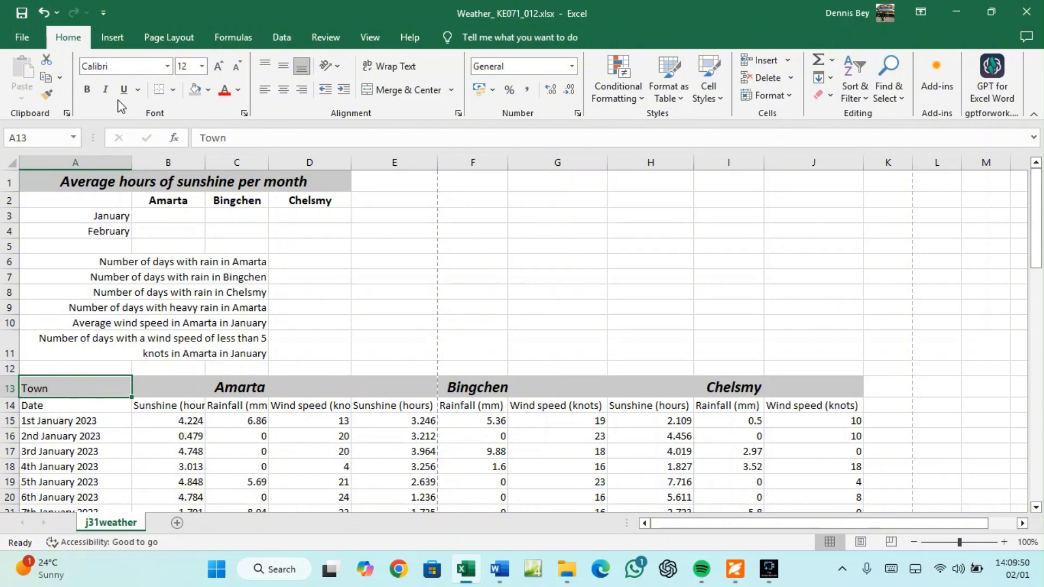
left_click(88, 90)
left_click(105, 89)
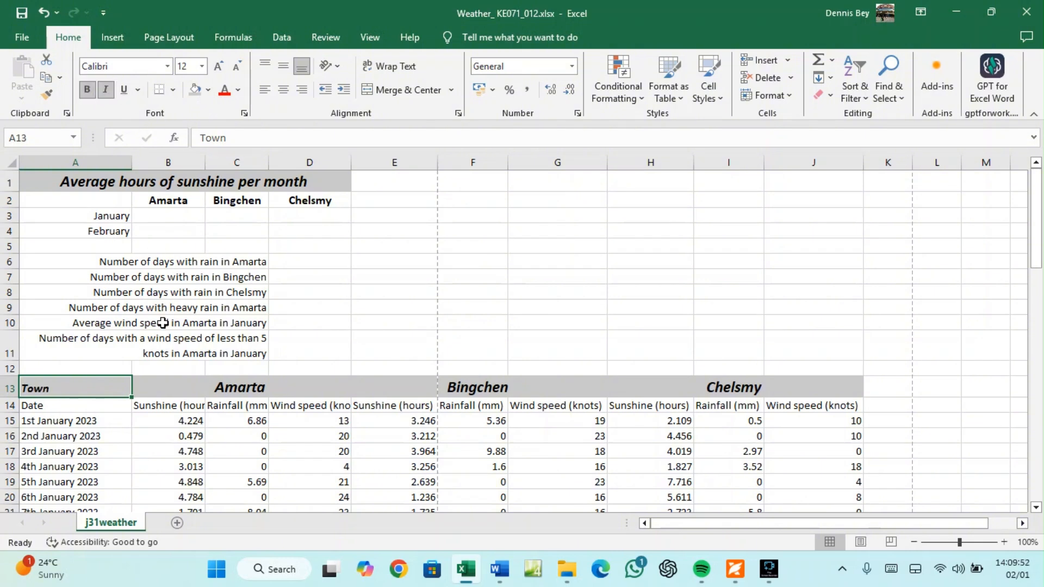
left_click(283, 90)
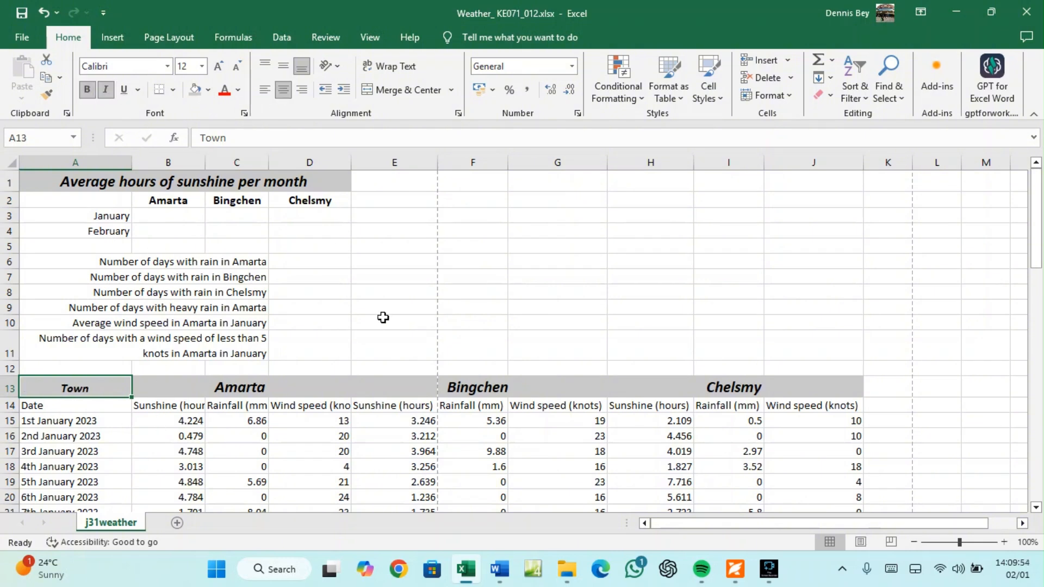
left_click(465, 571)
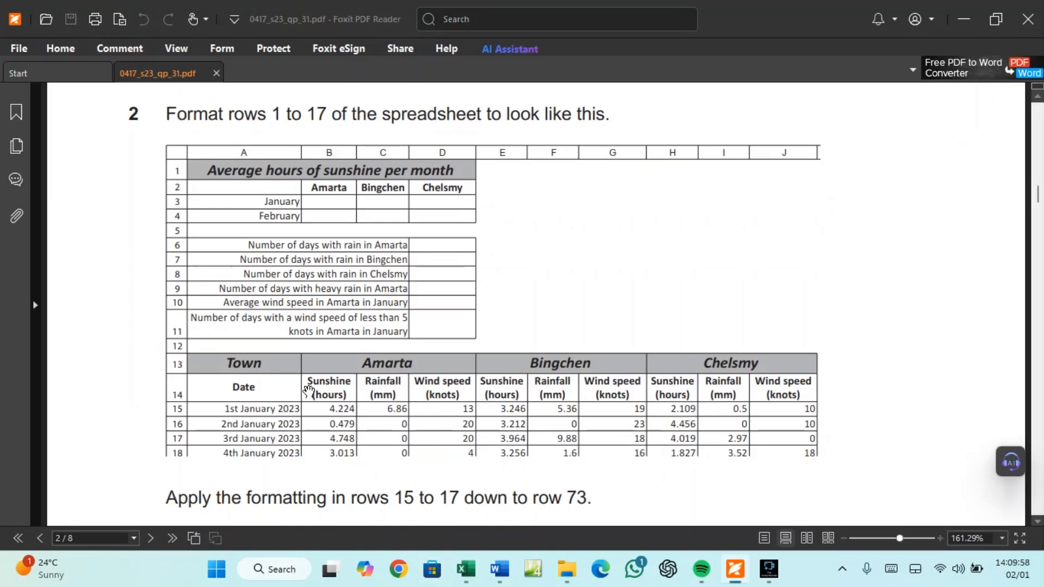
Scroll down to read the exam's formatting instructions, then return to the weather workbook
scroll(307, 391, "down", 3)
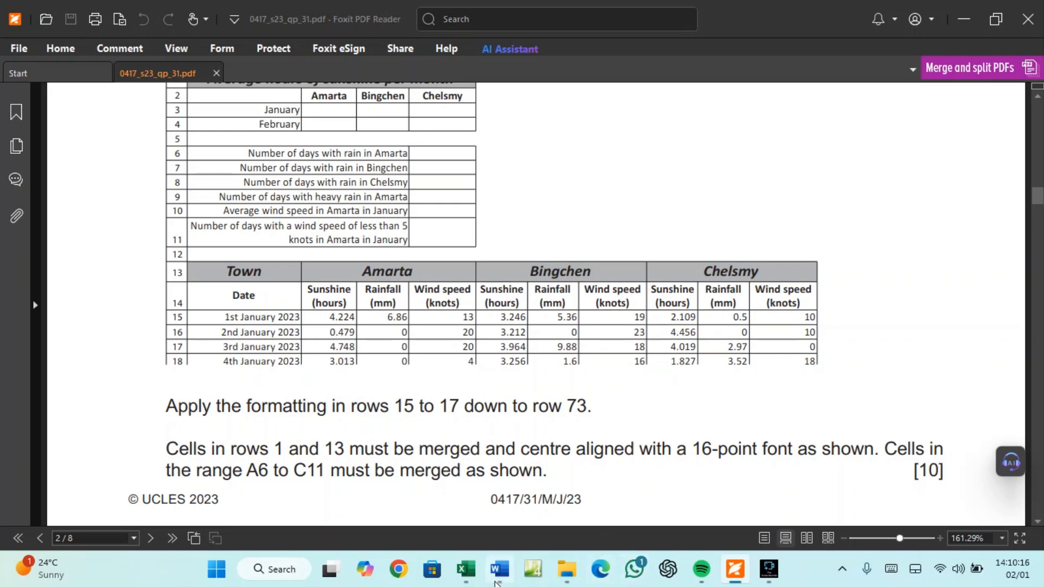
left_click(466, 569)
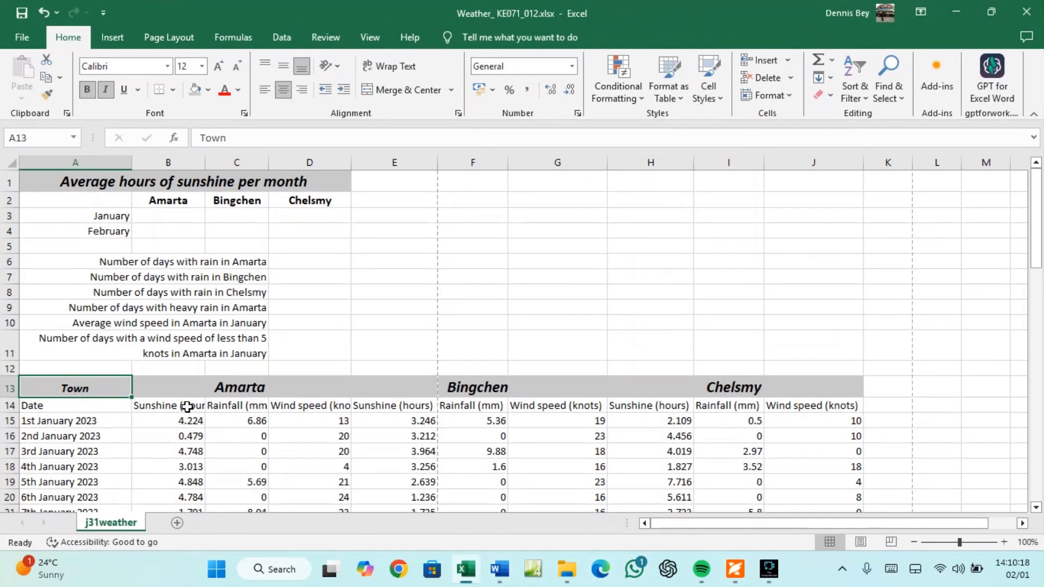
Turn on Wrap Text for headers B14, C14, D14 and the range E14:J14
left_click(167, 406)
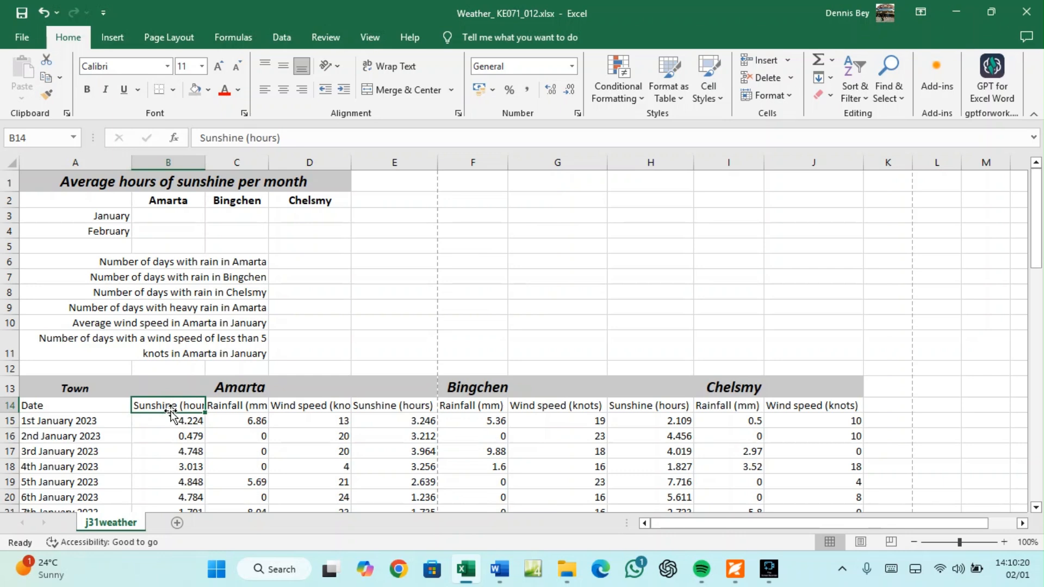
left_click(391, 66)
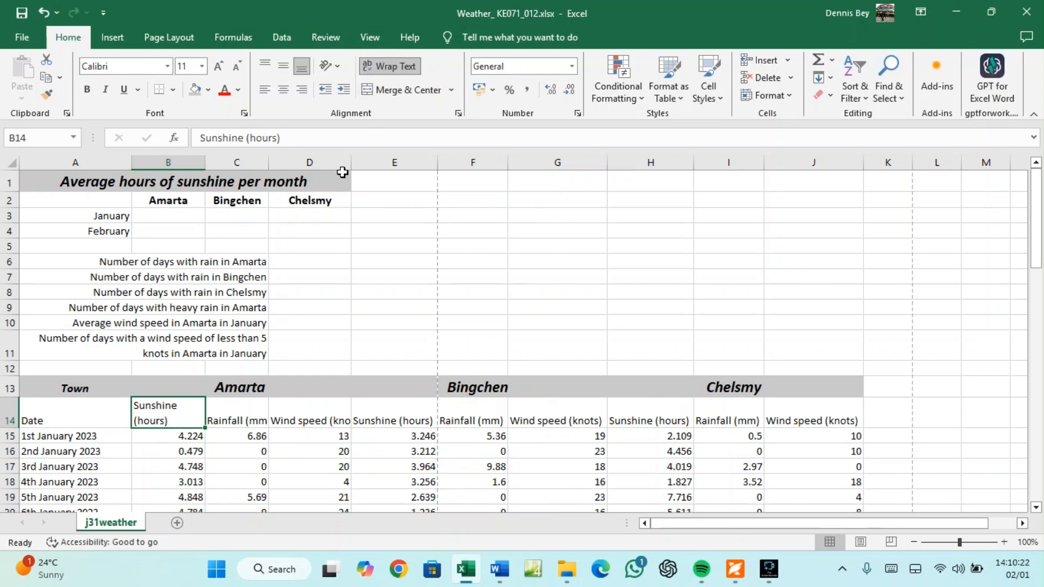
left_click(253, 416)
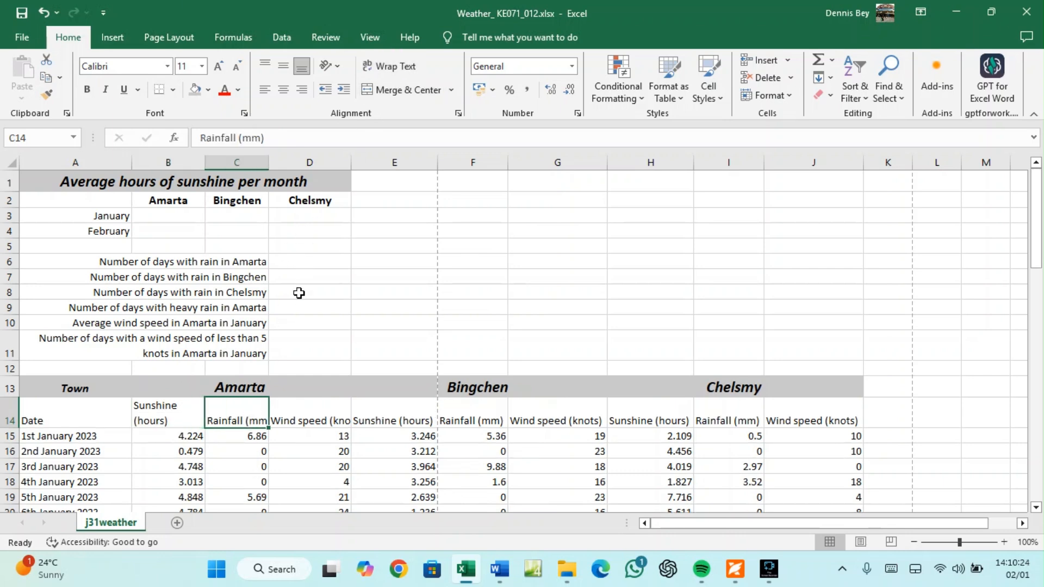
left_click(390, 69)
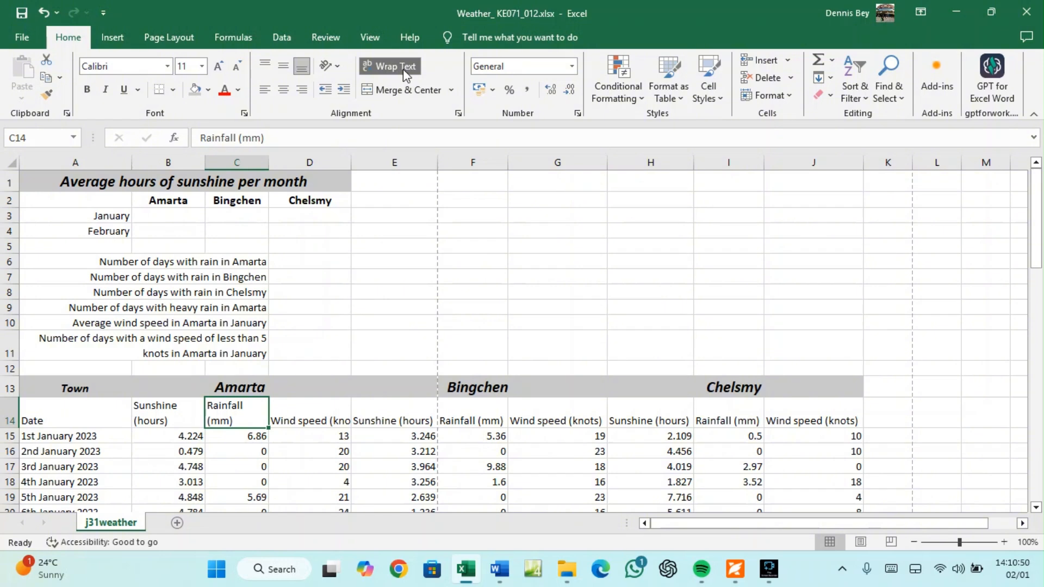
left_click(310, 405)
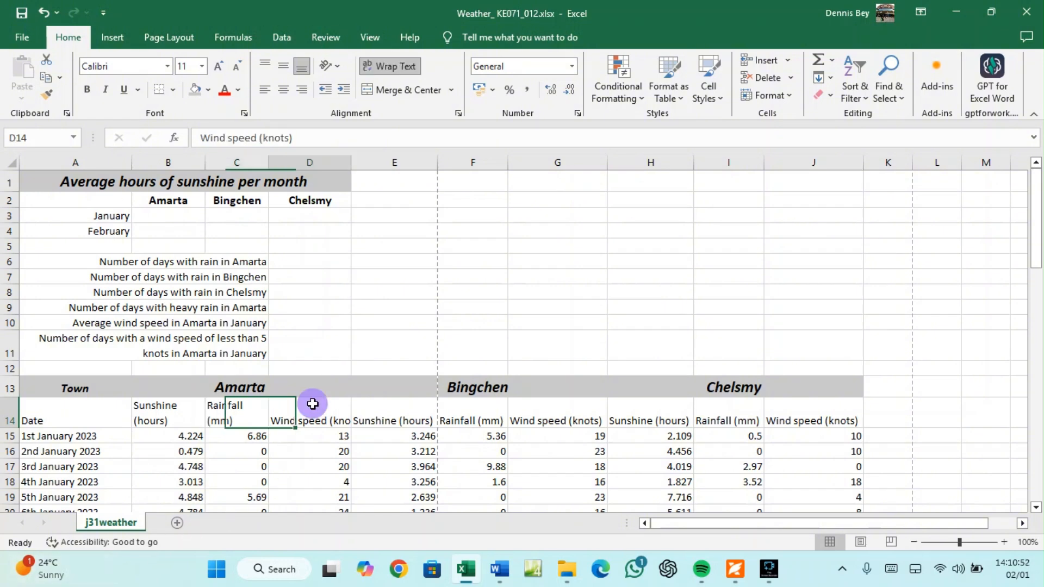
left_click(394, 66)
left_click_drag(409, 403, 804, 429)
left_click(377, 69)
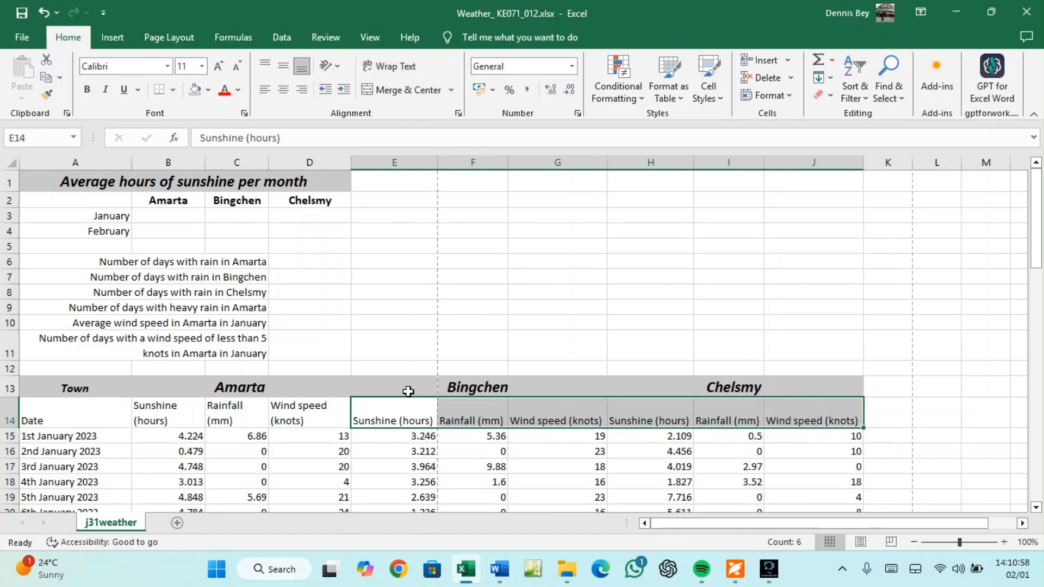
Narrow columns E, F and G and wrap the E14, F14 and G14 headers
left_click(406, 409)
left_click(400, 69)
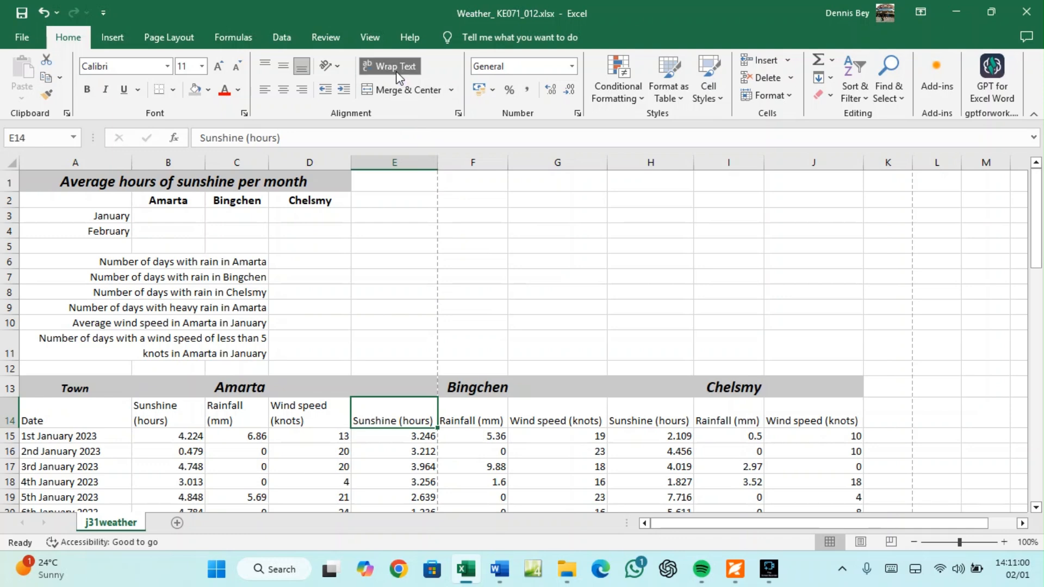
left_click_drag(436, 156, 414, 159)
left_click_drag(485, 162, 471, 164)
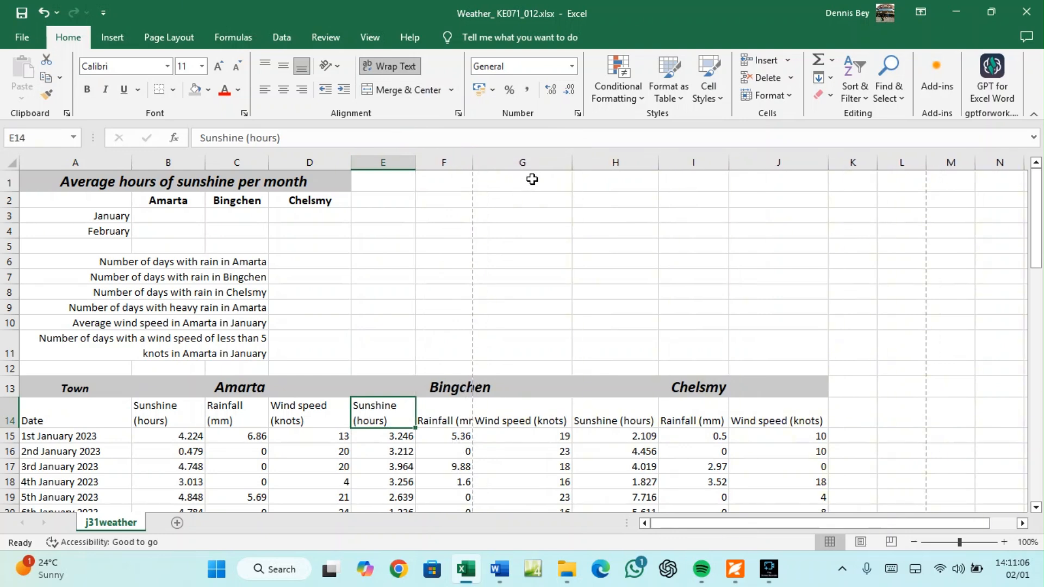
left_click_drag(571, 158, 545, 175)
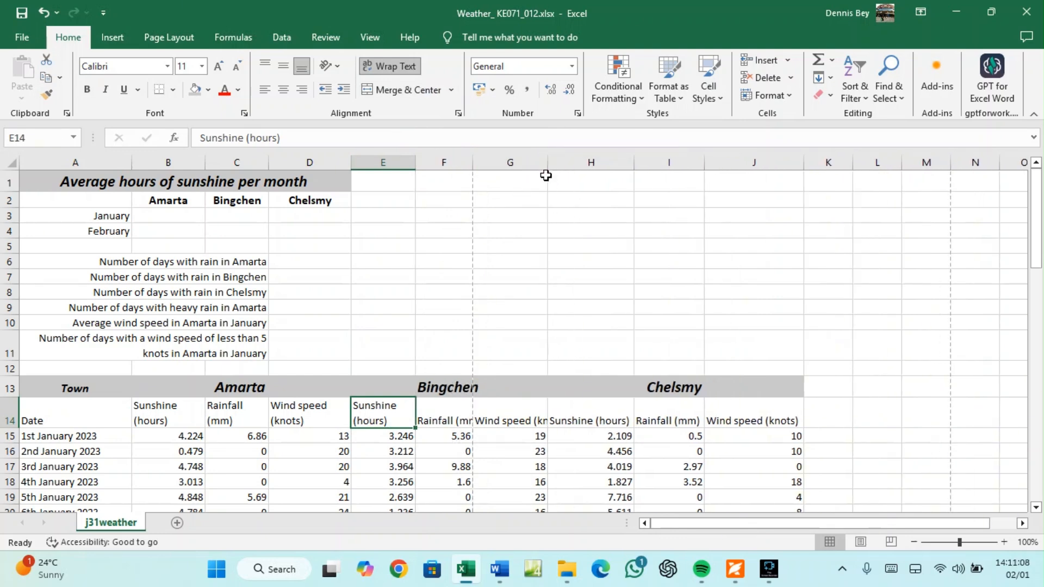
left_click(516, 412)
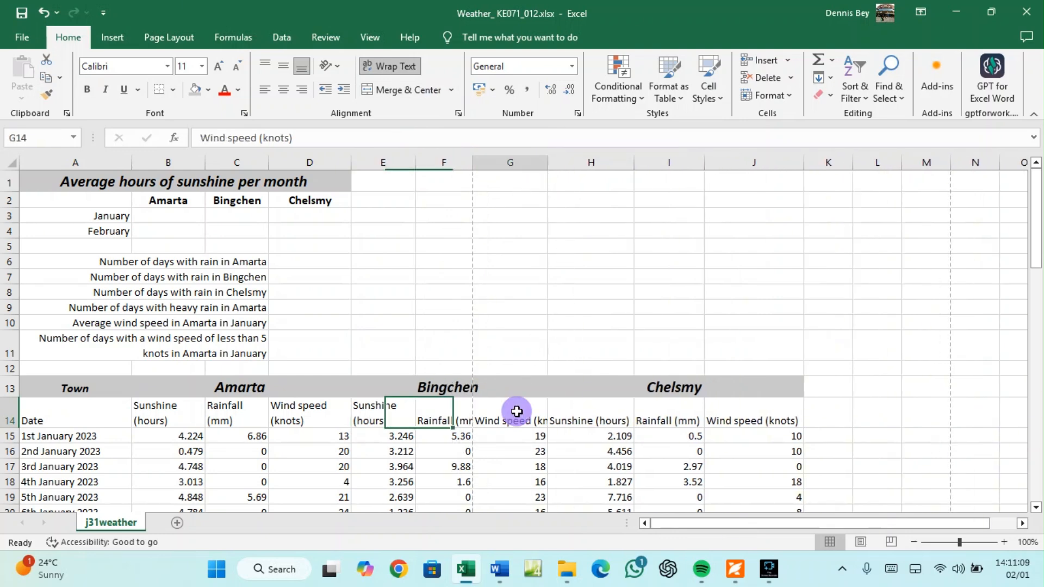
left_click(406, 71)
left_click(447, 427)
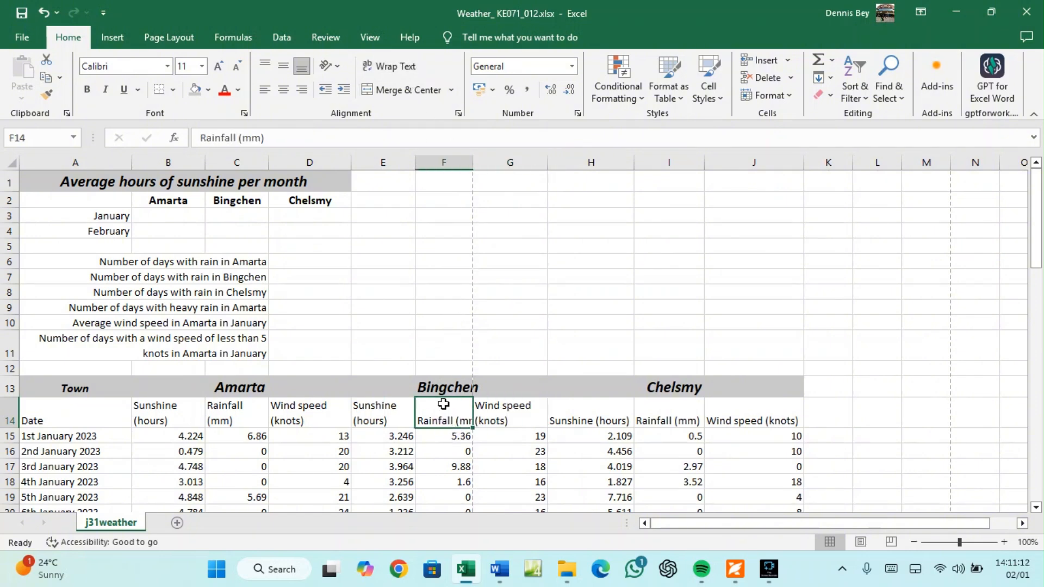
left_click(391, 66)
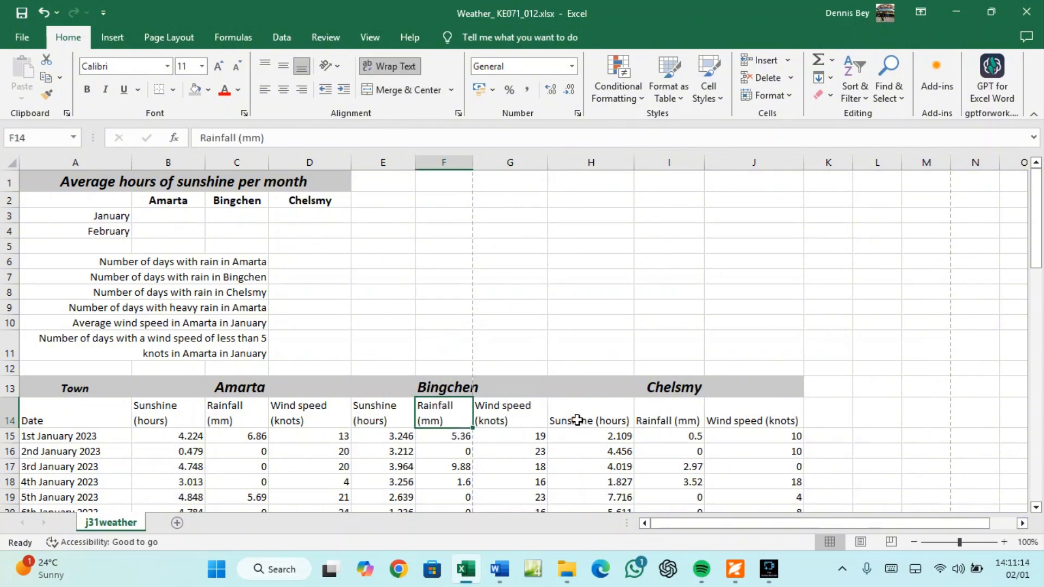
Wrap the H14 and I14 headers and narrow columns H, I and J
left_click(578, 419)
left_click(388, 66)
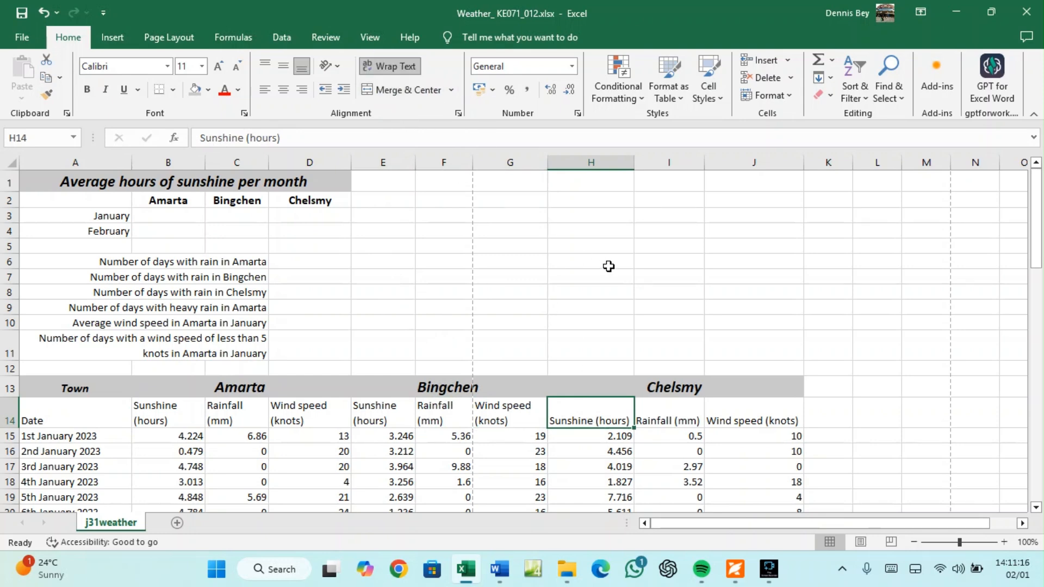
left_click_drag(632, 161, 612, 175)
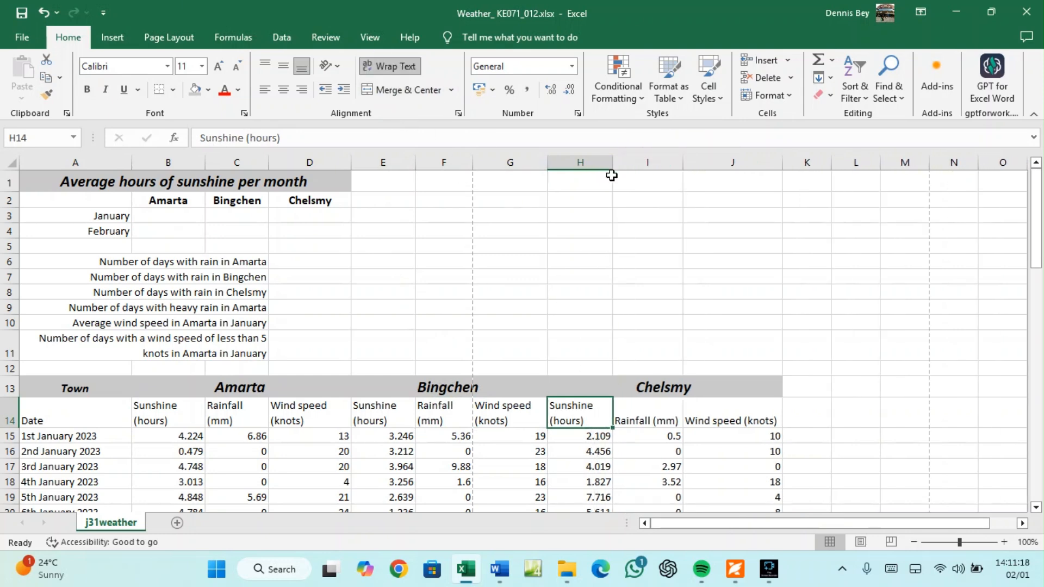
left_click(650, 418)
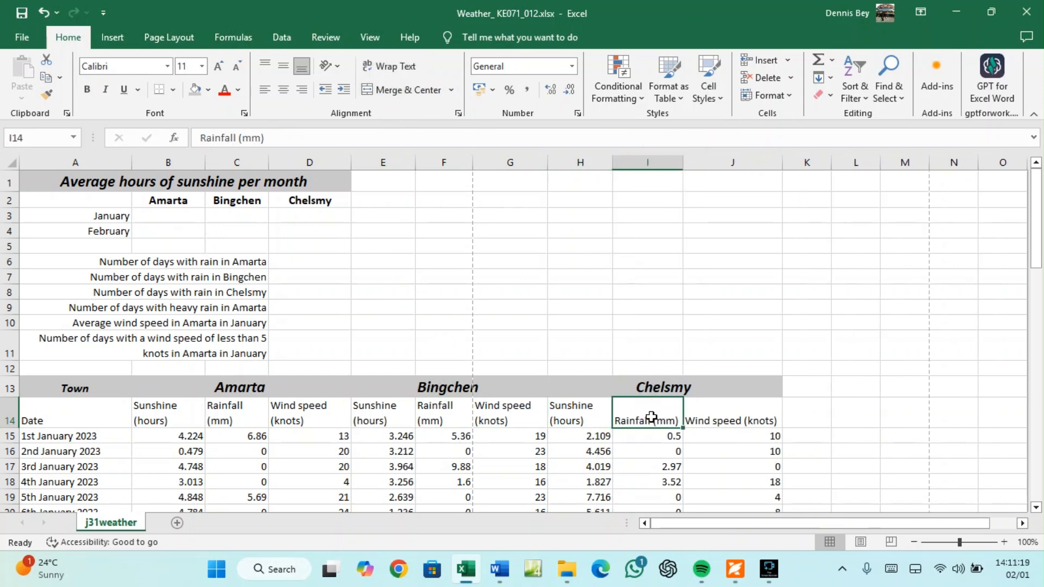
left_click(387, 66)
left_click_drag(684, 163, 673, 164)
left_click(705, 406)
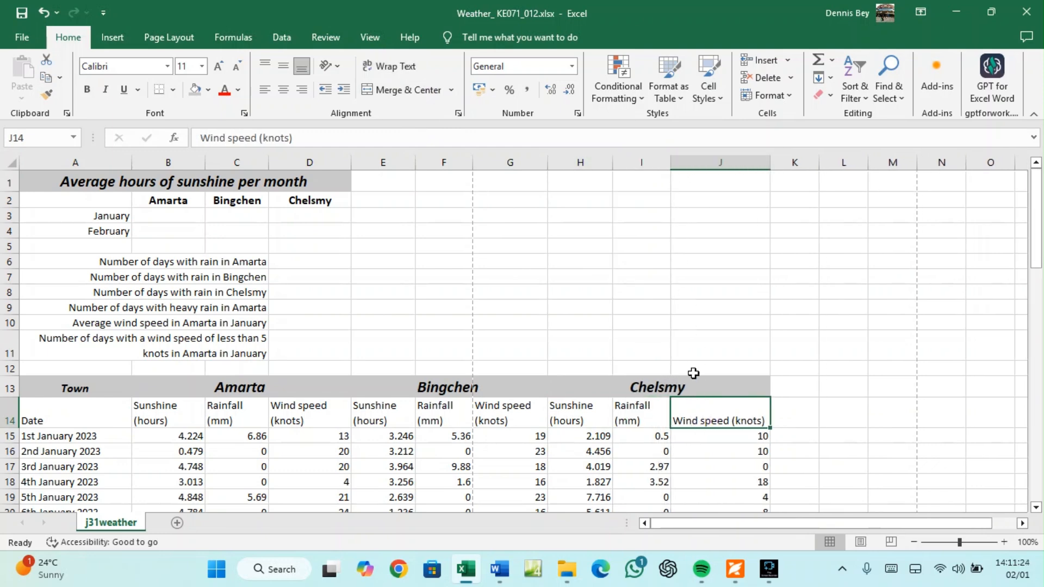
left_click_drag(769, 162, 732, 169)
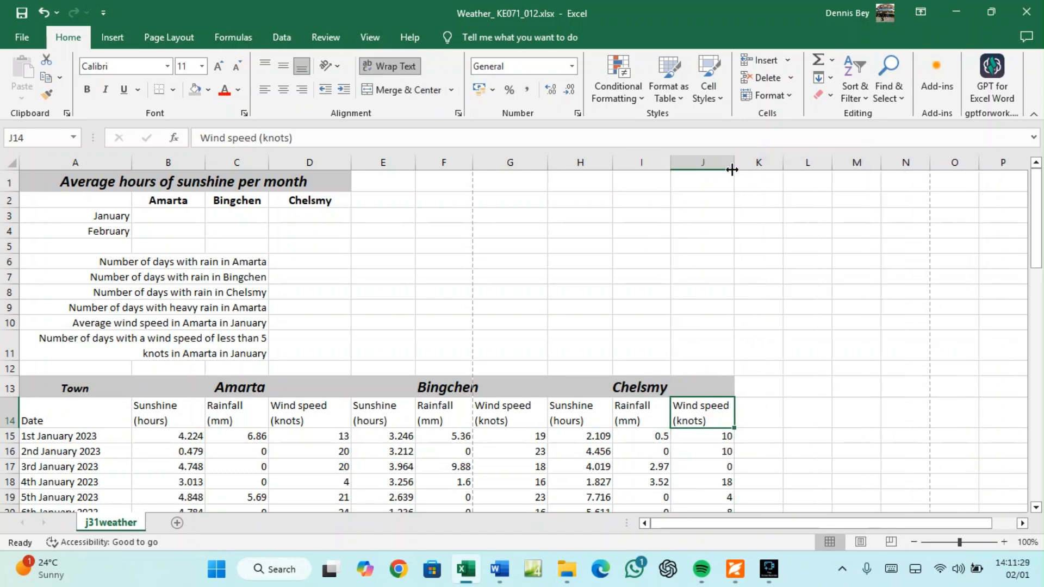
left_click(159, 413)
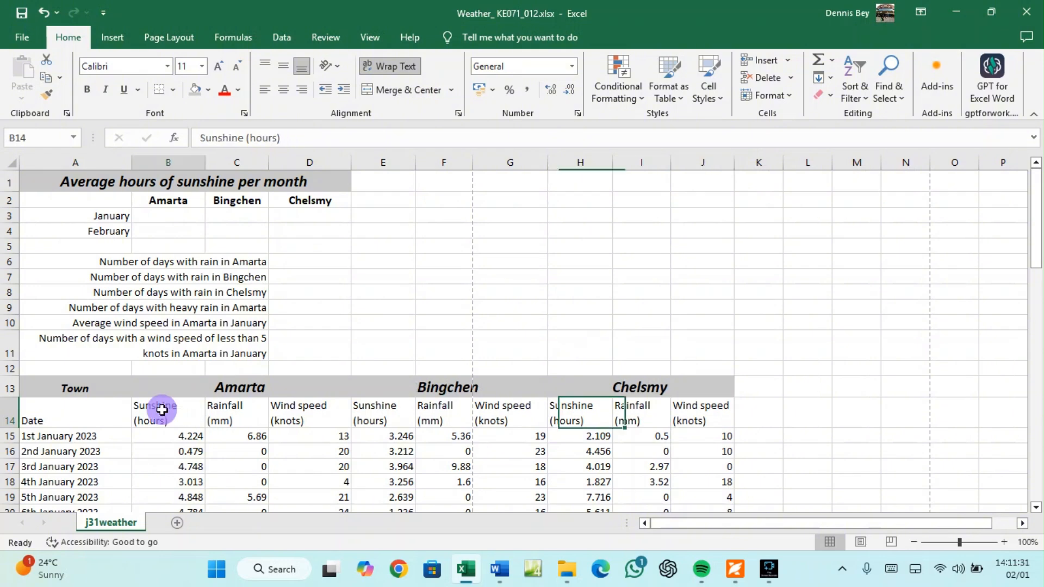
left_click_drag(159, 413, 722, 415)
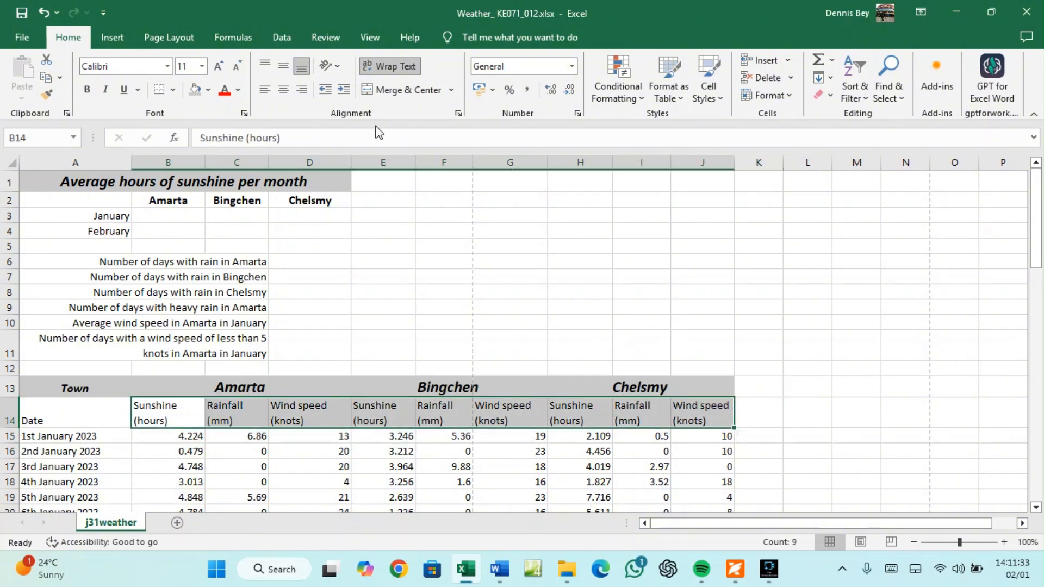
Centre headers B14:J14 and centre Date in A14 vertically and horizontally
left_click(284, 89)
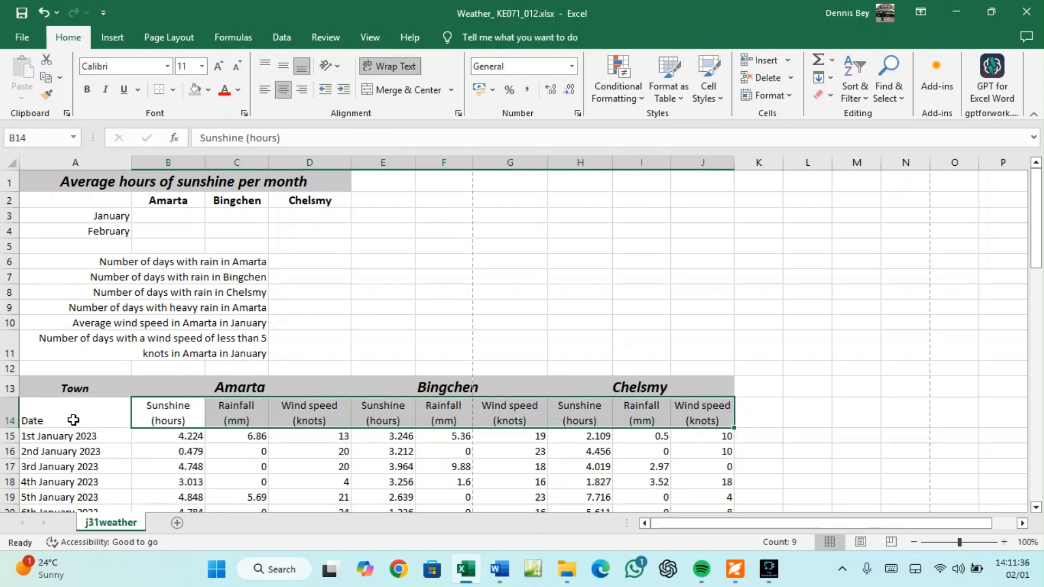
left_click(73, 420)
left_click(283, 66)
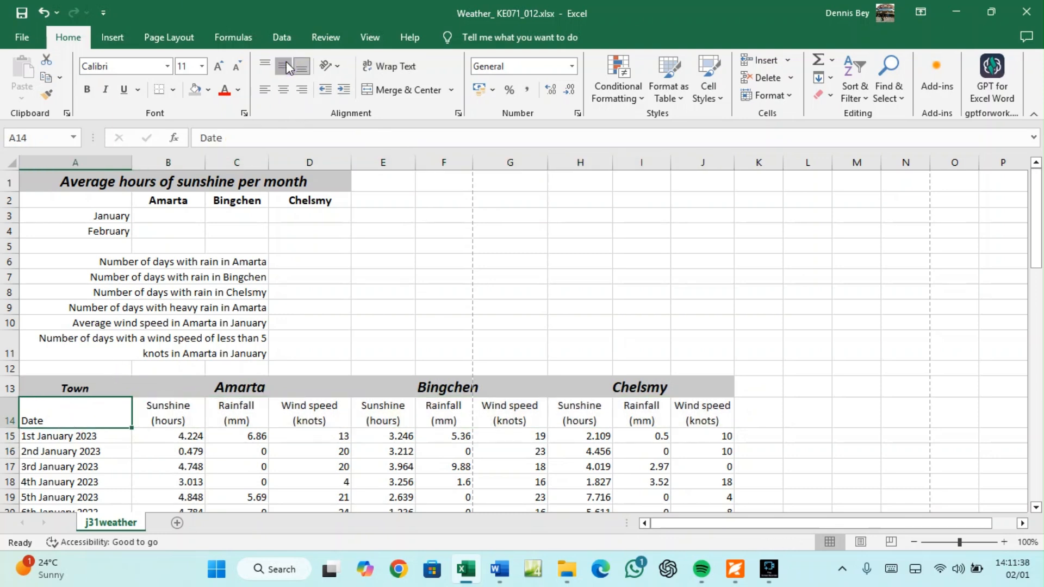
left_click(283, 89)
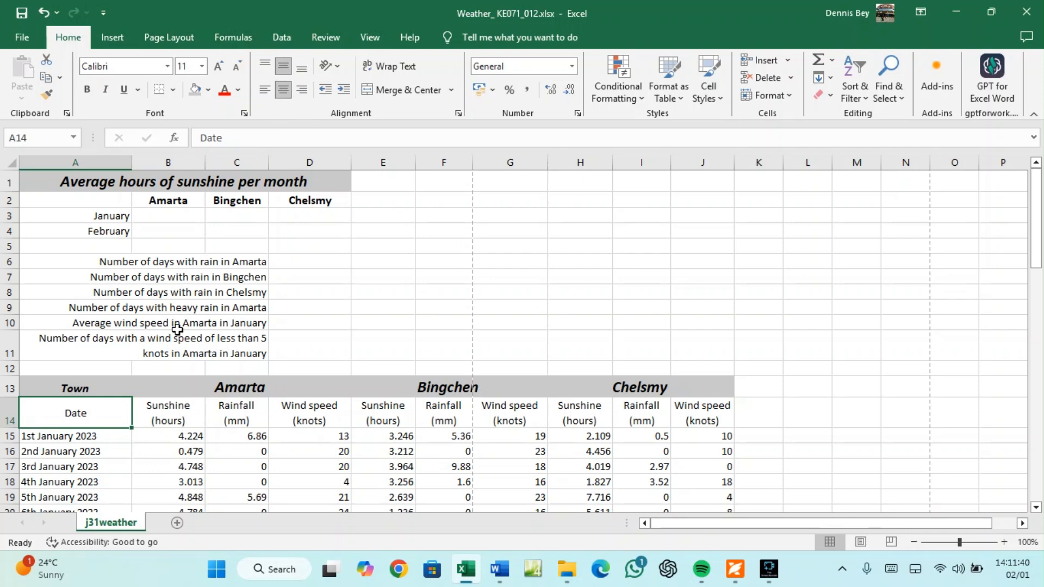
left_click(735, 569)
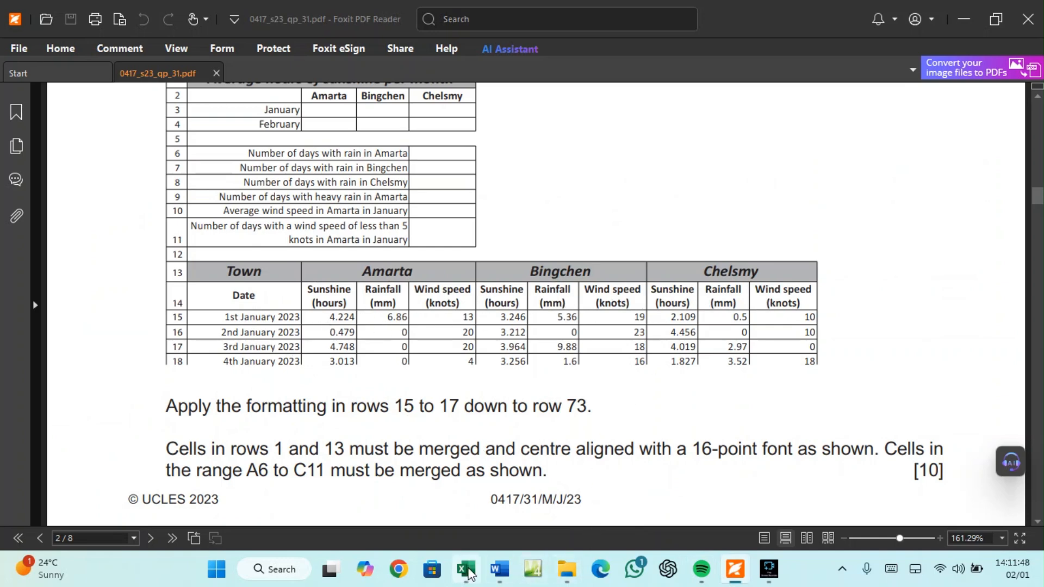
left_click(465, 570)
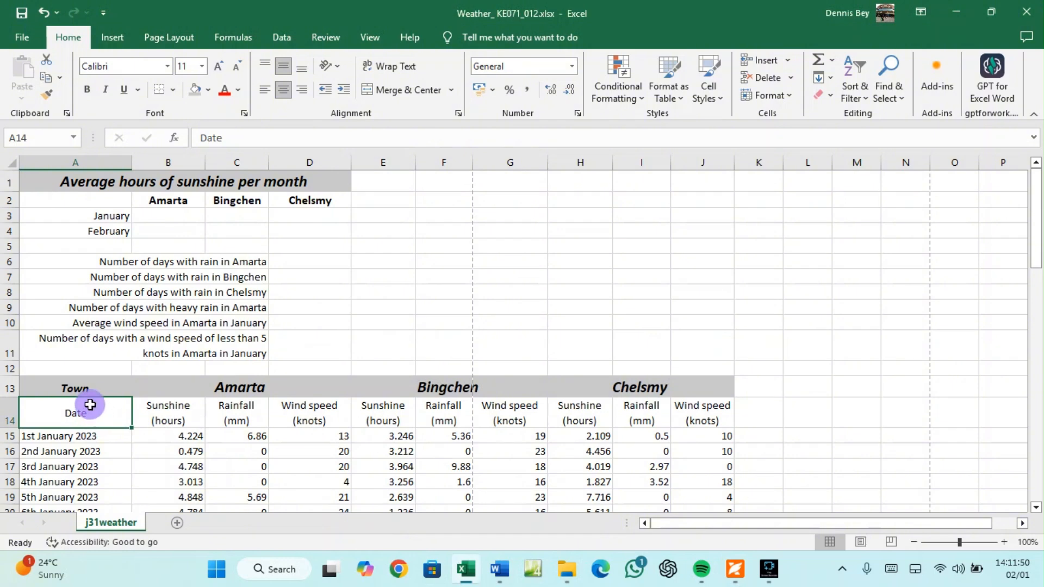
Make the header row A14:J14 bold at 12 pt
left_click_drag(89, 405, 683, 411)
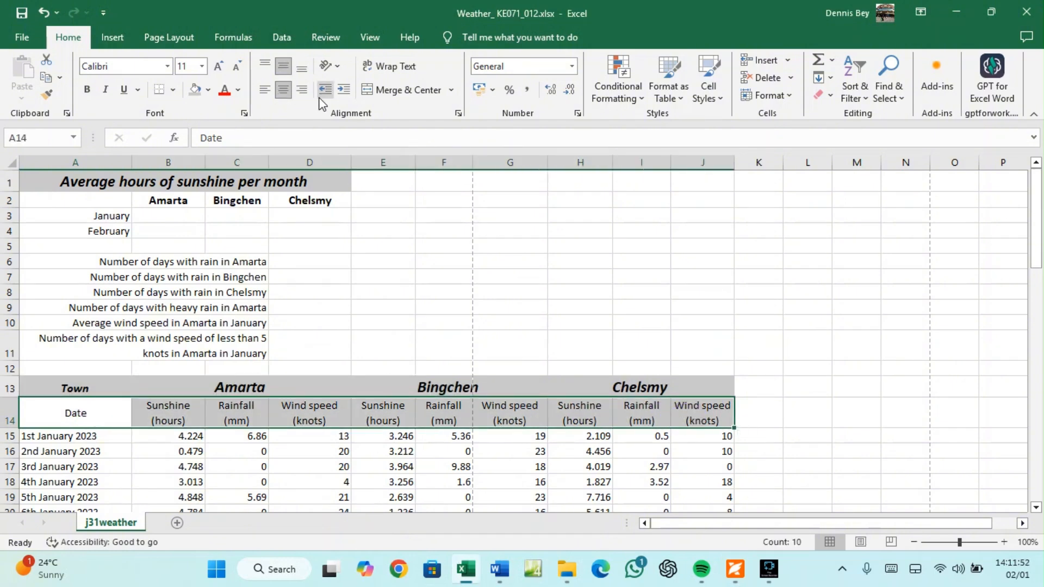
left_click(88, 90)
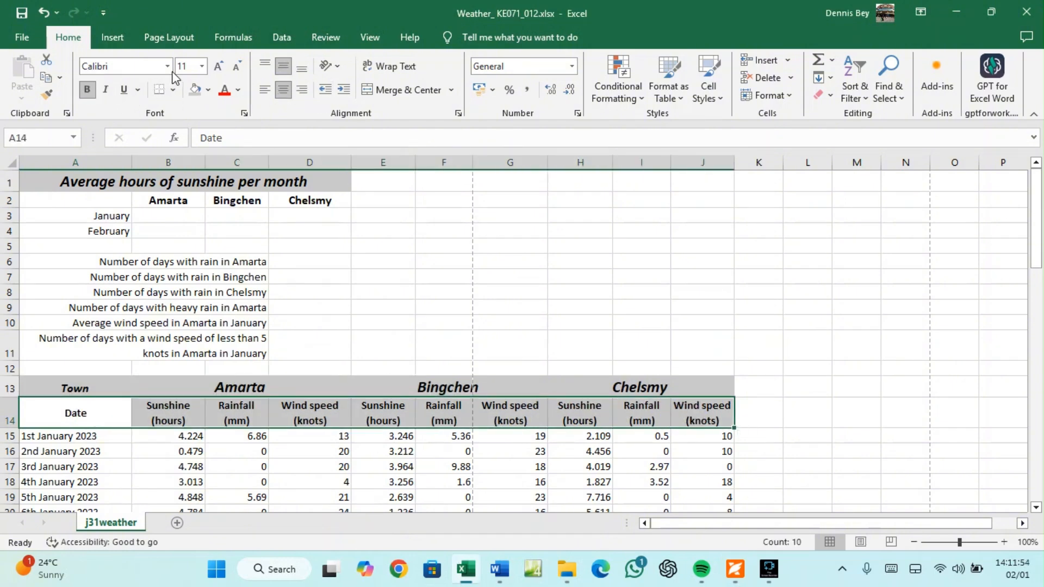
left_click(217, 68)
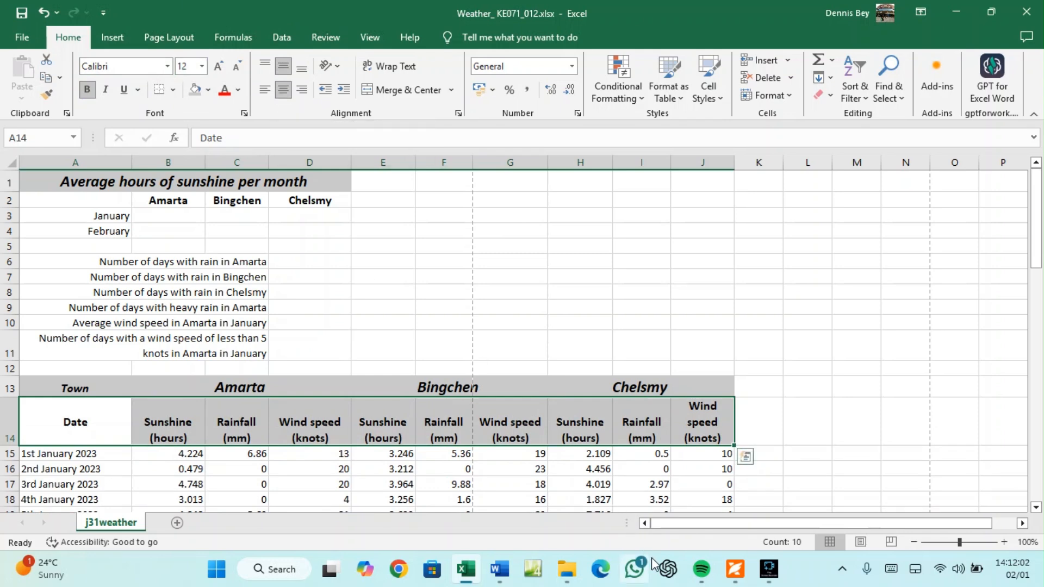
left_click(734, 575)
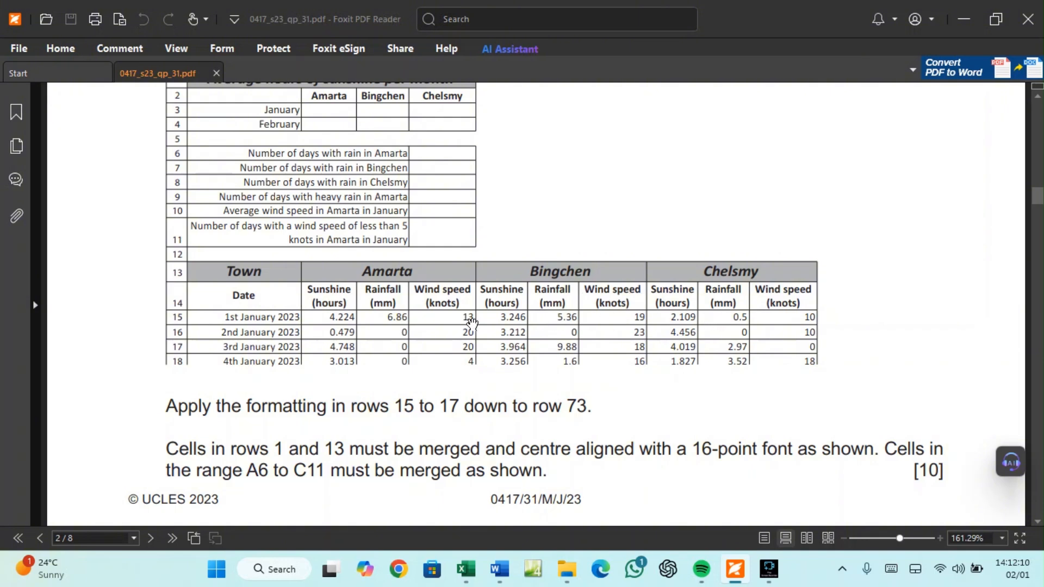
Widen column J, bottom-align the row 14 headers and middle-align Date in A14
left_click(466, 569)
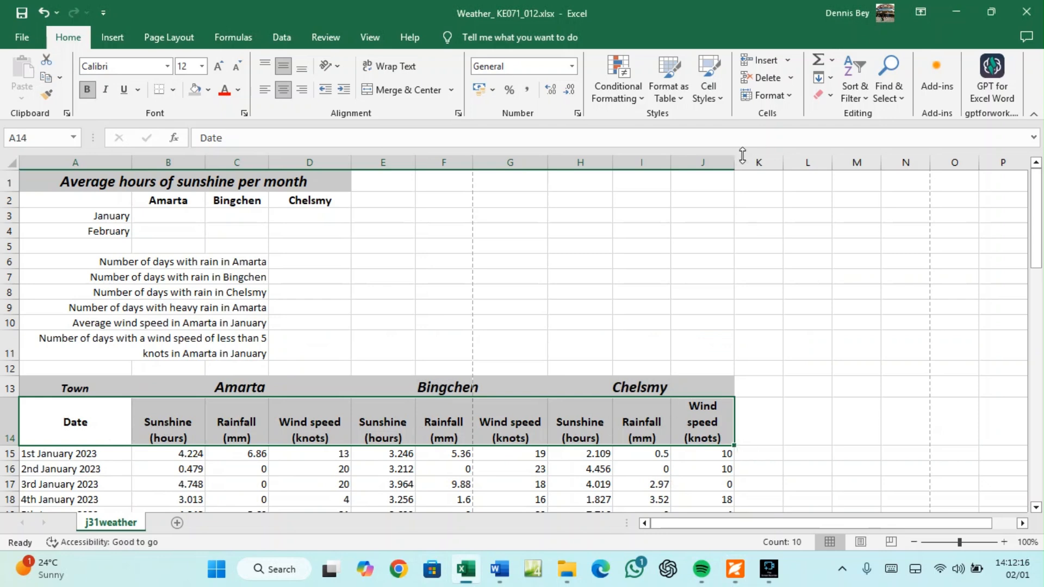
left_click_drag(735, 159, 753, 165)
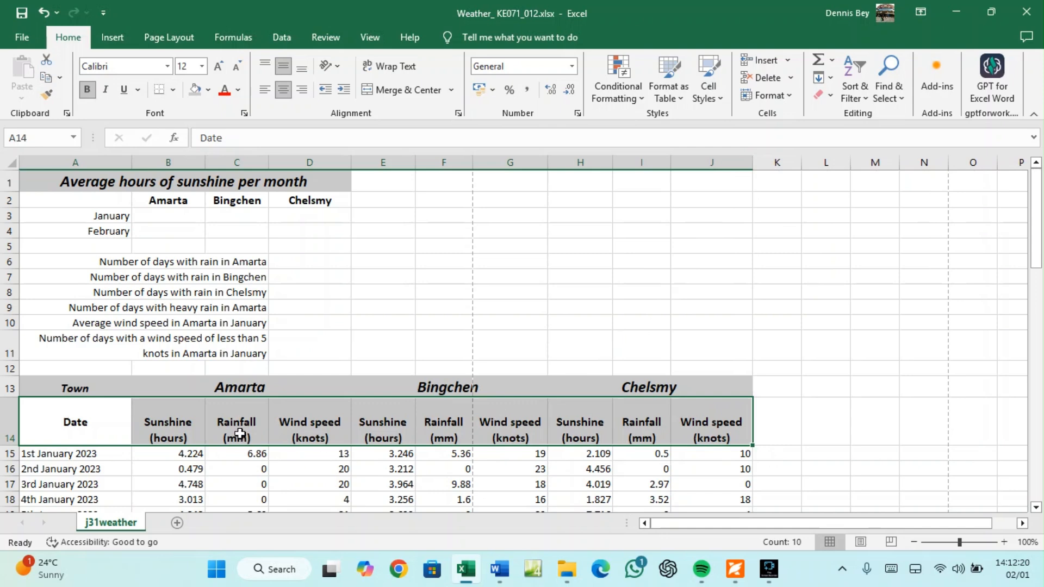
left_click(285, 66)
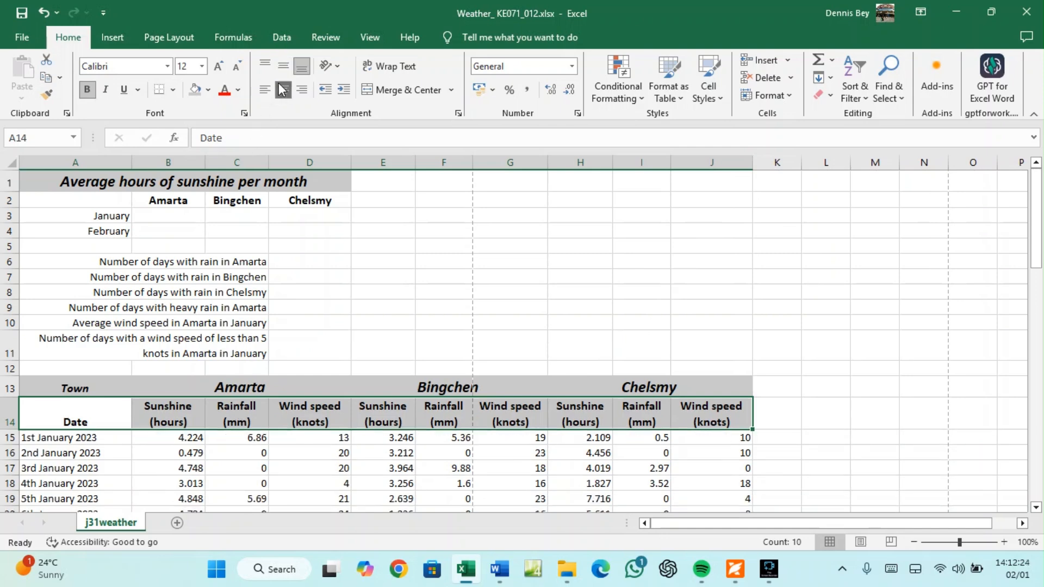
left_click(64, 420)
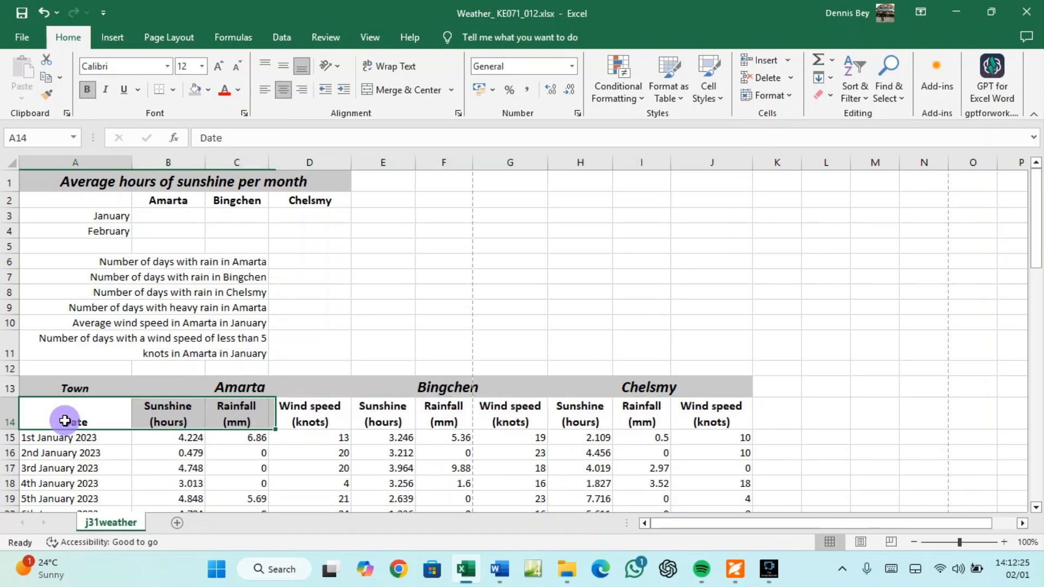
left_click(283, 66)
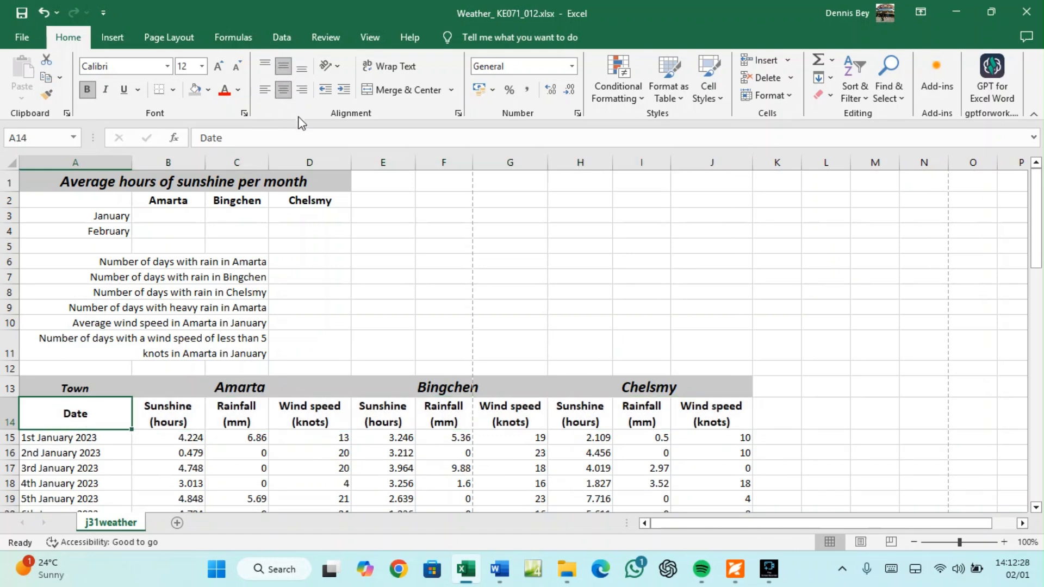
left_click(732, 570)
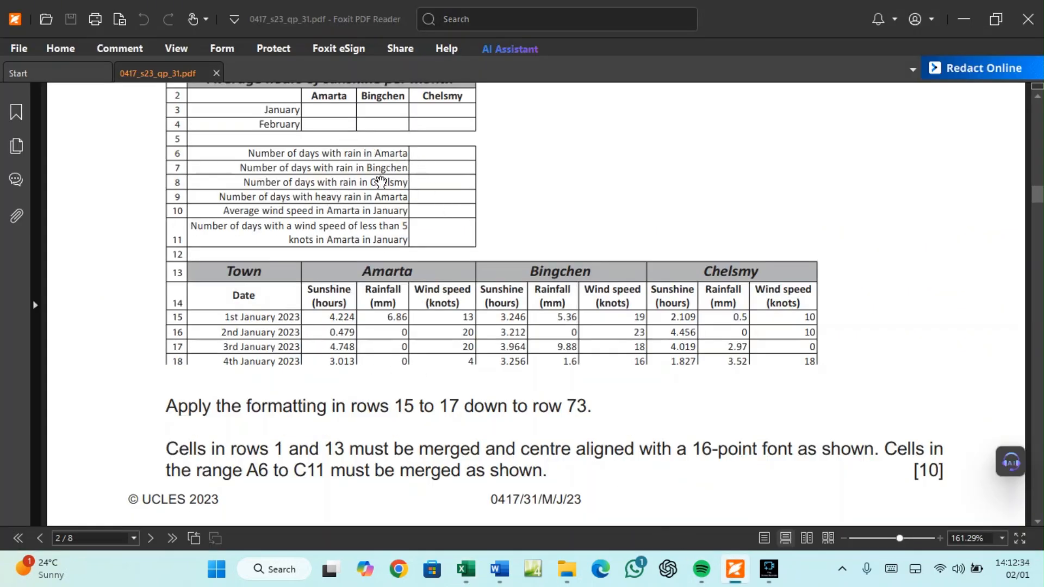
scroll(377, 177, "up", 3)
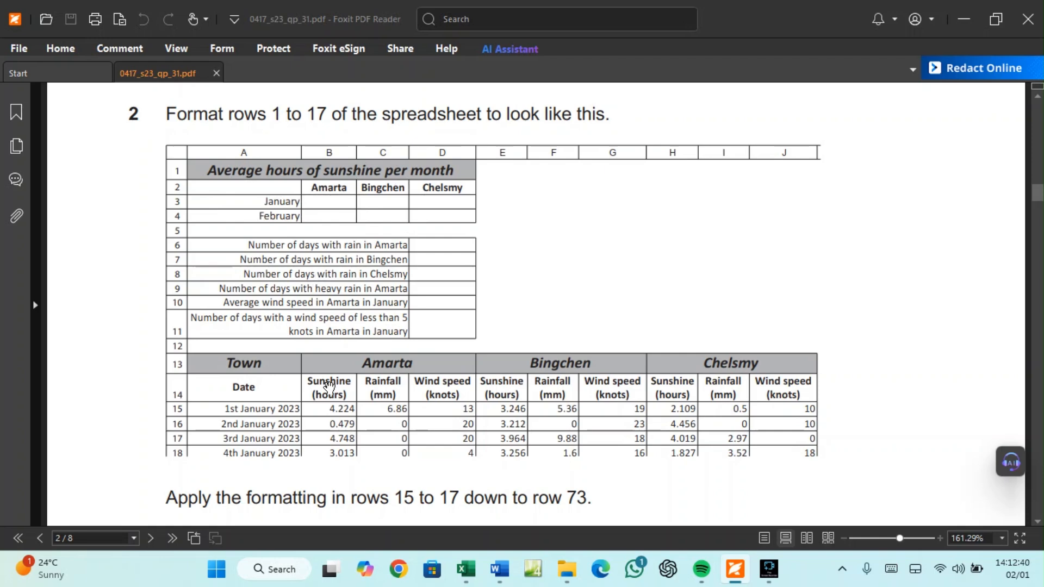
Give the title block A1:D2 Inside and Outline borders through Format Cells
left_click(466, 569)
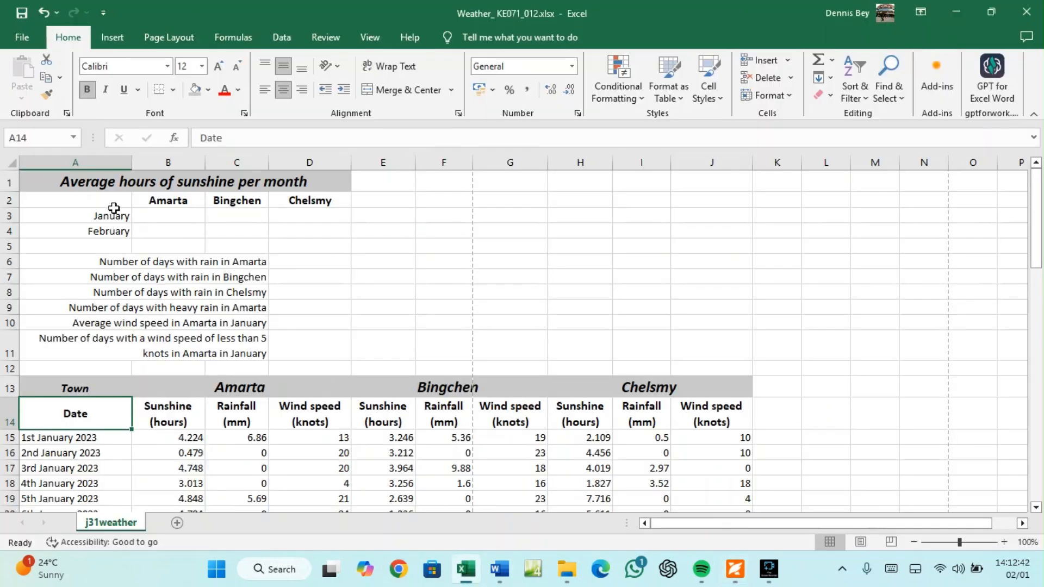
left_click_drag(63, 178, 254, 197)
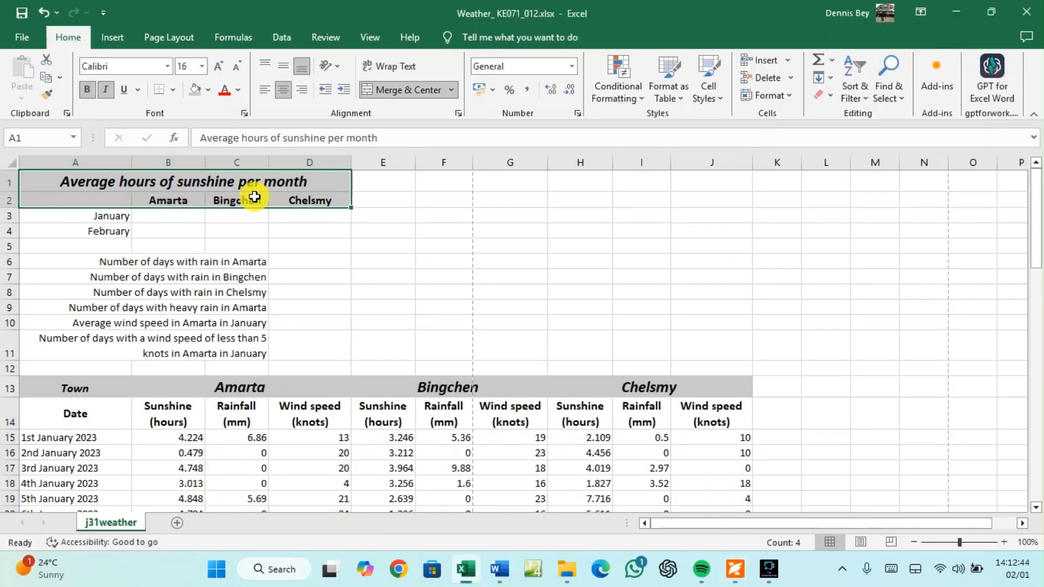
right_click(255, 197)
left_click(299, 461)
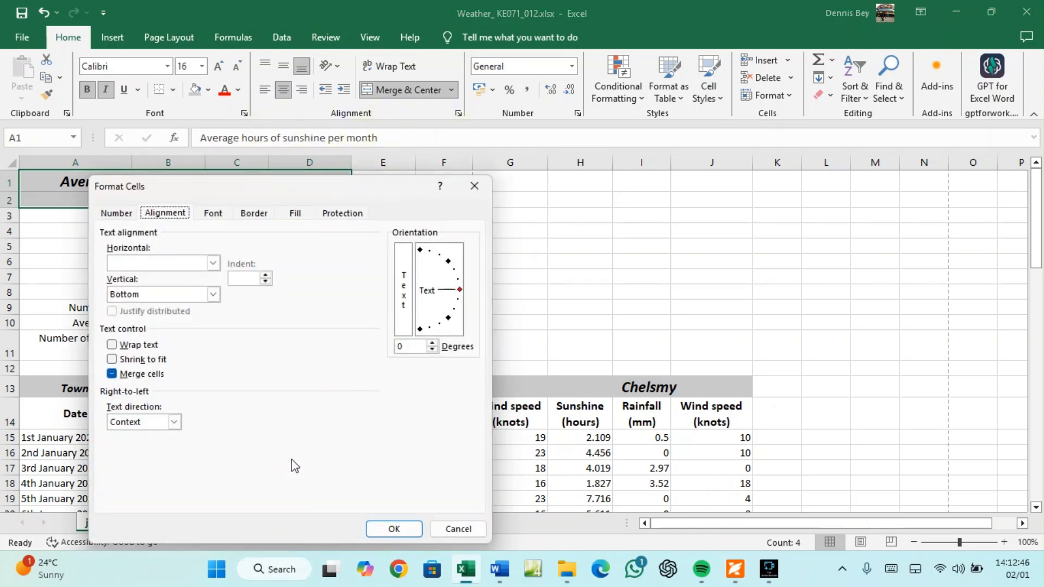
left_click(254, 212)
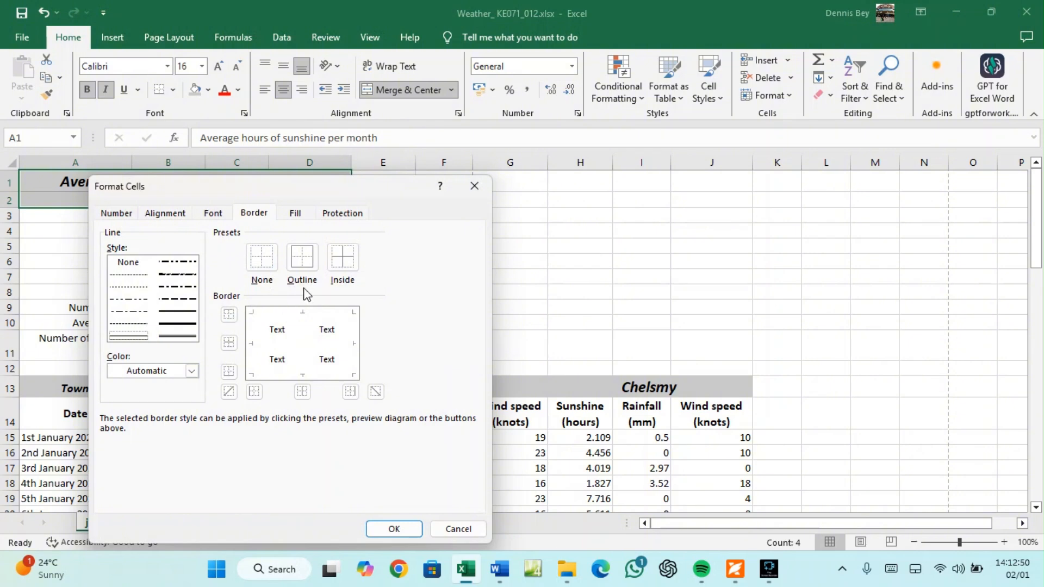
left_click(342, 257)
left_click(314, 264)
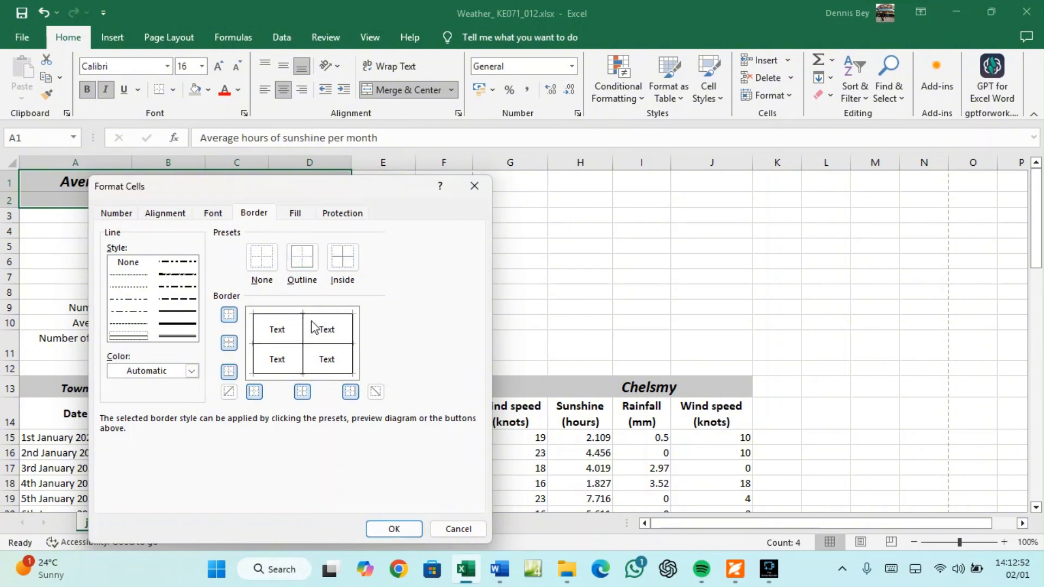
left_click(393, 529)
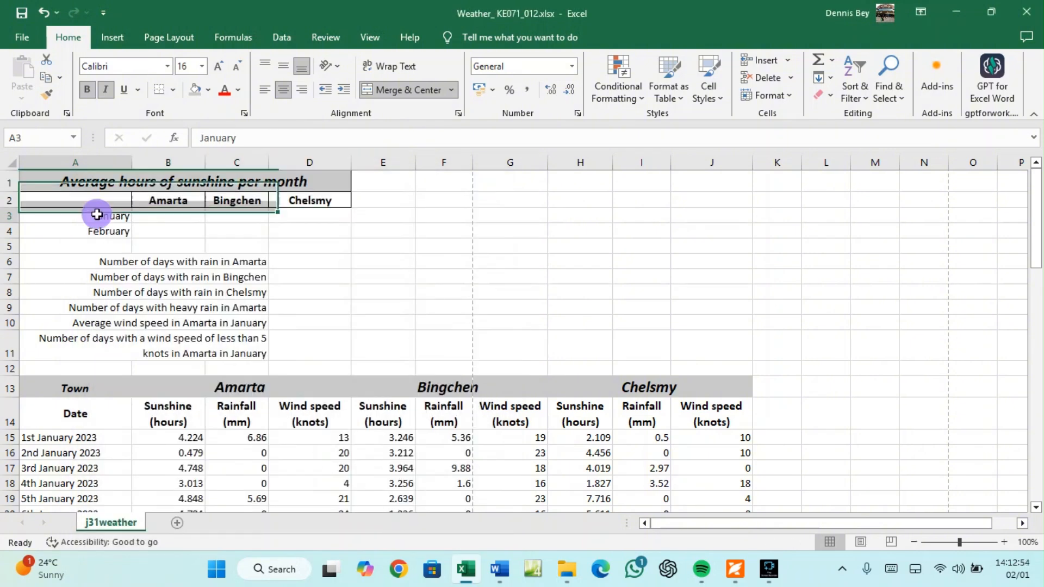
left_click_drag(93, 214, 98, 224)
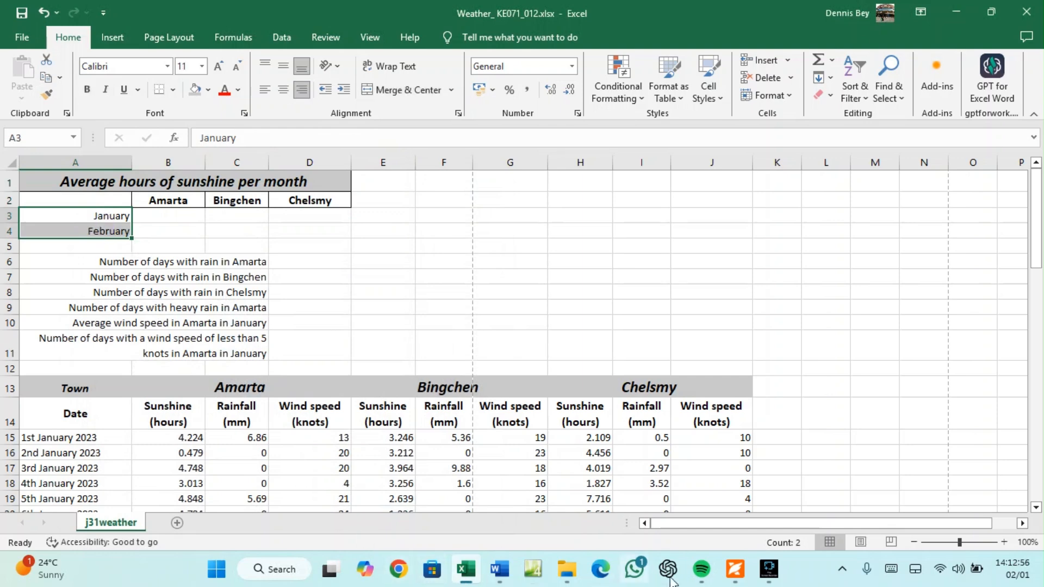
After comparing with the sample, give A3:D4 Inside and Outline borders via Format Cells
left_click(735, 569)
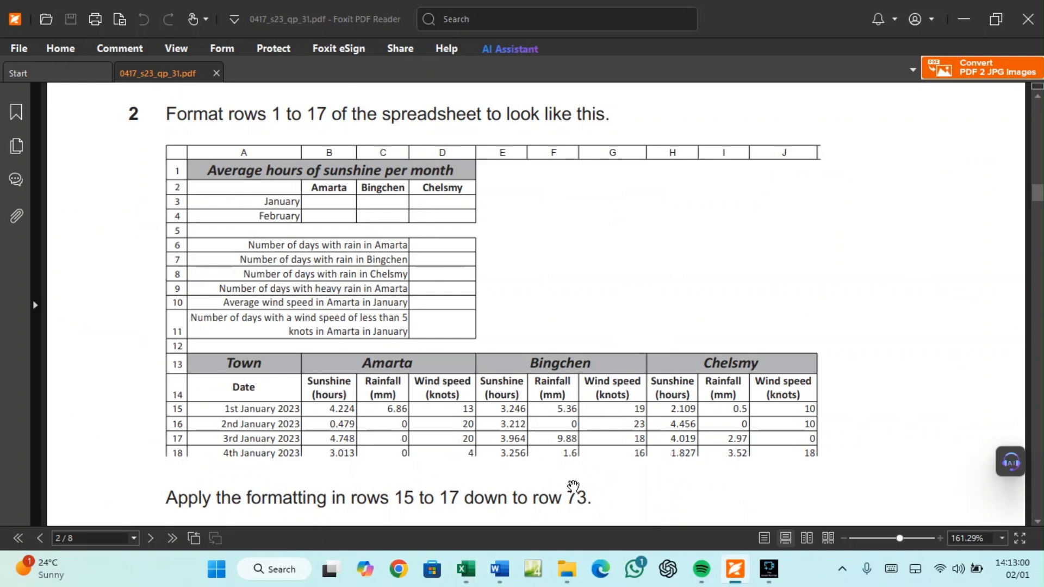
left_click(466, 569)
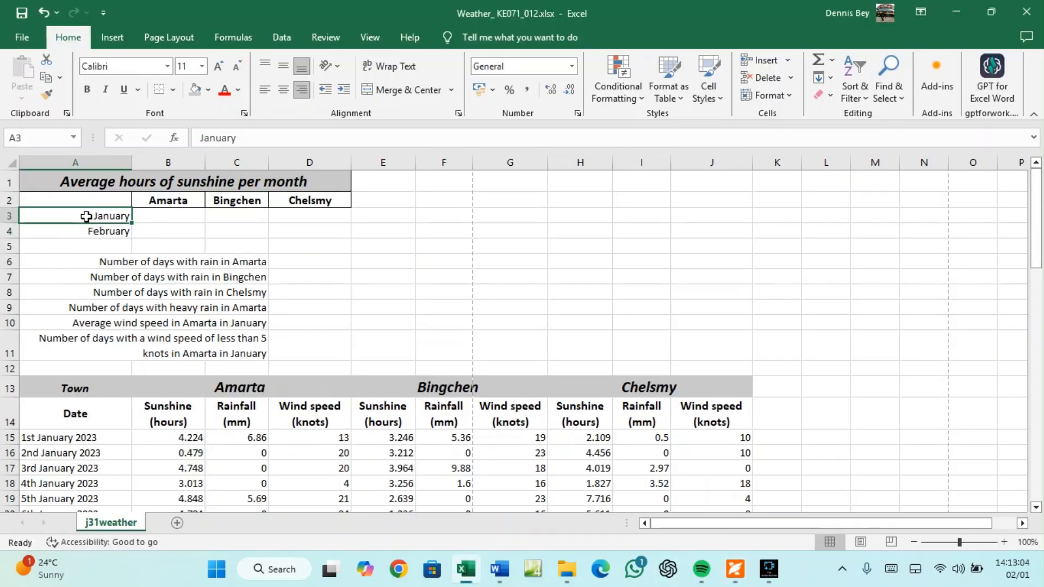
left_click_drag(86, 216, 313, 232)
right_click(313, 232)
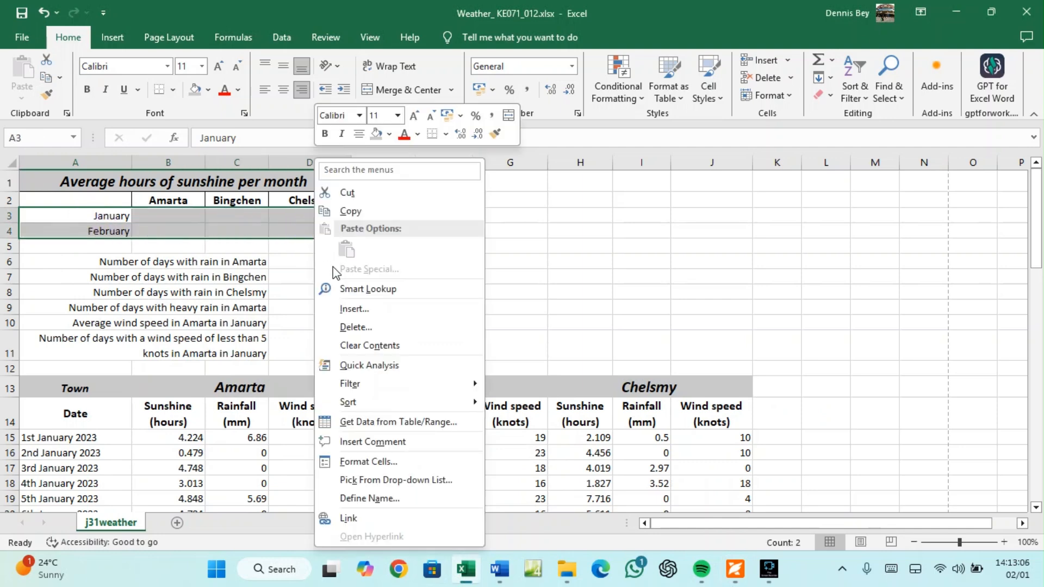
left_click(373, 460)
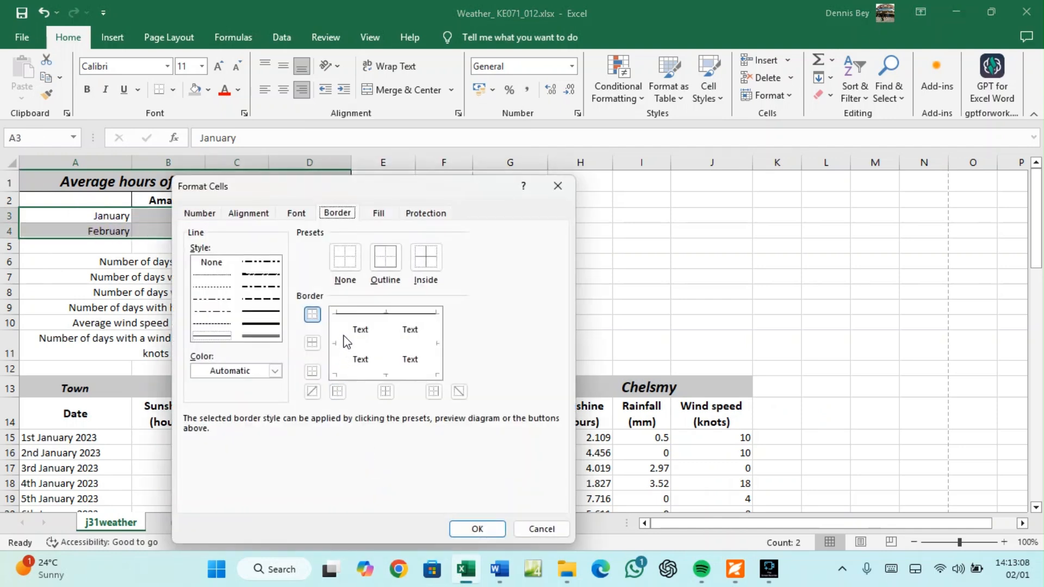
left_click(428, 261)
left_click(387, 260)
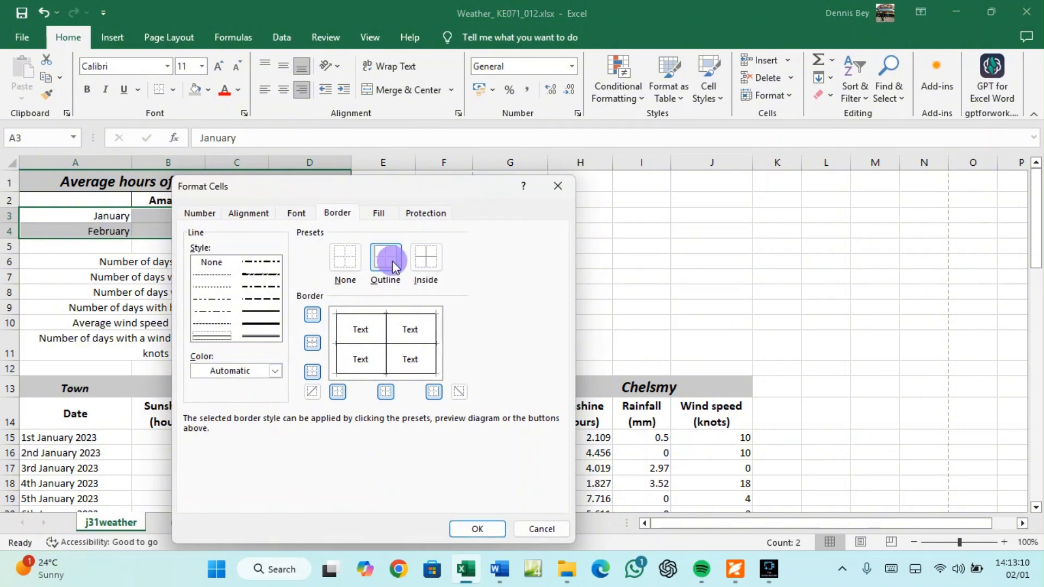
left_click(485, 533)
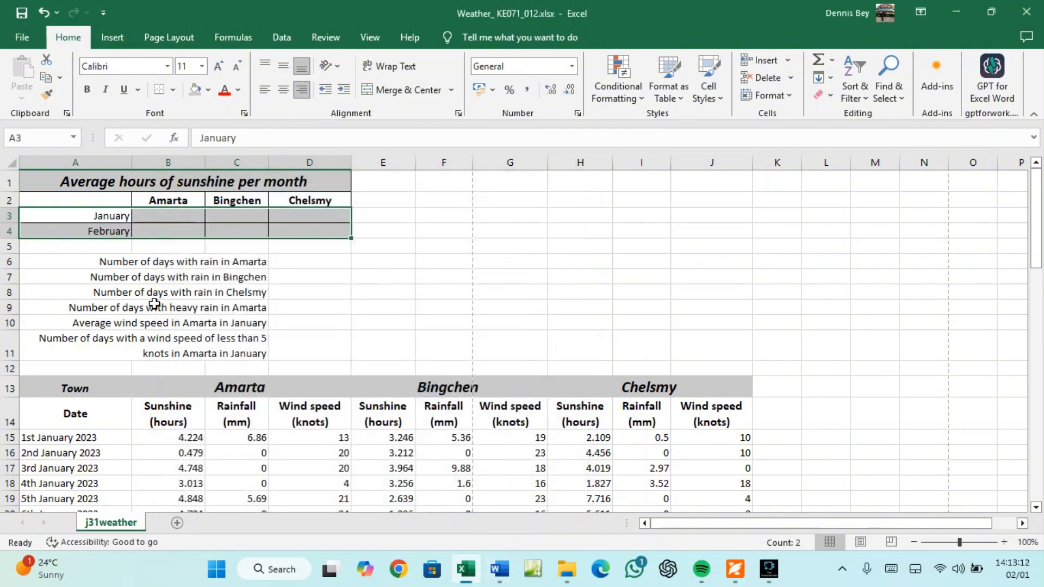
Apply All Borders from the Borders dropdown to the question block A6:D11
left_click_drag(107, 261, 292, 343)
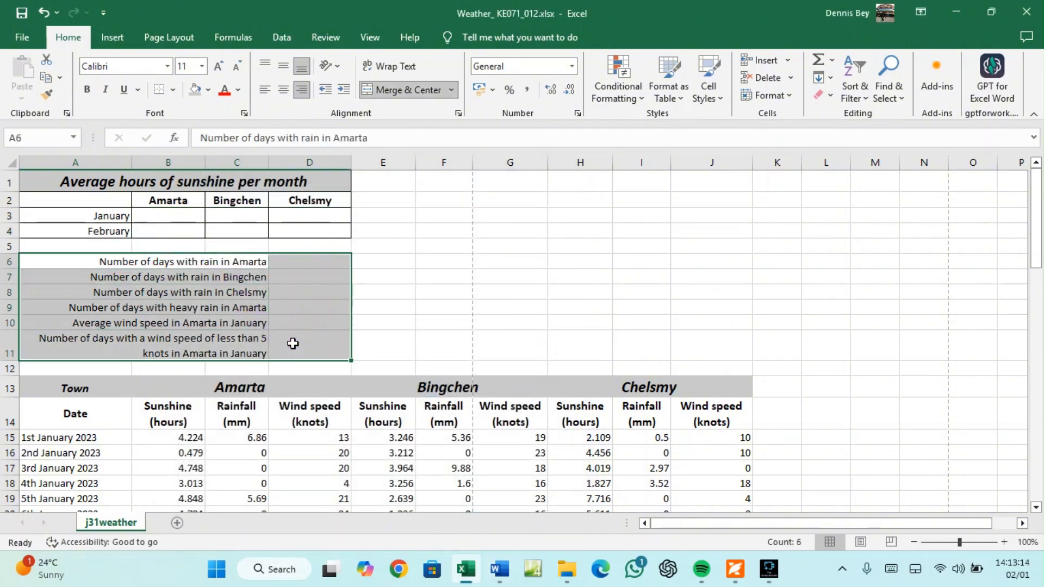
right_click(244, 330)
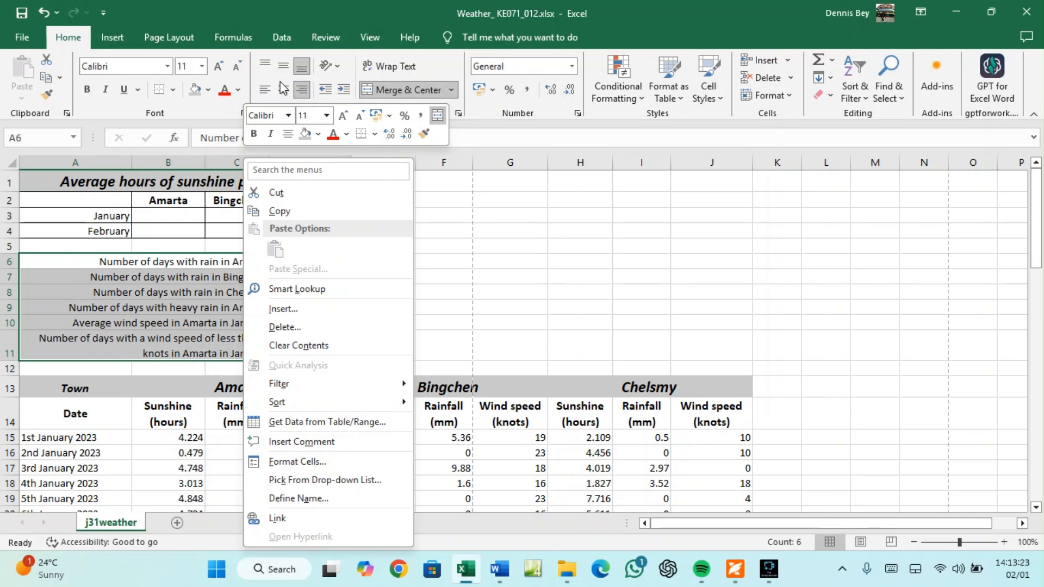
left_click(171, 89)
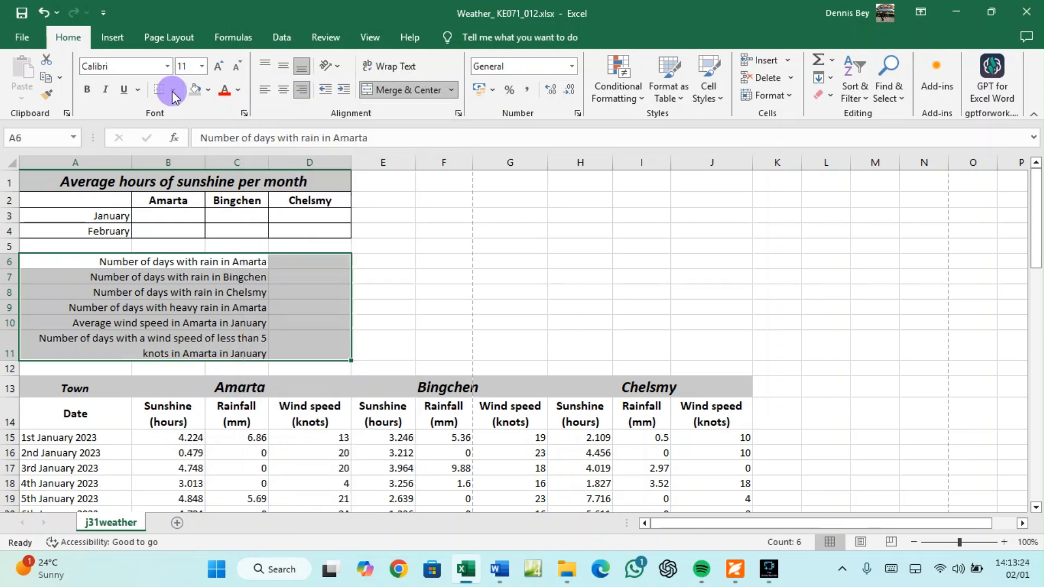
left_click(171, 90)
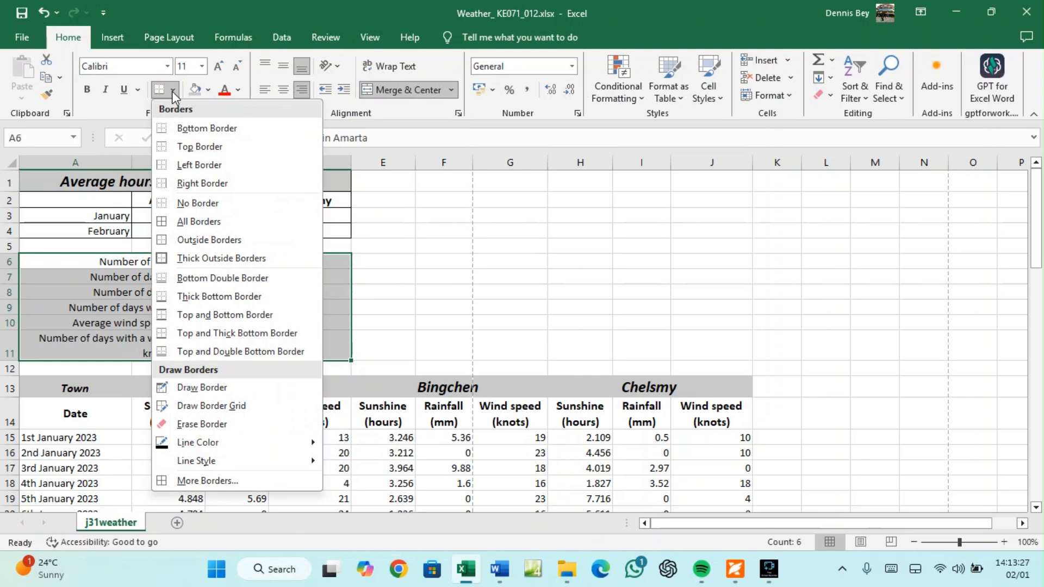
left_click(209, 239)
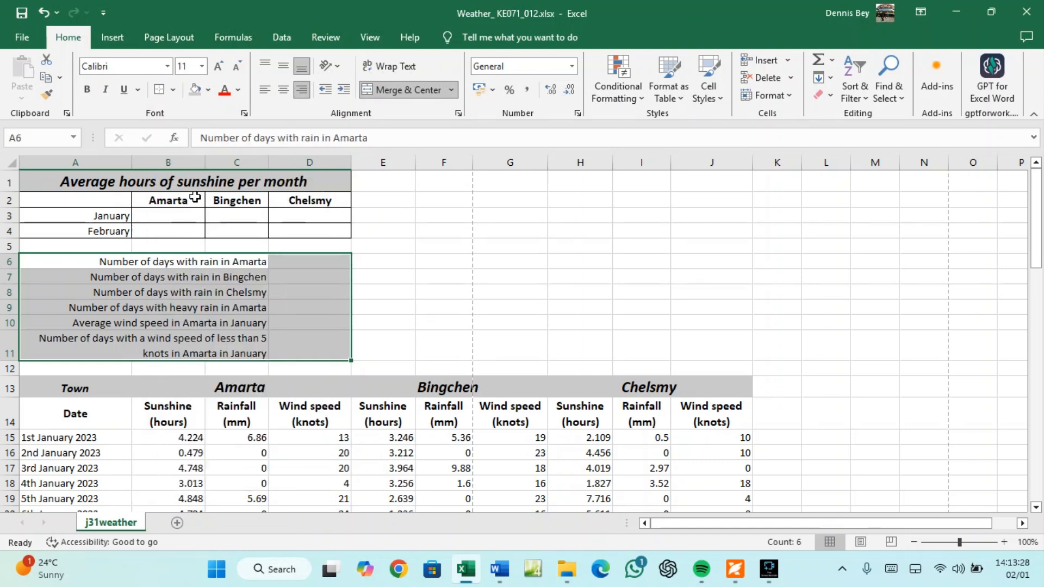
left_click(173, 89)
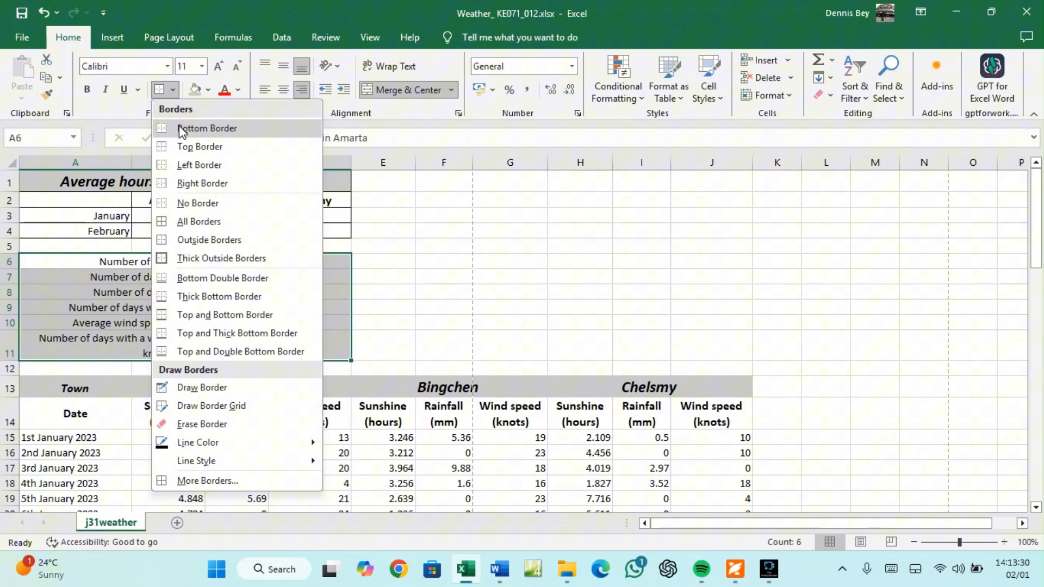
left_click(188, 221)
left_click(435, 280)
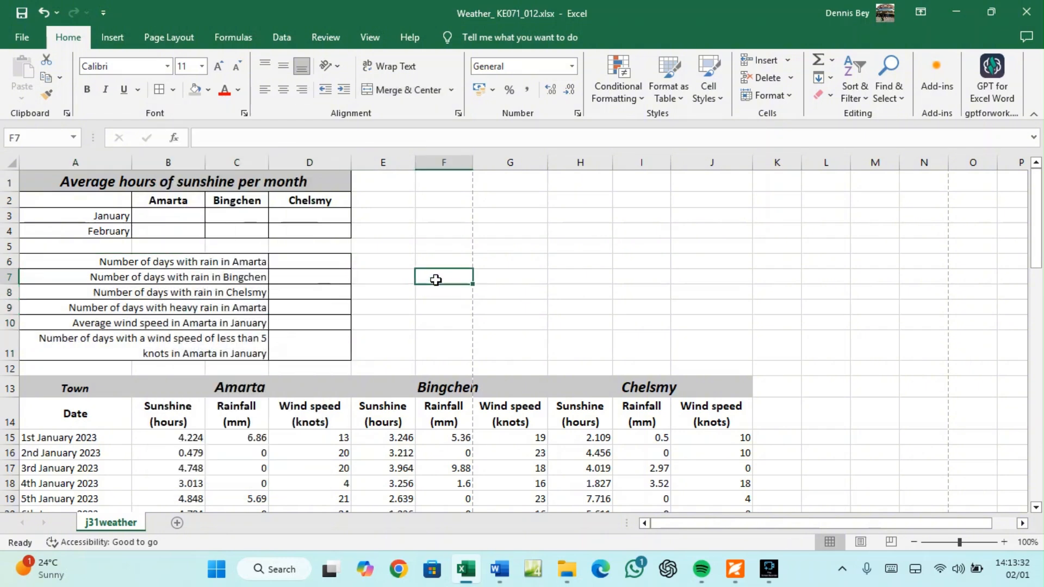
scroll(385, 329, "down", 2)
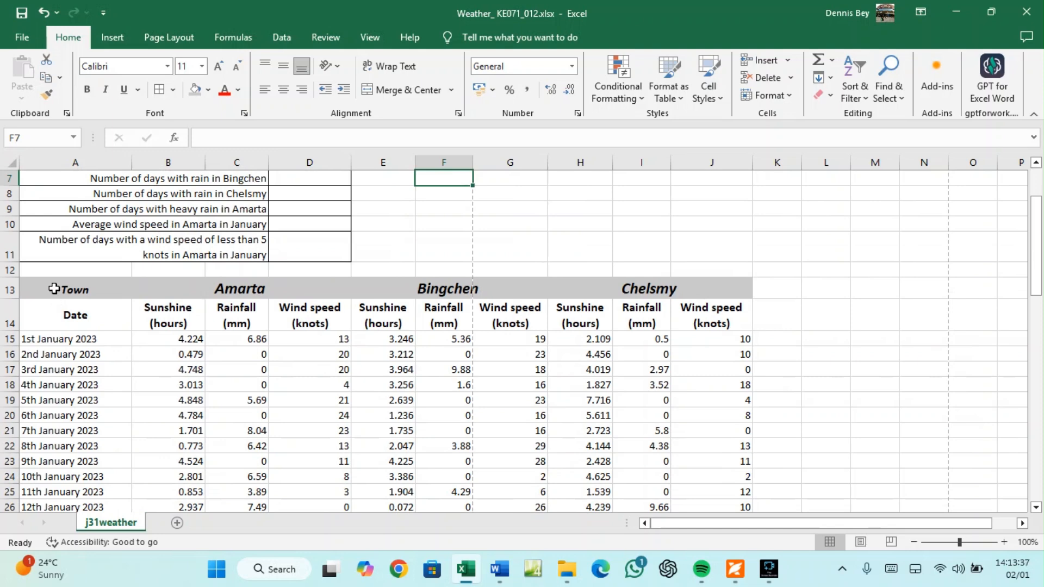
left_click(735, 569)
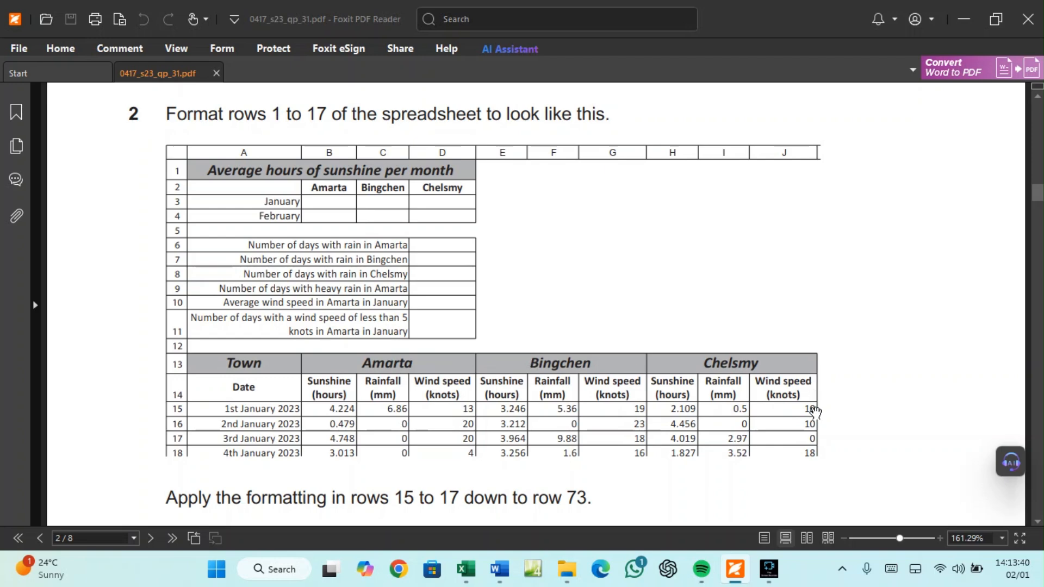
mouse_move(717, 581)
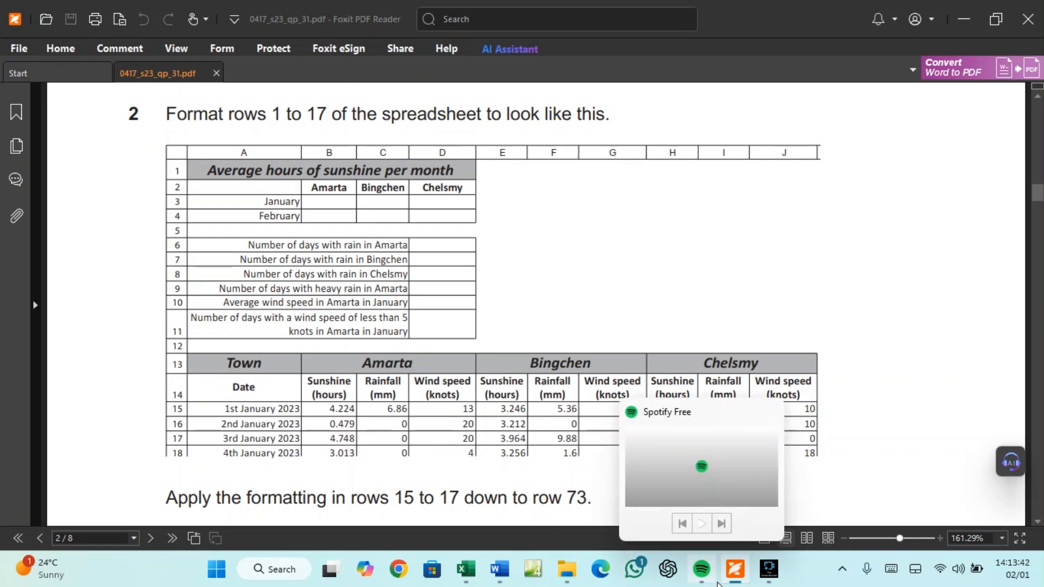
mouse_move(506, 579)
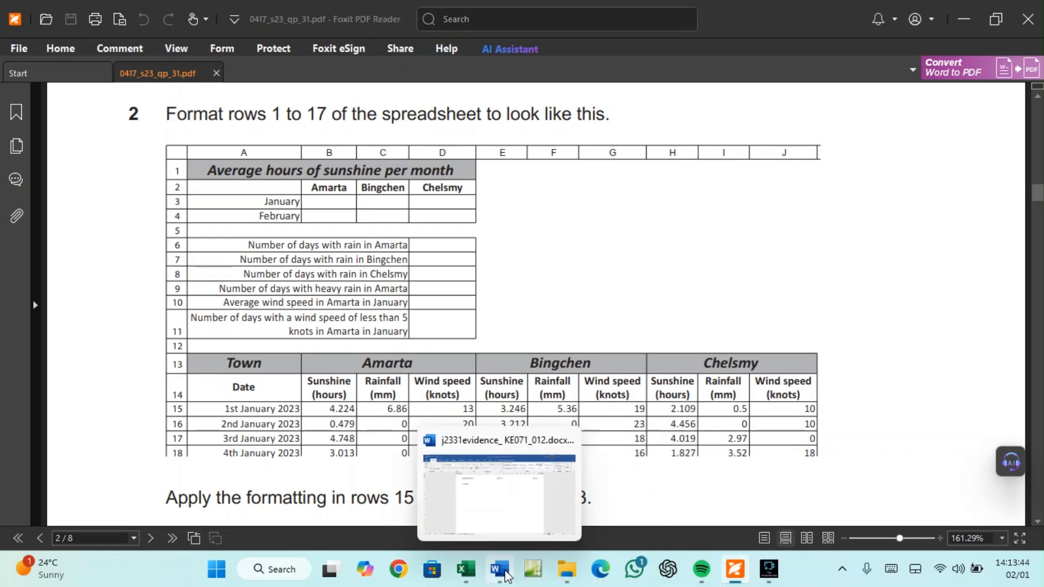
left_click(466, 570)
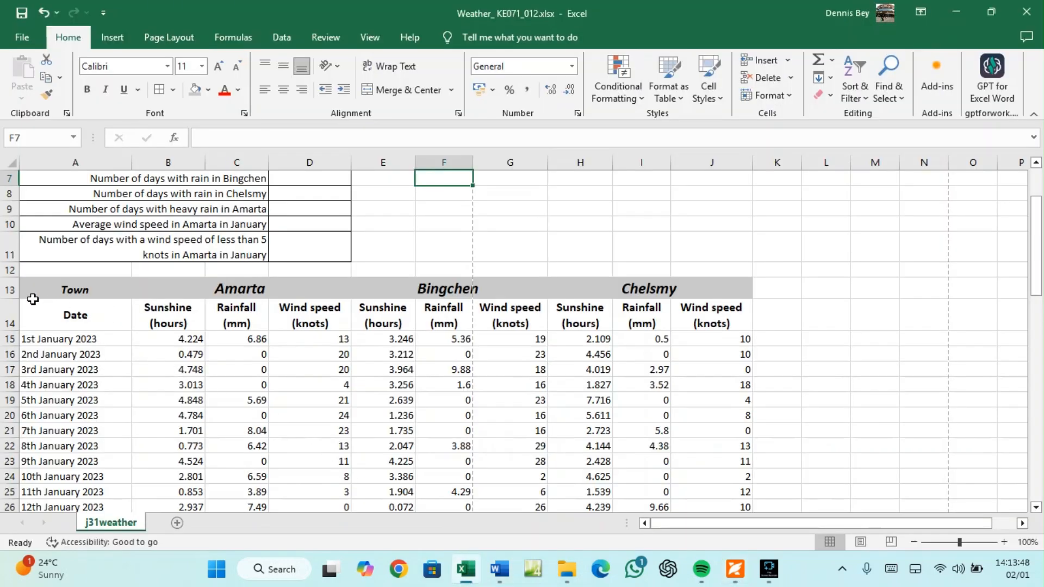
Select the table A13:J73 from the keyboard and apply All Borders
left_click(50, 285)
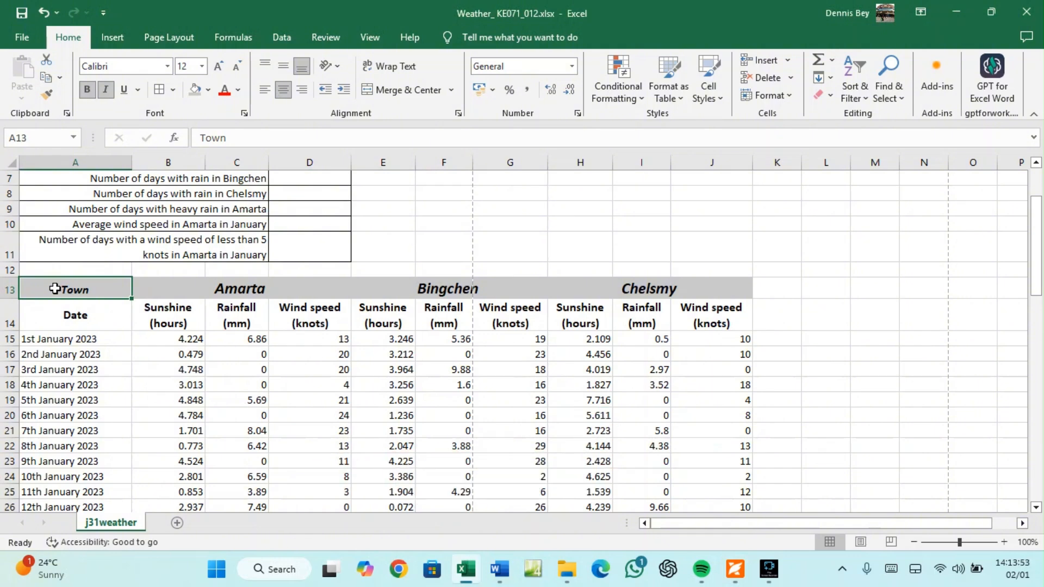
key("shift+Right")
key("shift+Right")
key("shift+Right")
key("shift+Right")
key("shift+Right")
key("shift+Right")
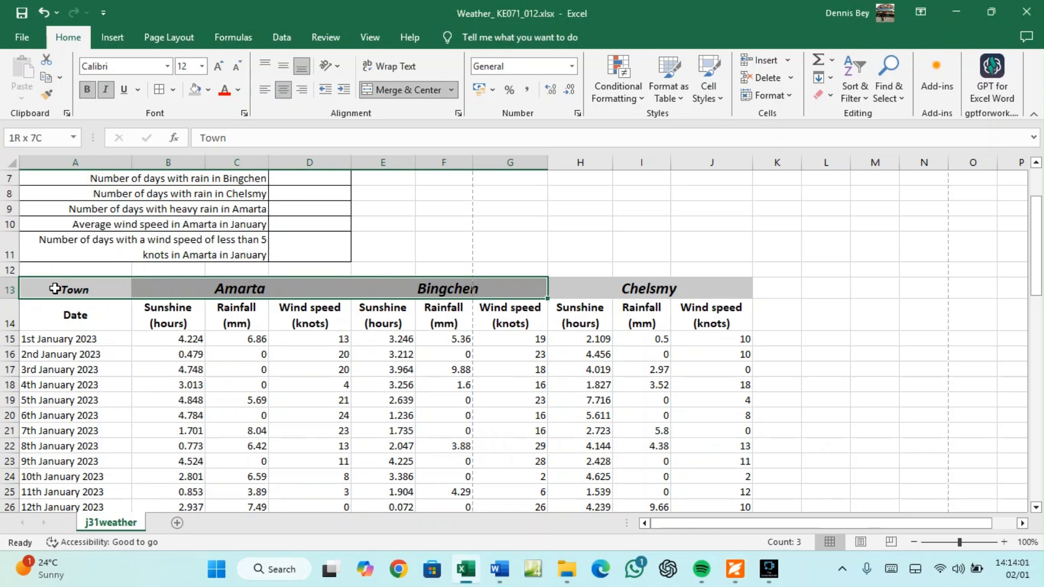
key("shift+Right")
key("shift+Right")
key("shift+Right")
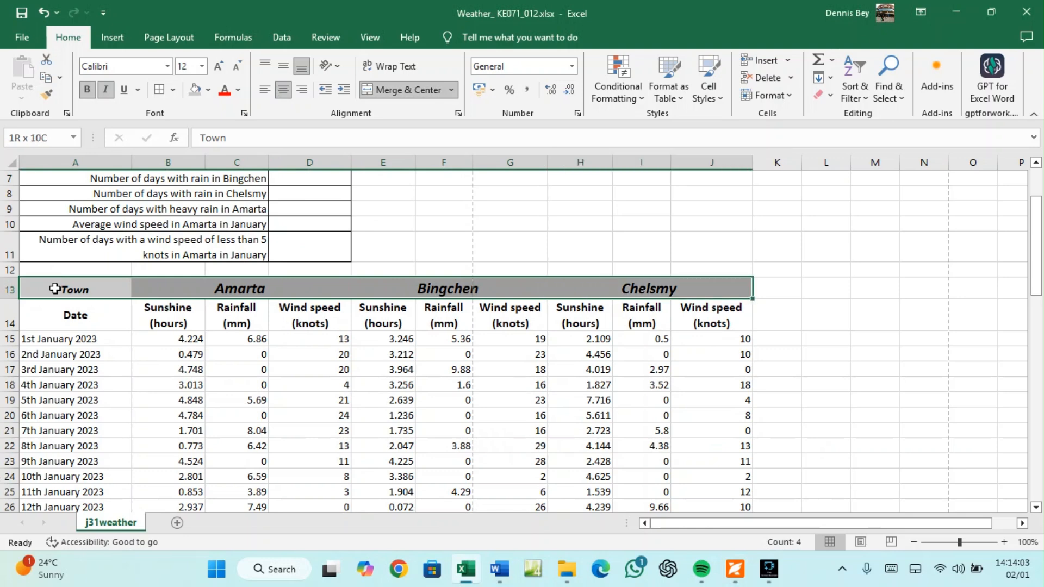
key("ctrl+shift+Down")
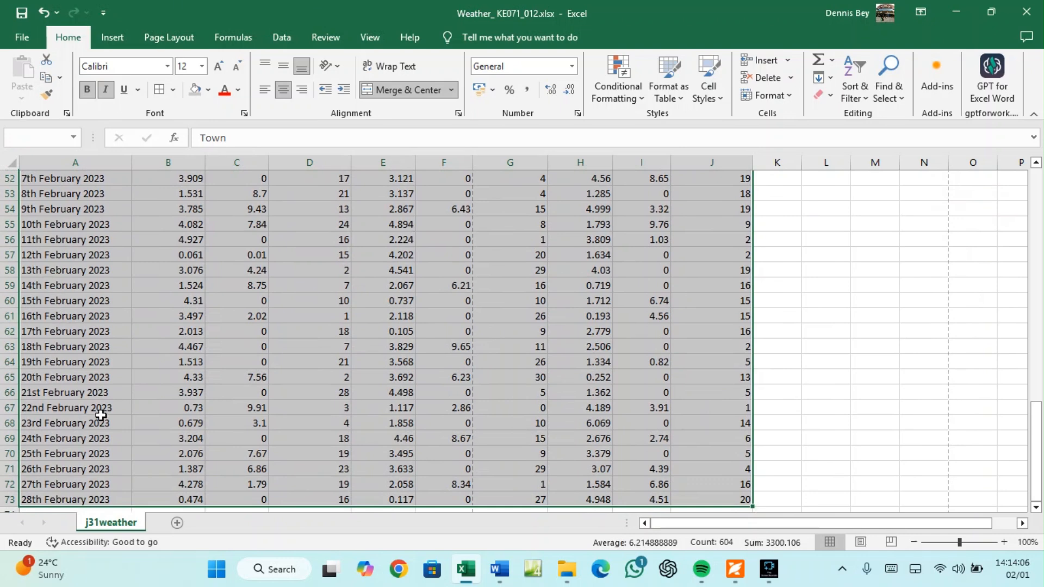
left_click(160, 89)
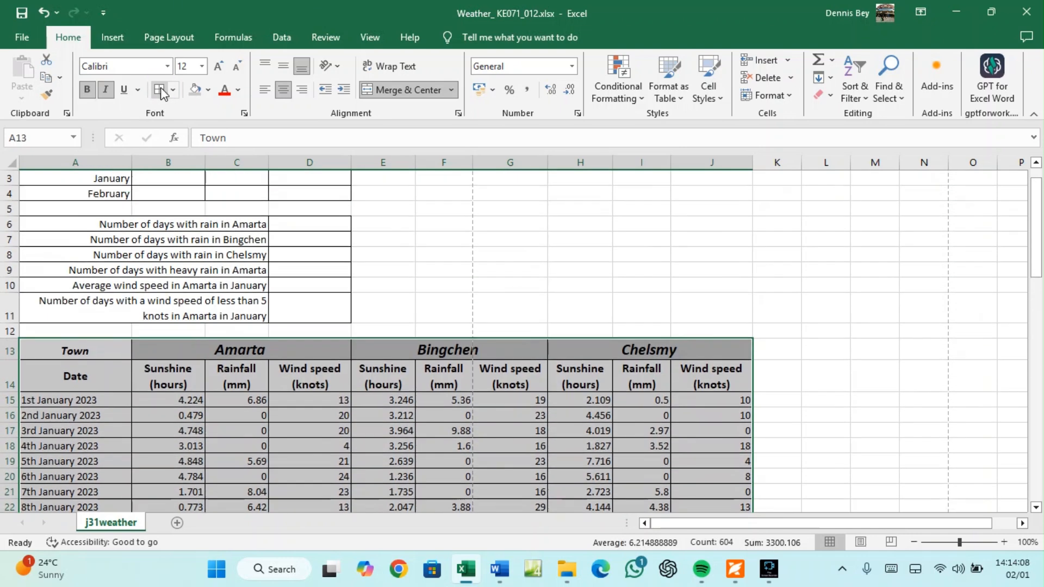
left_click(433, 403)
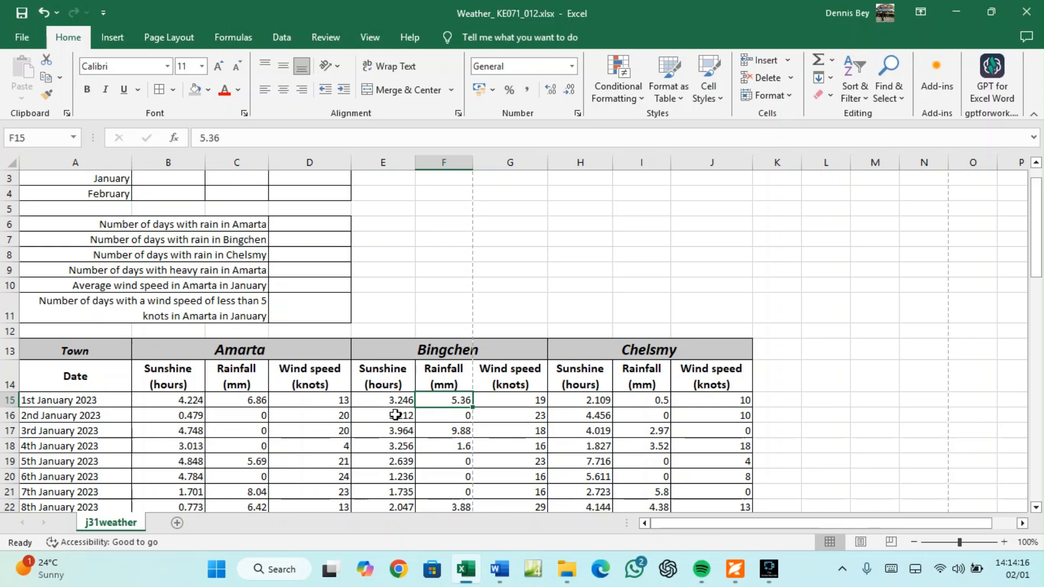
Review the exam paper's rule that rows 1 and 13 are merged at 16 point
left_click(735, 569)
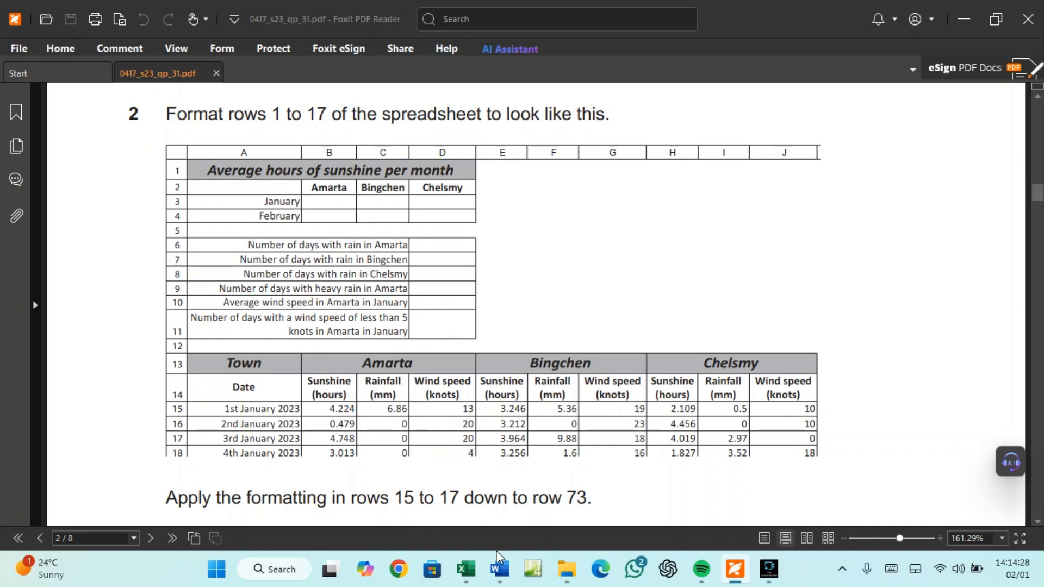
left_click(466, 575)
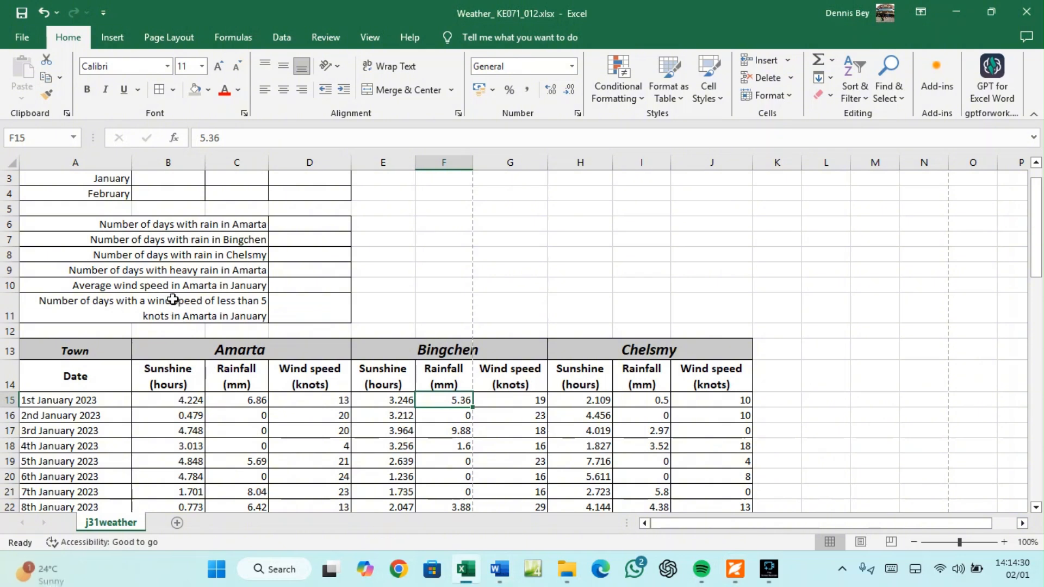
scroll(184, 316, "up", 1)
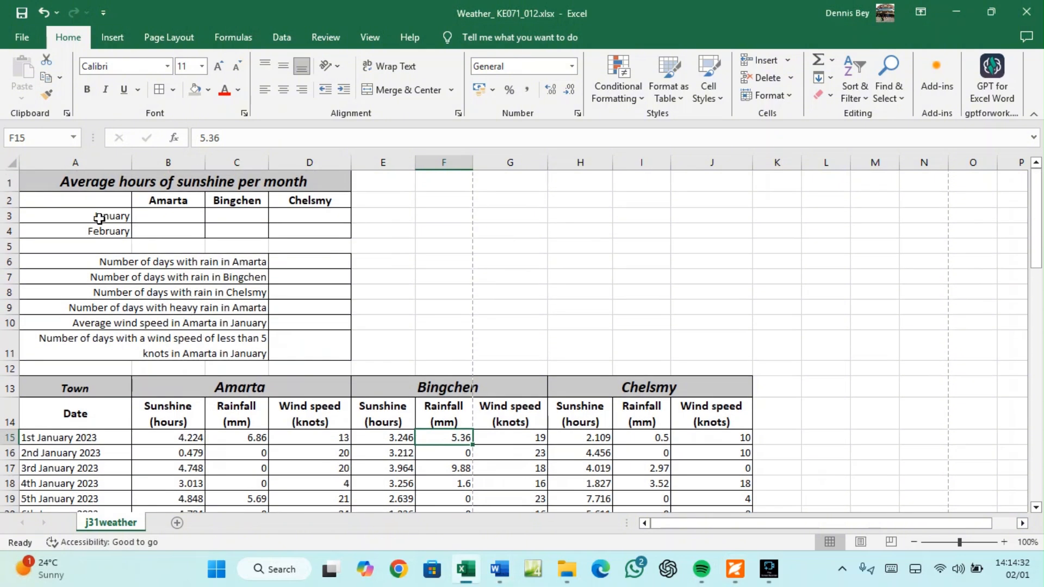
left_click(734, 572)
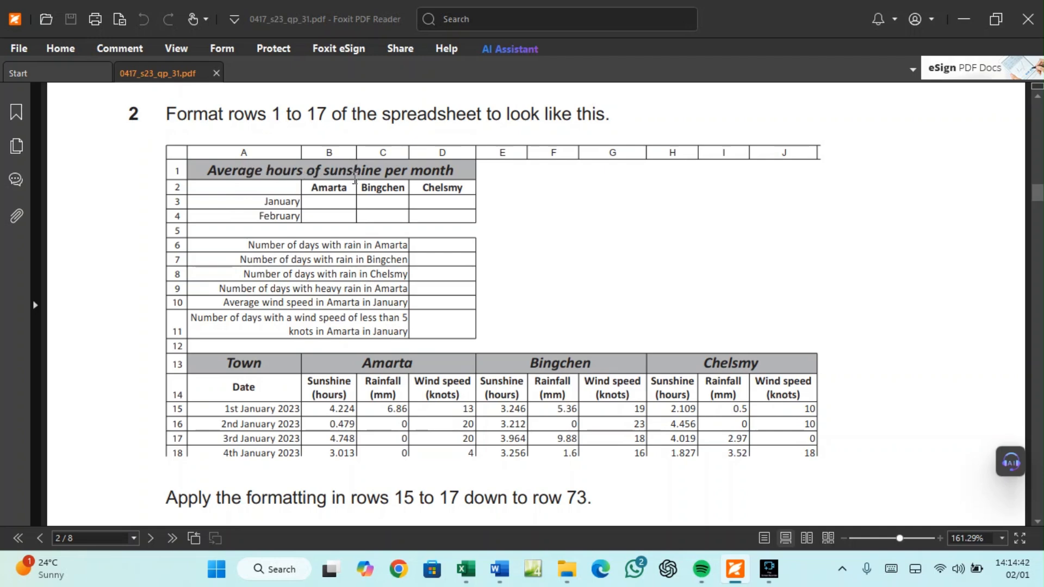
scroll(354, 288, "down", 3)
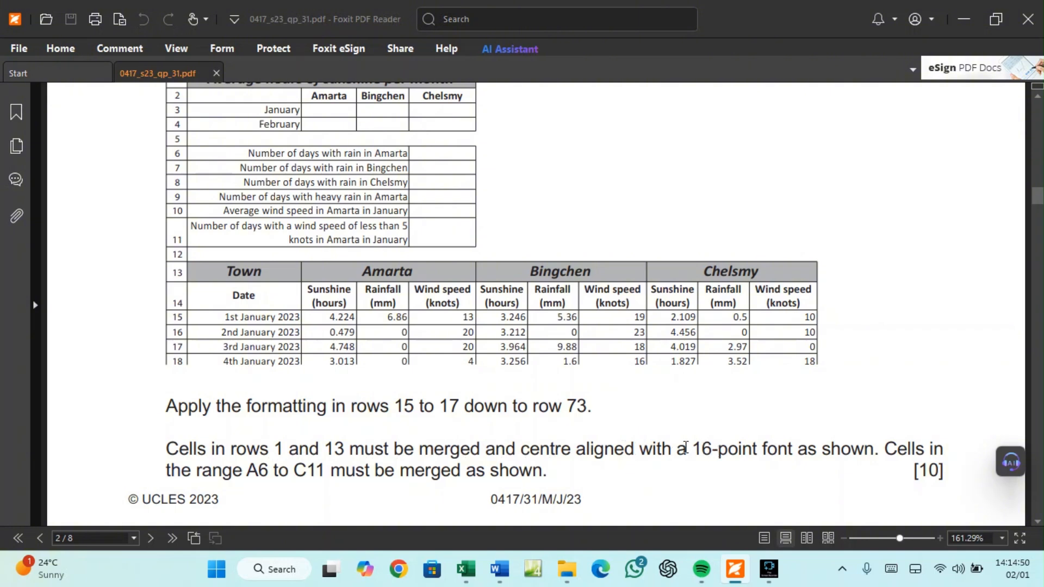
scroll(504, 451, "up", 1)
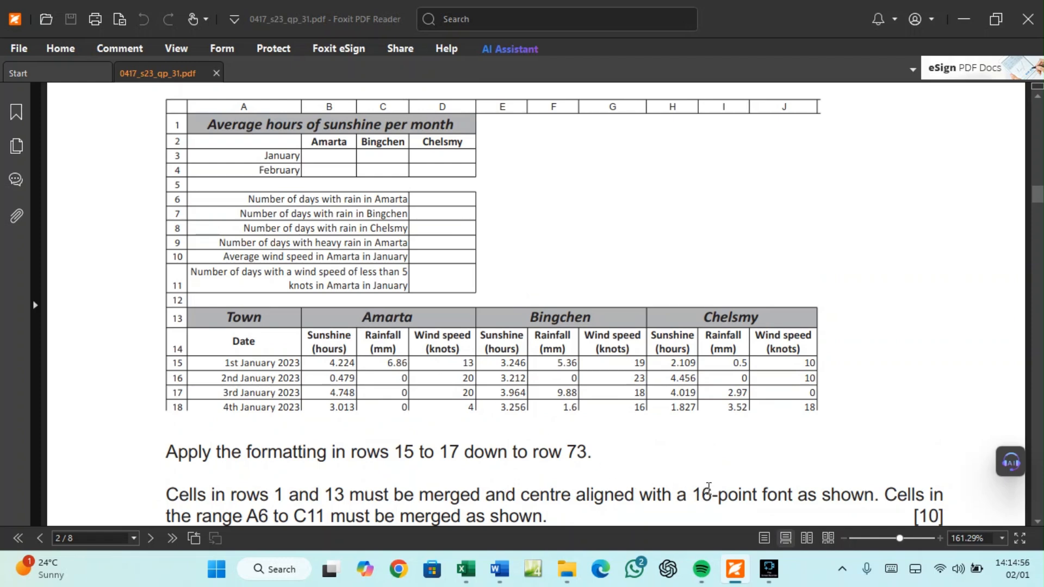
Enlarge the A13:J13 headings (Town, Amarta, Bingchen, Chelsmy) to 16 point, then compare with the exam sample
left_click(465, 577)
left_click(57, 188)
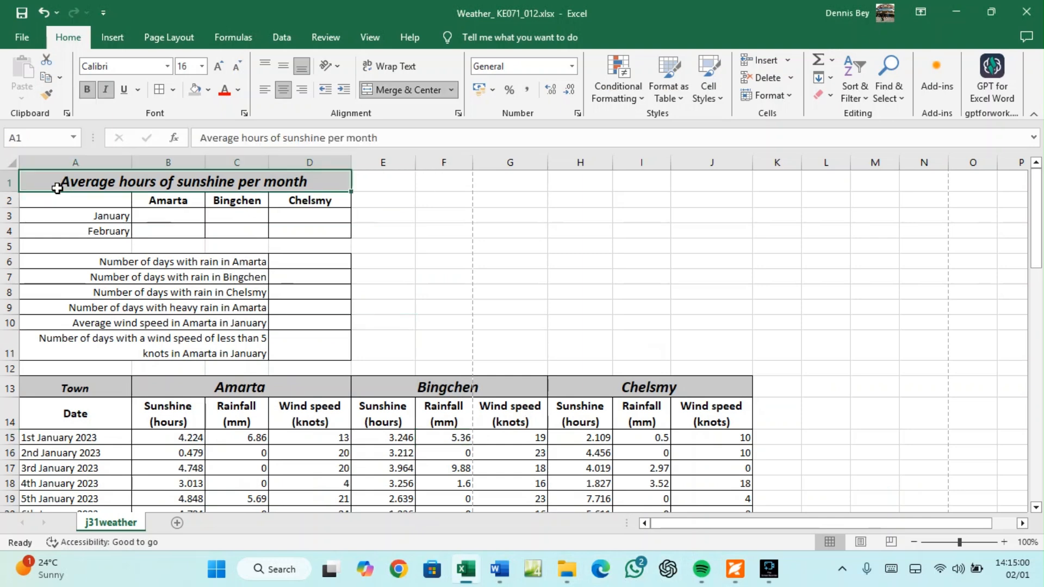
left_click(77, 387)
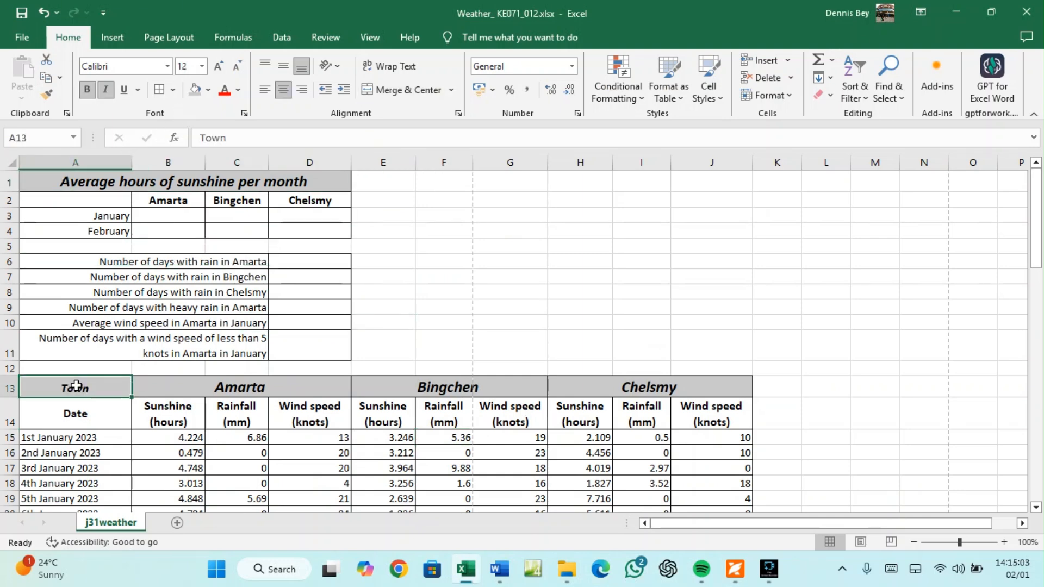
left_click_drag(76, 387, 599, 389)
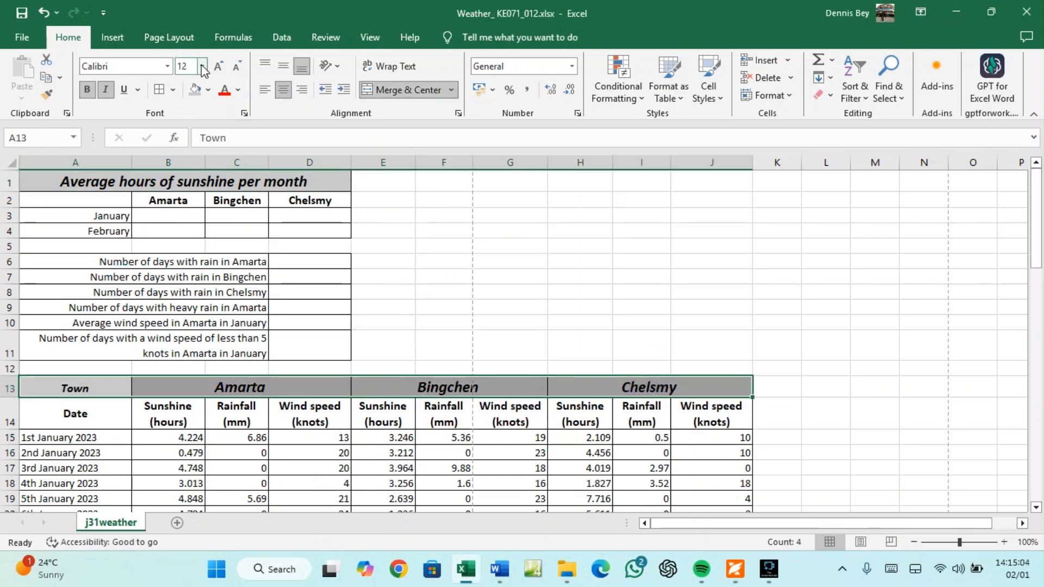
left_click(218, 66)
left_click(218, 68)
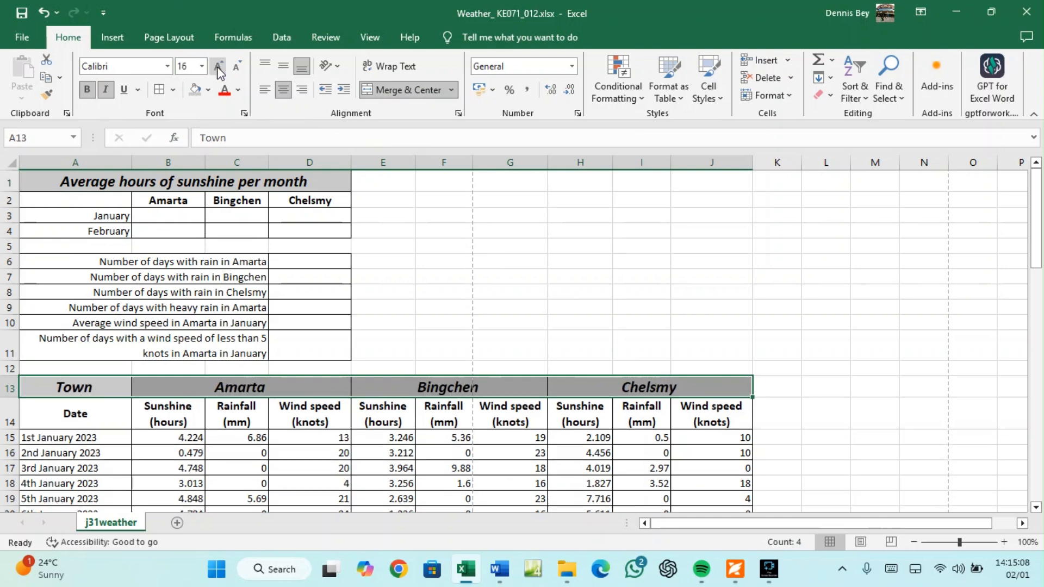
left_click(735, 569)
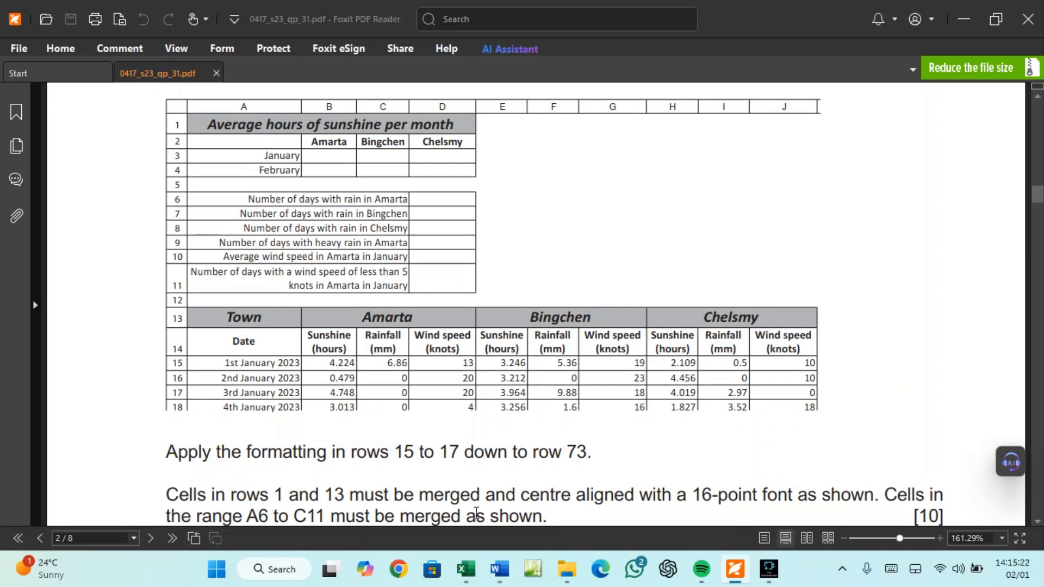
Check the merged label cell A6 in the weather workbook
scroll(482, 416, "down", 1)
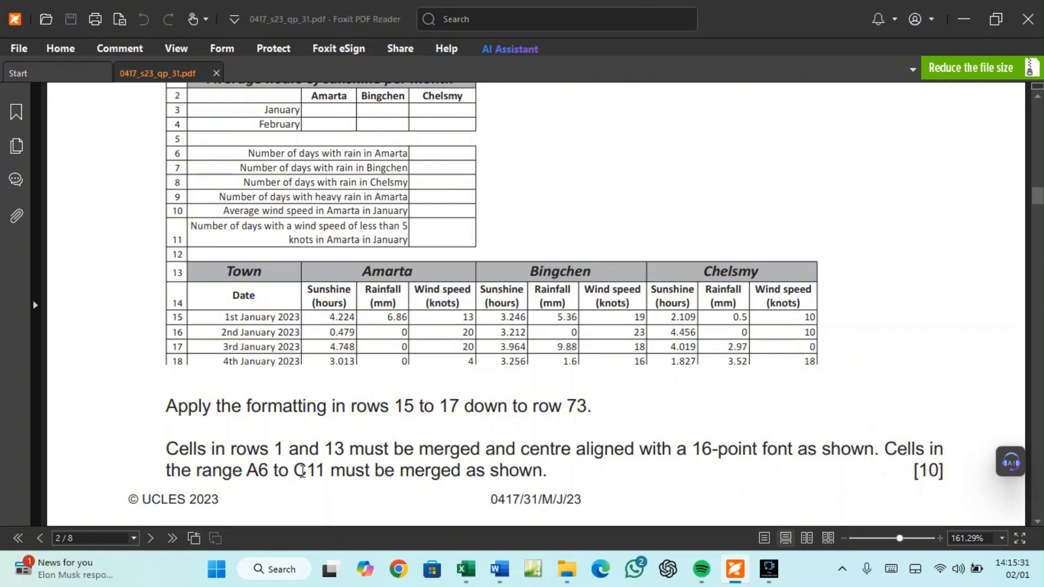
left_click(466, 569)
left_click(65, 264)
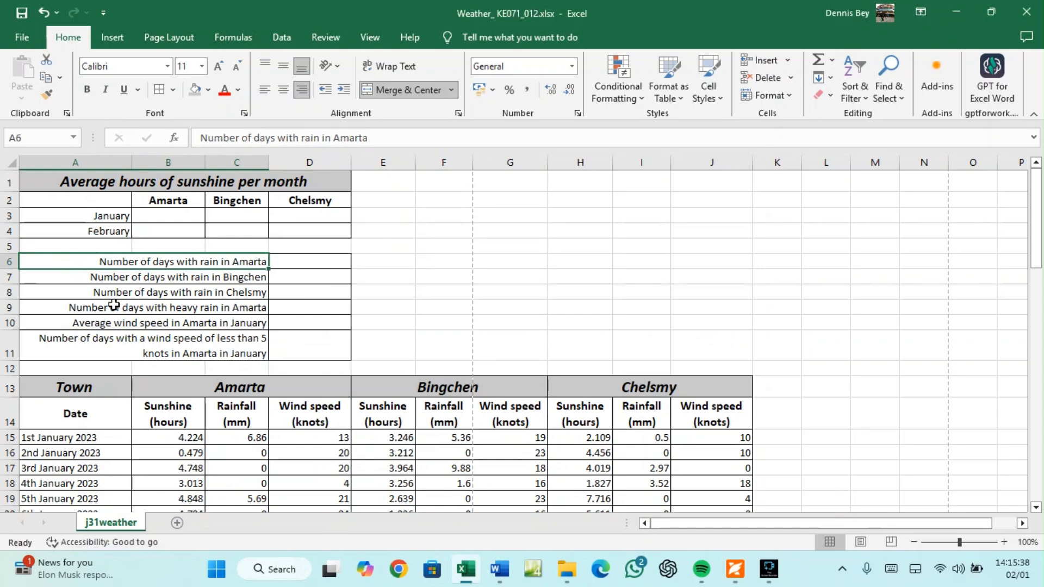
scroll(268, 364, "down", 11)
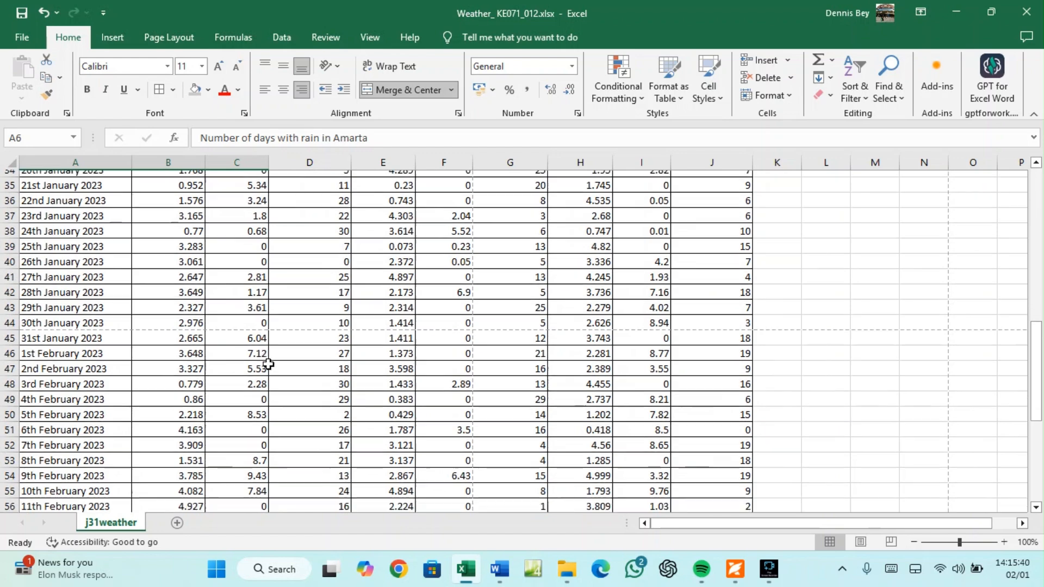
scroll(268, 364, "down", 2)
Scroll the exam paper to page 3, question 3 on printing the spreadsheet values
left_click(736, 570)
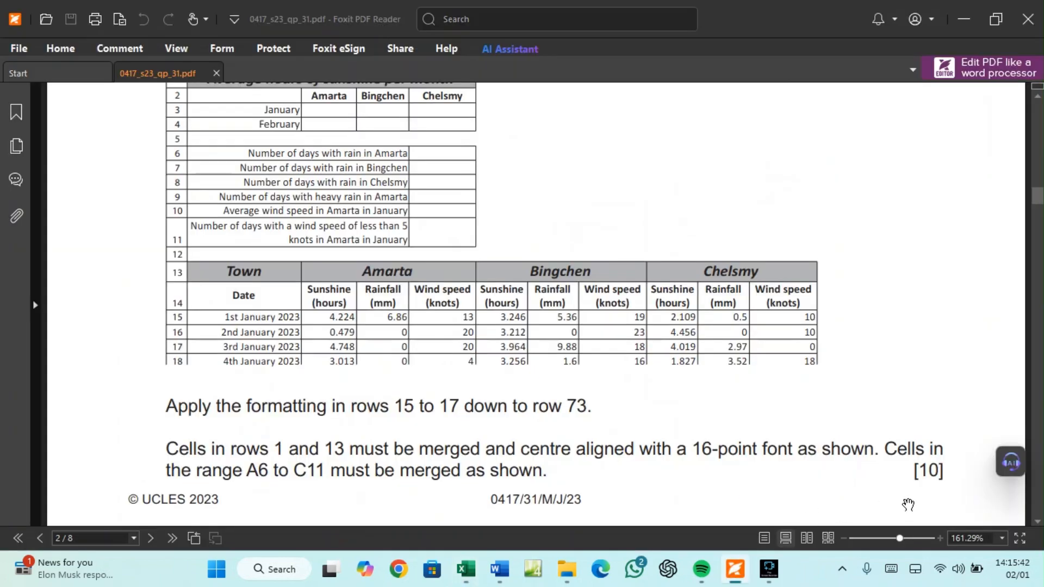
scroll(927, 483, "down", 5)
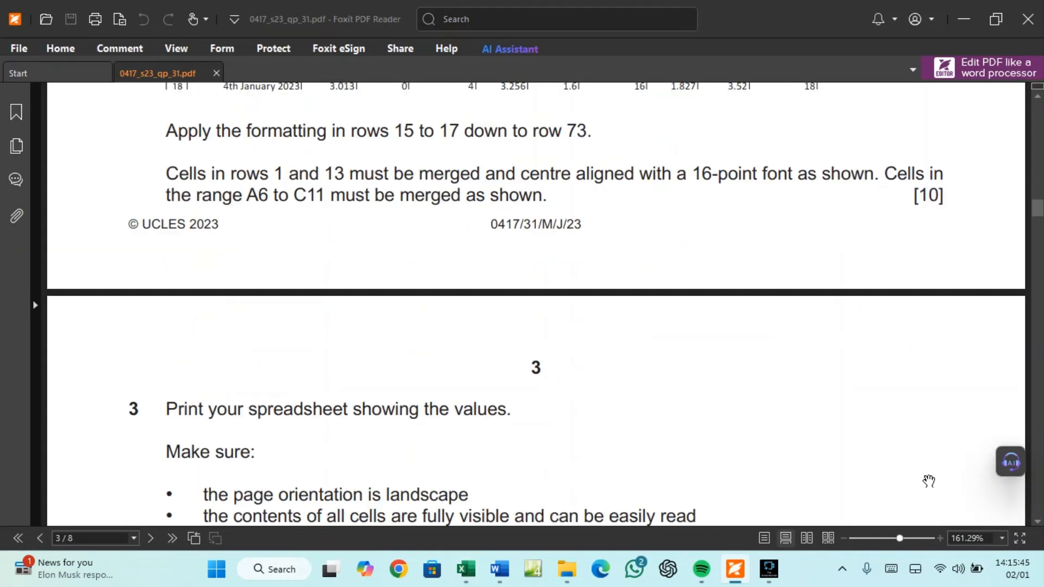
scroll(927, 482, "down", 2)
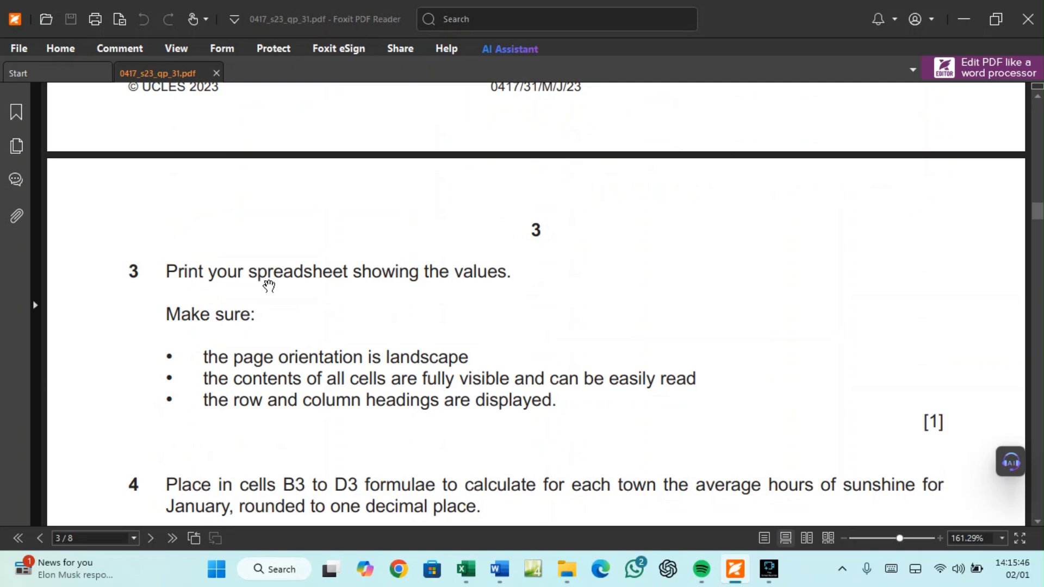
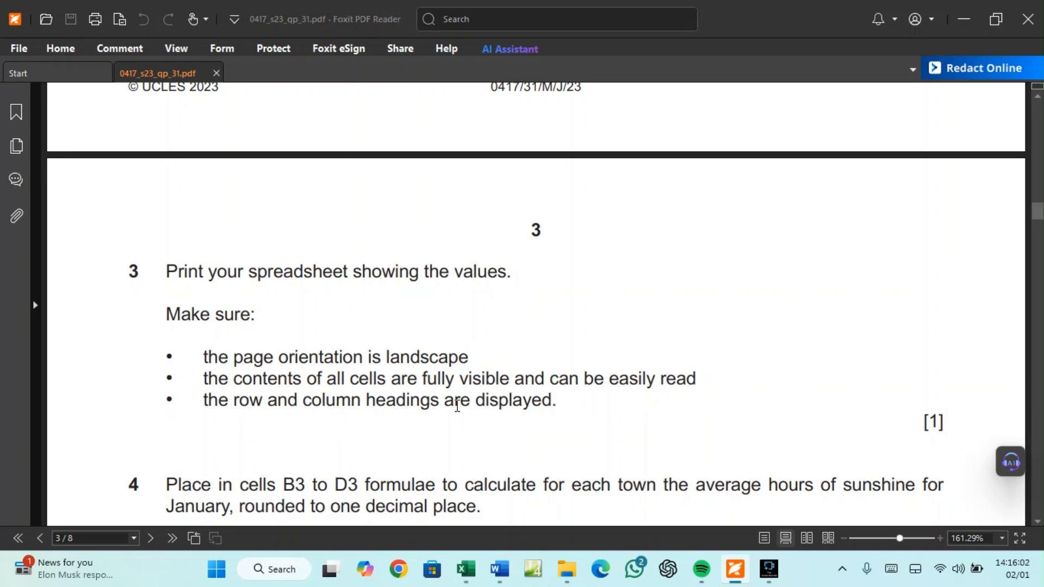
left_click(467, 570)
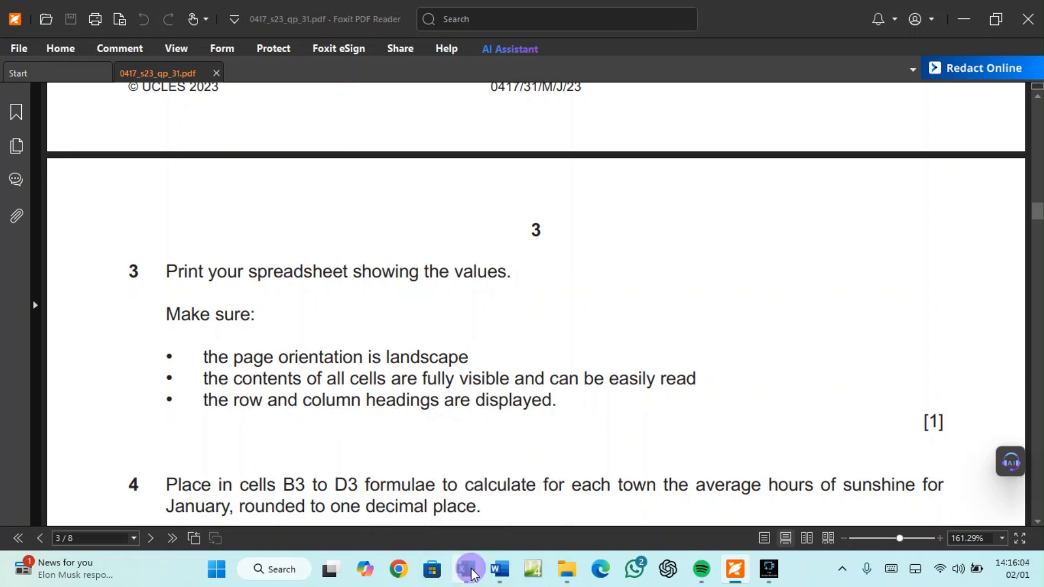
Set the print layout to landscape orientation on A4 paper
left_click(22, 35)
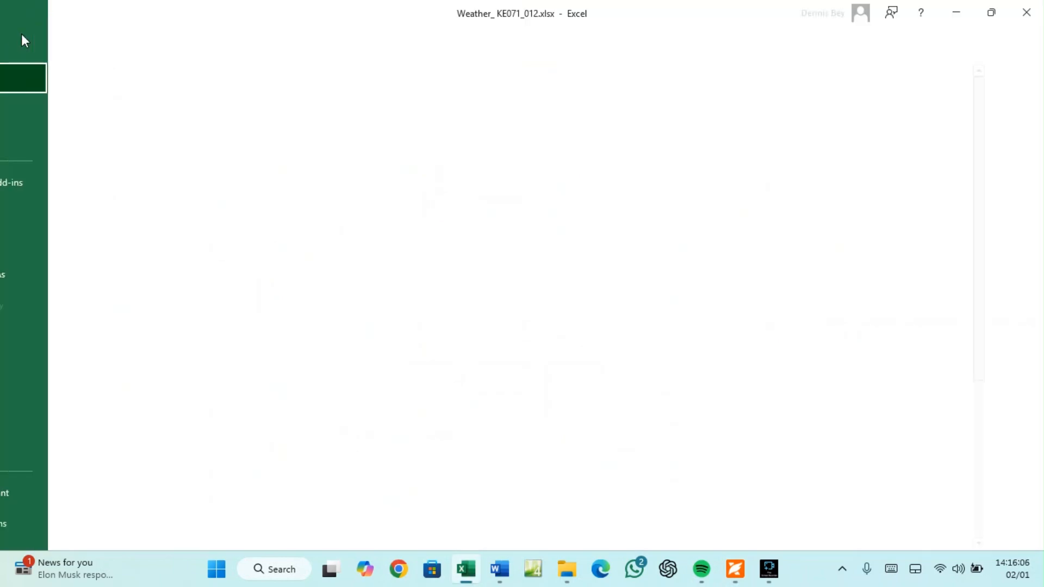
left_click(44, 336)
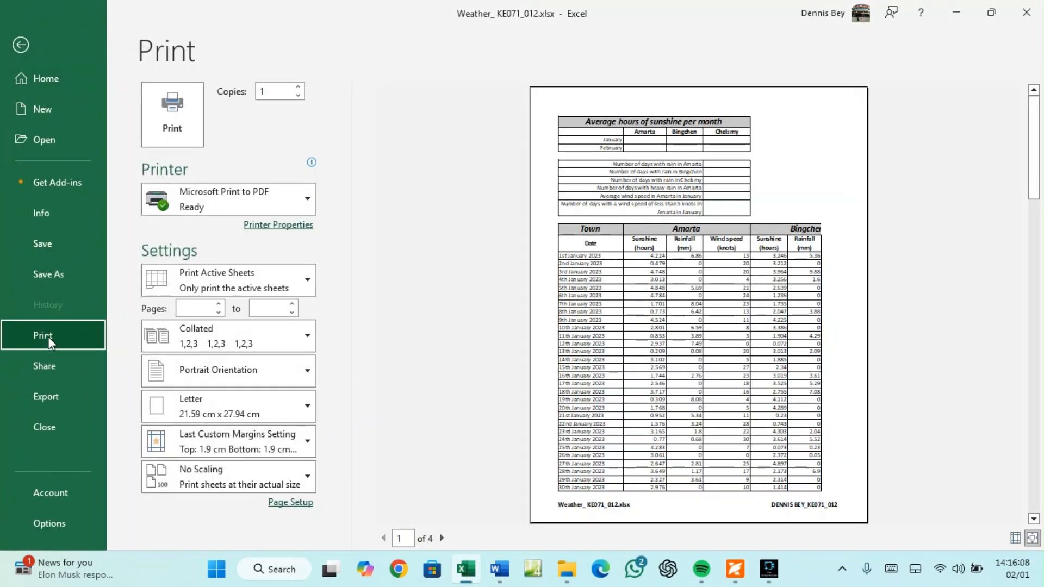
left_click(250, 377)
left_click(240, 439)
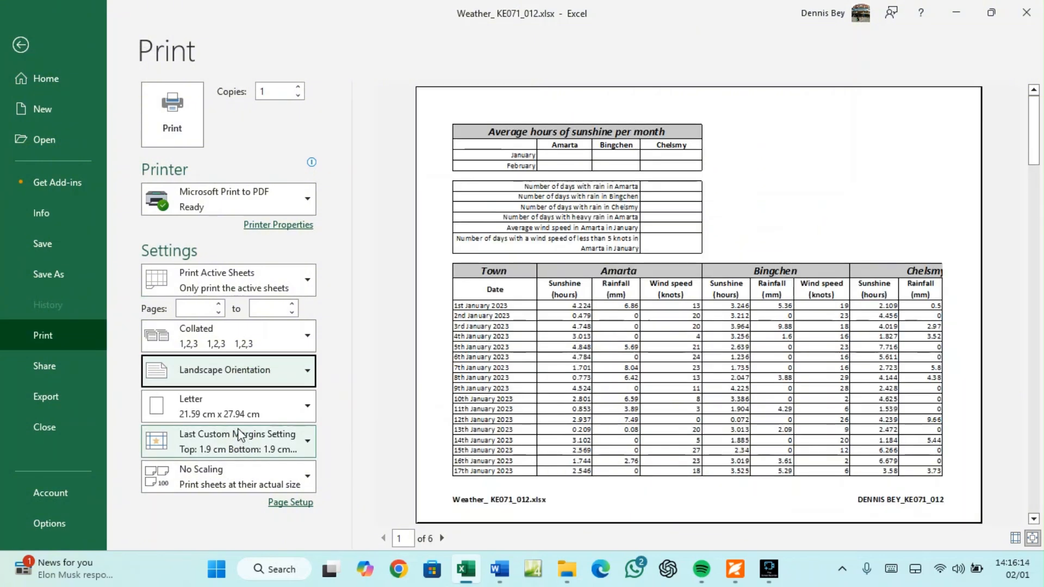
left_click(233, 409)
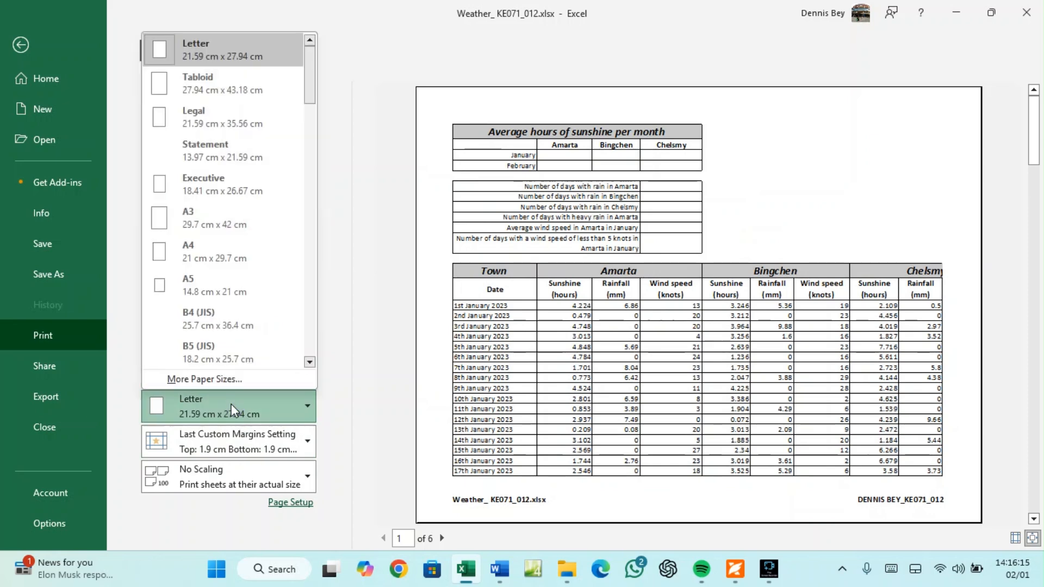
left_click(224, 256)
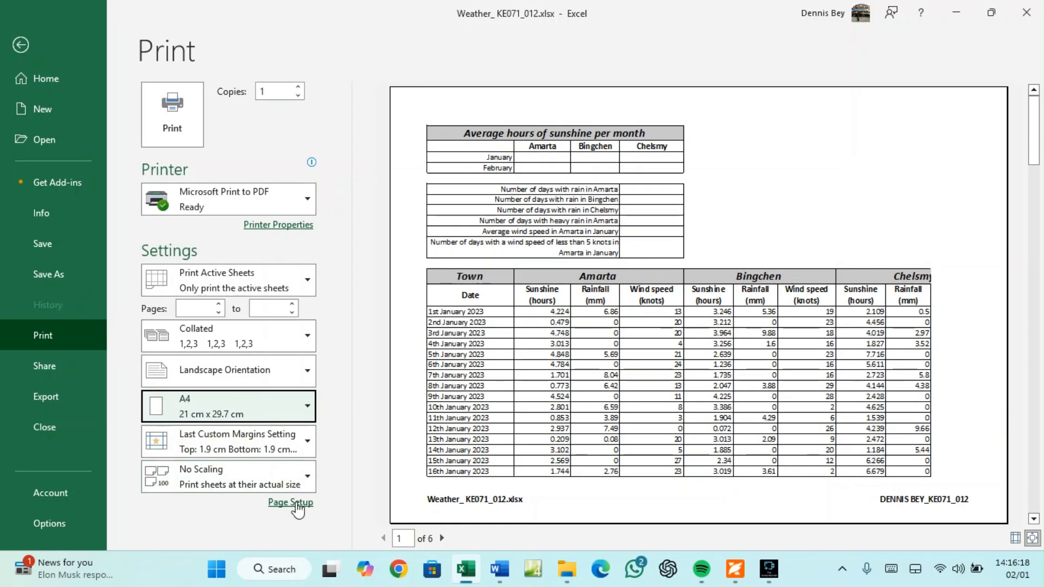
Turn on printing of row and column headings in Page Setup, then return to the exam paper
left_click(292, 503)
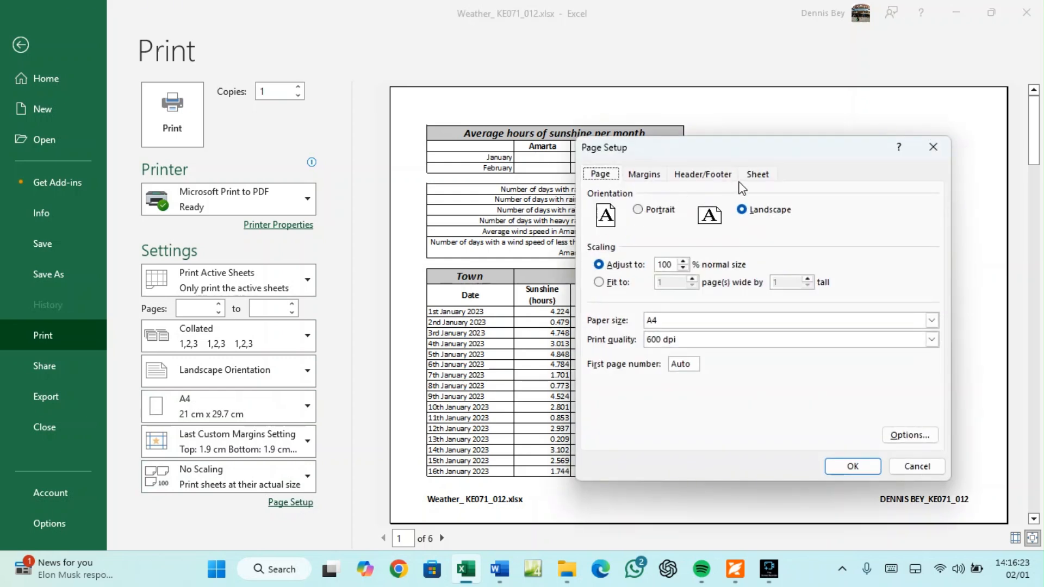
left_click(757, 174)
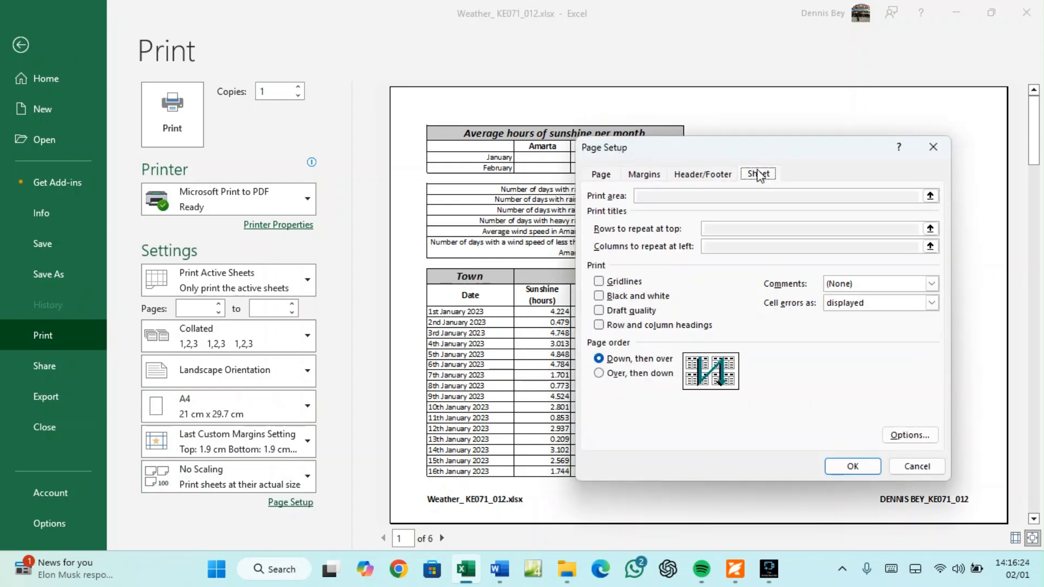
left_click(635, 327)
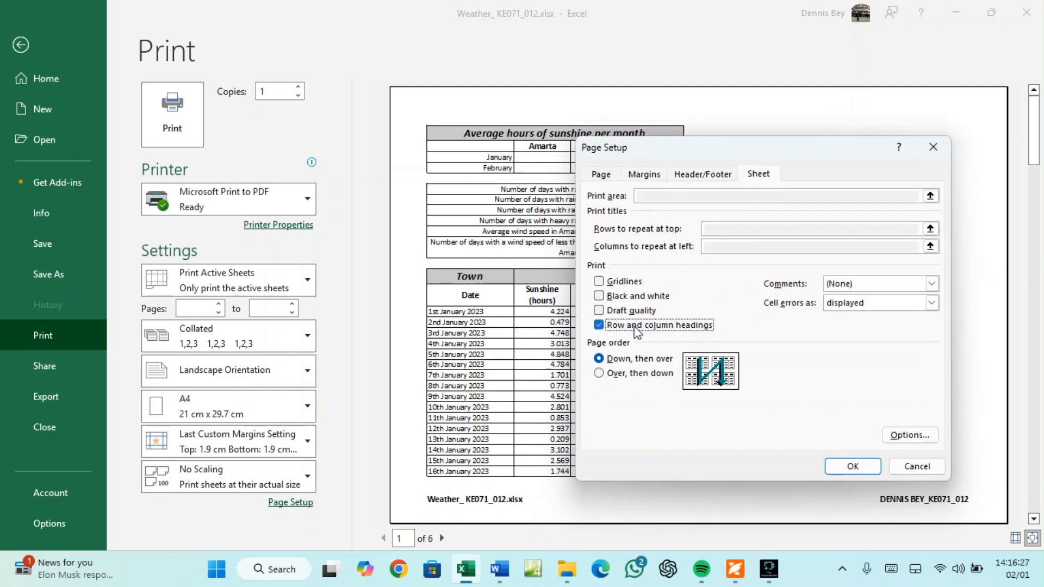
left_click(827, 467)
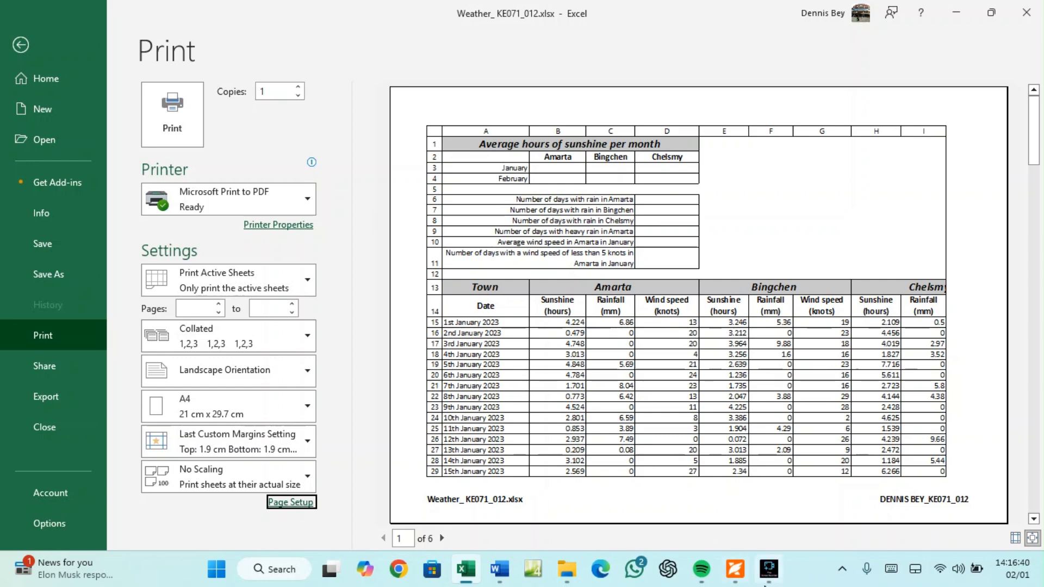
left_click(735, 570)
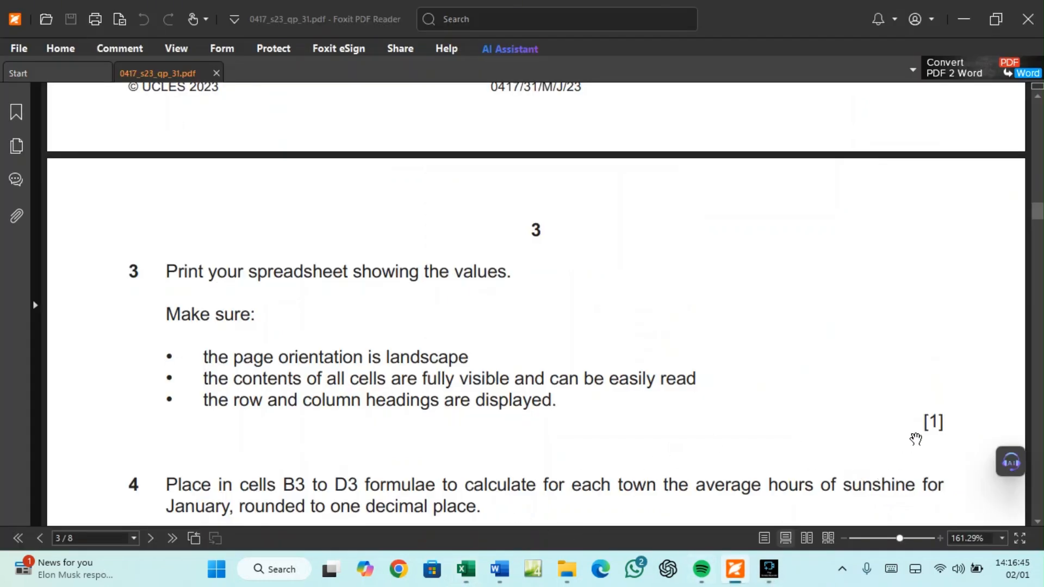
Read questions 4 and 5 on average sunshine, then bring Excel back from print preview to the worksheet
scroll(916, 439, "down", 4)
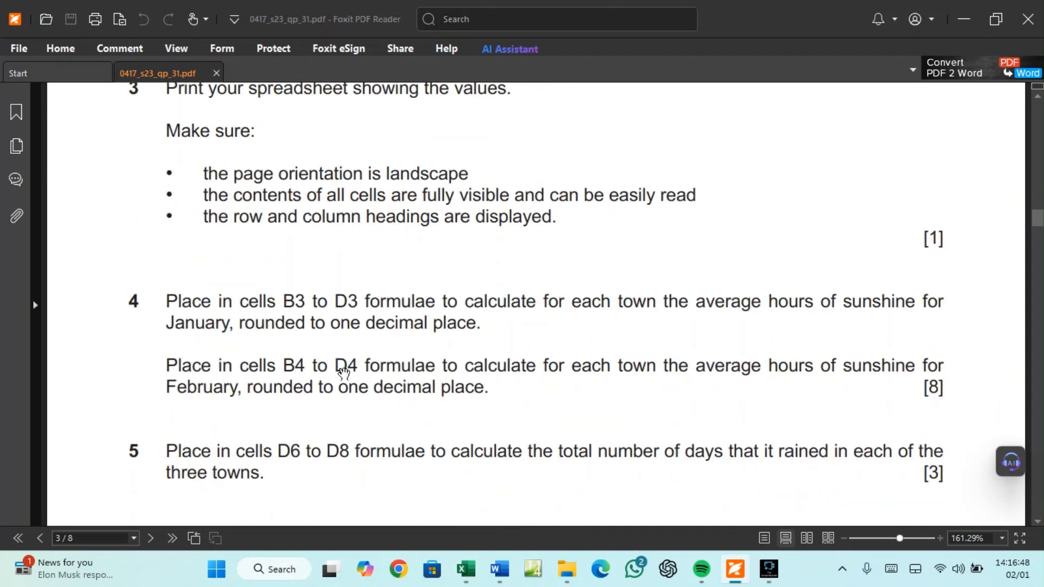
left_click(467, 578)
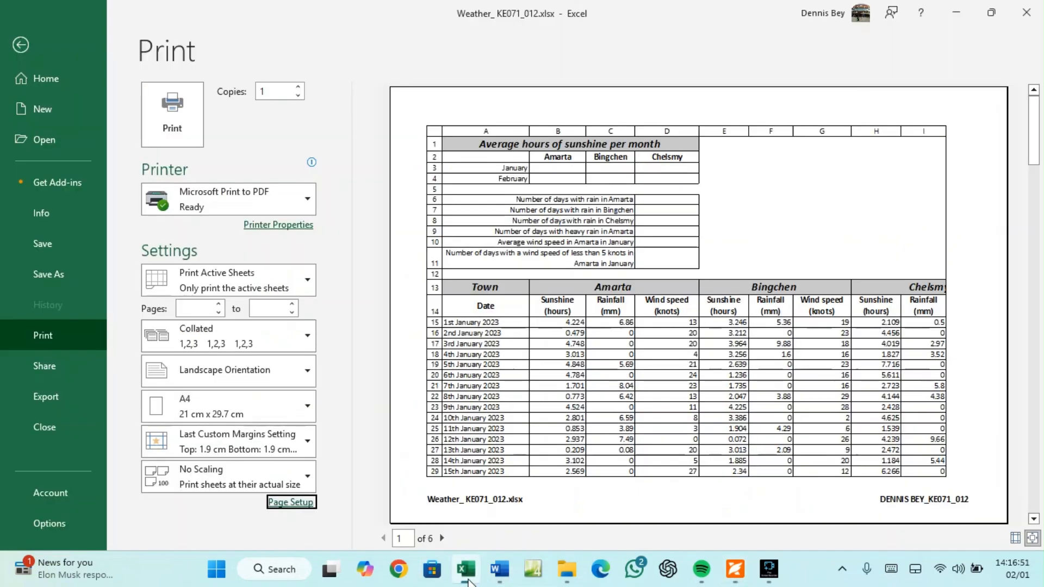
left_click(25, 47)
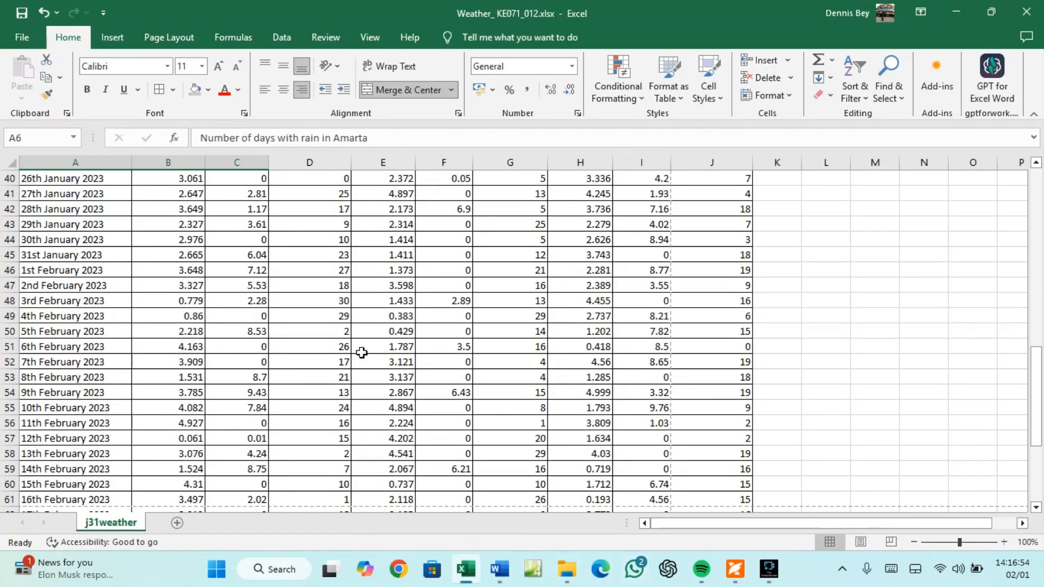
Select B3:D3, the empty January averages row, checking the task wording in the exam paper
scroll(290, 326, "up", 13)
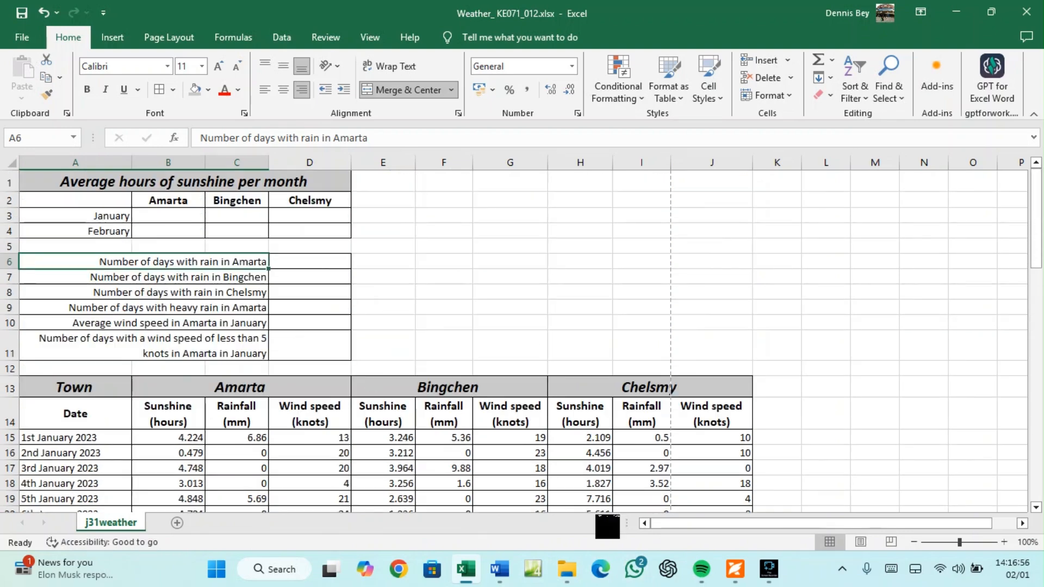
left_click(735, 569)
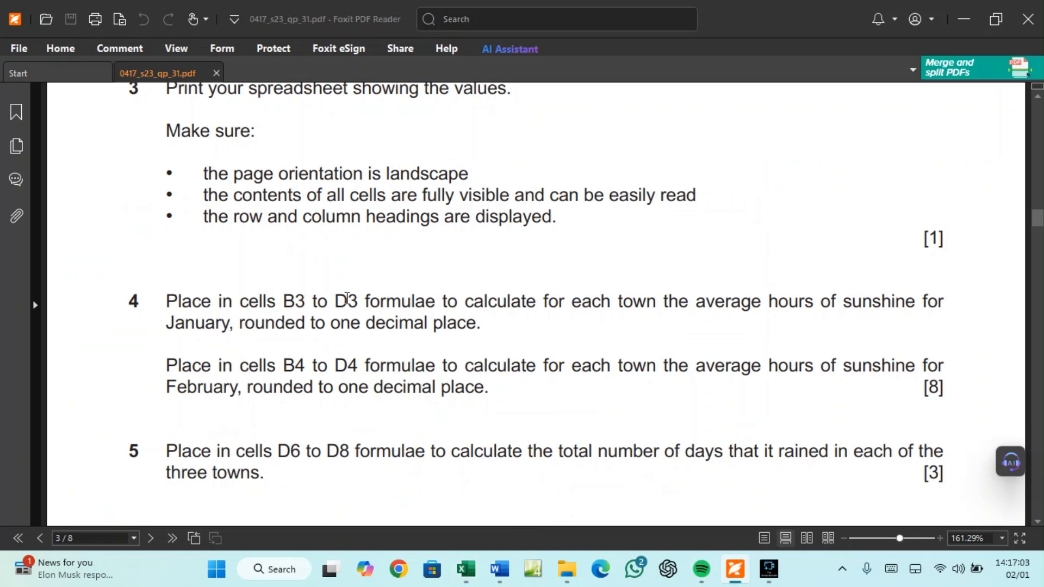
left_click(473, 572)
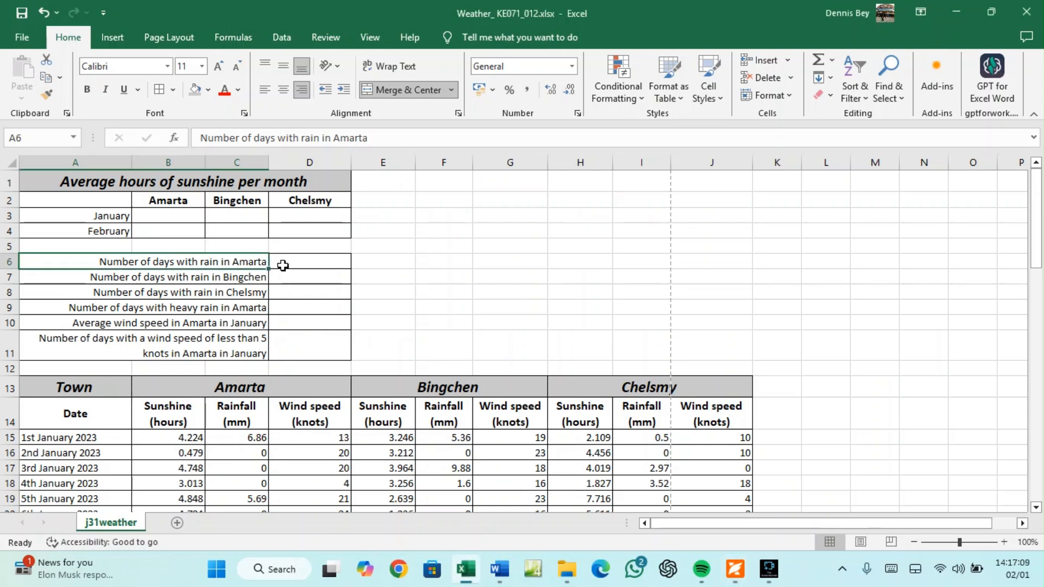
left_click(183, 219)
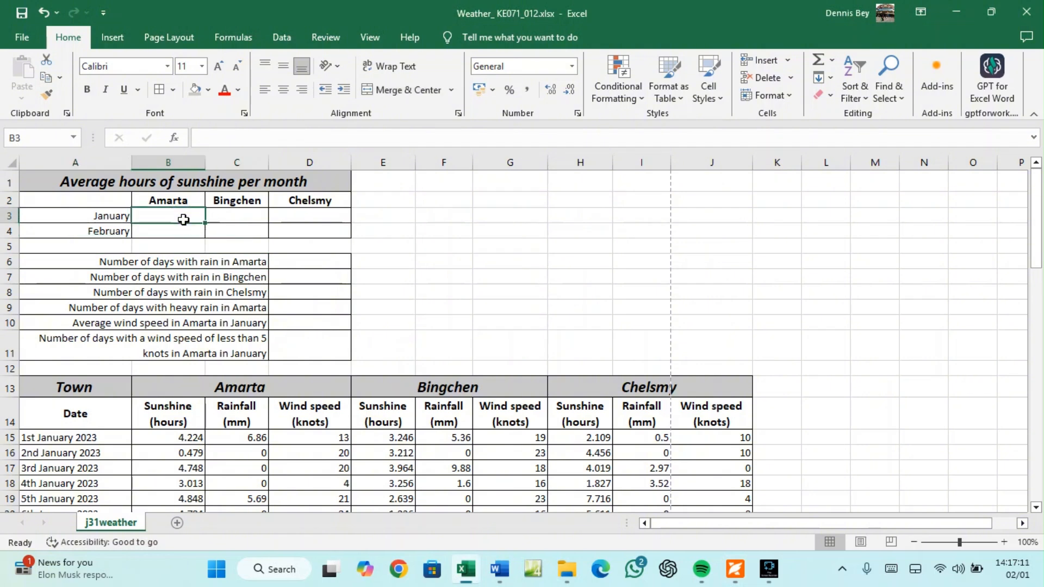
left_click(300, 214)
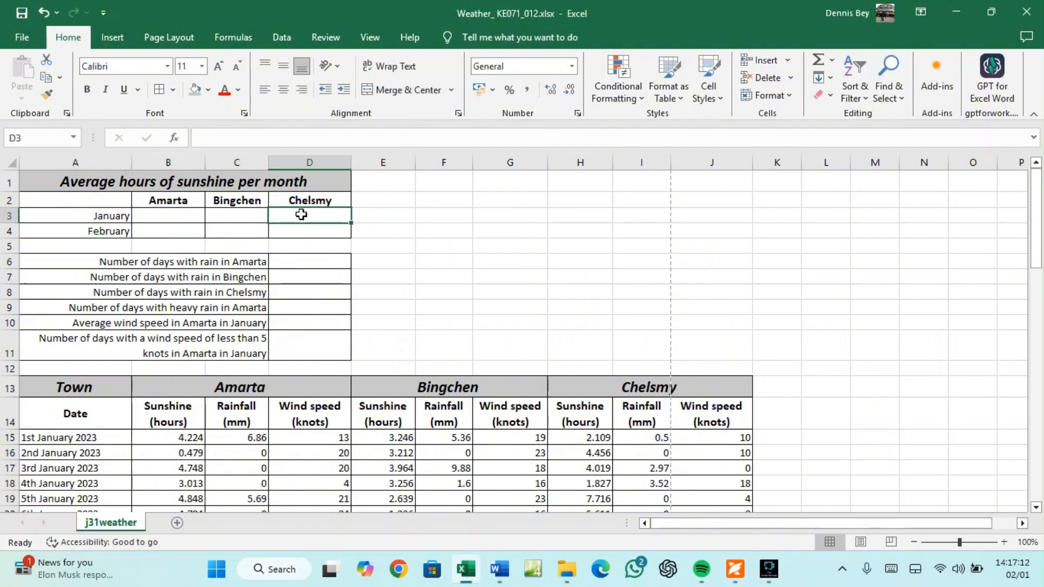
left_click_drag(176, 220, 298, 216)
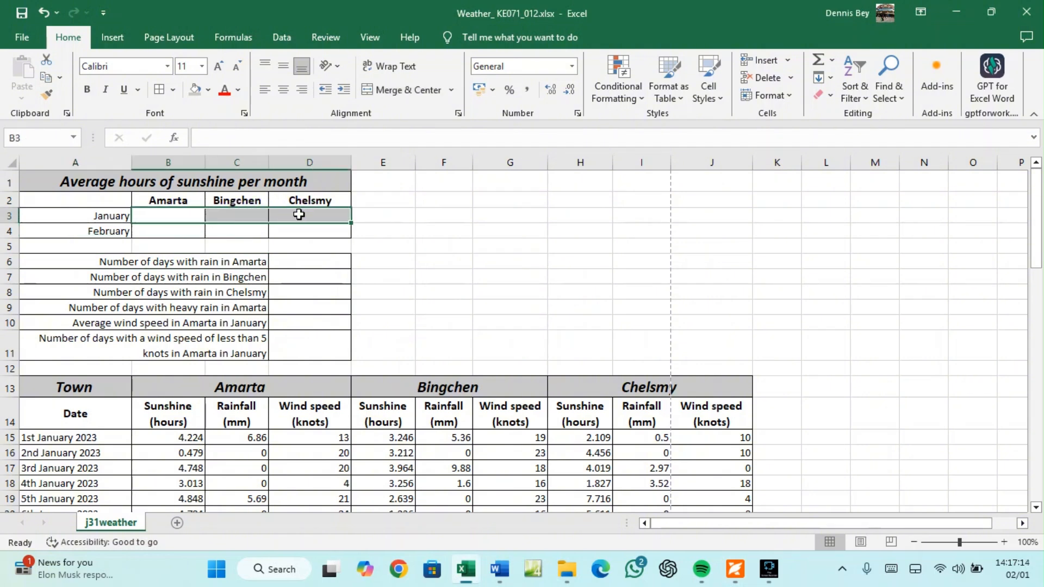
left_click(735, 569)
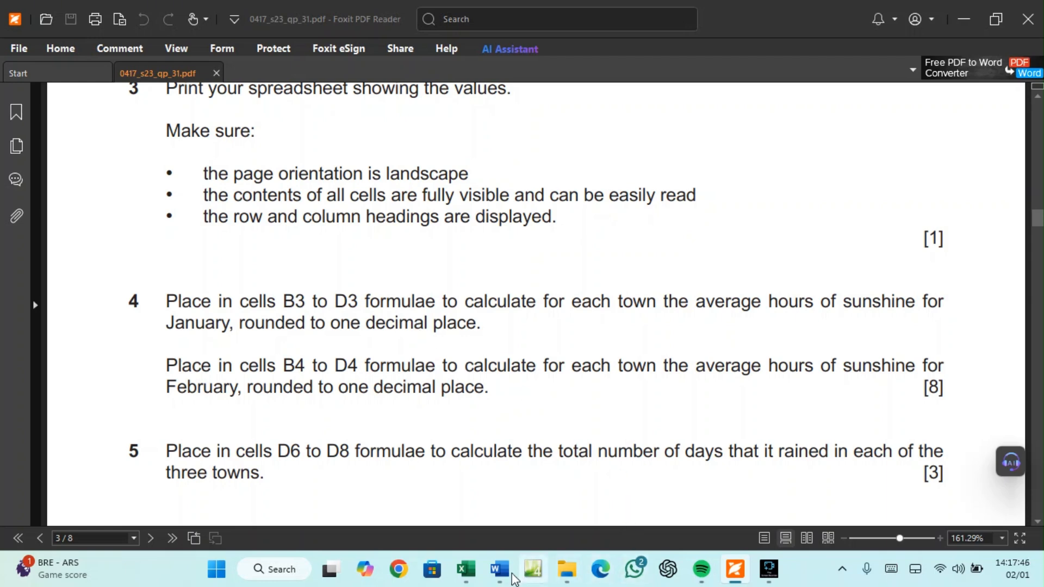
Highlight 'sunshine' and 'January' in question 4, then return to the workbook
left_click(466, 578)
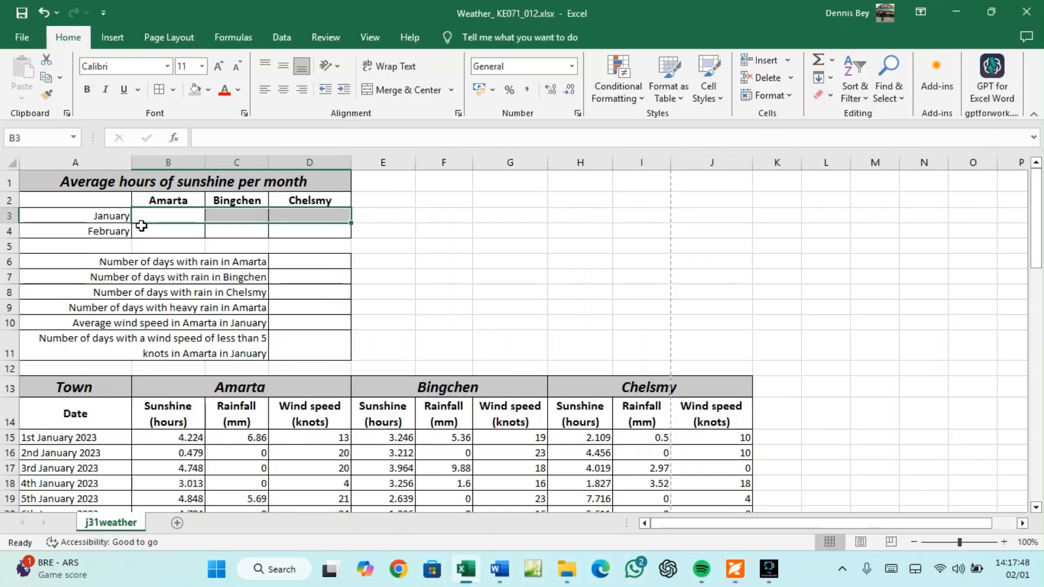
left_click(155, 213)
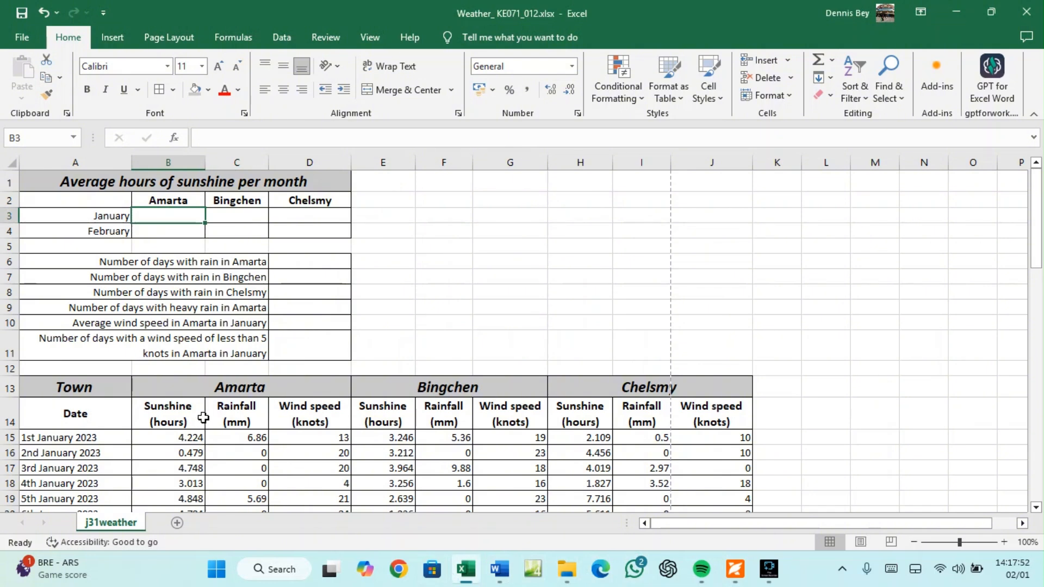
left_click(733, 569)
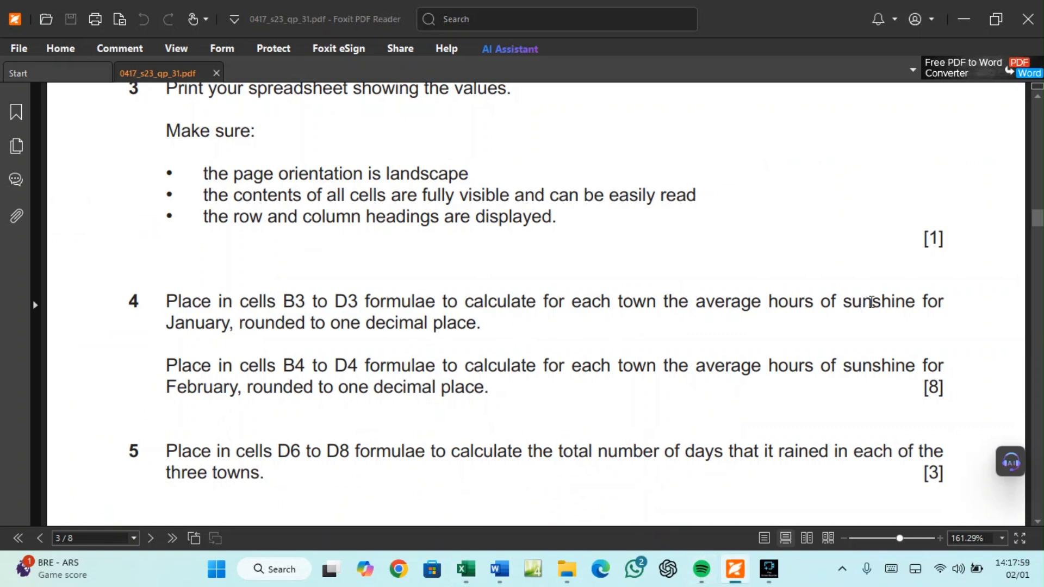
left_click_drag(848, 304, 916, 302)
left_click_drag(166, 323, 226, 321)
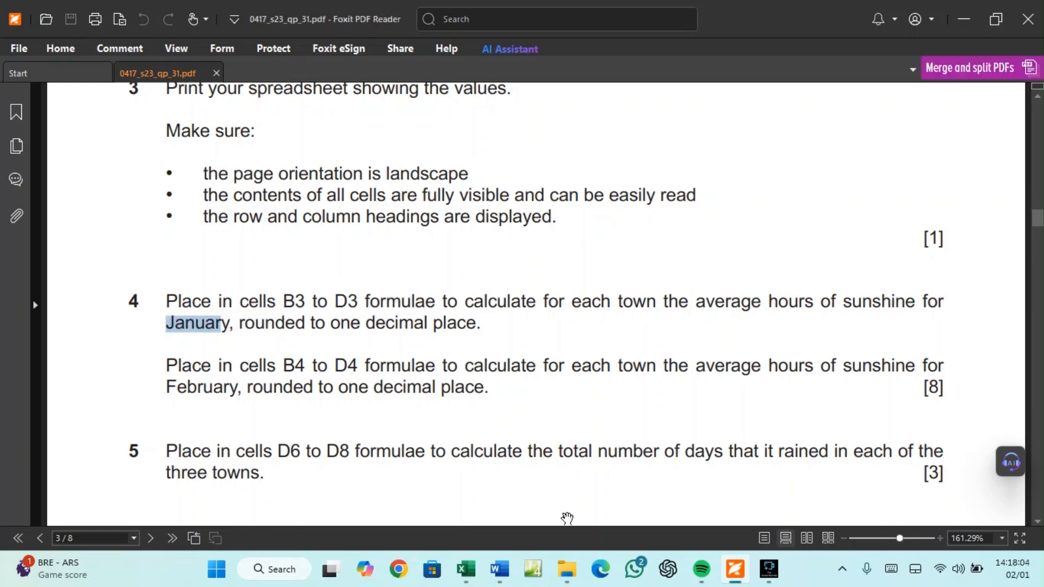
left_click(465, 569)
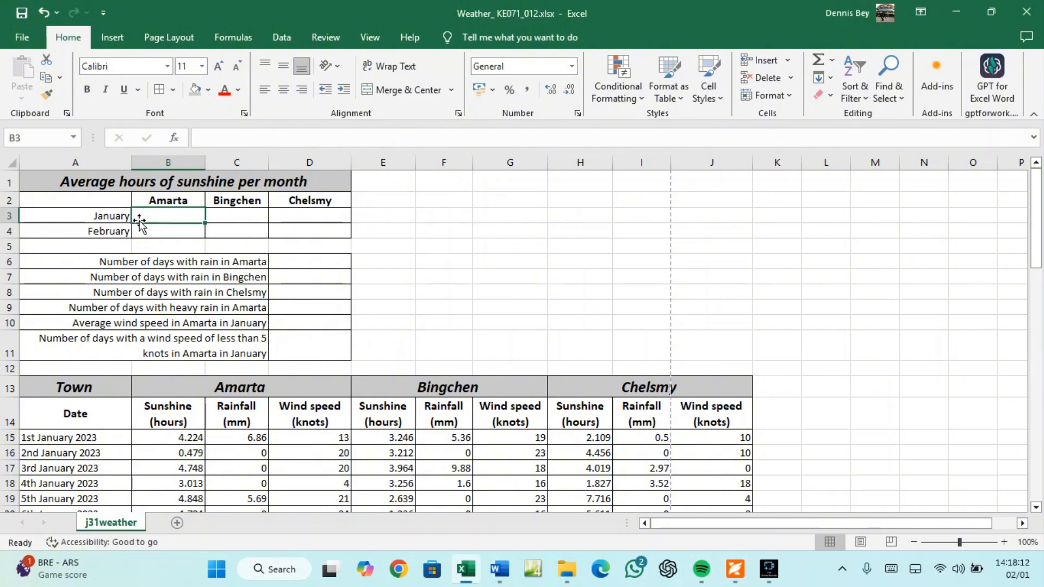
Zoom the worksheet in to 150%
left_click(1005, 542)
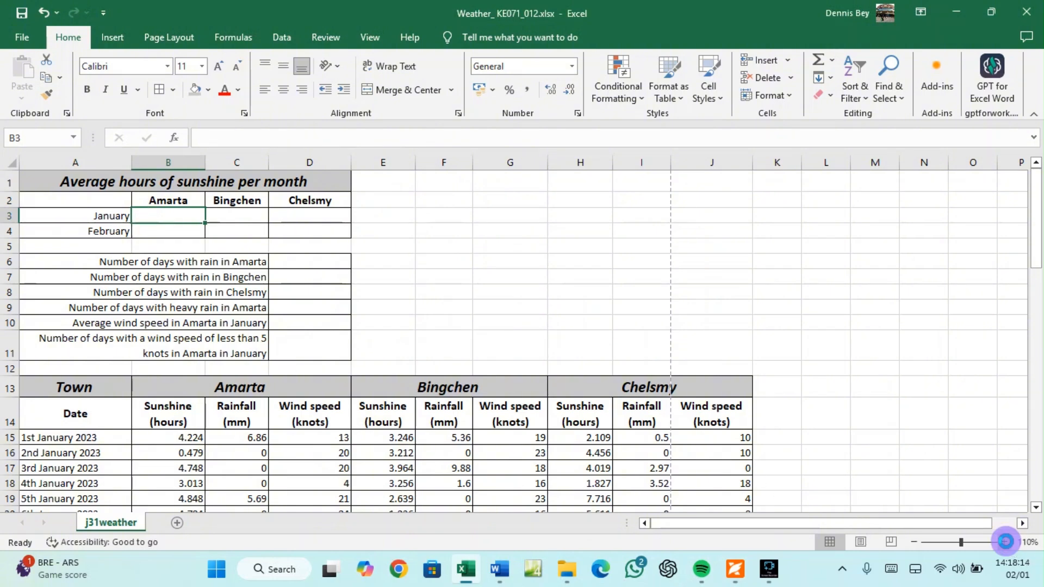
left_click(1005, 542)
left_click(1004, 542)
left_click(1005, 542)
left_click(1005, 543)
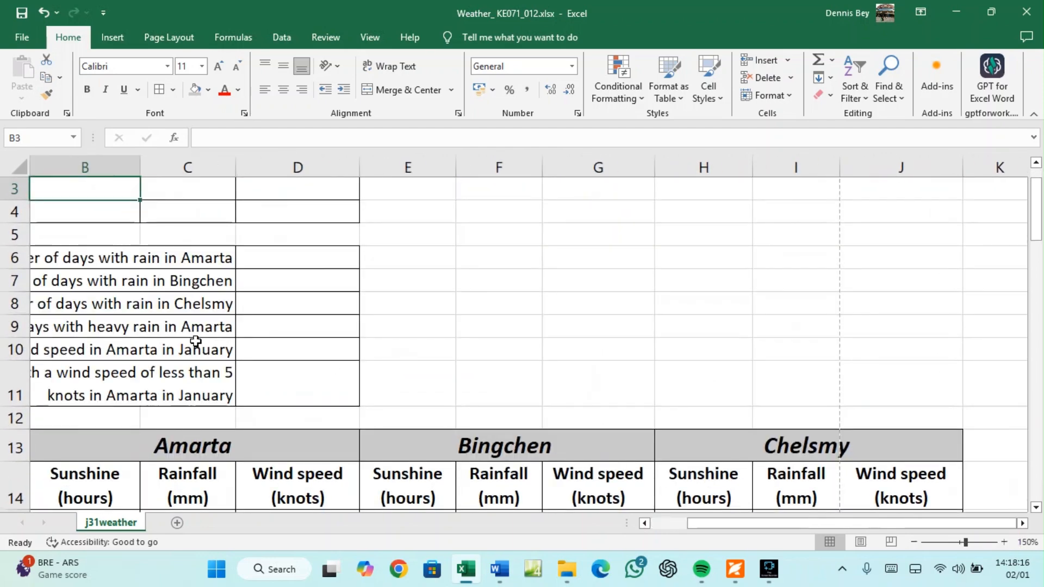
left_click_drag(715, 523, 680, 523)
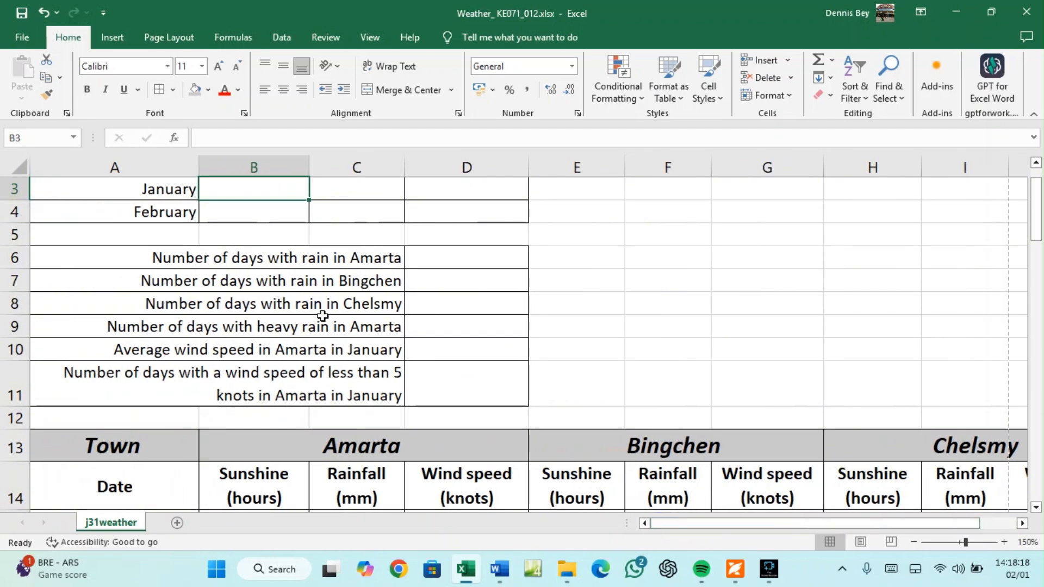
scroll(322, 308, "up", 1)
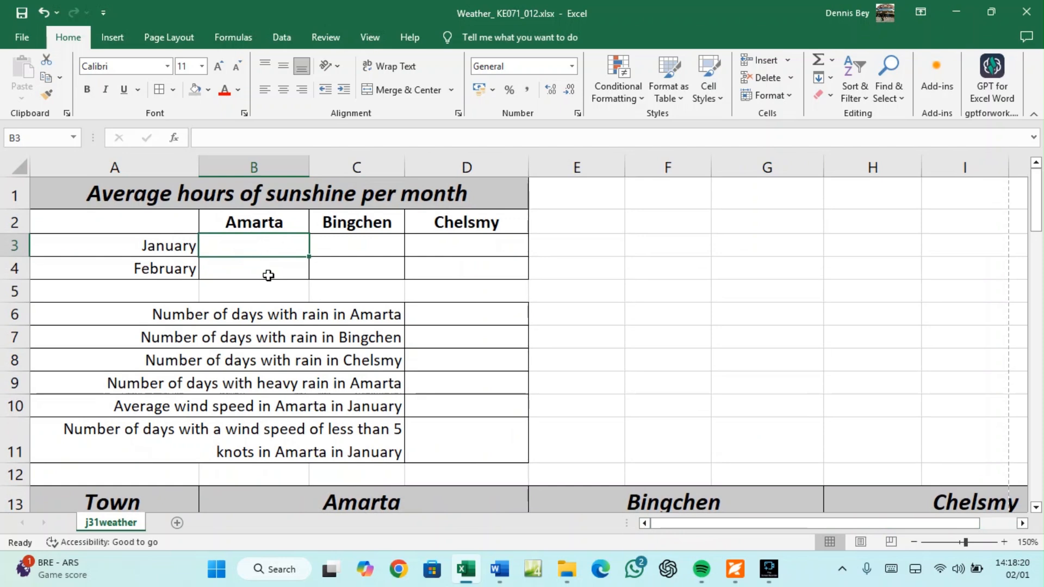
Enter =AVERAGE(B15:B45) in B3 for Amarta's January sunshine, giving 2.539354839
type("=")
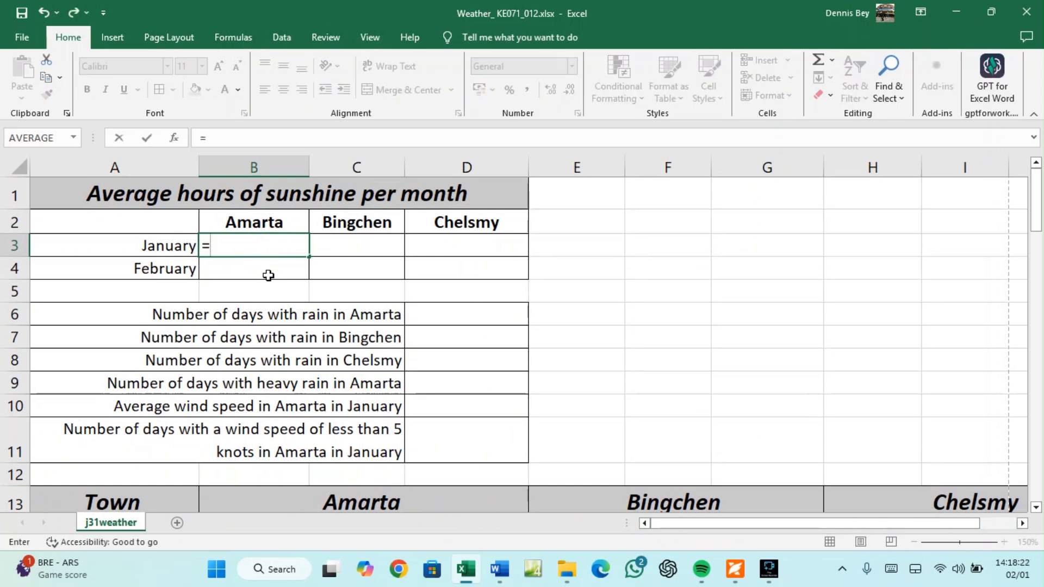
type("AVER")
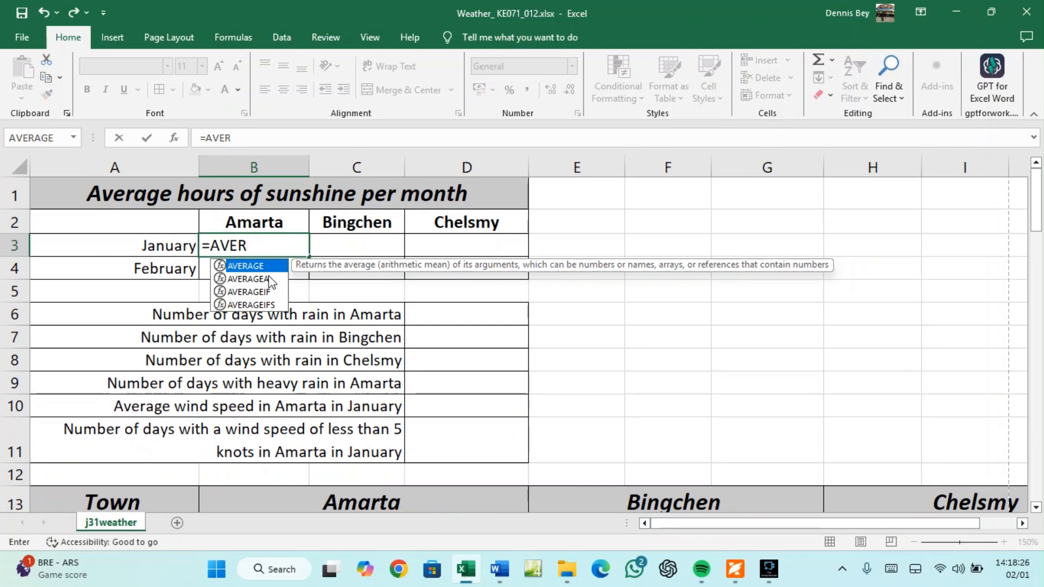
type("AGE")
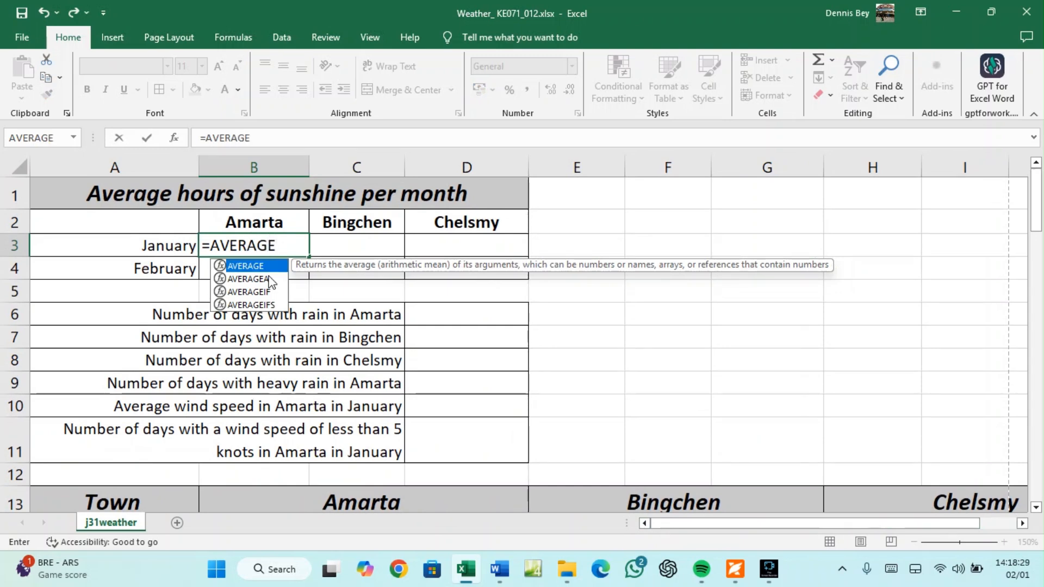
type("(")
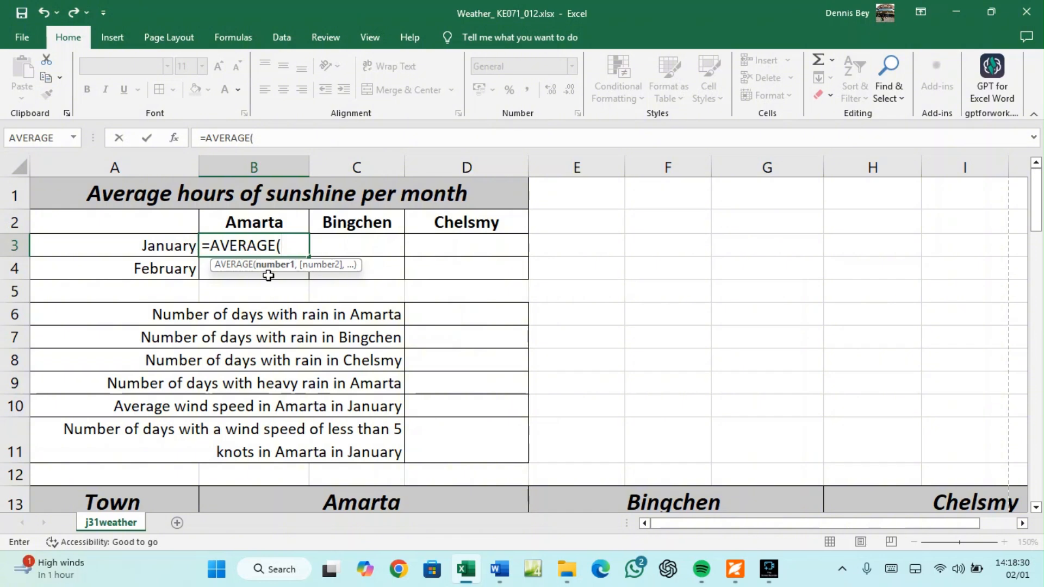
left_click(731, 572)
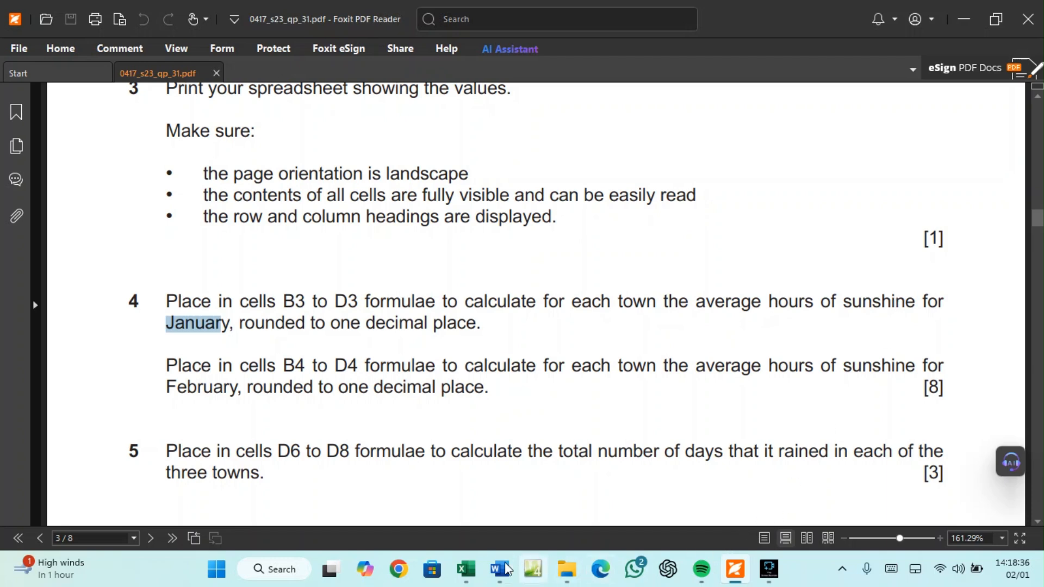
left_click(466, 570)
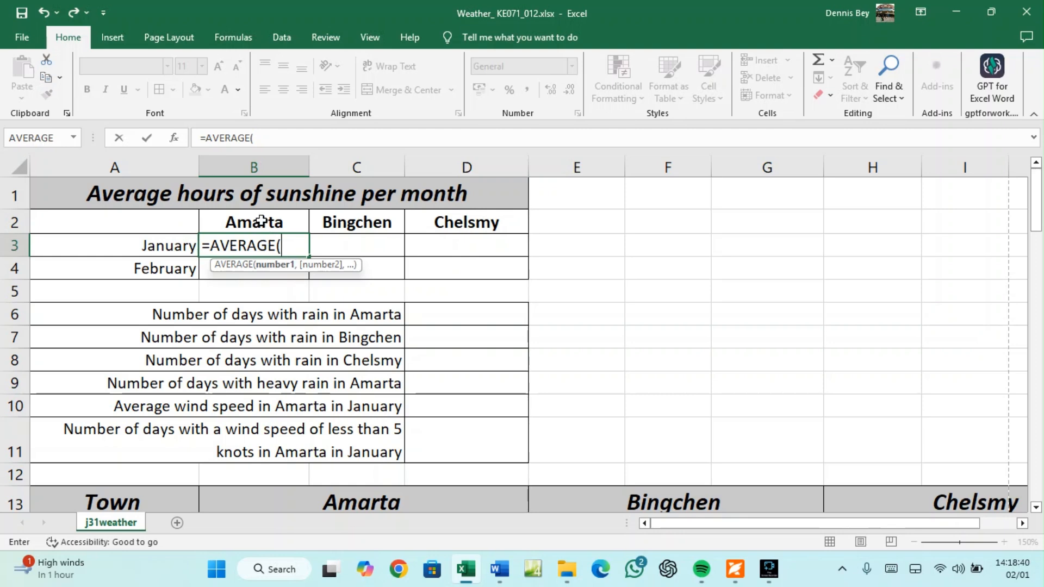
scroll(263, 256, "down", 3)
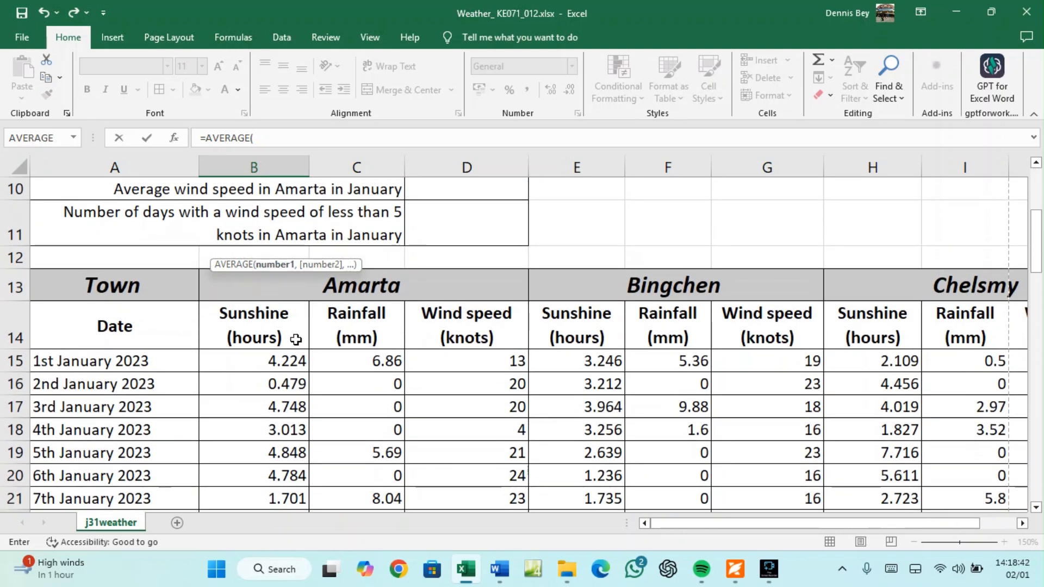
left_click_drag(249, 363, 220, 245)
left_click(298, 136)
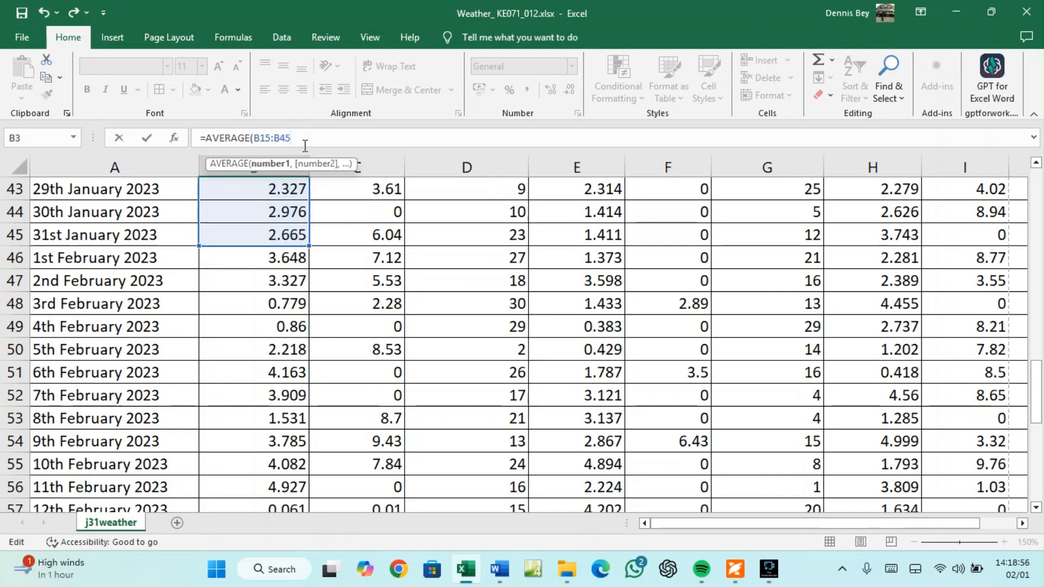
type(")")
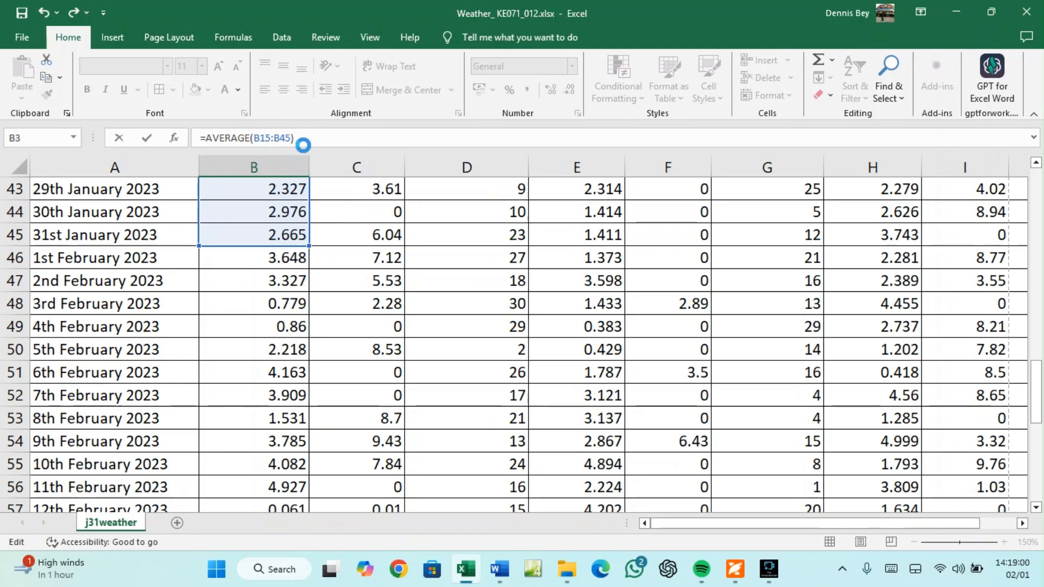
key("Return")
scroll(320, 244, "up", 1)
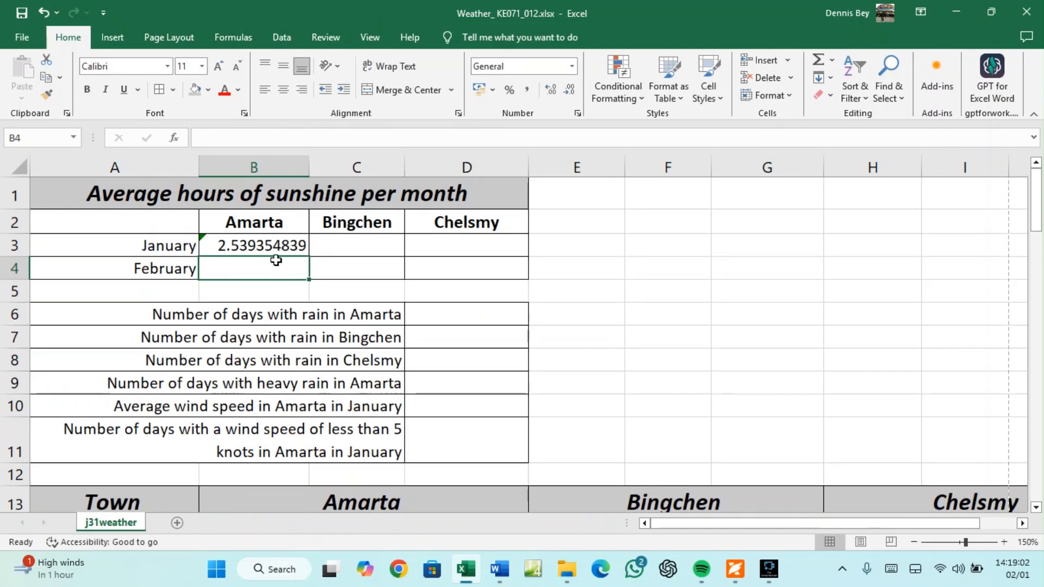
left_click(267, 243)
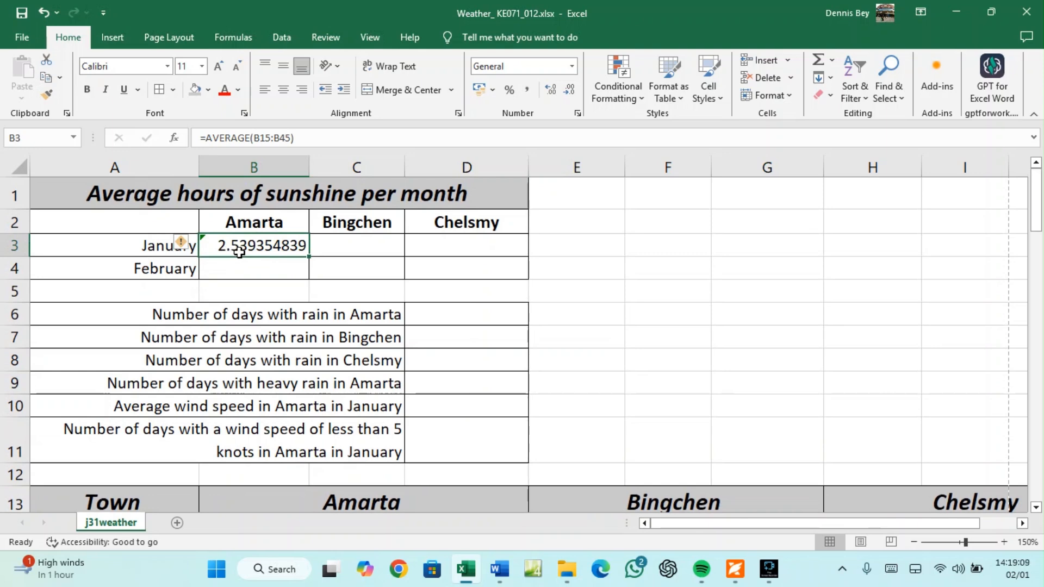
Wrap B3's formula as =ROUND(AVERAGE(B15:B45),1) so it shows 2.5
left_click(734, 569)
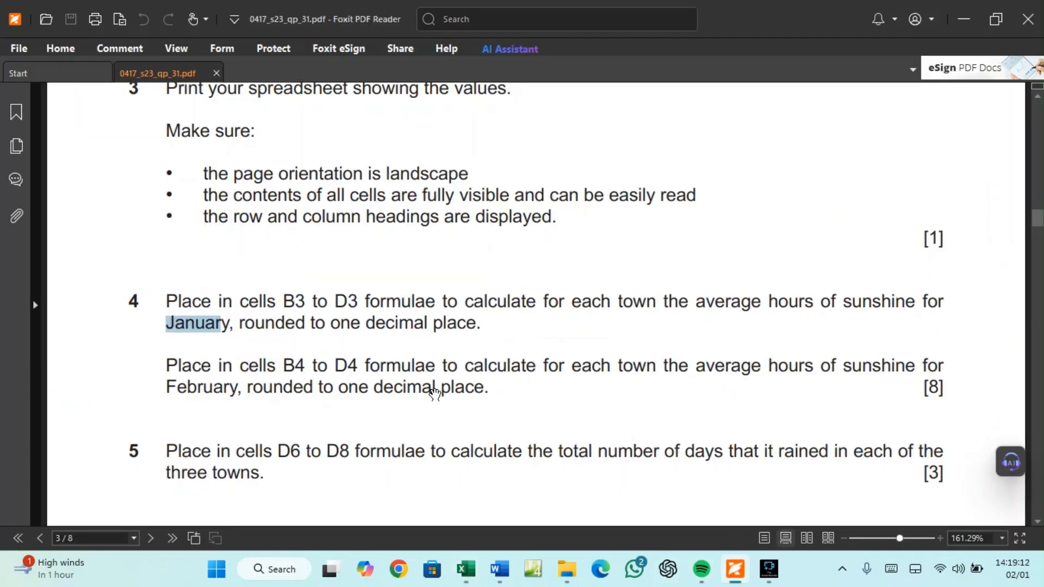
left_click(466, 570)
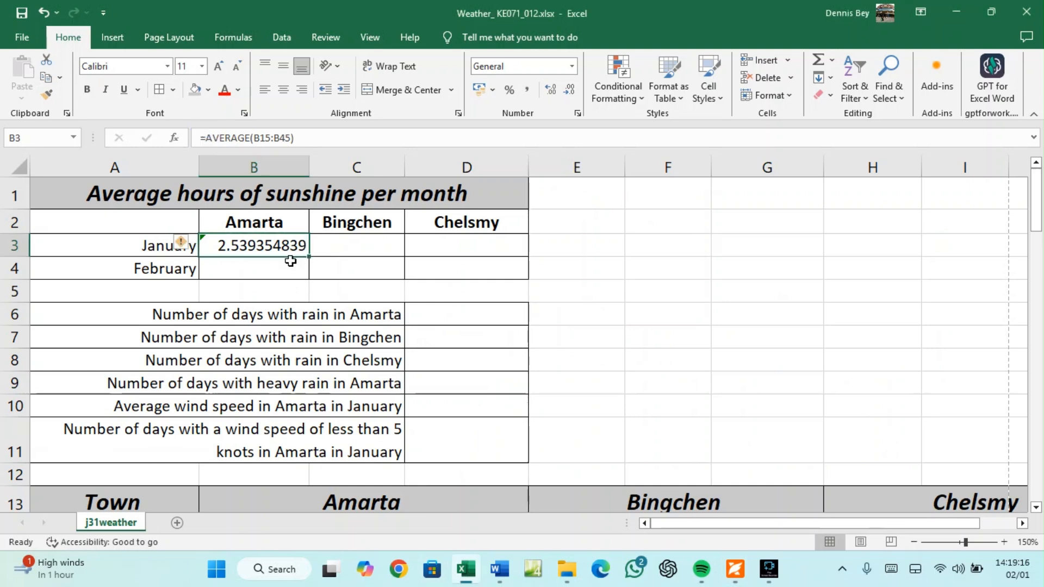
left_click(210, 136)
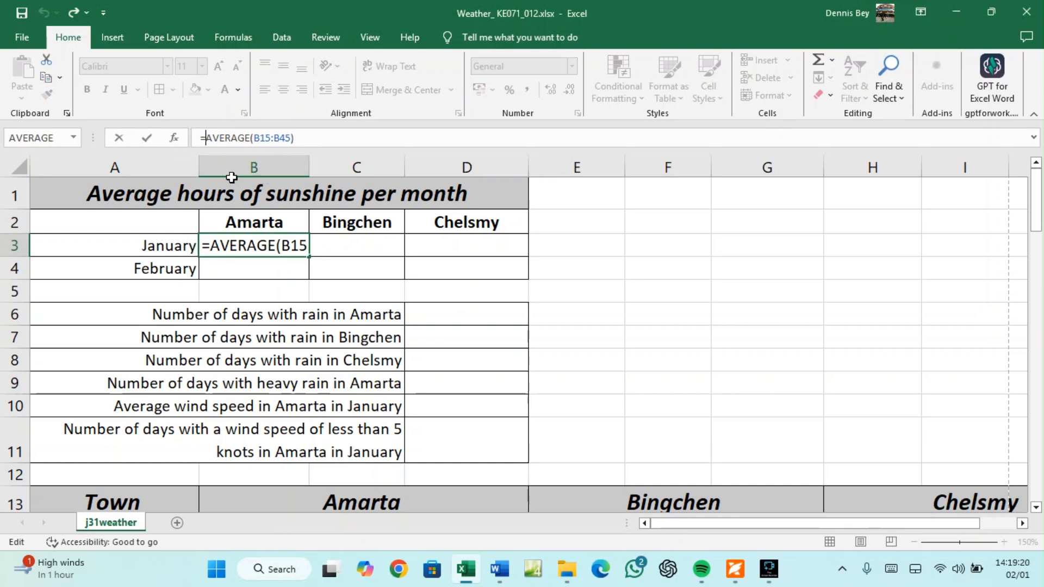
type("ROUND")
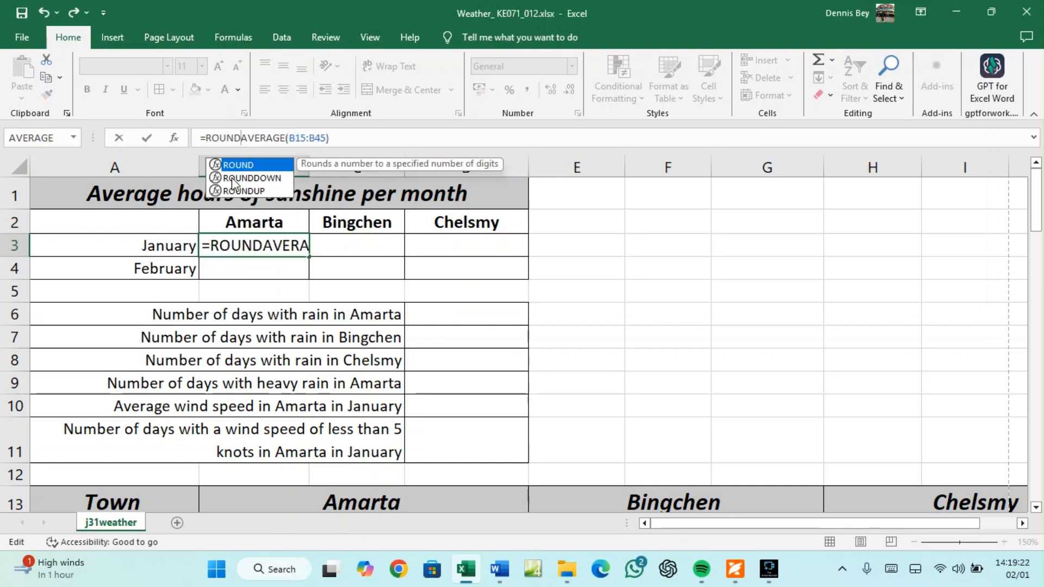
type("(")
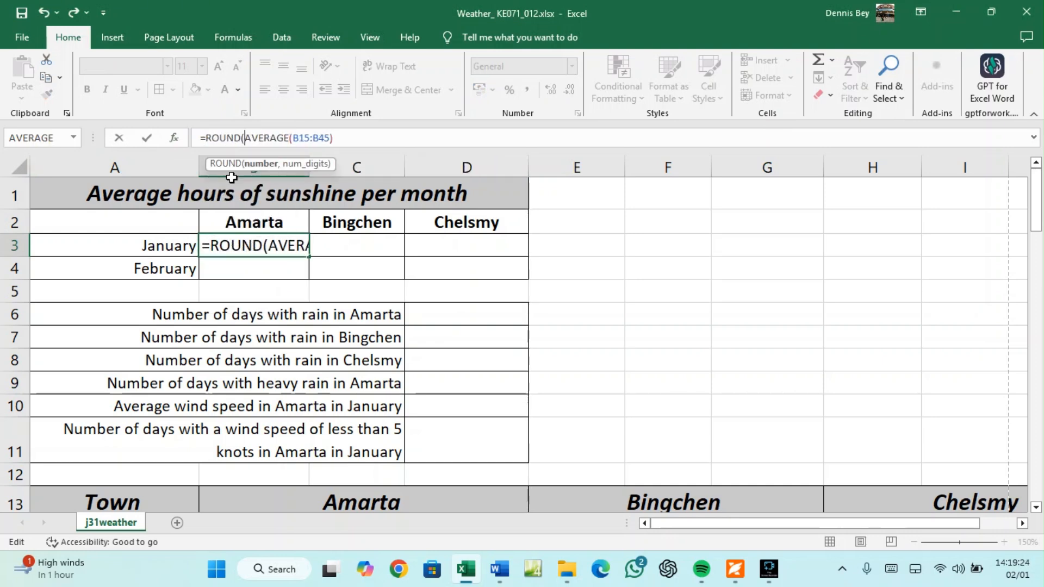
left_click(330, 138)
left_click(334, 139)
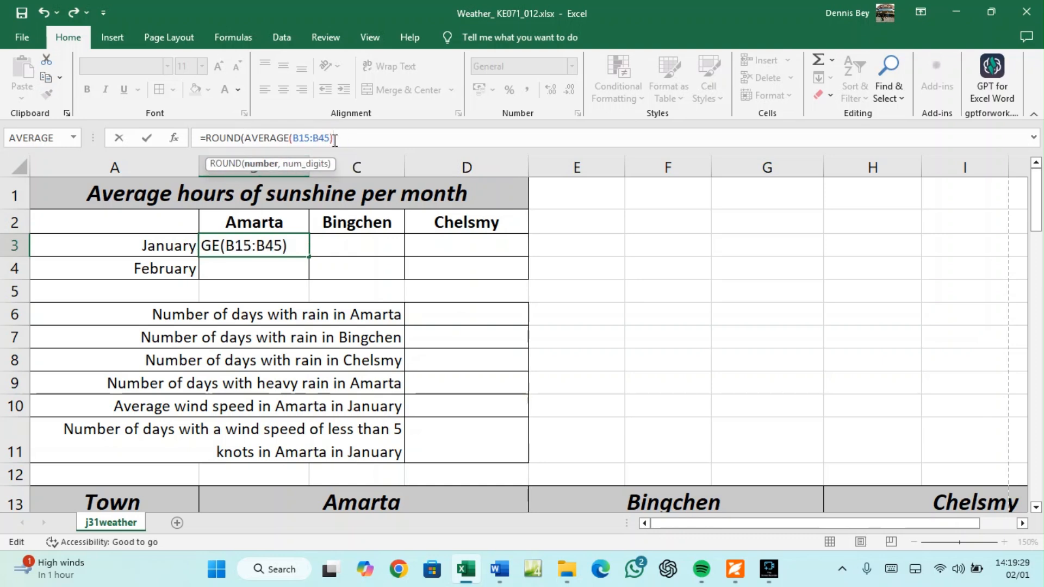
type(",")
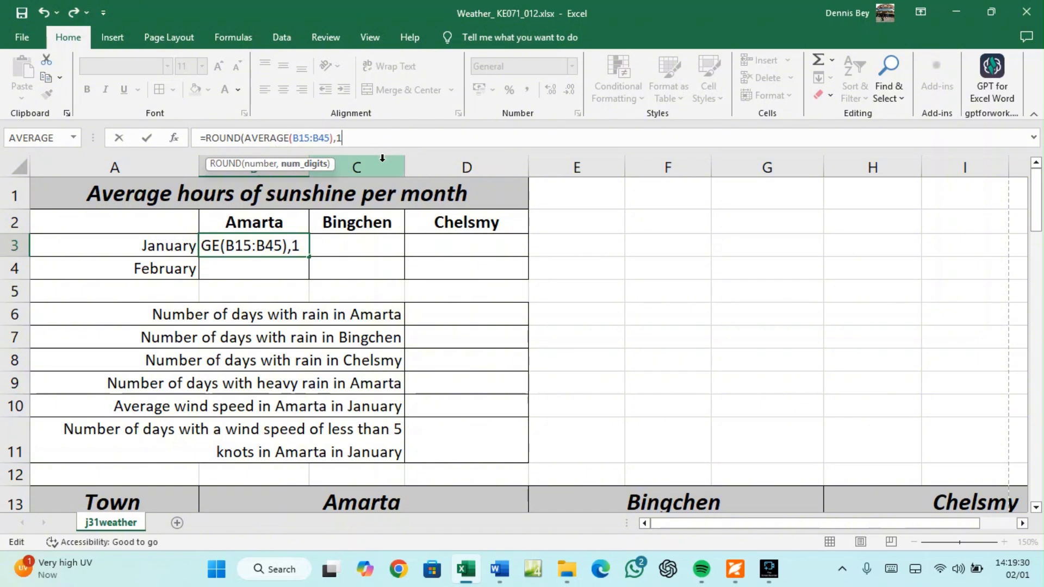
type("1)")
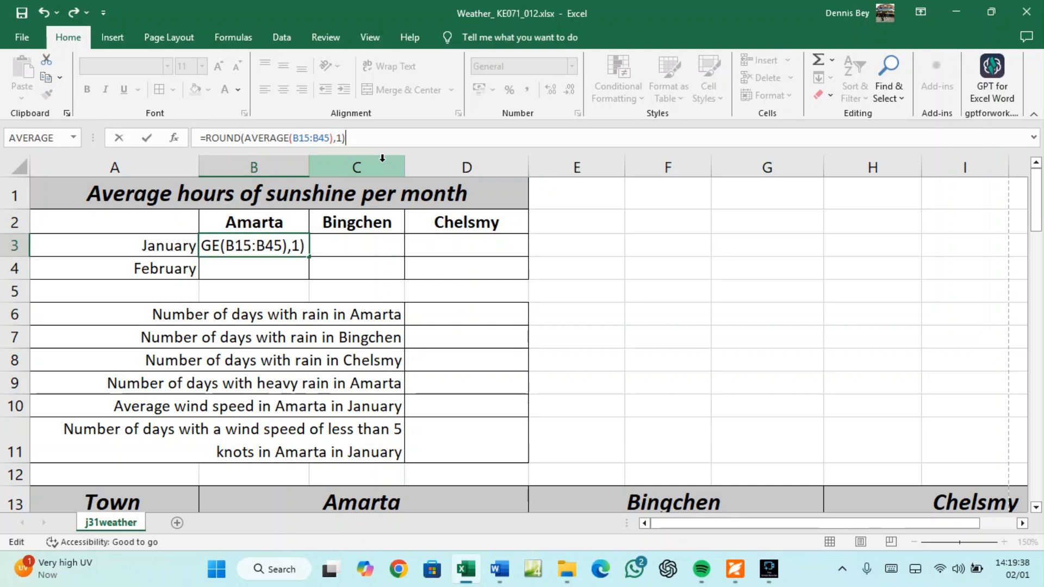
key("Return")
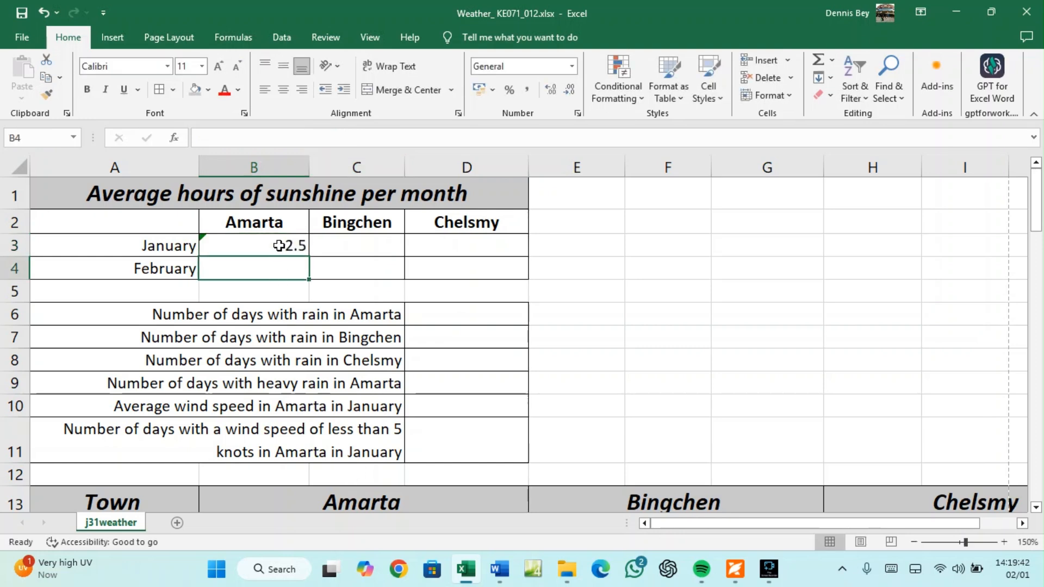
left_click(279, 245)
Zoom the sheet out slightly and review B3's rounded formula
left_click(358, 243)
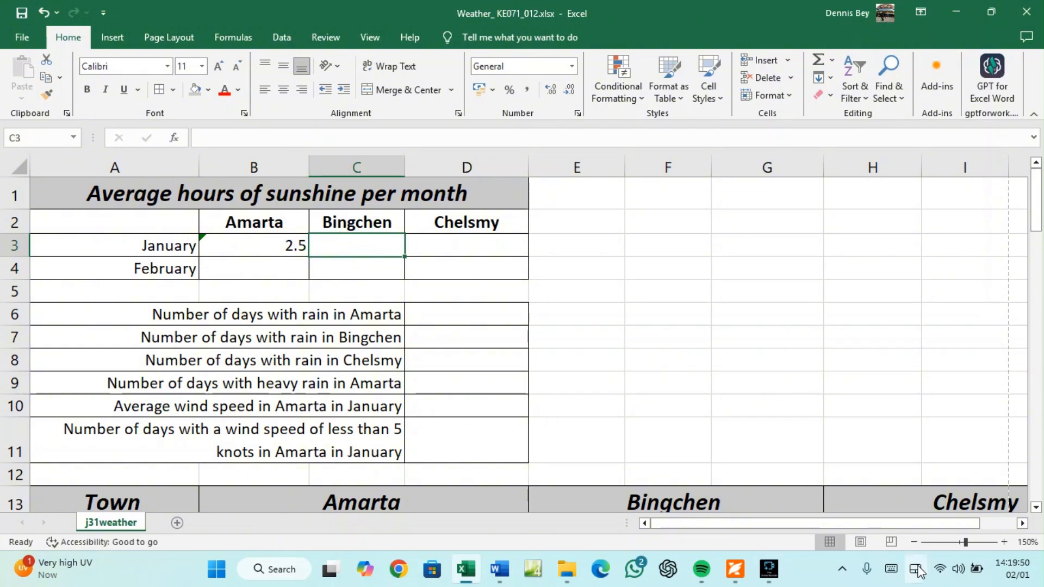
left_click(913, 542)
left_click(912, 542)
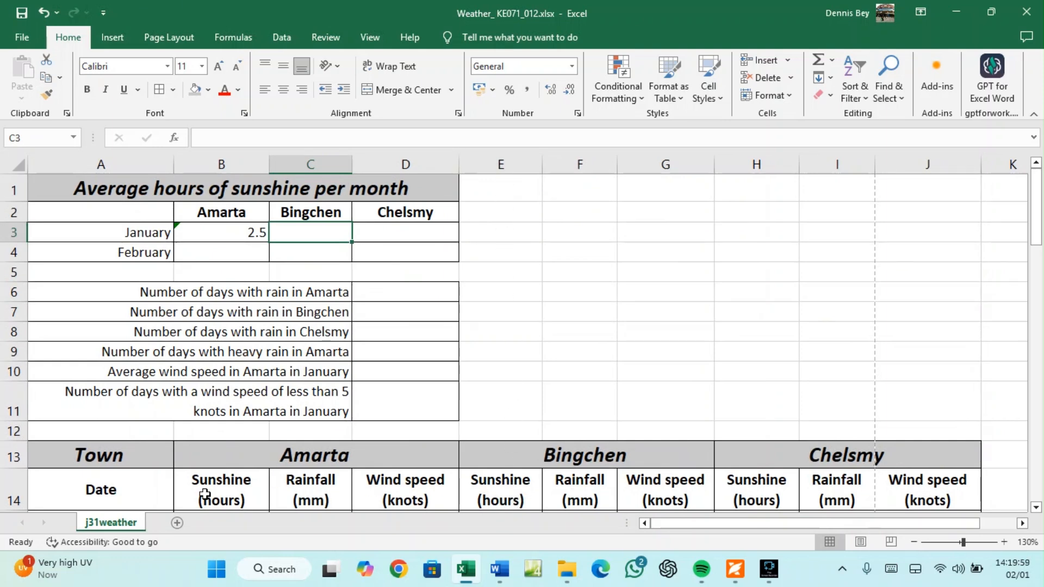
left_click(237, 228)
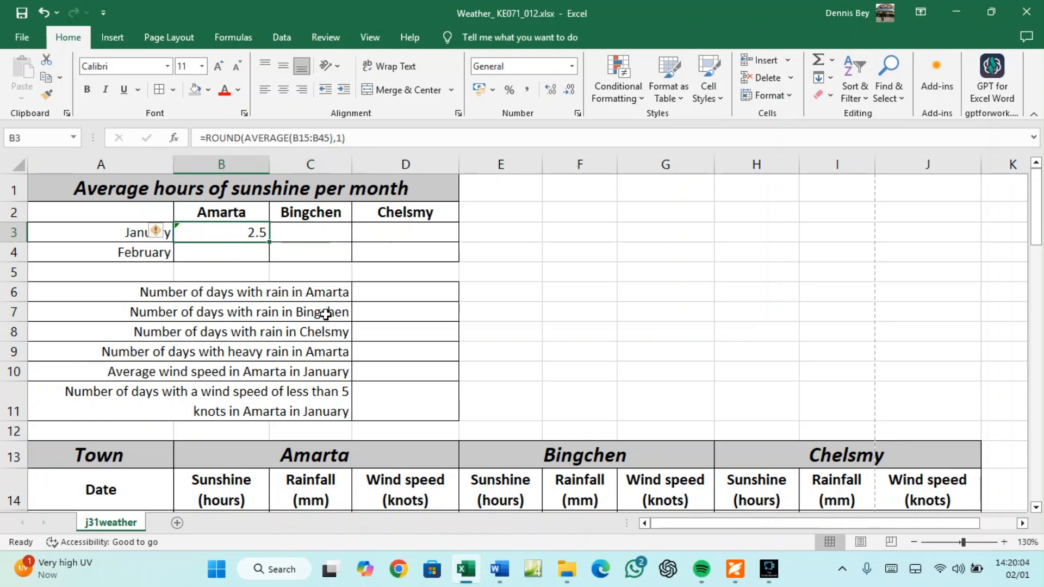
Enter =ROUND(AVERAGE(E15:E45),1) in C3 for Bingchen's January sunshine, showing 2.6
left_click(293, 234)
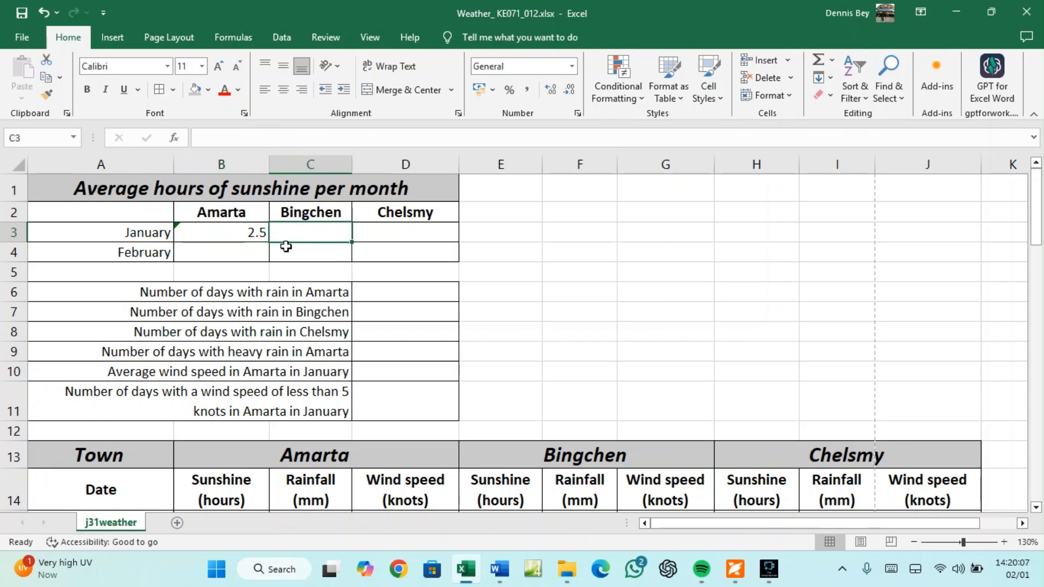
type("=")
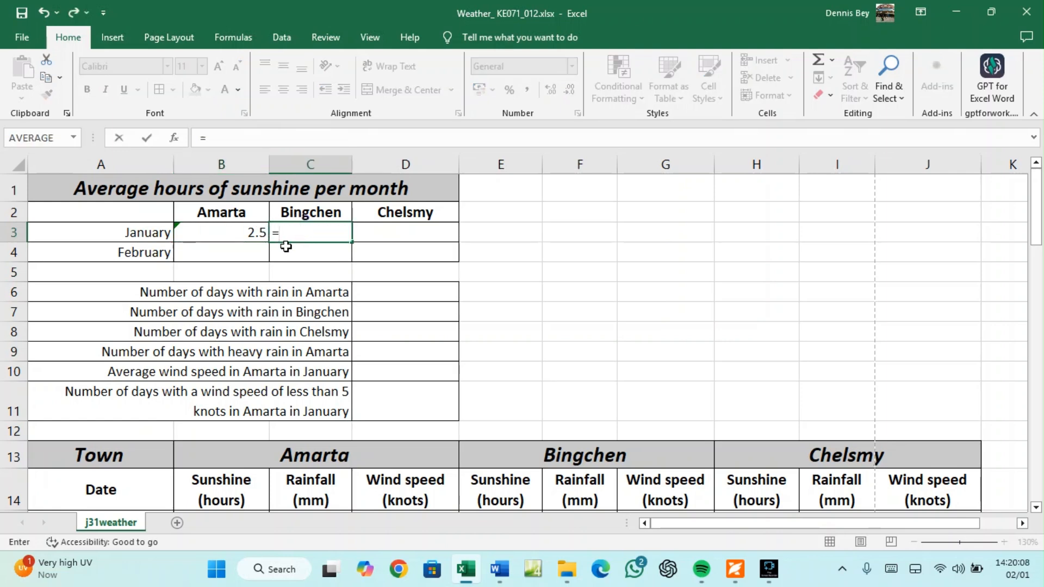
type("AVERAG")
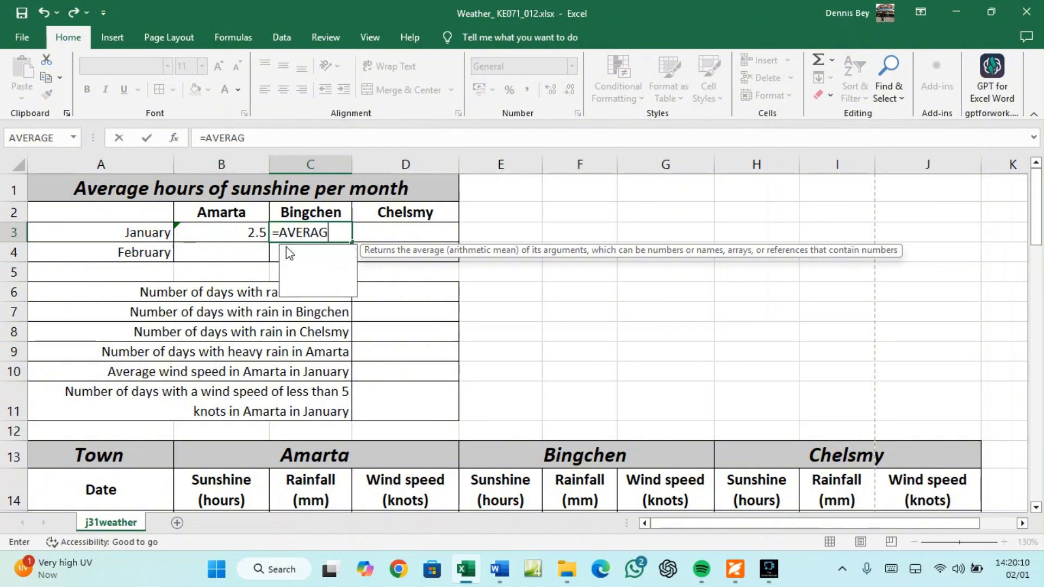
type("W")
key("BackSpace")
type("E")
double_click(288, 251)
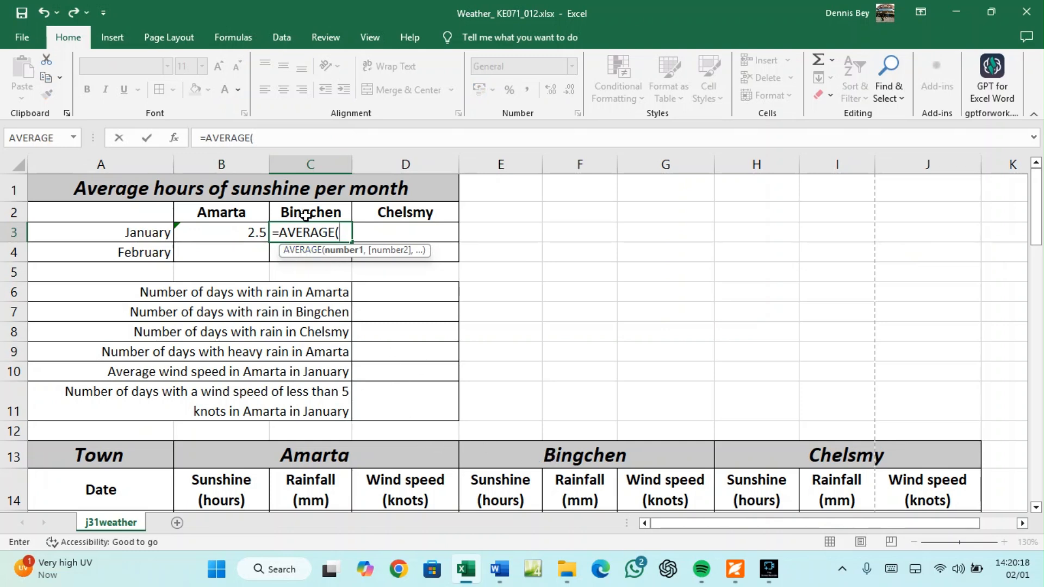
scroll(505, 395, "down", 2)
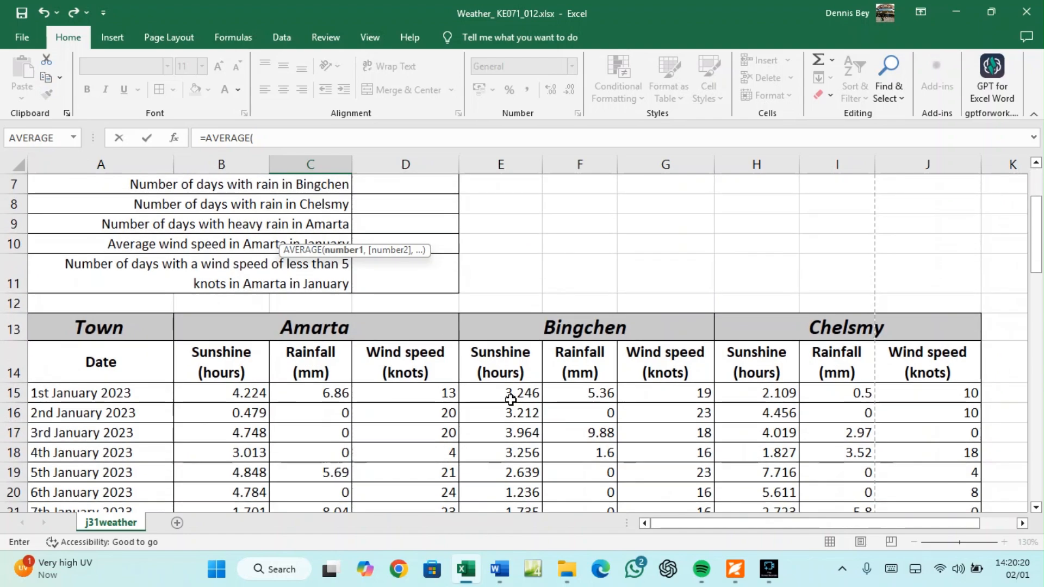
mouse_move(510, 393)
left_mouse_down()
mouse_move(517, 520)
mouse_move(518, 430)
left_mouse_up()
left_click(290, 138)
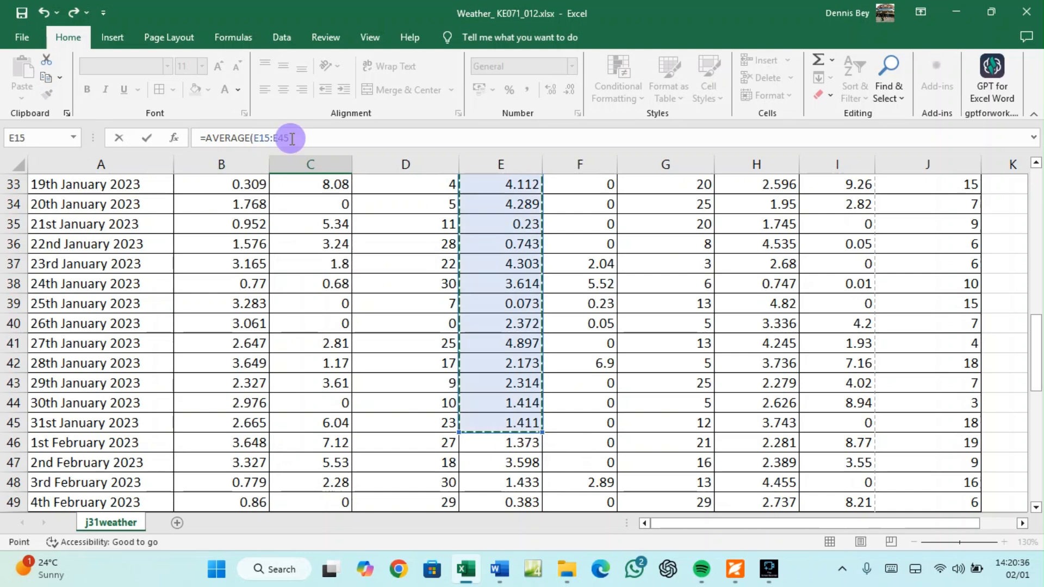
type(")")
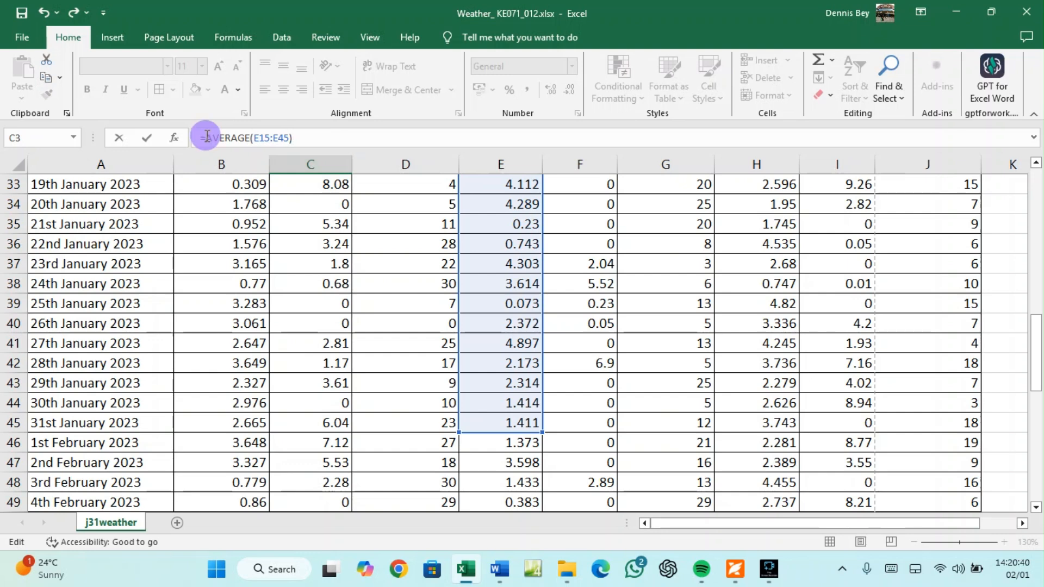
type("ROUND")
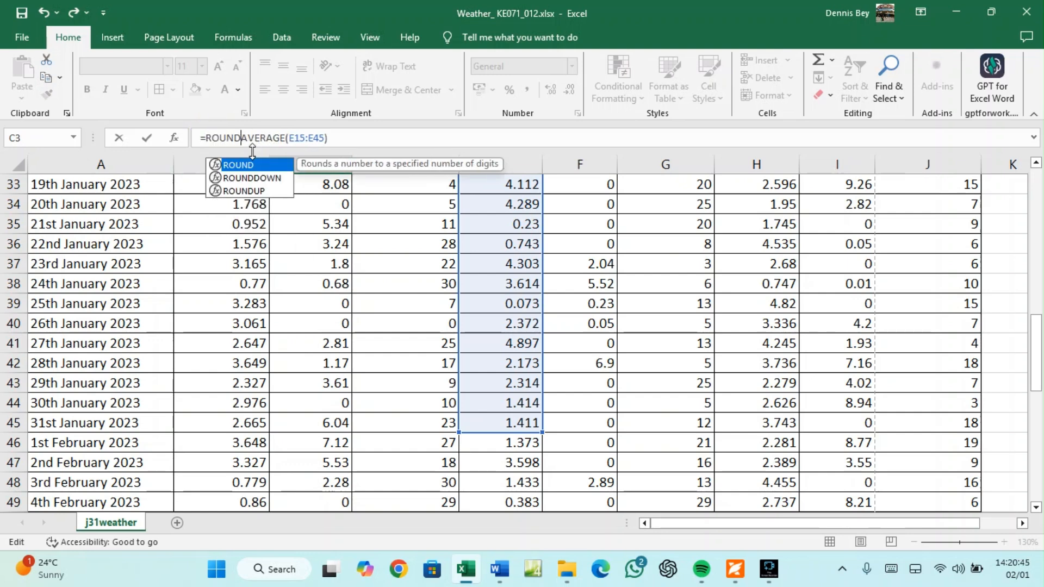
type("(")
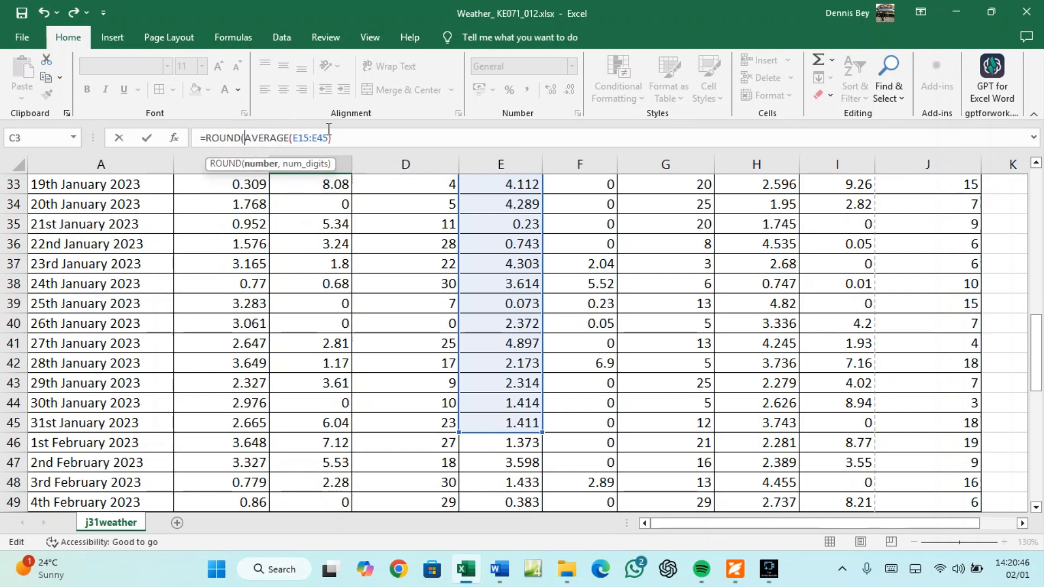
left_click(343, 137)
type(",1)")
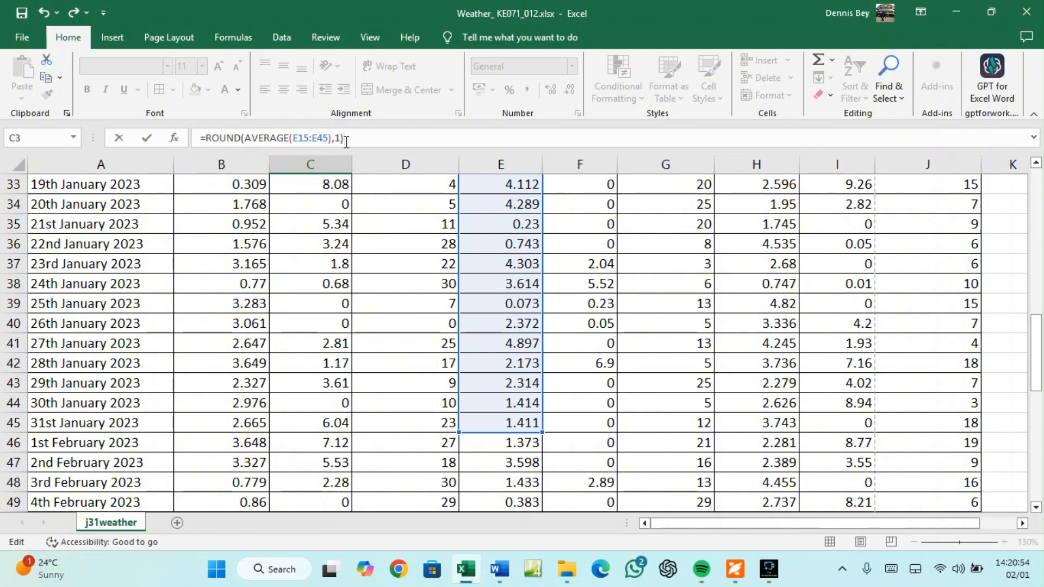
key("Return")
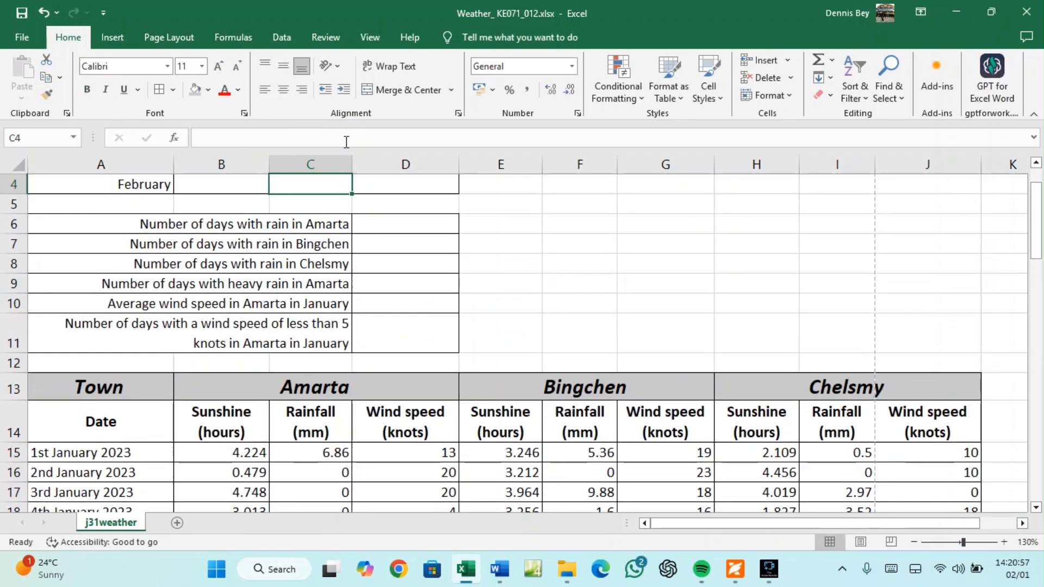
scroll(315, 298, "up", 1)
Enter =ROUND(AVERAGE(H15:H45),1) in D3 for Chelsmy's January sunshine, showing 3.4
left_click(416, 231)
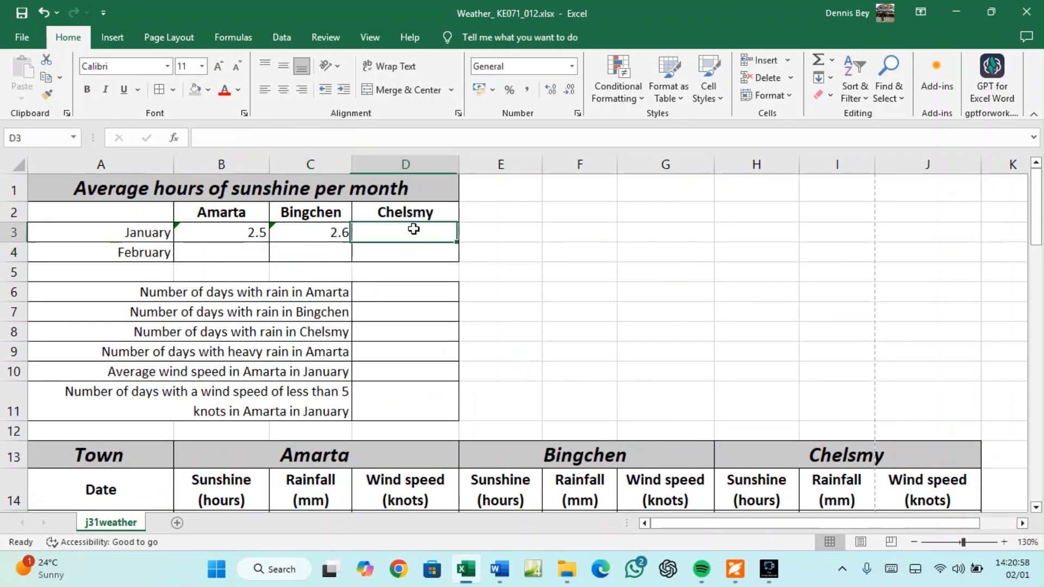
type("=")
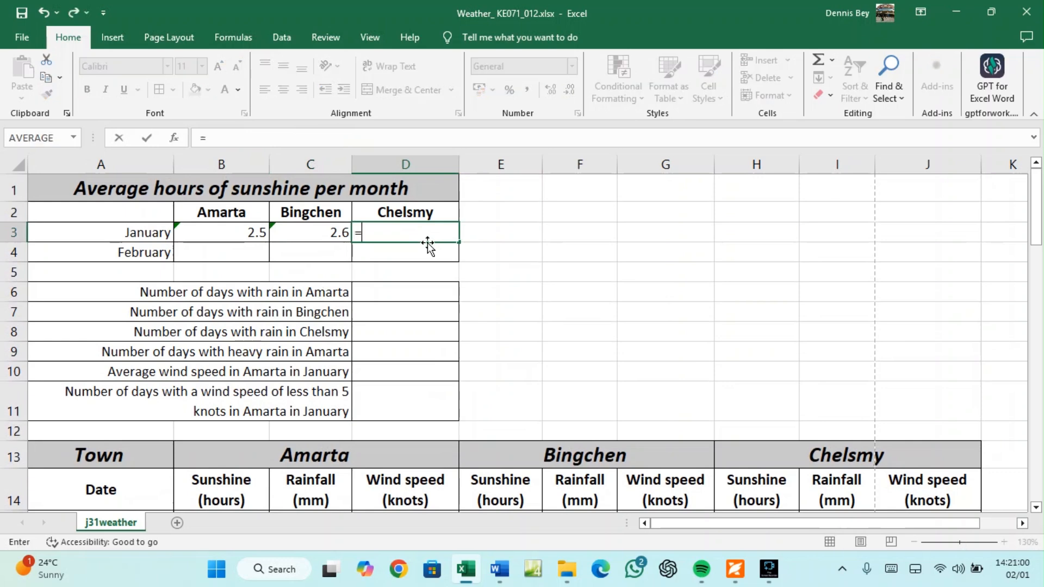
type("AVERAGE")
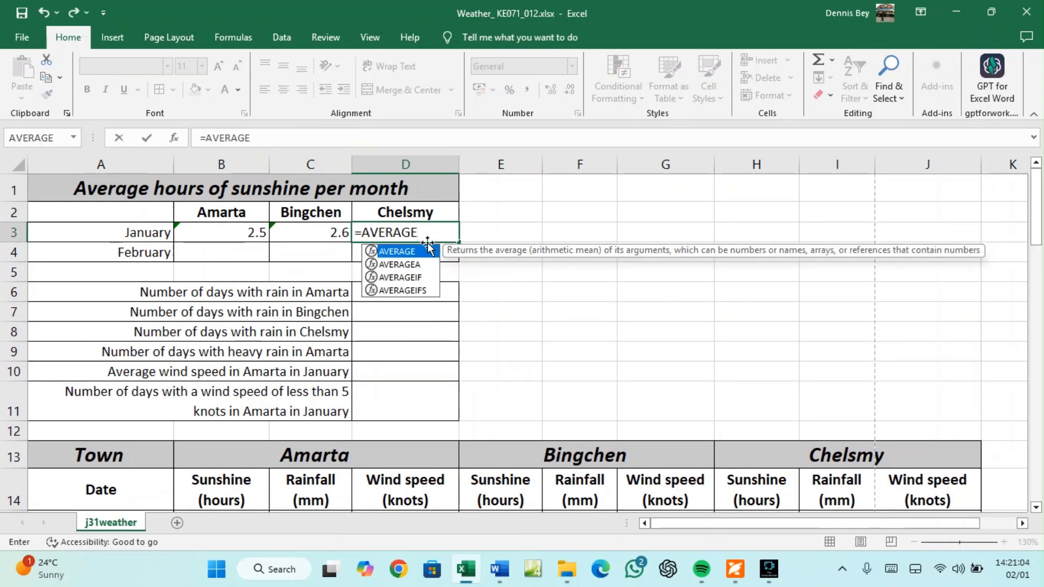
type("(")
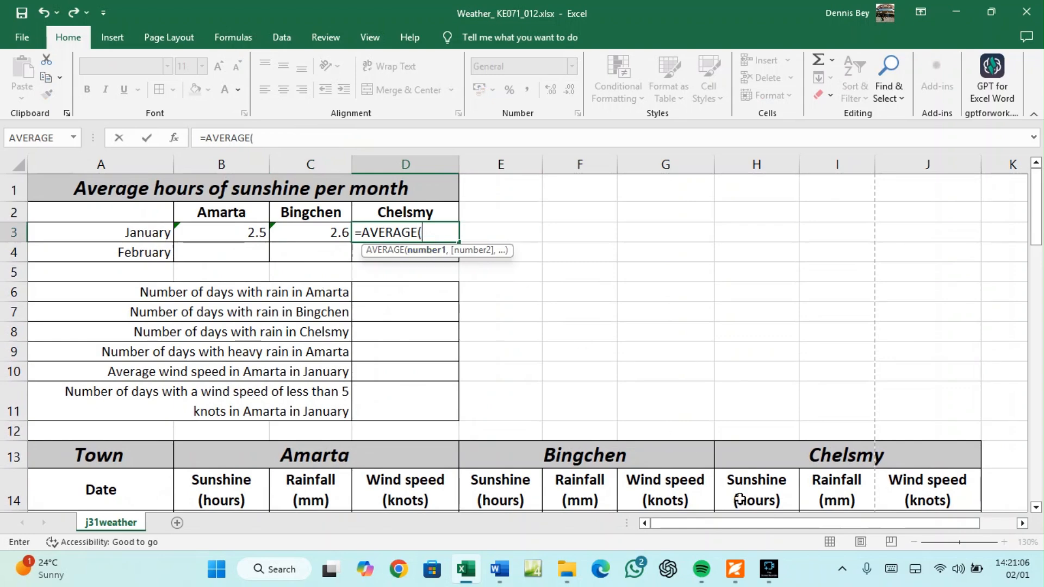
scroll(740, 500, "down", 1)
scroll(743, 401, "down", 2)
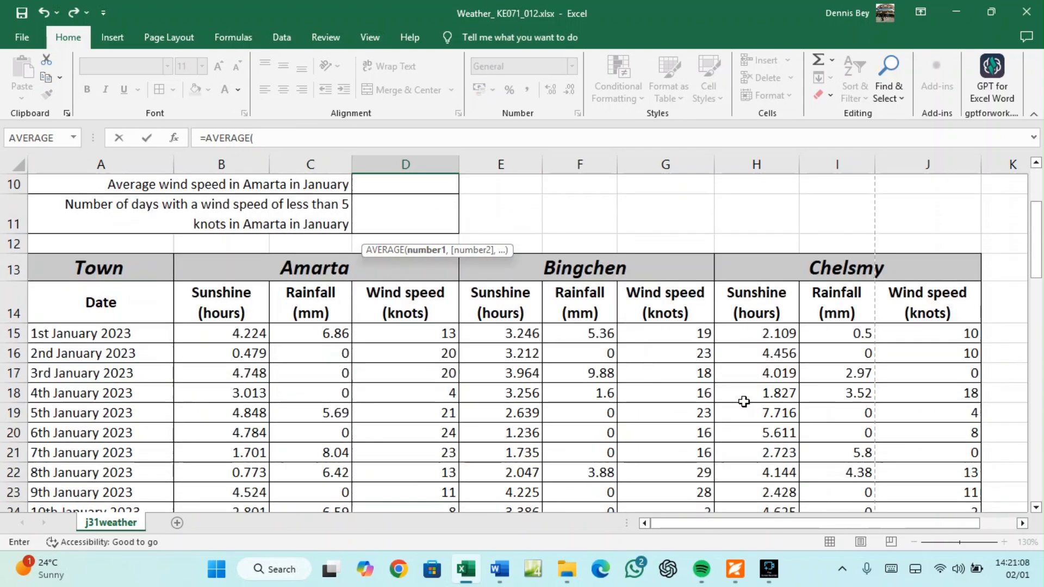
scroll(743, 402, "down", 1)
left_click(753, 250)
left_click_drag(755, 429, 767, 471)
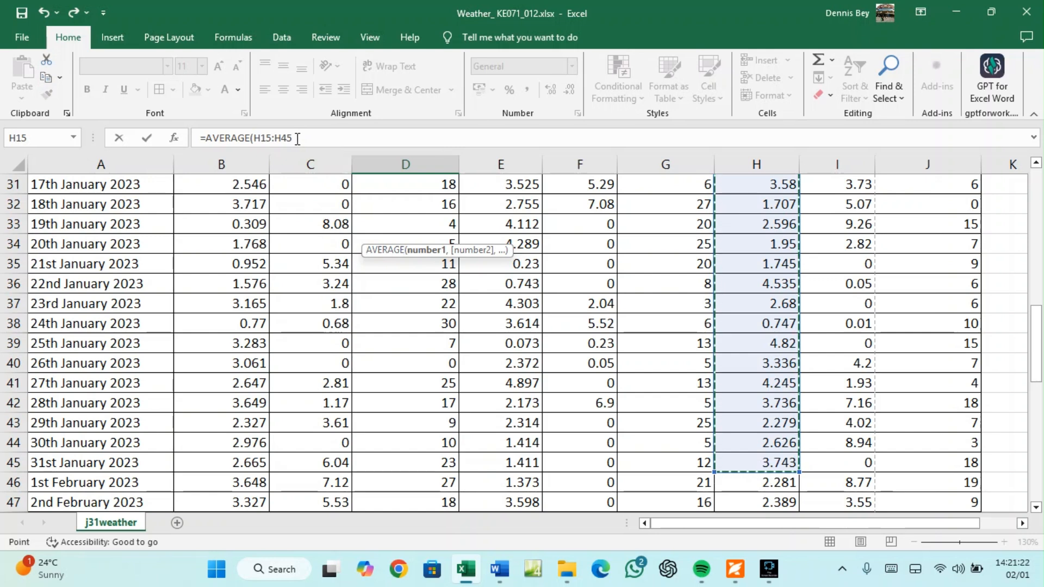
left_click(297, 139)
type(")")
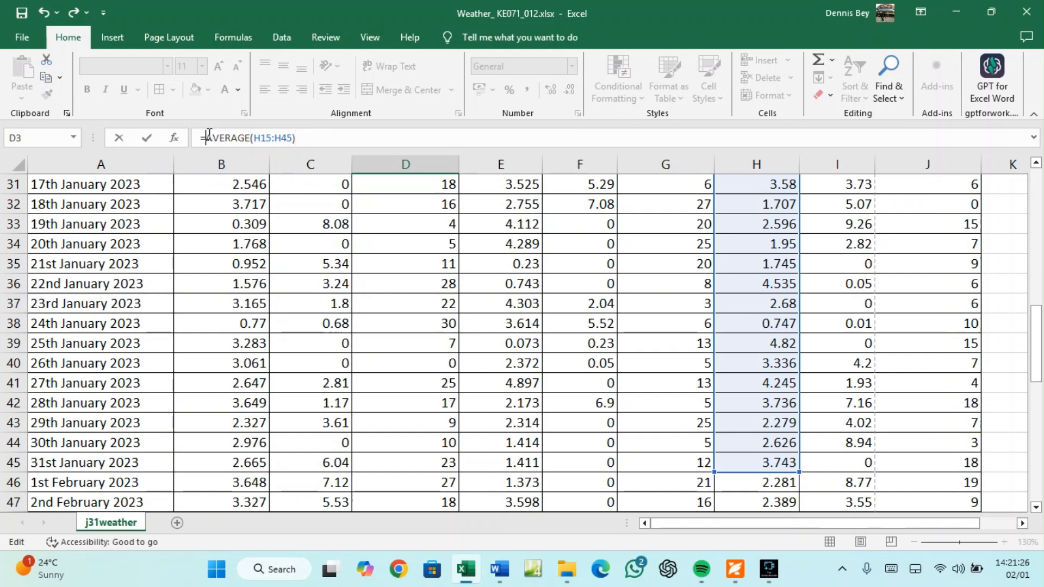
type("ROUND(")
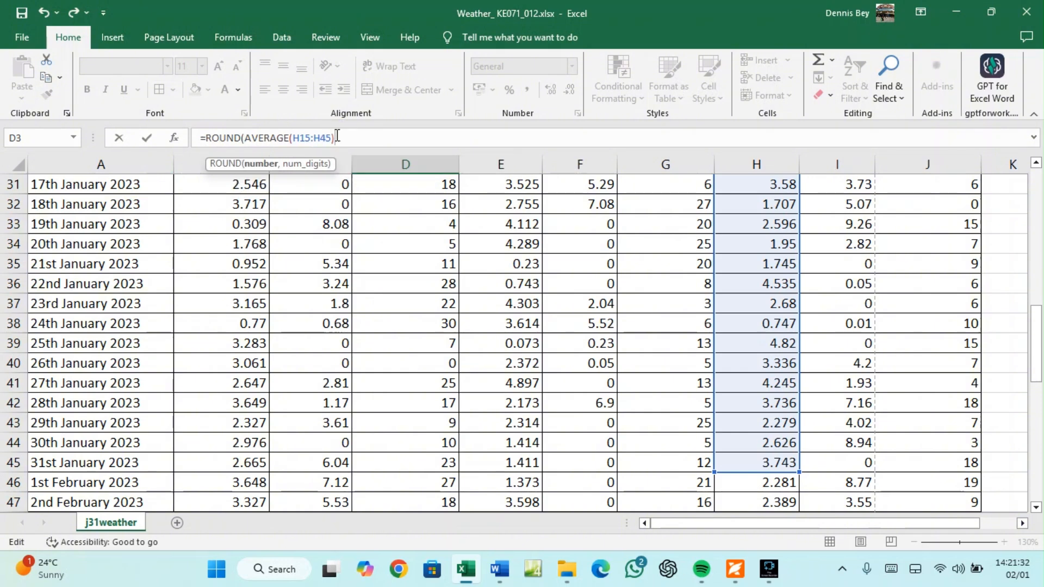
type(",")
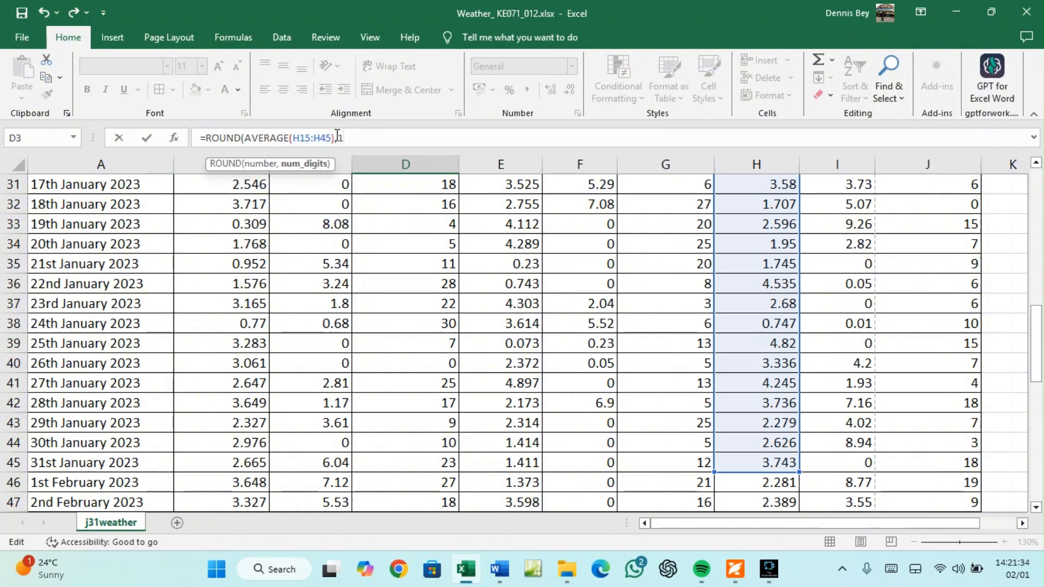
type("1)")
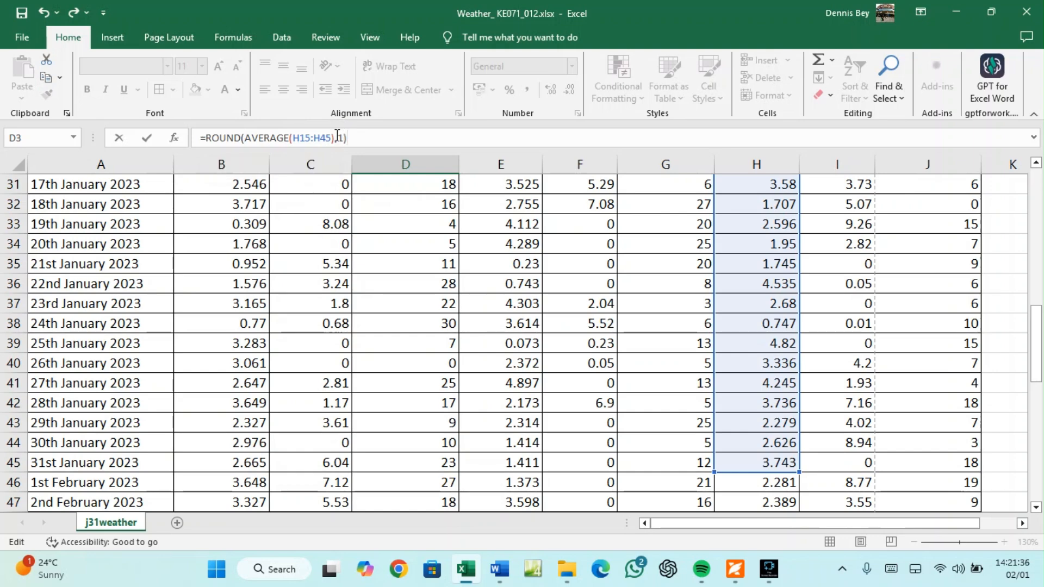
key("Return")
Review the January average formulas in B3, C3 and D3
scroll(354, 291, "up", 1)
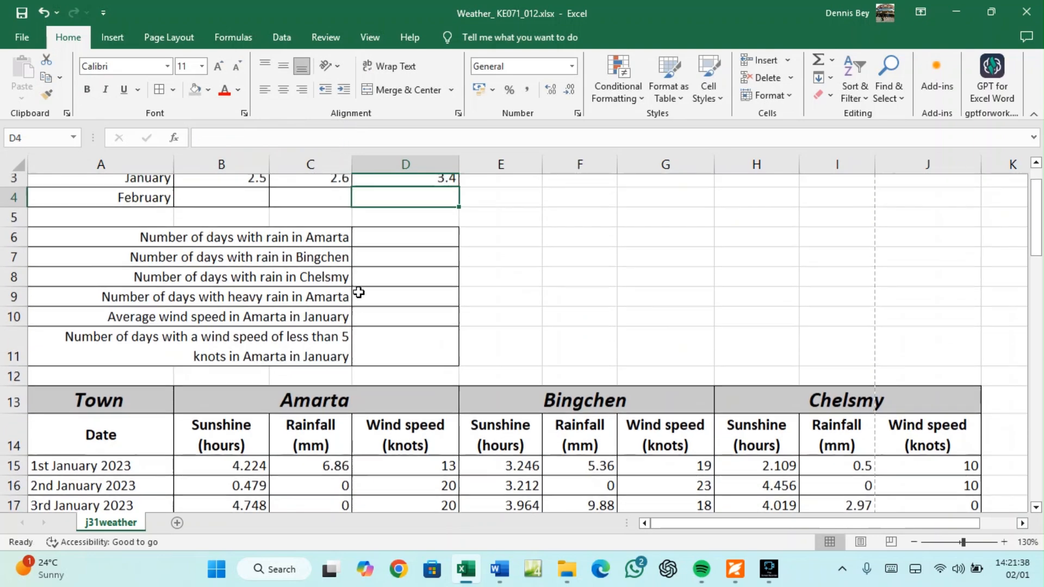
left_click(247, 233)
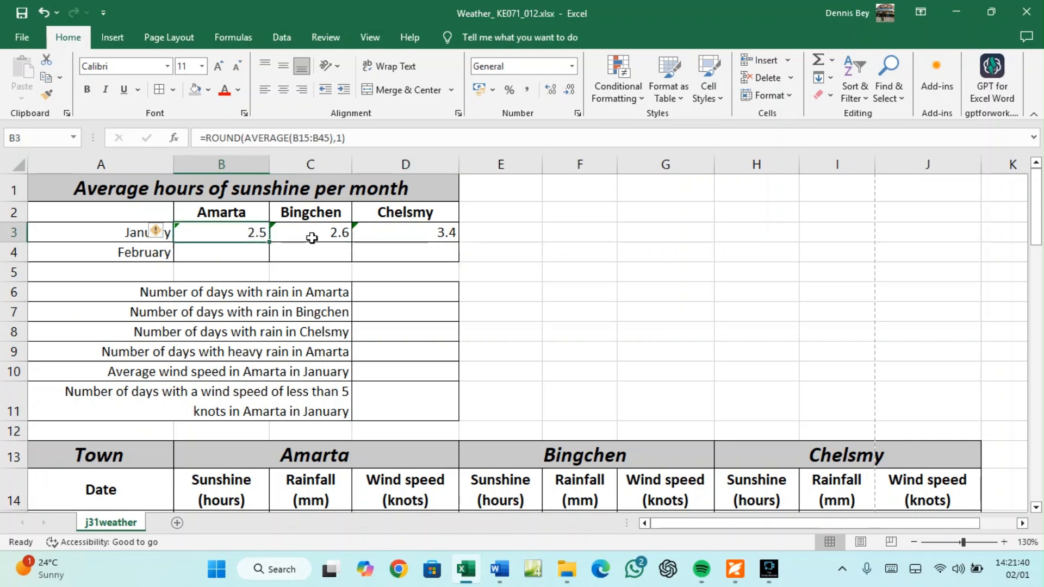
left_click(314, 235)
left_click(382, 239)
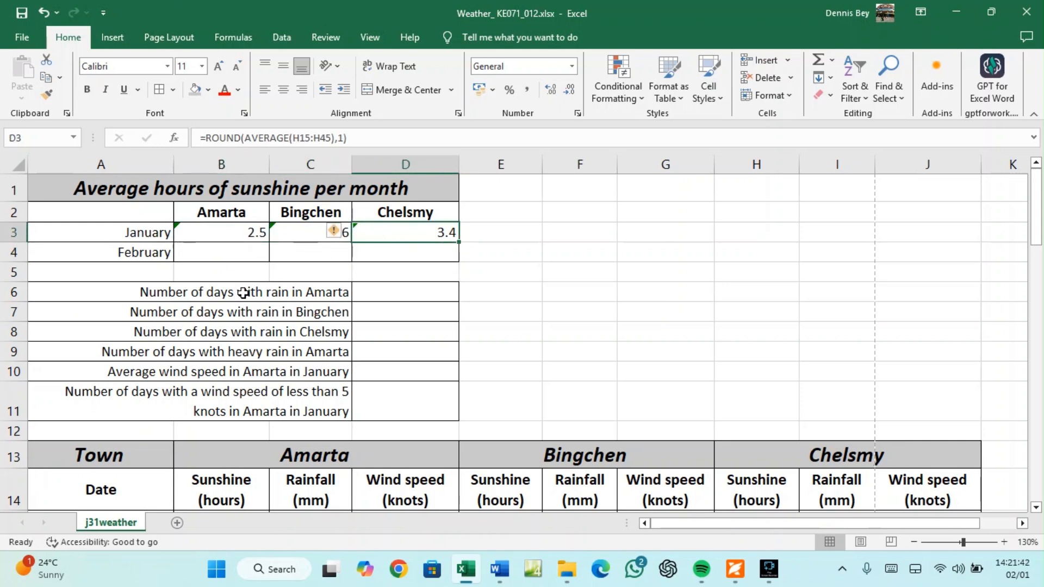
left_click(734, 577)
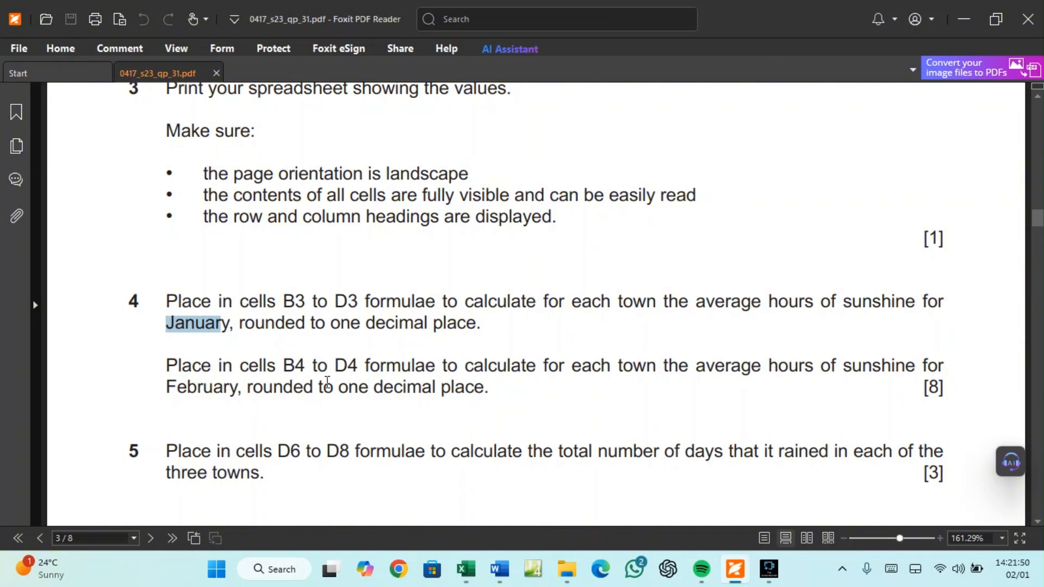
left_click(465, 570)
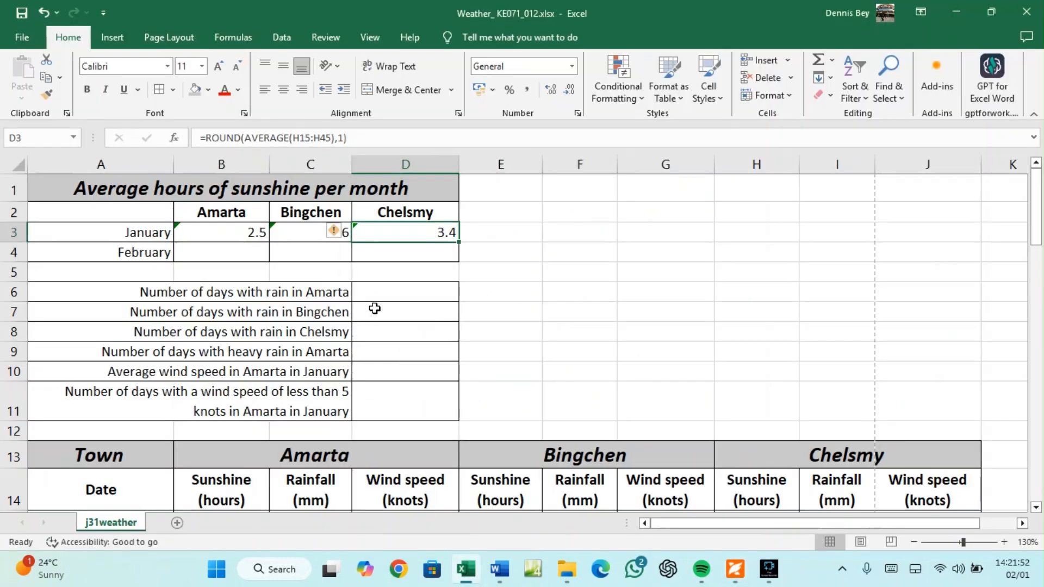
left_click(239, 255)
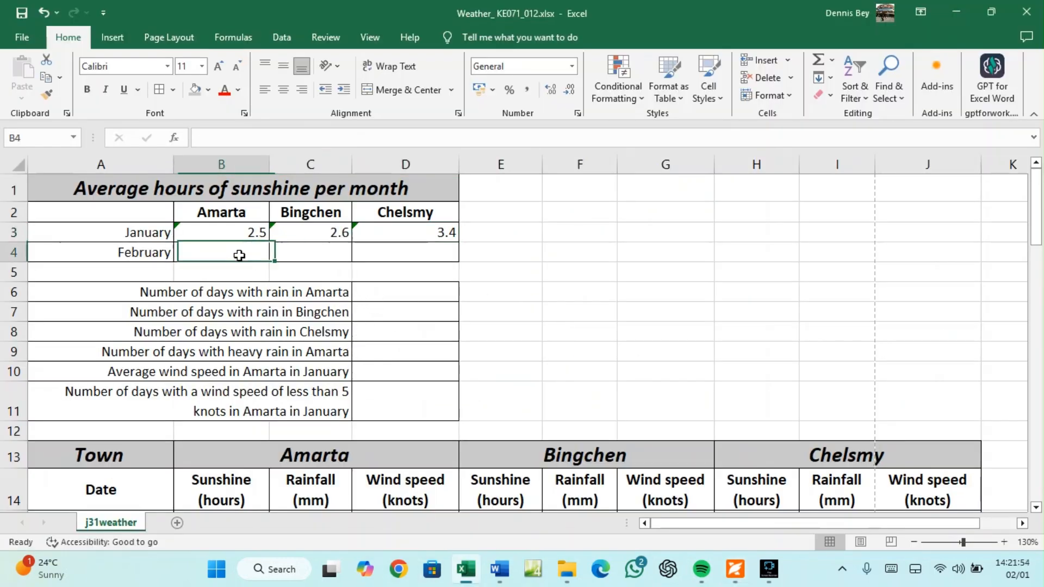
left_click(378, 258)
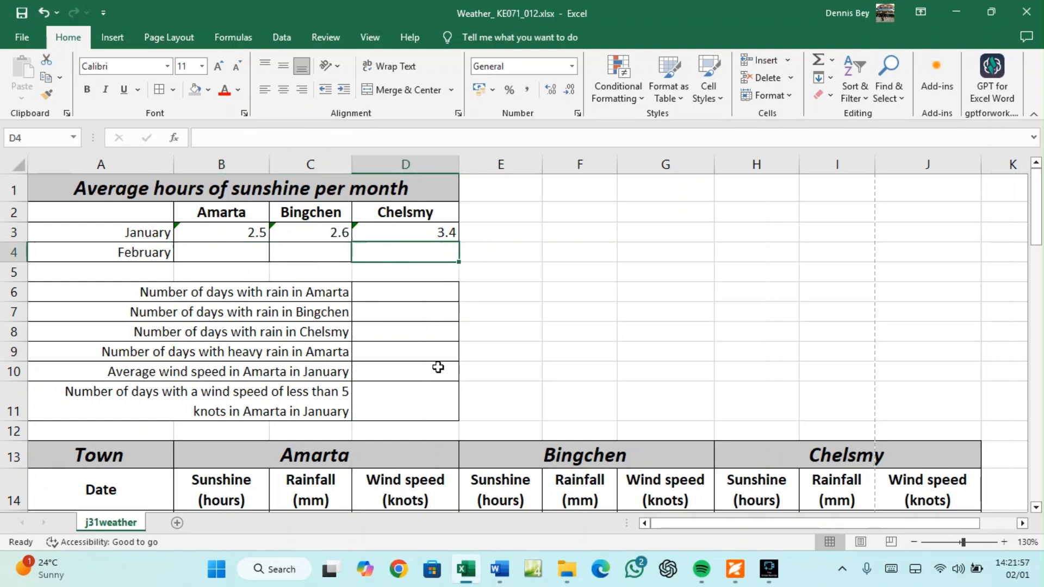
left_click(735, 569)
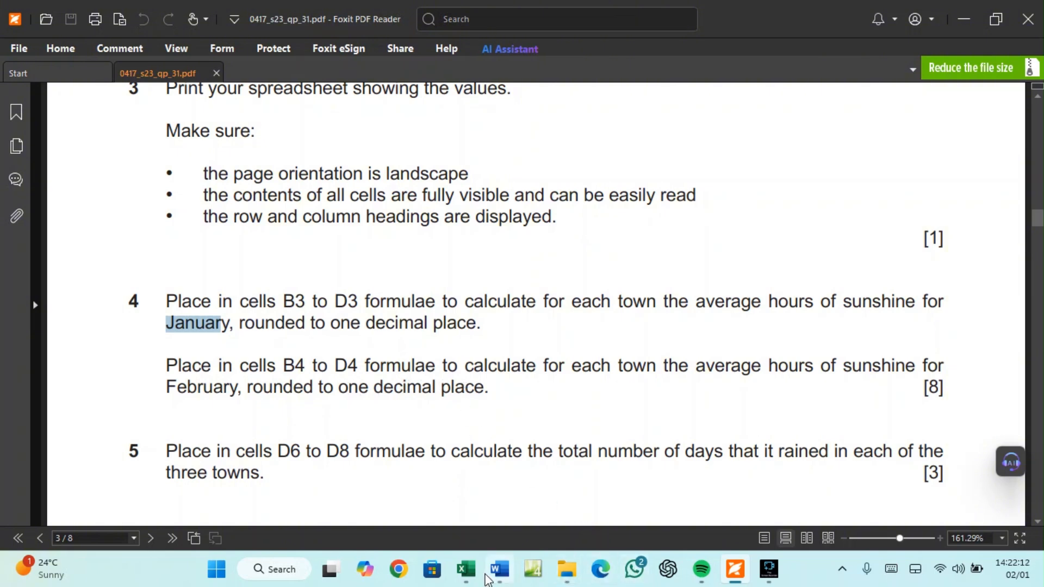
left_click(469, 576)
Enter =ROUND(AVERAGE(B46:B73),1) in B4 for Amarta's February sunshine, giving 2.7
left_click(229, 255)
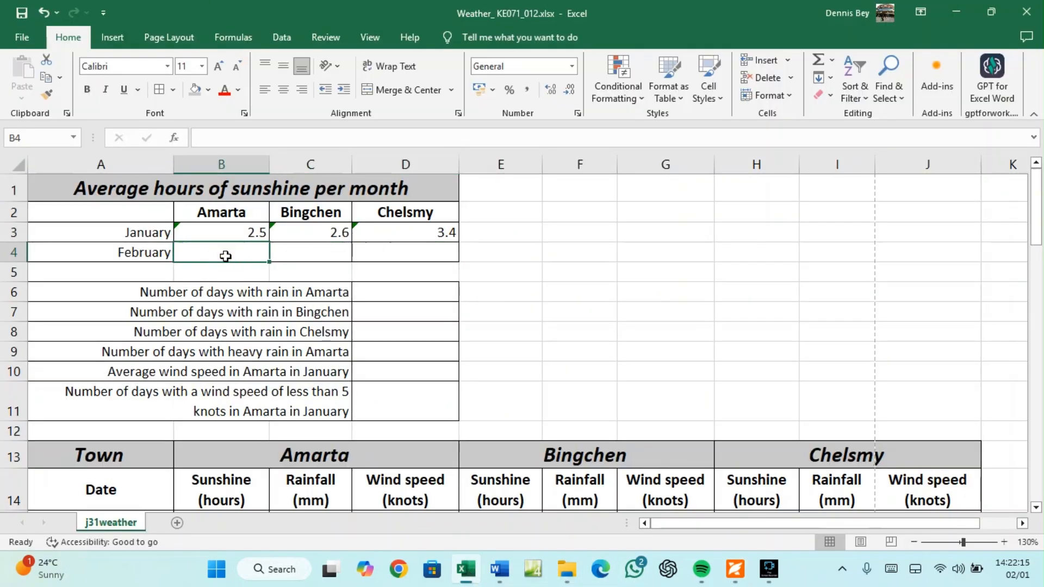
type("=")
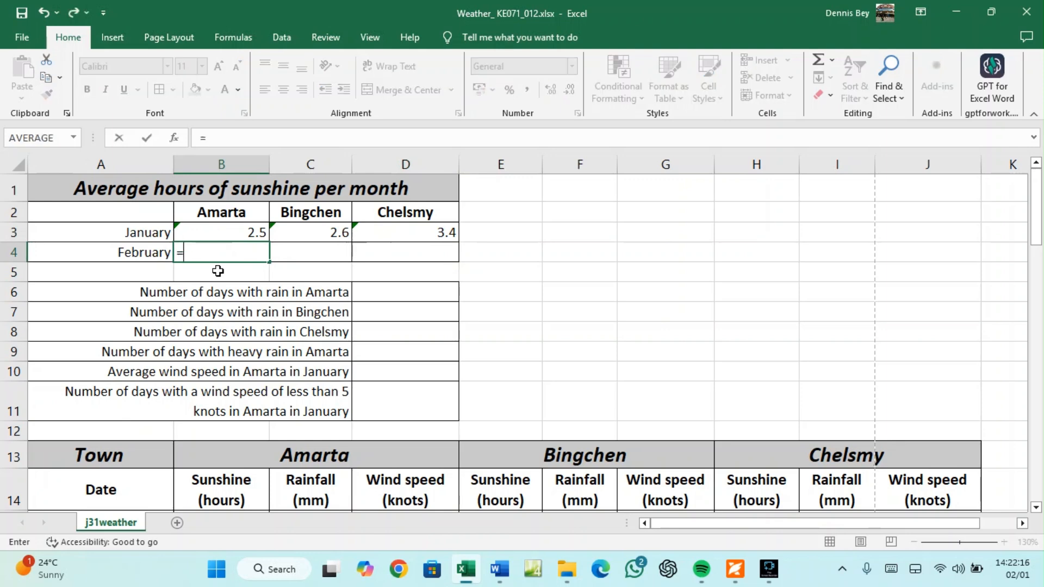
type("AVERA")
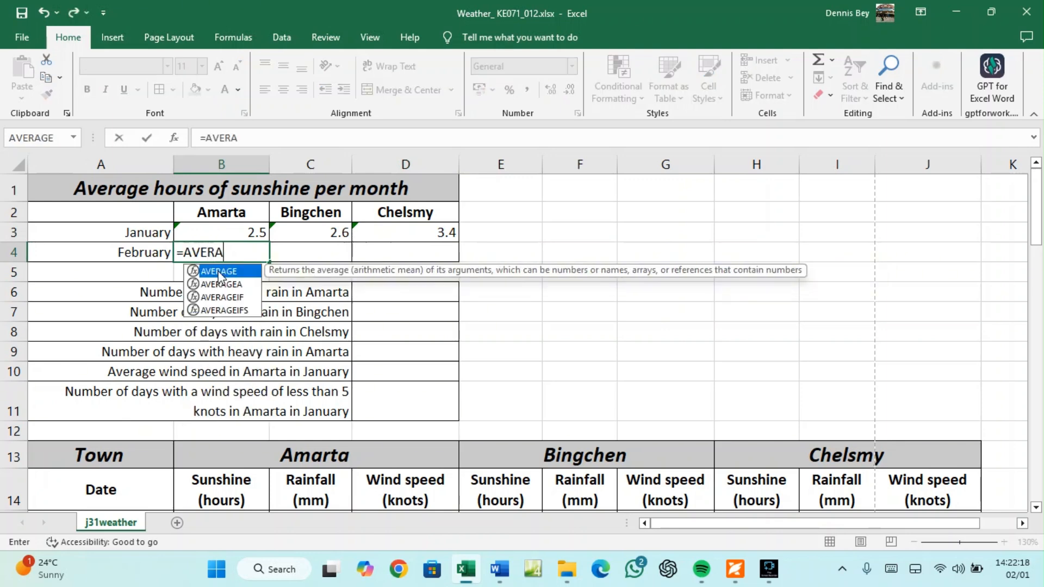
type("HE")
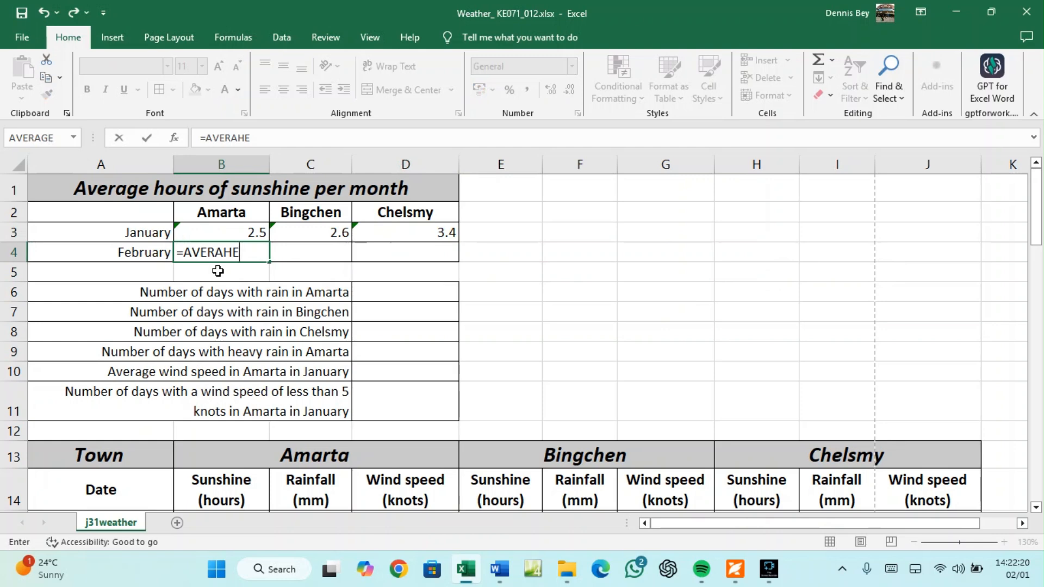
key("BackSpace")
key("BackSpace")
type("G")
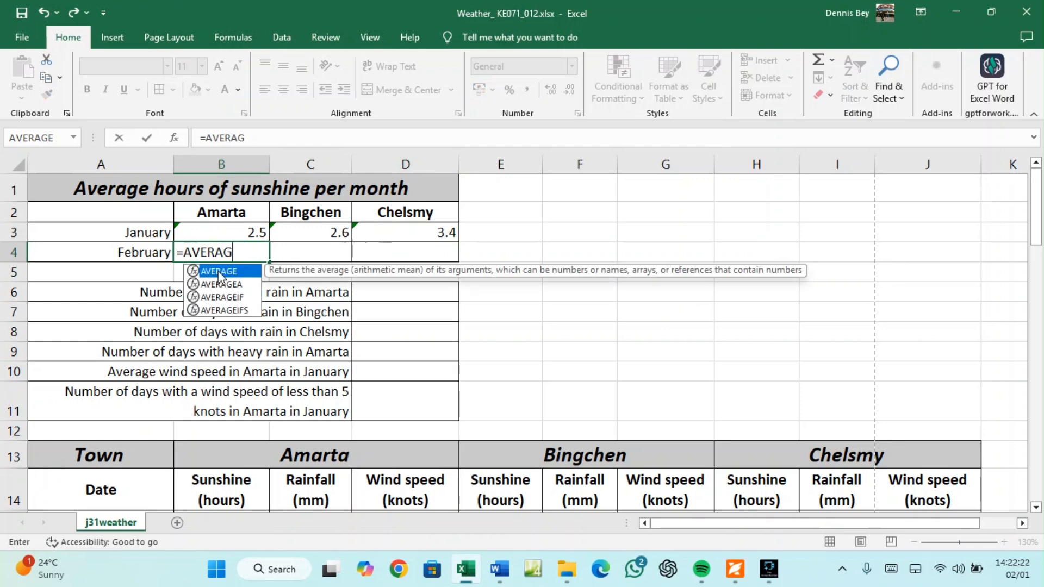
type("E(")
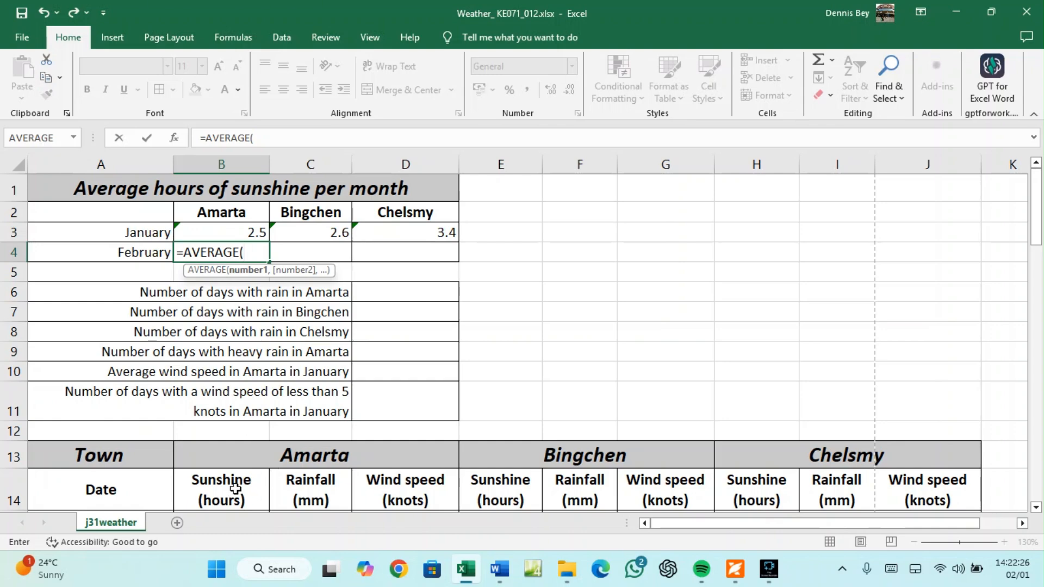
scroll(233, 490, "down", 6)
scroll(233, 490, "down", 6)
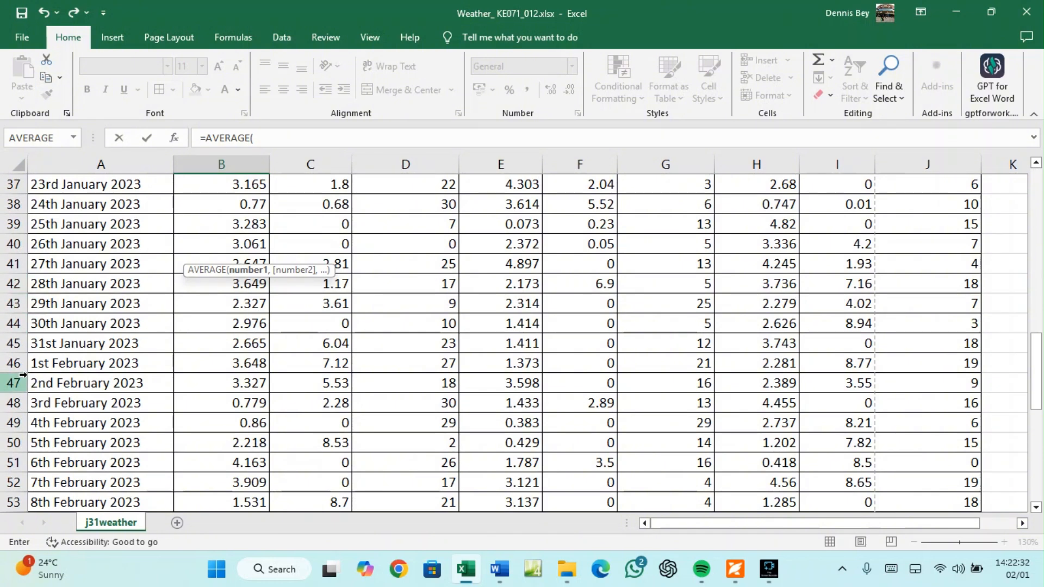
left_click_drag(223, 362, 221, 443)
left_click(290, 138)
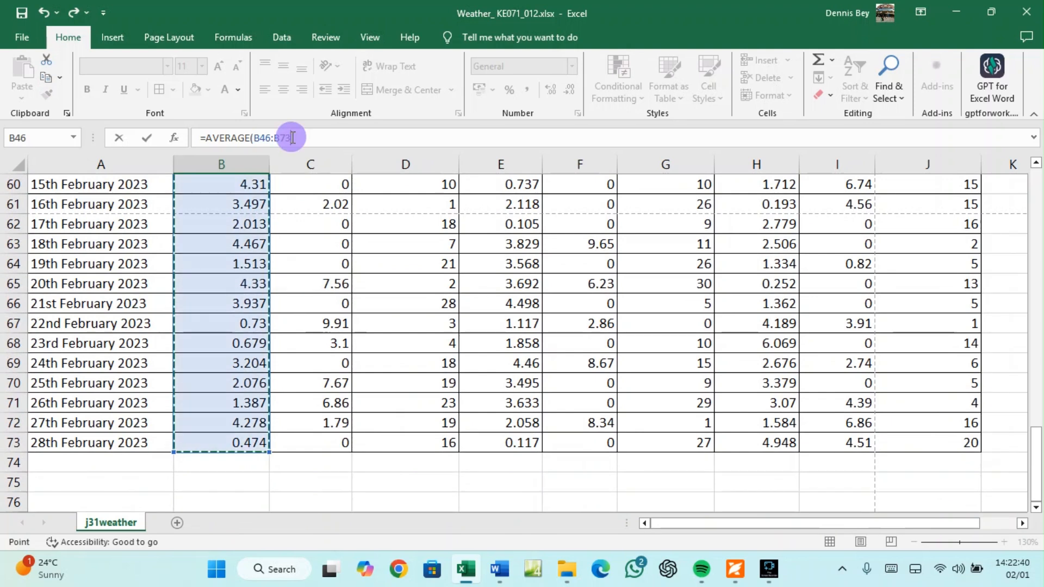
type(")")
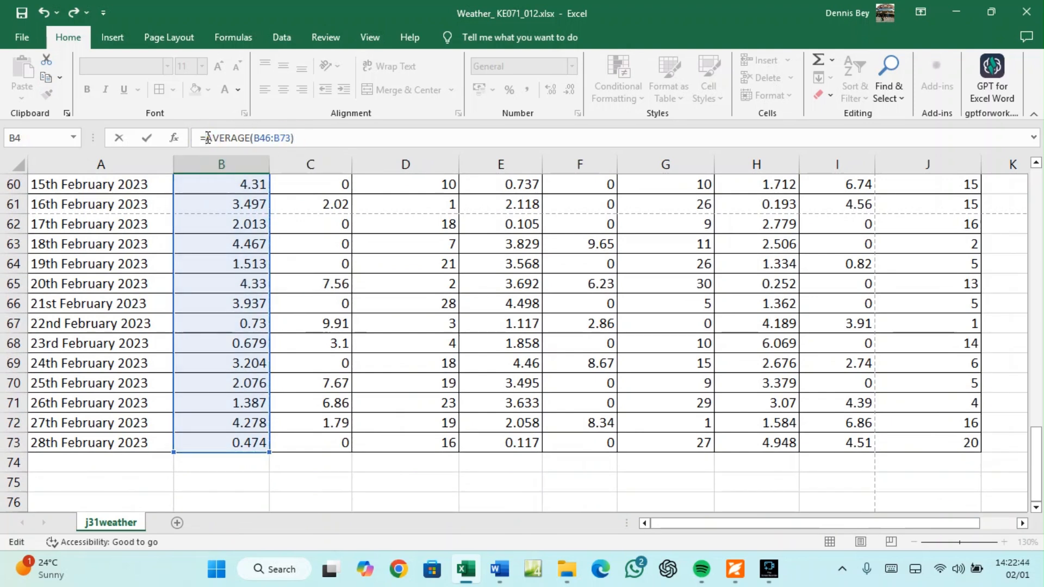
left_click(208, 138)
type("ROUND")
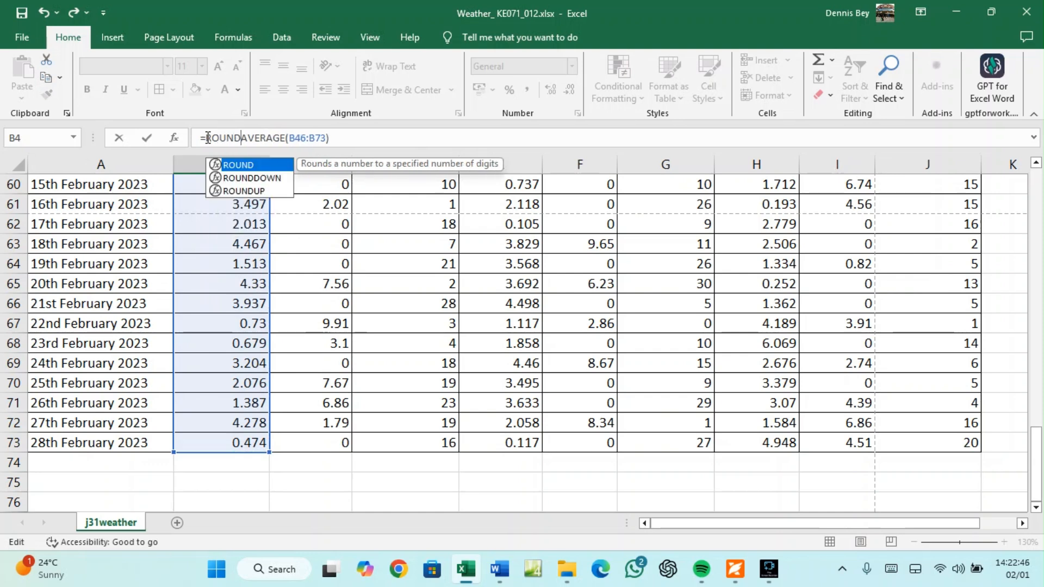
type("(")
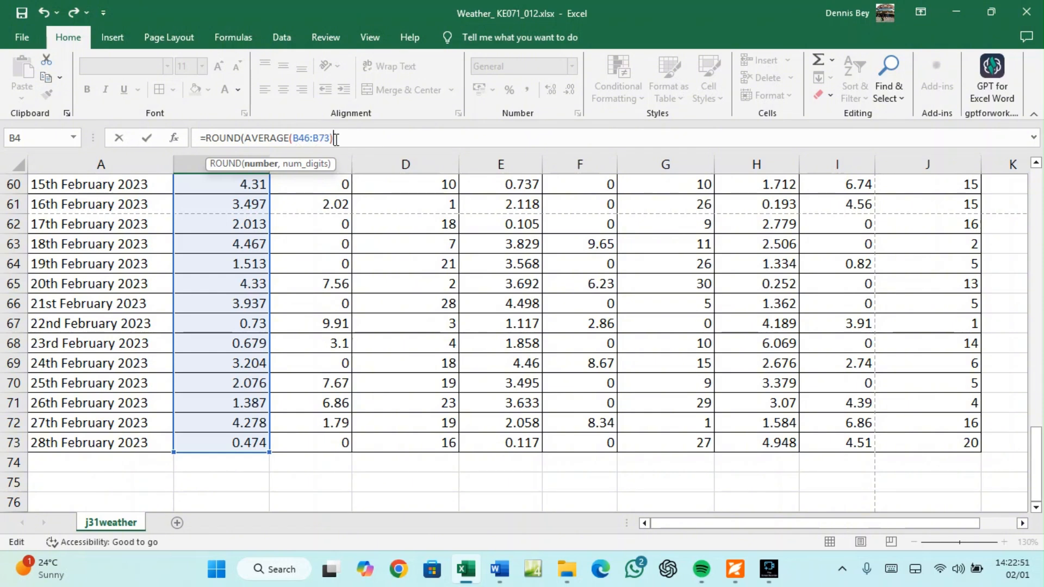
type(",1)")
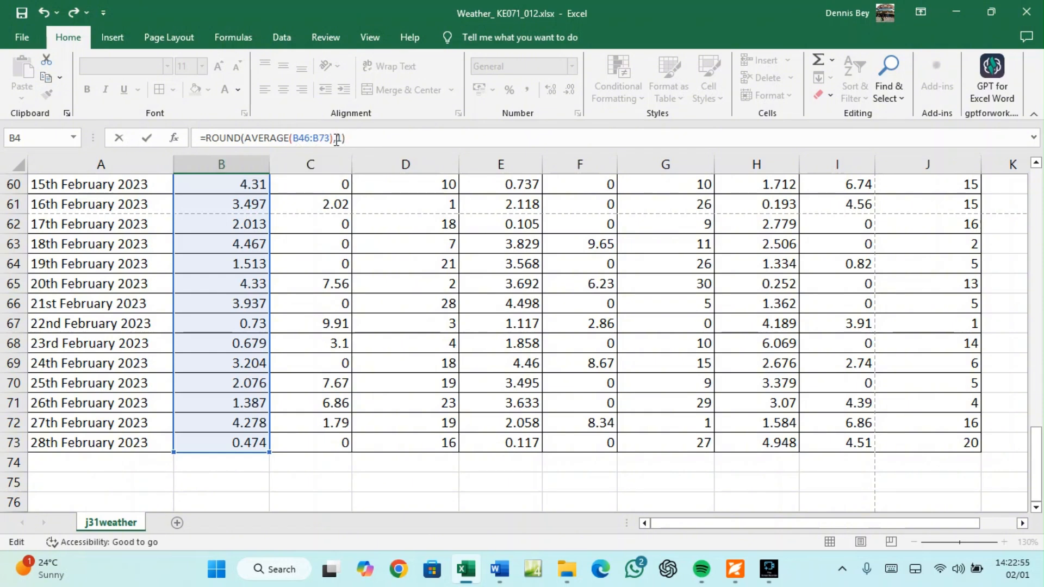
key("Return")
scroll(327, 329, "up", 2)
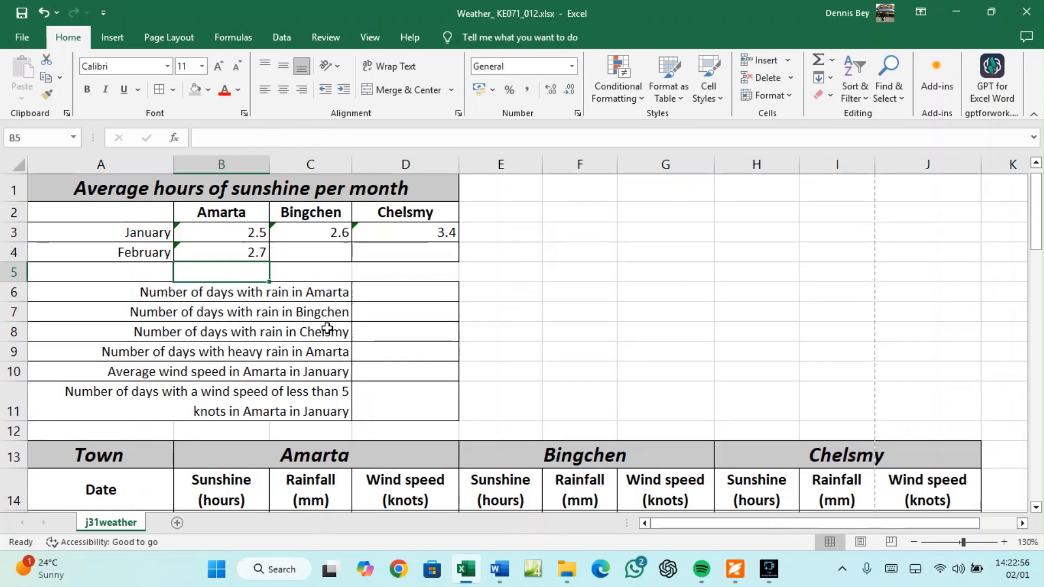
In C4, enter an AVERAGE over Bingchen's February sunshine range E46:E73
left_click(301, 252)
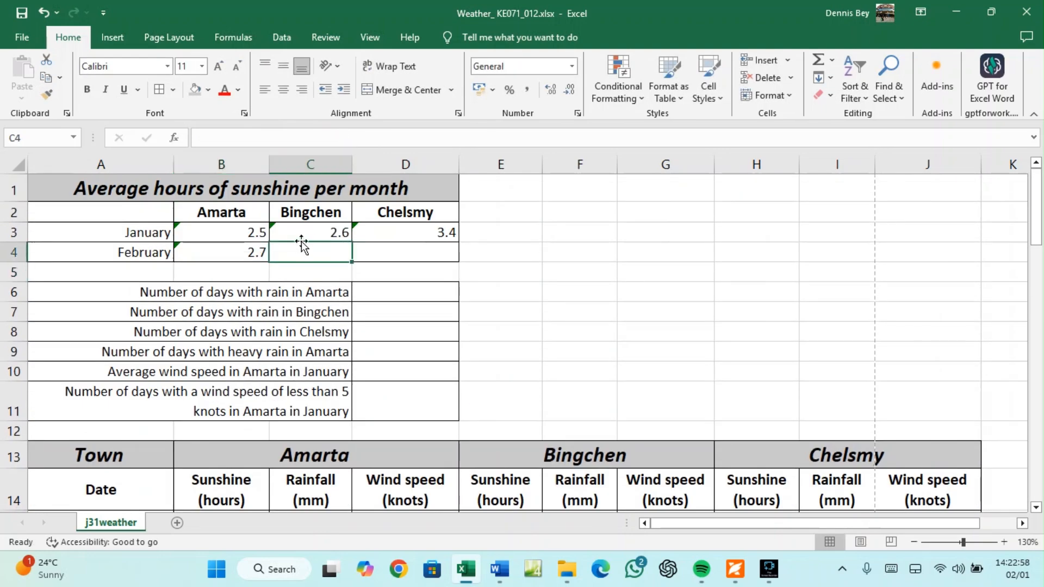
type("=AVERA")
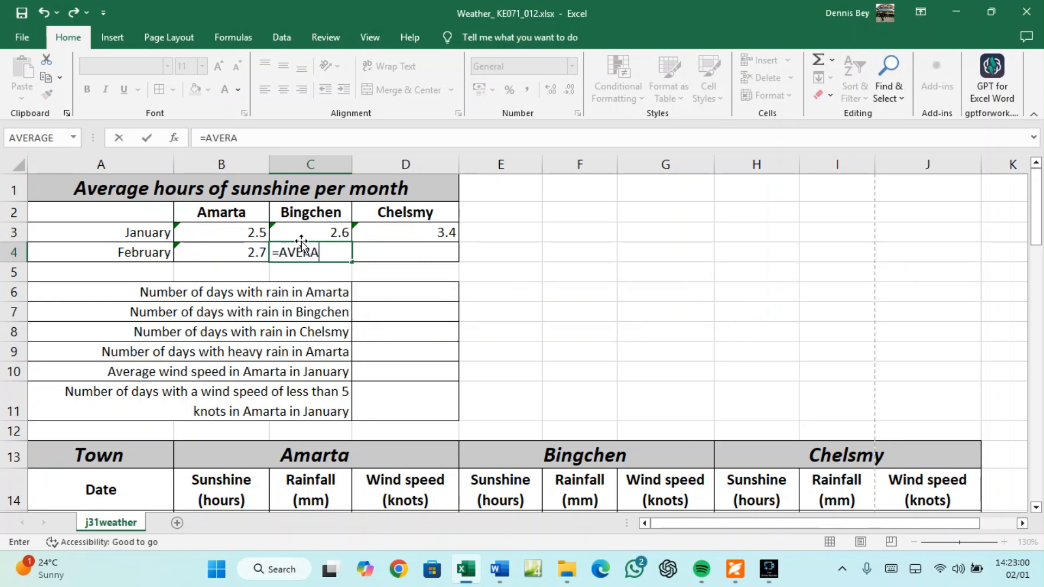
type("HE")
key("BackSpace")
key("BackSpace")
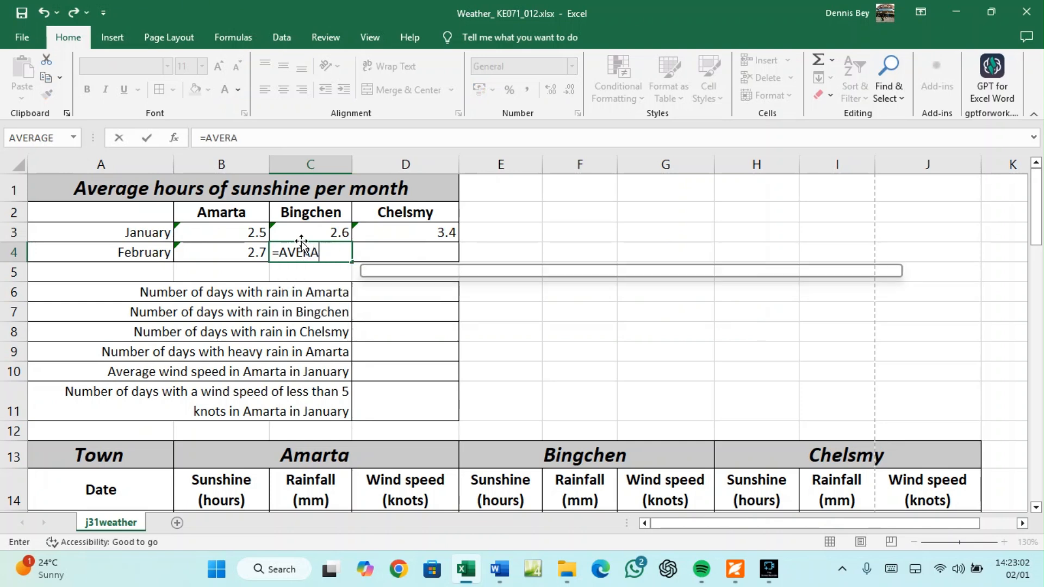
type("GE")
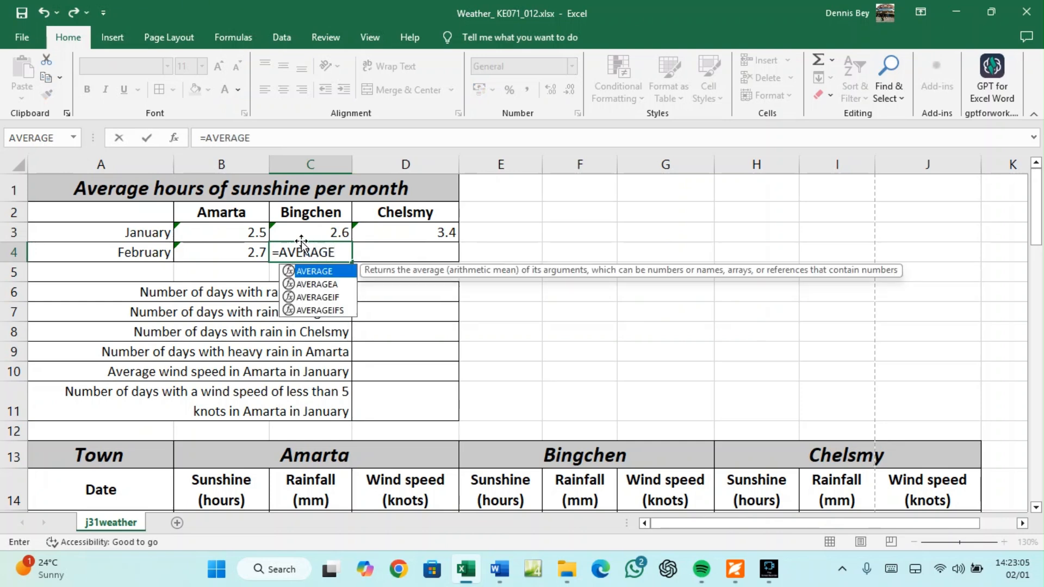
type("(")
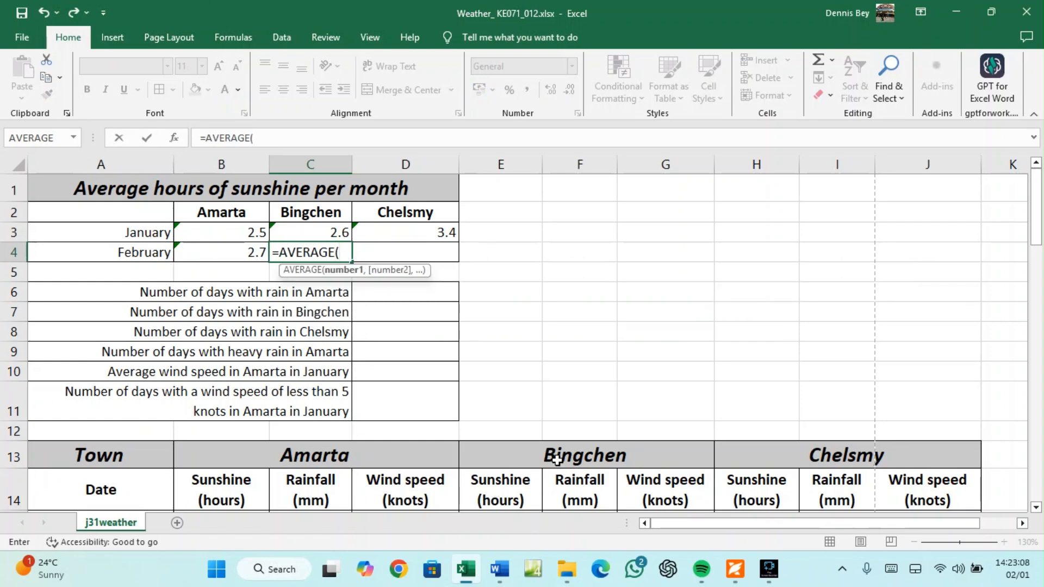
scroll(556, 459, "down", 7)
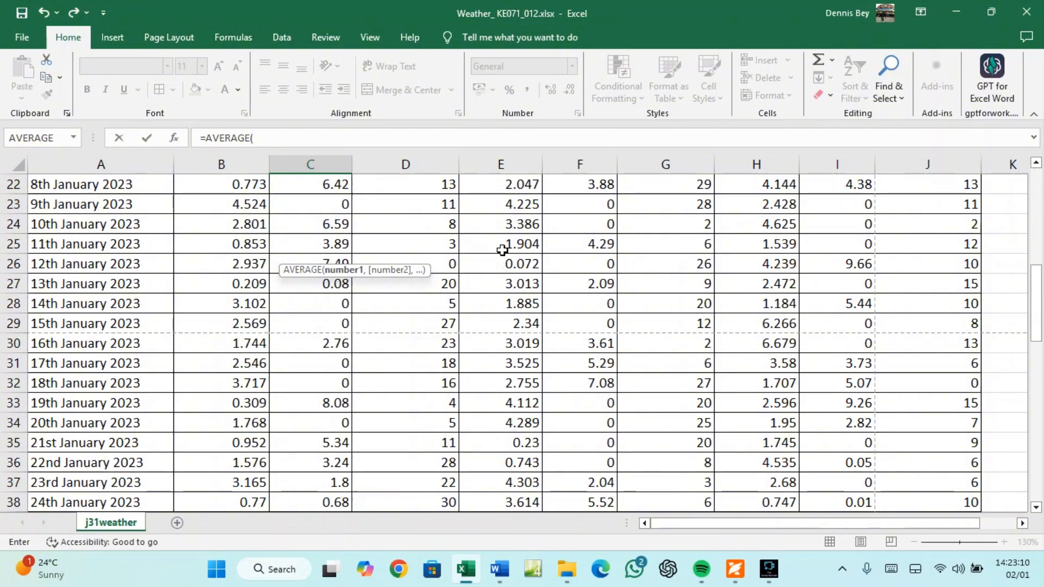
scroll(502, 251, "up", 3)
scroll(509, 298, "down", 2)
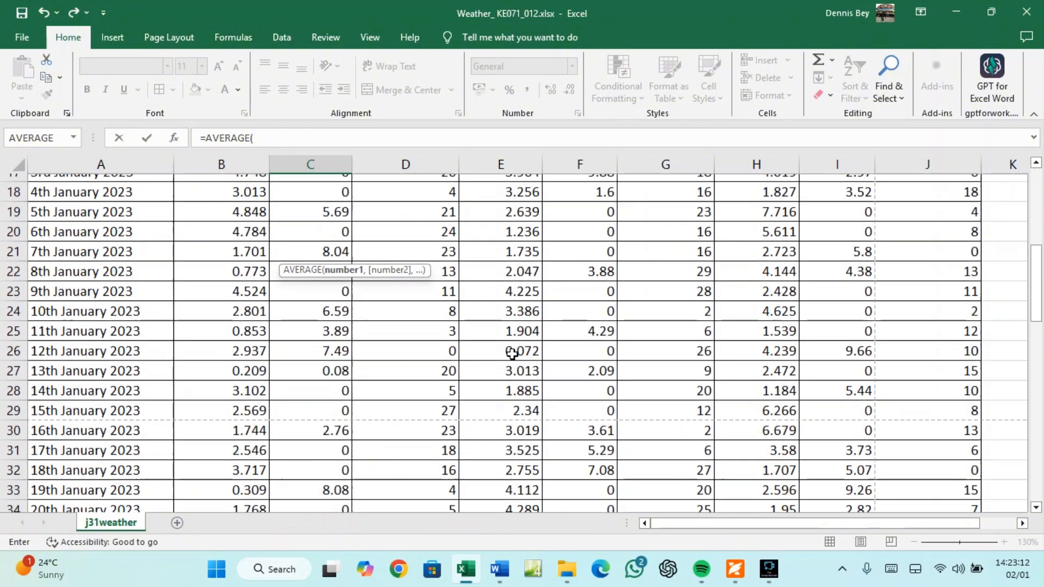
scroll(511, 354, "down", 7)
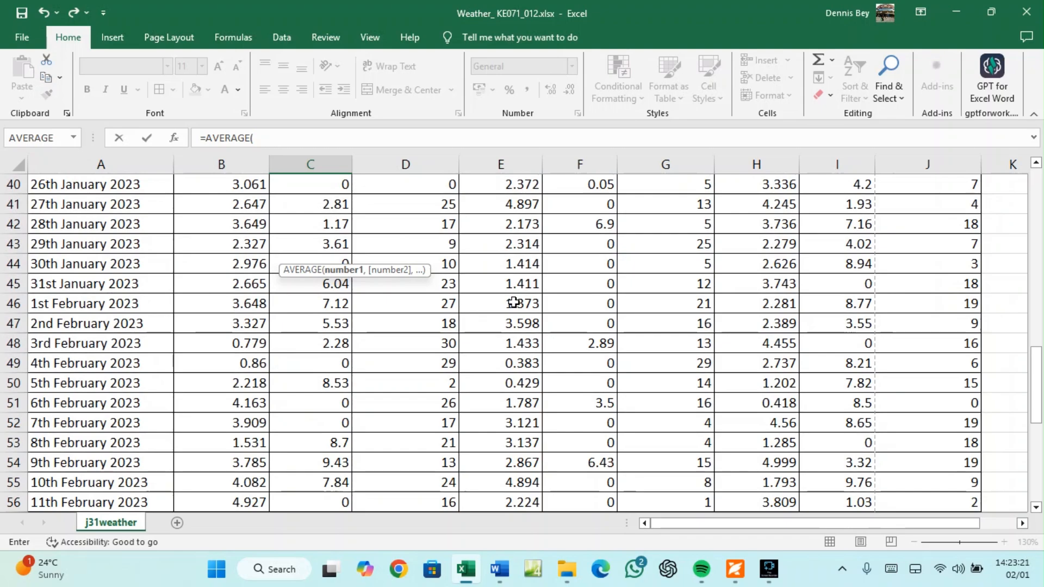
left_click_drag(513, 302, 509, 425)
left_click(300, 132)
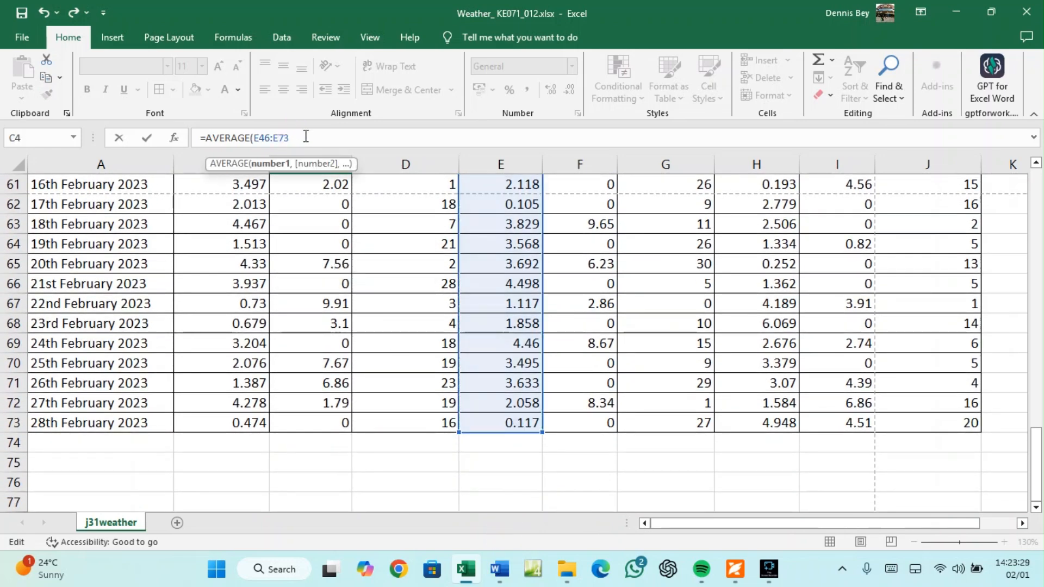
type(")")
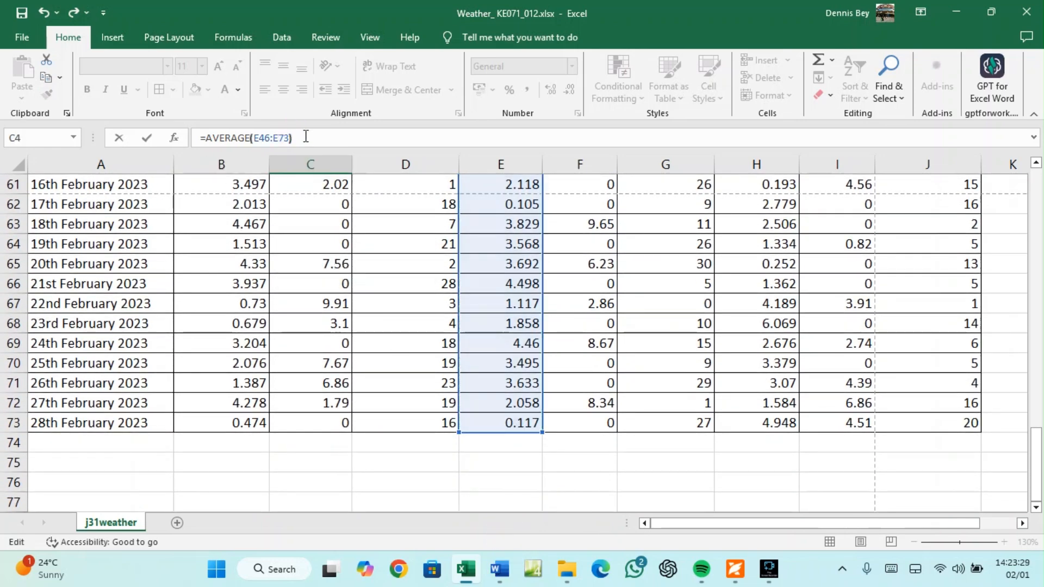
Wrap it as =ROUND(AVERAGE(E46:E73),1) and commit, showing 2.5
left_click(205, 139)
type("ROUND")
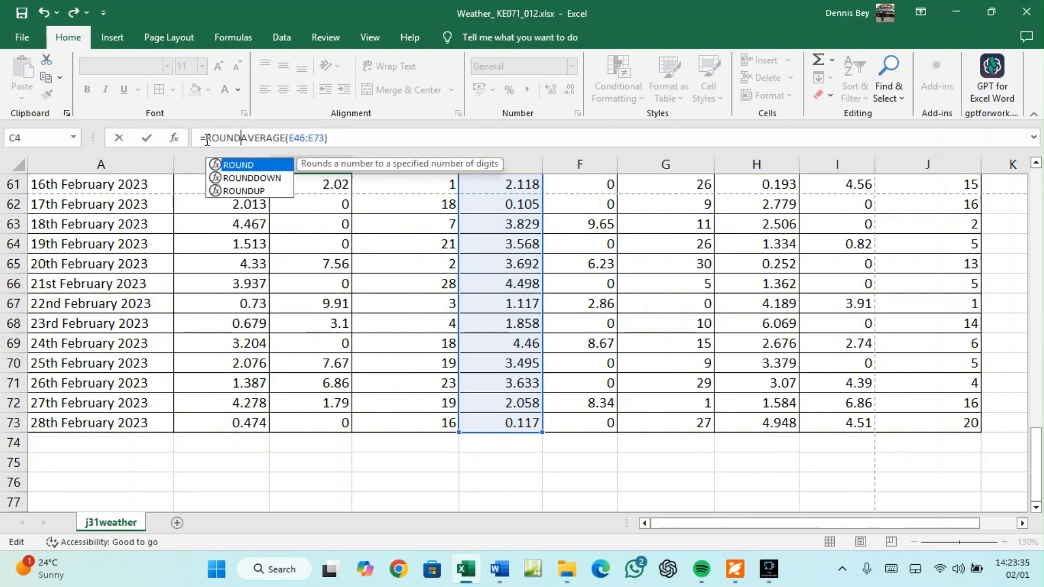
type("(")
left_click(345, 135)
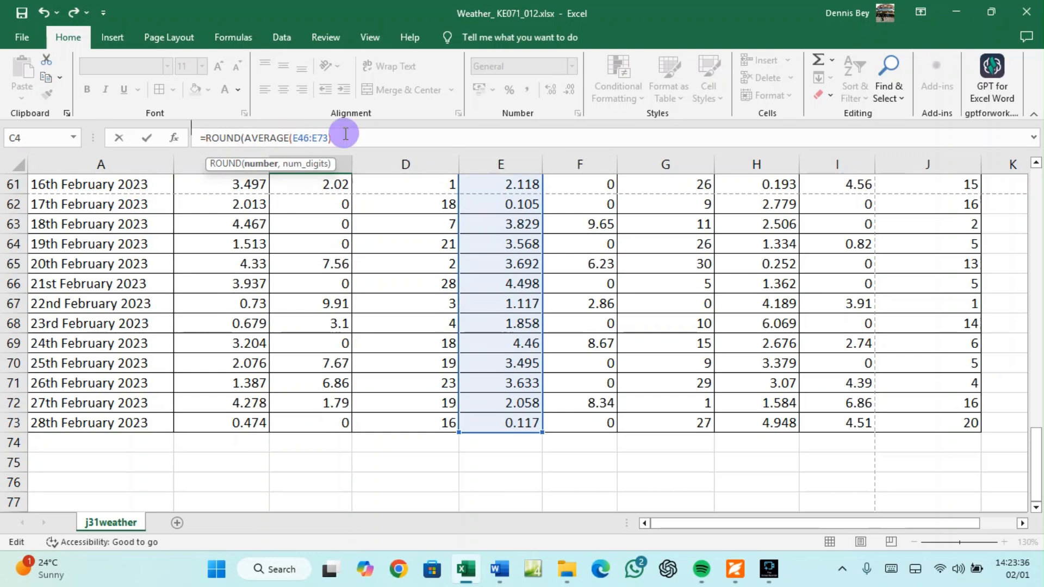
type(",")
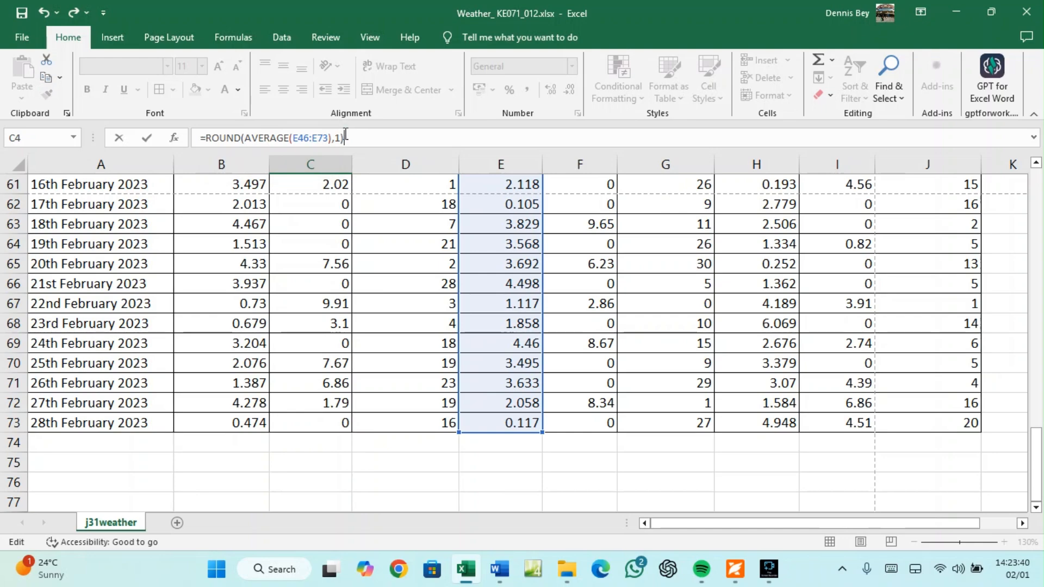
type("1)")
key("Return")
scroll(365, 248, "up", 2)
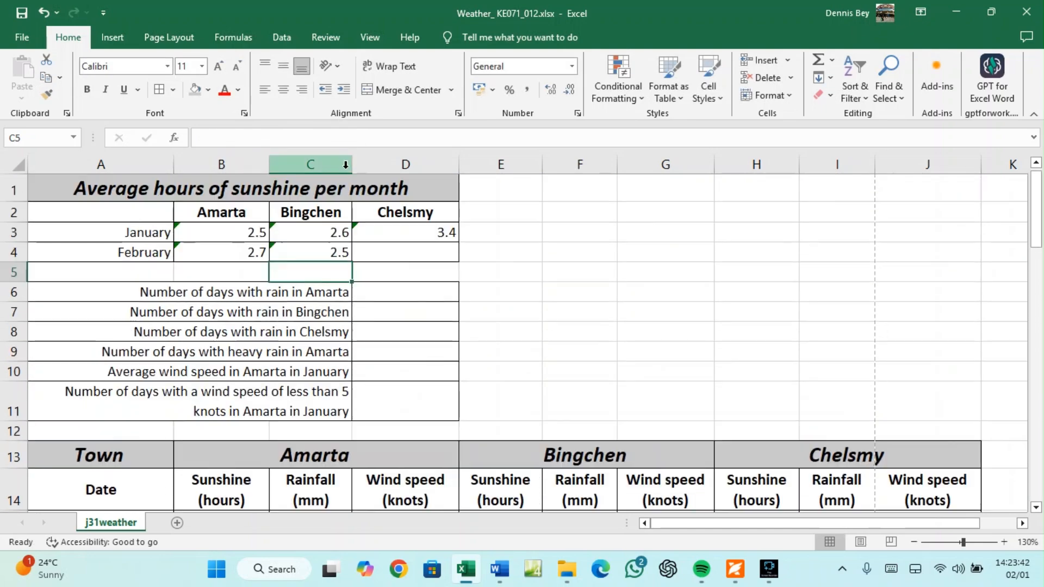
In D4, enter an AVERAGE over Chelsmy's February sunshine range H46:H73
left_click(395, 251)
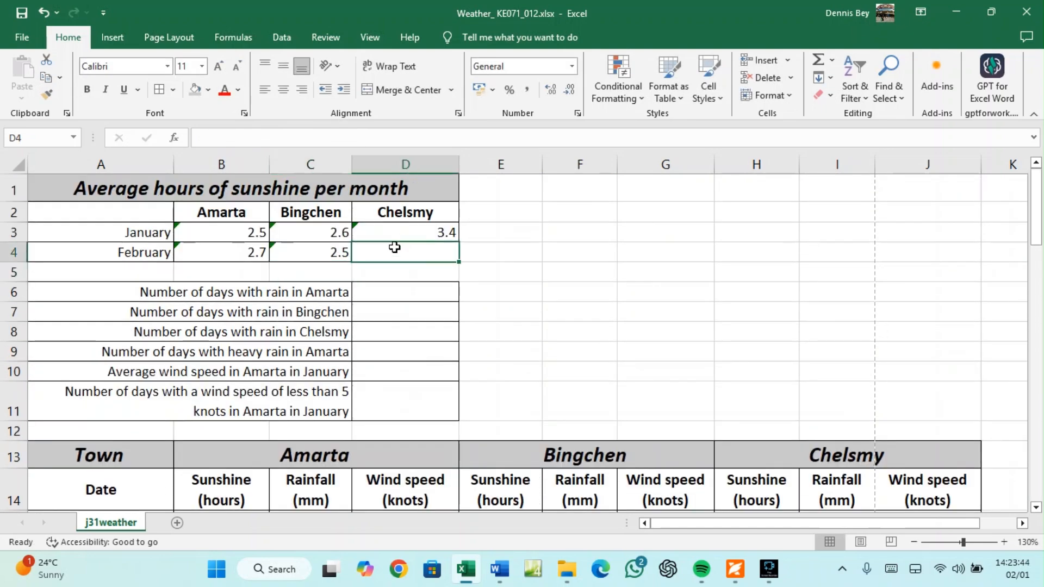
type("==")
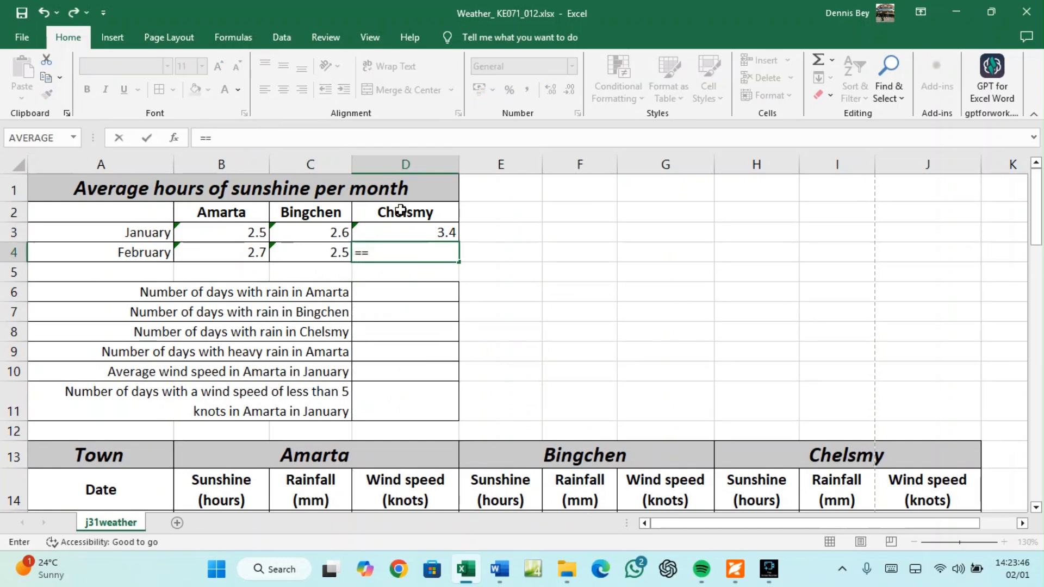
key("BackSpace")
type("AVWER")
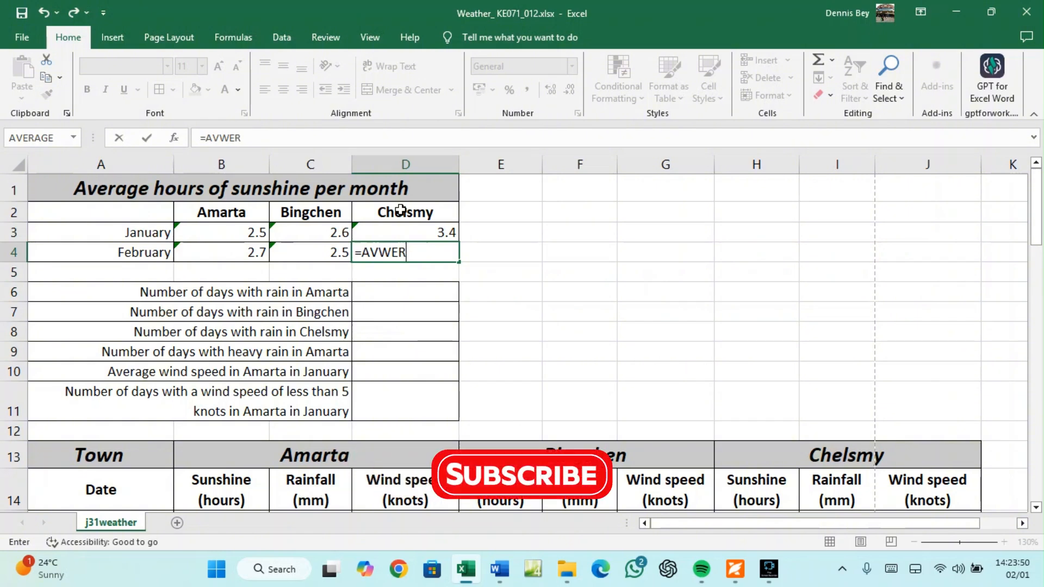
key("BackSpace")
key("BackSpace")
key("BackSpace")
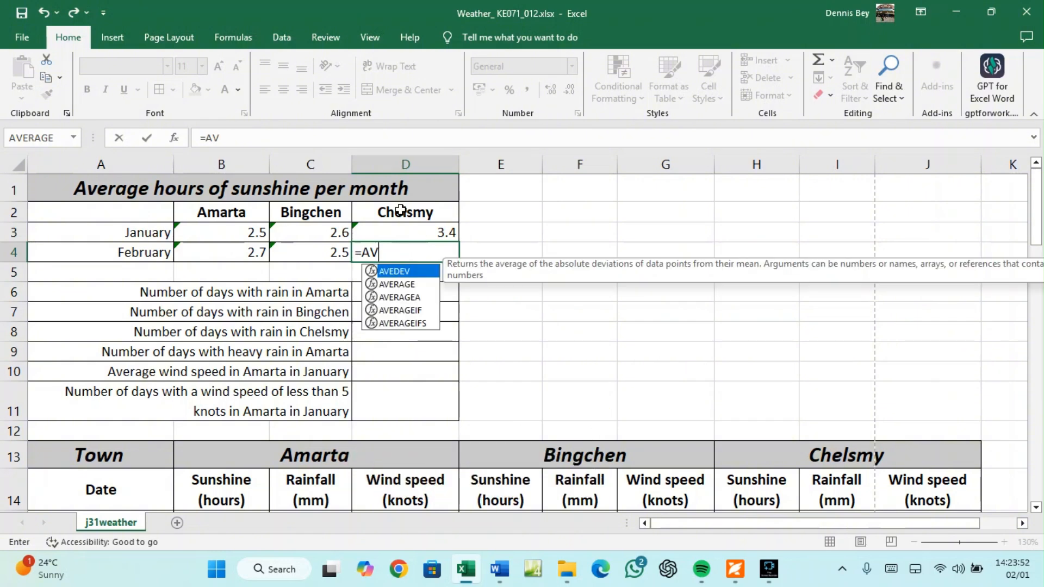
type("ERAGE")
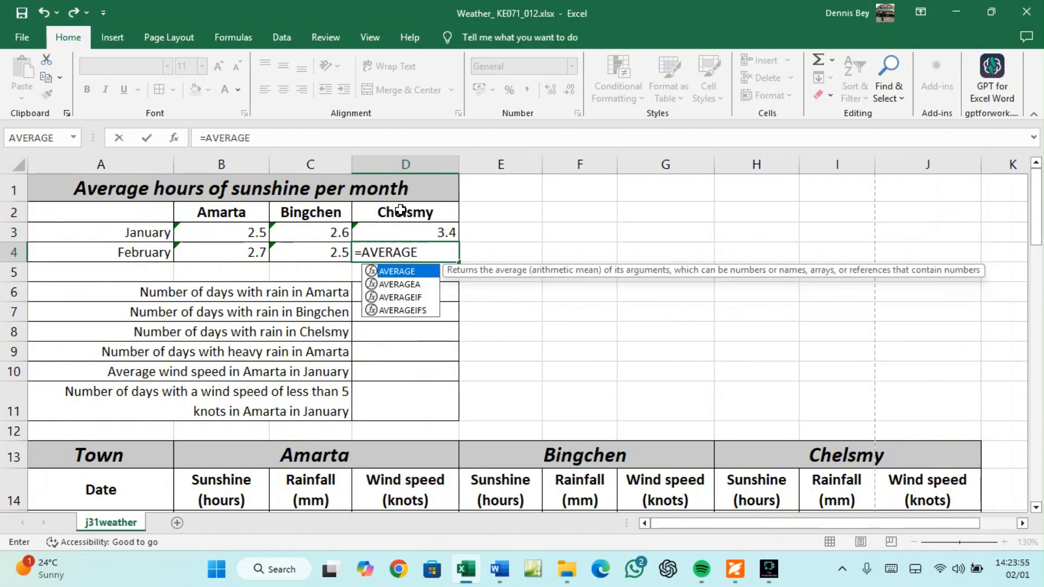
type("(")
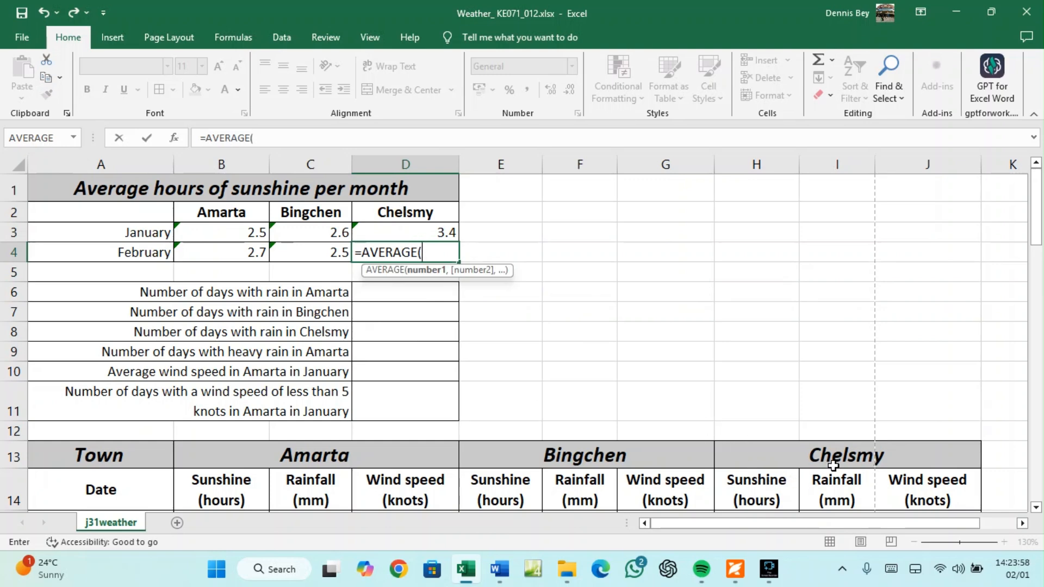
scroll(792, 487, "down", 4)
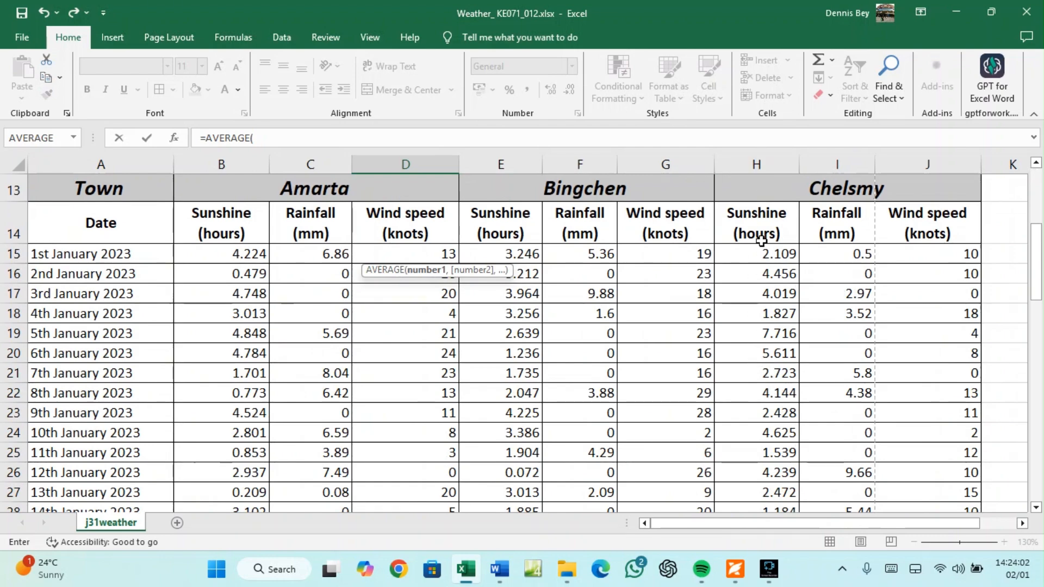
scroll(766, 332, "down", 4)
scroll(766, 336, "down", 4)
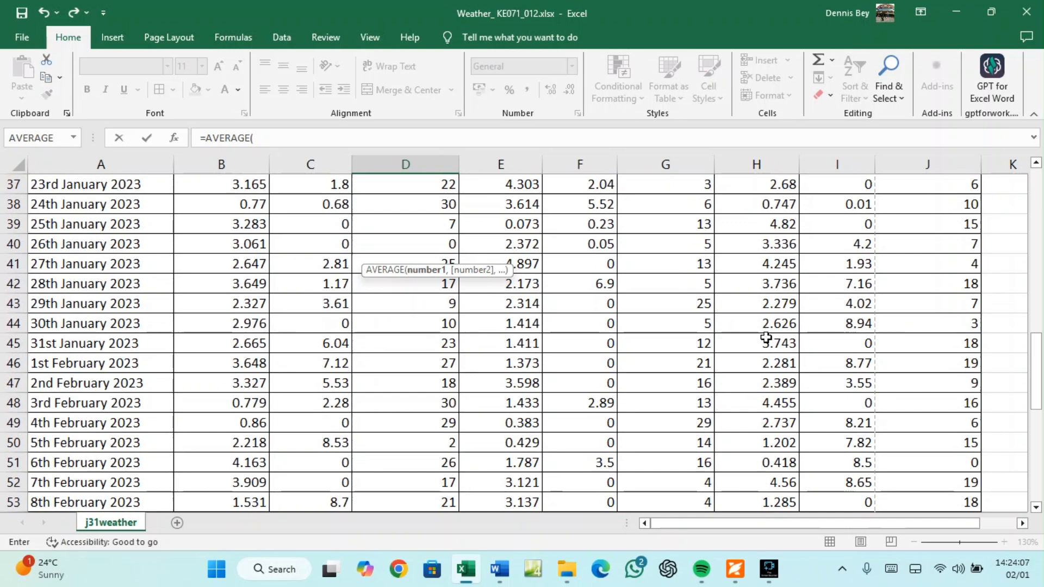
left_click(766, 365)
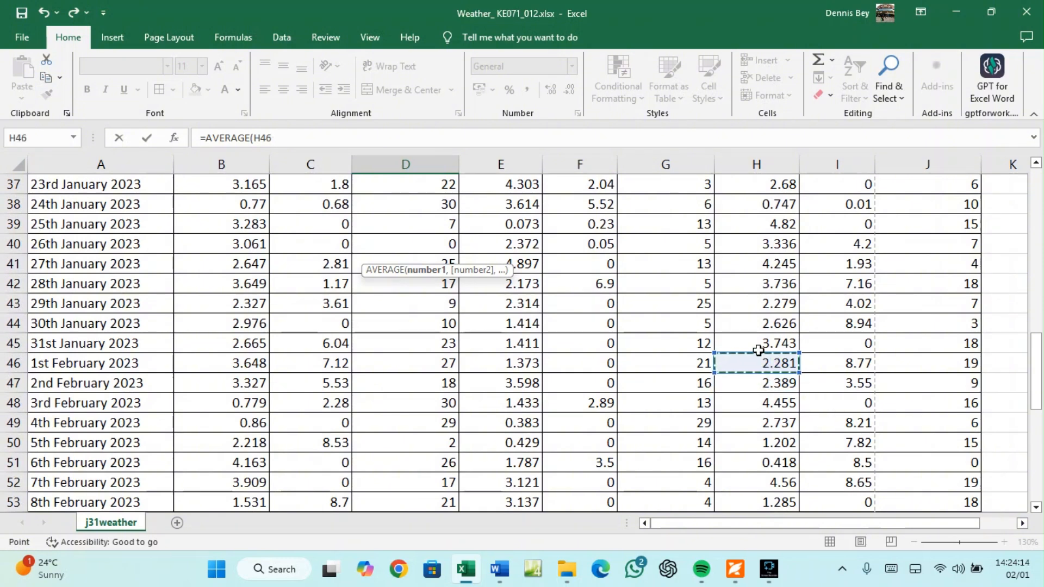
key("ctrl+shift+Down")
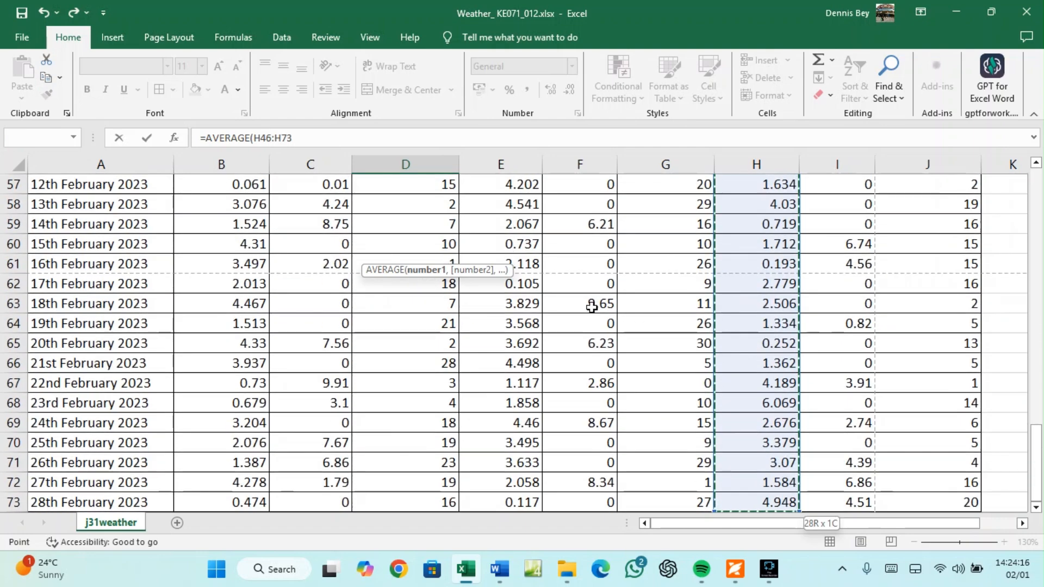
left_click(294, 137)
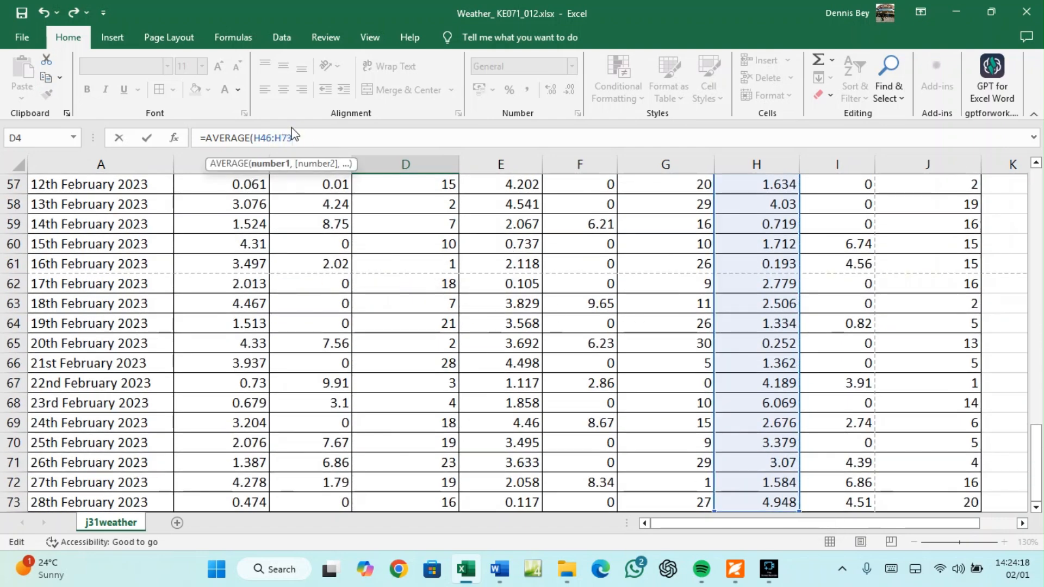
type(")")
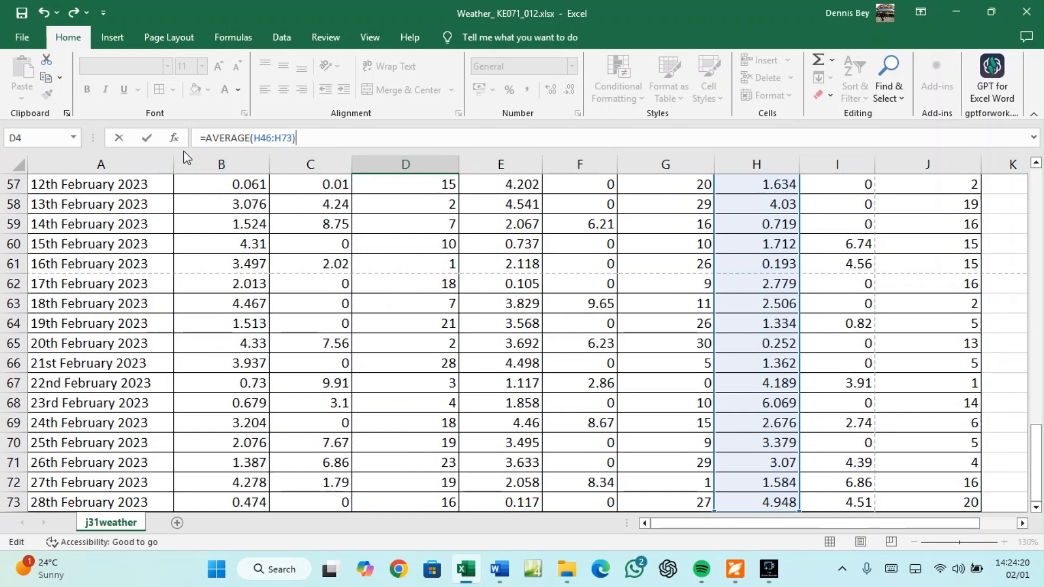
Wrap it as =ROUND(AVERAGE(H46:H73),1) and commit, showing 2.6
left_click(207, 138)
type("ROUND")
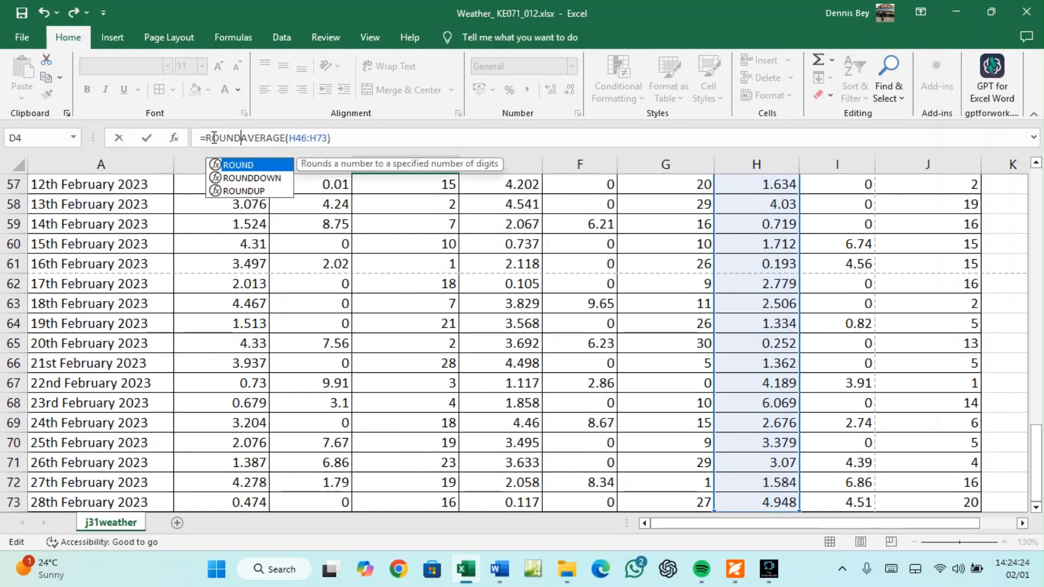
type("(")
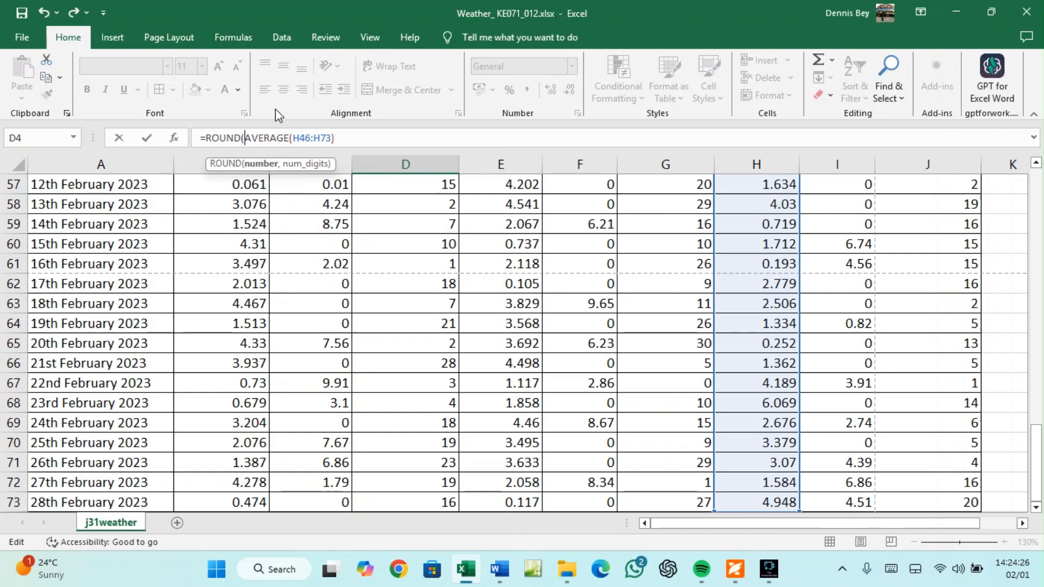
type(",1")
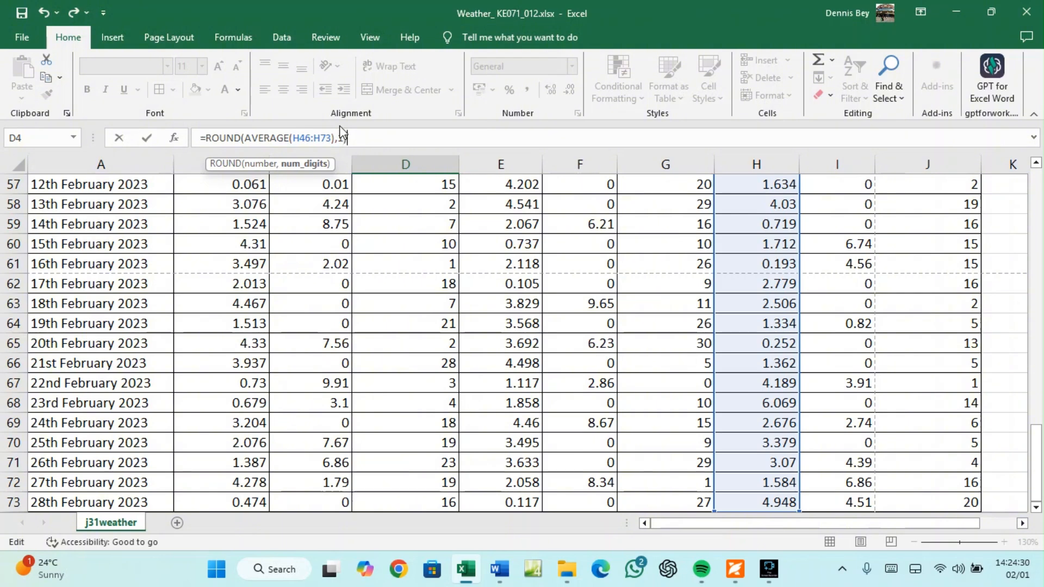
type(")")
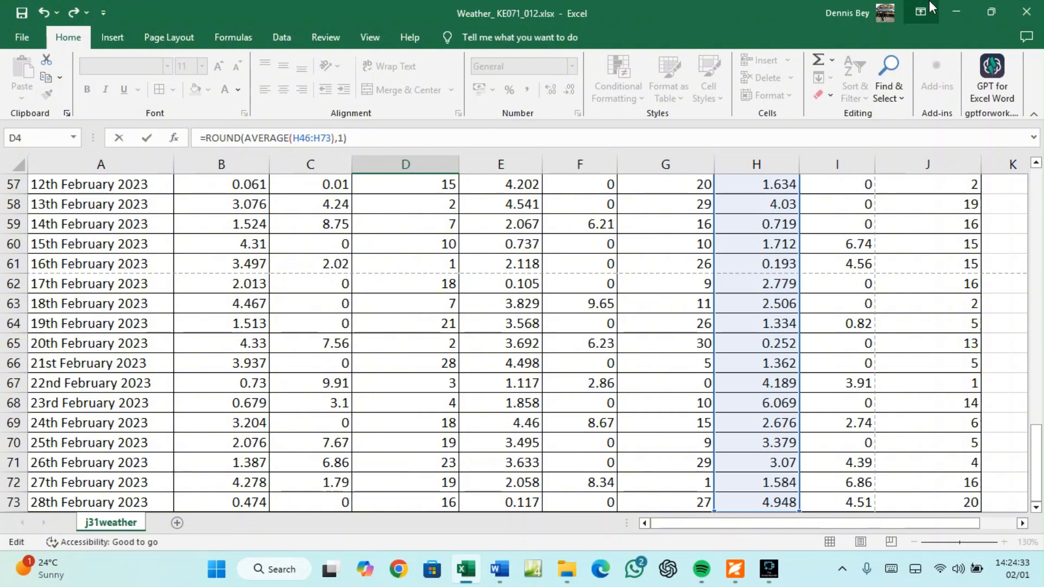
key("Return")
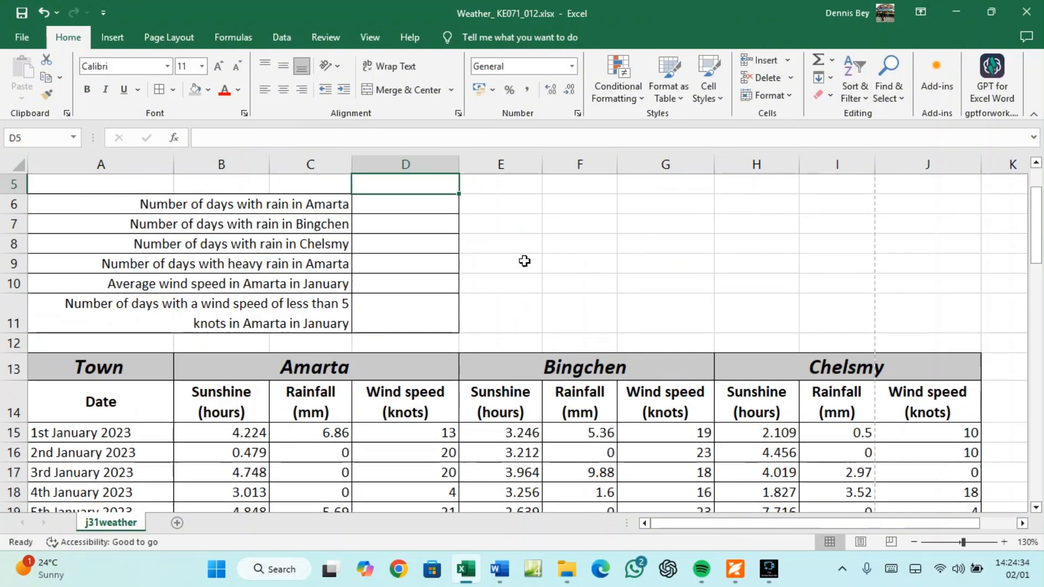
scroll(266, 282, "up", 2)
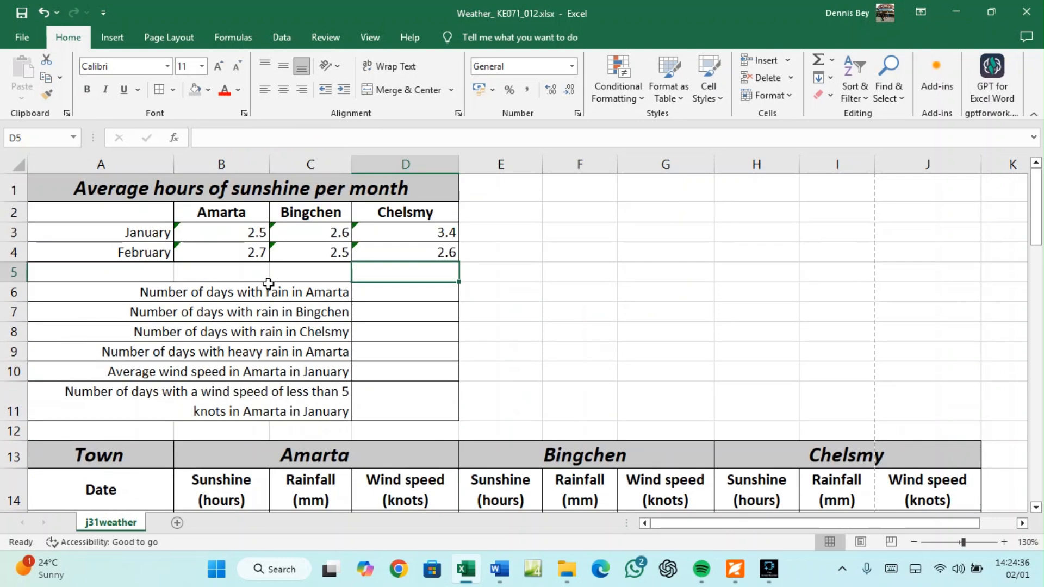
left_click(734, 569)
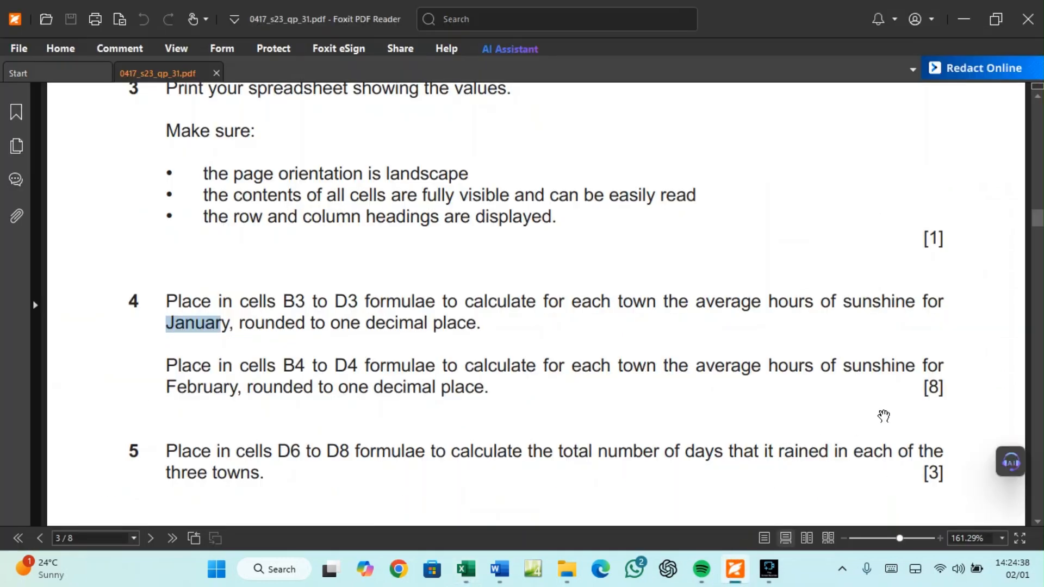
scroll(924, 388, "down", 3)
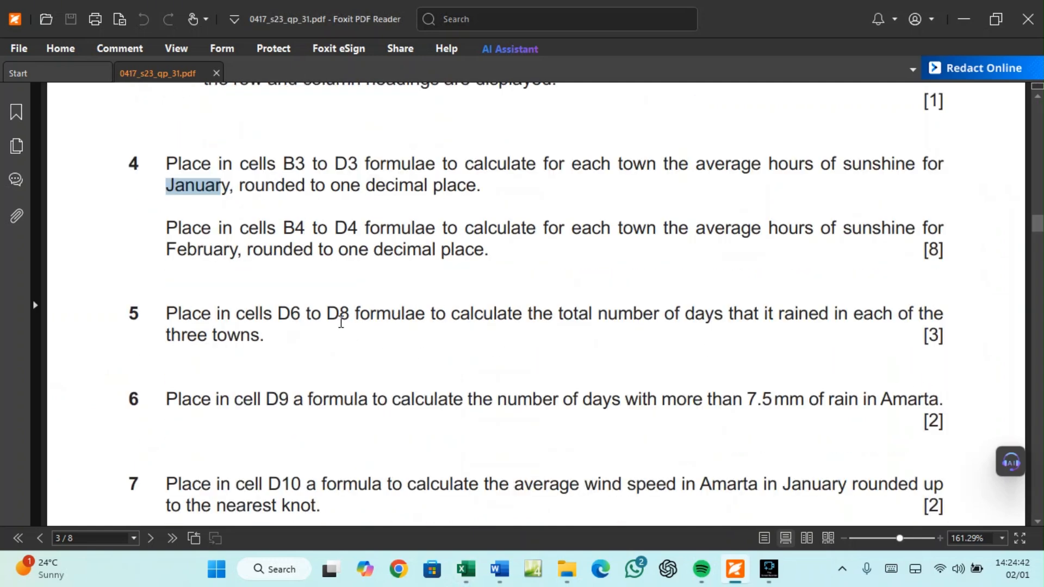
left_click(465, 571)
left_click(375, 294)
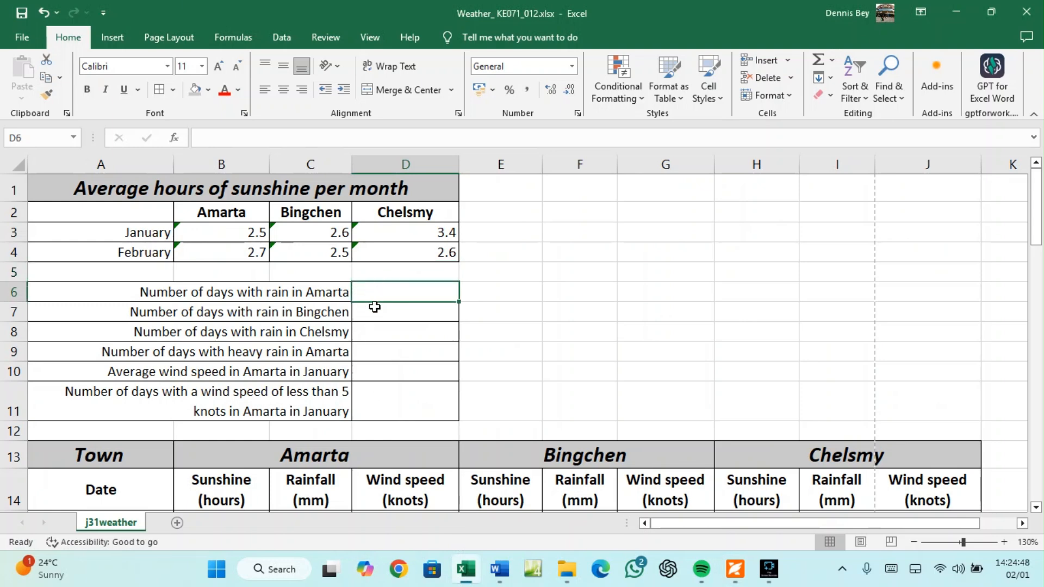
Look over the rain-days cells D8 and D6 and Amarta's rainfall in column C
left_click(379, 334)
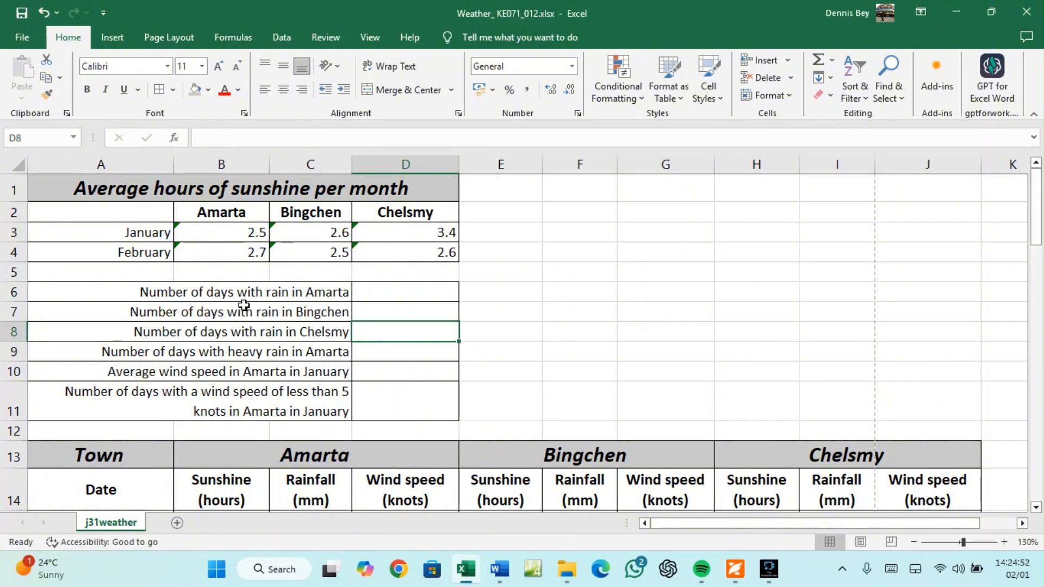
left_click(369, 294)
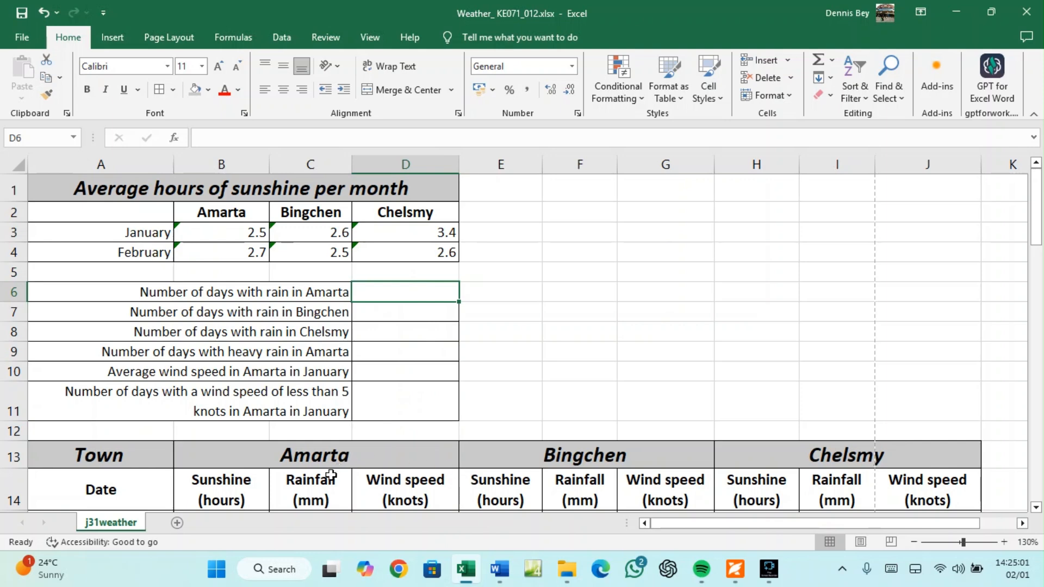
scroll(330, 478, "down", 3)
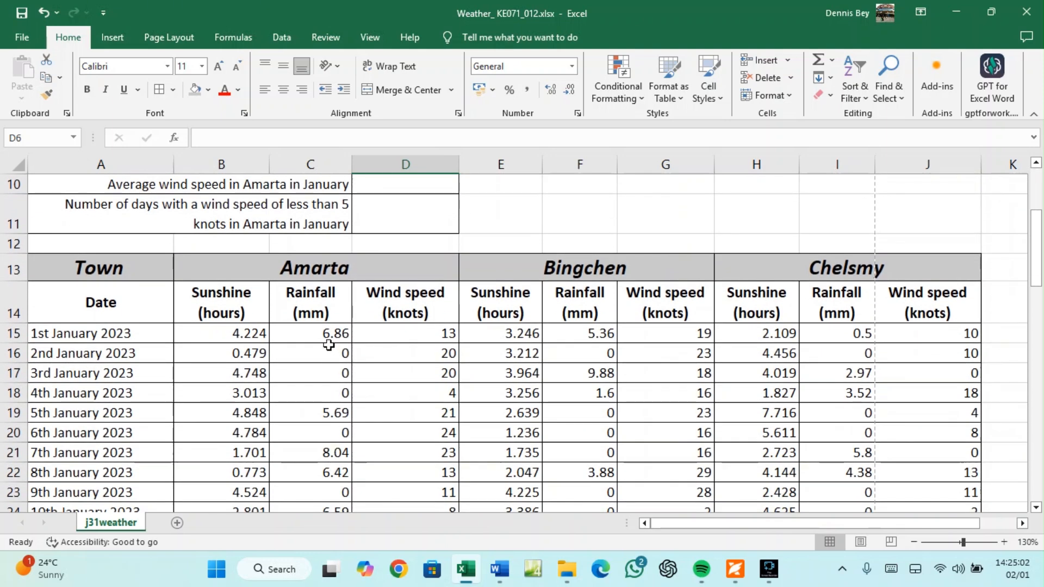
left_click(321, 356)
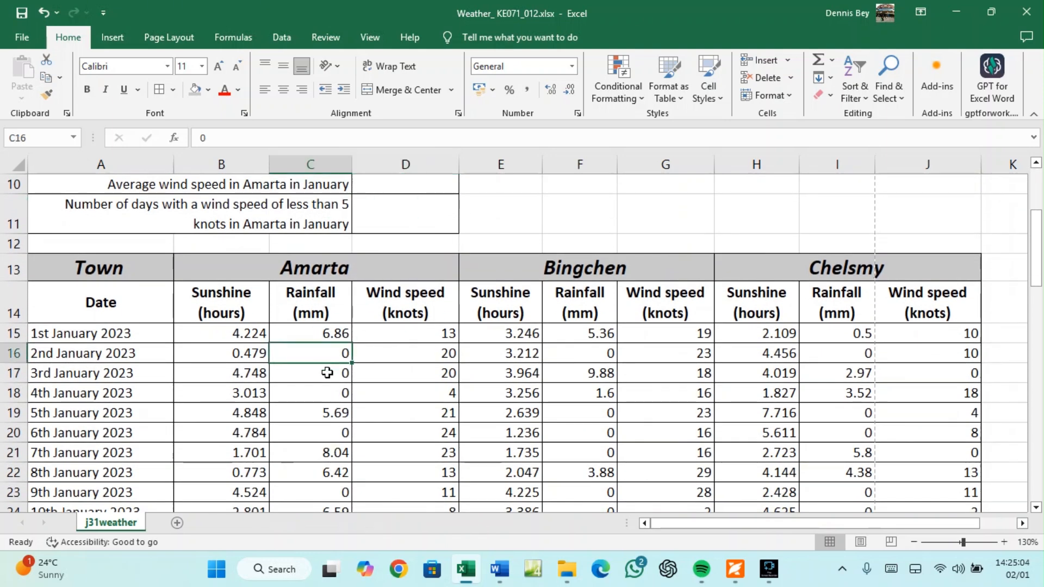
left_click(328, 372)
left_click_drag(332, 385, 340, 393)
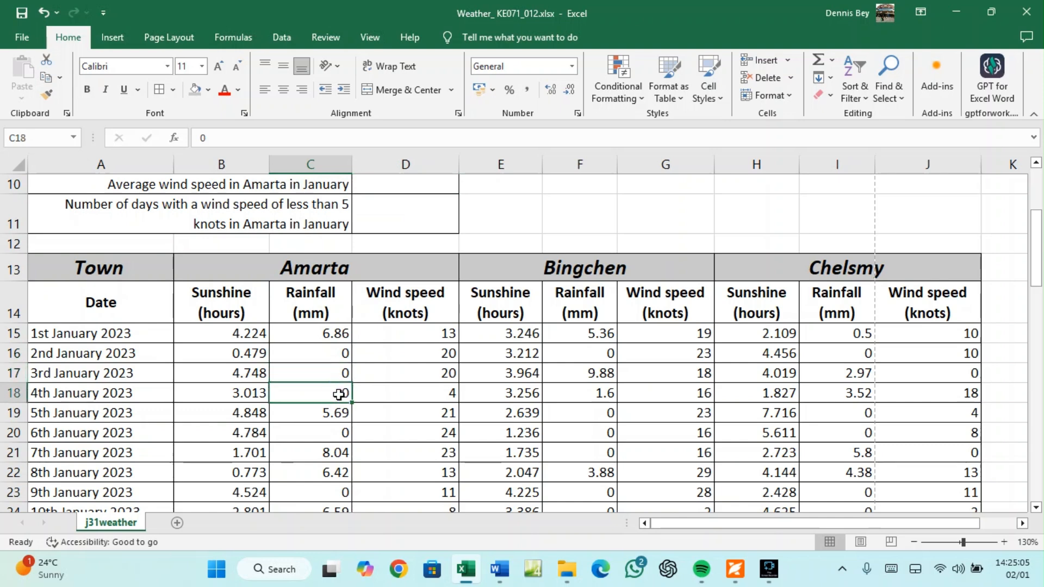
Check Amarta's zero-rainfall days around C16–C18, then select D6 for the rain count
left_click(331, 358)
left_click(331, 374)
left_click(337, 396)
left_click(335, 357)
left_click(338, 373)
left_click(338, 394)
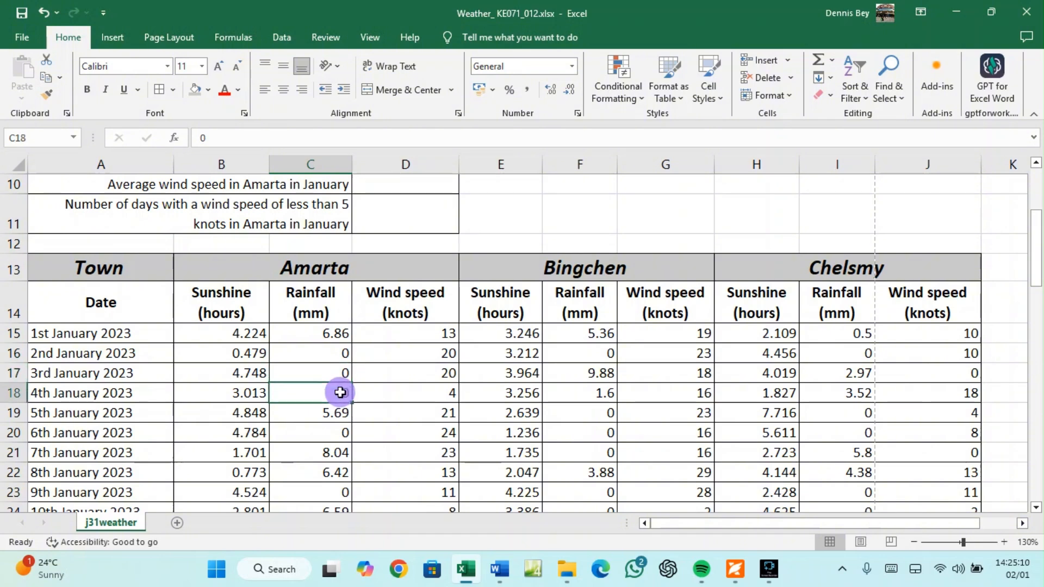
scroll(341, 394, "up", 3)
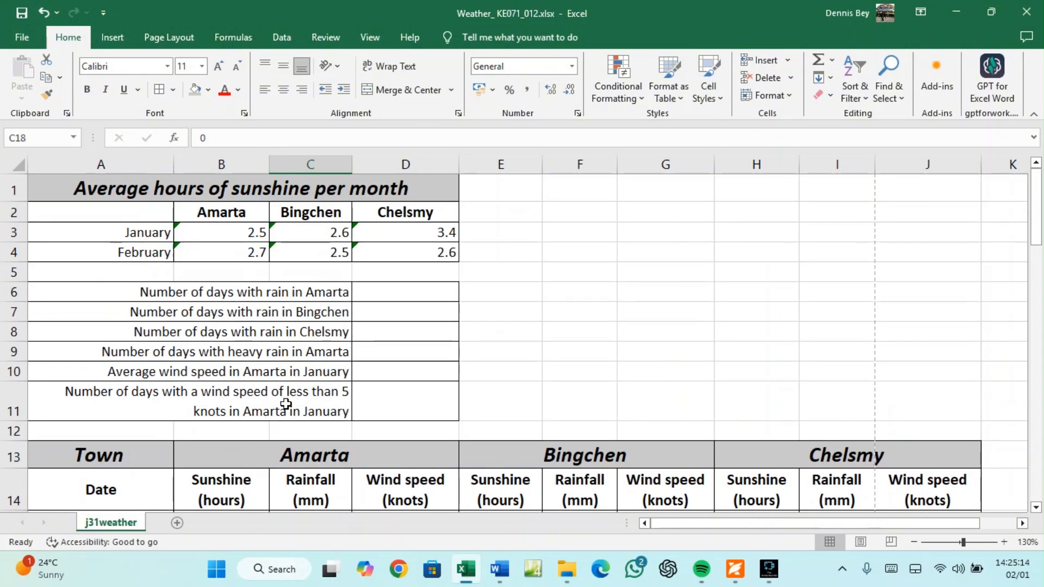
left_click(366, 292)
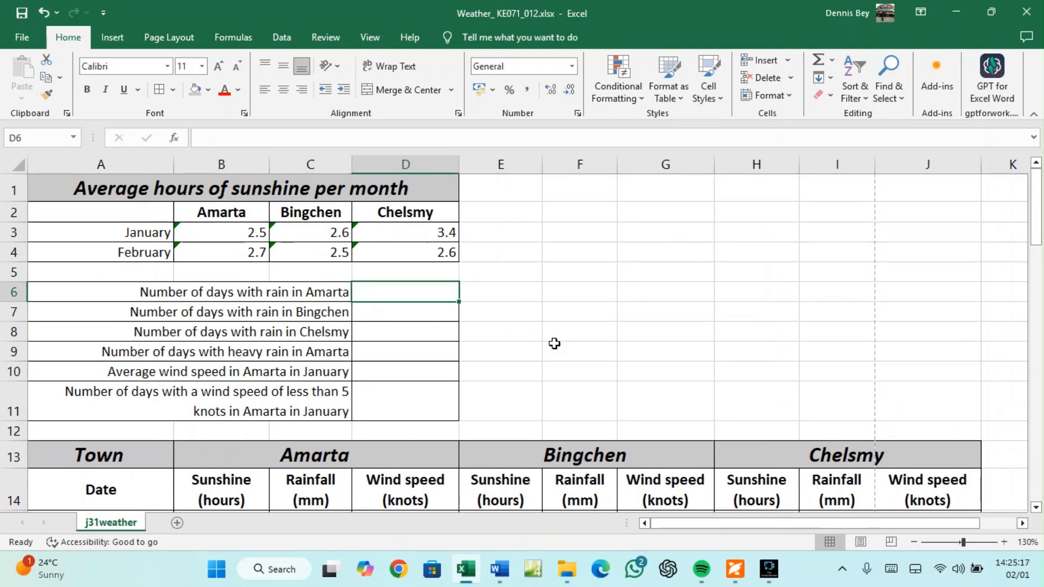
Start =COUNTIF( in D6 and reread question 5 in the PDF before returning to Excel
type("=")
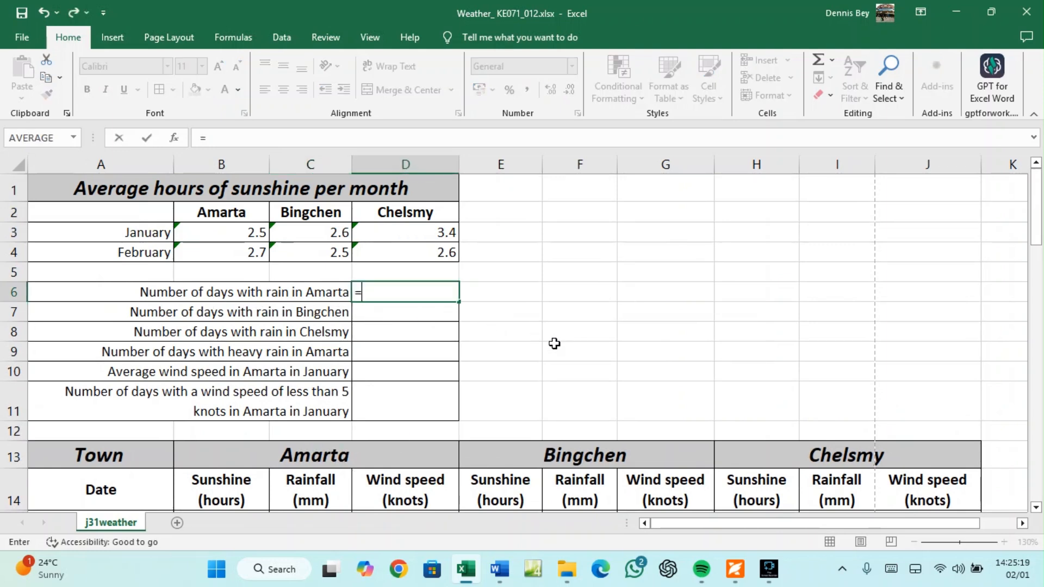
type("CO")
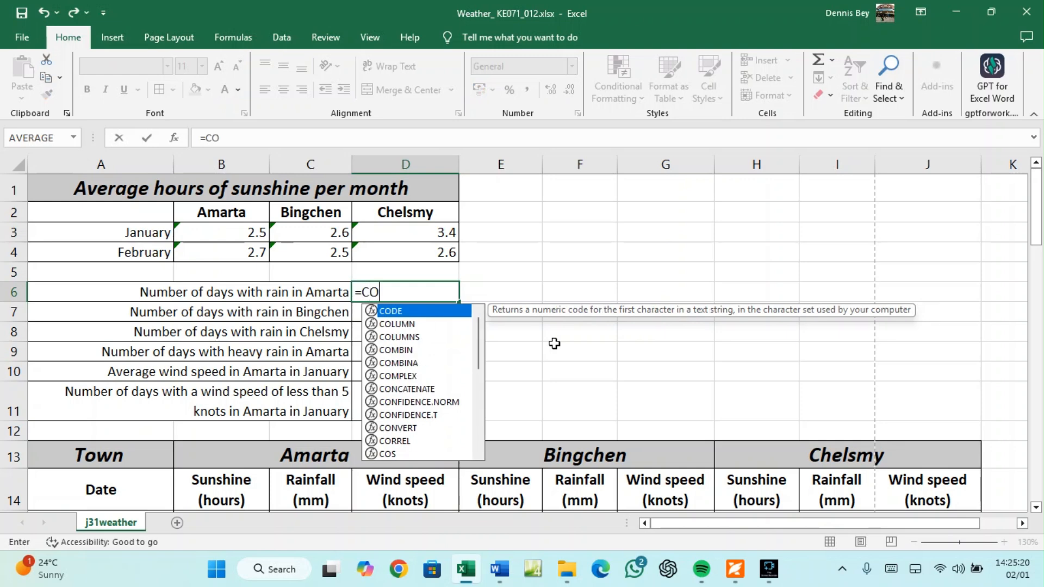
type("UNTIF")
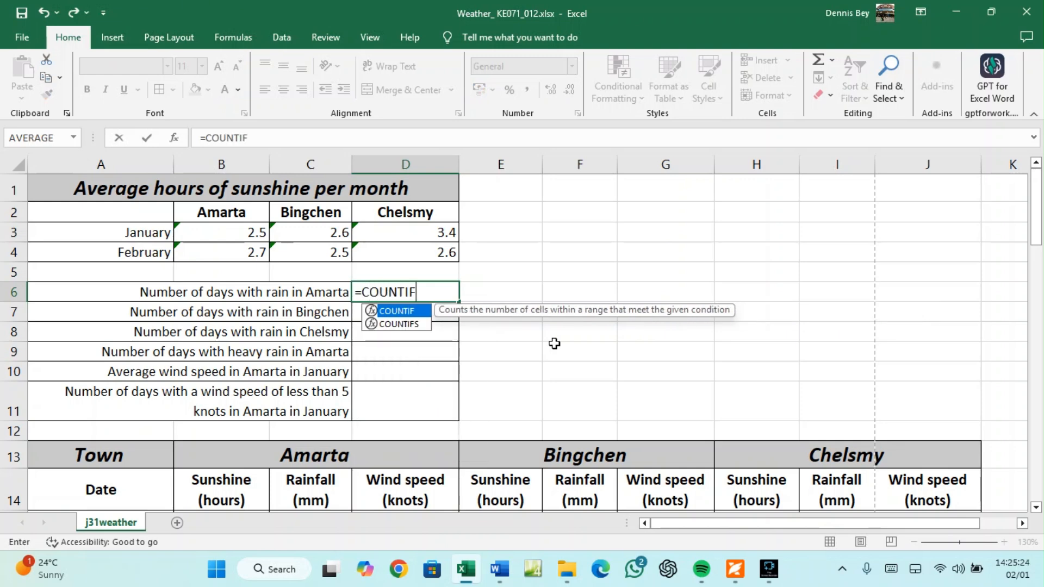
type("(")
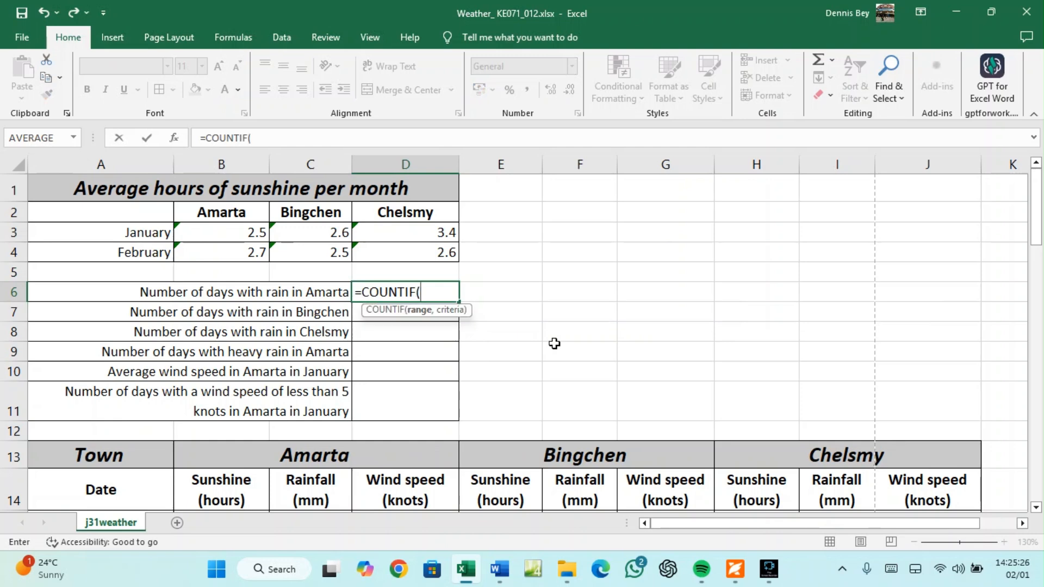
left_click(735, 569)
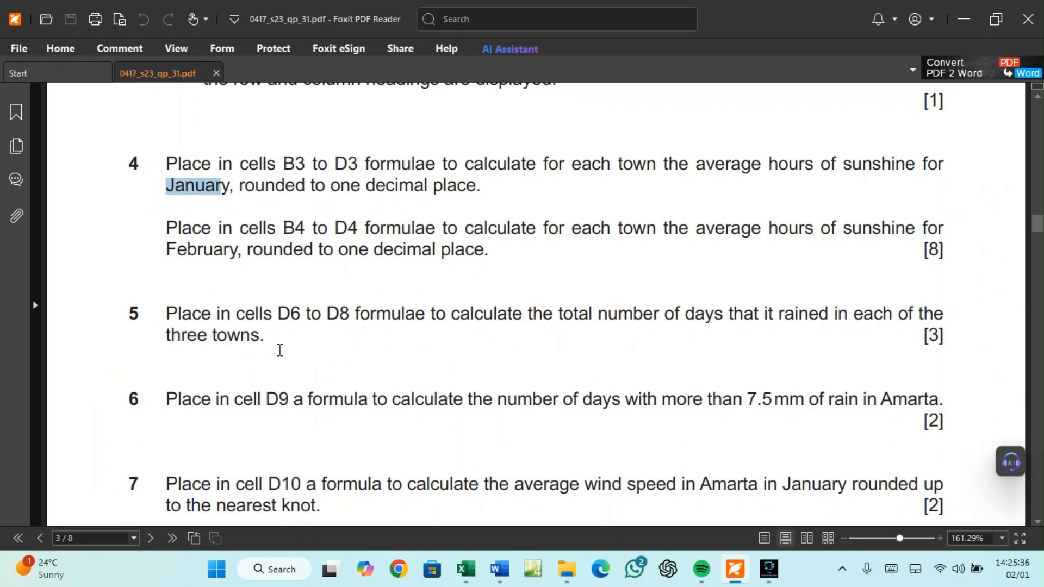
left_click(466, 569)
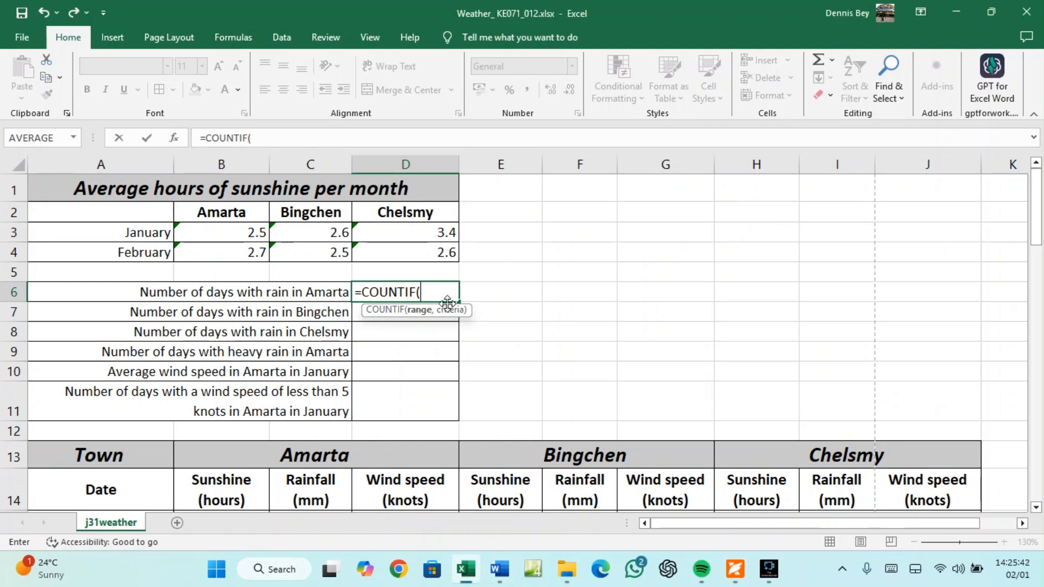
Complete D6 as =COUNTIF(C15:C73,">0") to count Amarta's rain days
scroll(343, 484, "down", 1)
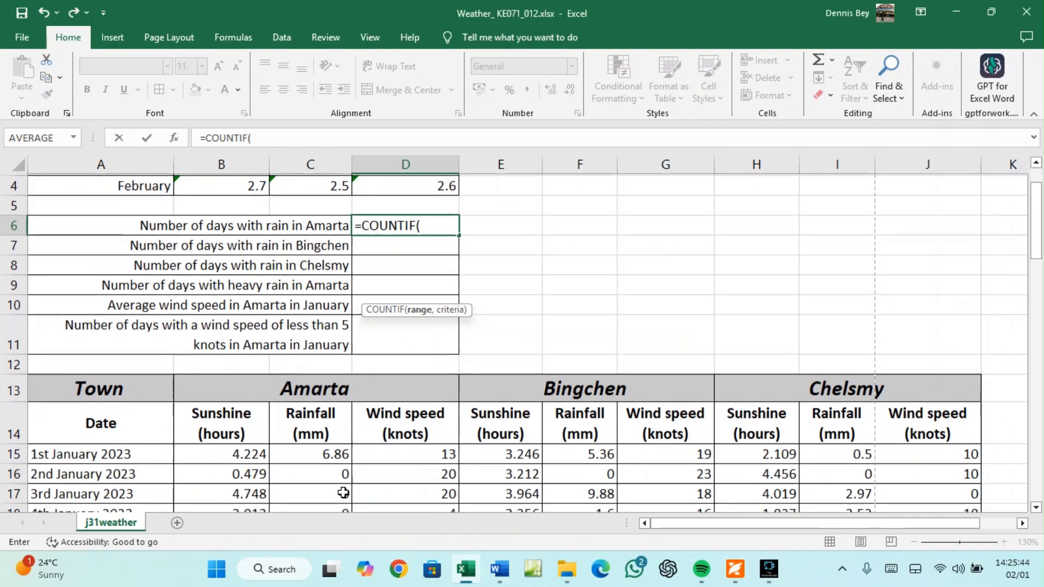
left_click(326, 454)
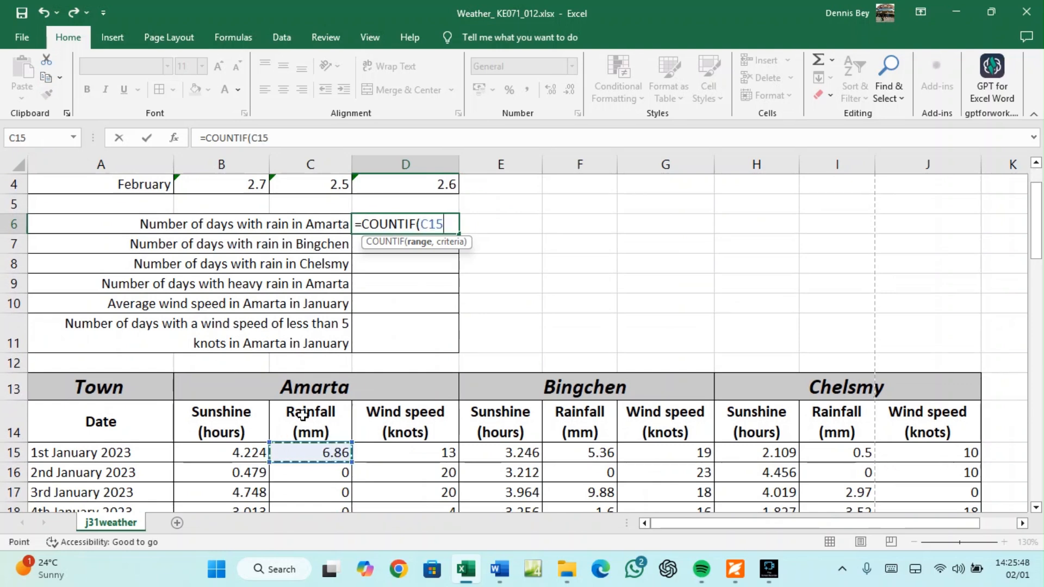
key("ctrl+shift+Down")
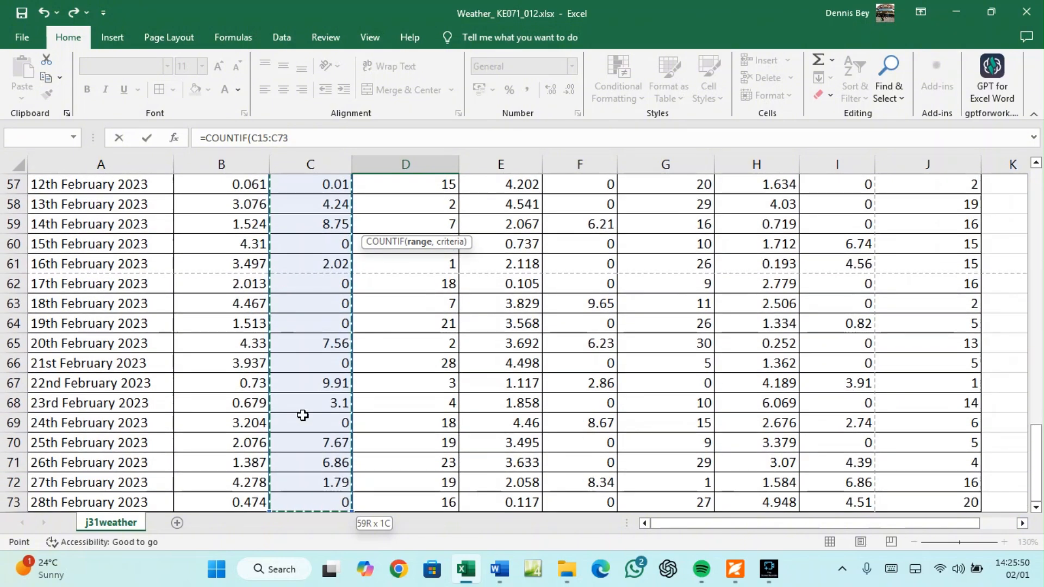
left_click(292, 138)
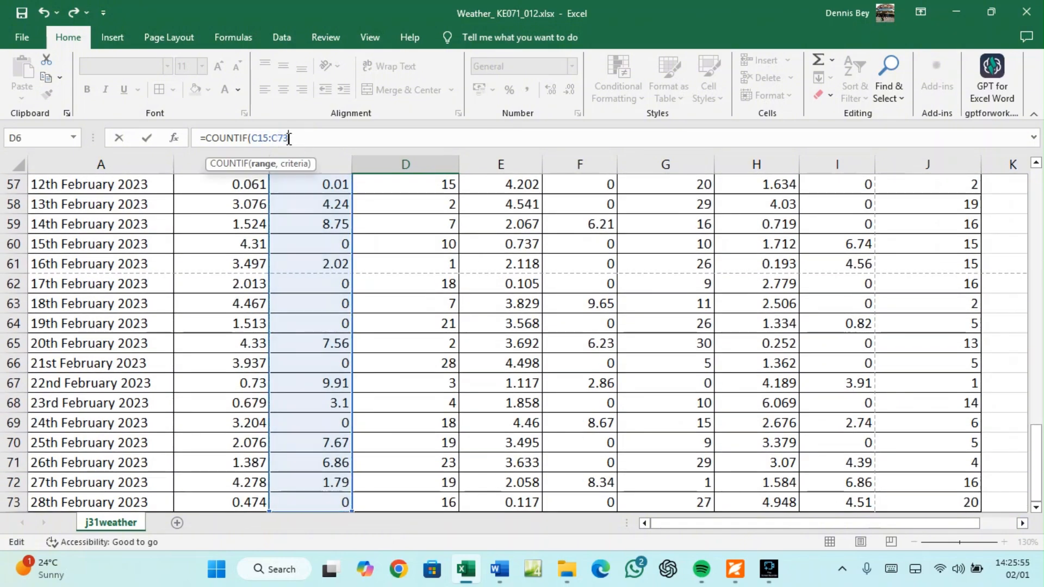
type(",")
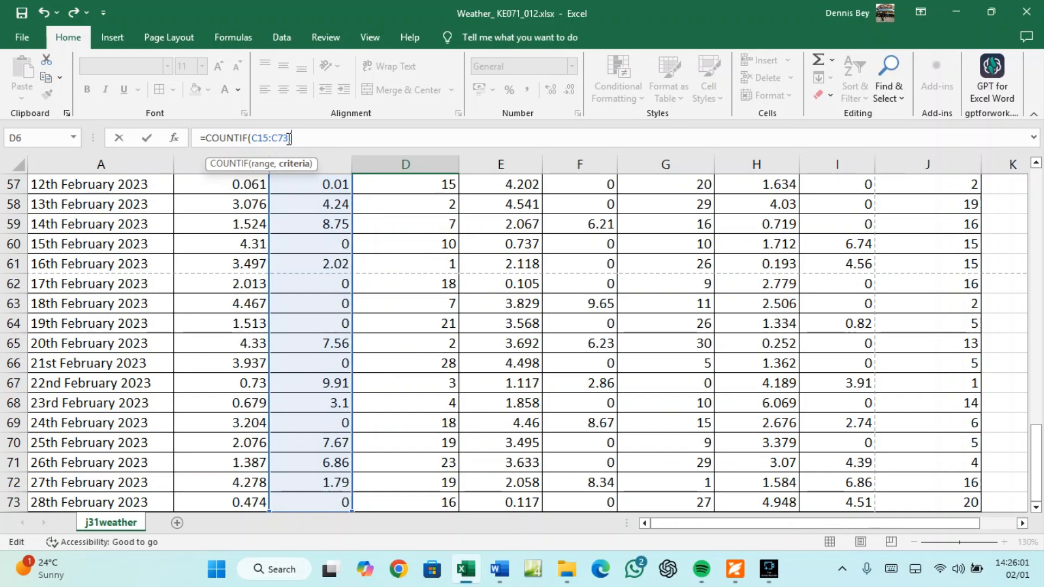
type("\">0")
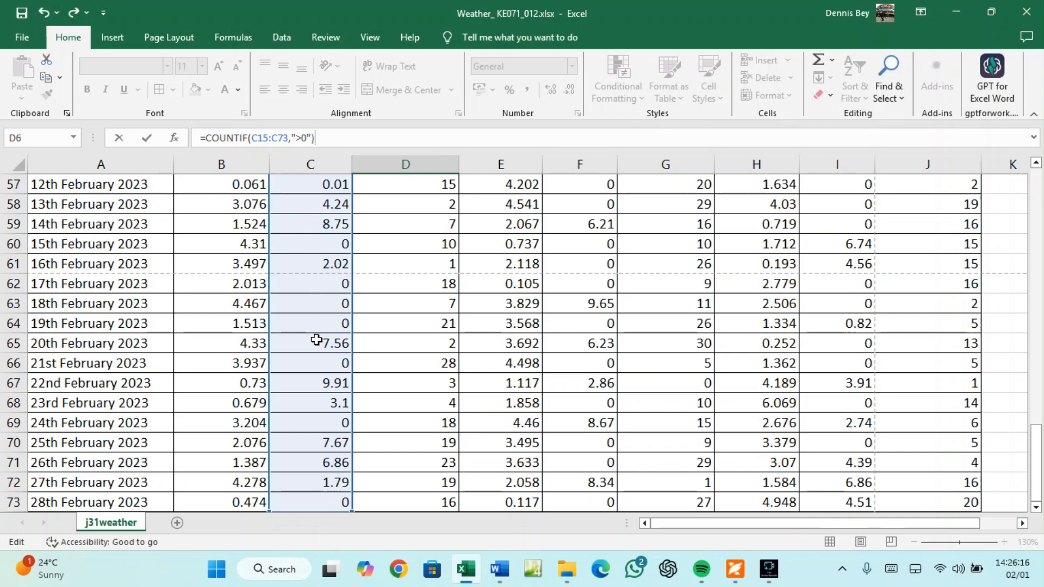
scroll(320, 419, "down", 3)
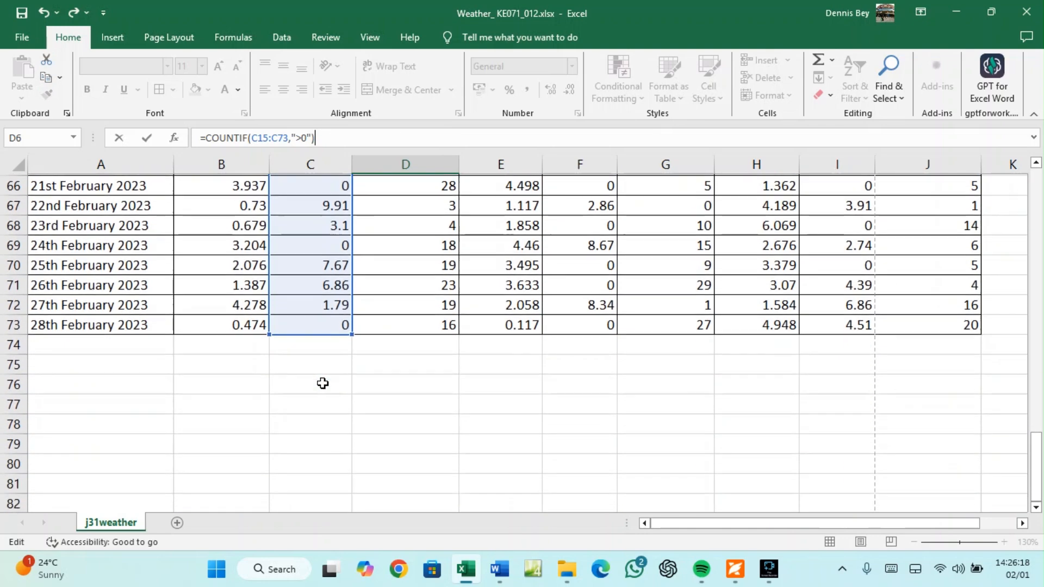
scroll(326, 270, "up", 9)
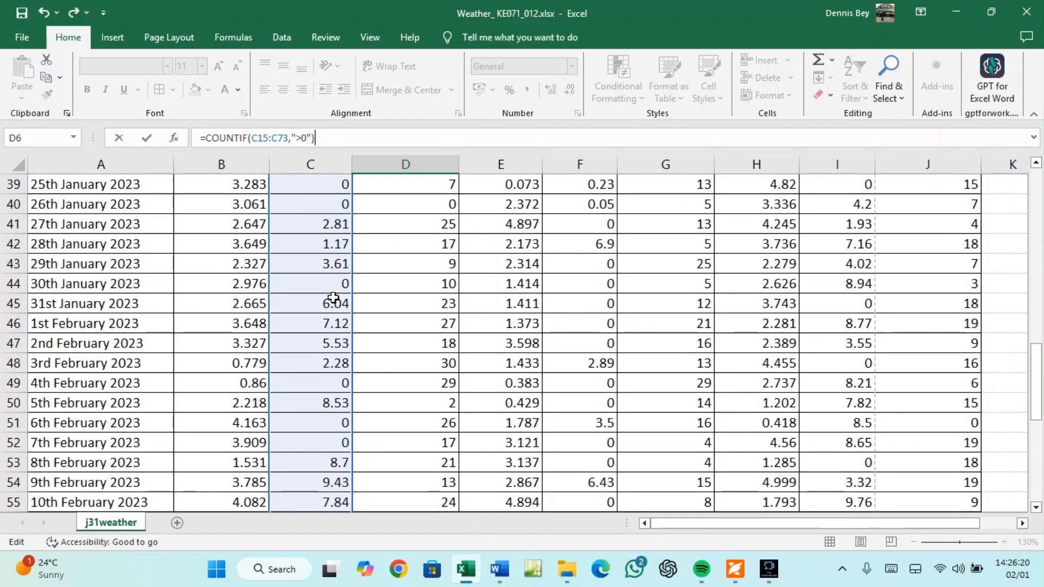
scroll(332, 298, "up", 3)
scroll(333, 284, "down", 1)
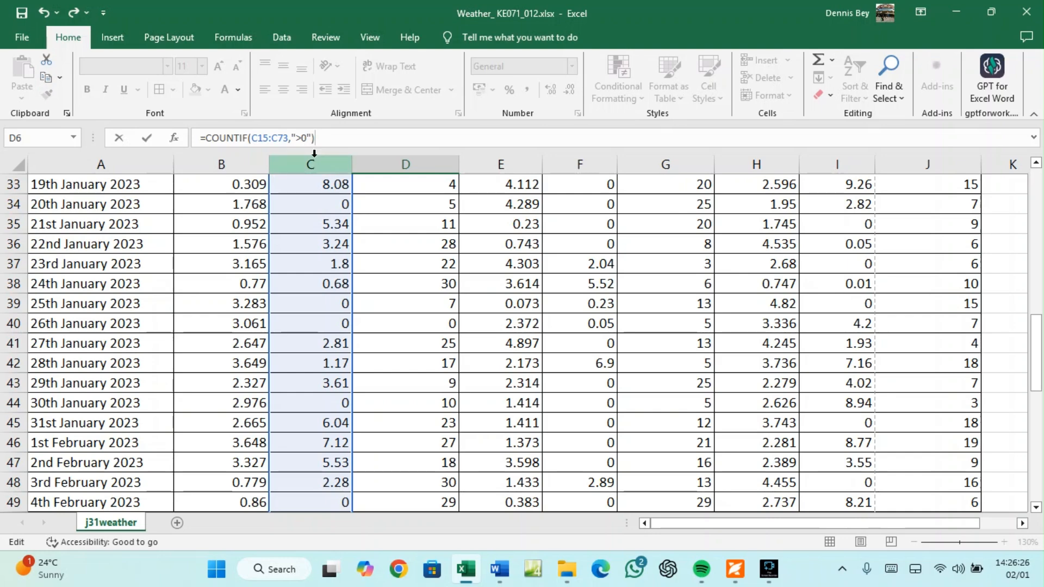
Commit Amarta's rain-day count in D6, showing 35, and check its formula
key("Return")
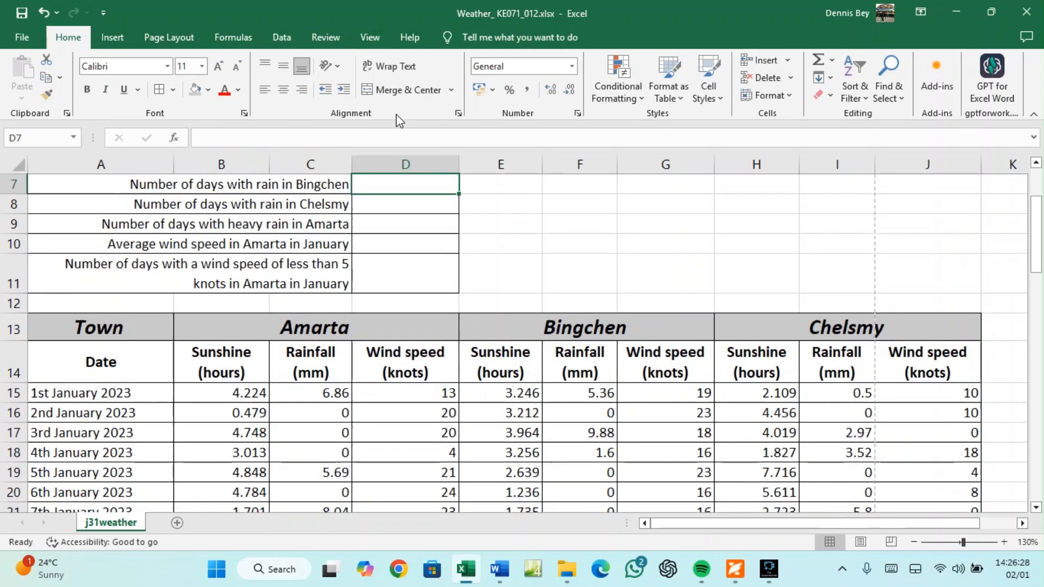
scroll(413, 228, "up", 2)
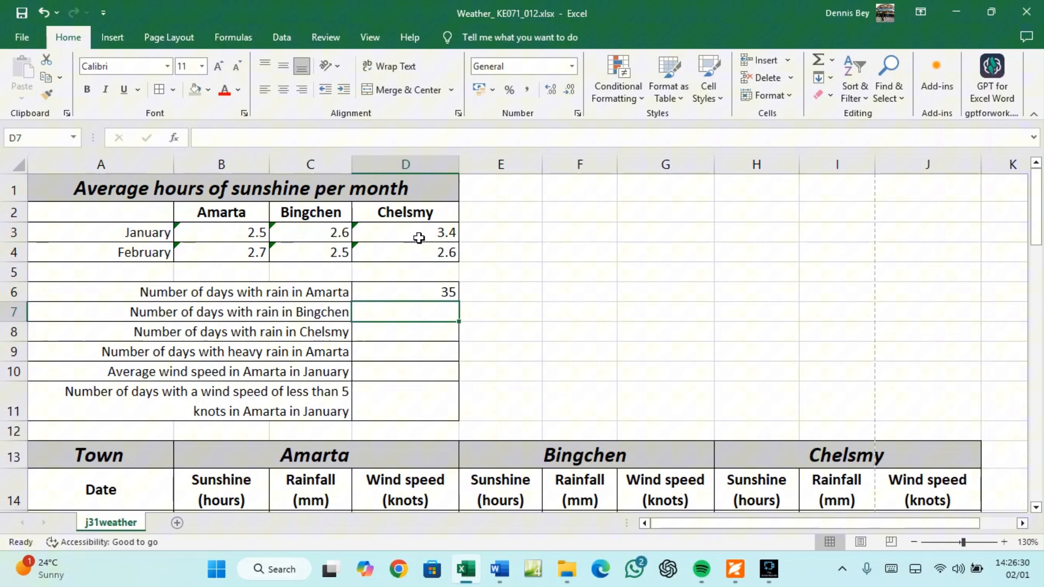
left_click(431, 298)
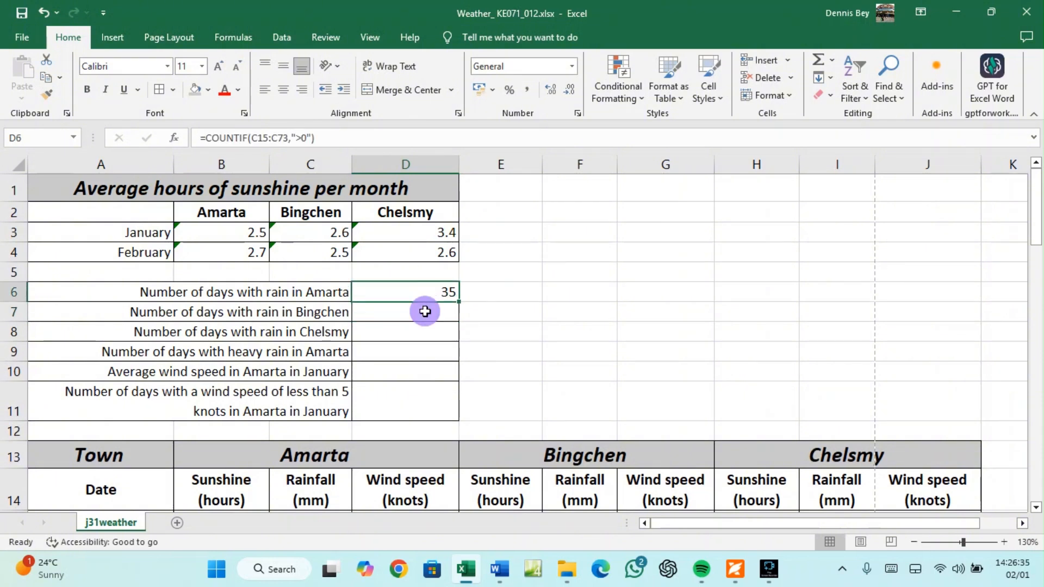
Enter =COUNTIF(F15:F73,">0") in D7 for Bingchen's rainy days
left_click(425, 311)
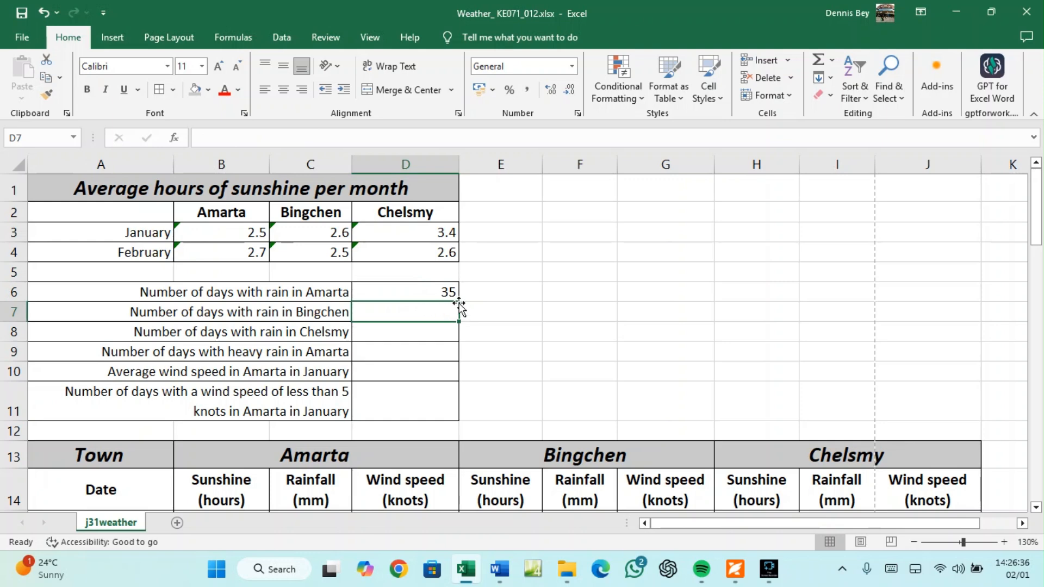
type("=COUNTIF")
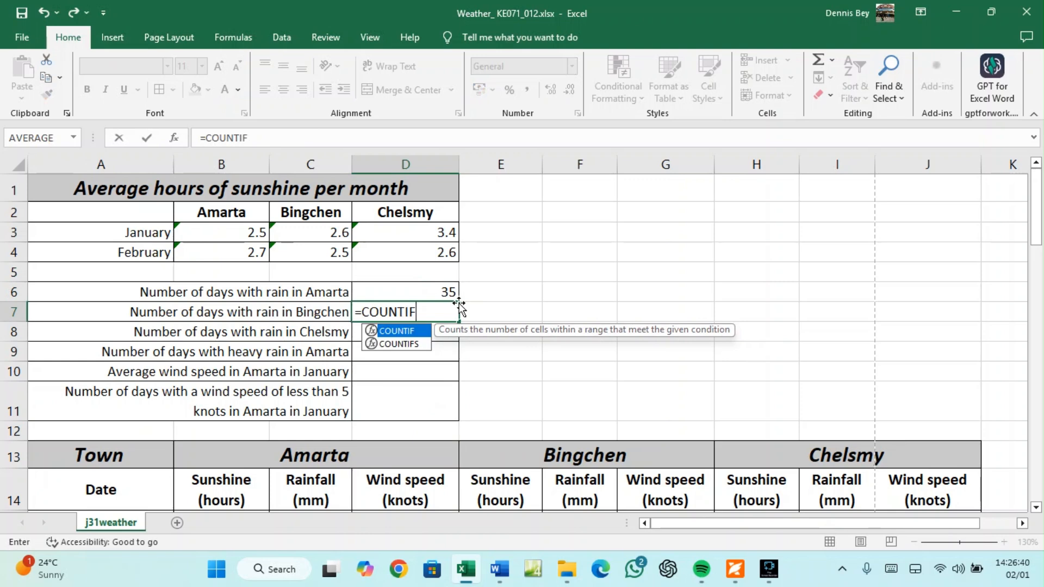
type("(")
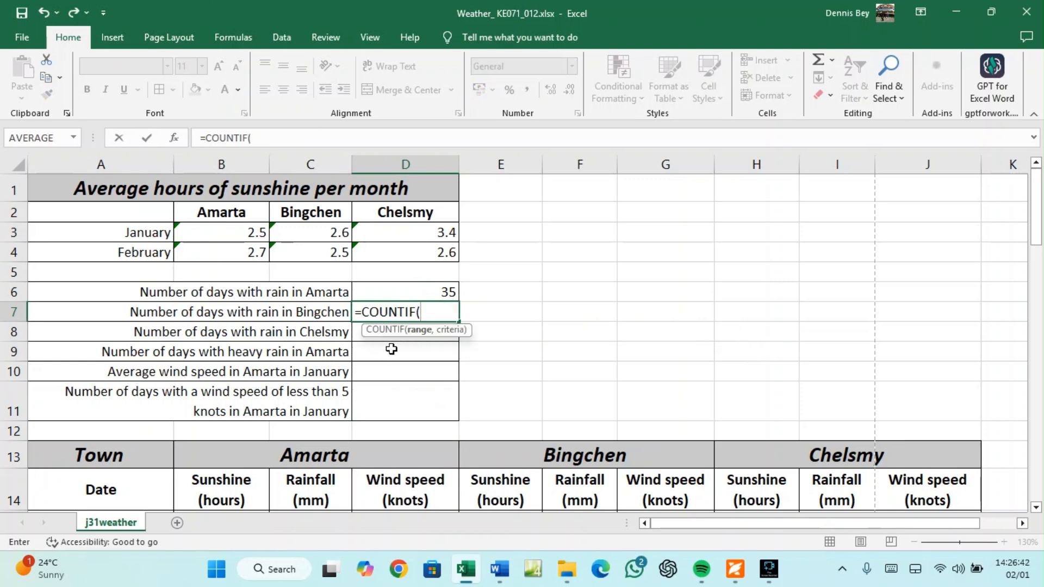
scroll(576, 473, "down", 1)
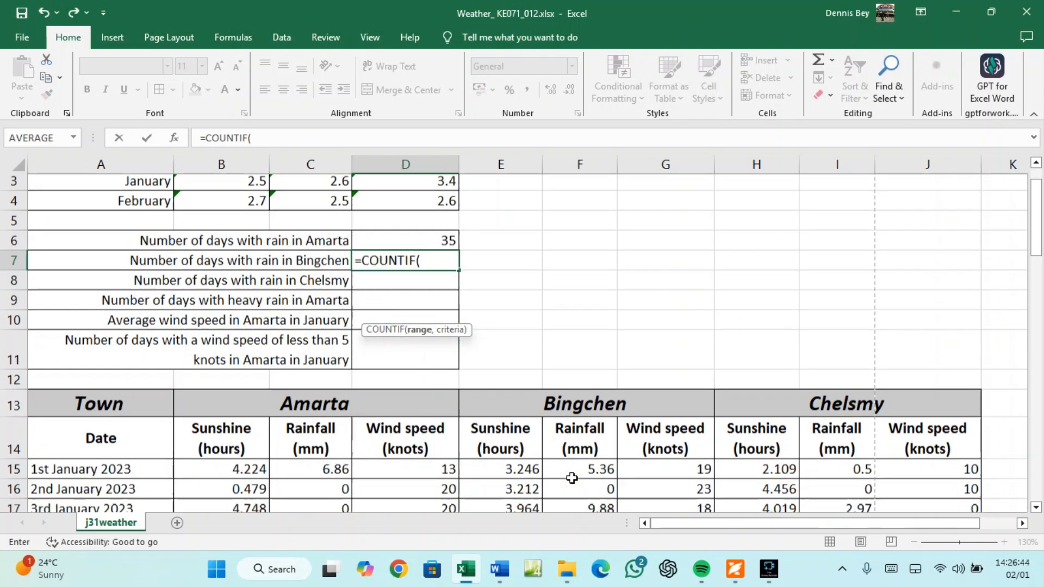
left_click(583, 449)
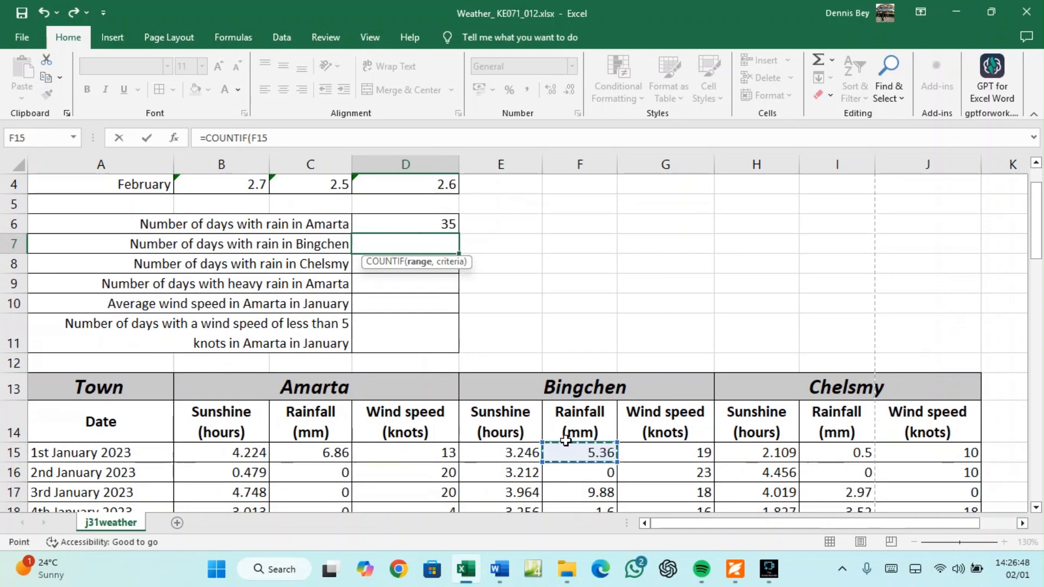
key("ctrl+shift+Down")
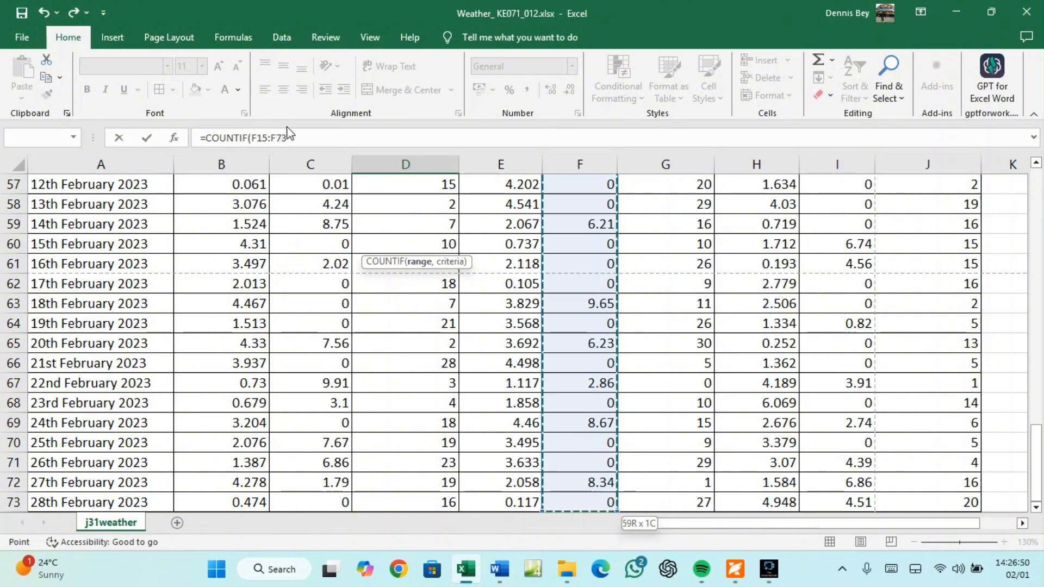
left_click(294, 138)
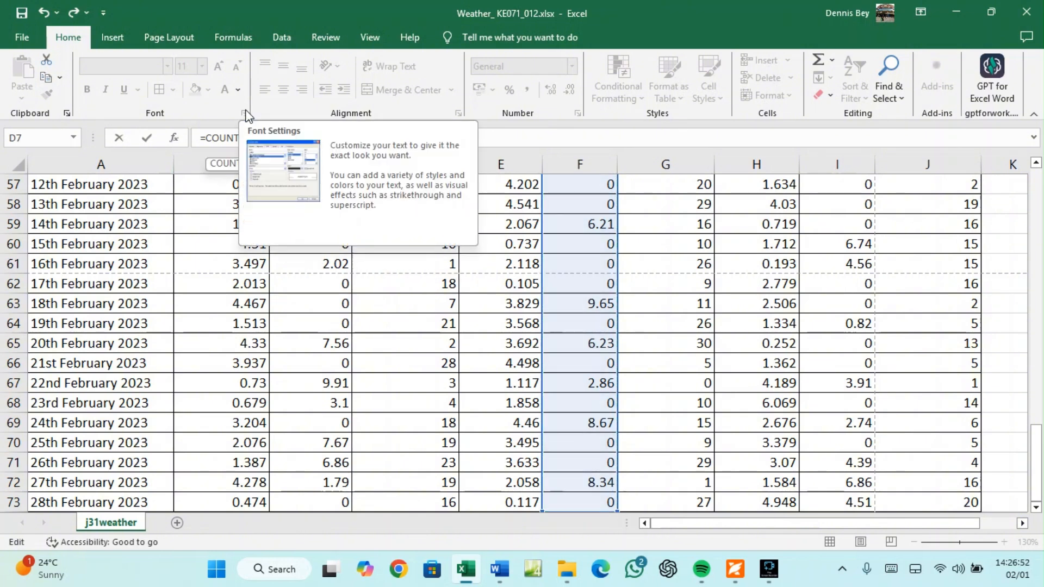
type(",")
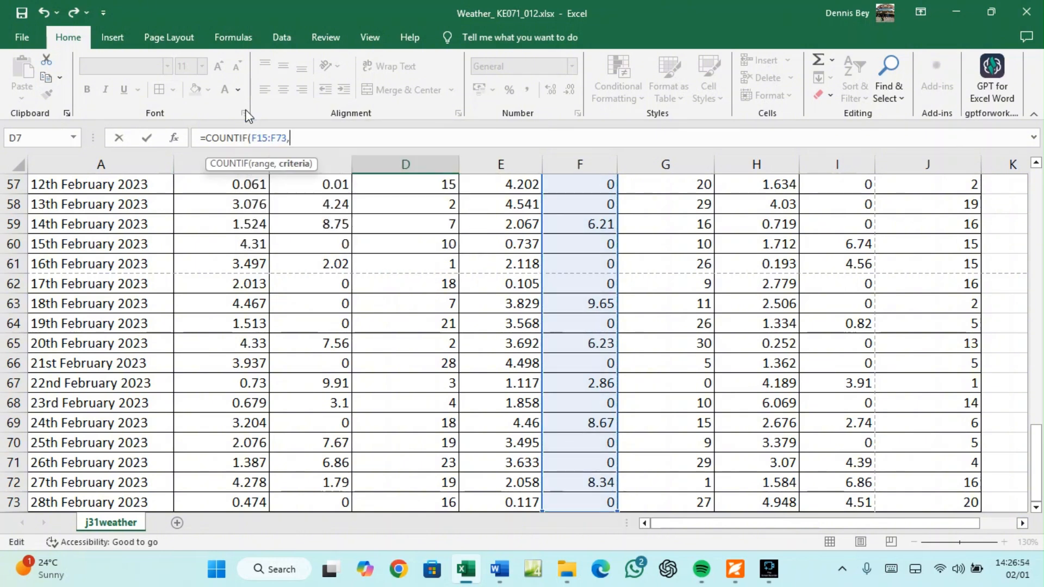
type("\">0\")")
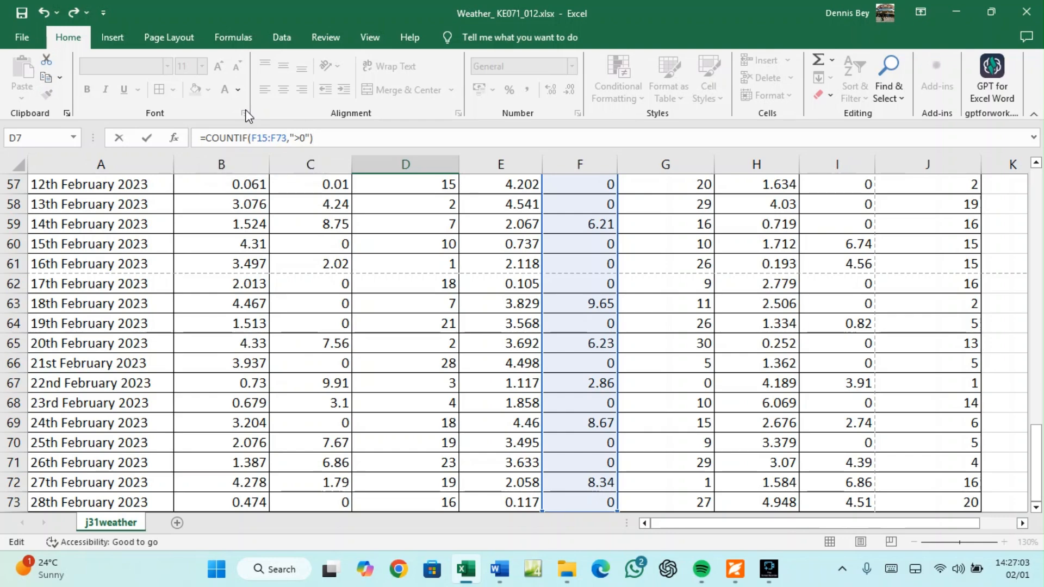
Commit Bingchen's rain-day count in D7, showing 23
key("Return")
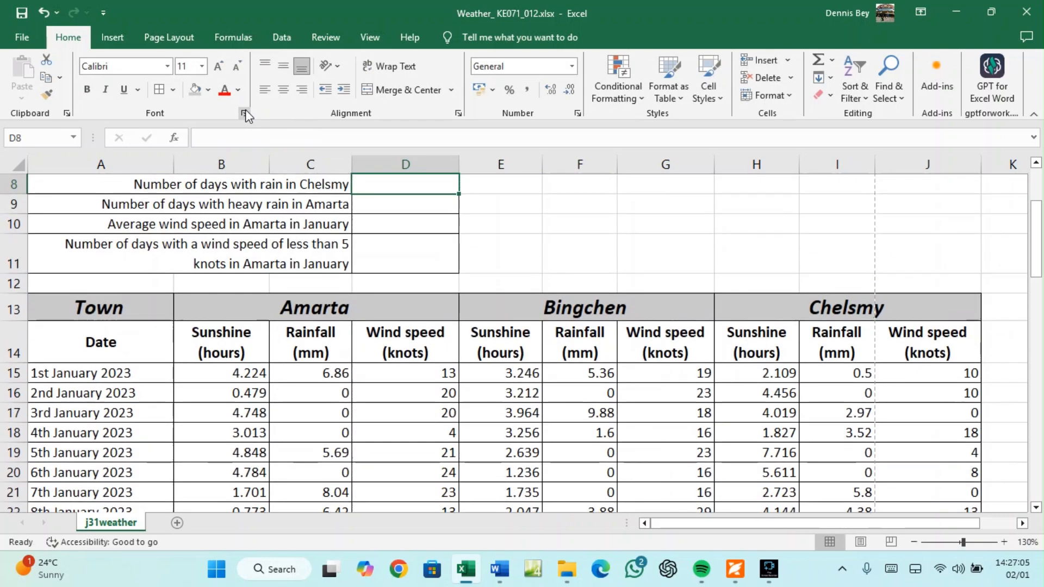
scroll(284, 200, "up", 1)
scroll(285, 200, "up", 1)
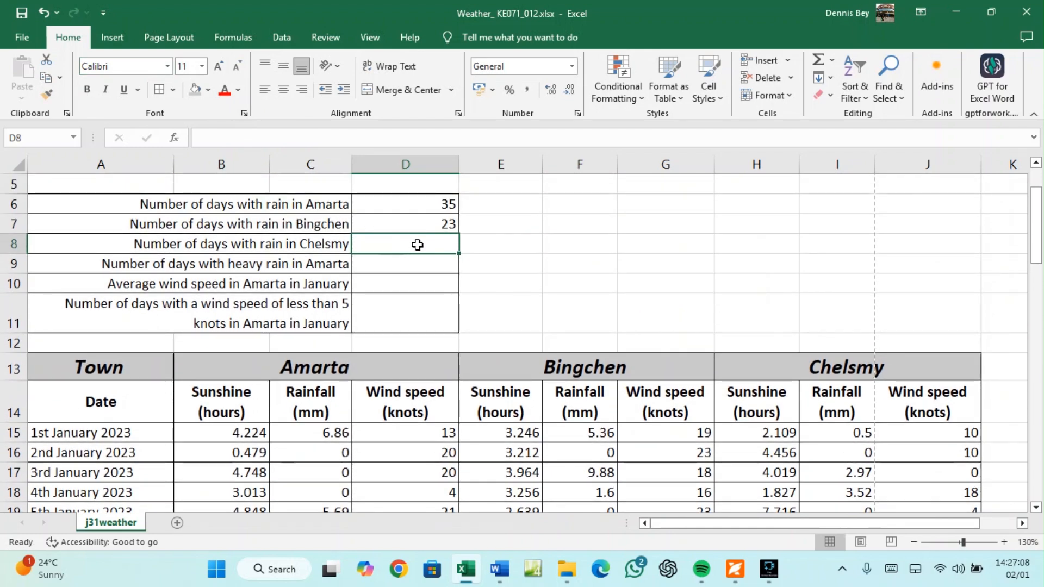
Count Chelsmy's rainy days in D8 with =COUNTIF(I15:I73,">0"), then bring up the question paper
type("=COUN")
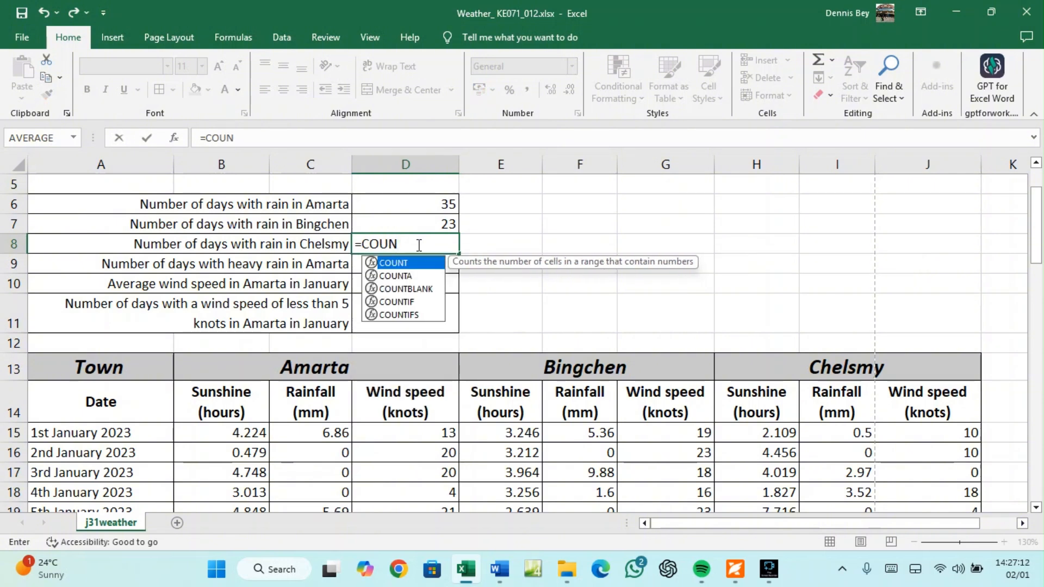
type("TIF")
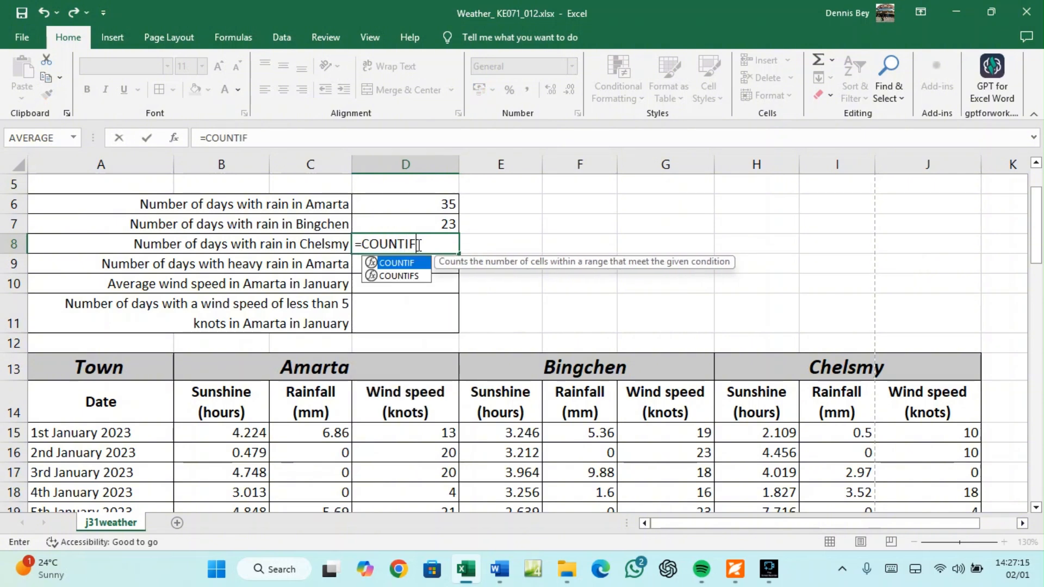
type("(")
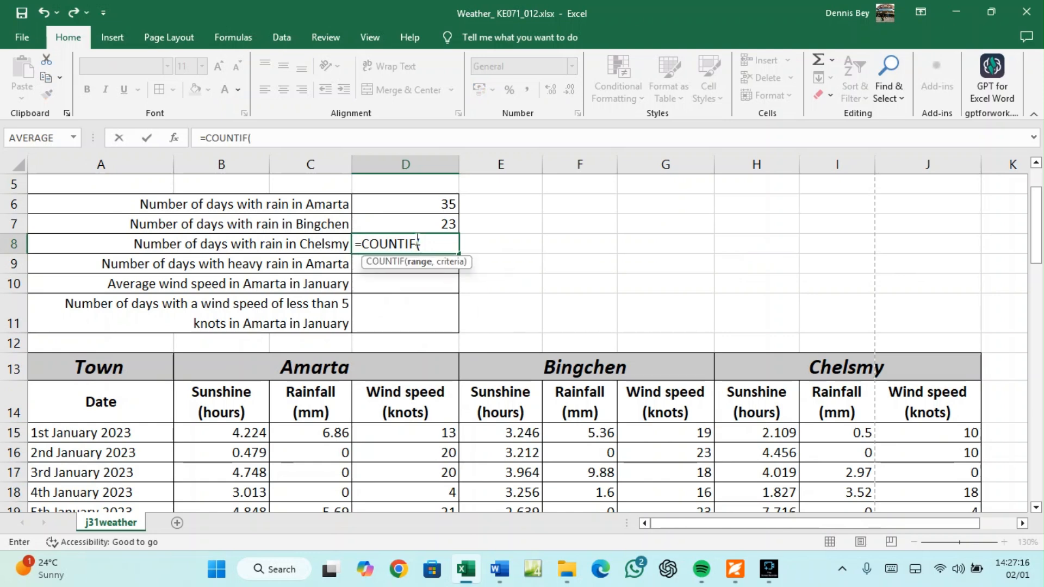
left_click(830, 432)
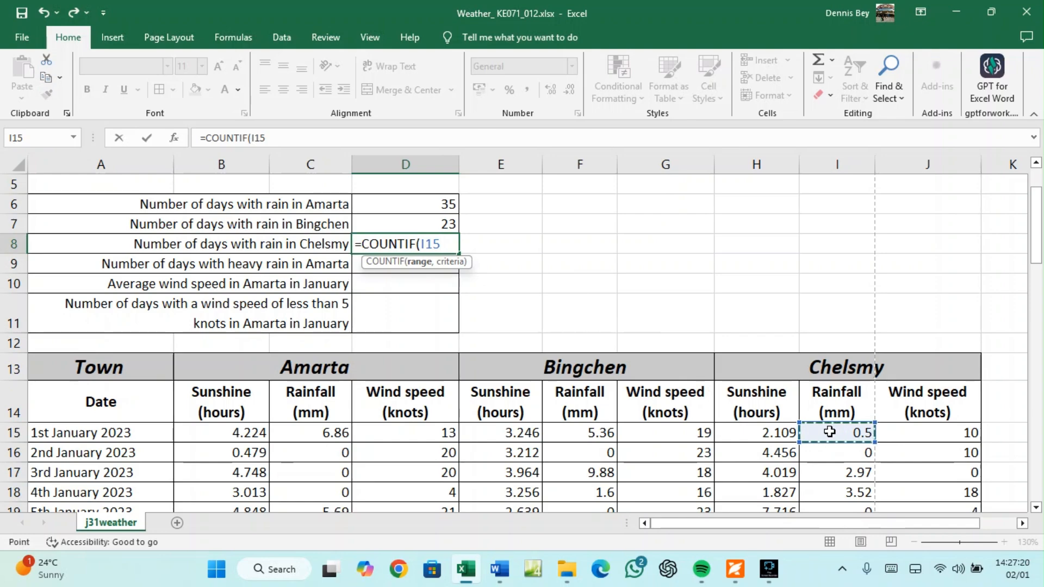
key("ctrl+shift+Down")
left_click(303, 137)
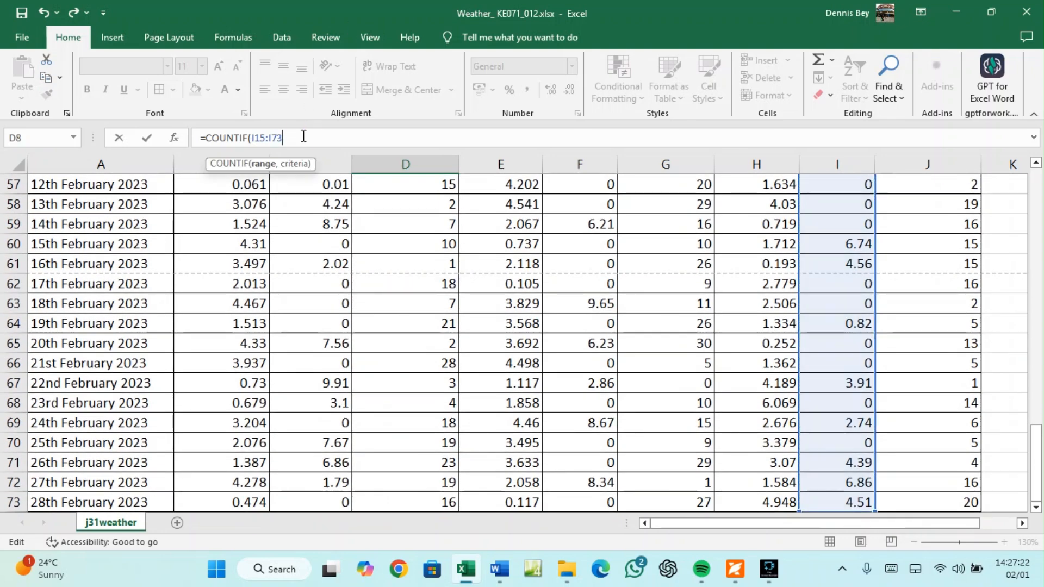
type(",\">0")
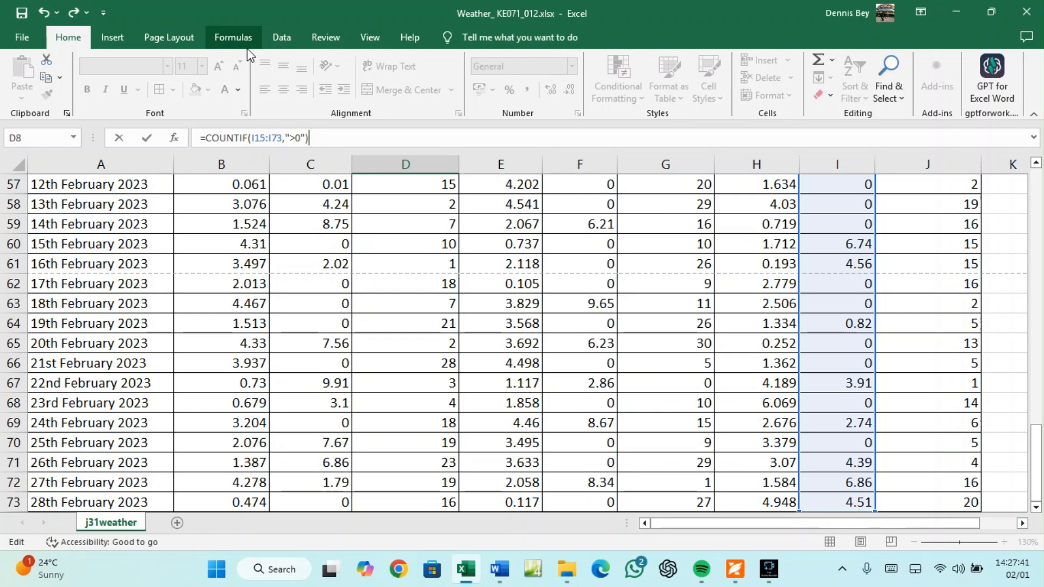
key("Return")
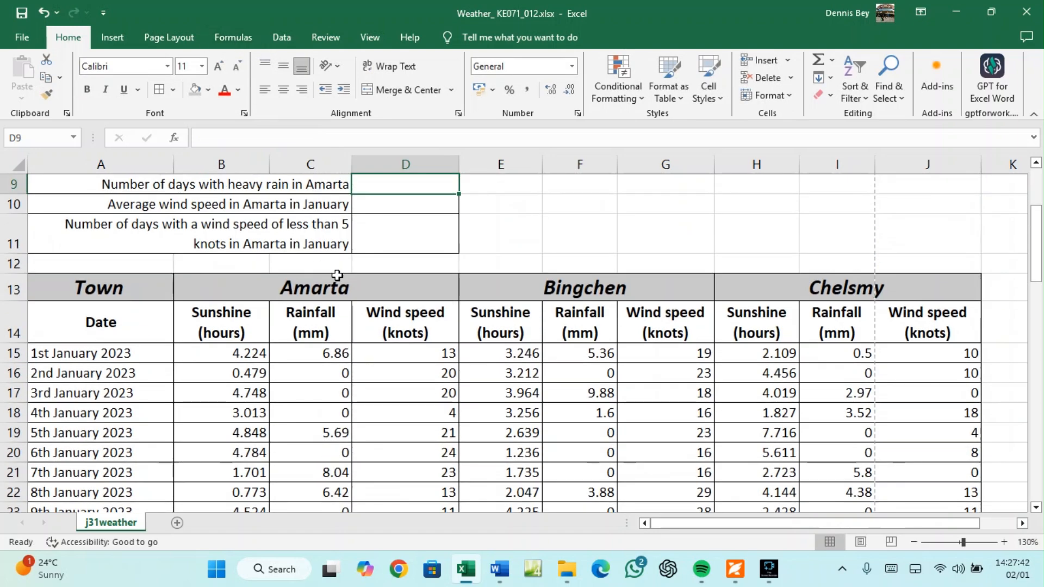
scroll(340, 272, "up", 2)
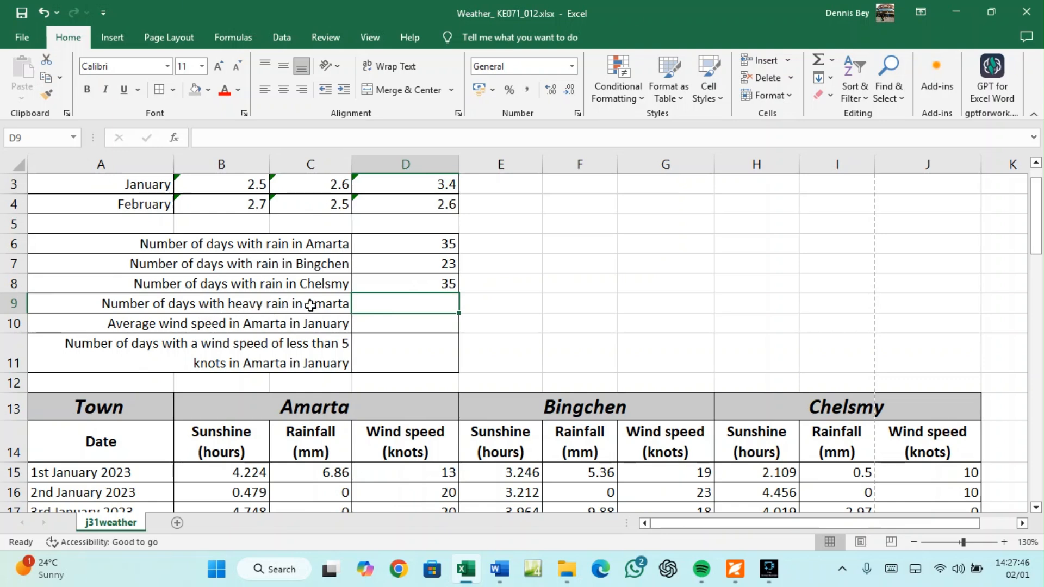
left_click(735, 569)
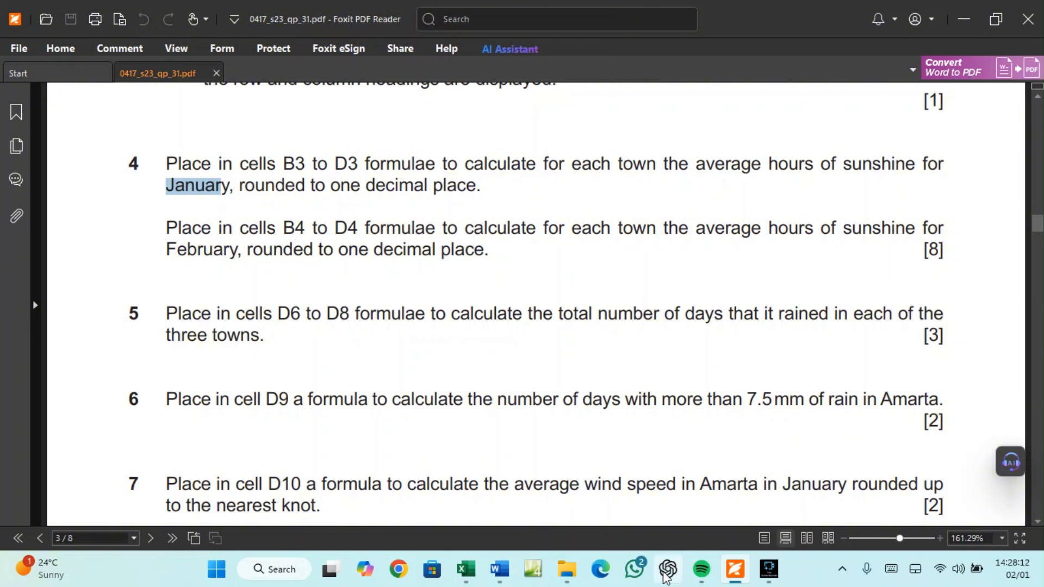
left_click(476, 576)
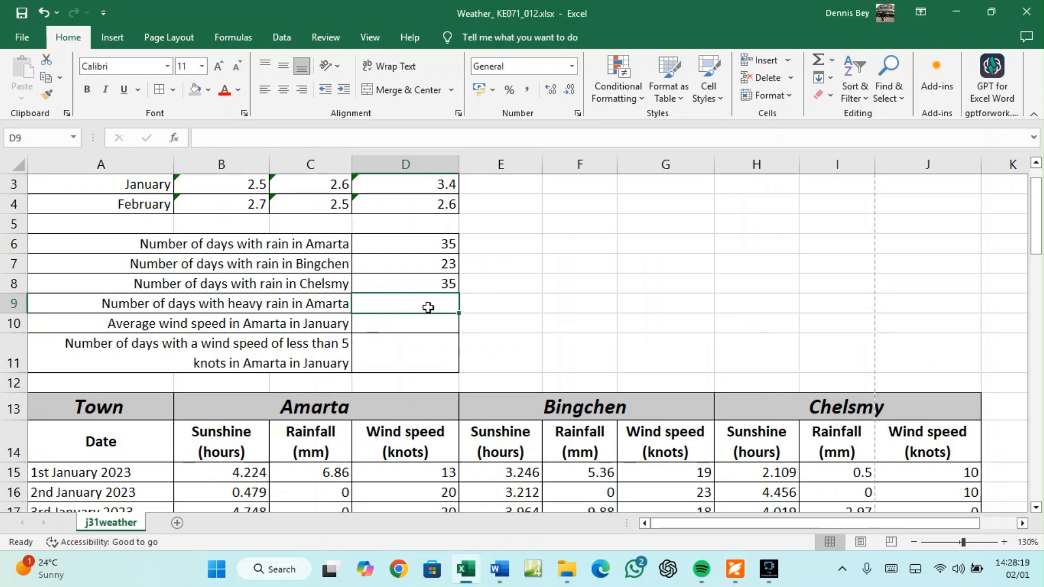
Type =COUNTIF(C15:C73,>7.5 in D9 for Amarta's heavy-rain days, checking question 6
type("=CO")
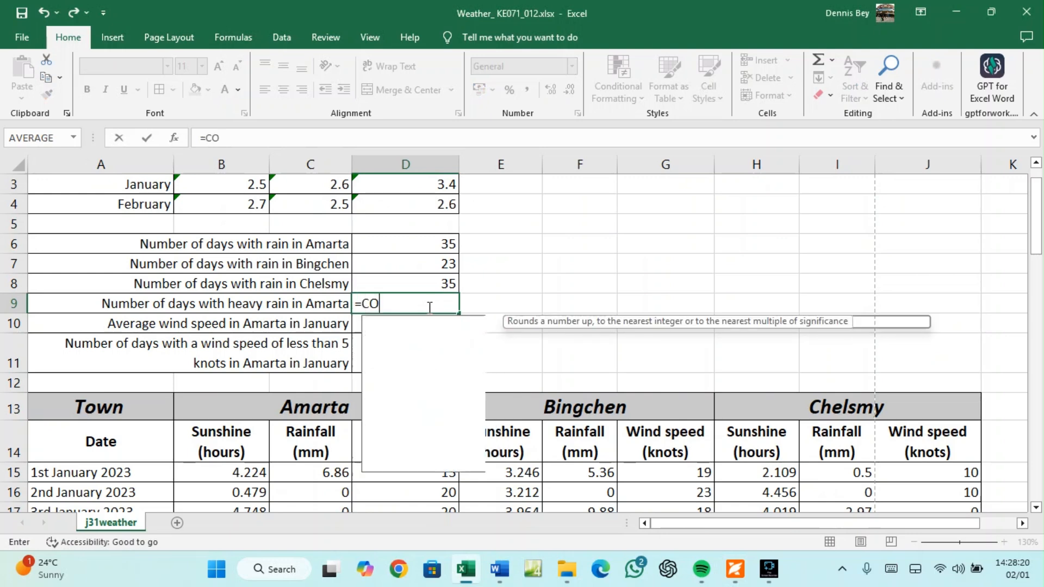
type("UNTIF")
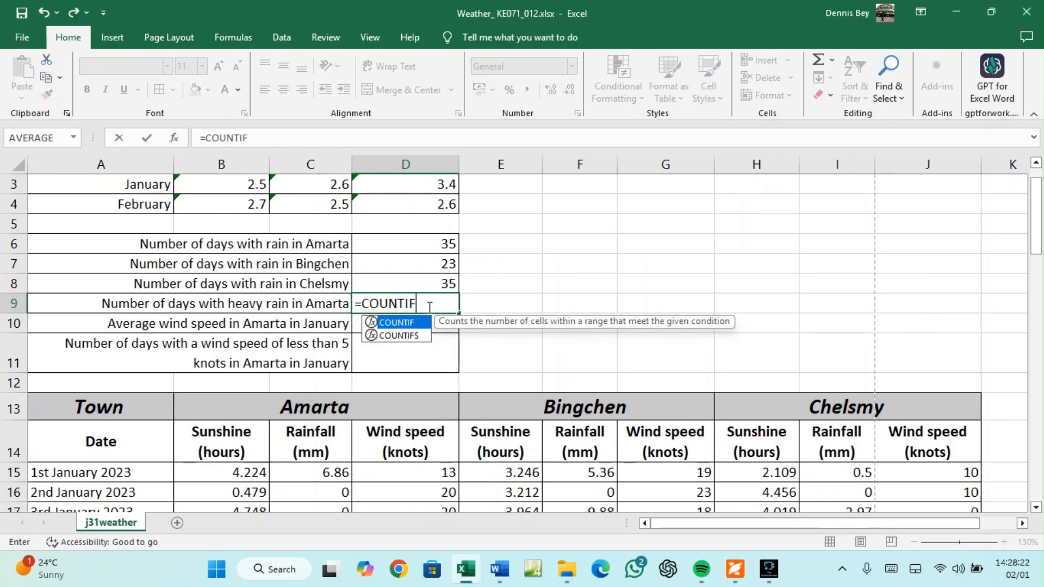
type("(")
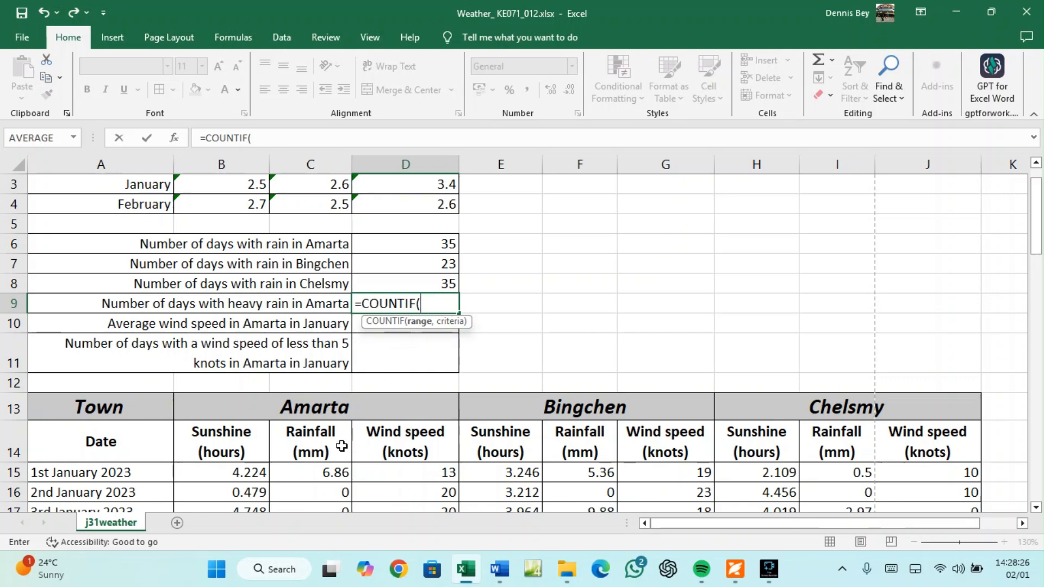
left_click(324, 474)
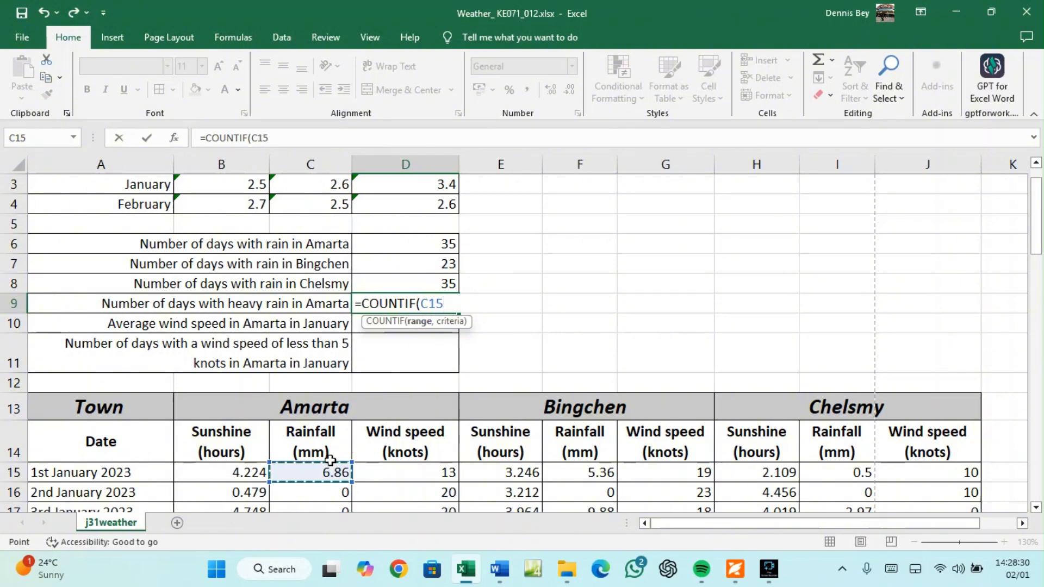
key("ctrl+shift+Down")
left_click(298, 139)
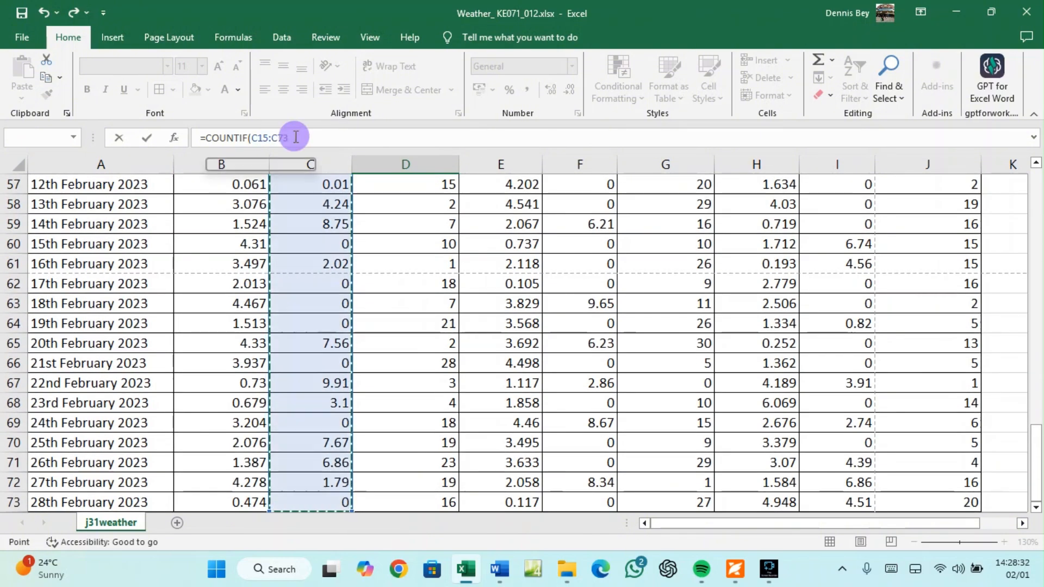
type(",")
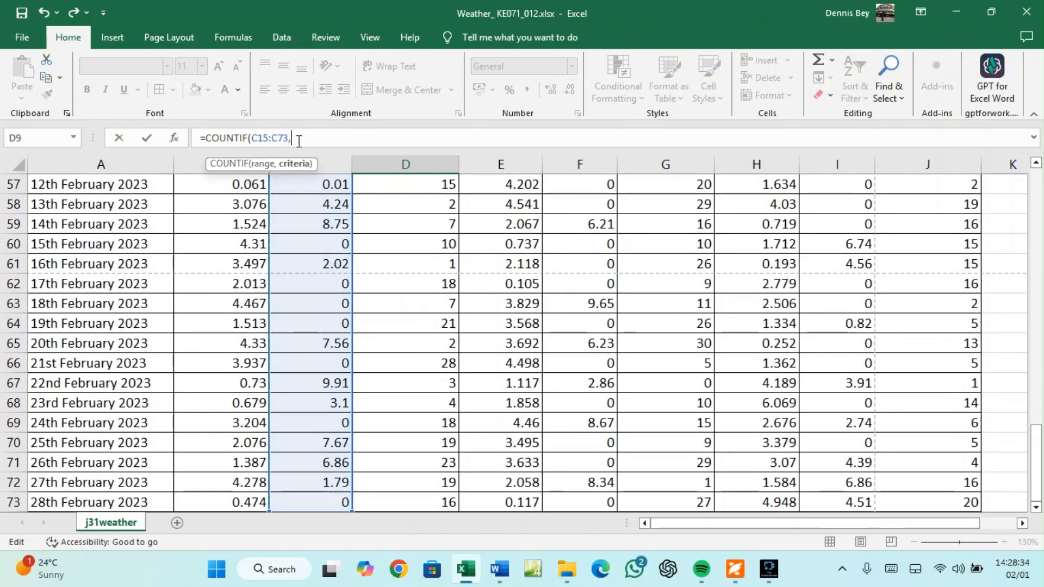
type(">7.5")
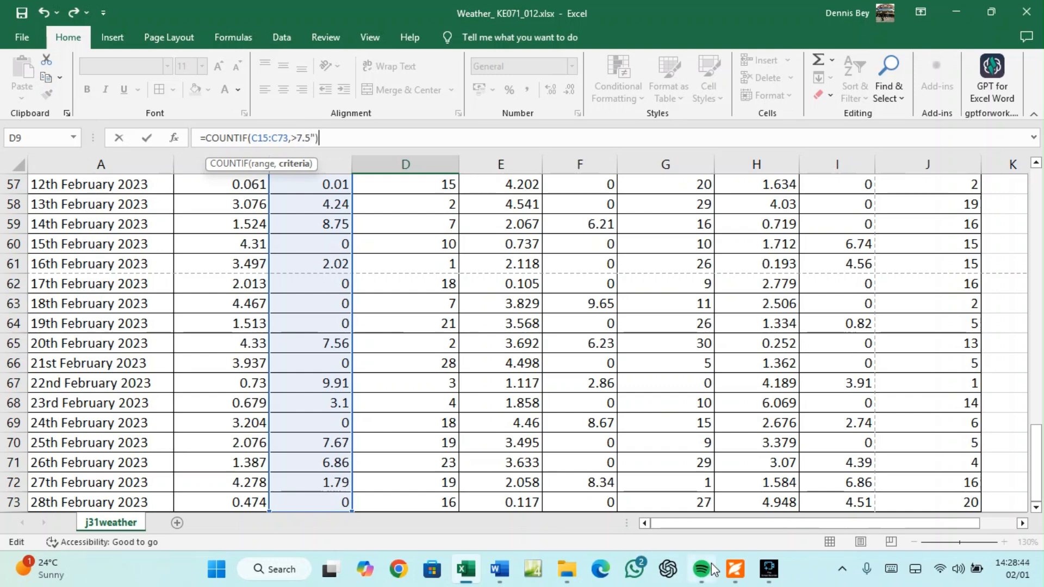
left_click(734, 575)
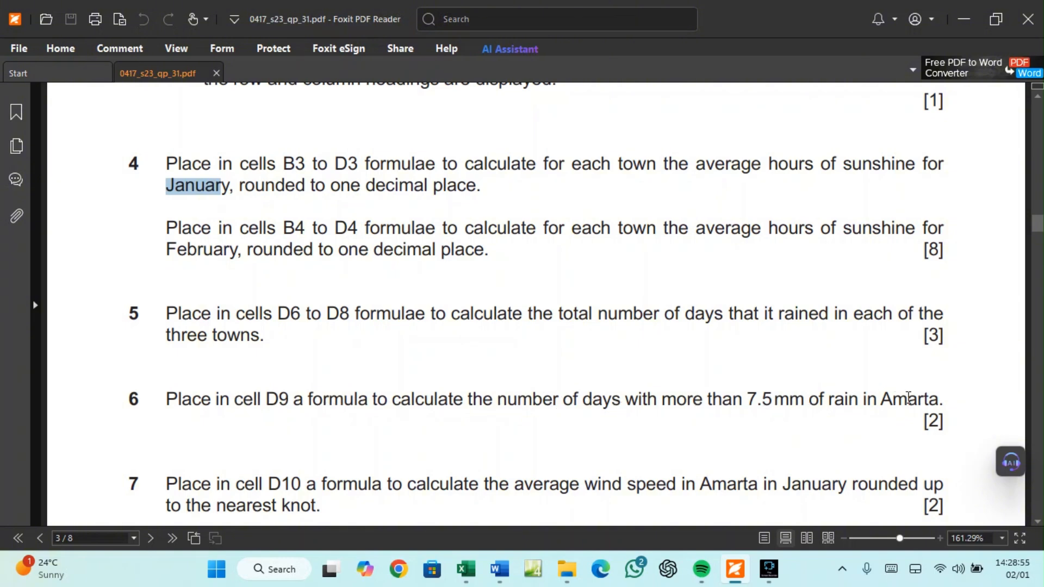
left_click(462, 575)
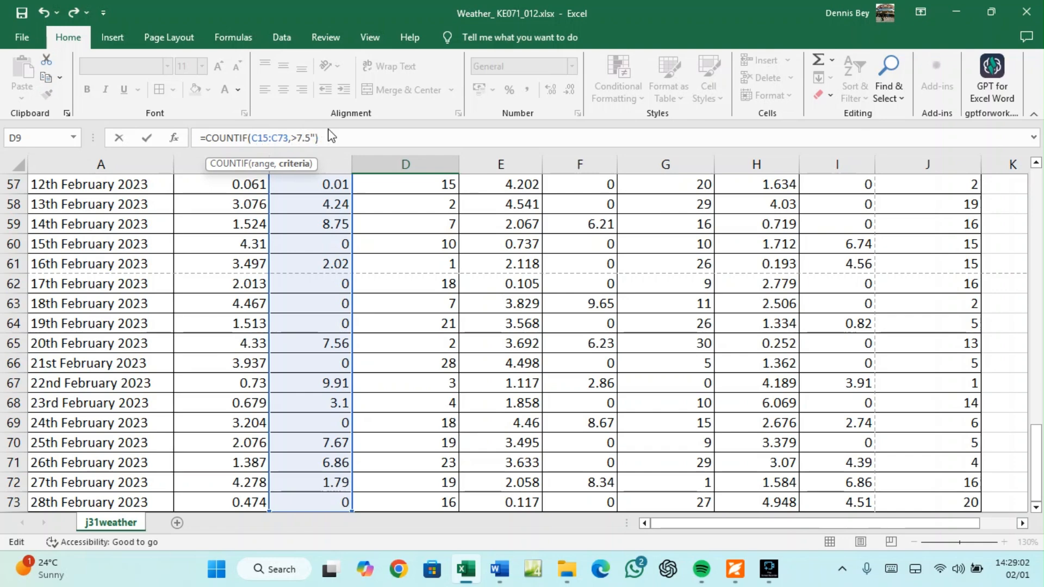
Quote the criterion so D9 reads =COUNTIF(C15:C73,">7.5") and shows 10 days
key("Return")
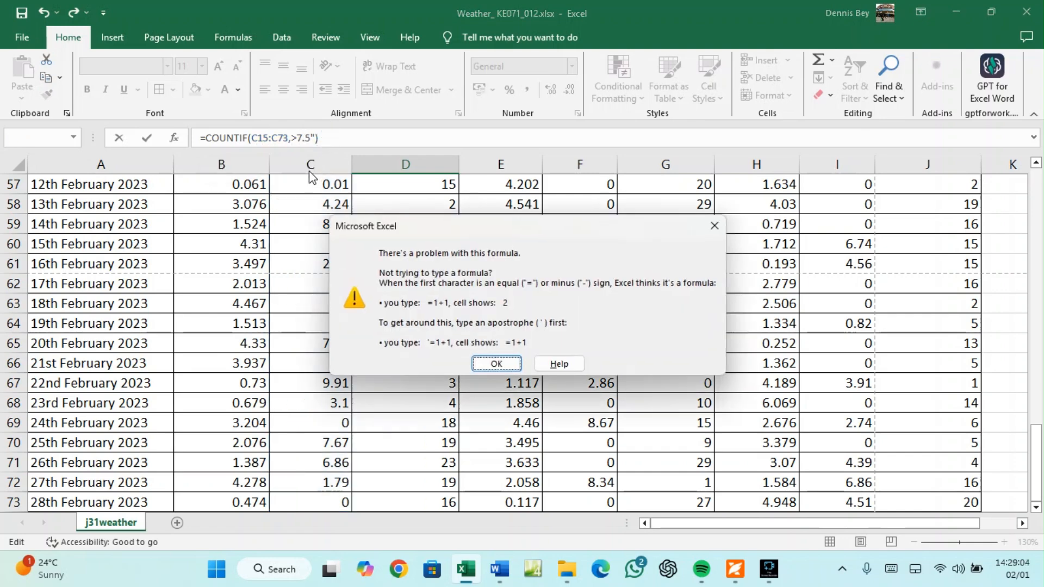
left_click(714, 226)
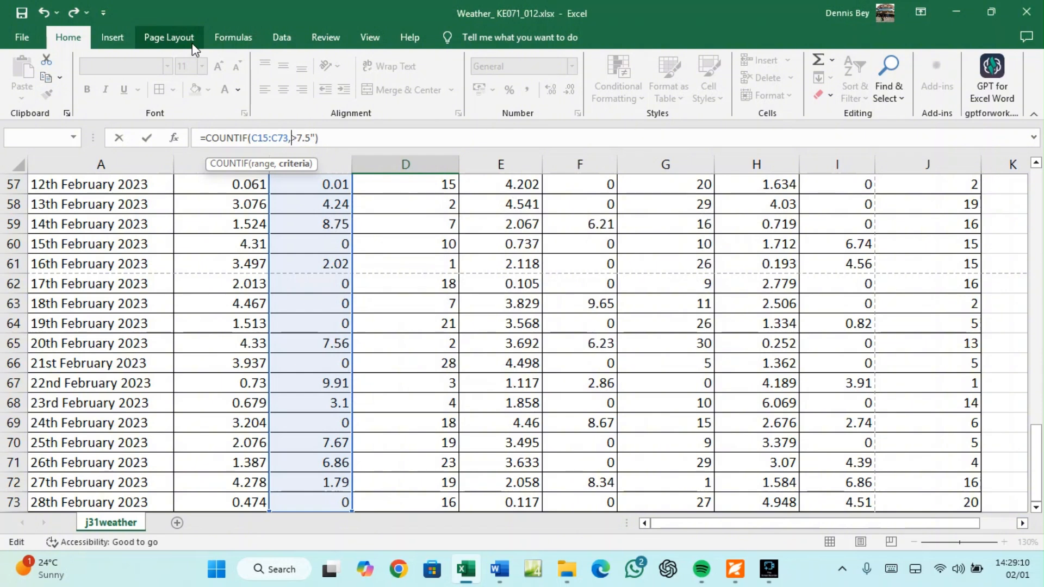
type("\"")
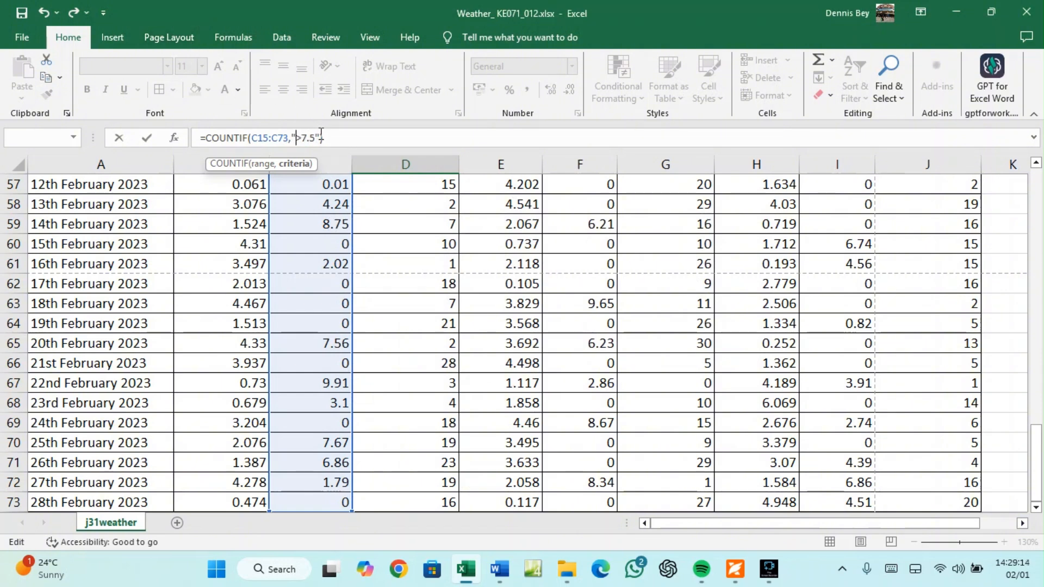
key("Escape")
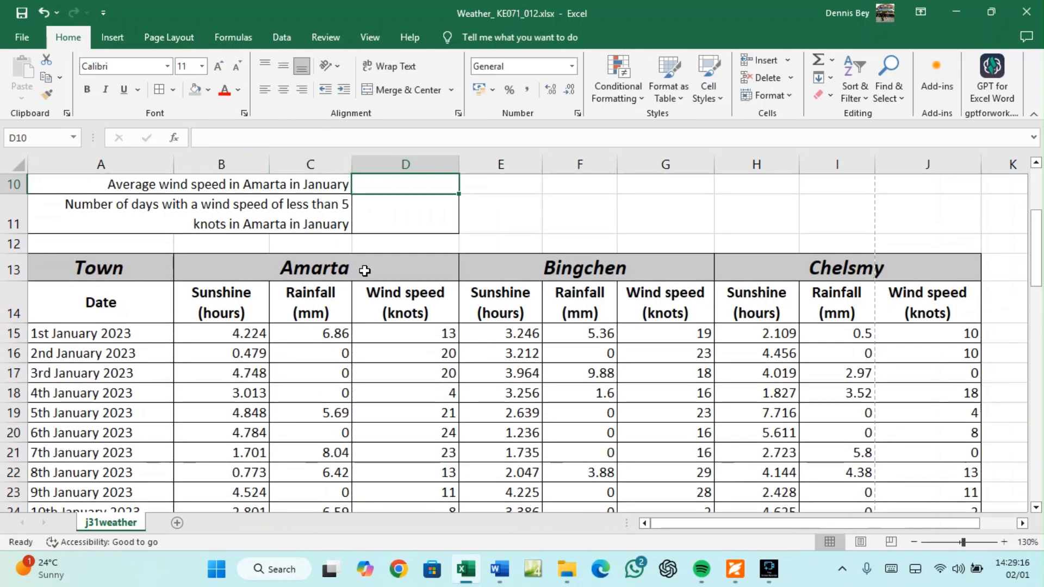
scroll(364, 270, "up", 2)
Check D9's heavy-rain count against Amarta's rainfall in C21 (8.04), 7.49, C33 (8.08) and C53 (8.7)
left_click(403, 287)
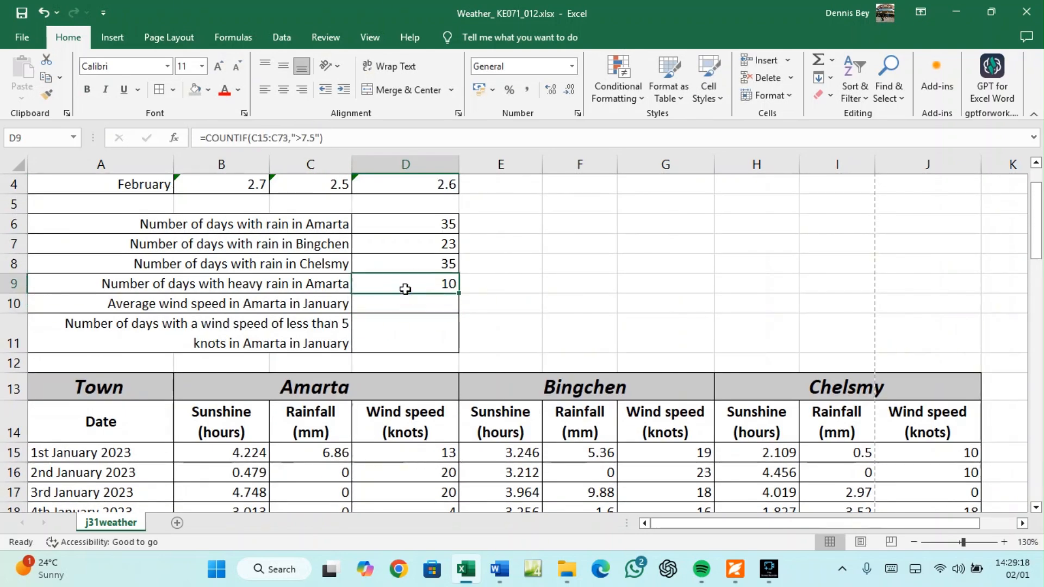
scroll(310, 429, "down", 2)
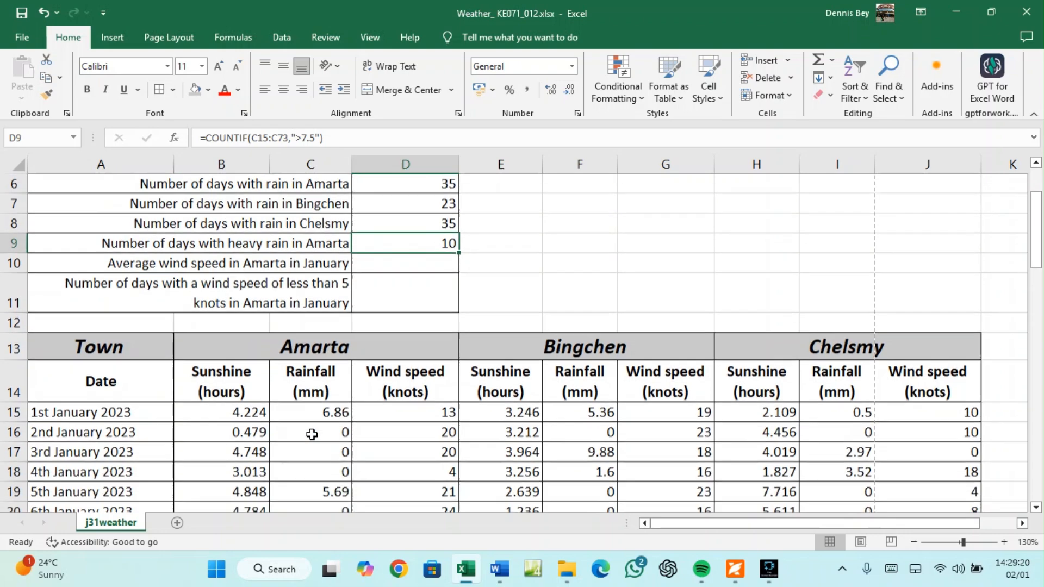
scroll(326, 365, "down", 1)
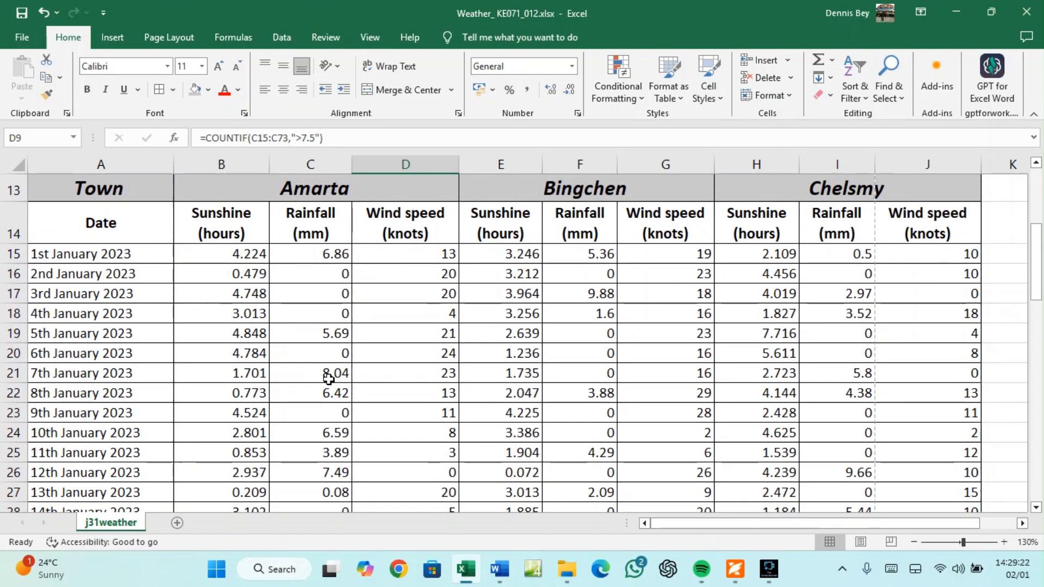
left_click(324, 375)
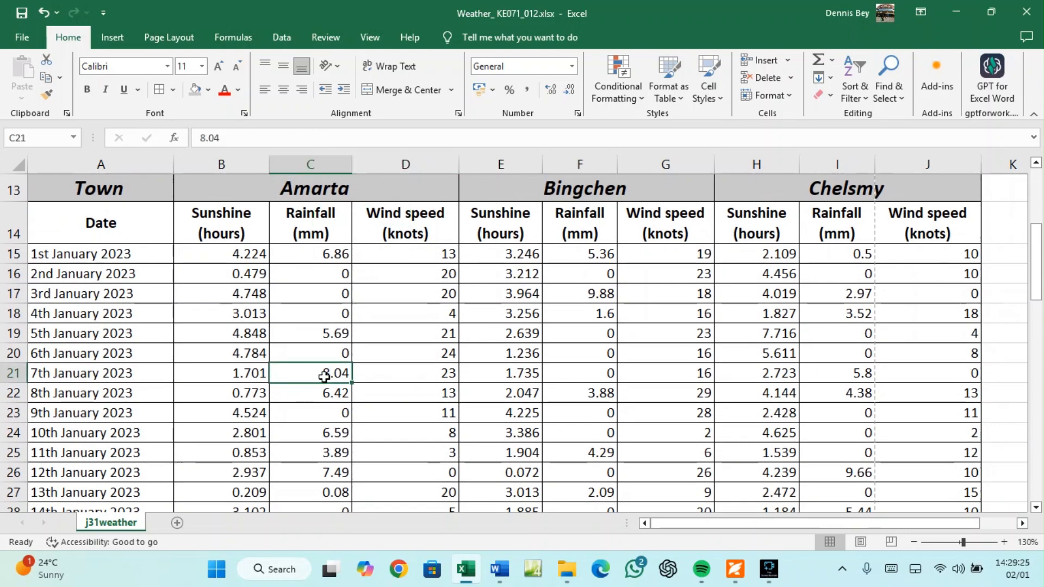
left_click(326, 472)
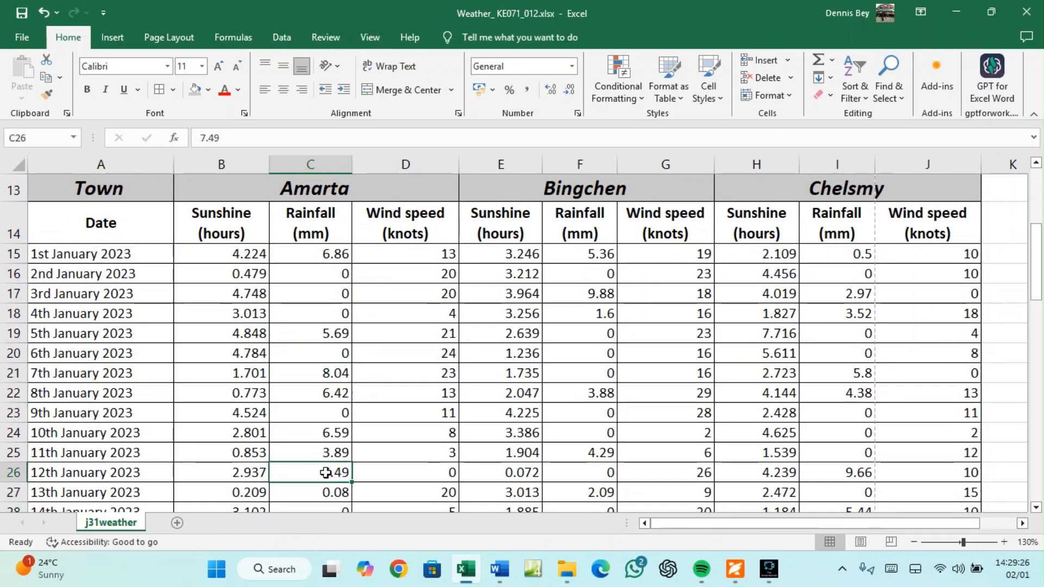
scroll(326, 468, "down", 2)
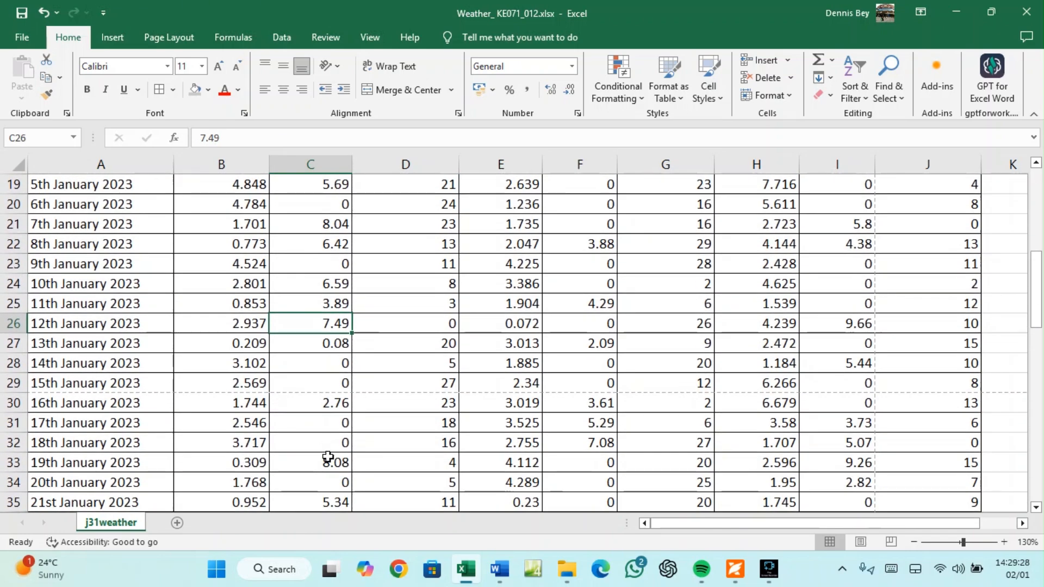
left_click(328, 460)
scroll(328, 462, "down", 2)
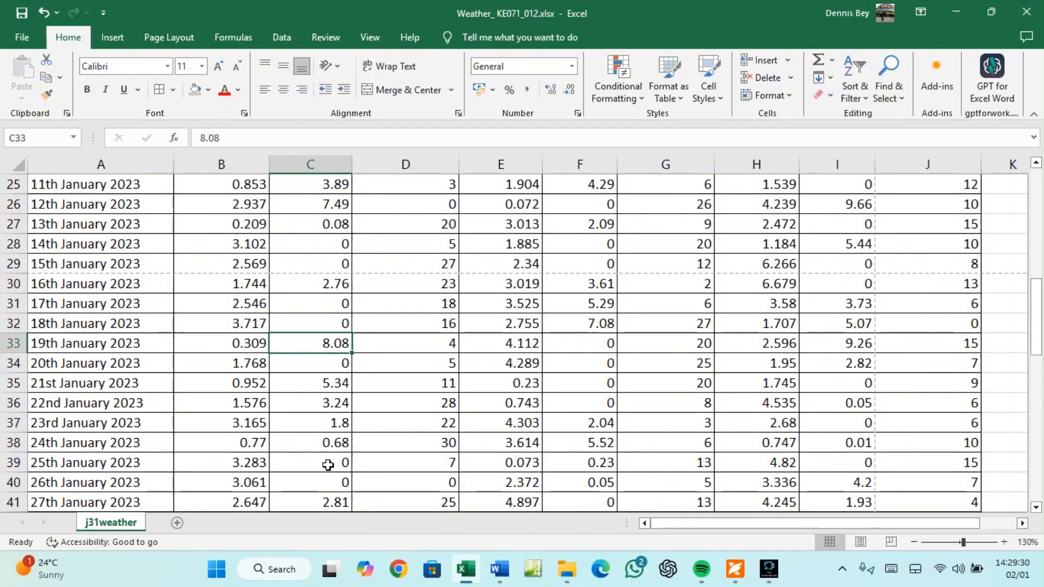
scroll(328, 465, "down", 3)
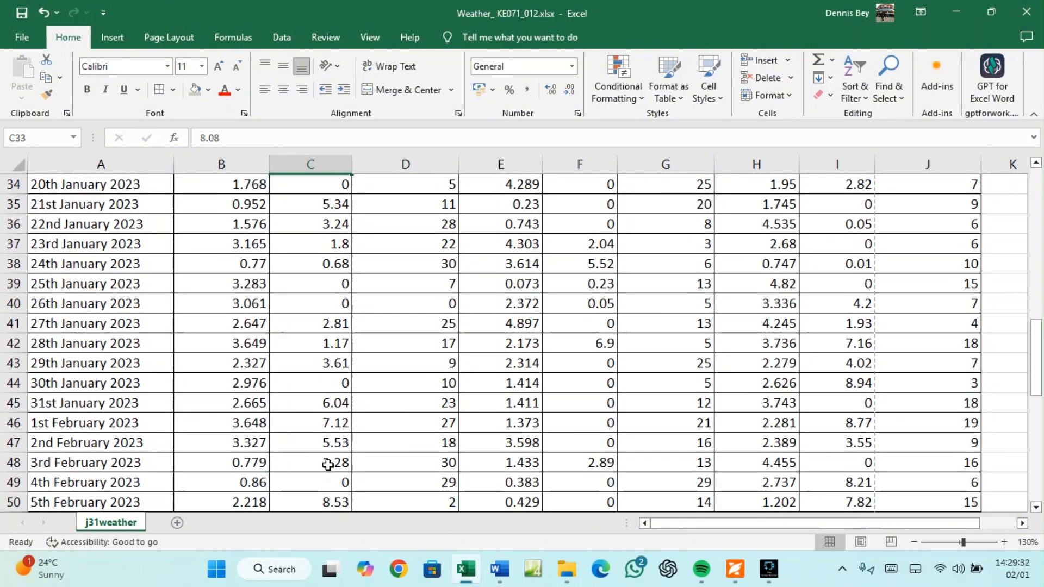
scroll(329, 462, "down", 1)
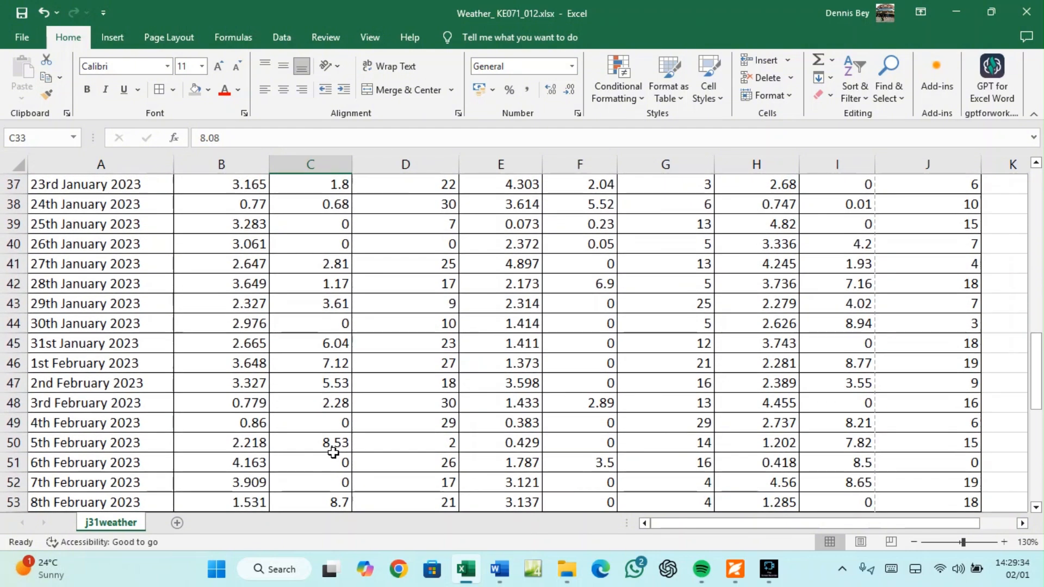
left_click(337, 499)
scroll(337, 499, "down", 2)
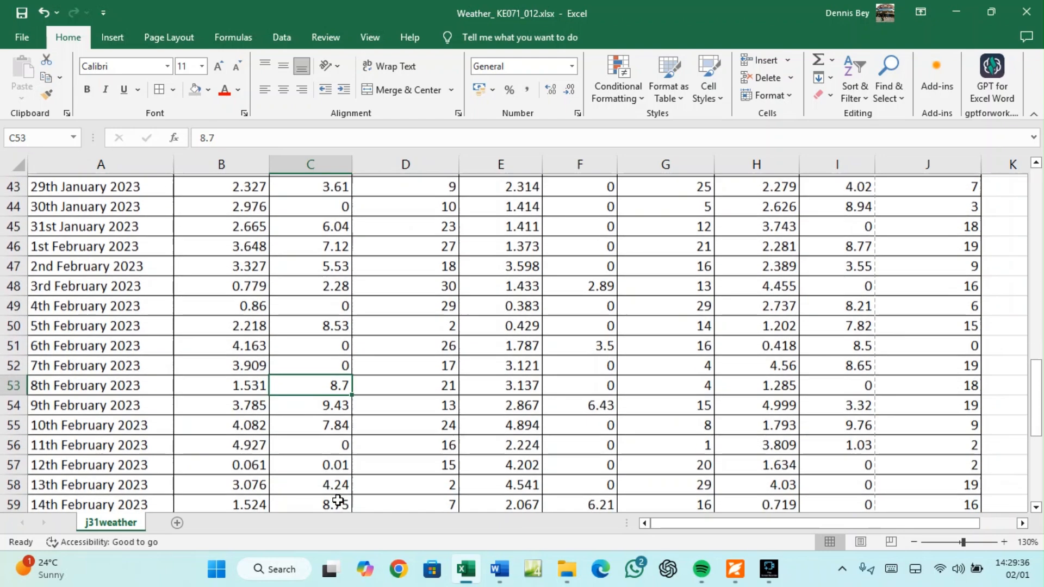
scroll(338, 500, "down", 1)
Confirm the remaining values above 7.5 (7.84, 8.75, 7.56, 9.91, 7.67), recheck D9, then select D10
left_click(334, 365)
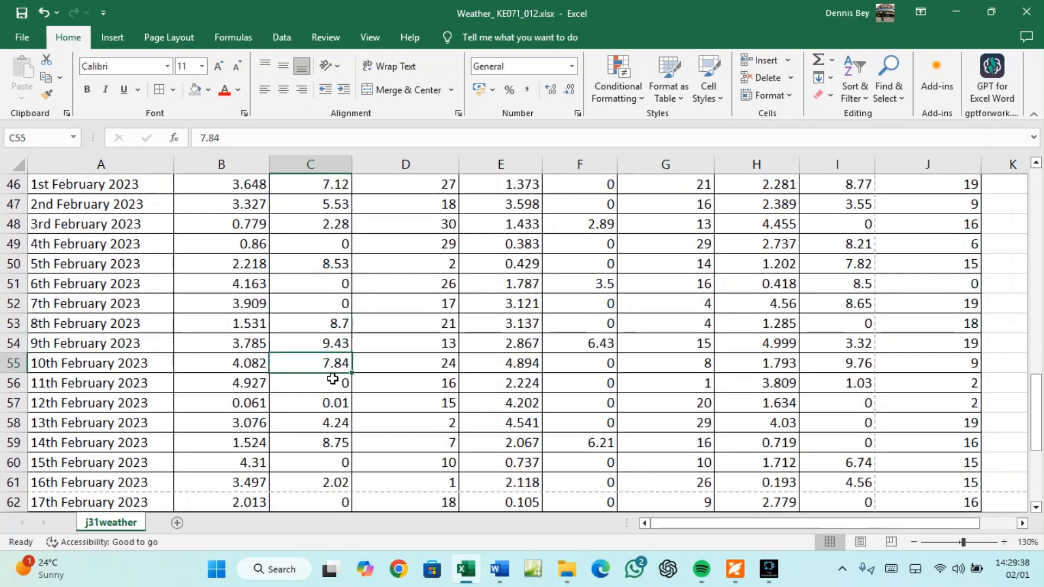
left_click(334, 442)
scroll(333, 442, "down", 2)
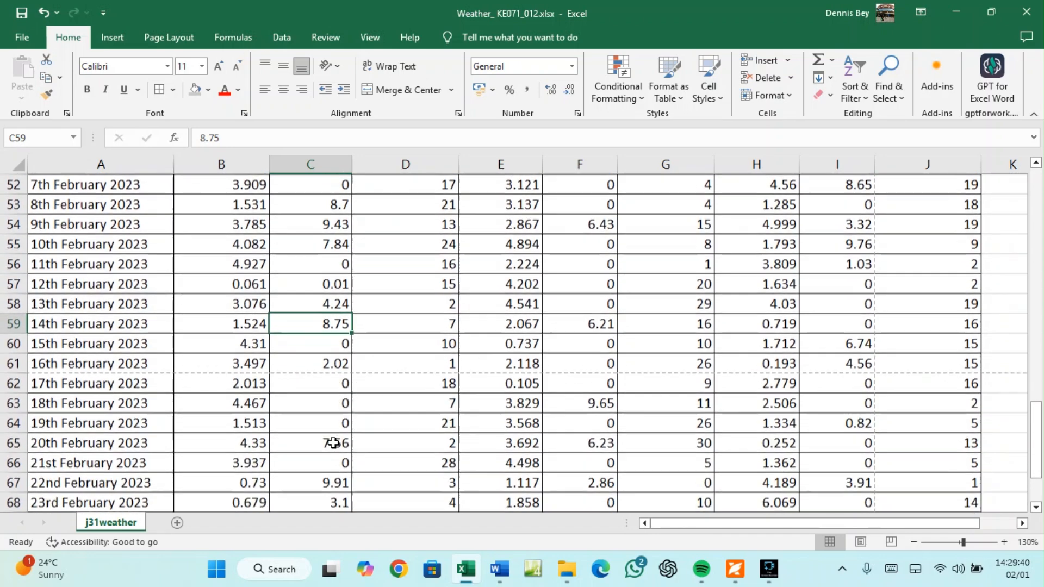
left_click(342, 443)
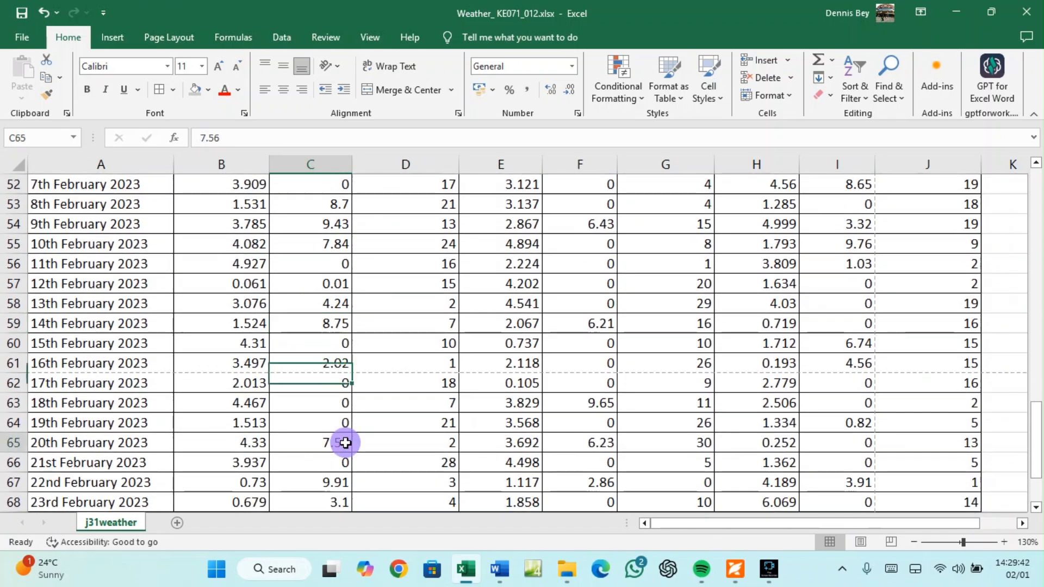
left_click(337, 479)
scroll(336, 479, "down", 2)
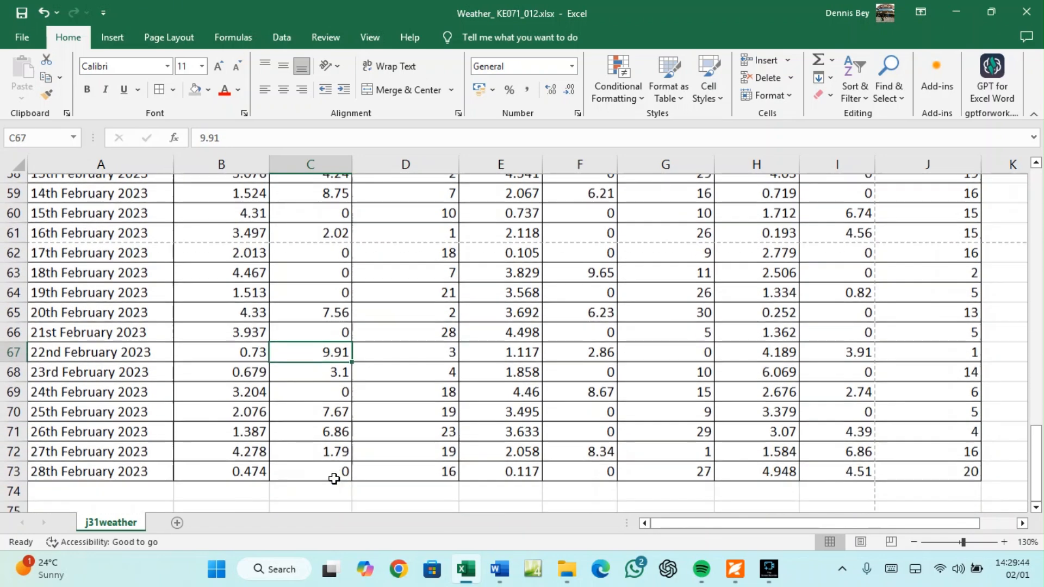
scroll(334, 478, "down", 1)
left_click(333, 369)
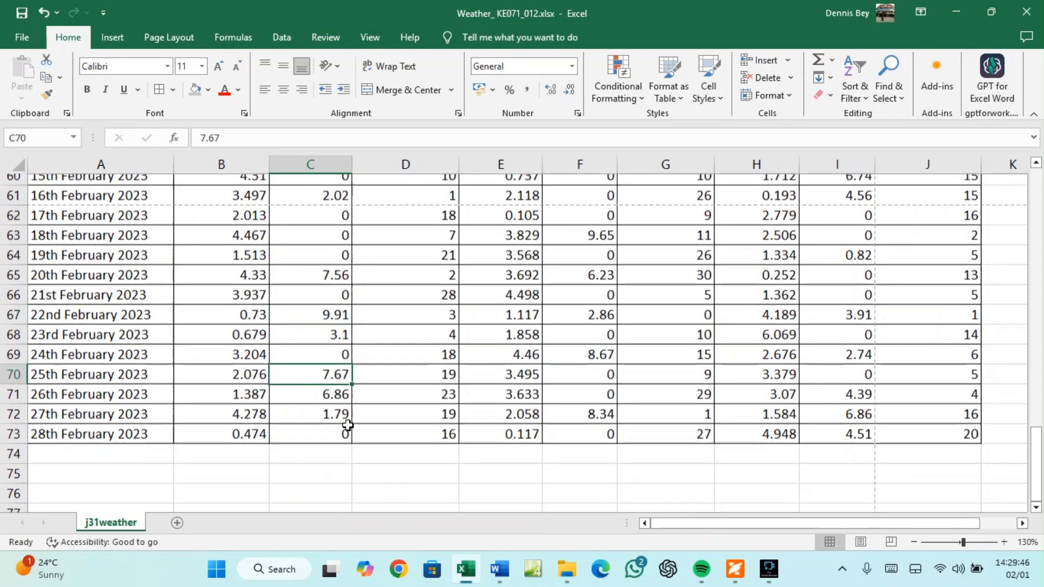
scroll(347, 425, "up", 20)
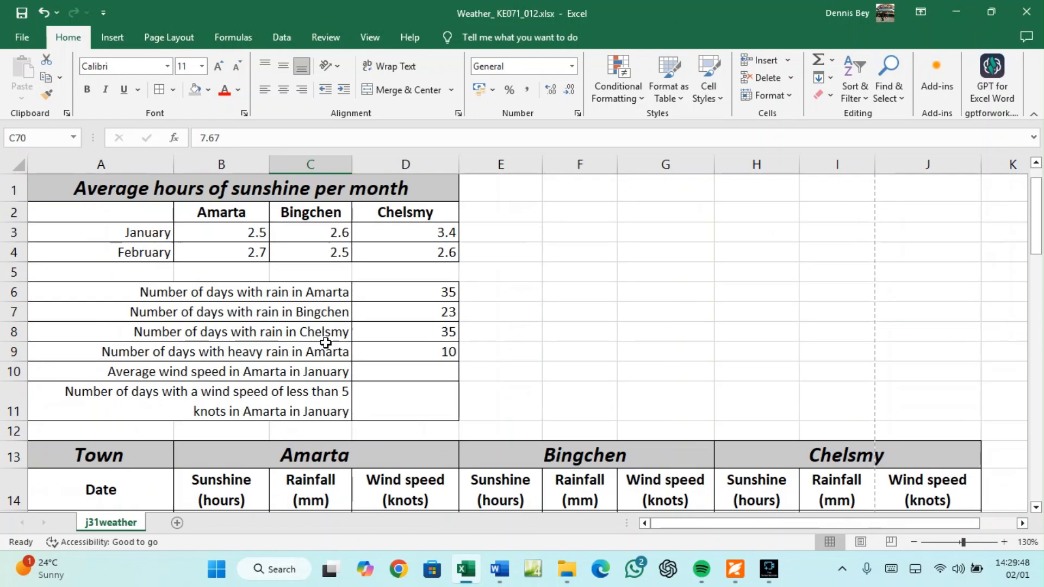
left_click(408, 354)
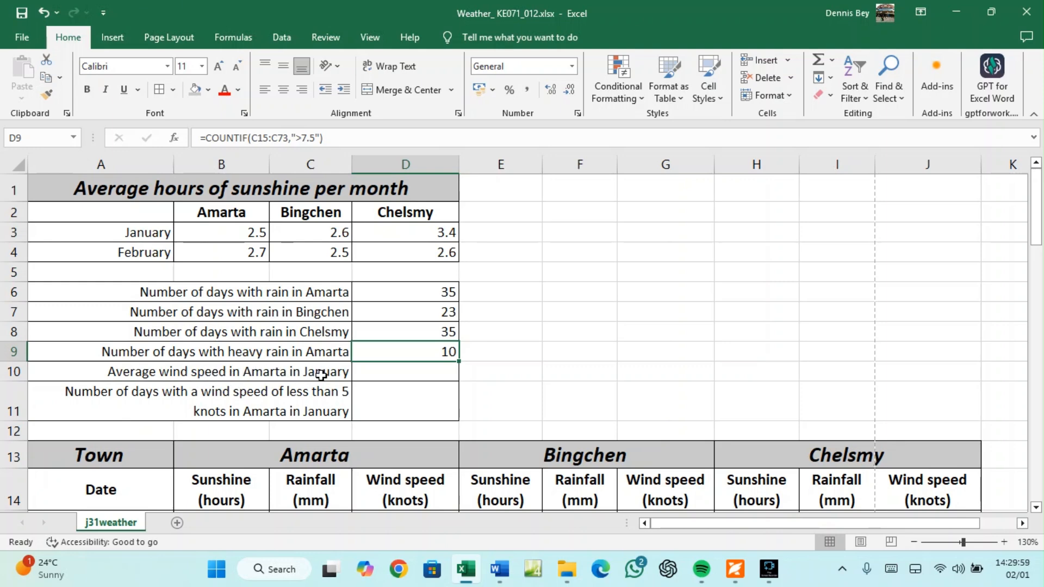
left_click(373, 375)
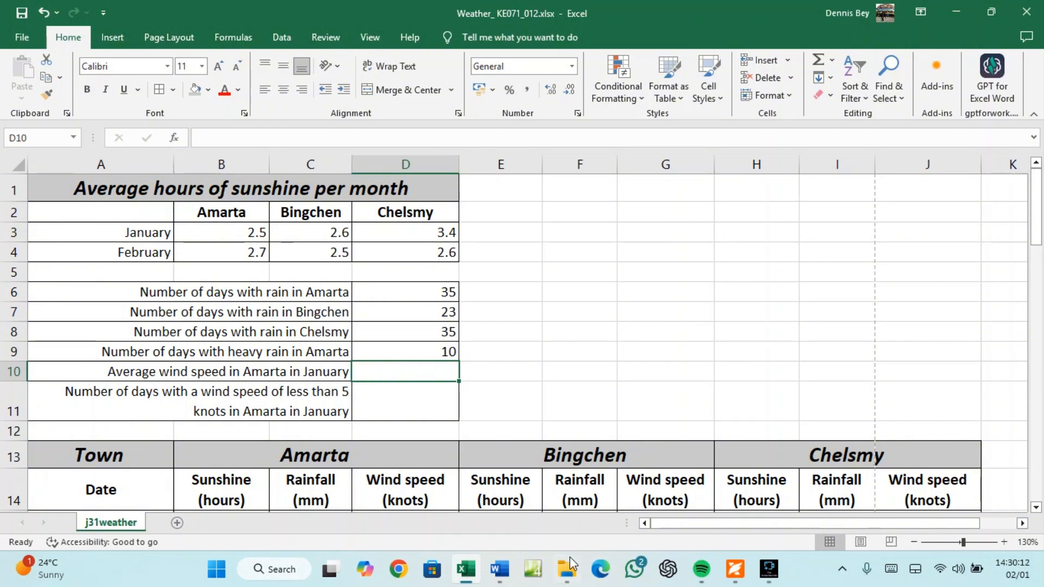
Read question 7 on D10's rounded January wind-speed average in the question paper, then return to Excel
left_click(735, 569)
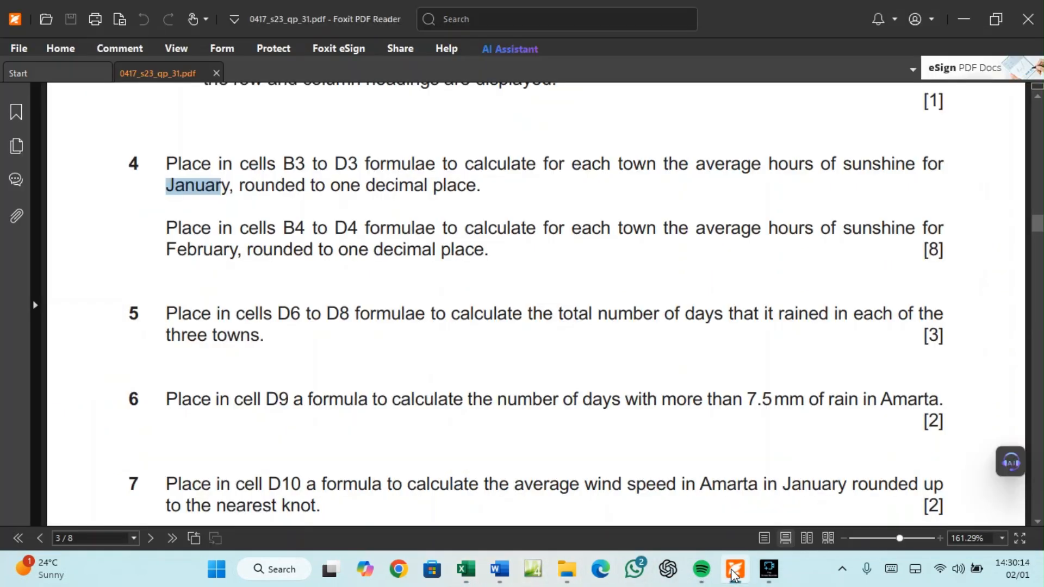
scroll(282, 467, "down", 1)
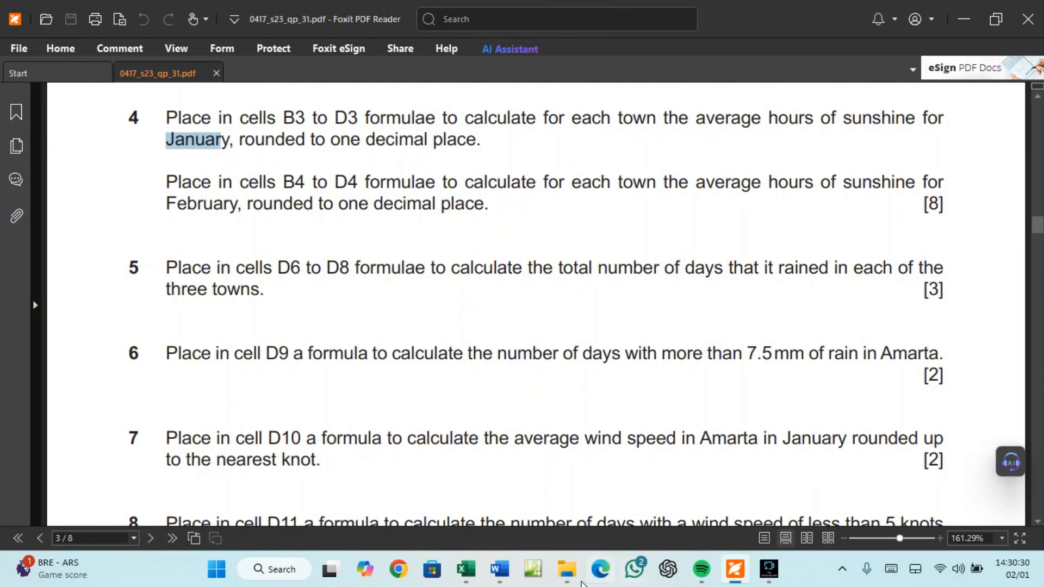
left_click(466, 569)
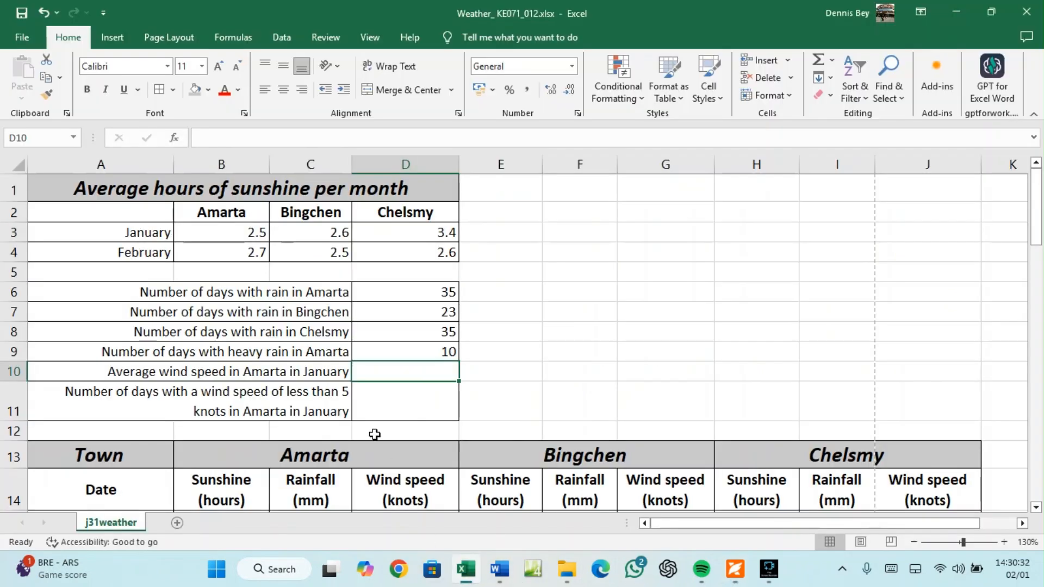
Enter =AVERAGE(D15:D44) in D10 for Amarta's January wind speed
type("=AV")
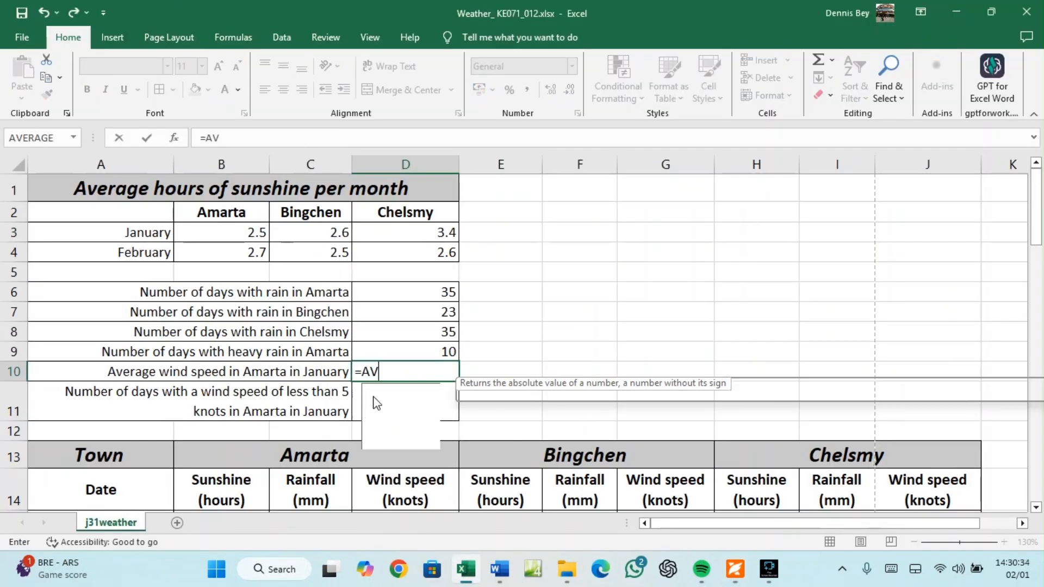
type("ERAGE")
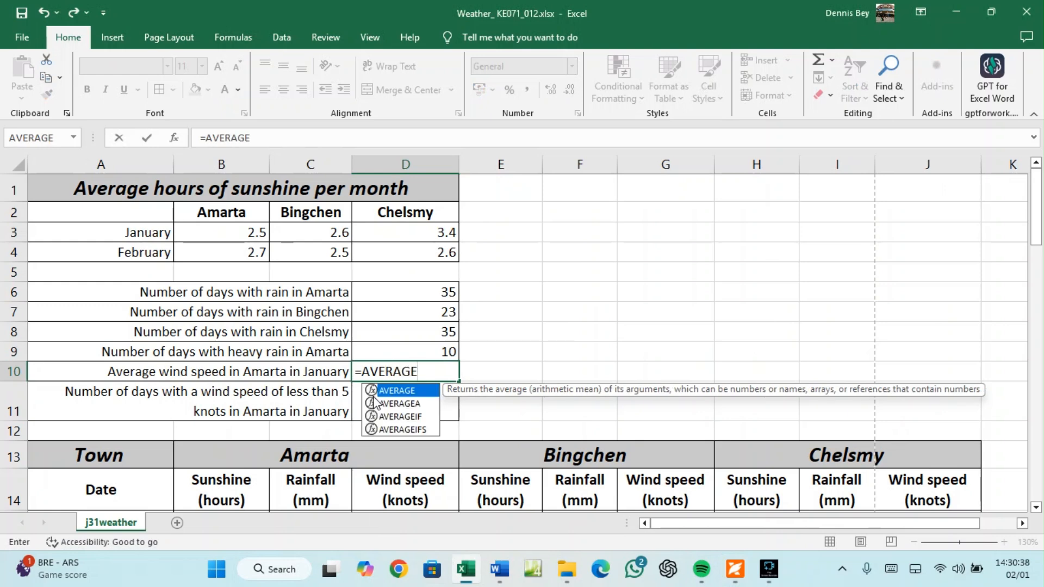
type("(")
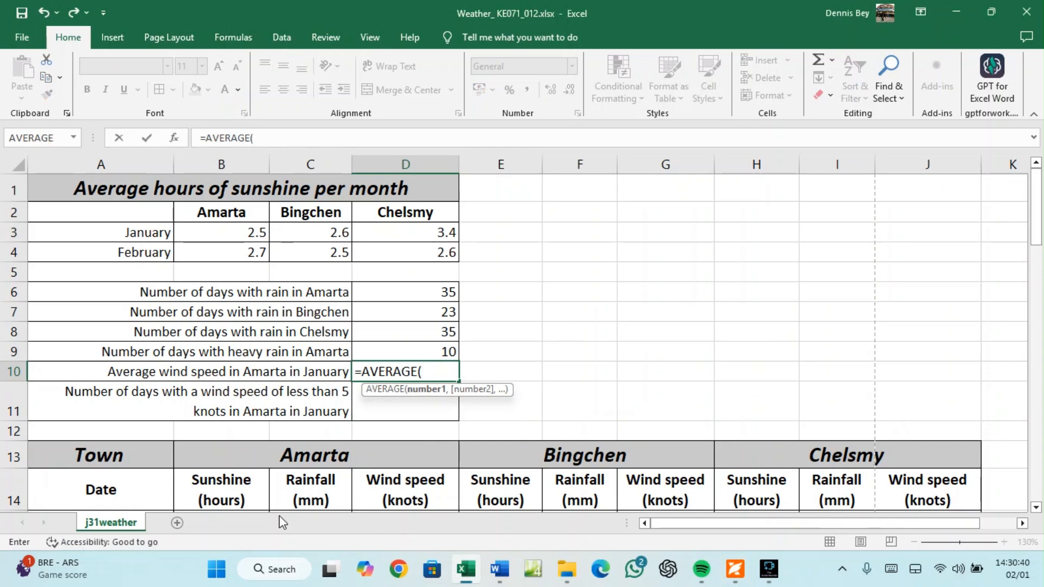
scroll(294, 486, "down", 1)
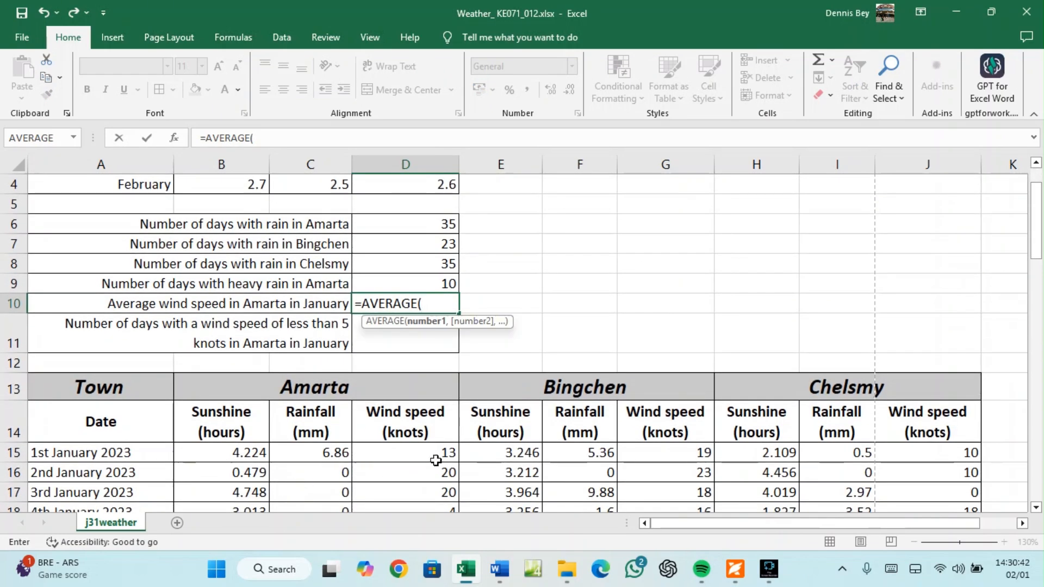
left_click_drag(430, 453, 413, 322)
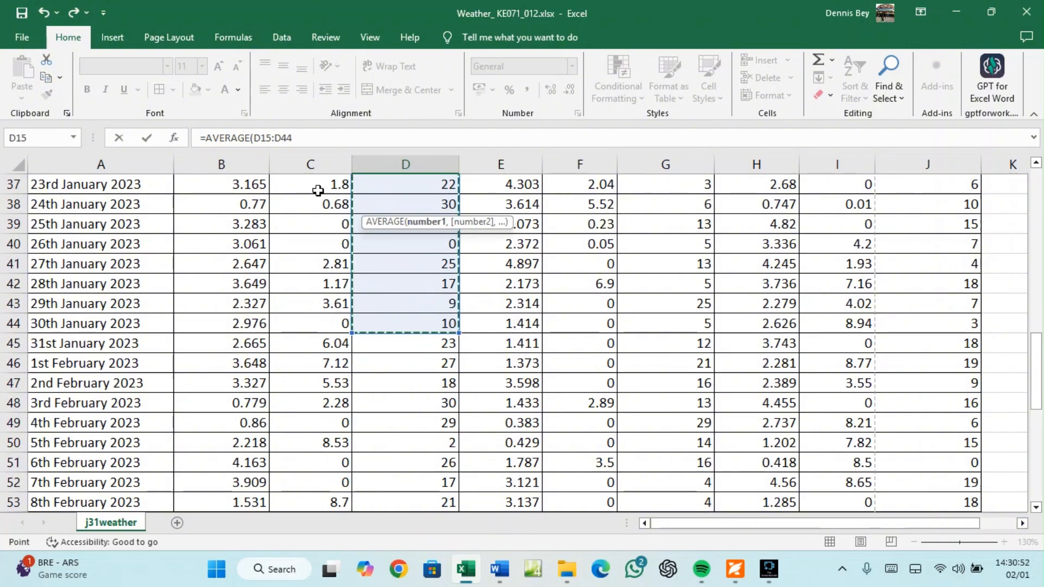
left_click(295, 139)
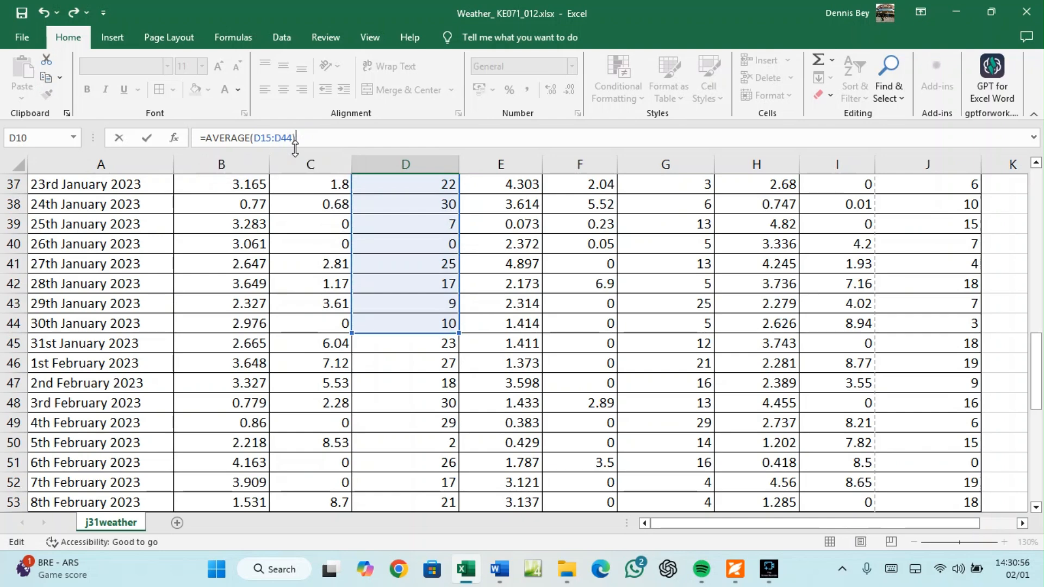
scroll(384, 220, "up", 9)
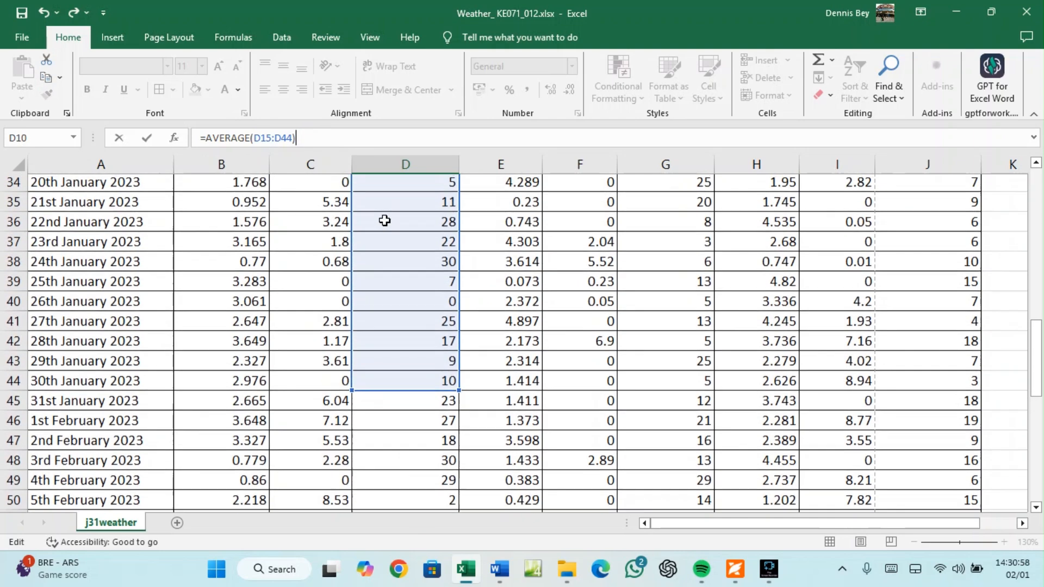
scroll(392, 233, "up", 1)
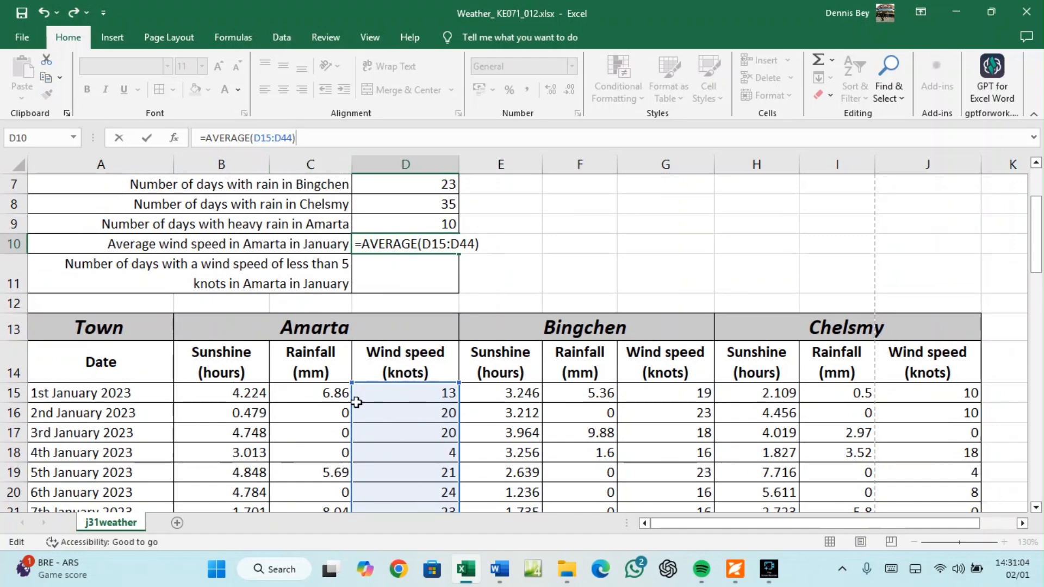
scroll(375, 419, "down", 9)
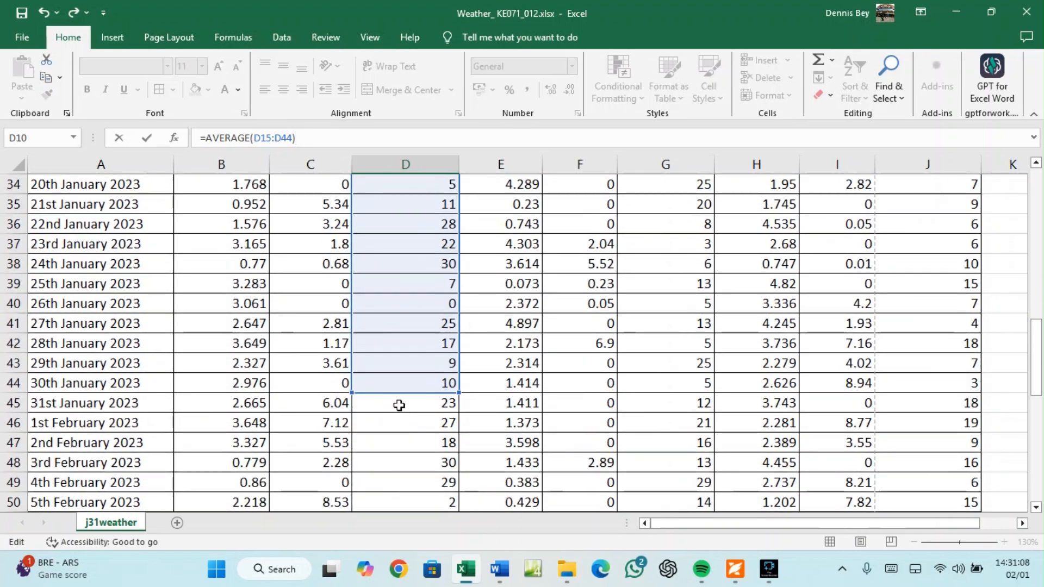
left_click(399, 406, "shift")
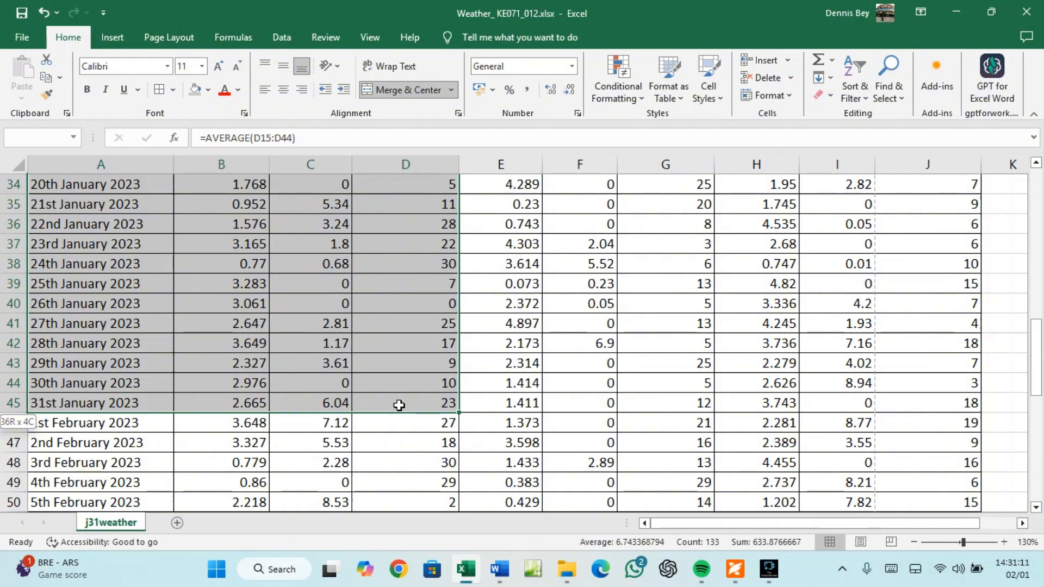
Verify January ends at row 45 with D45, then reopen D10's formula for editing
left_click_drag(399, 405, 399, 405)
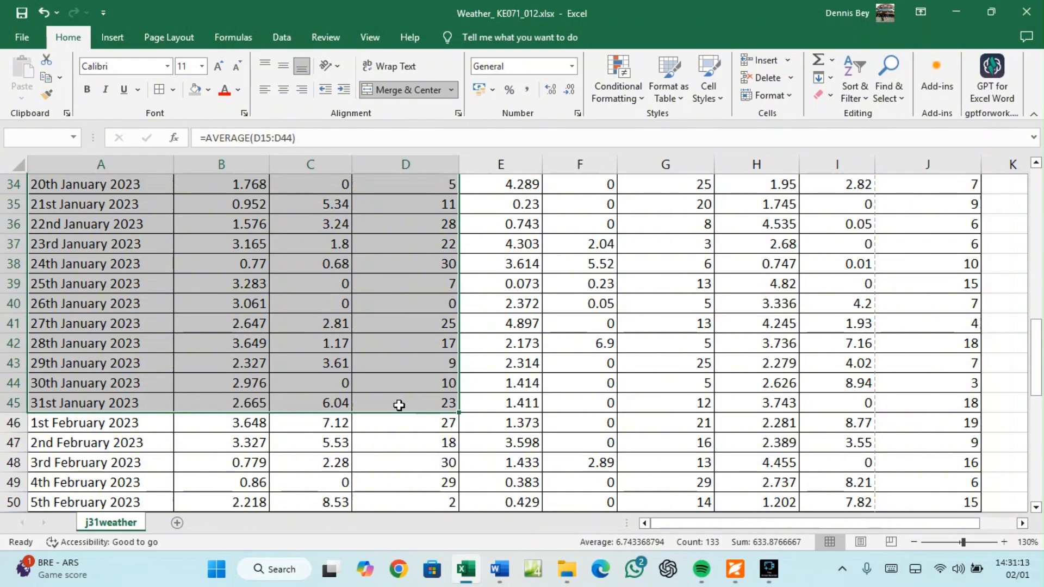
left_click(399, 405)
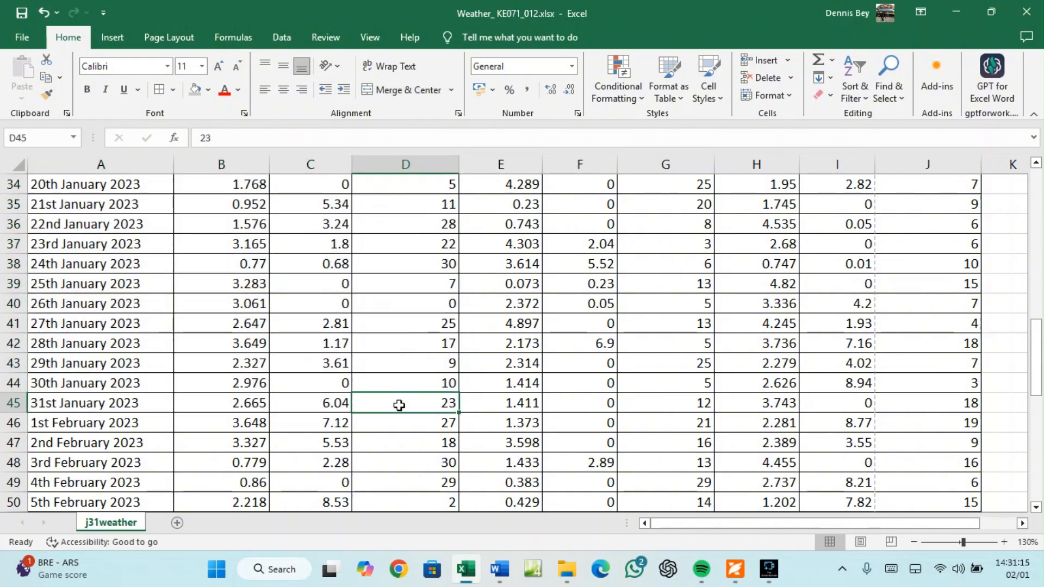
scroll(370, 316, "up", 11)
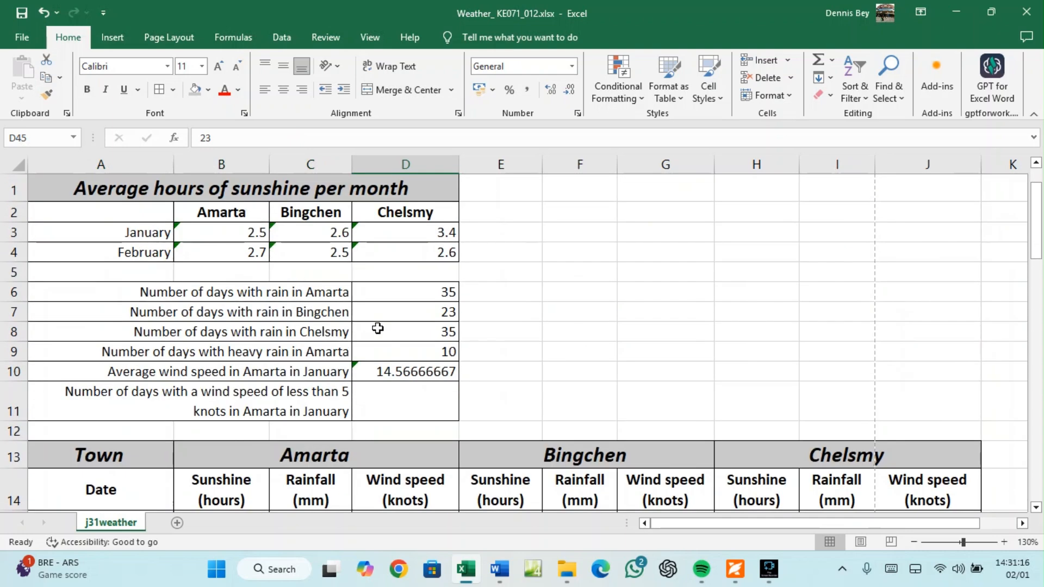
left_click(390, 366)
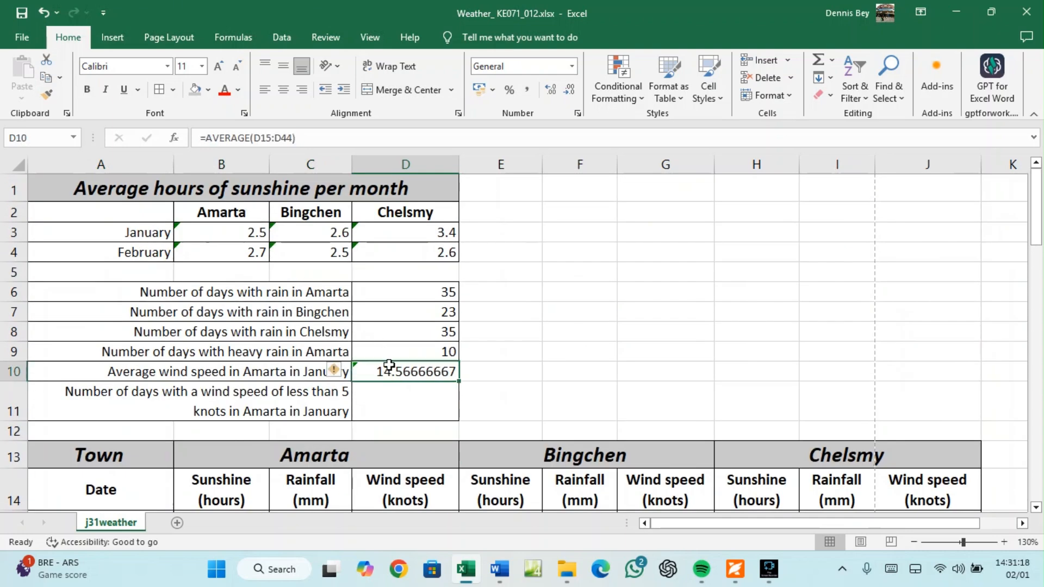
left_click(255, 137)
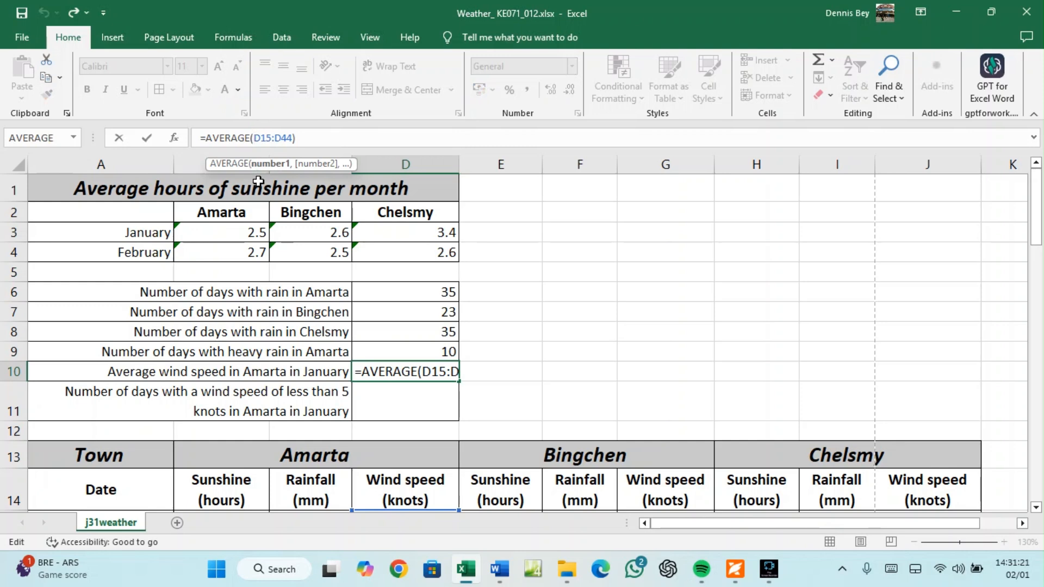
Replace the average's range with D15:D45 to cover all 31 January days
key("Delete")
key("Delete")
key("Delete")
key("Delete")
key("Delete")
key("Delete")
key("Delete")
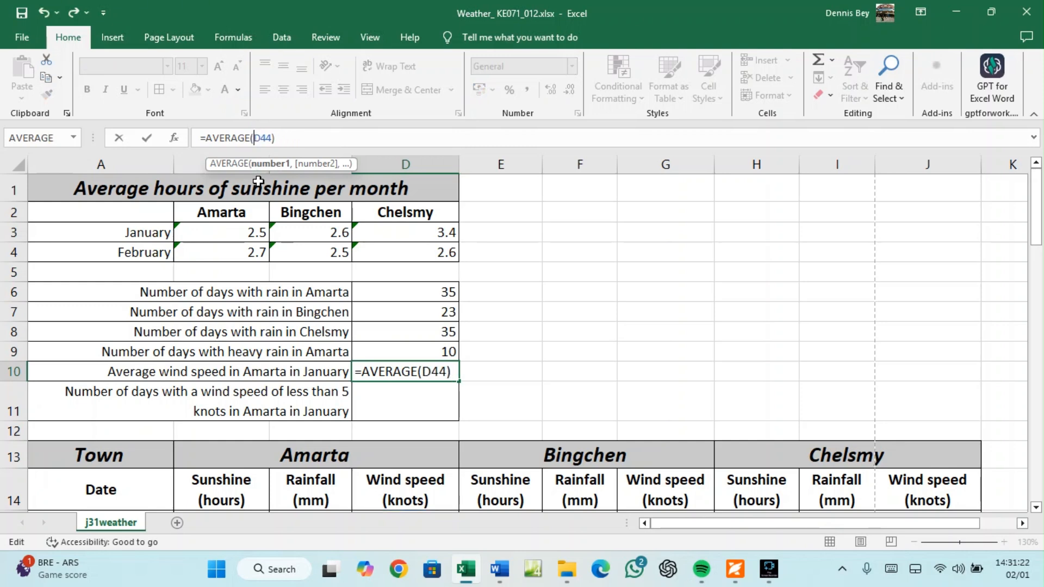
scroll(427, 393, "down", 2)
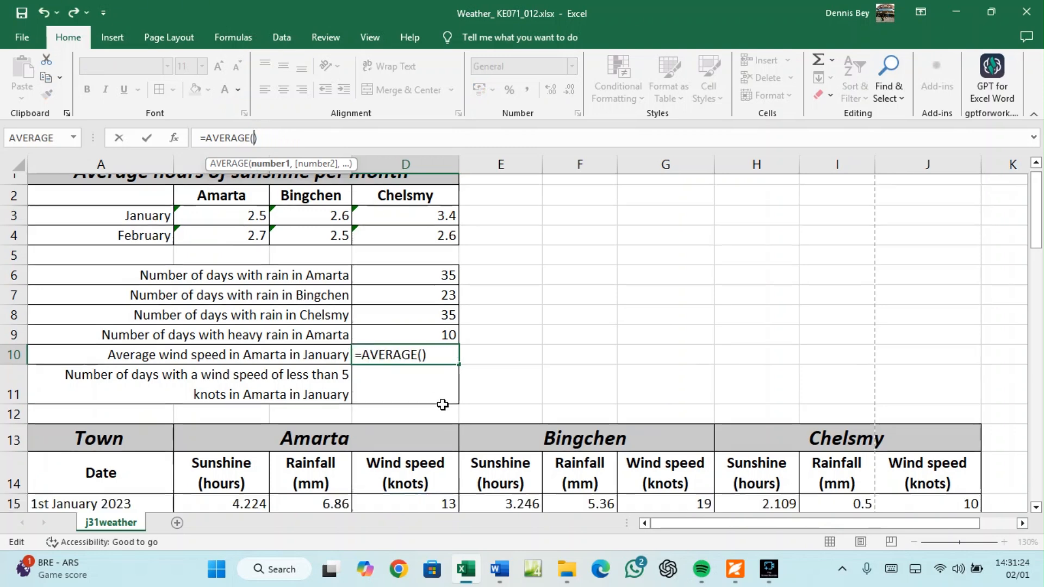
left_click_drag(427, 393, 433, 500)
scroll(433, 501, "down", 1)
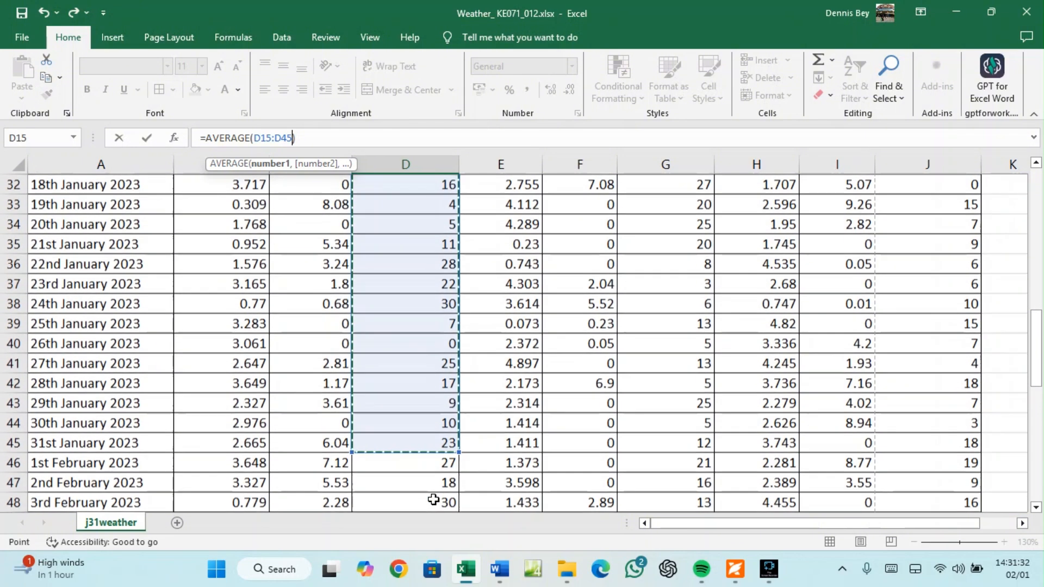
Wrap the formula as =ROUND(AVERAGE(D15:D45),0), rereading question 7 in the exam paper
left_click(208, 137)
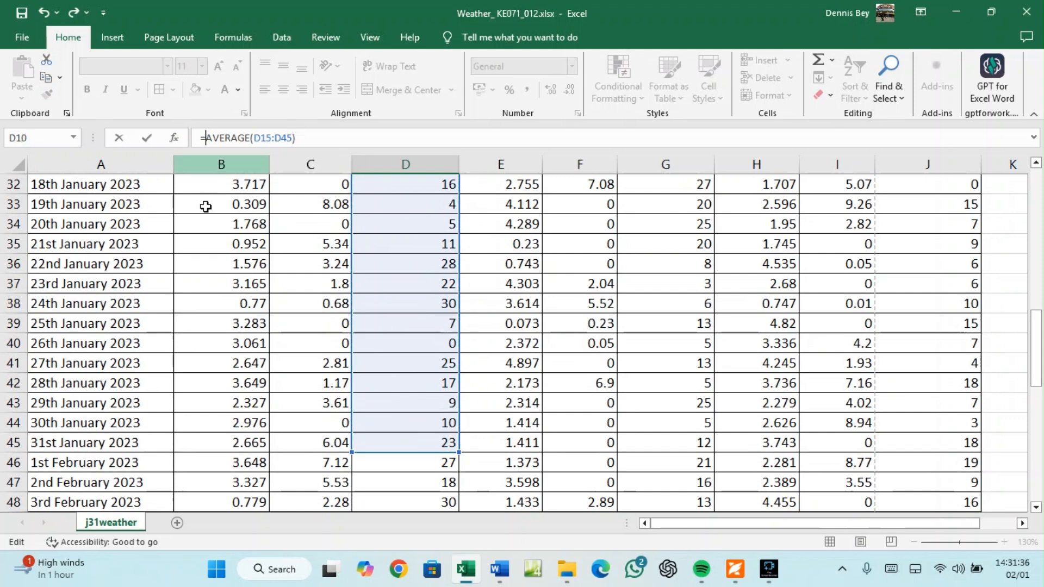
type("ROUND")
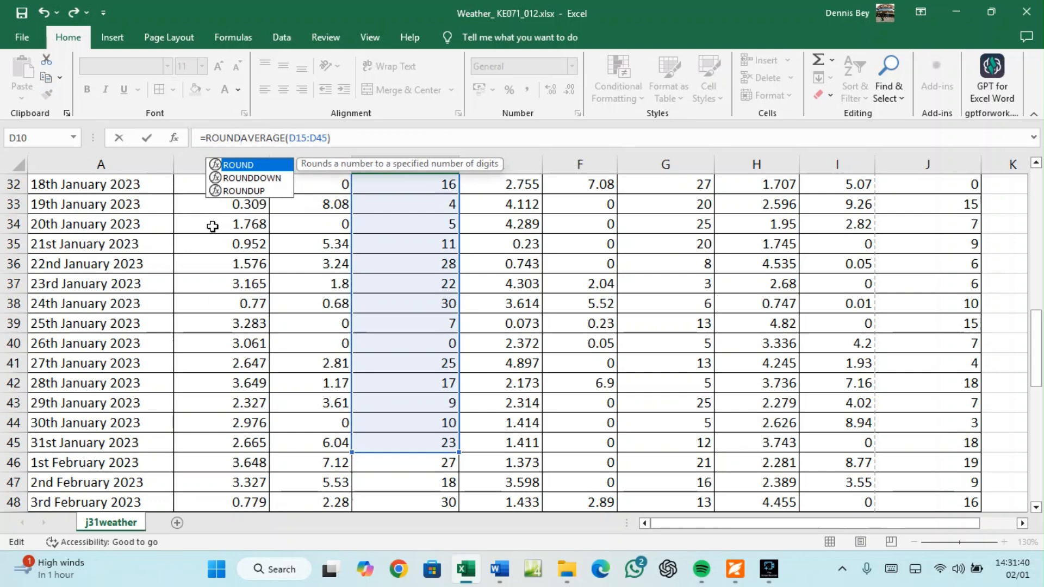
type("(")
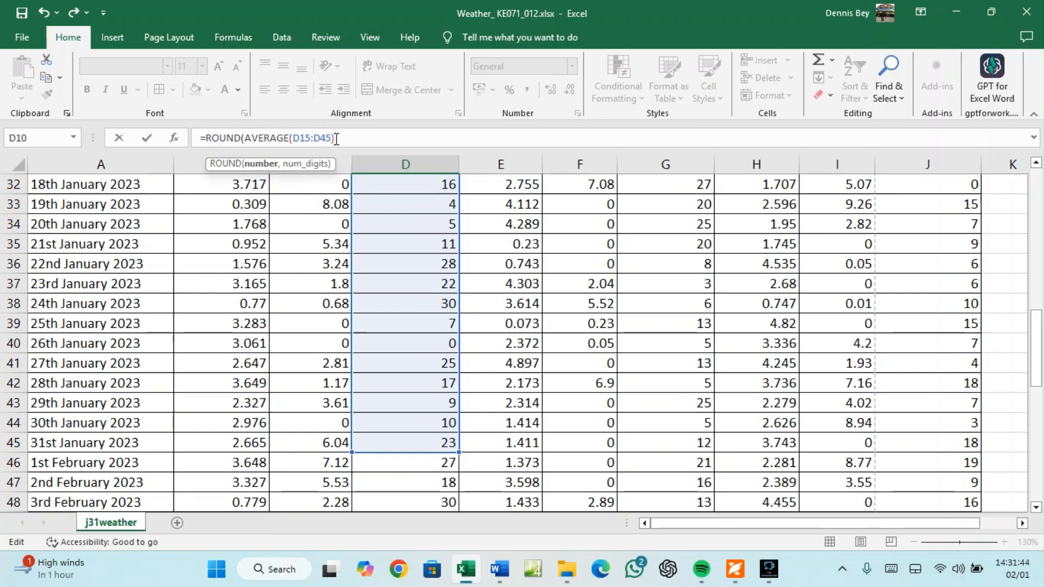
type(",0")
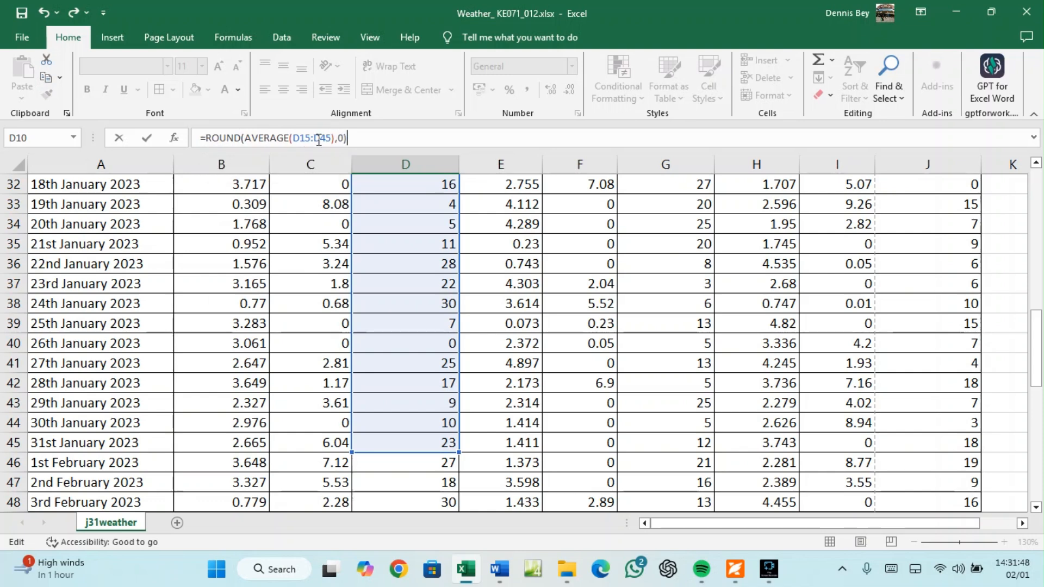
left_click(735, 569)
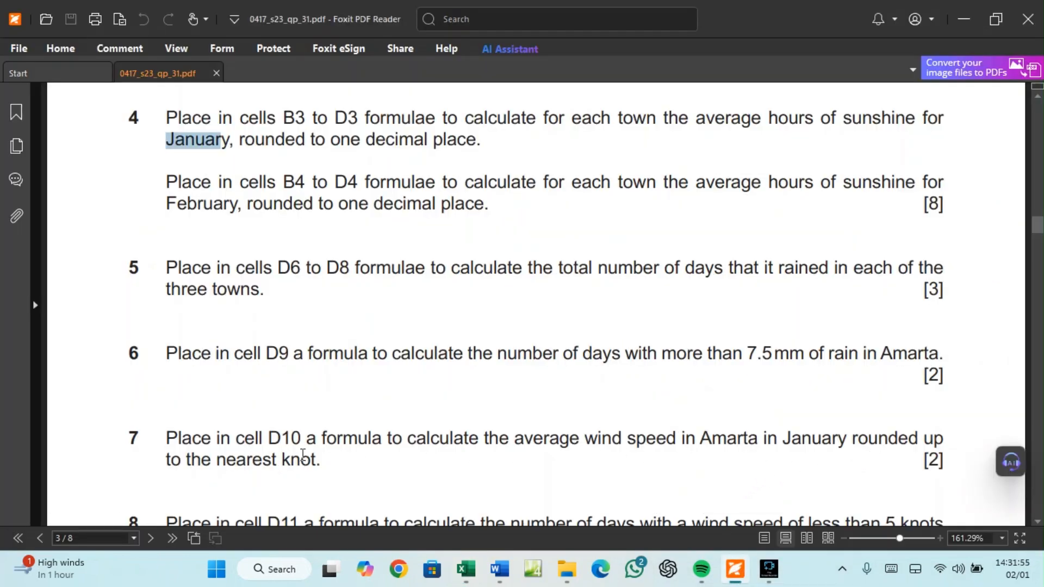
left_click(466, 570)
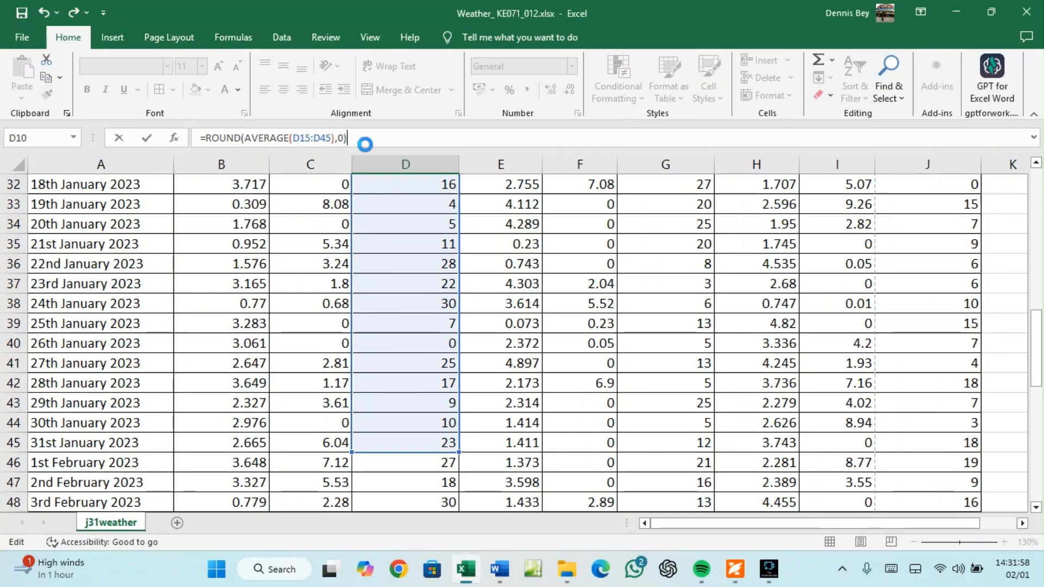
Commit the rounded formula so D10 shows 15, then select D11 and switch to the exam paper
key("Return")
scroll(380, 277, "up", 3)
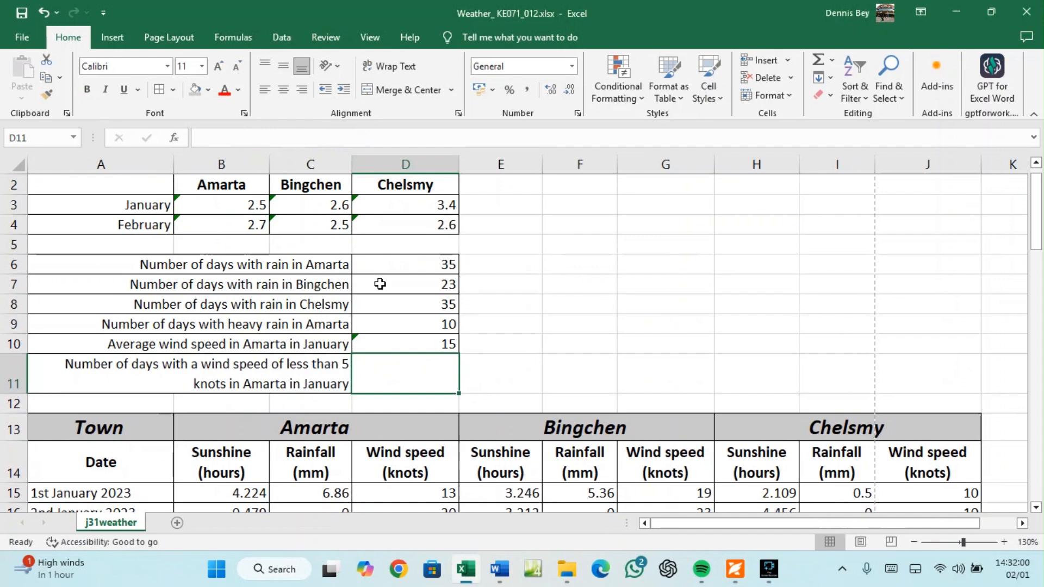
left_click(406, 342)
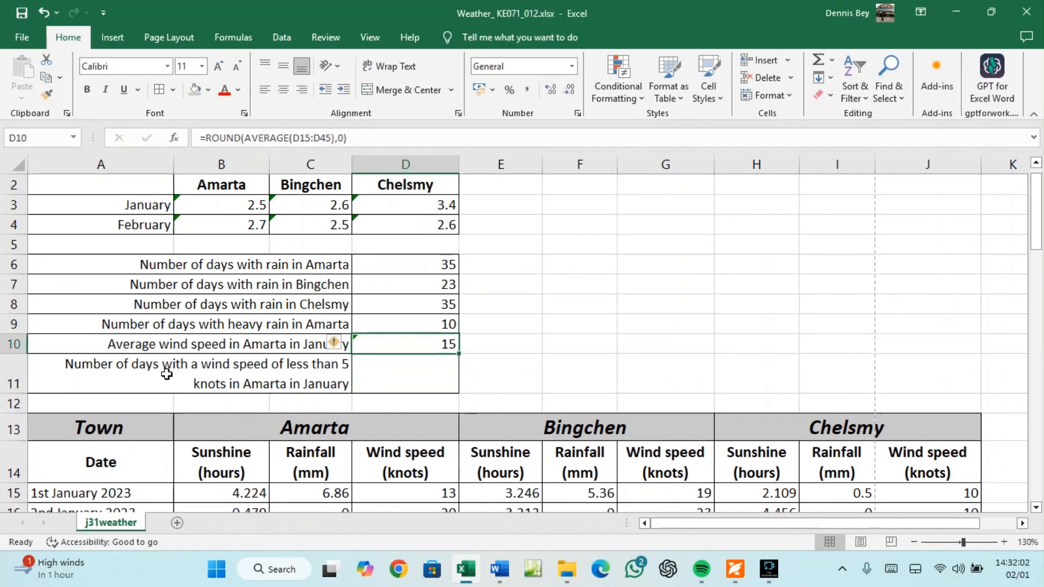
left_click(420, 373)
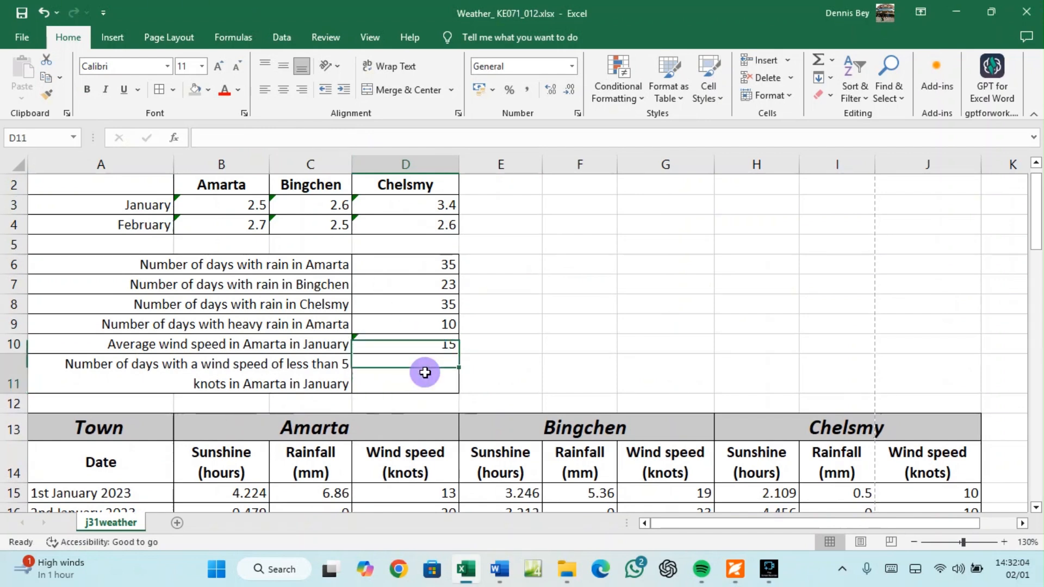
left_click(735, 569)
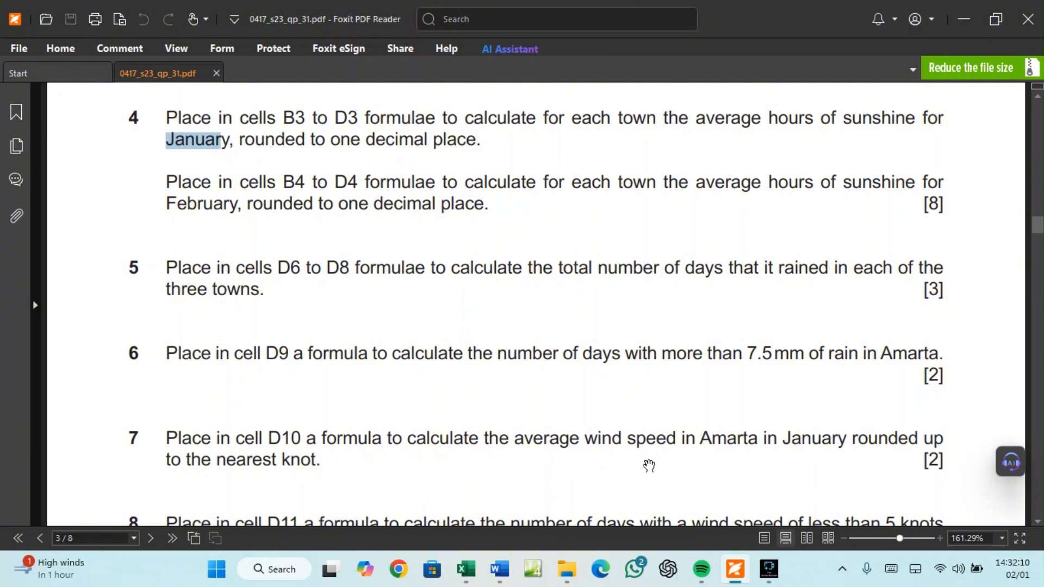
Scroll the exam paper to question 8, counting January days with wind below 5 knots
scroll(848, 473, "down", 1)
scroll(844, 469, "down", 2)
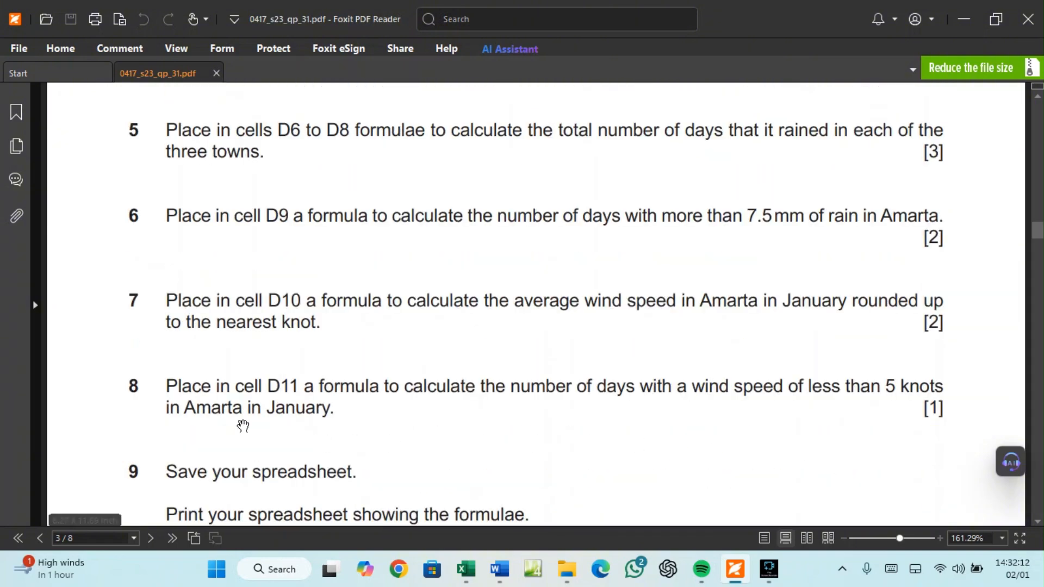
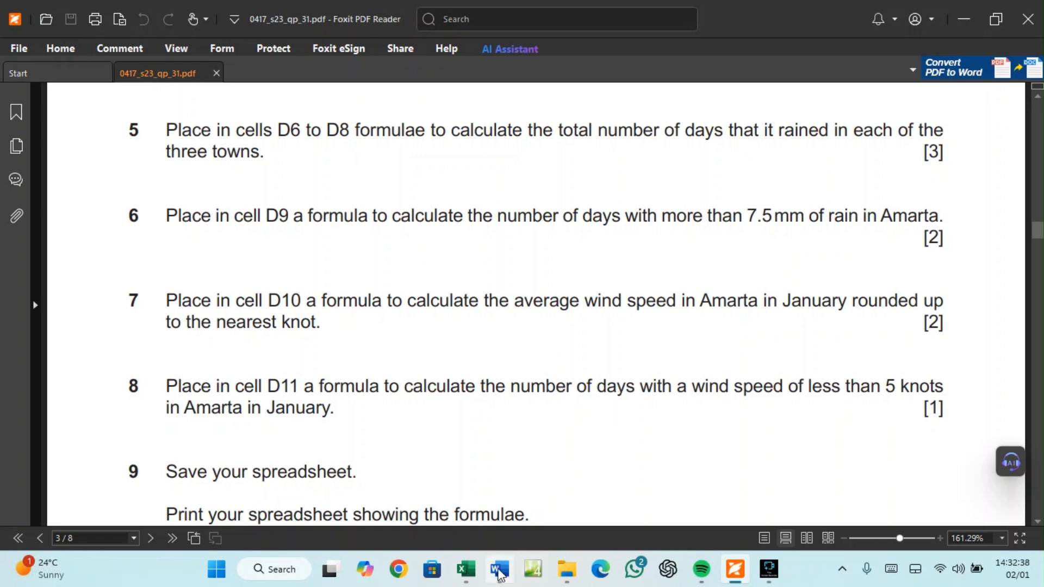
Switch from the exam paper in Foxit to the Weather workbook in Excel
left_click(466, 571)
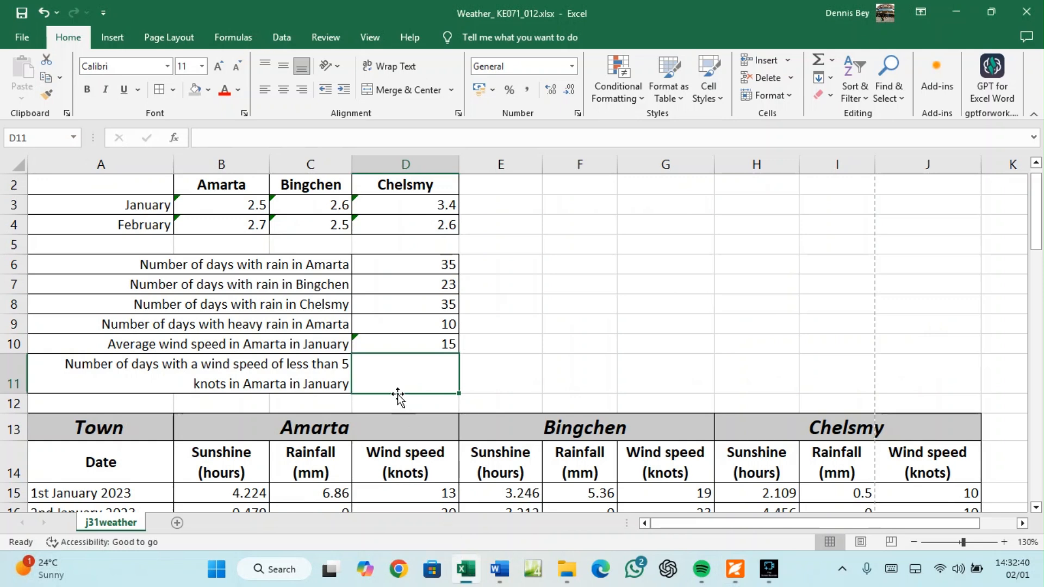
Start =COUNTIF( in D11 with Amarta's January wind speeds D15:D45 as the range
type("=C")
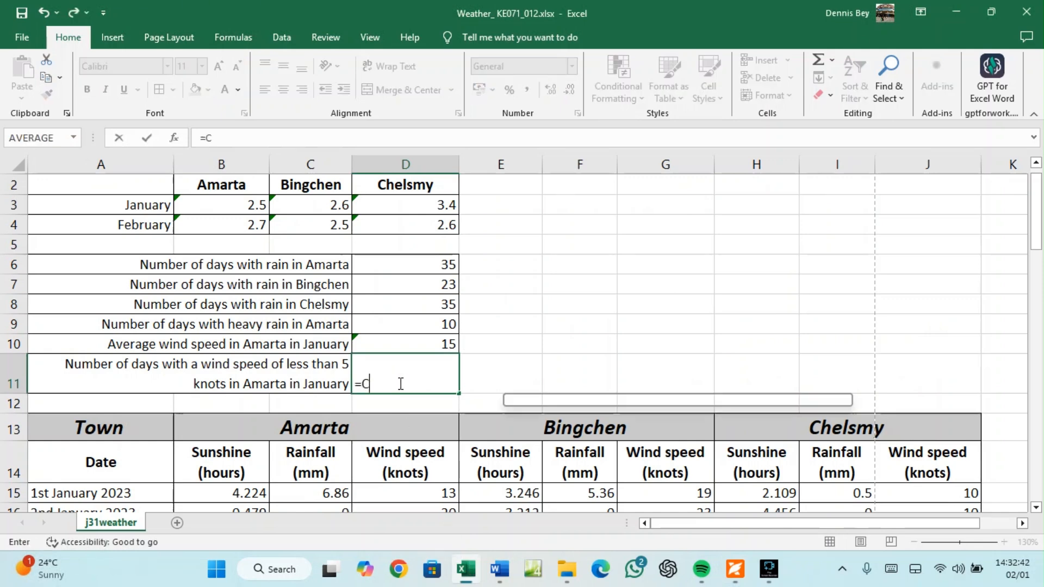
type("OUNIT")
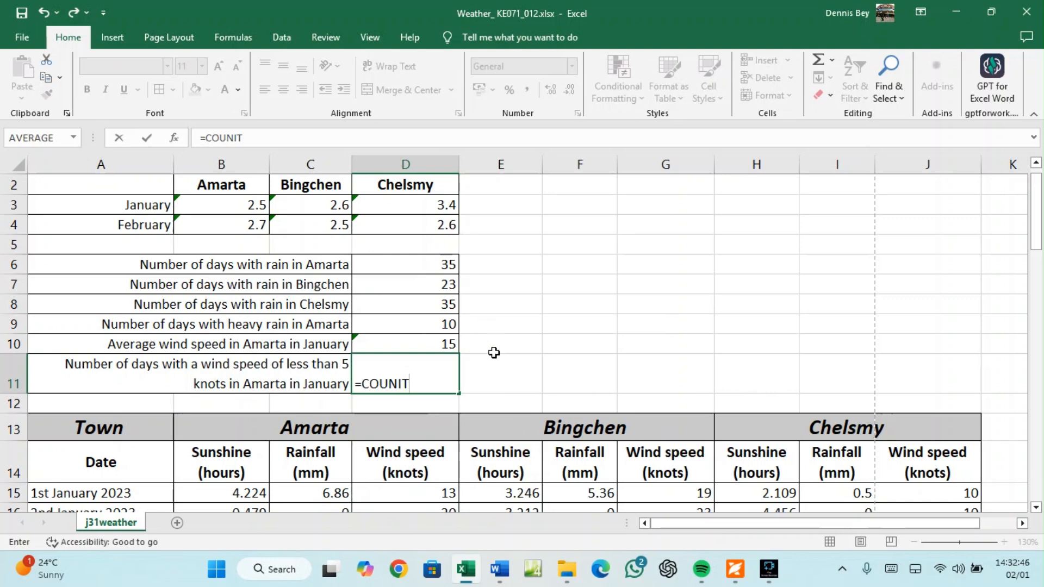
key("BackSpace")
key("BackSpace")
type("T")
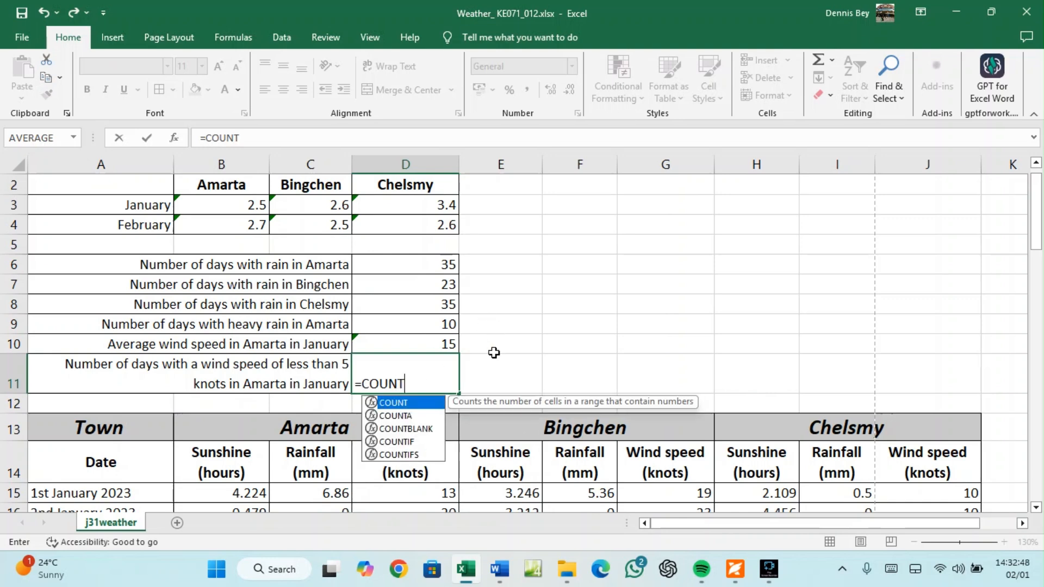
type("IF")
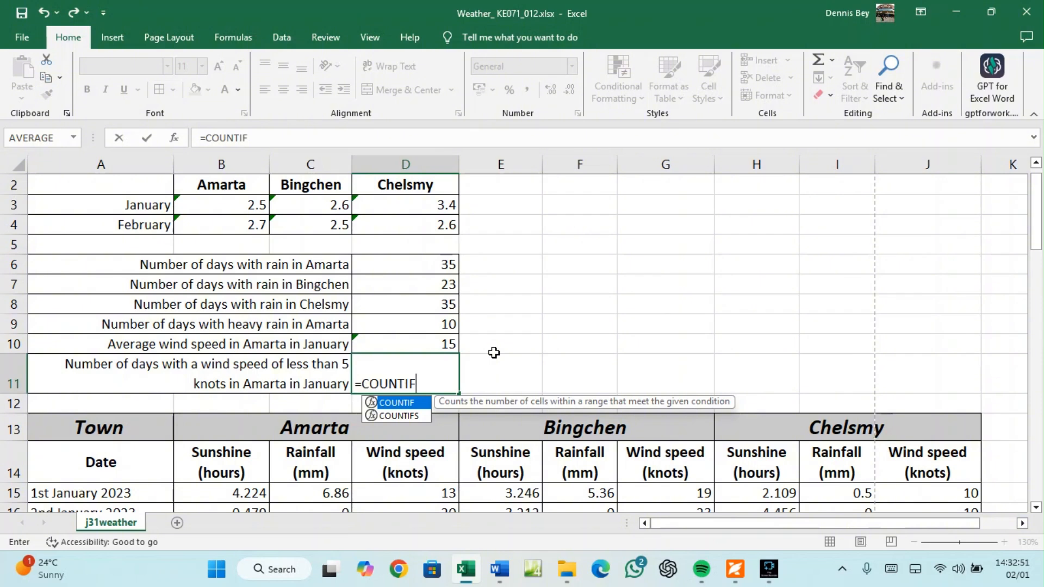
type("(")
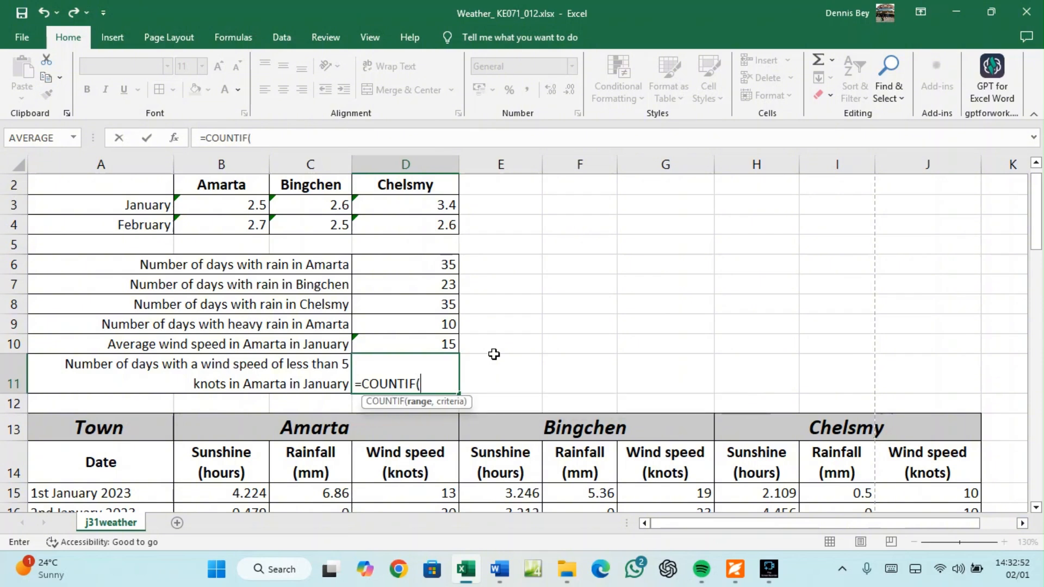
left_click(731, 569)
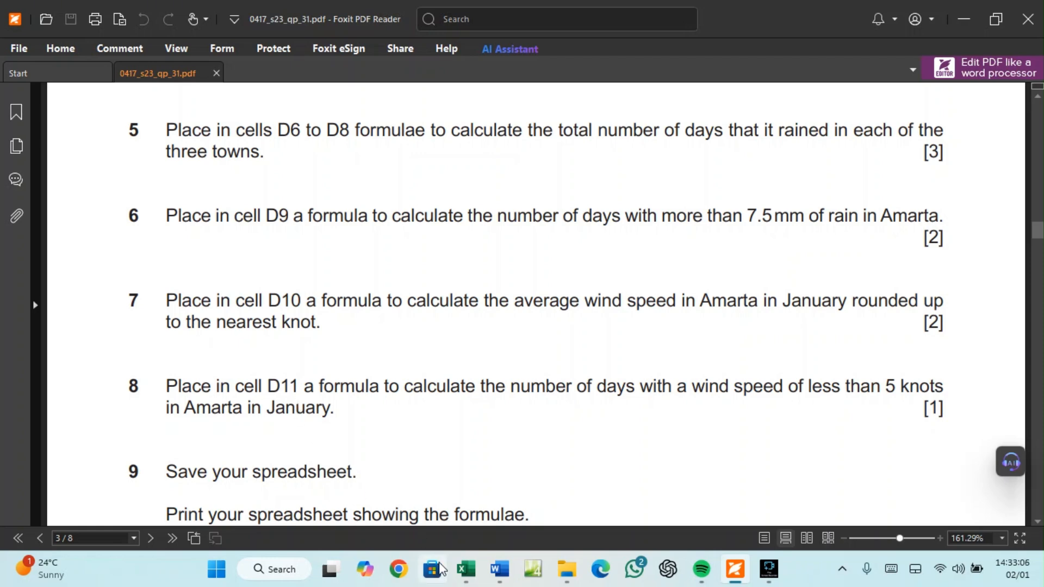
left_click(467, 570)
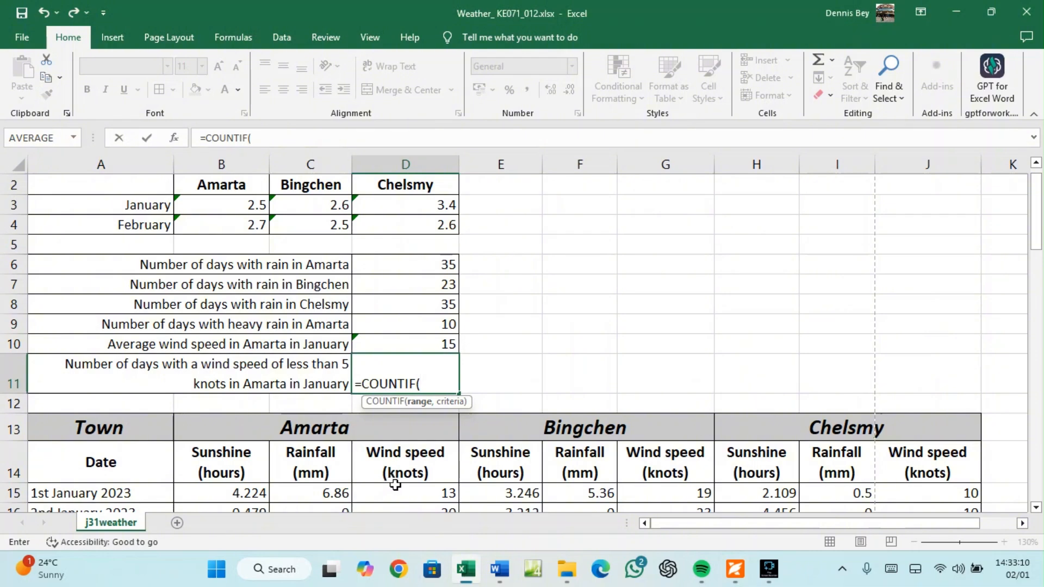
scroll(405, 463, "down", 1)
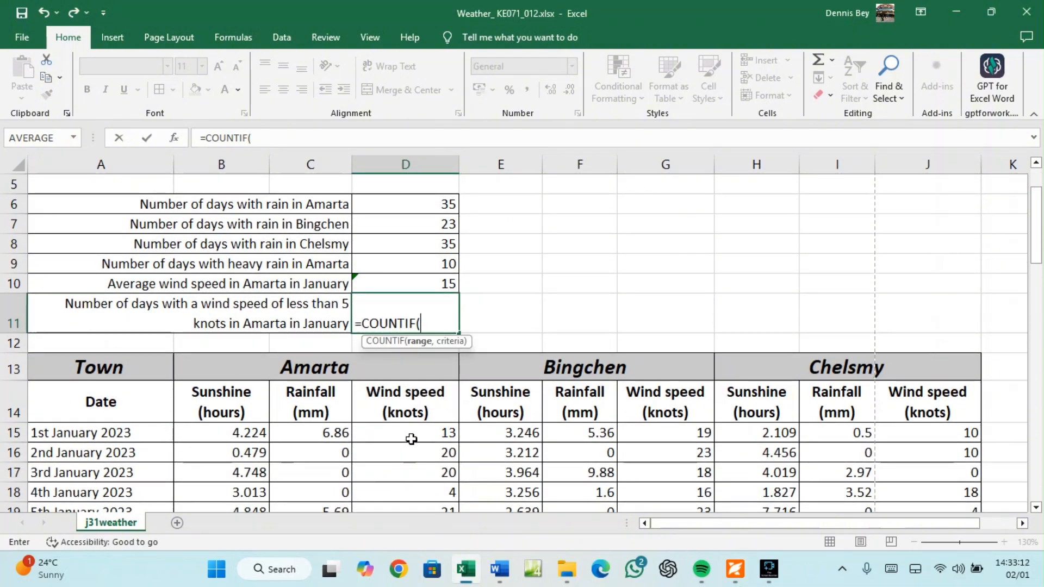
mouse_move(411, 440)
left_mouse_down()
mouse_move(408, 534)
mouse_move(407, 423)
left_mouse_up()
Finish D11 as =COUNTIF(D15:D45,"<5"), giving 5 January days below 5 knots
left_click(294, 137)
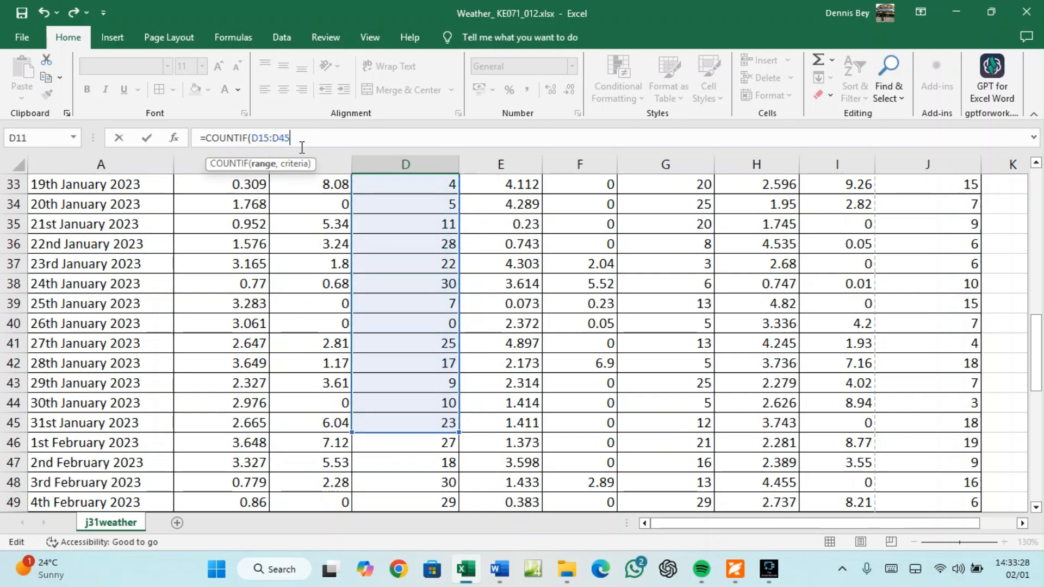
type(",")
mouse_move(734, 571)
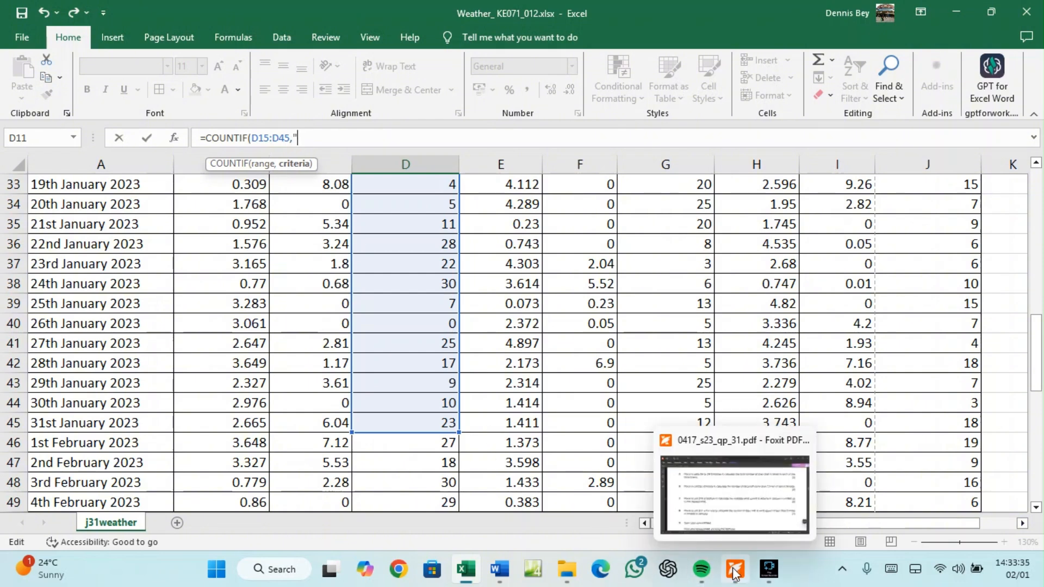
left_click(734, 571)
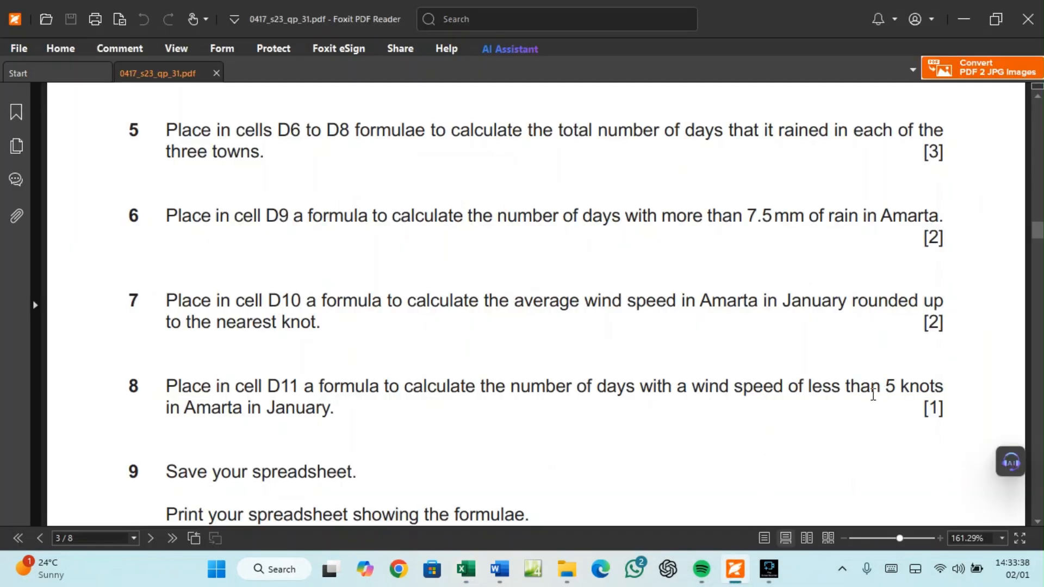
mouse_move(465, 576)
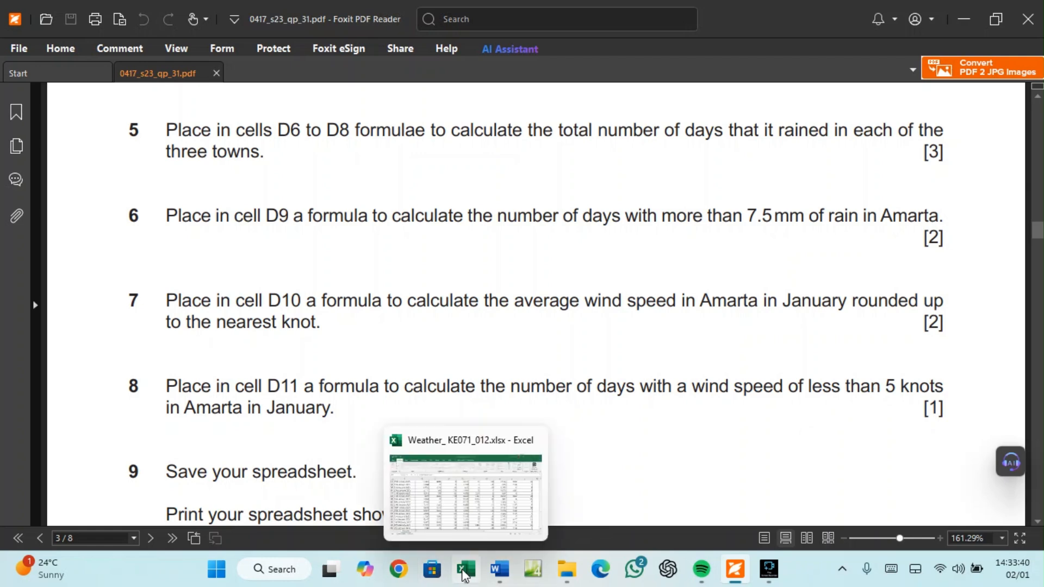
left_click(466, 521)
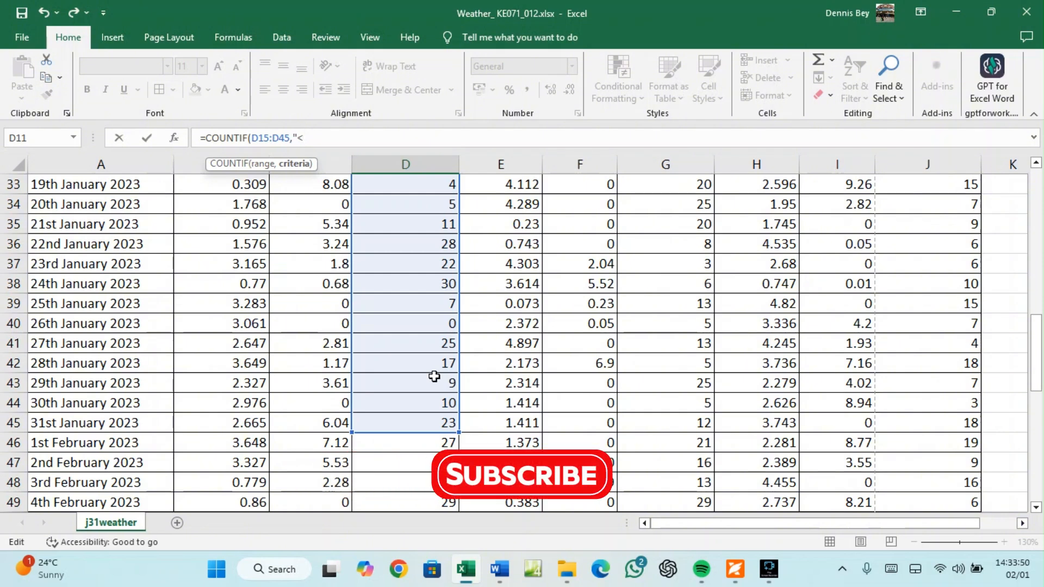
type("5\"")
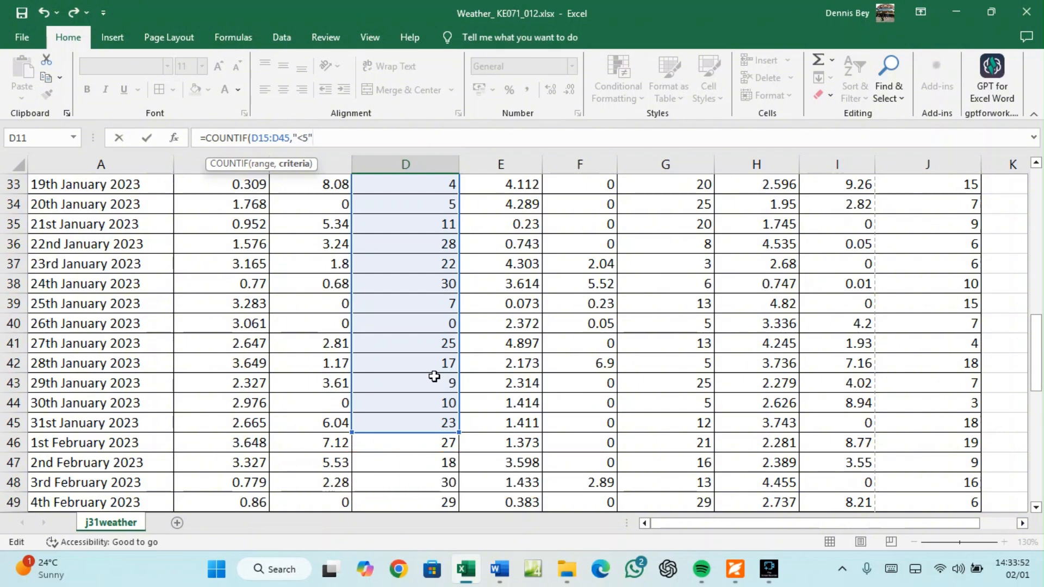
type(")")
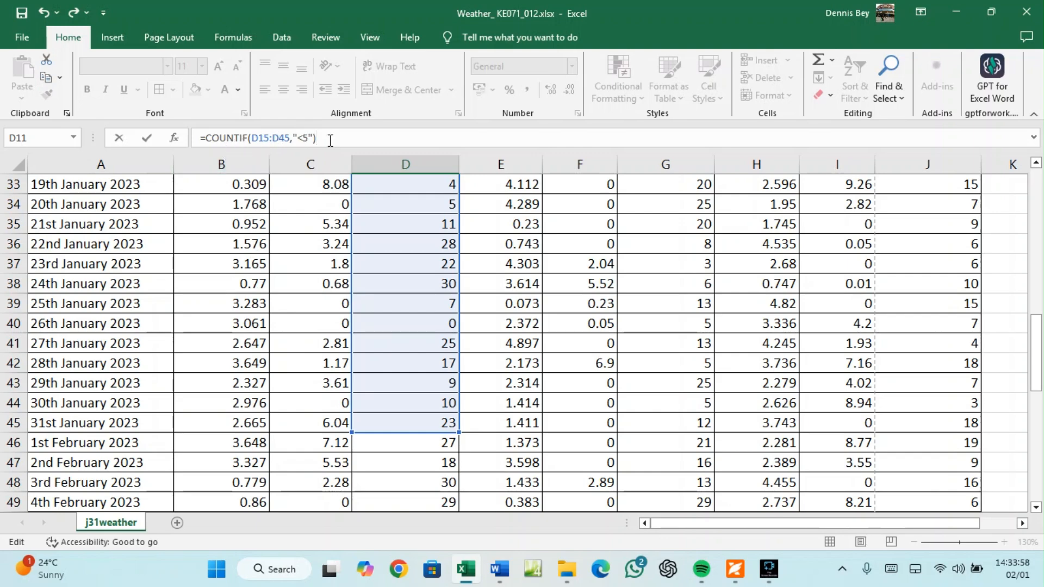
key("Return")
scroll(326, 193, "up", 5)
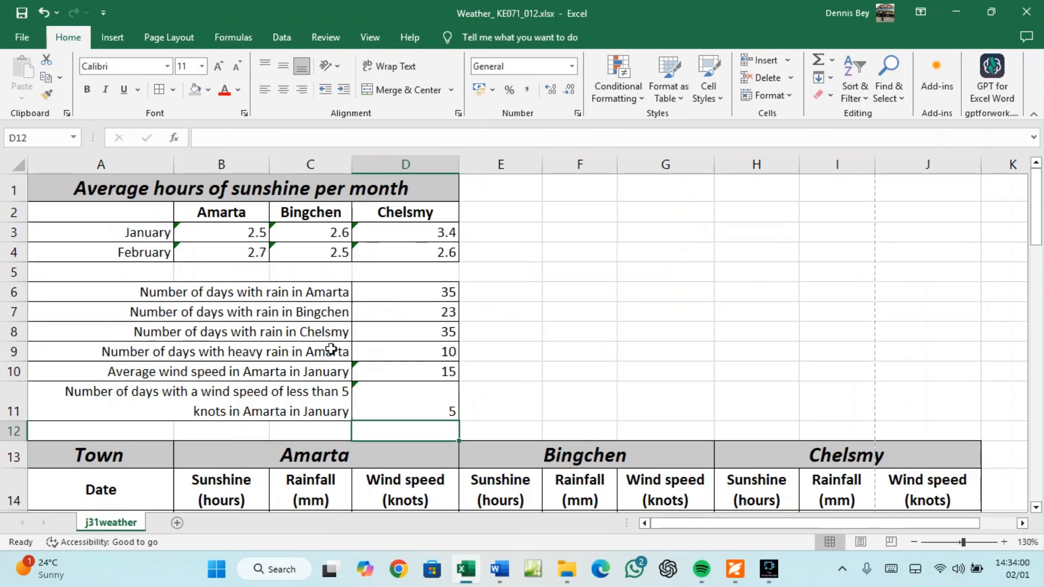
Check D11's COUNTIF against the low wind speeds in D18, D25, D26, D33 and D40
left_click(398, 400)
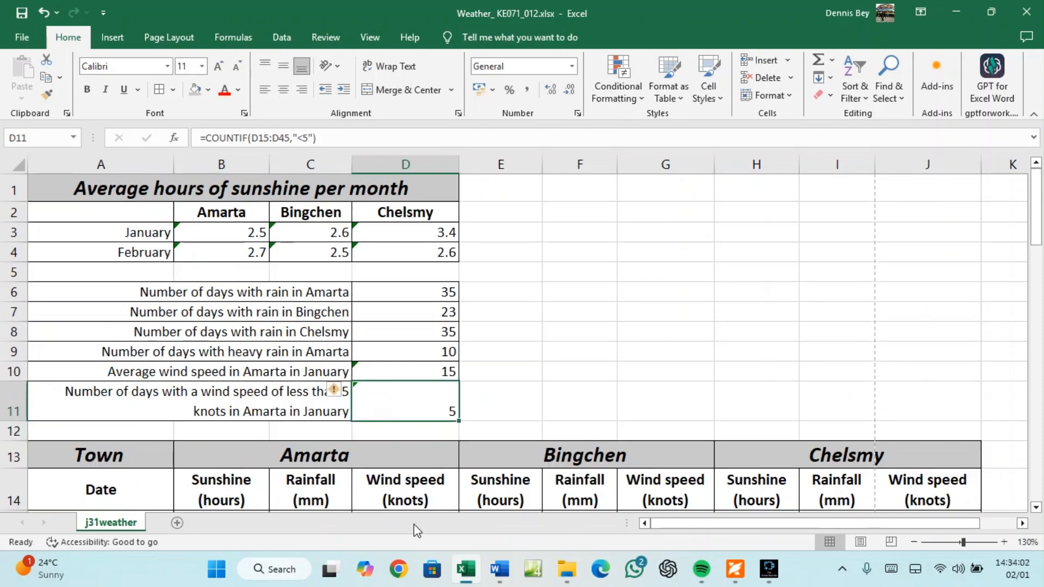
scroll(413, 456, "down", 4)
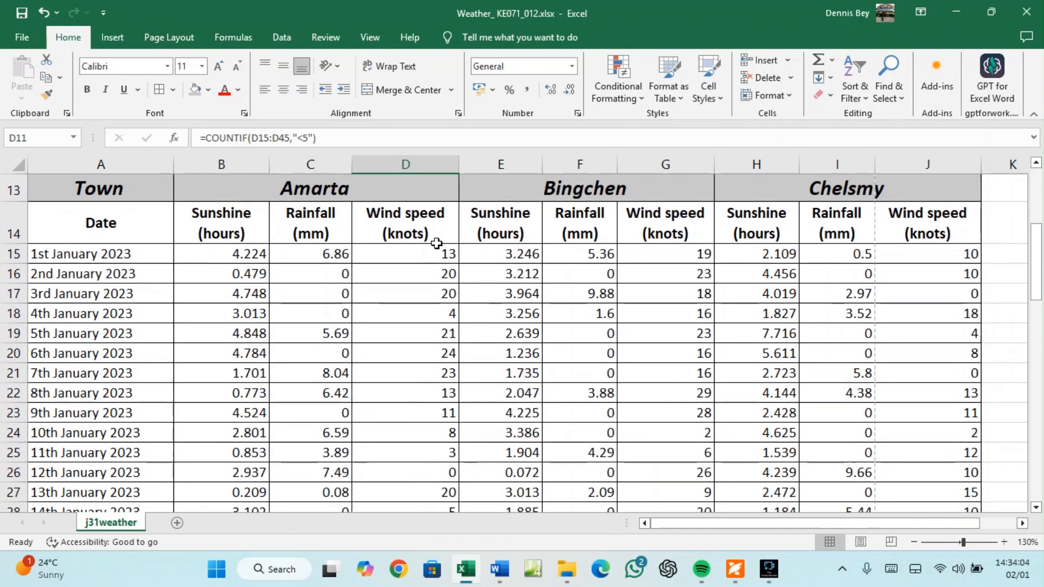
left_click(436, 313)
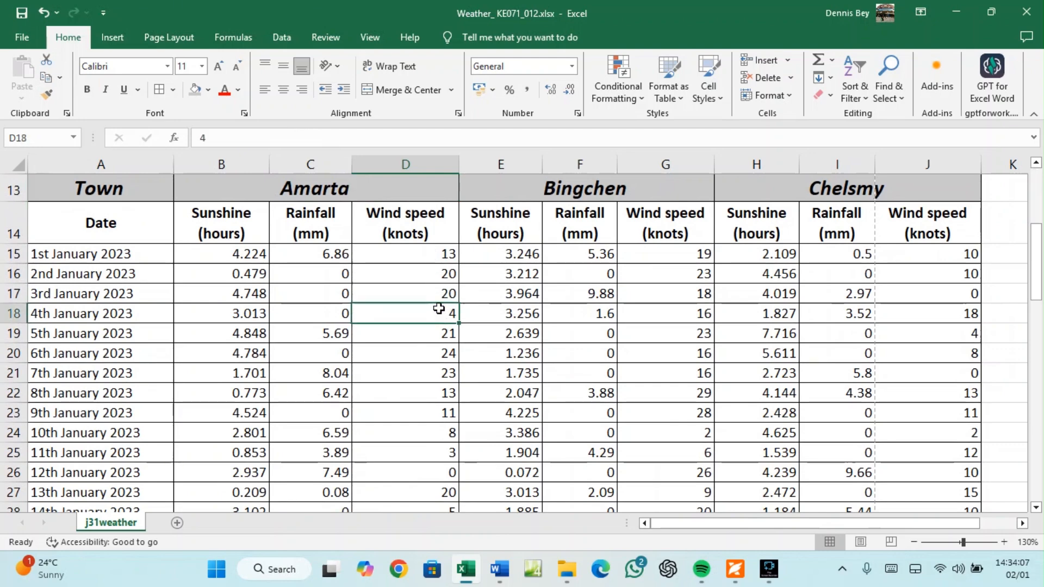
left_click(440, 453)
left_click(439, 471)
scroll(439, 471, "down", 2)
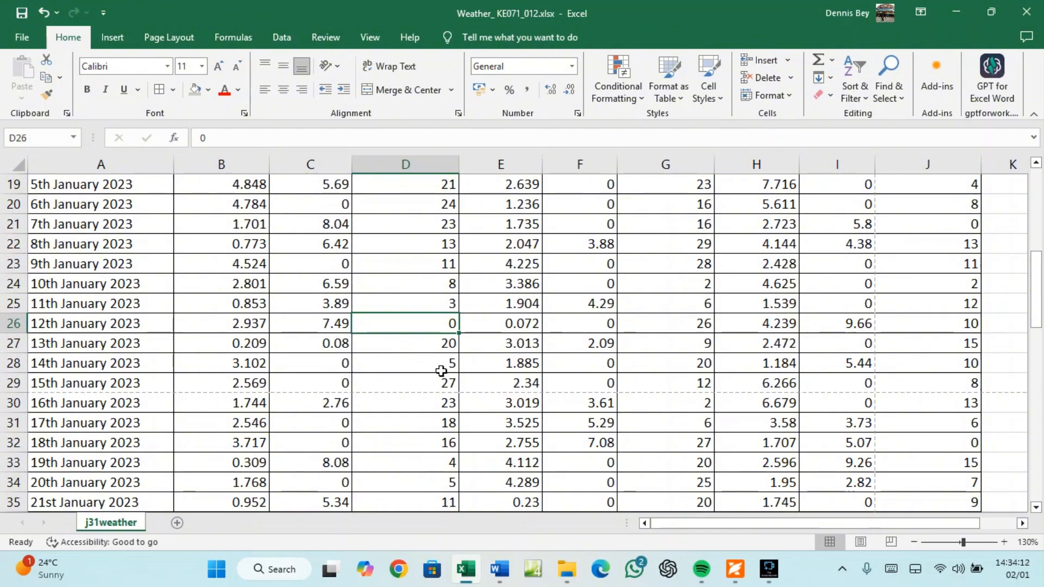
left_click(434, 462)
scroll(434, 463, "down", 2)
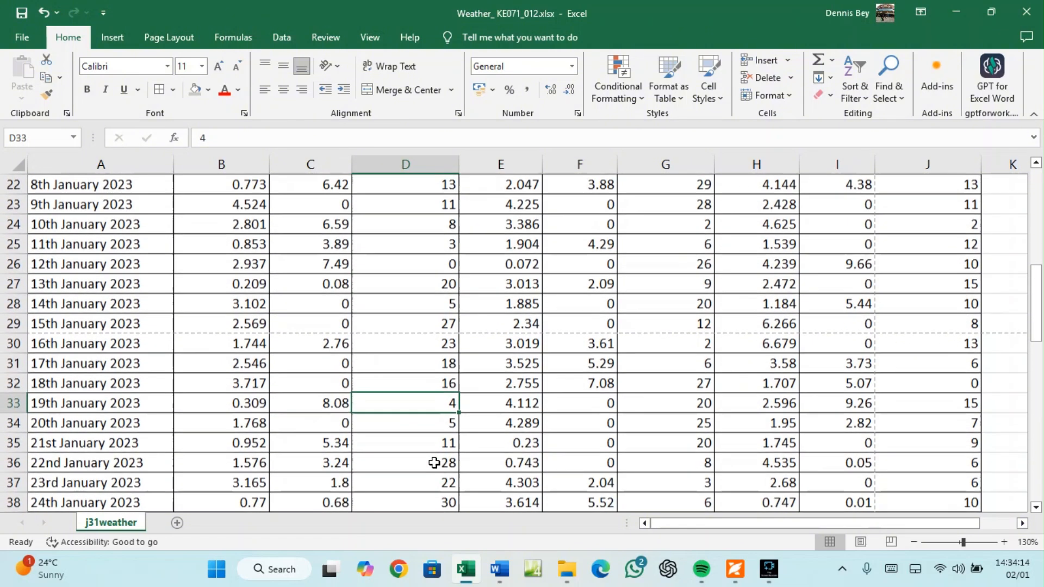
left_click(434, 479)
scroll(435, 478, "down", 2)
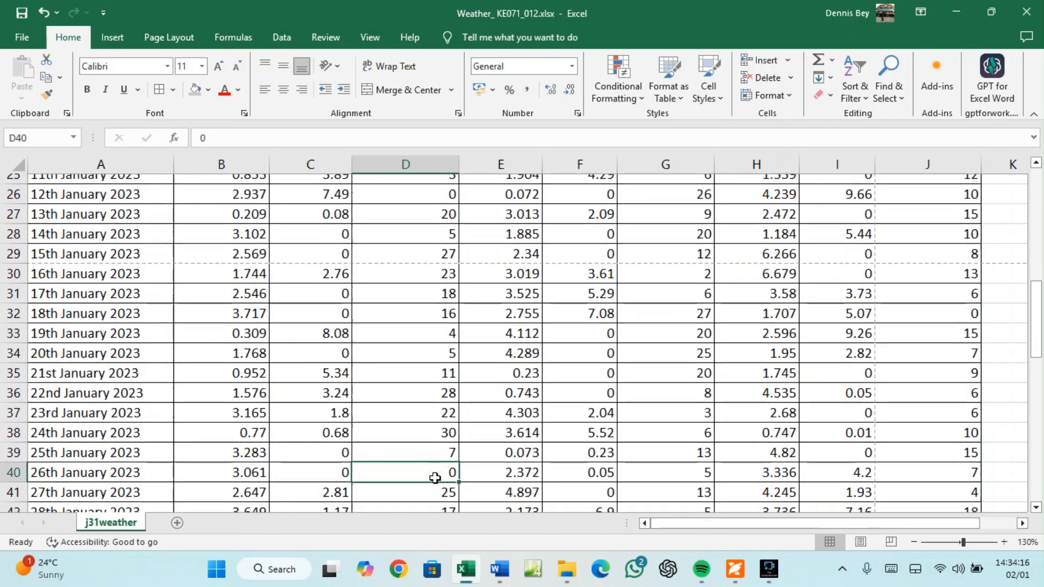
scroll(435, 478, "down", 2)
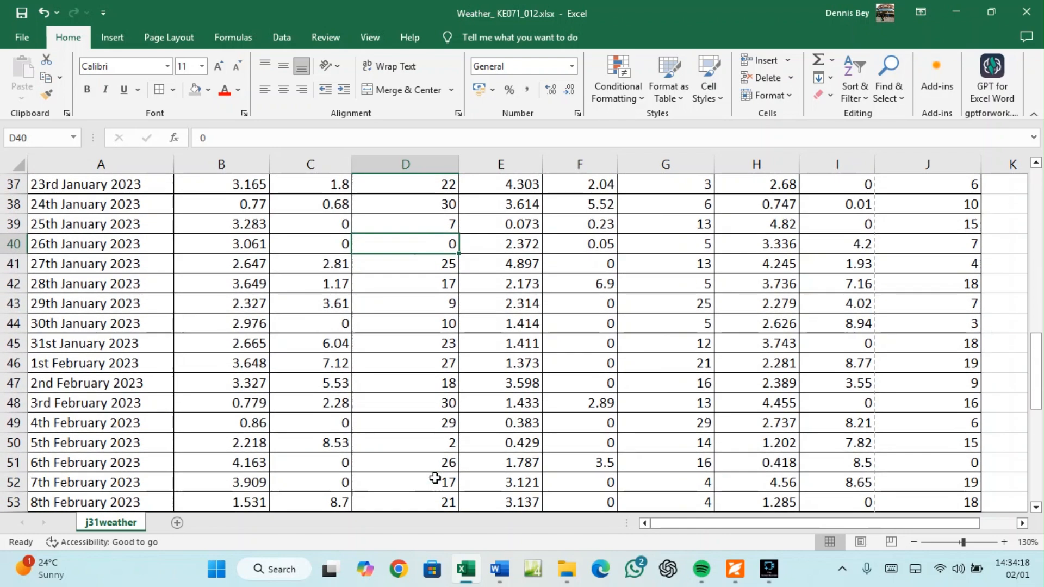
scroll(435, 478, "down", 3)
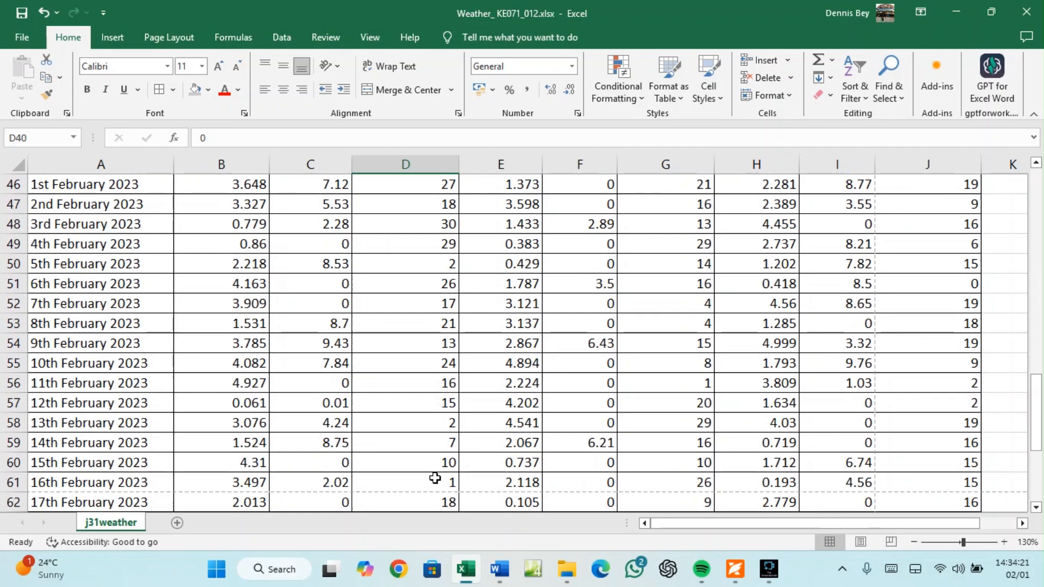
scroll(434, 478, "up", 13)
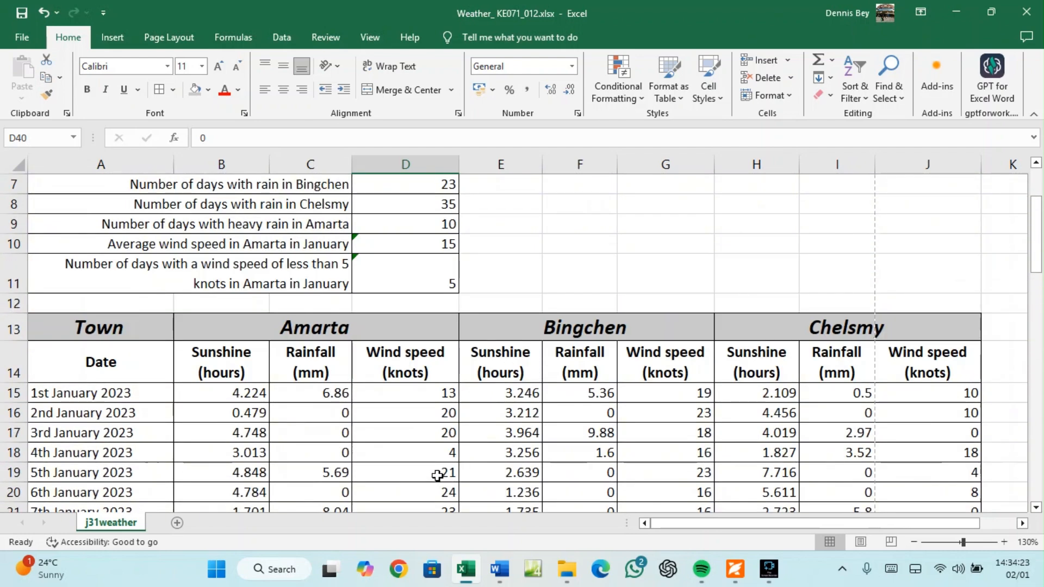
scroll(438, 476, "down", 7)
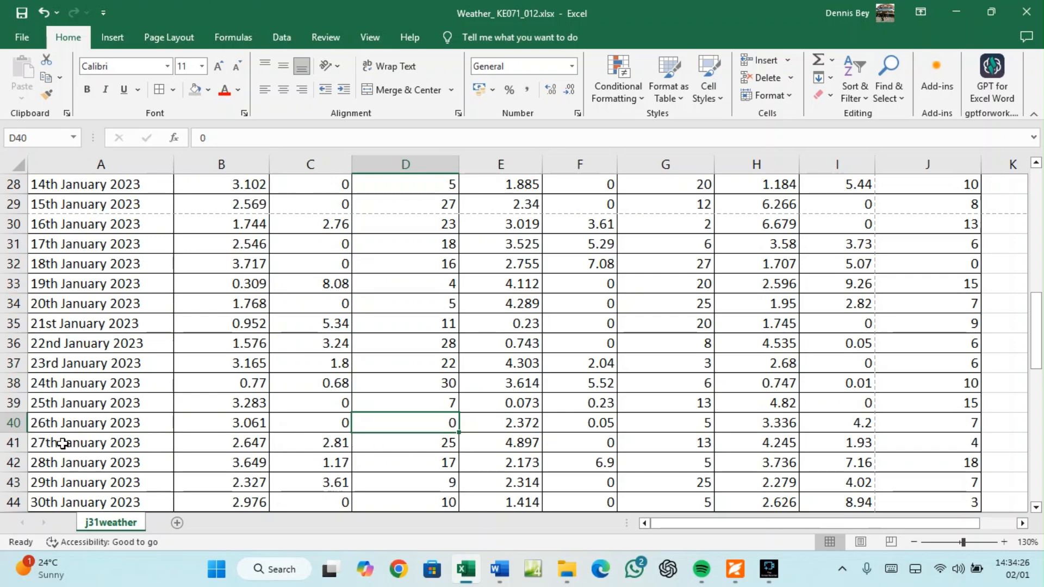
scroll(68, 465, "down", 1)
scroll(71, 471, "down", 1)
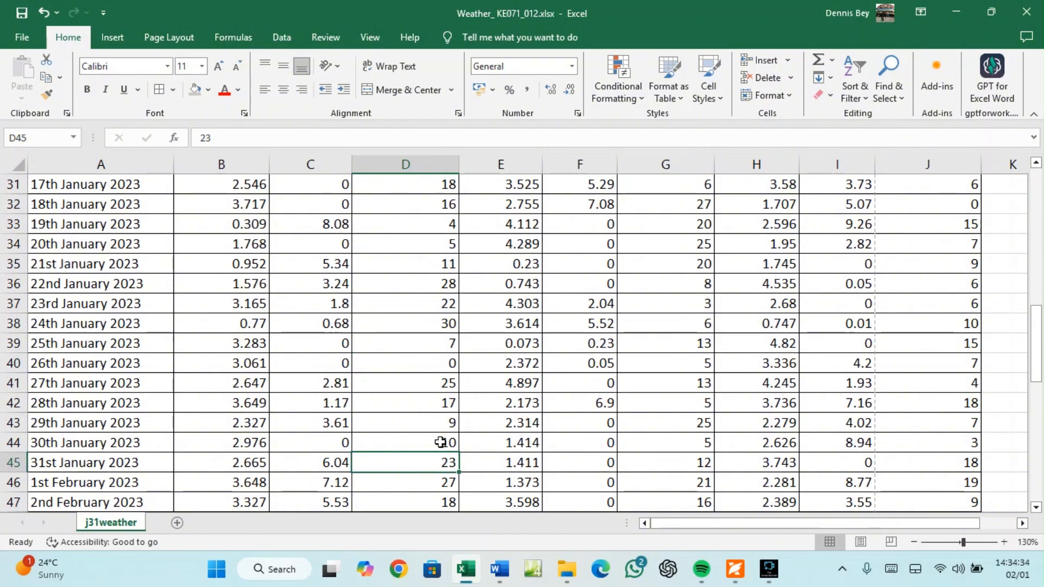
Recheck the wind values in D40, D33, D25 and D18 and D11's formula, then show the question paper
left_click(449, 363)
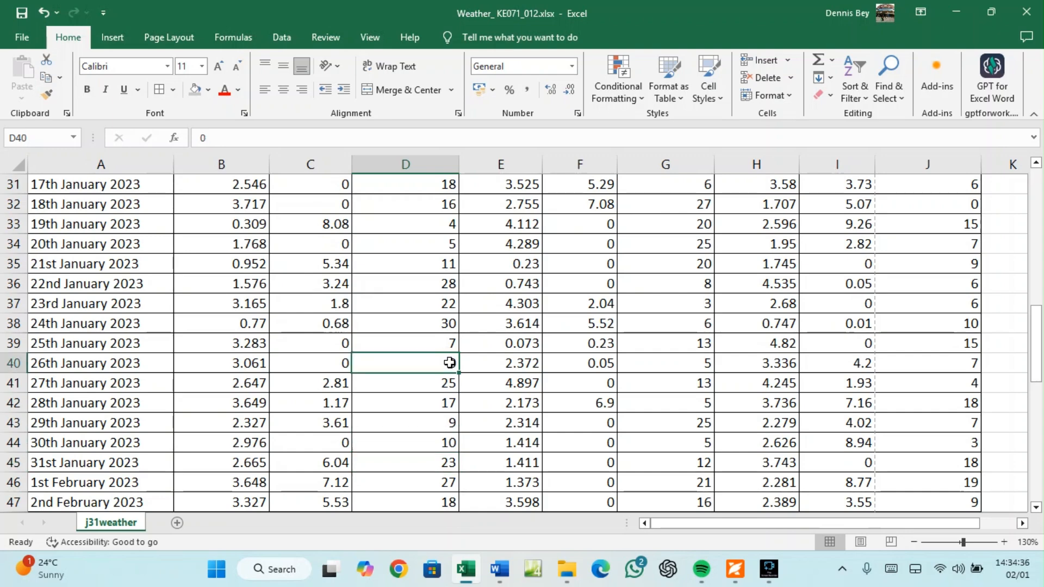
left_click(449, 224)
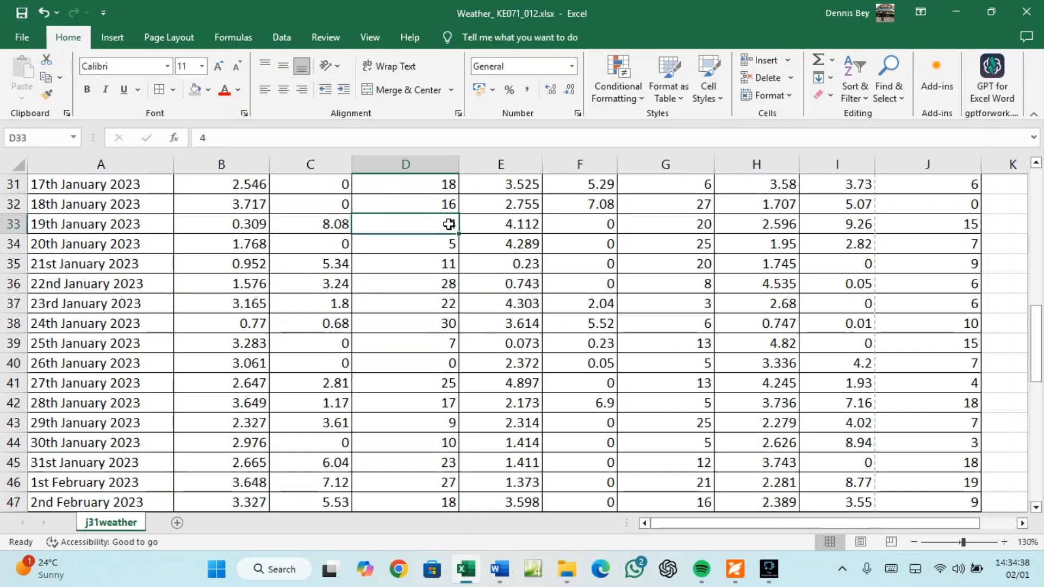
scroll(449, 224, "up", 2)
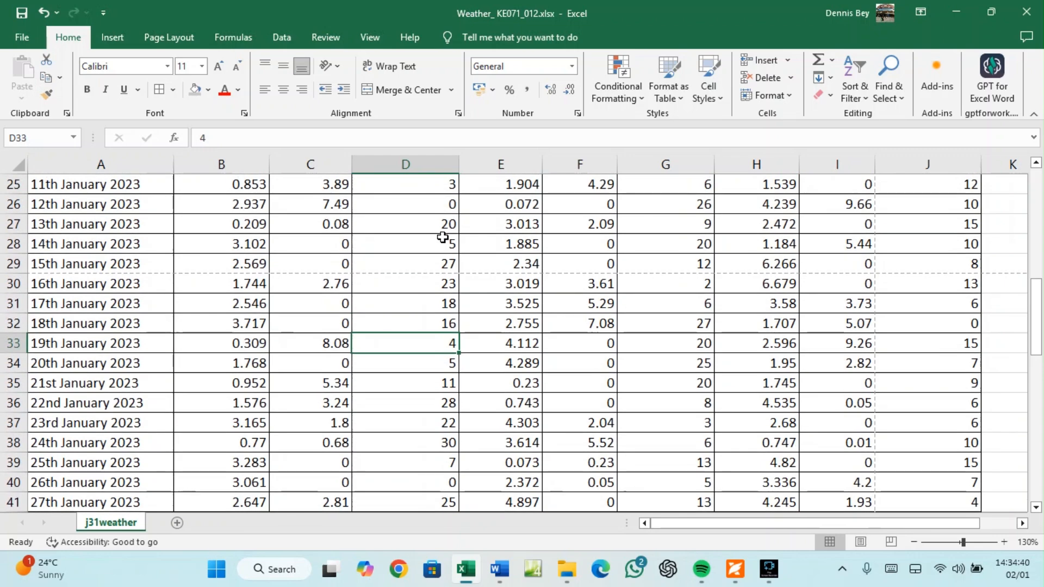
left_click(448, 205)
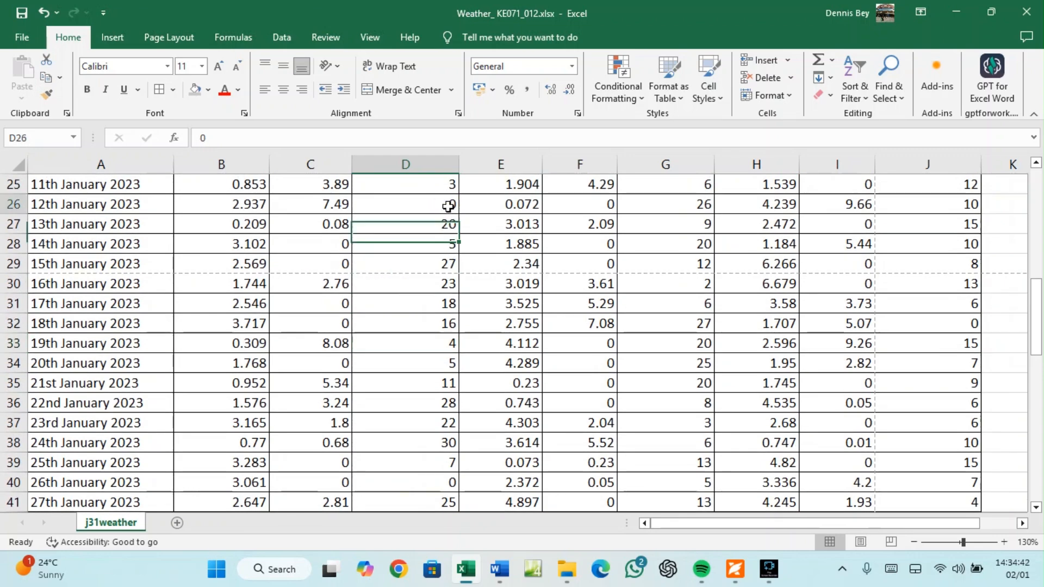
left_click(449, 188)
scroll(448, 193, "up", 2)
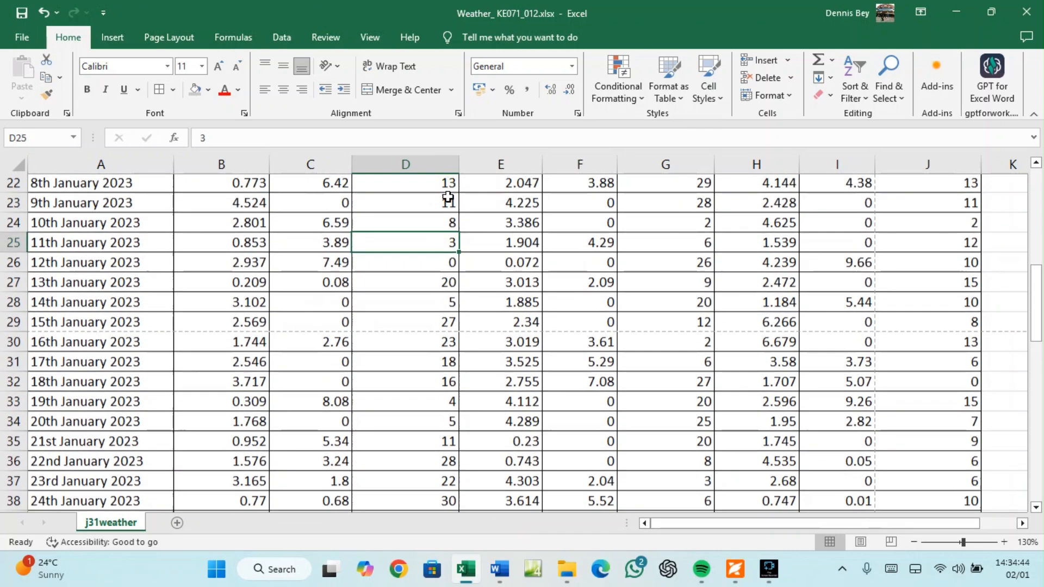
scroll(445, 197, "up", 1)
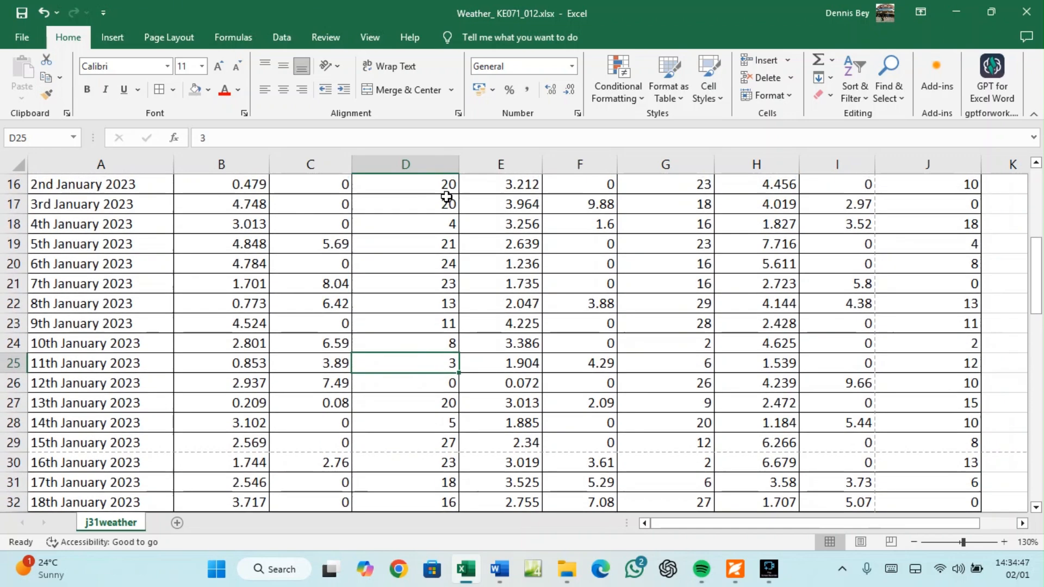
left_click(449, 228)
scroll(449, 229, "up", 2)
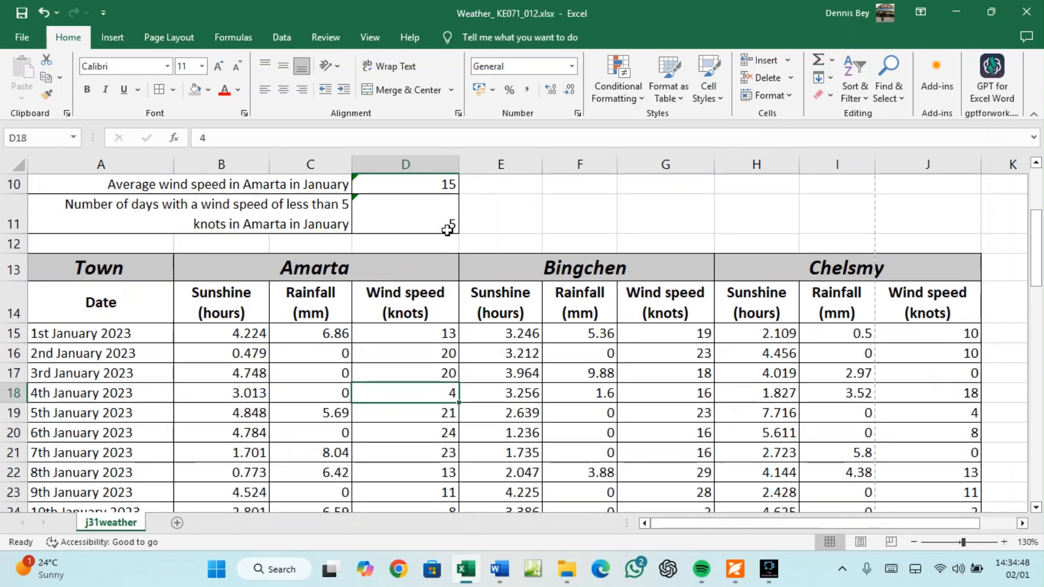
scroll(444, 250, "up", 1)
left_click(440, 277)
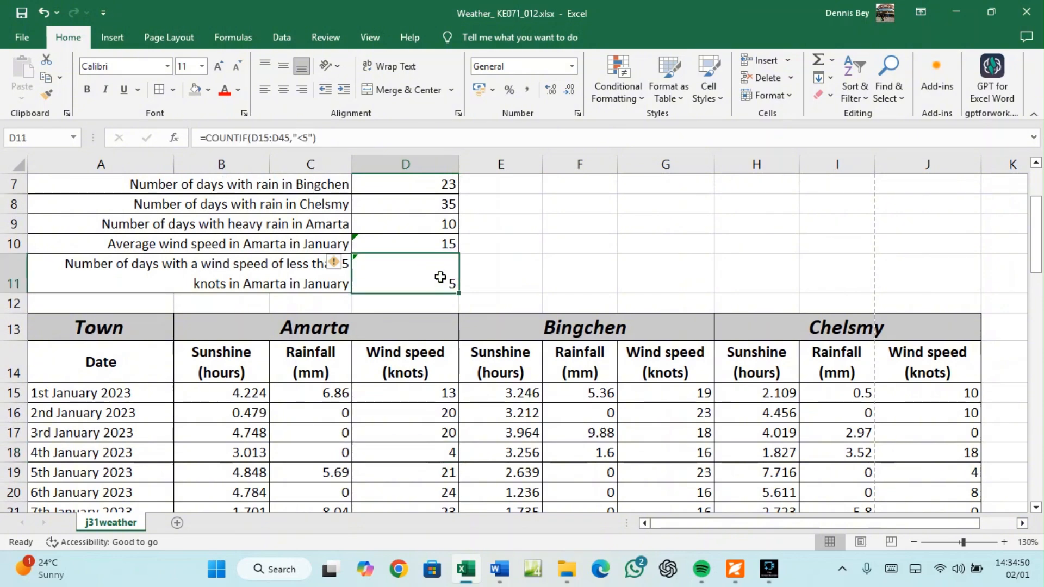
left_click(735, 569)
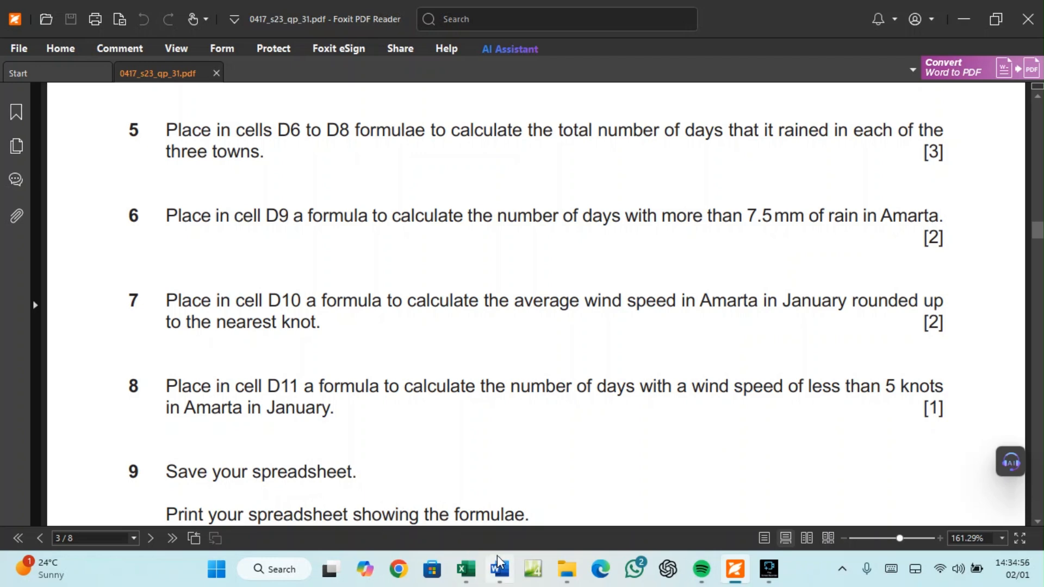
Read question 9's formula-printing requirements in the exam paper
left_click(466, 570)
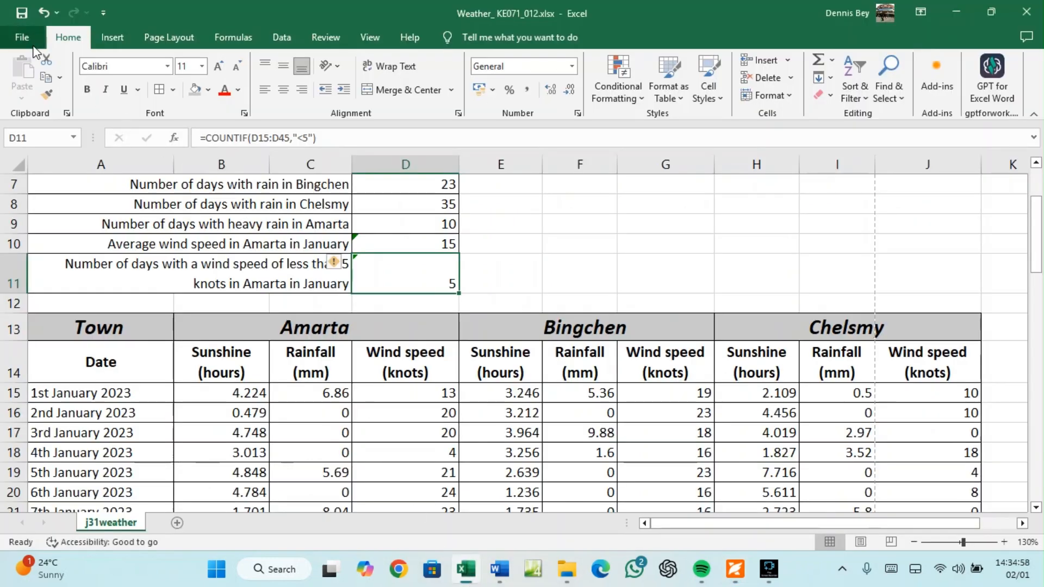
left_click(735, 570)
scroll(407, 484, "down", 2)
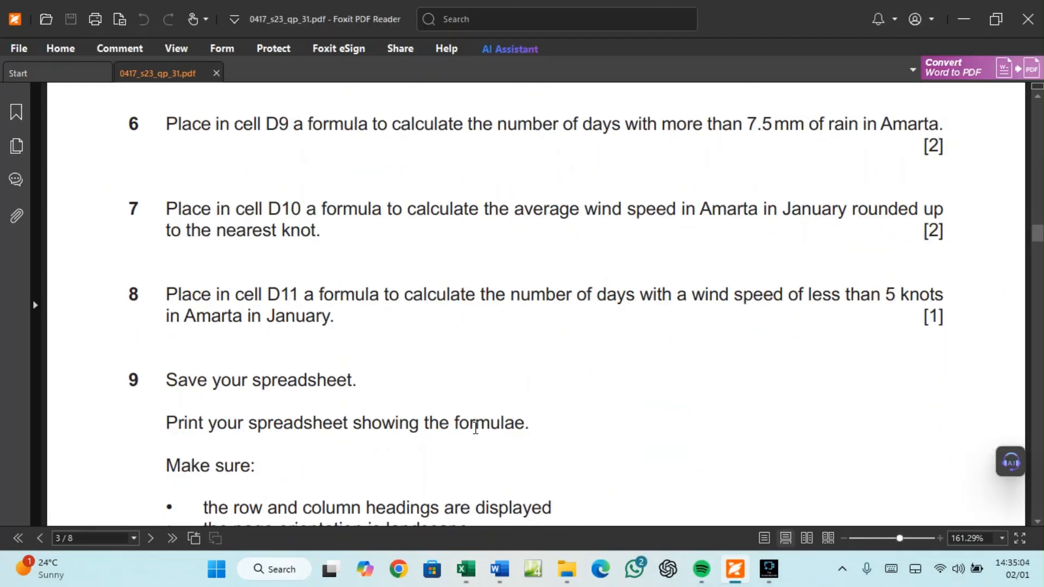
scroll(353, 459, "down", 1)
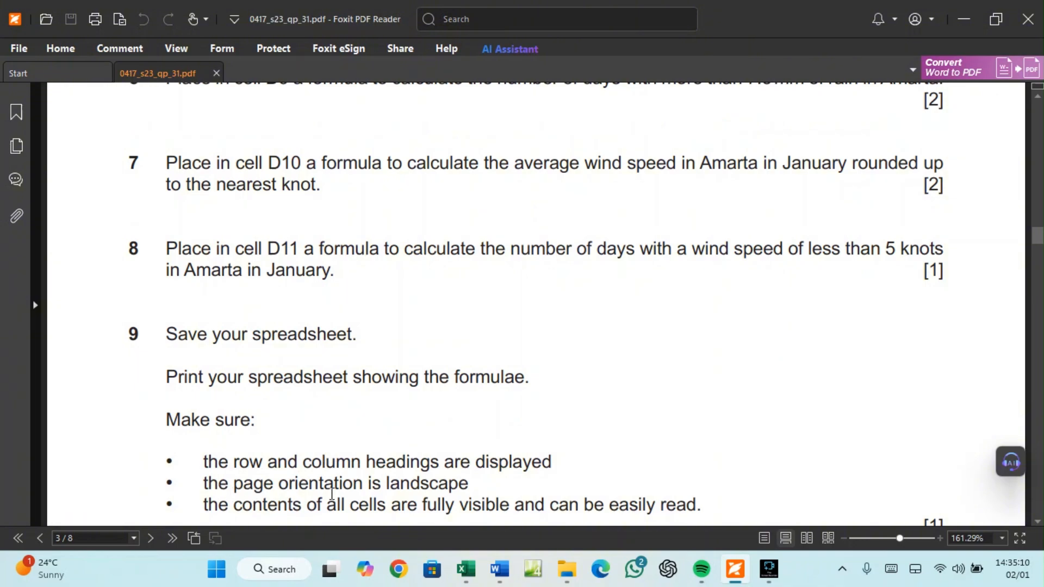
Turn on Show Formulas so the Weather sheet displays its formulas
left_click(466, 576)
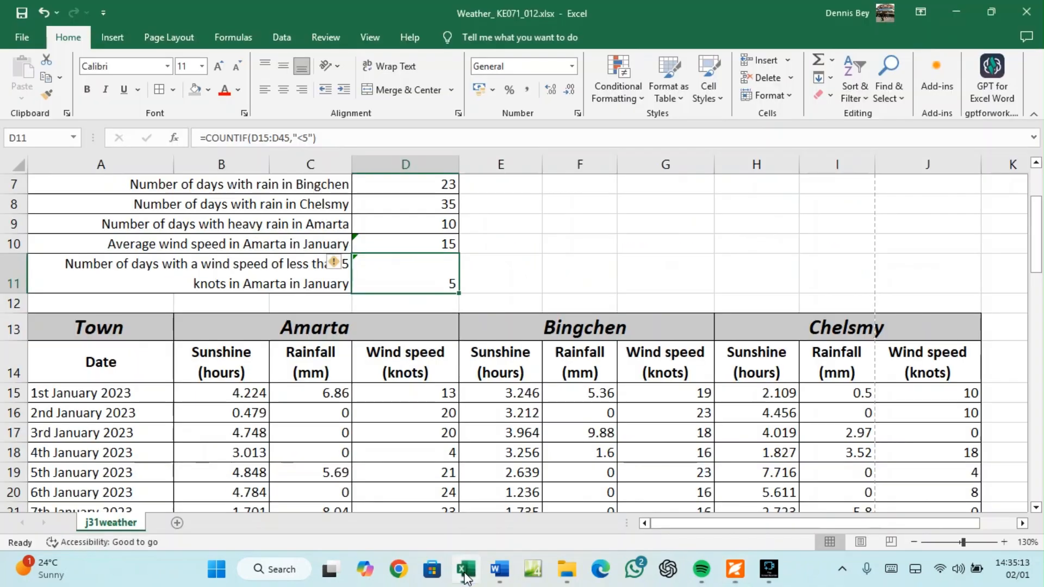
left_click(251, 42)
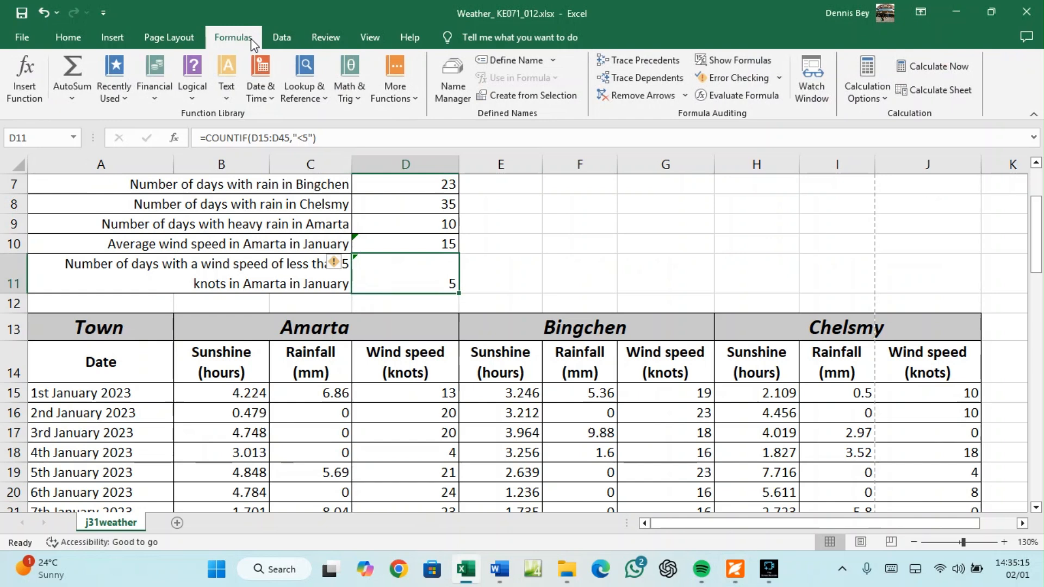
left_click(756, 62)
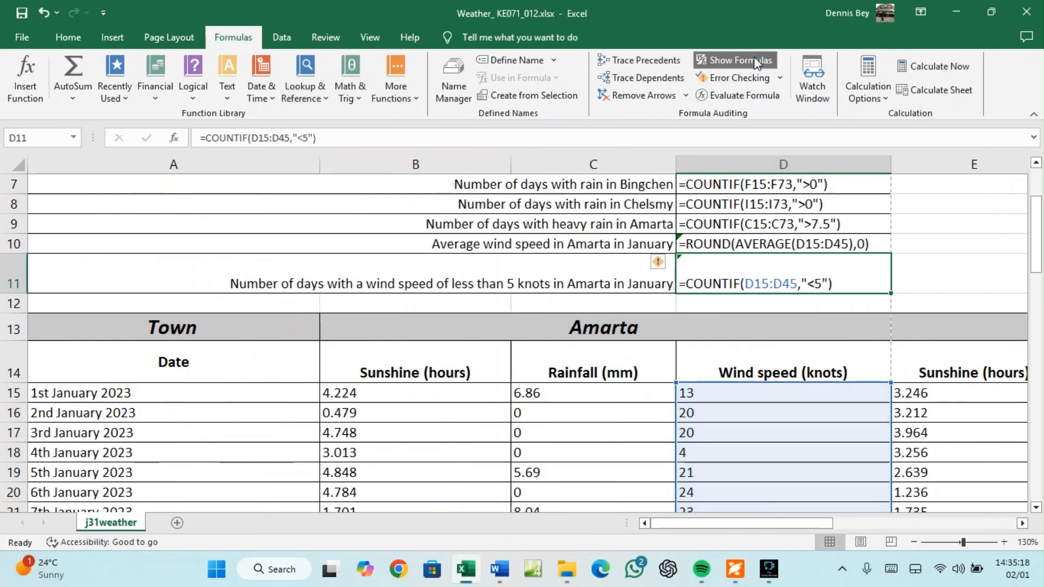
Select the whole worksheet and AutoFit all columns to their formulas
left_click(14, 164)
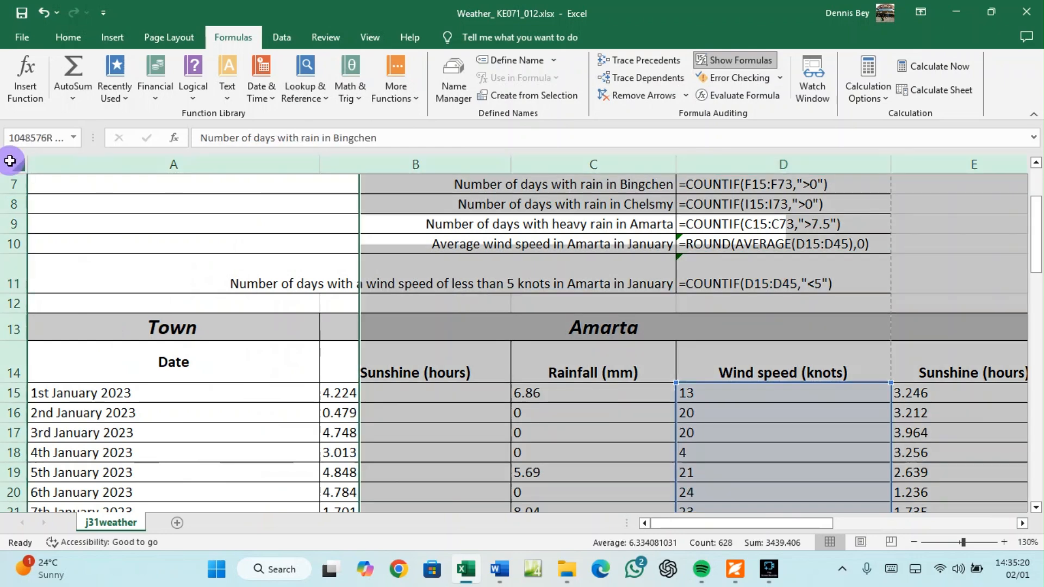
double_click(320, 164)
scroll(472, 355, "up", 2)
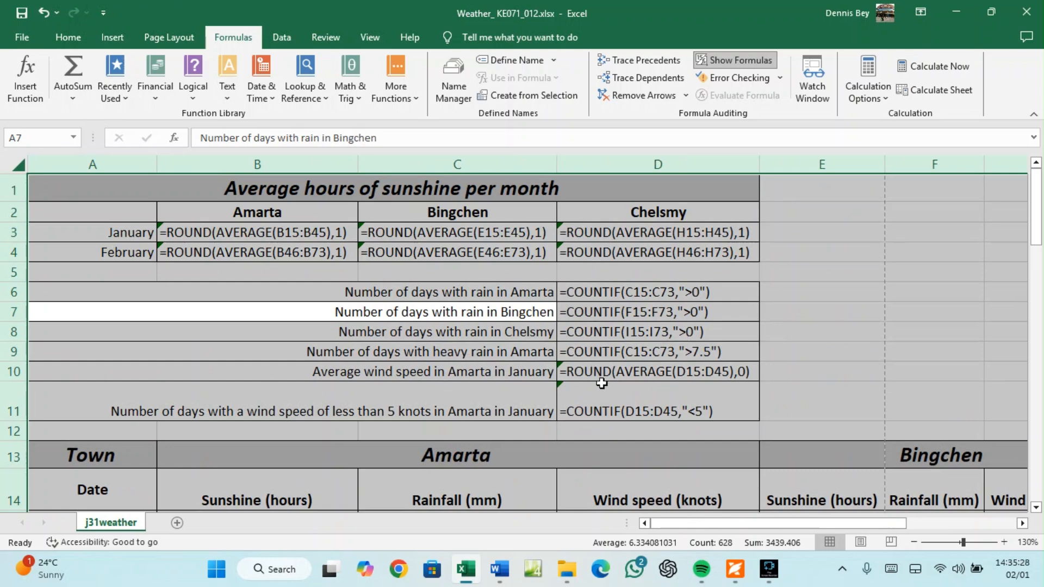
In Print, use Page Setup's Sheet options to print row and column headings
left_click(22, 37)
left_click(44, 340)
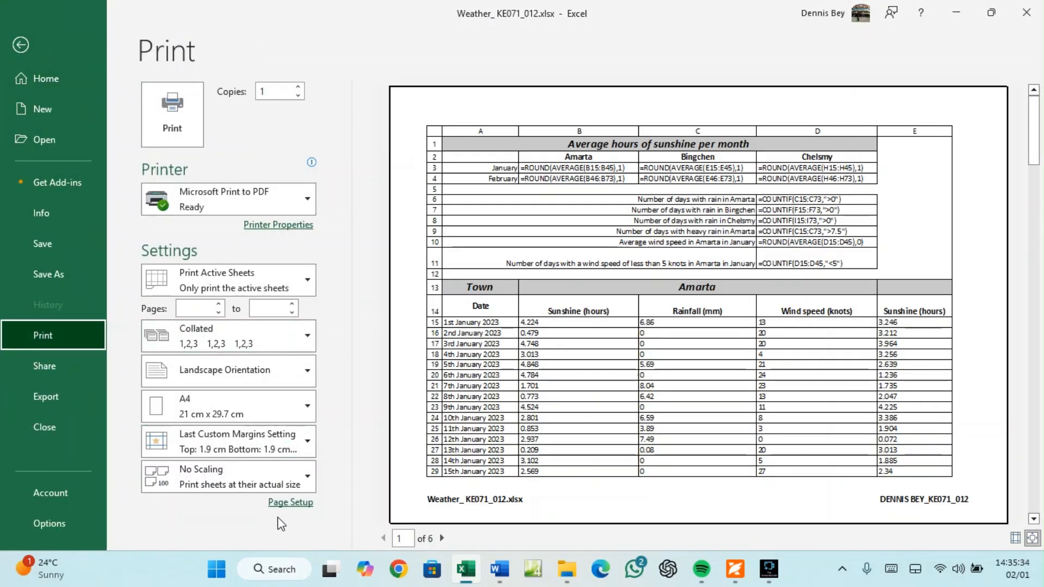
left_click(285, 502)
left_click(759, 176)
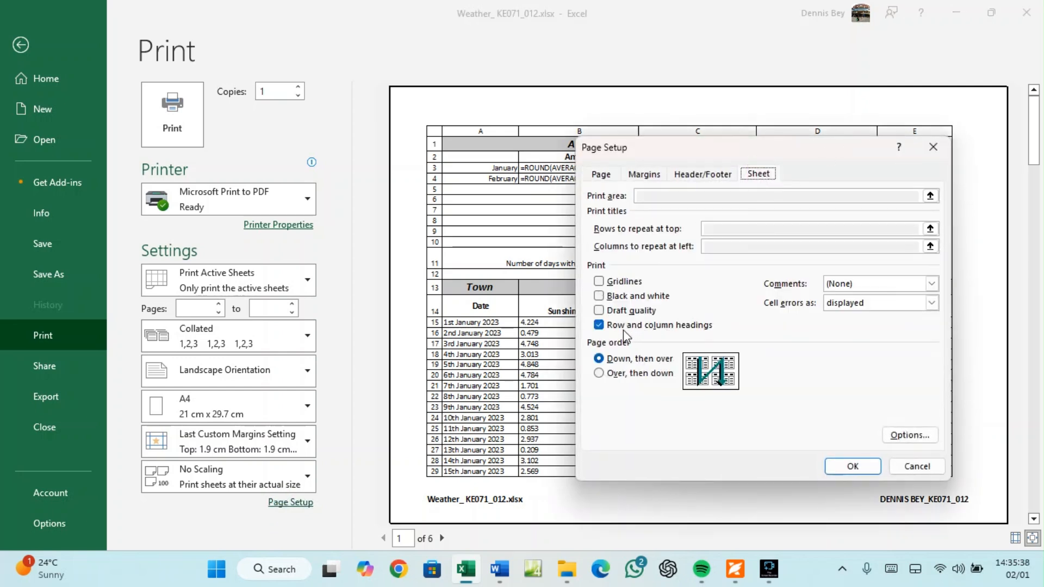
left_click(853, 467)
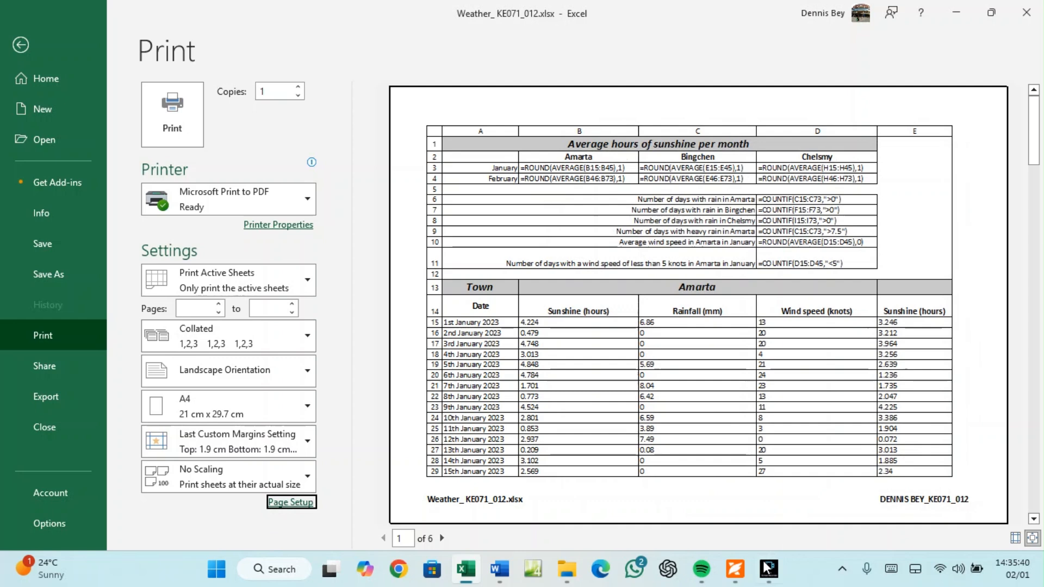
left_click(734, 573)
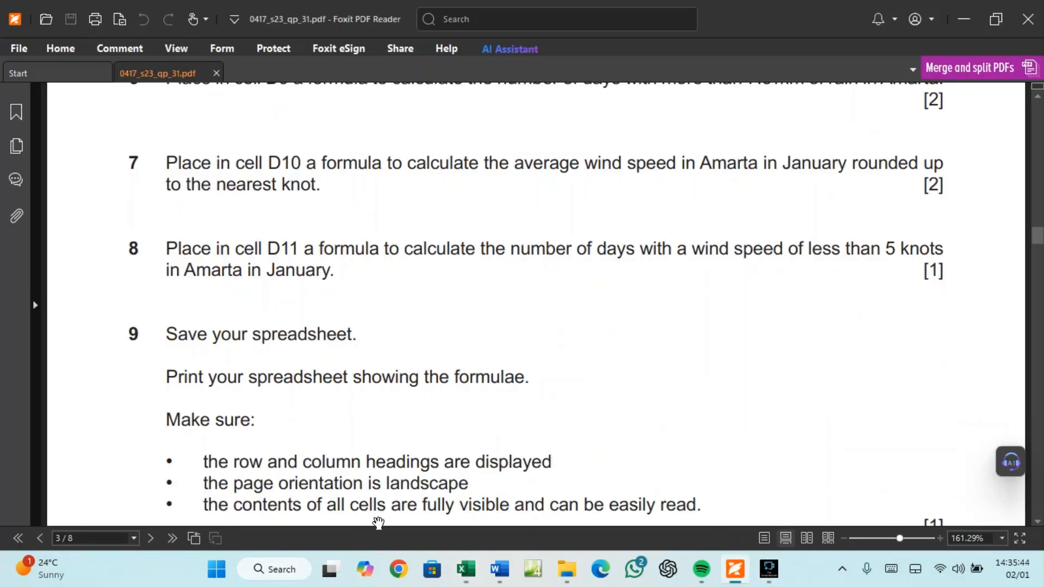
scroll(599, 500, "down", 1)
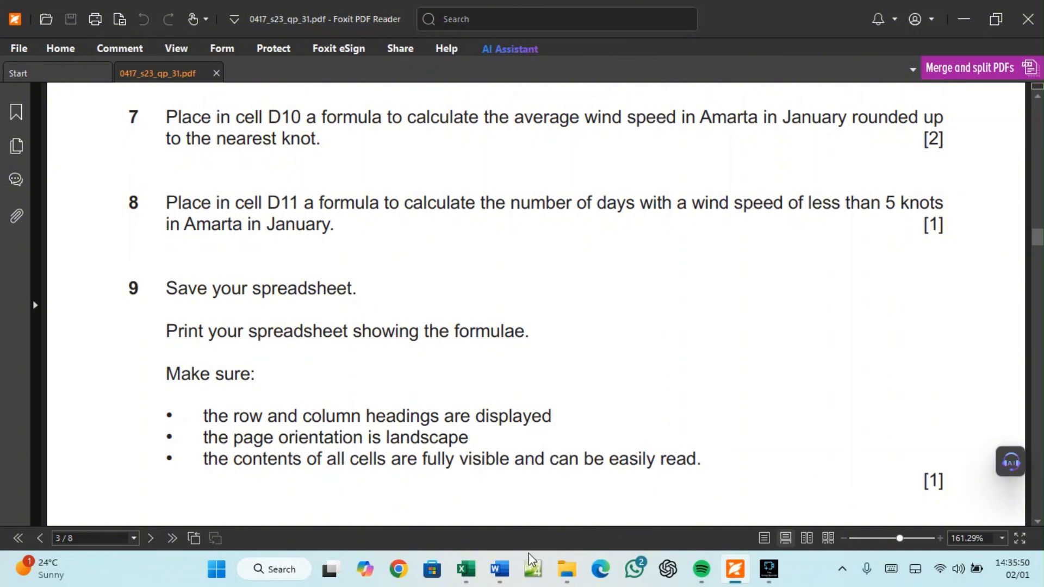
left_click(474, 571)
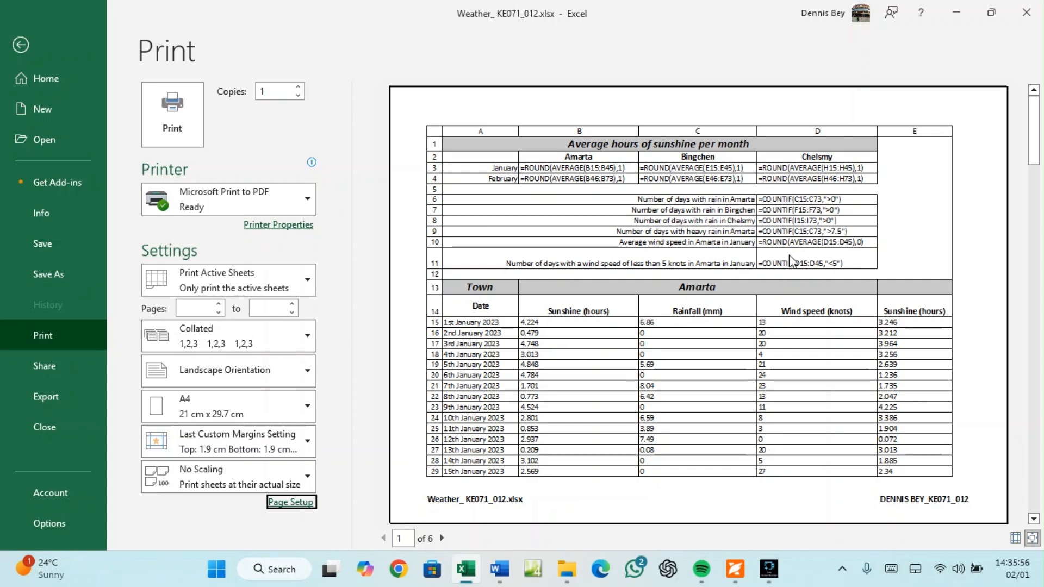
Close the print preview back to the formula-view sheet and bring up the question paper
left_click(21, 45)
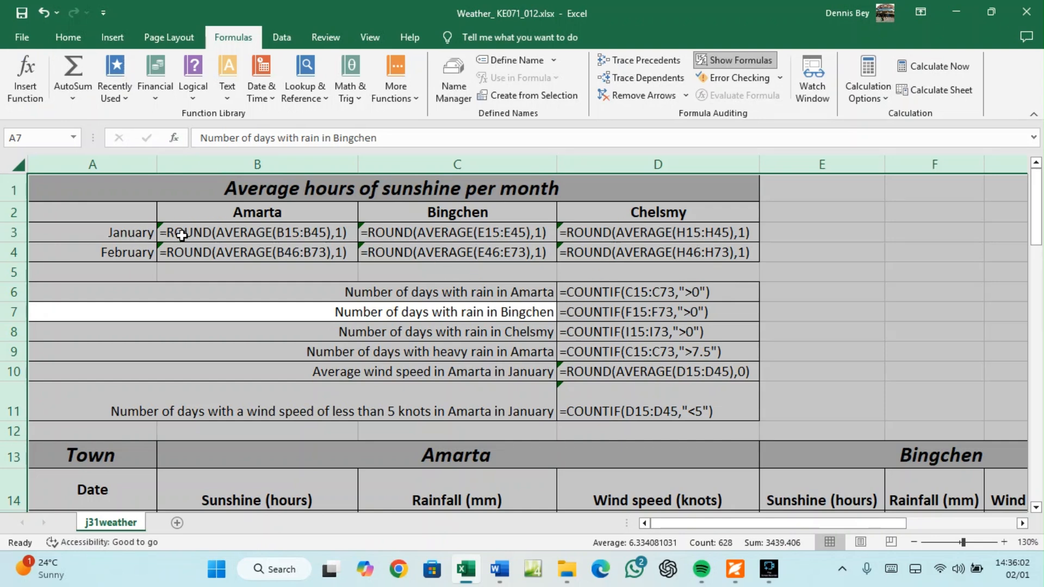
scroll(539, 298, "down", 2)
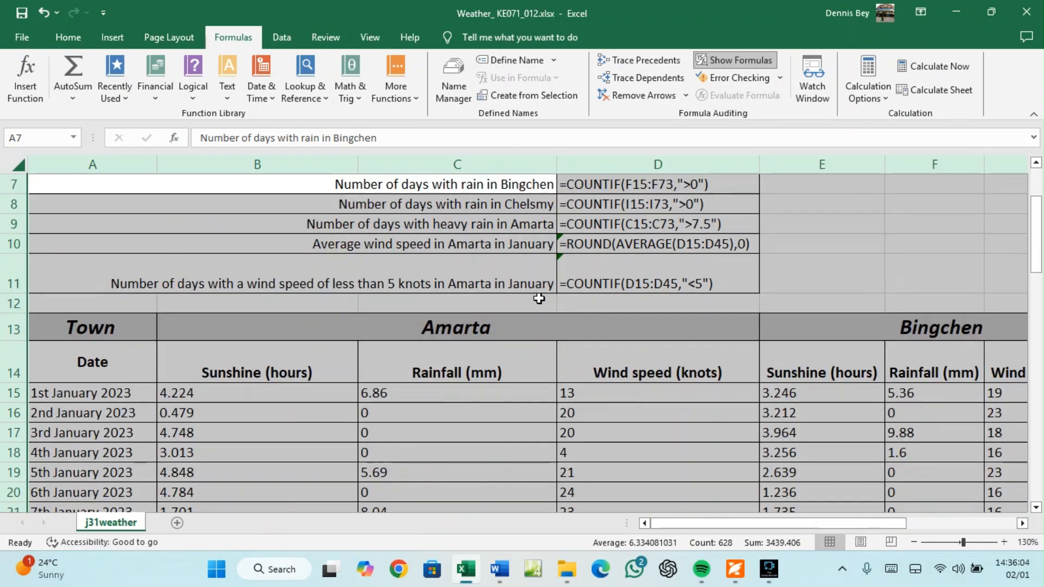
scroll(539, 298, "up", 2)
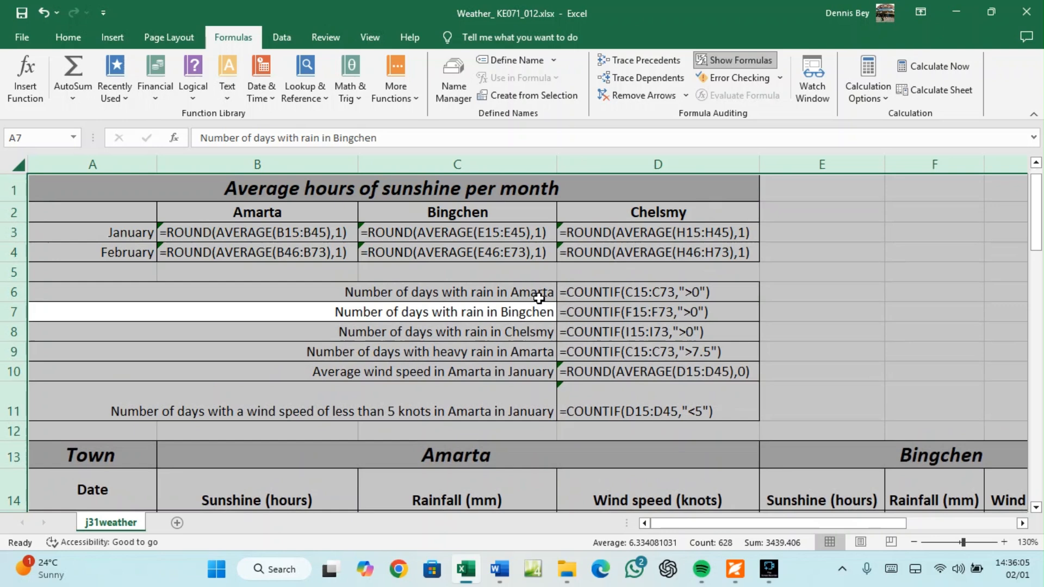
left_click(730, 575)
Read question 10's value-printing requirements, then return to the Weather workbook
scroll(634, 484, "down", 2)
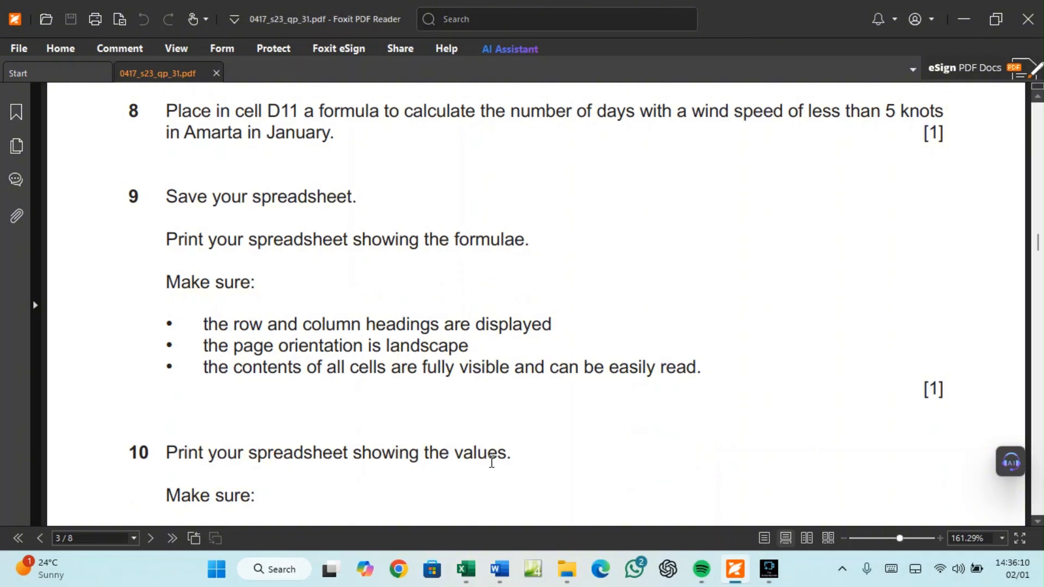
scroll(490, 461, "down", 2)
scroll(478, 457, "down", 2)
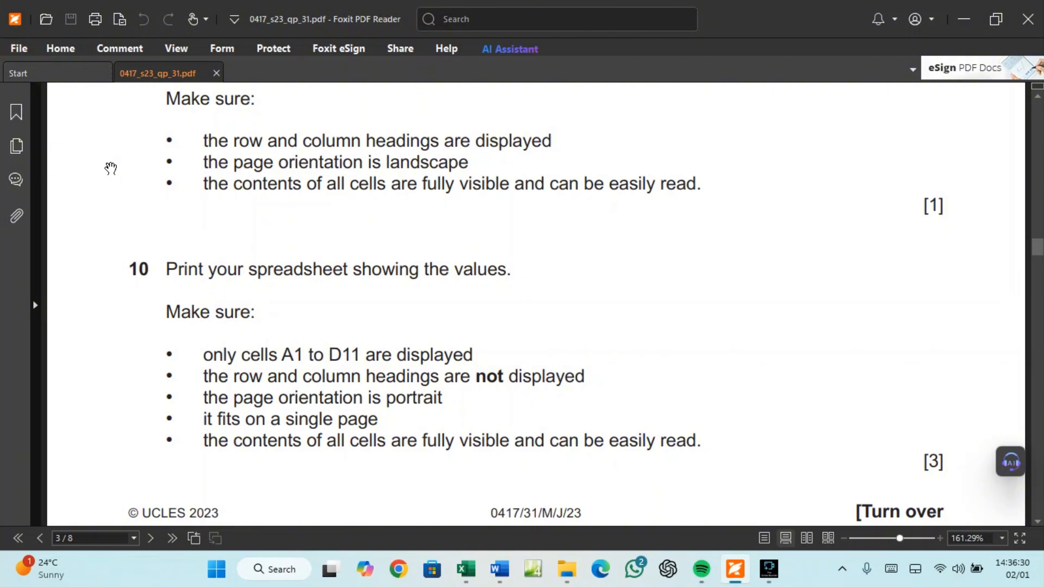
left_click(466, 570)
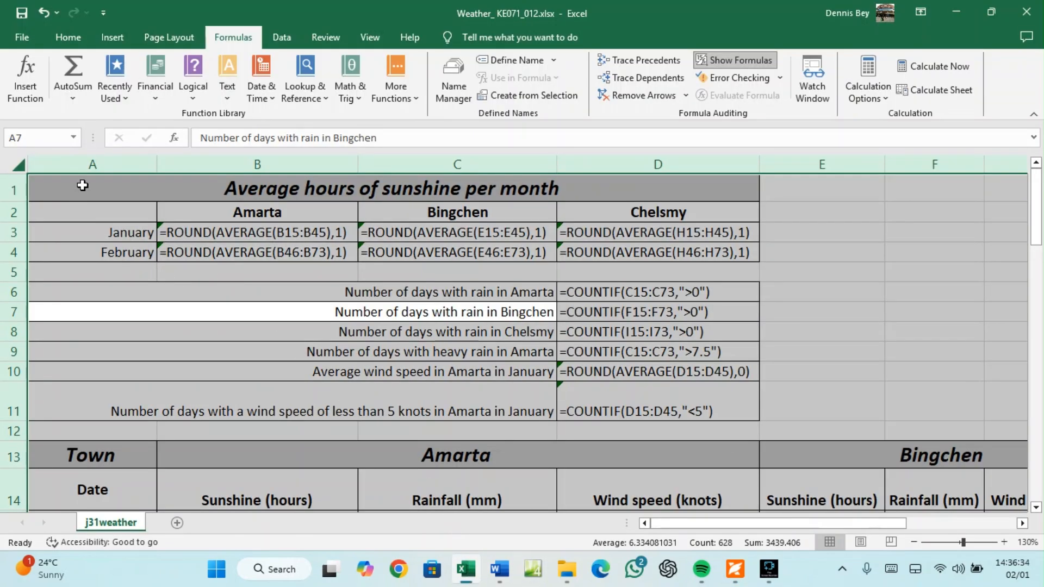
Select A1:D11 and turn off Show Formulas so D6–D11 show 35, 23, 35, 10, 15, 5
left_click(690, 400)
left_click_drag(56, 184, 648, 405)
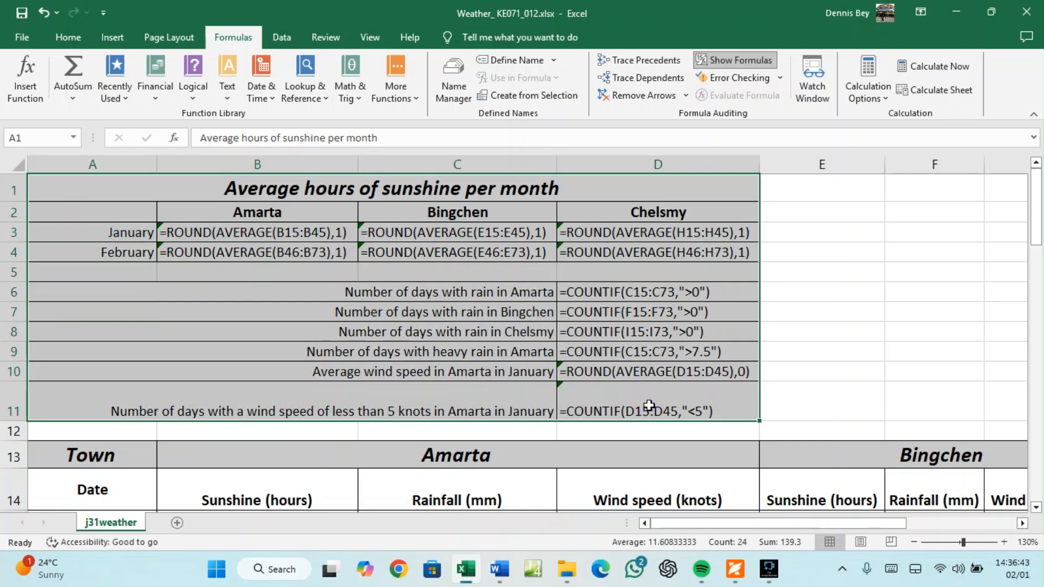
left_click(736, 60)
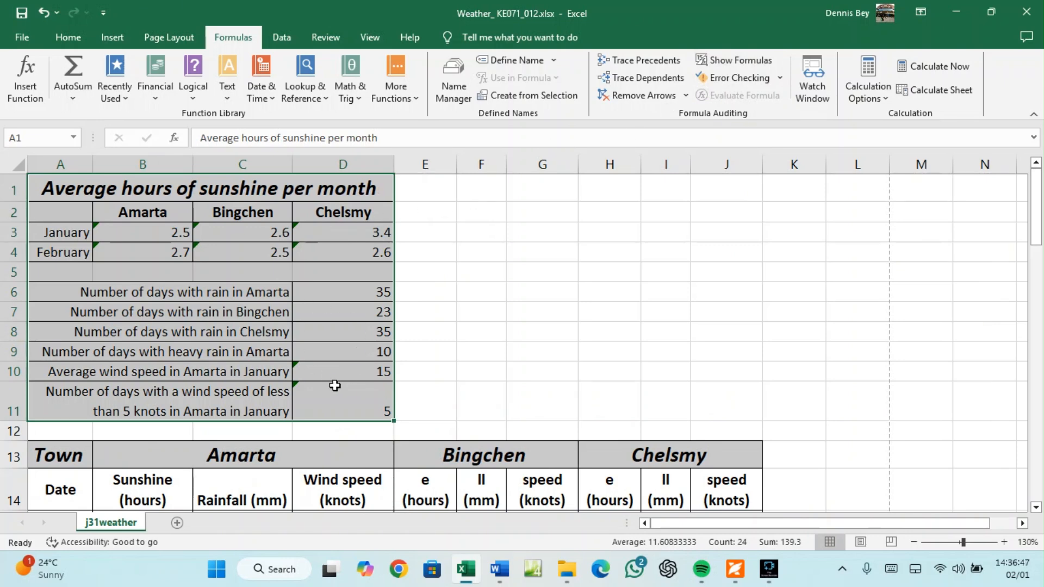
left_click(736, 569)
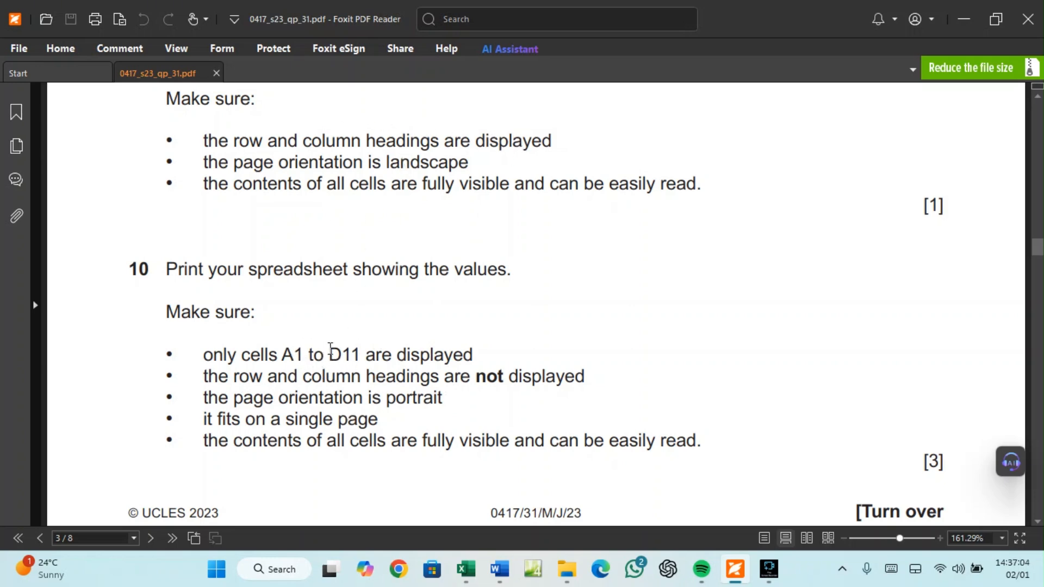
left_click(466, 569)
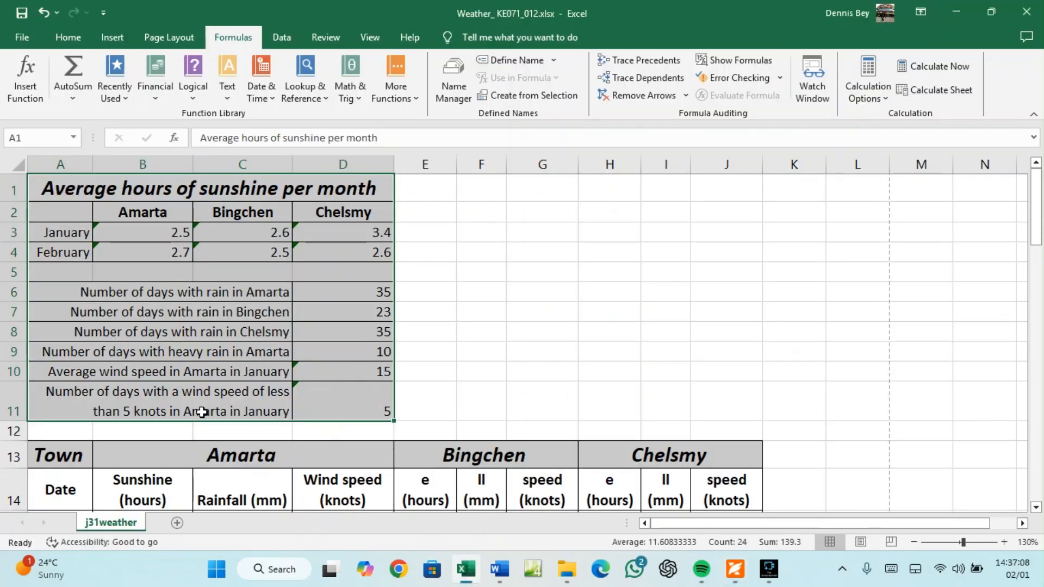
Set the printer properties to portrait orientation on A4 paper
left_click(24, 39)
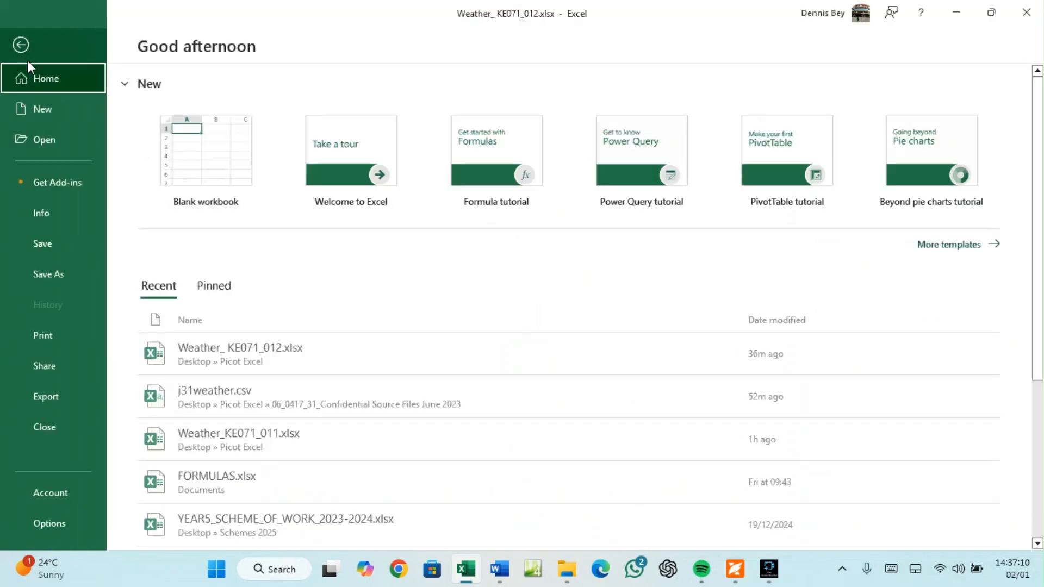
left_click(53, 337)
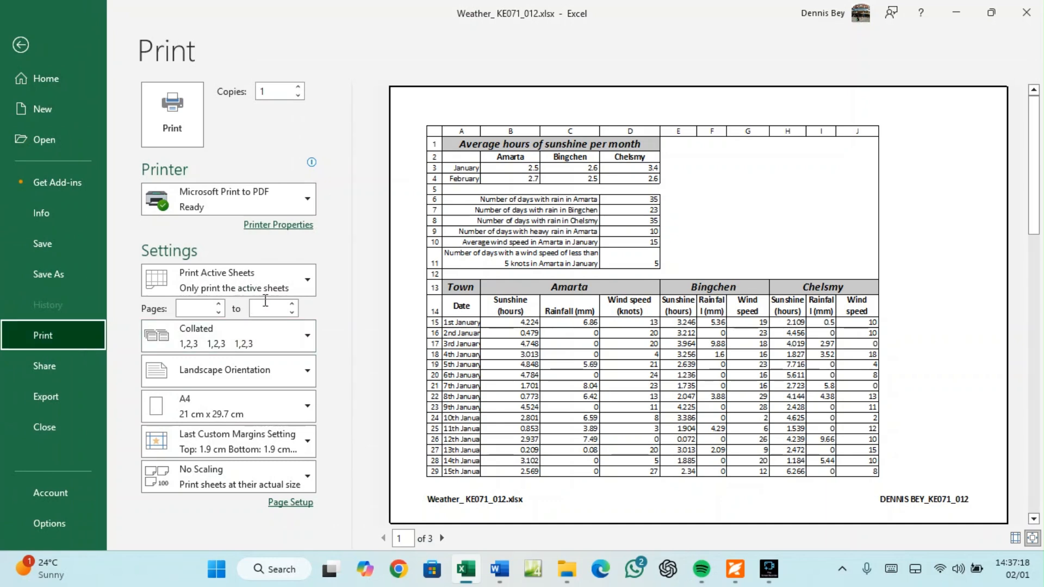
left_click(283, 235)
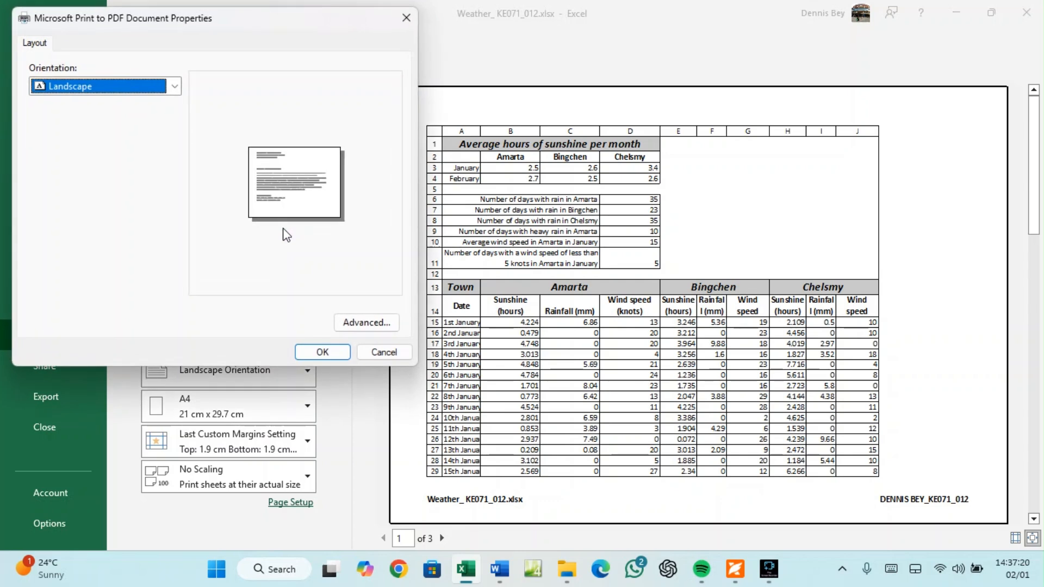
left_click(77, 81)
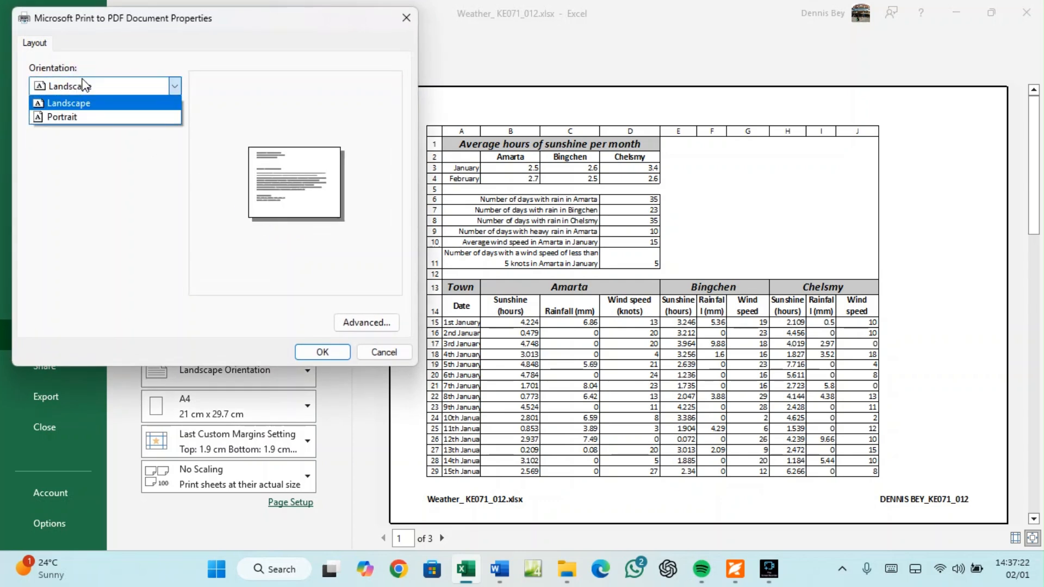
left_click(82, 114)
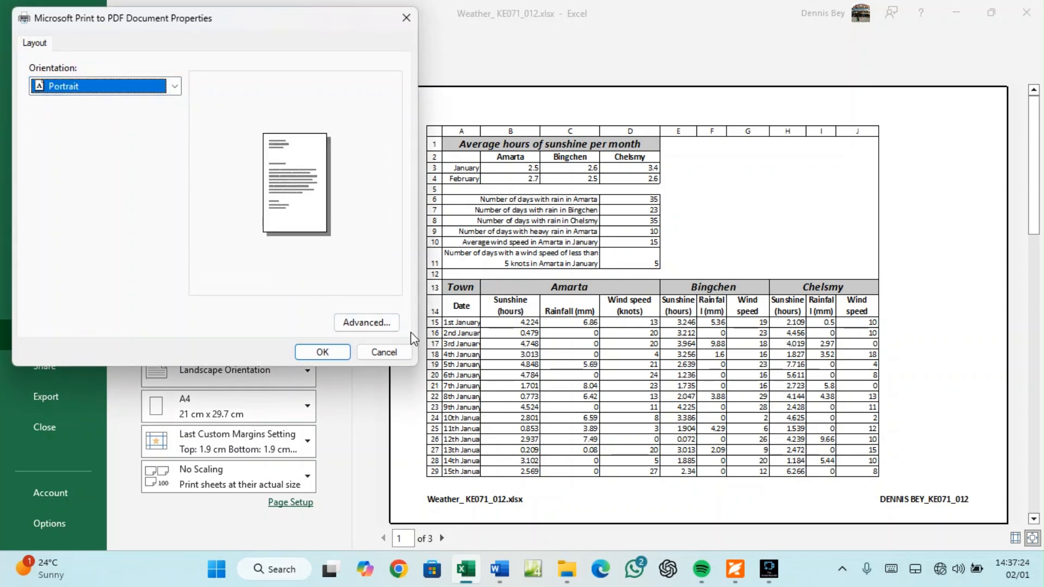
left_click(374, 322)
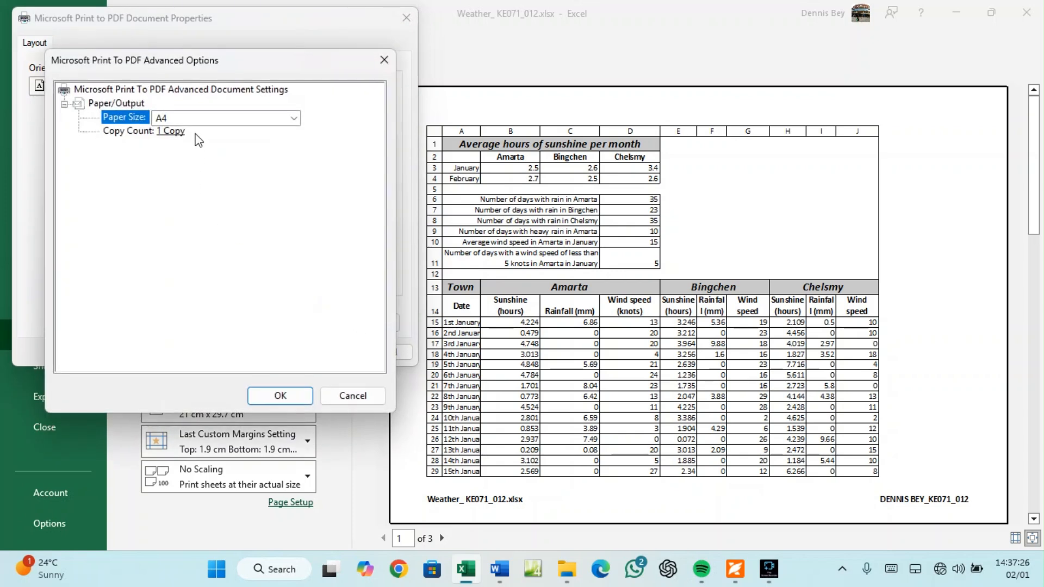
left_click(273, 397)
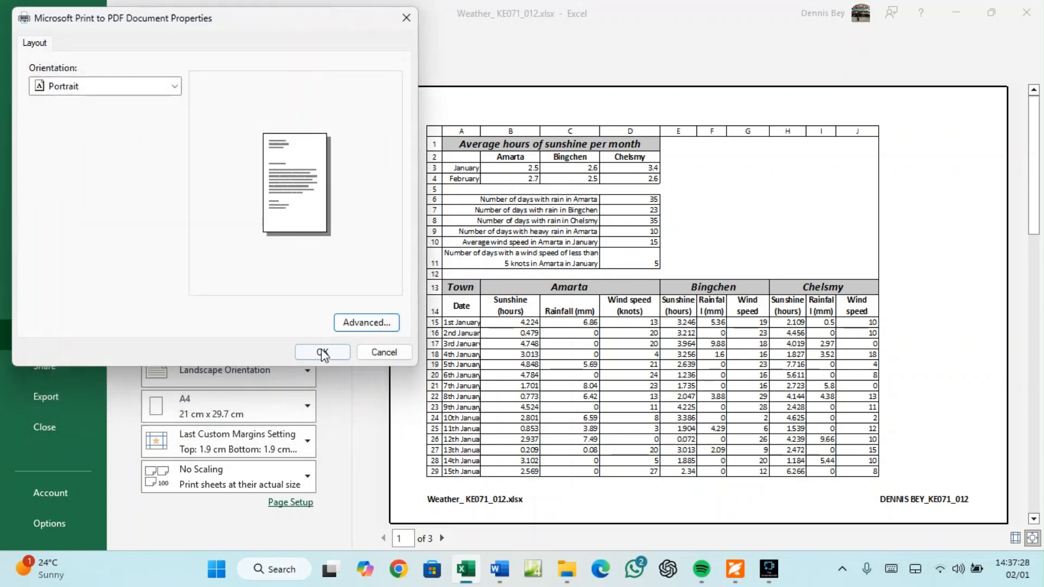
left_click(323, 354)
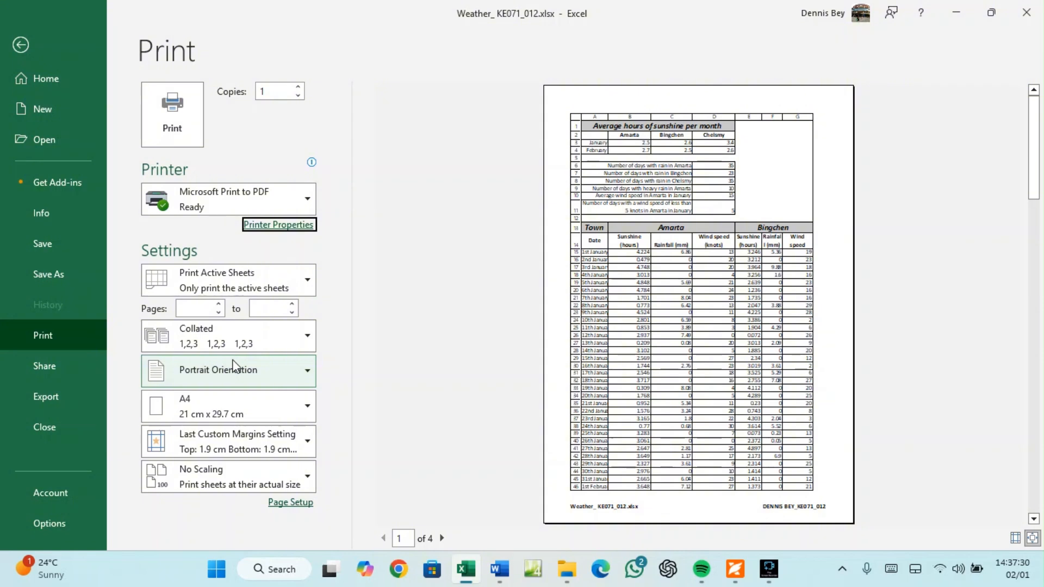
Choose Print Selection so only A1:D11 prints on one page, then leave Print
left_click(256, 280)
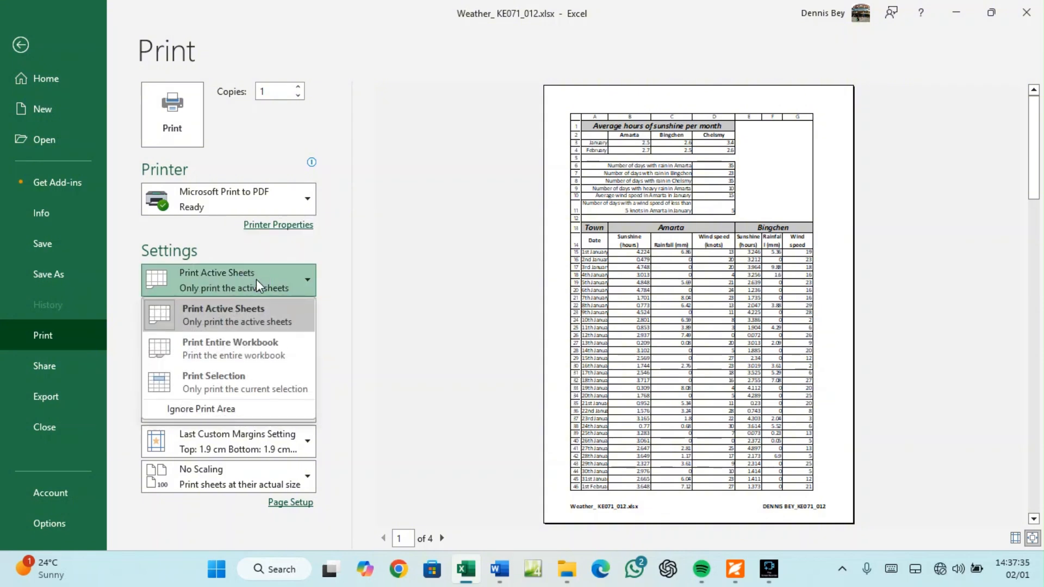
left_click(214, 380)
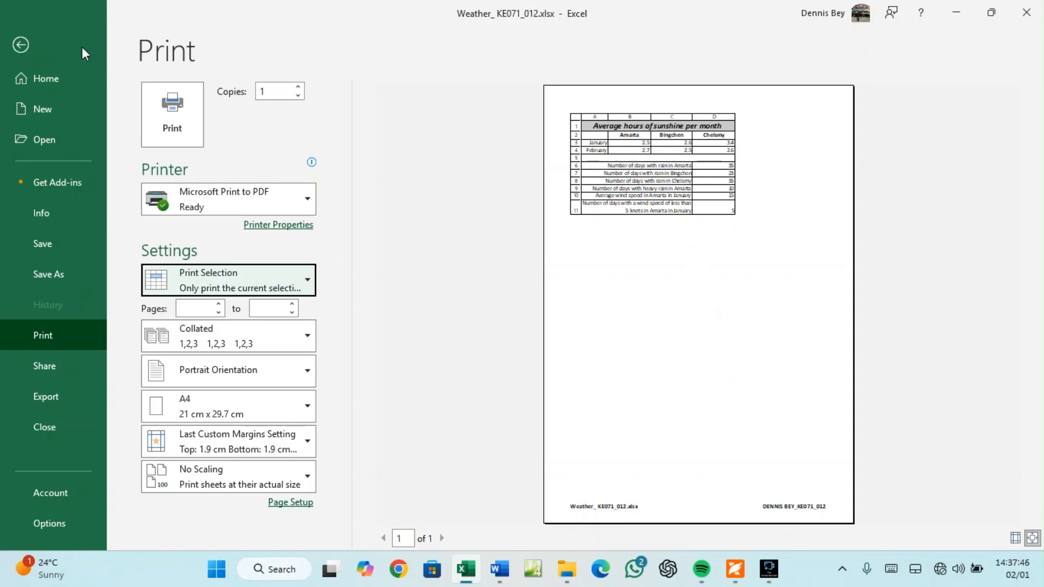
left_click(21, 45)
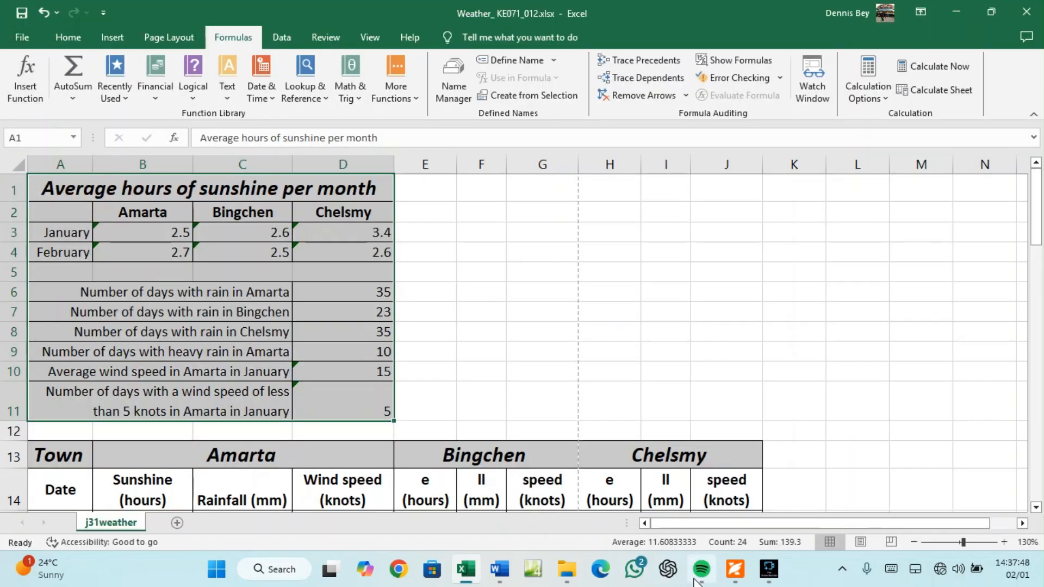
left_click(736, 565)
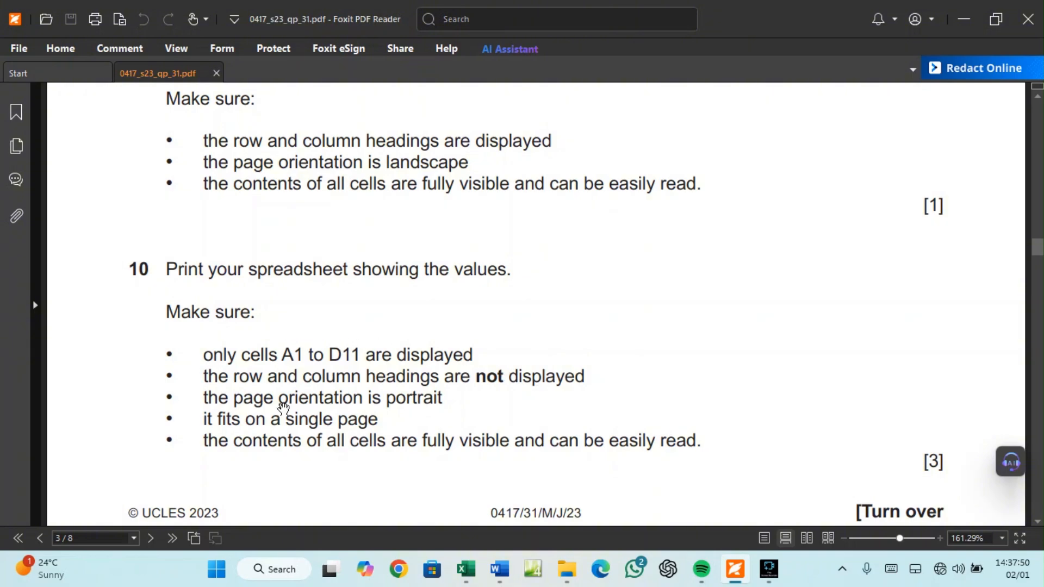
scroll(681, 433, "down", 3)
scroll(681, 433, "down", 5)
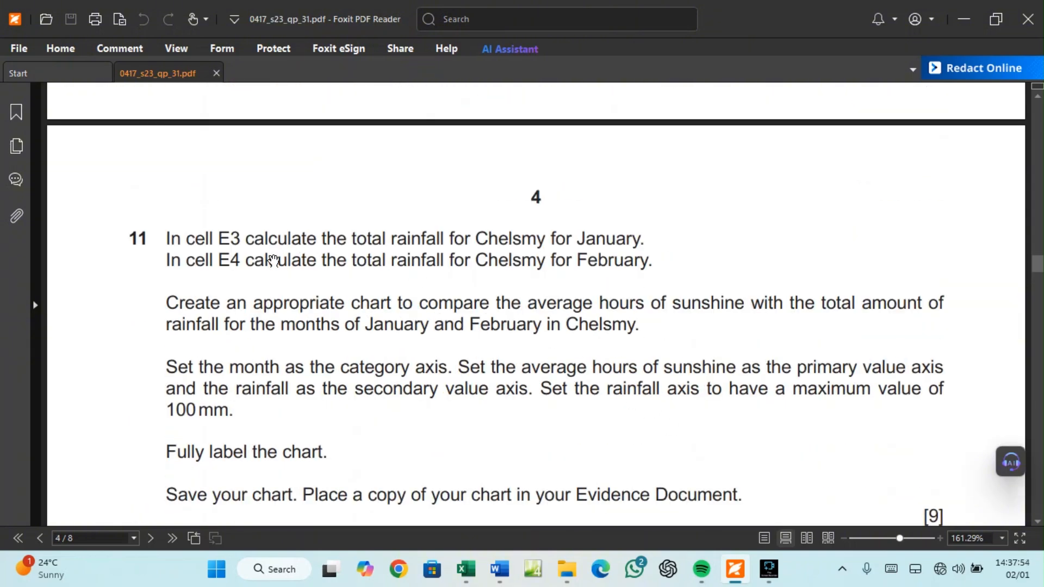
scroll(311, 323, "down", 1)
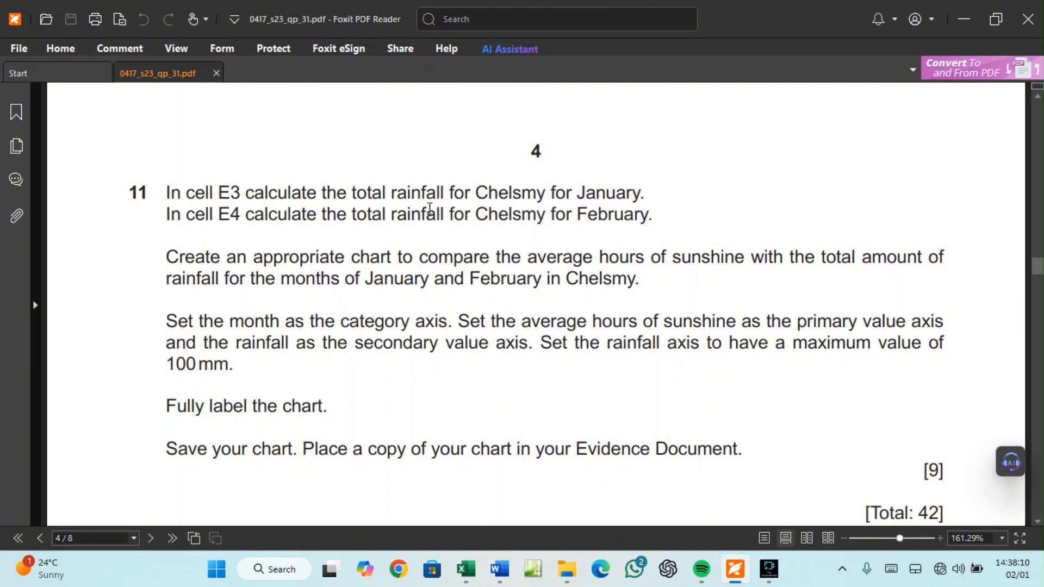
left_click(466, 569)
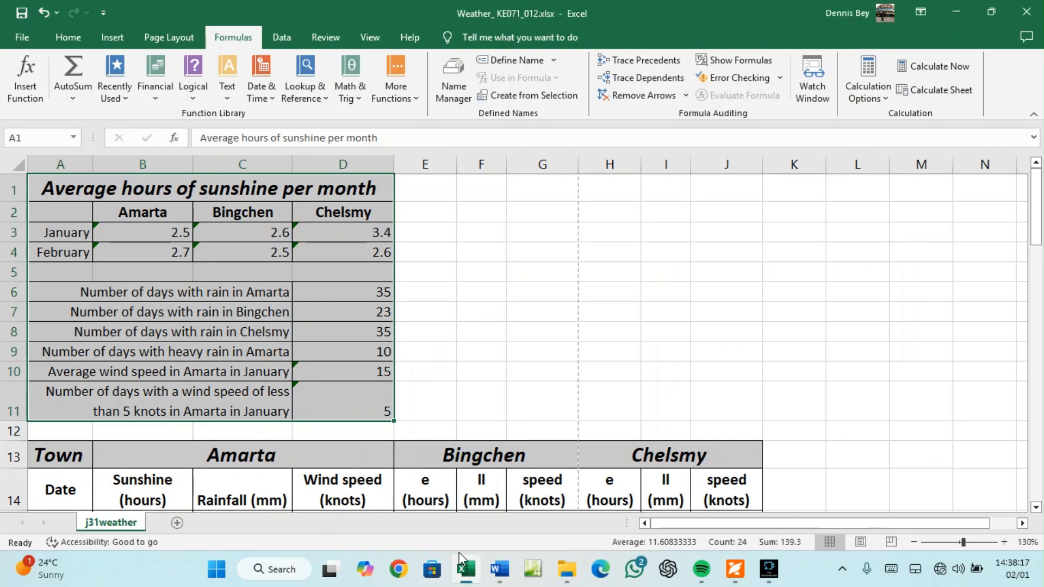
scroll(402, 429, "down", 3)
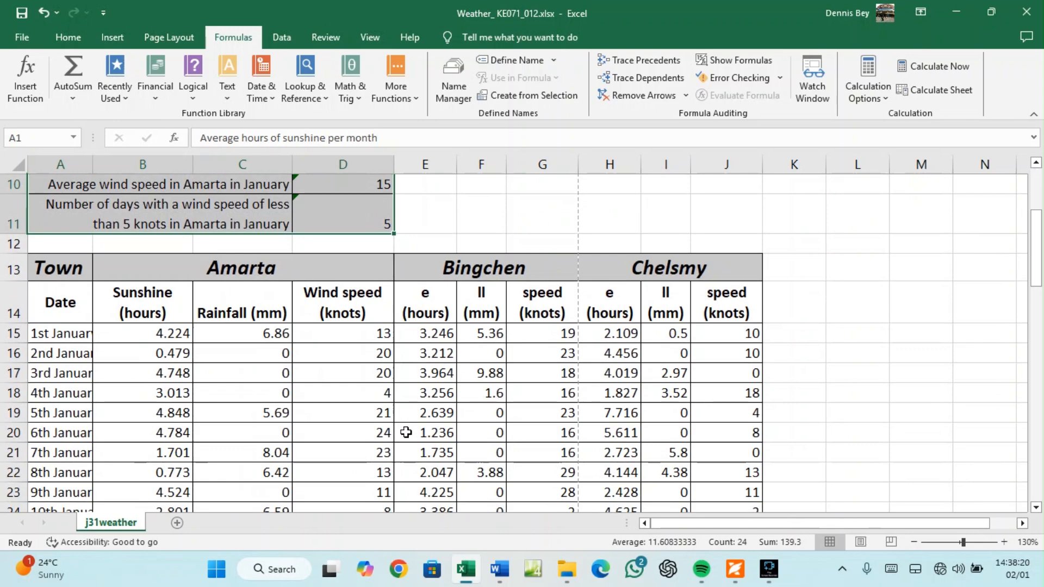
left_click(735, 568)
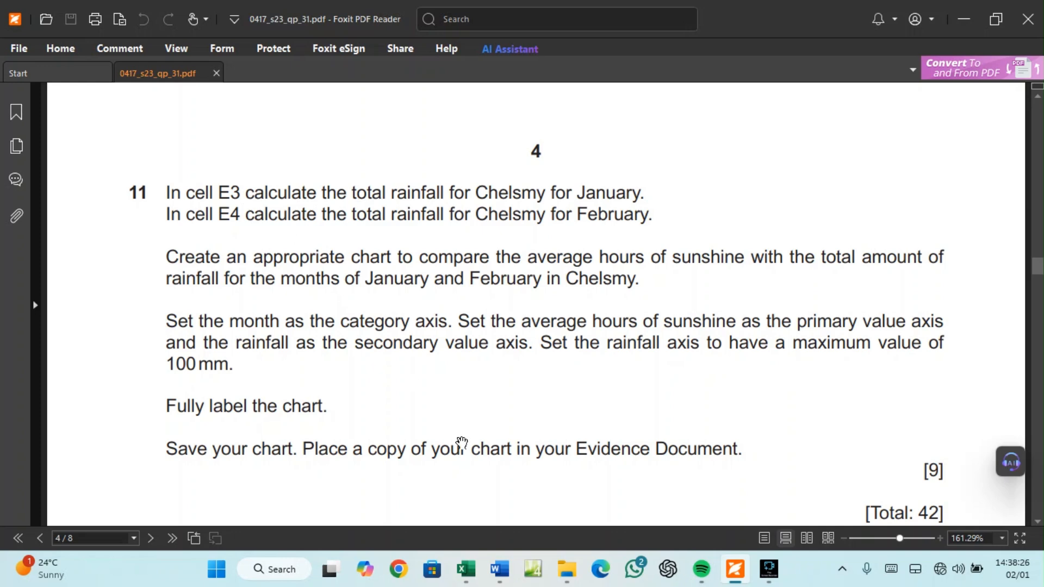
left_click(466, 569)
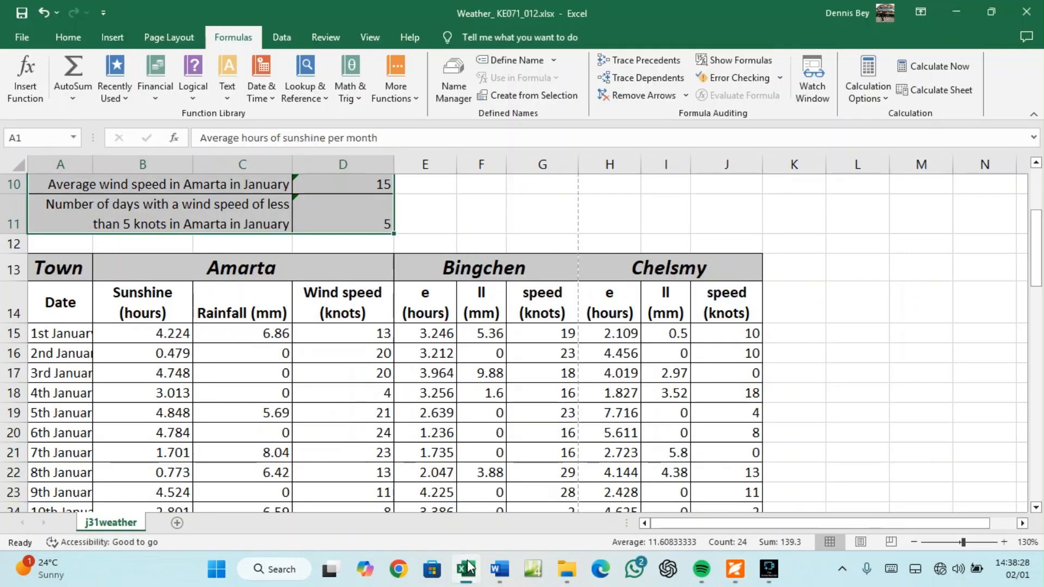
left_click(420, 188)
scroll(429, 212, "up", 2)
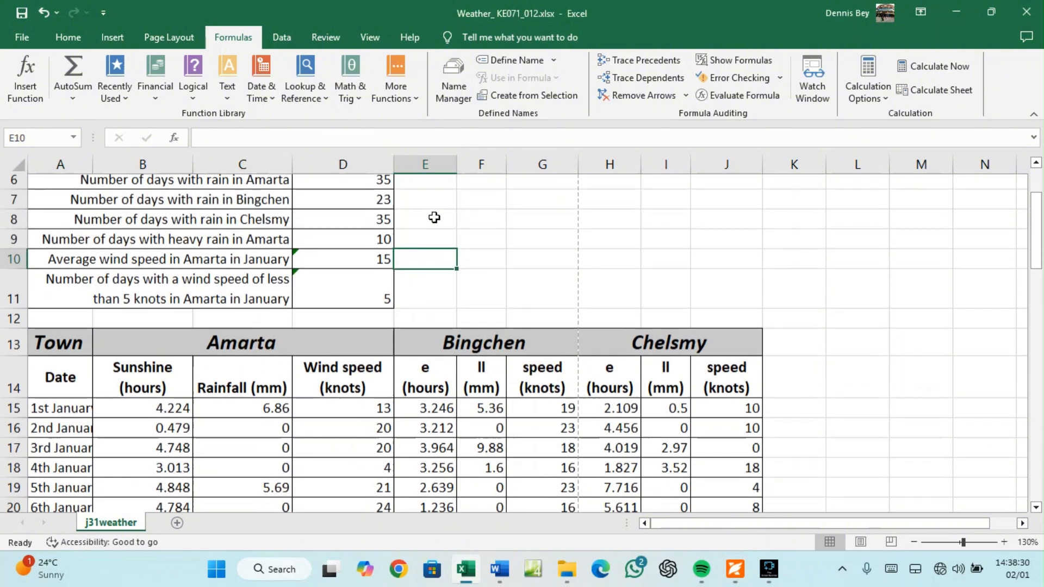
scroll(434, 218, "up", 1)
scroll(435, 224, "up", 1)
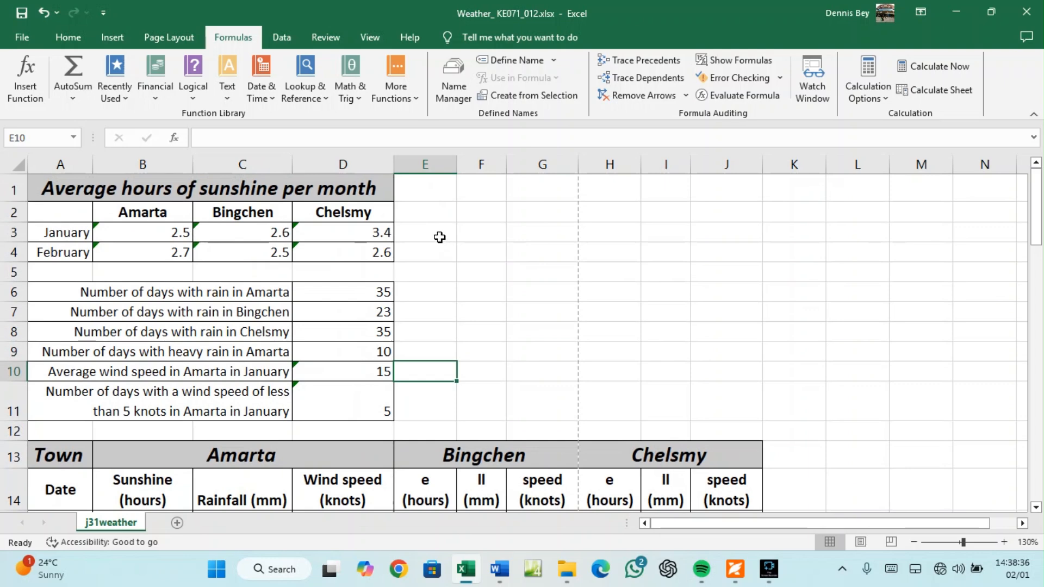
left_click(424, 231)
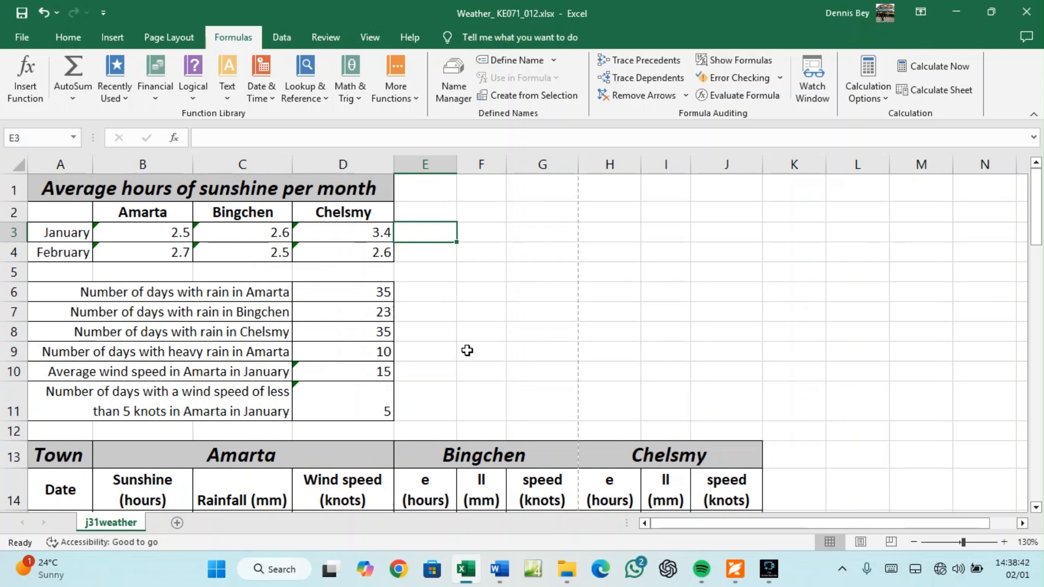
left_click(735, 568)
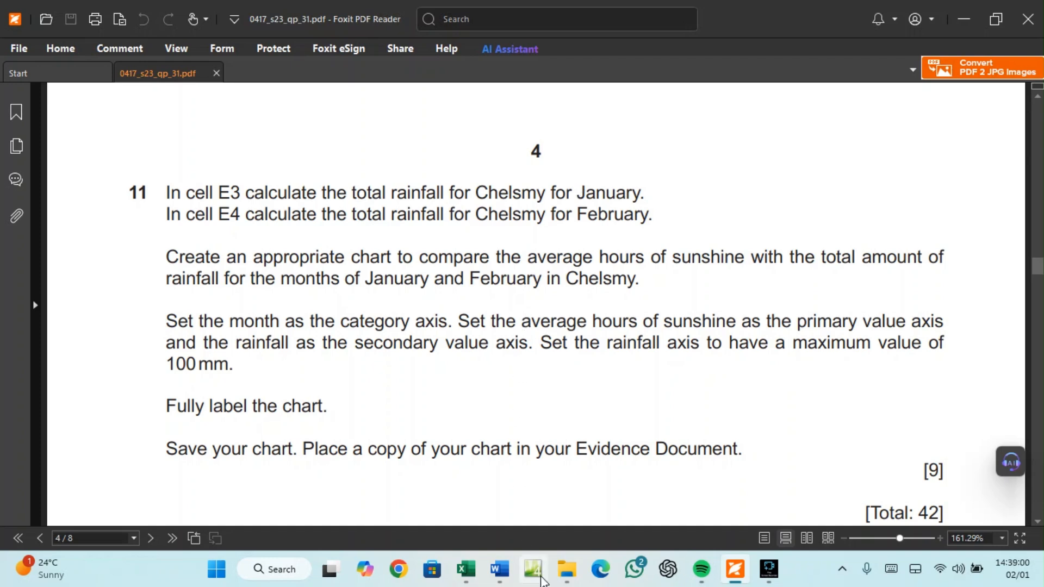
left_click(466, 575)
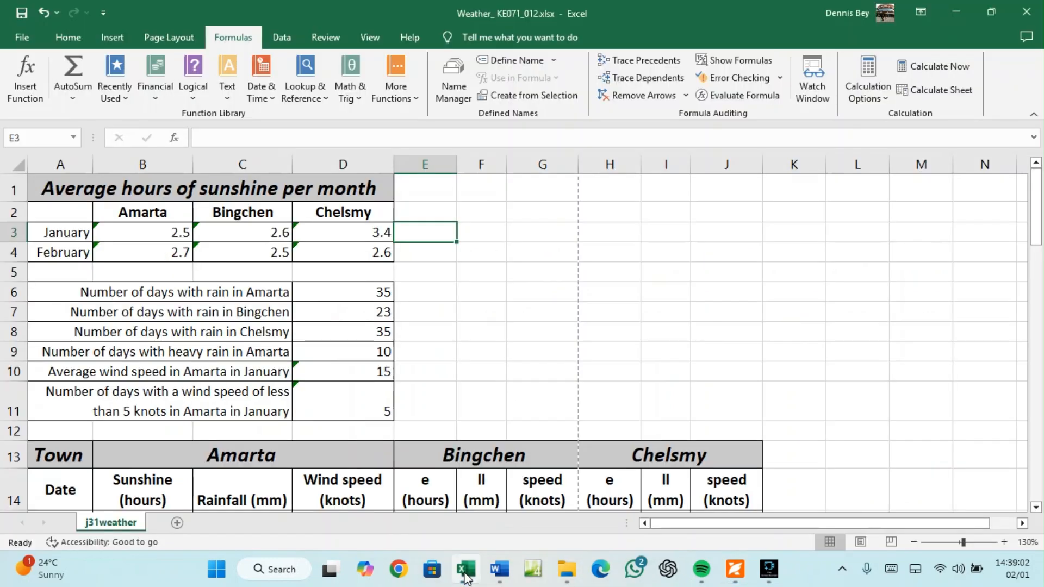
left_click(420, 234)
type("=SUM")
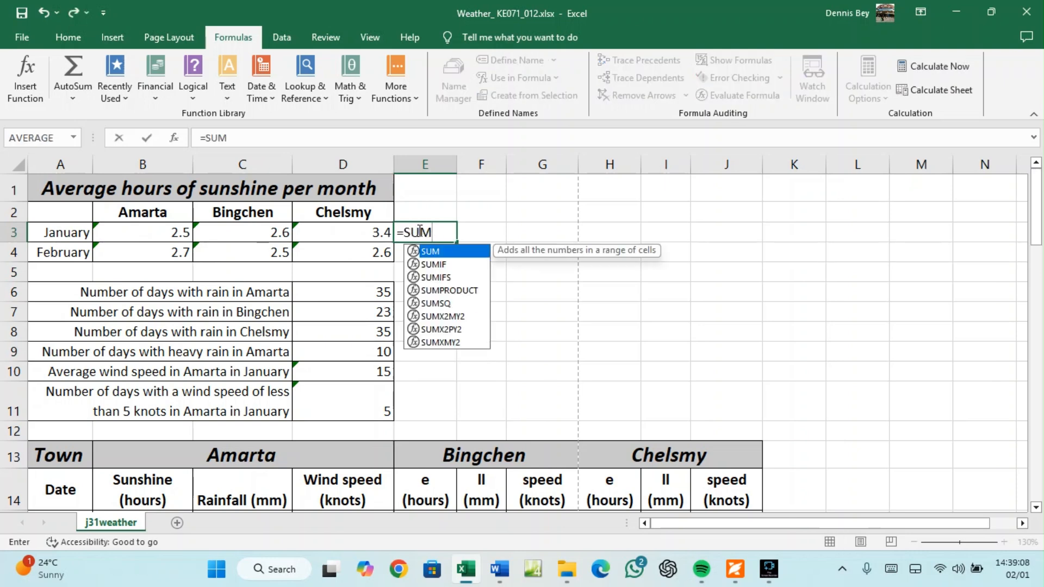
type("(")
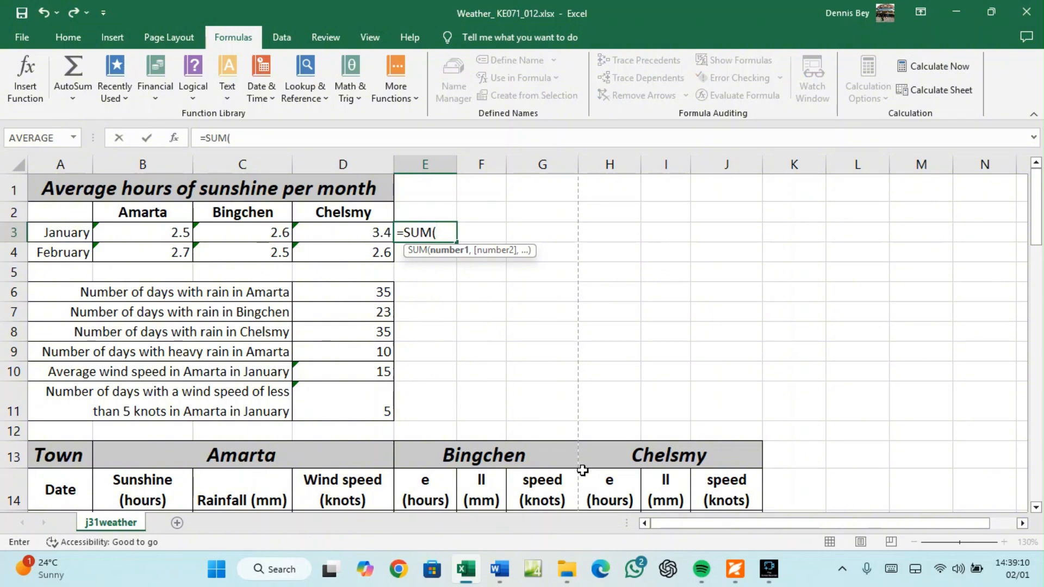
scroll(599, 482, "down", 2)
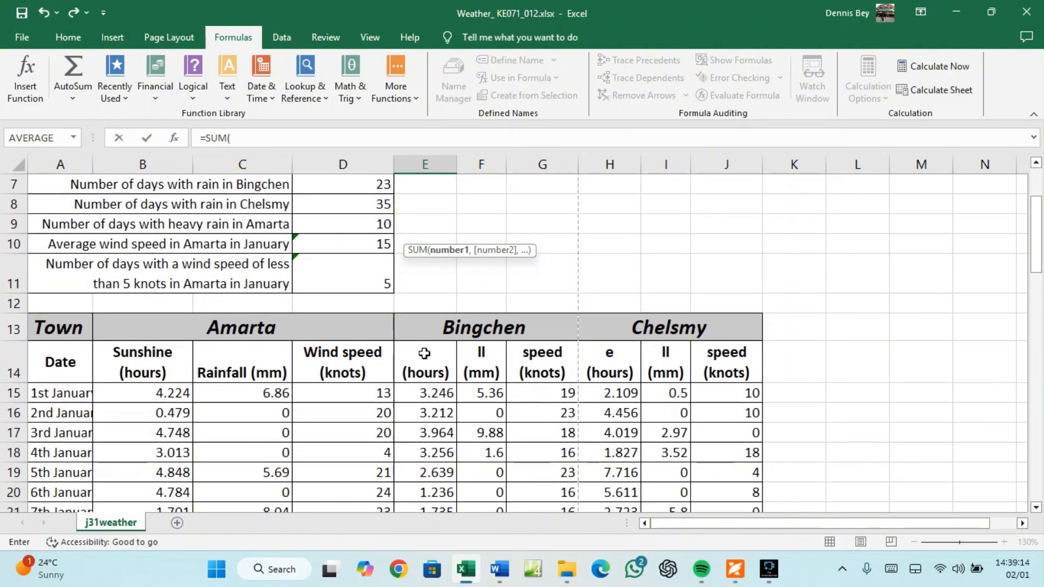
left_click(424, 354)
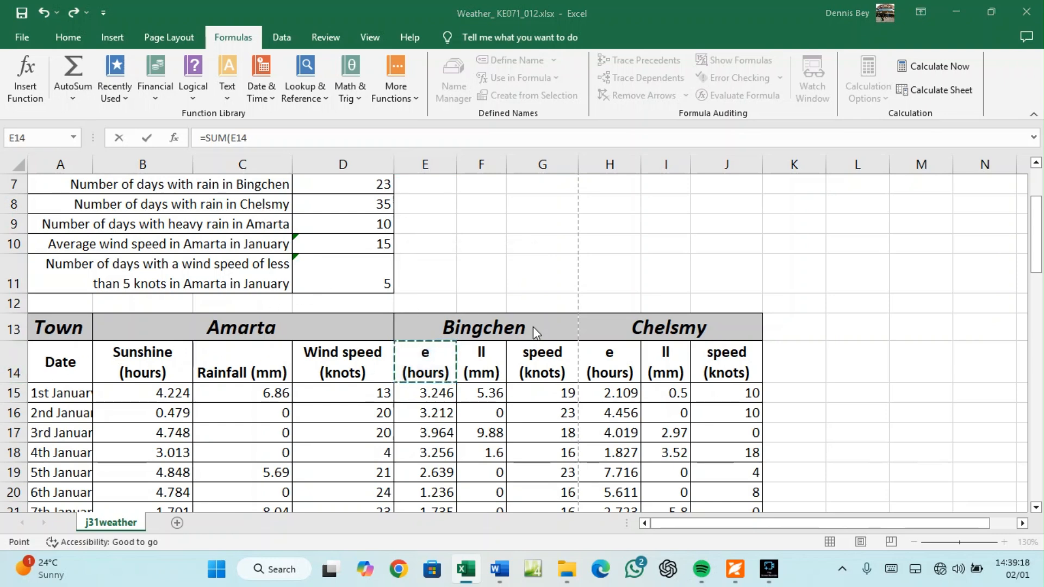
scroll(533, 330, "up", 2)
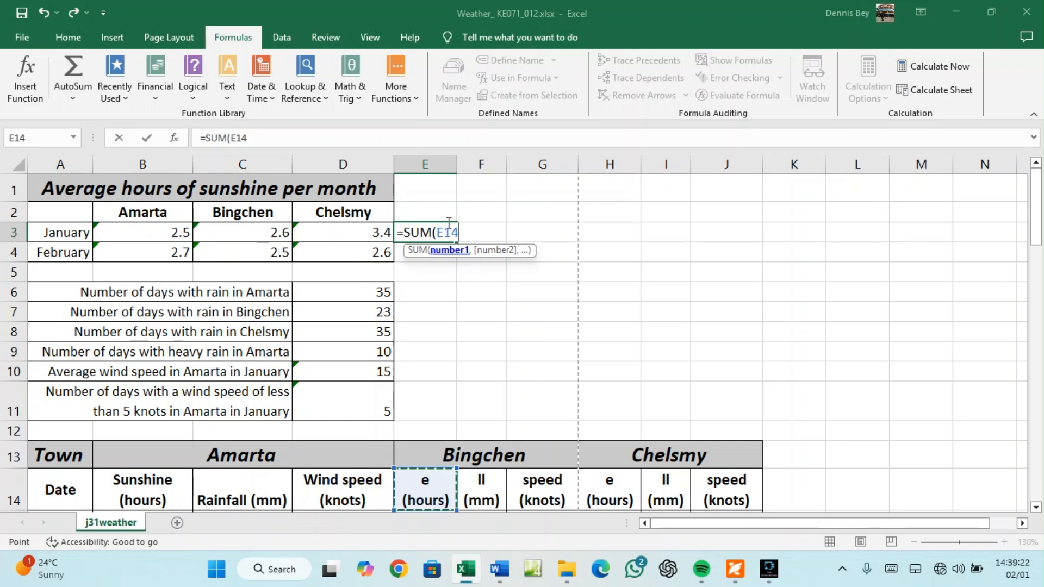
left_click(261, 138)
key("BackSpace")
key("BackSpace")
key("BackSpace")
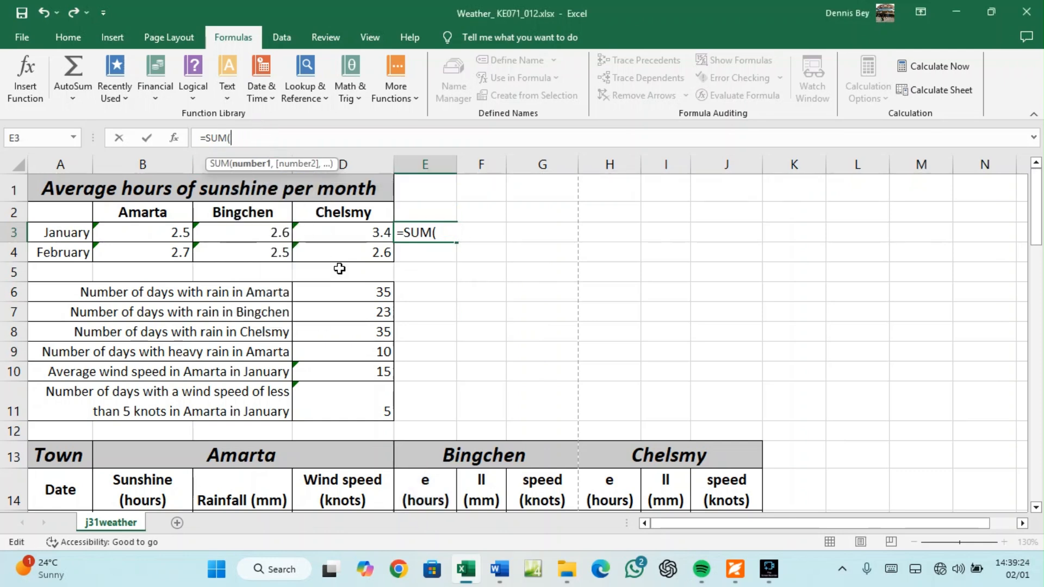
scroll(649, 496, "down", 1)
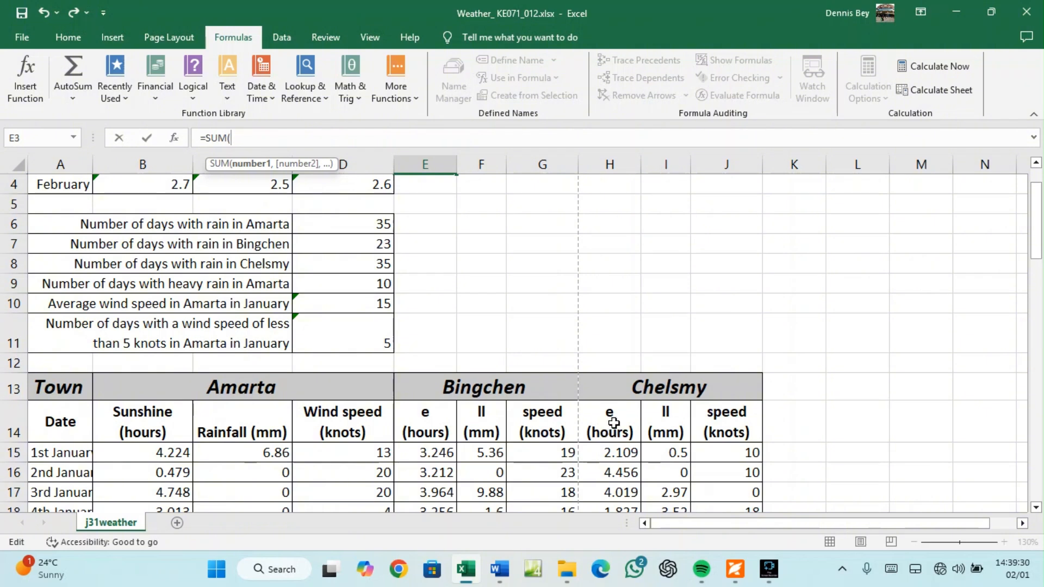
left_click_drag(637, 165, 706, 164)
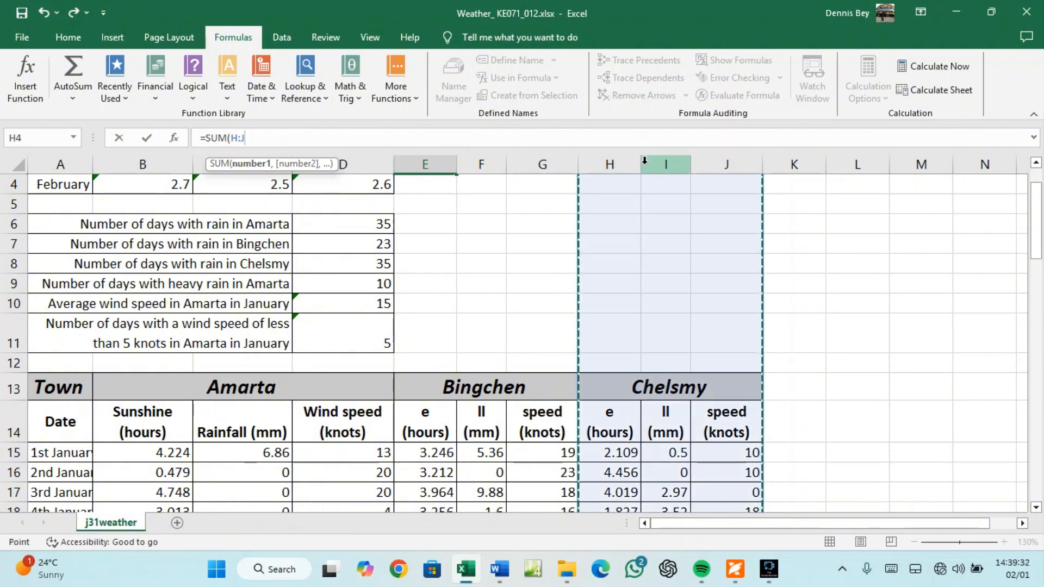
key("Escape")
key("Up")
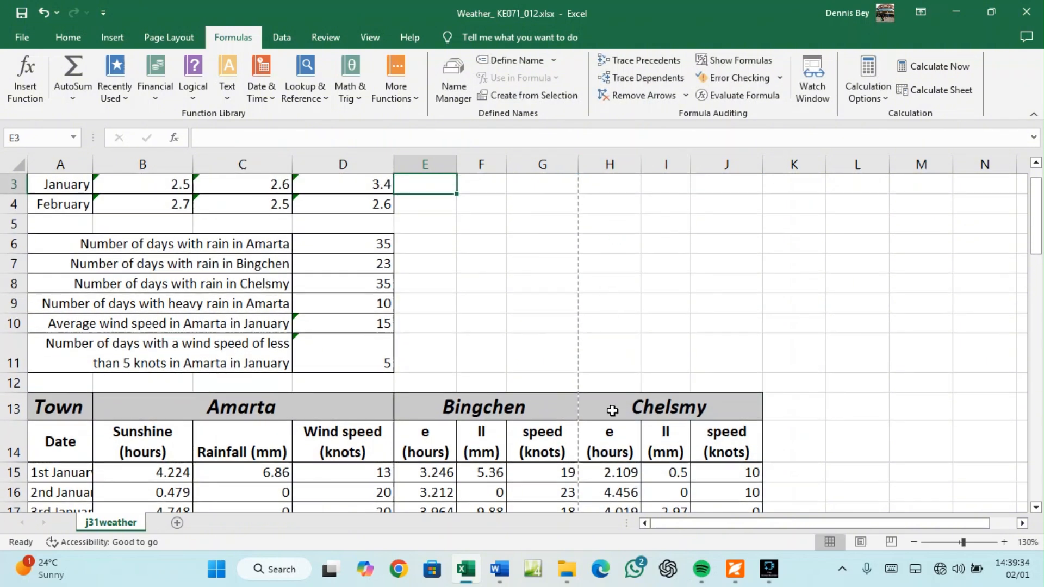
left_click(611, 433)
left_click_drag(690, 159, 704, 159)
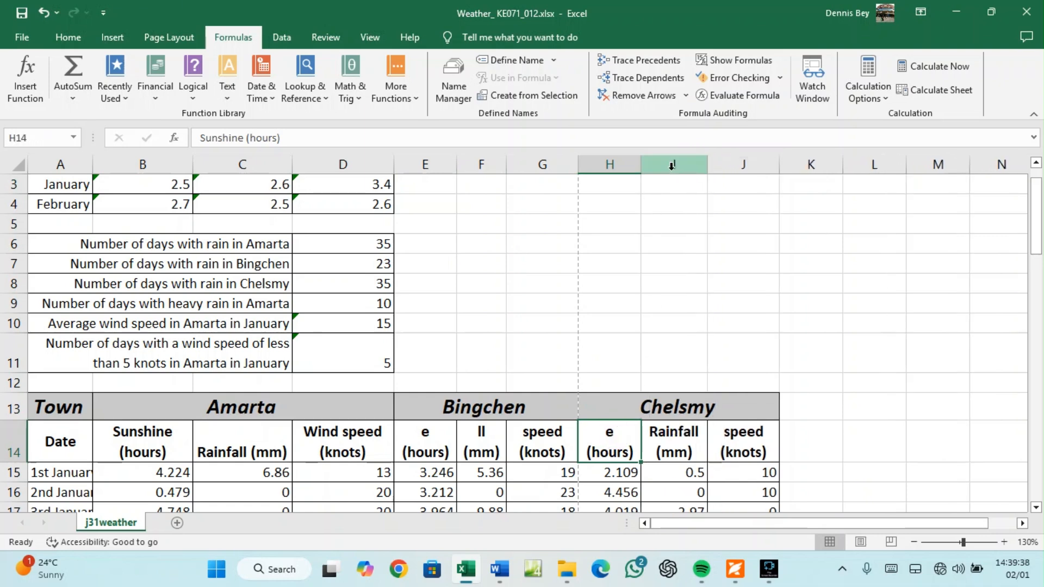
left_click_drag(637, 162, 653, 162)
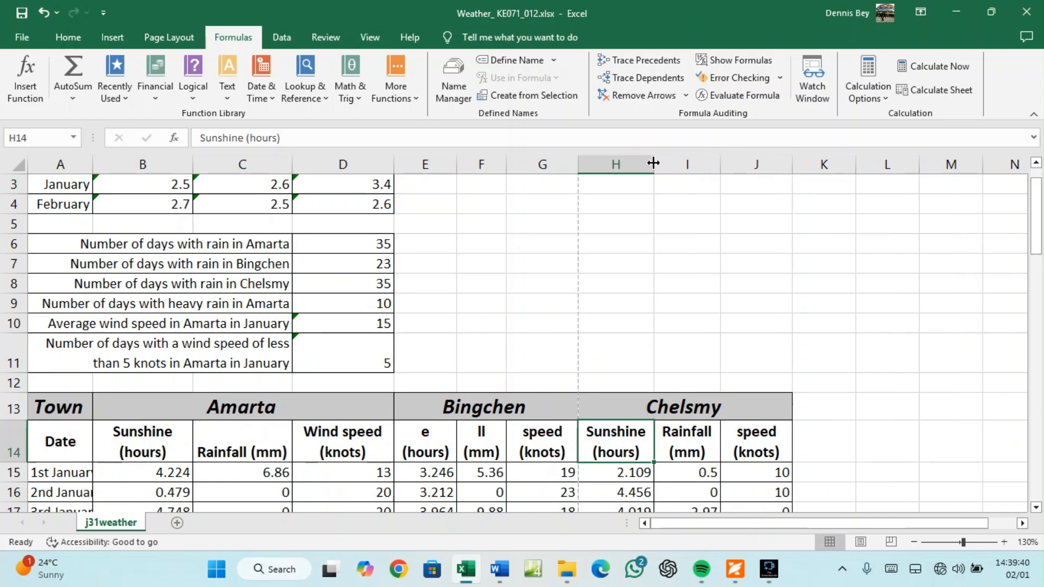
scroll(373, 410, "up", 1)
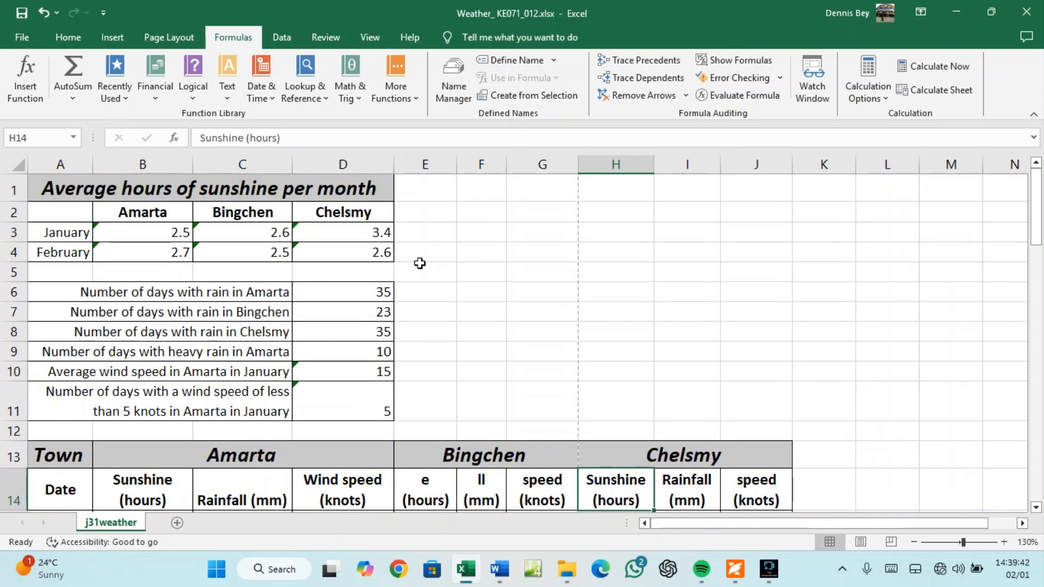
left_click(422, 214)
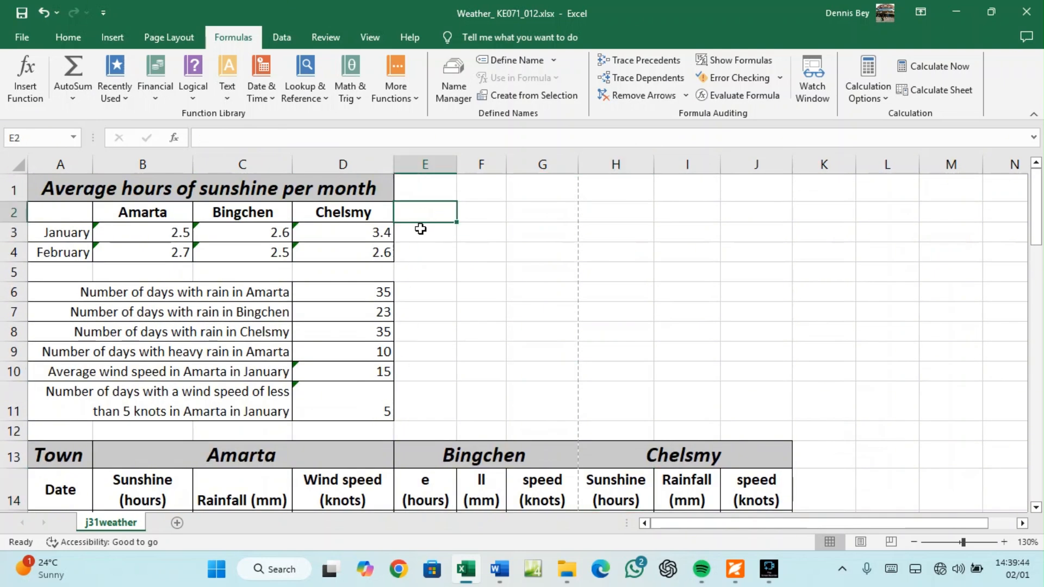
left_click(422, 234)
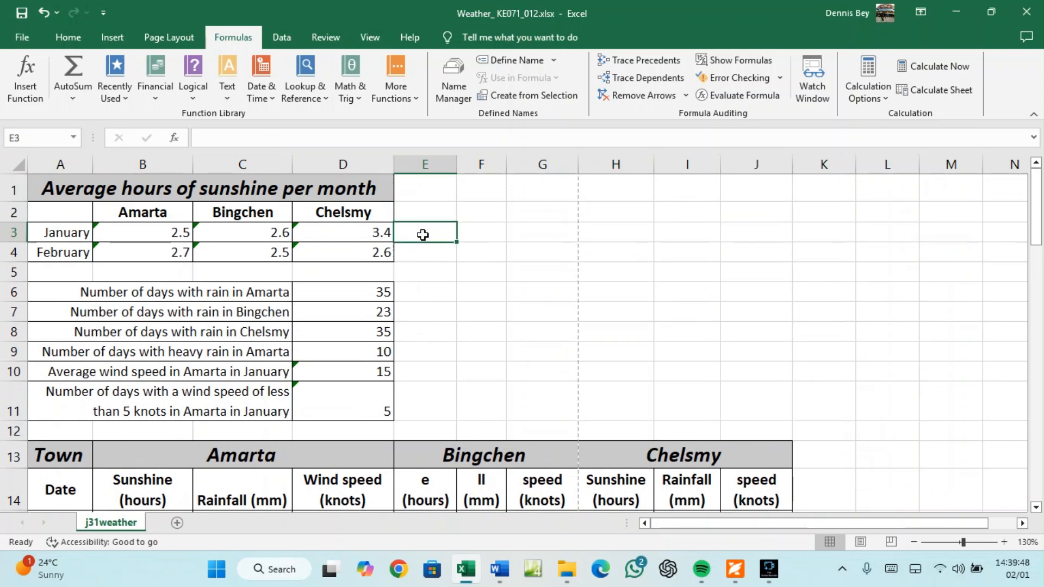
Enter =SUM(I15:I45) in E3 to total Chelsmy's January rainfall, giving 79.46
type("=S")
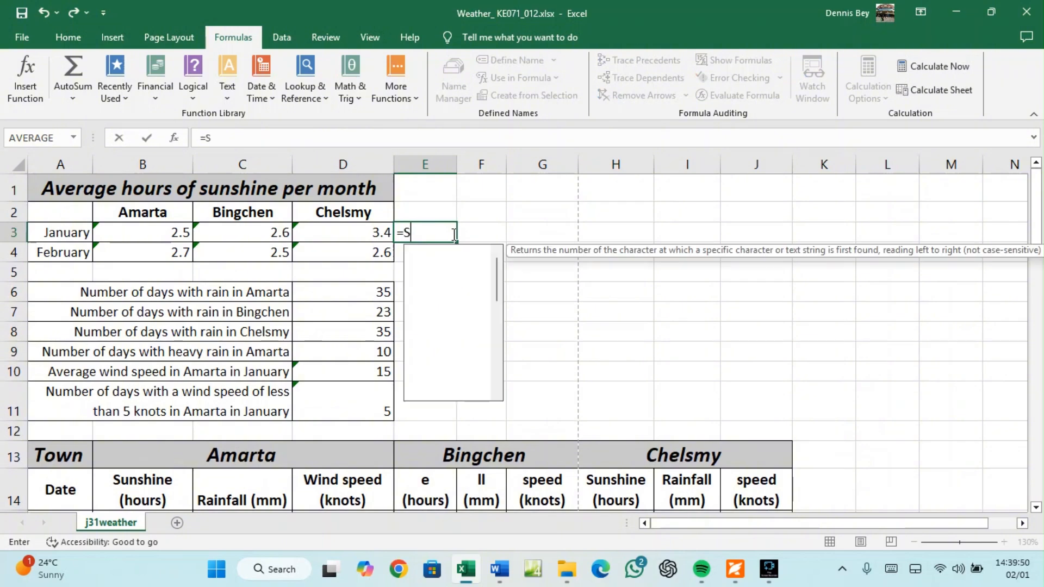
type("UM(")
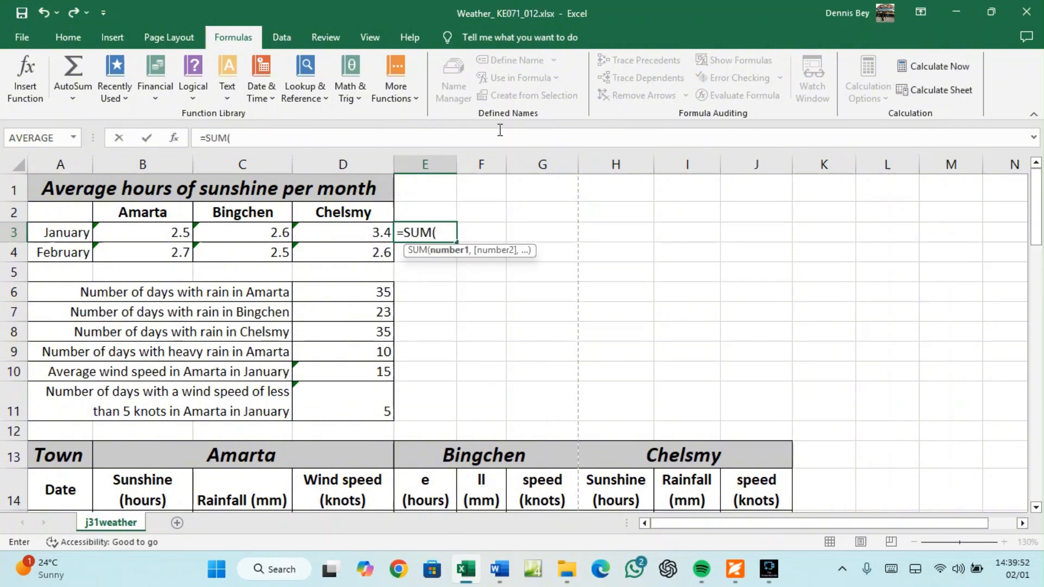
scroll(679, 481, "down", 2)
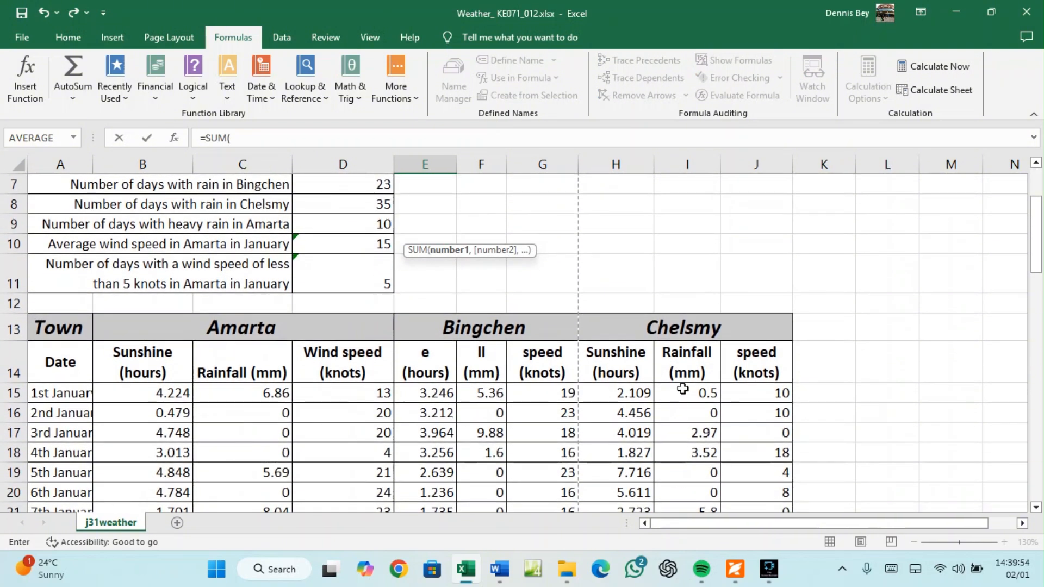
left_click_drag(683, 388, 699, 496)
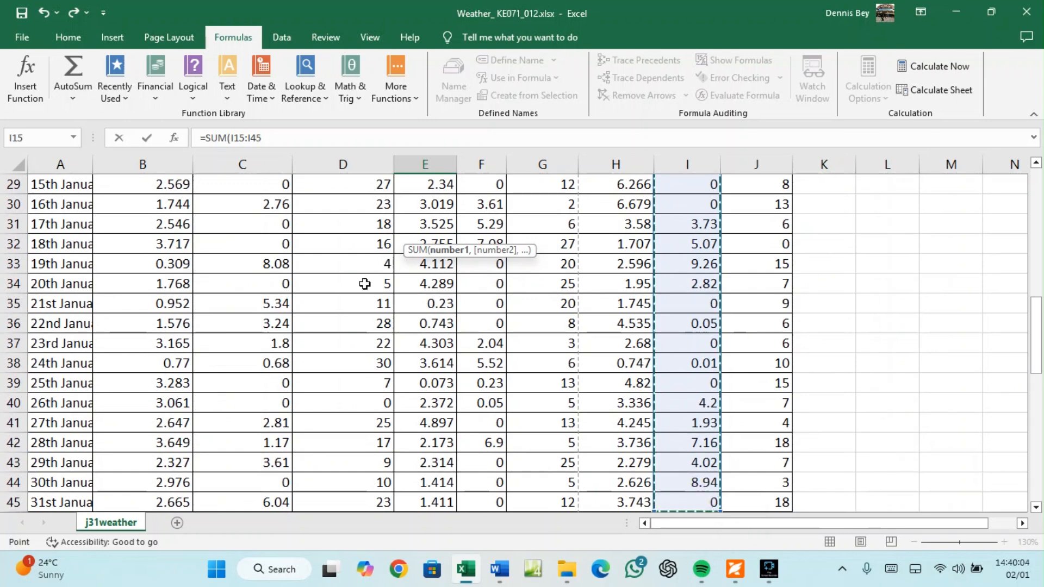
left_click(280, 138)
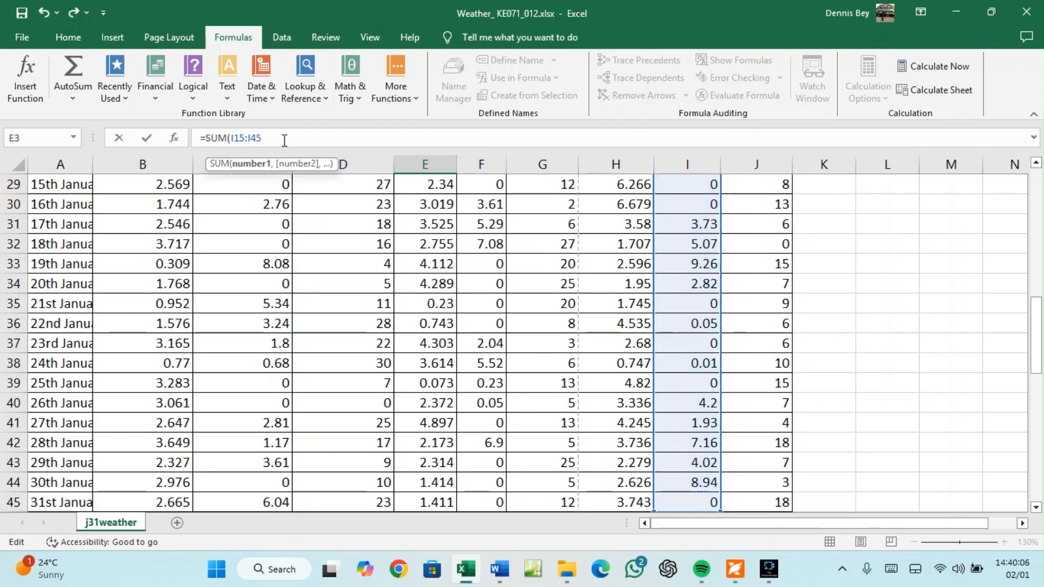
type(")")
key("Return")
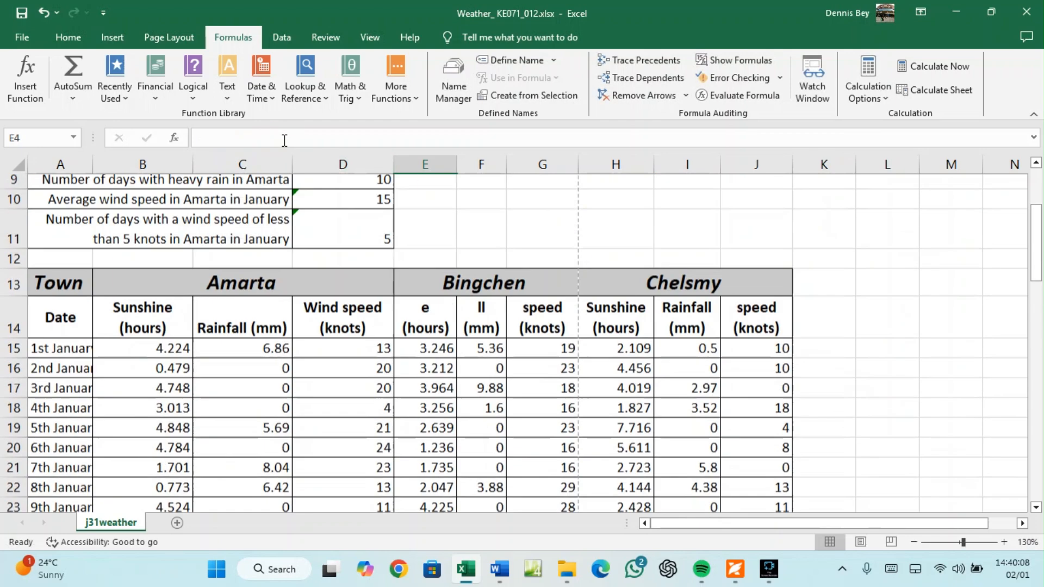
scroll(299, 218, "up", 1)
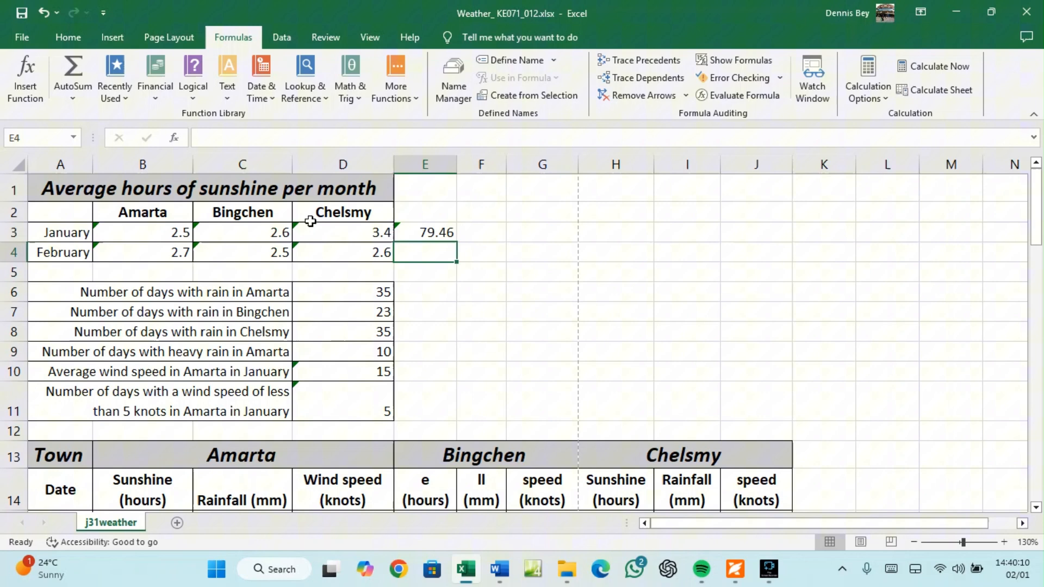
Check E3's formula and widen column A so its labels fit
left_click(410, 234)
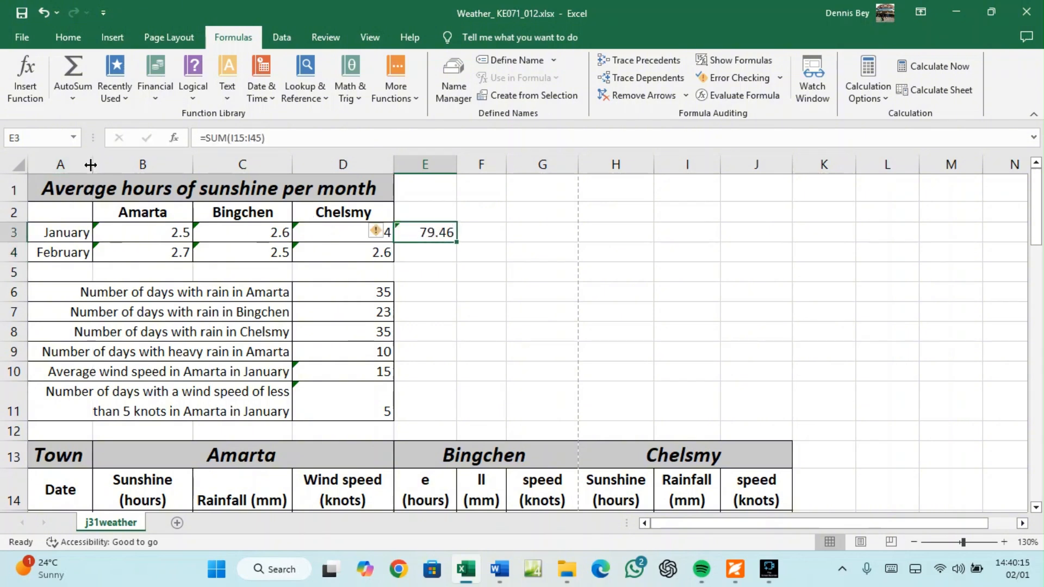
left_click_drag(91, 165, 110, 166)
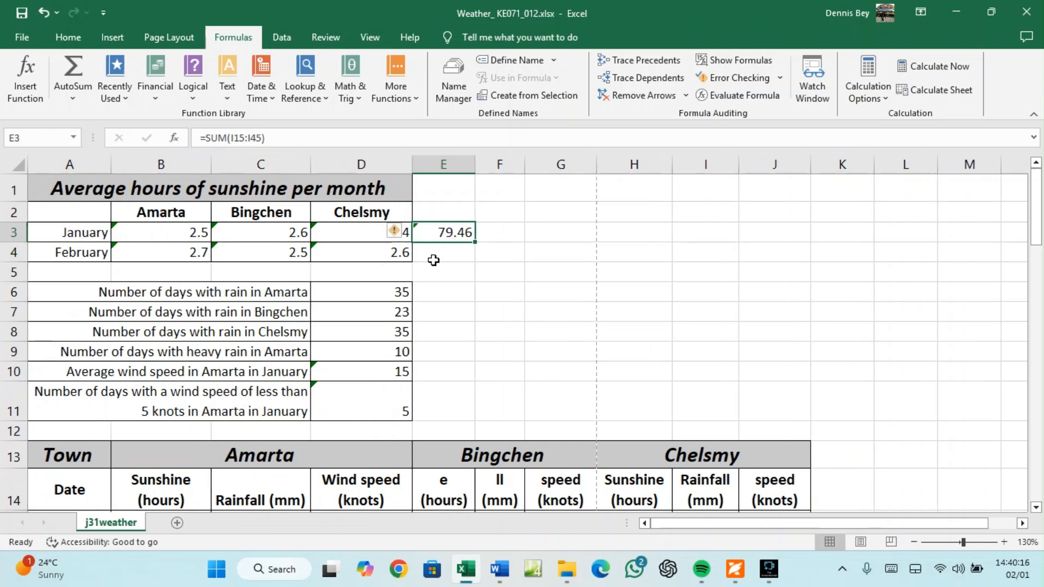
left_click(433, 261)
left_click(734, 568)
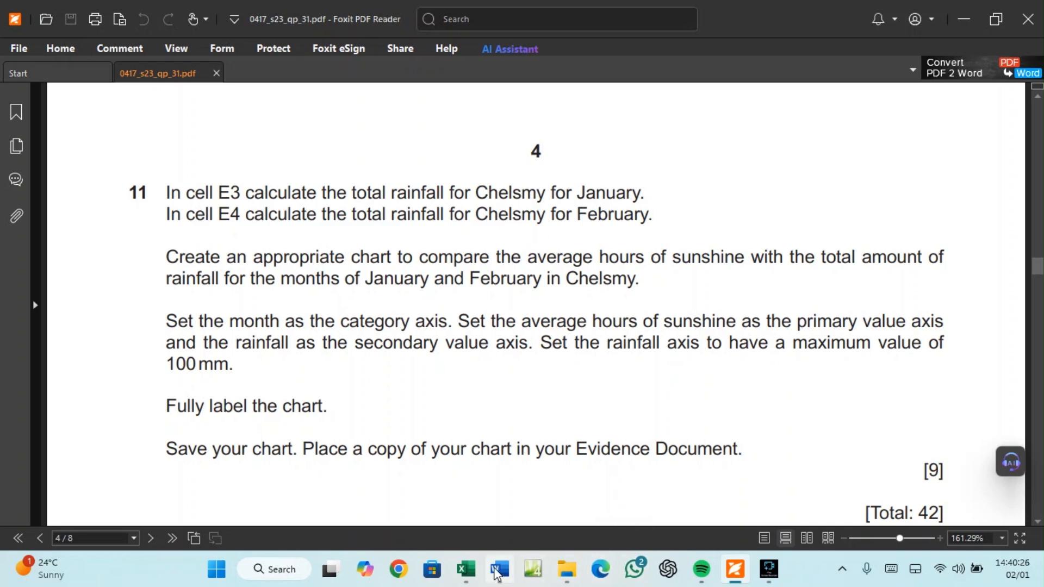
left_click(477, 572)
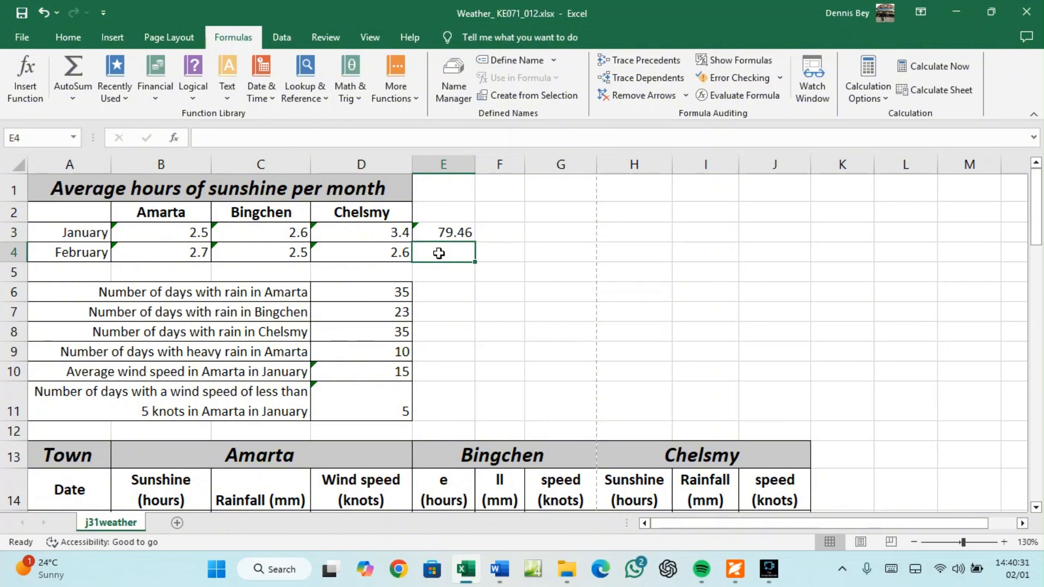
Enter =SUM(I45:I73) in E4 to total Chelsmy's February rainfall, giving 94.14
type("=")
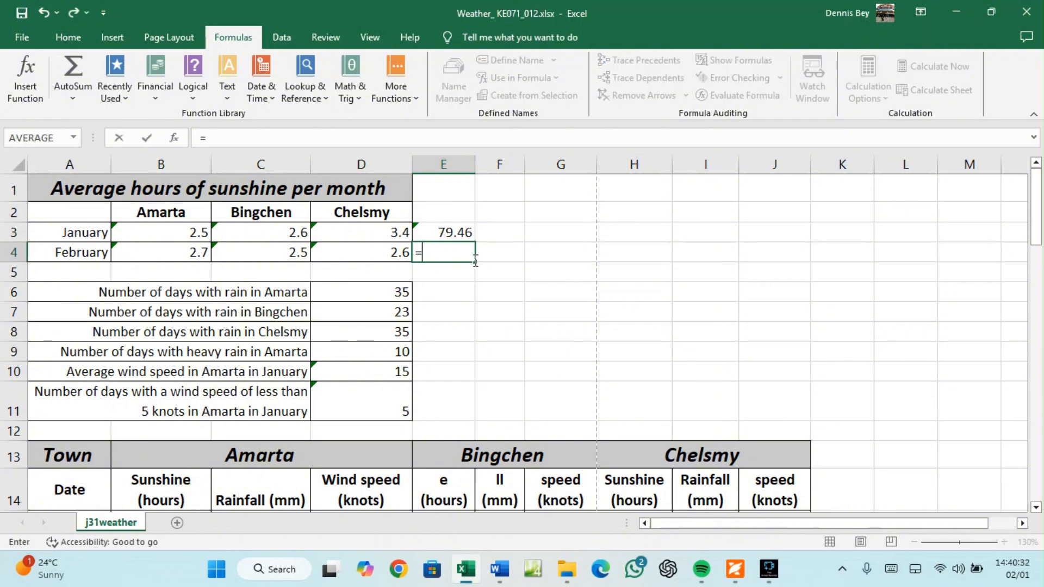
type("SUM(")
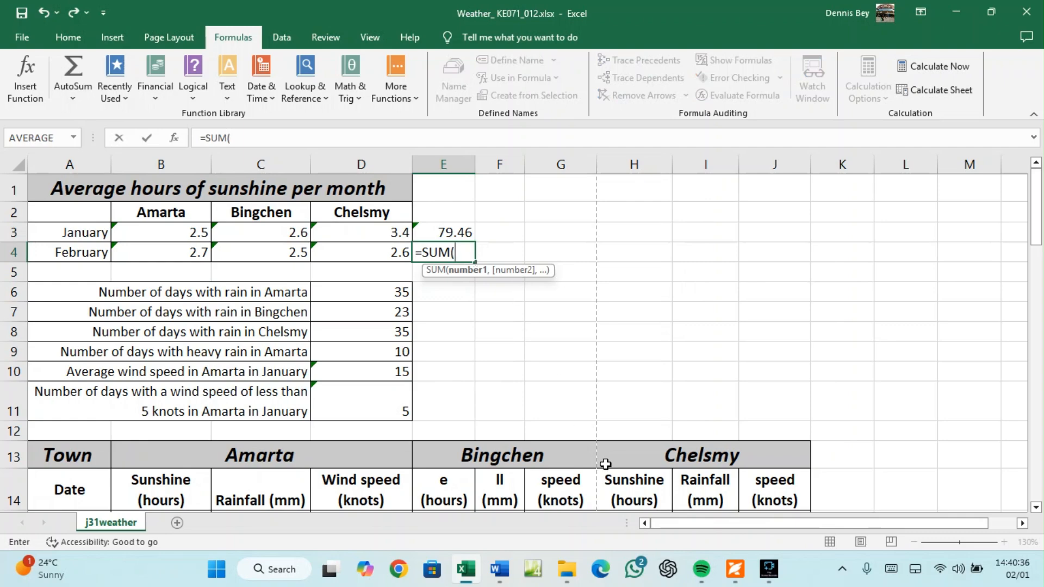
scroll(604, 462, "down", 1)
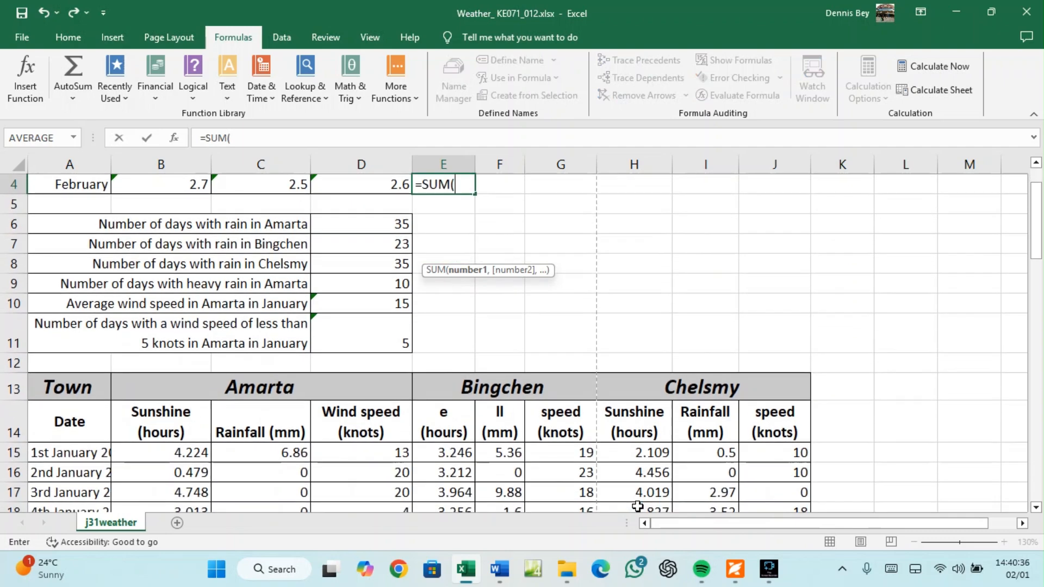
scroll(699, 451, "down", 2)
scroll(699, 452, "down", 3)
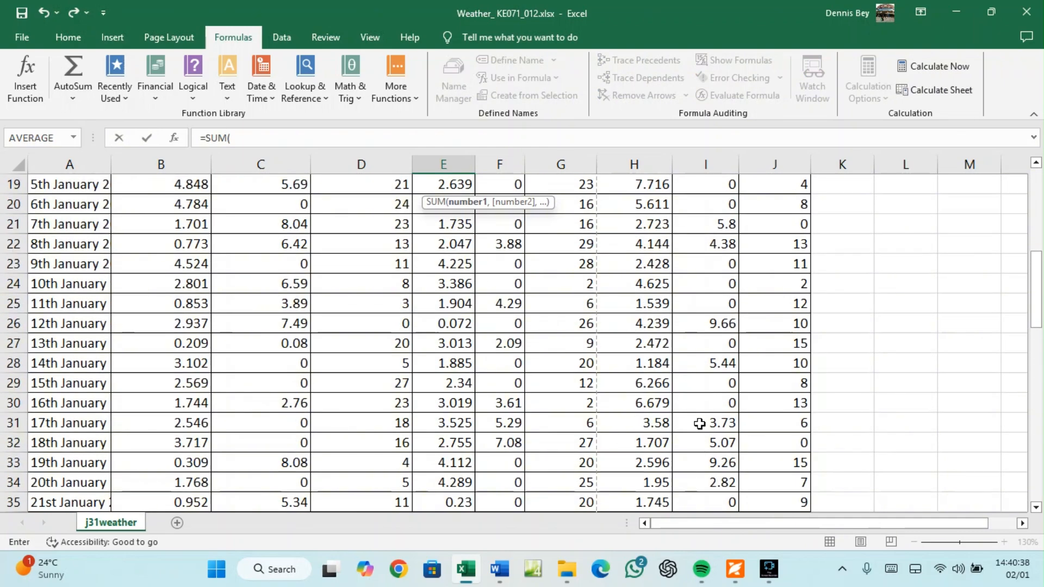
scroll(699, 421, "down", 2)
scroll(707, 430, "down", 3)
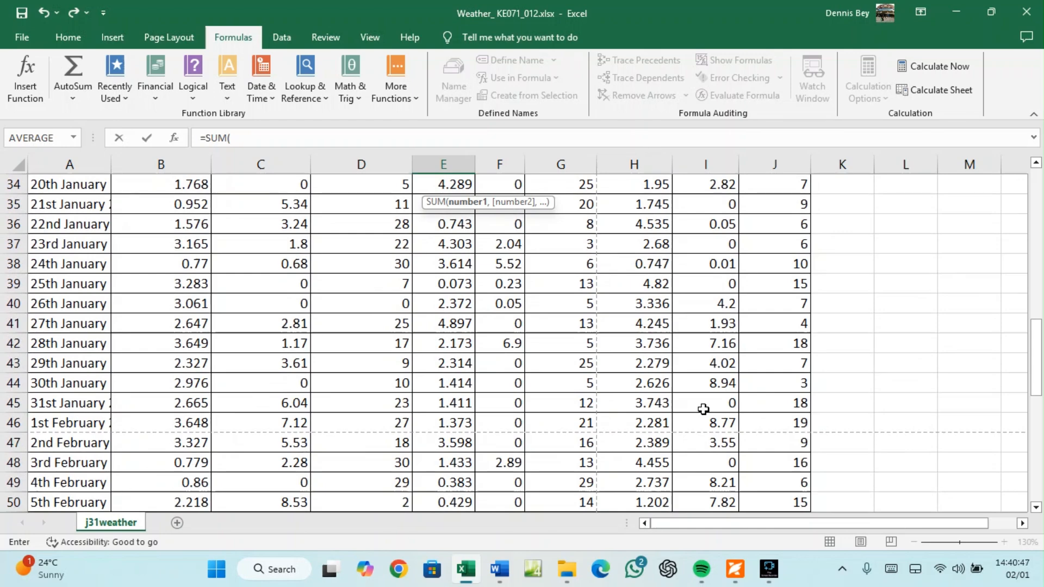
scroll(705, 411, "up", 11)
scroll(708, 412, "down", 10)
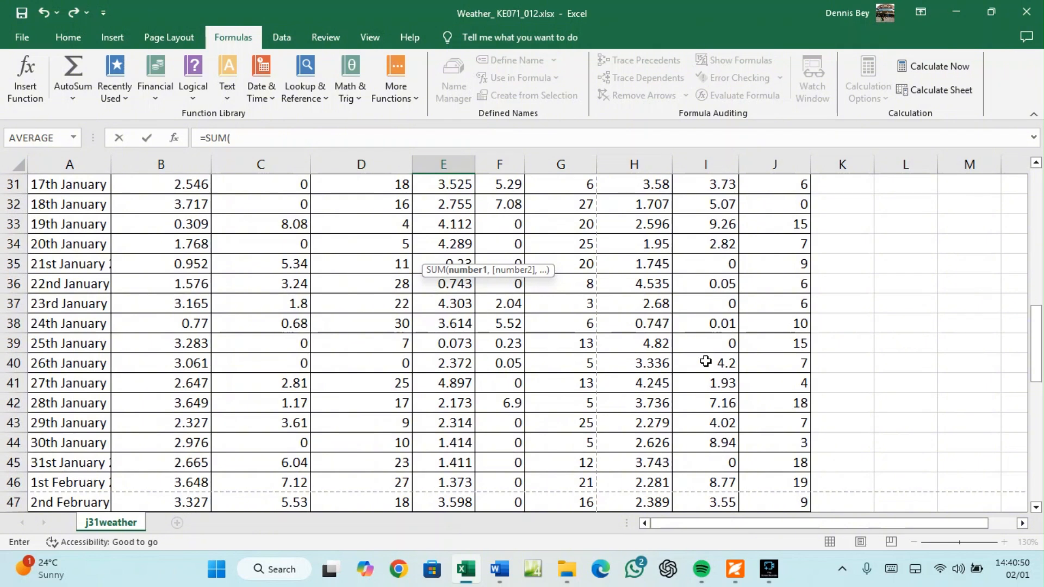
left_click(711, 443)
left_click(714, 463)
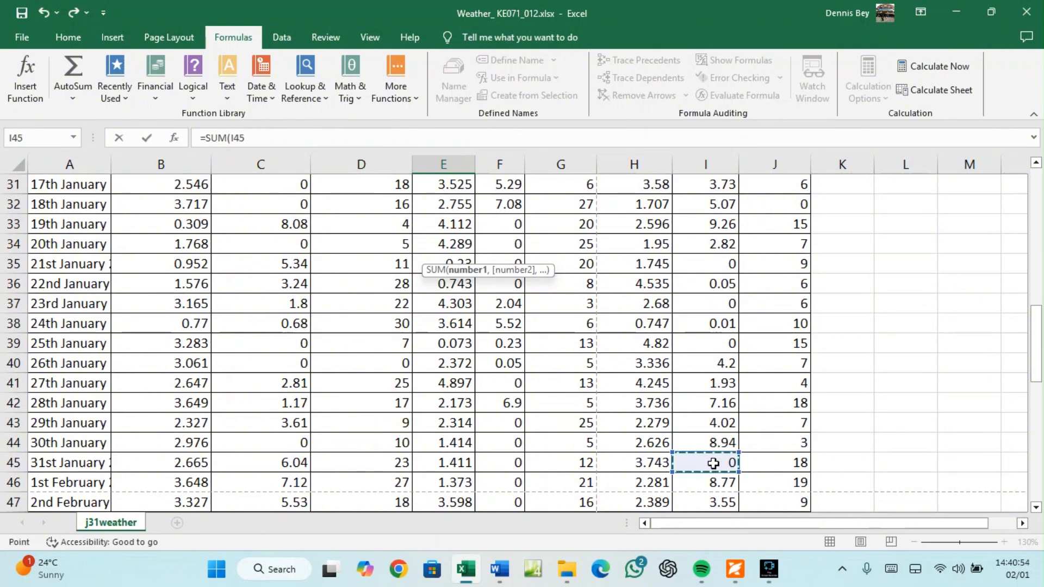
left_click_drag(714, 463, 702, 420)
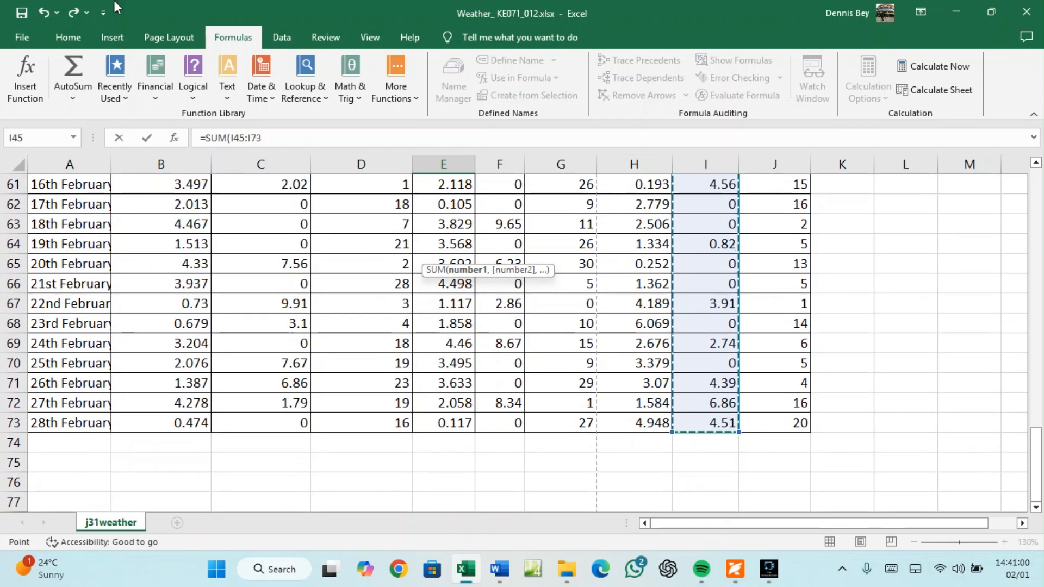
left_click(260, 133)
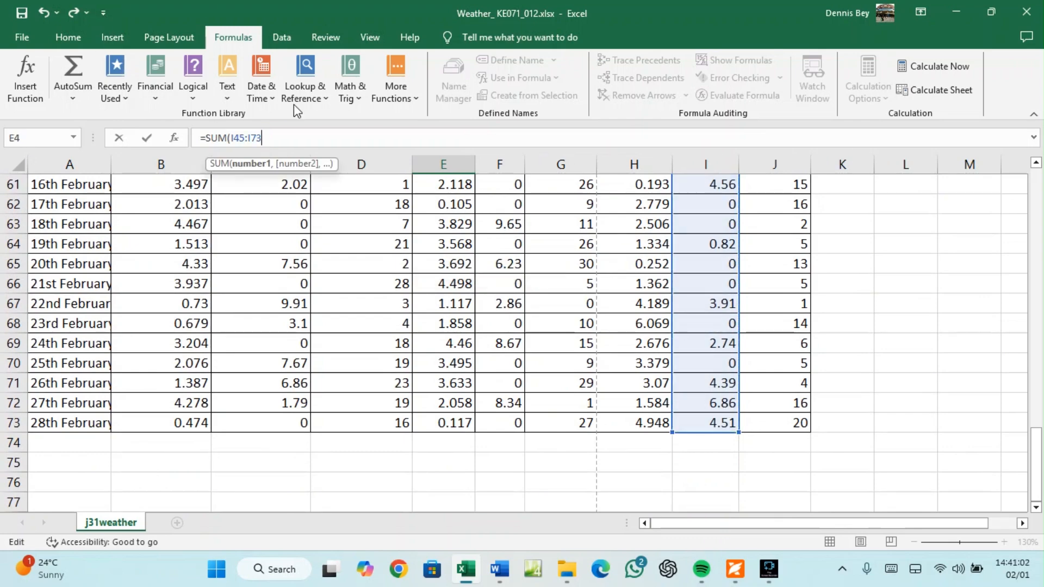
type(")")
key("Return")
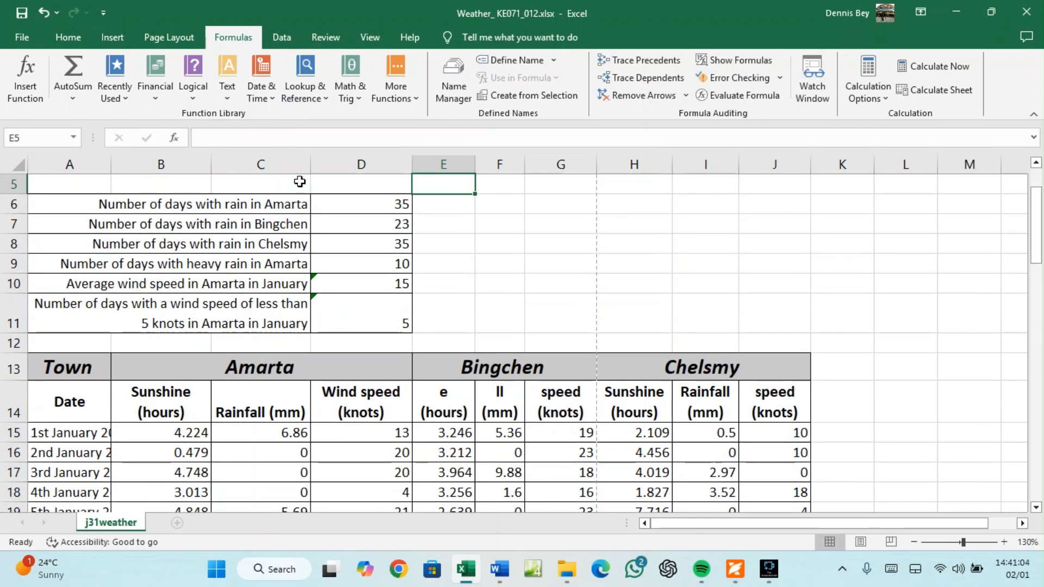
scroll(299, 181, "up", 2)
left_click(454, 246)
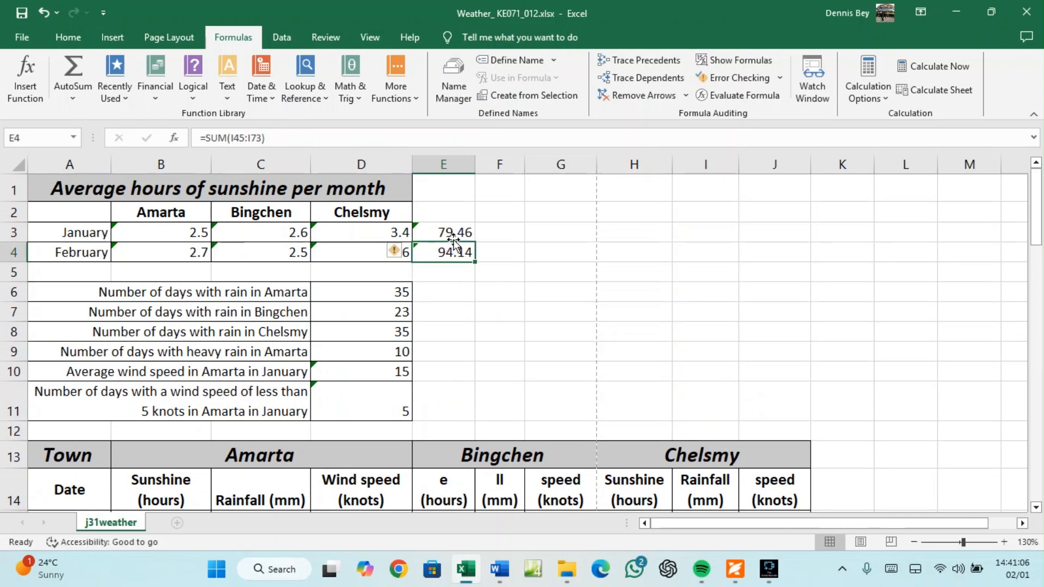
Show the exam paper at the Task 2 – Spreadsheet introduction, with the screen recorder on top
left_click(735, 569)
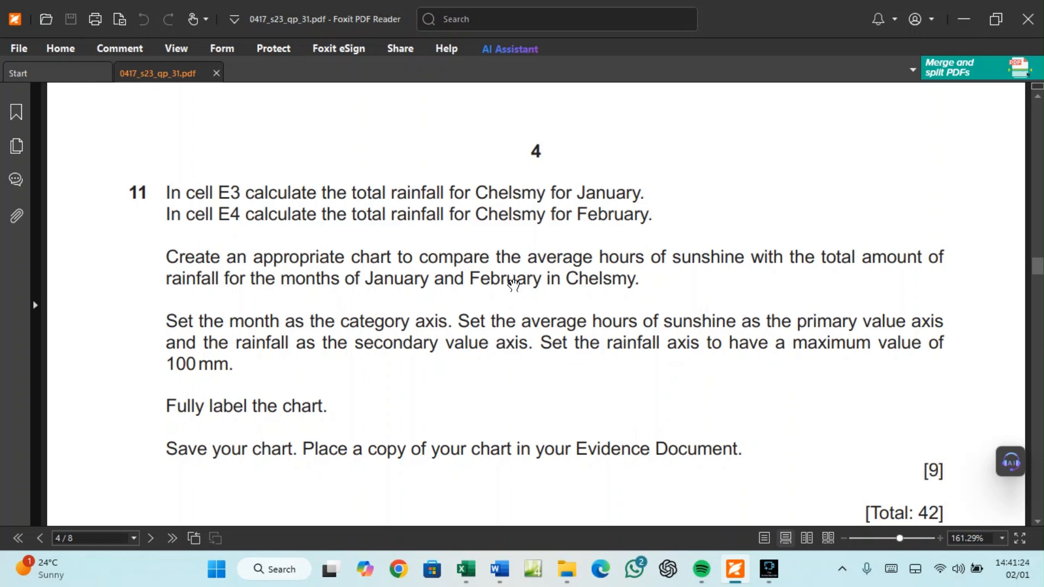
scroll(519, 293, "up", 8)
scroll(521, 296, "up", 10)
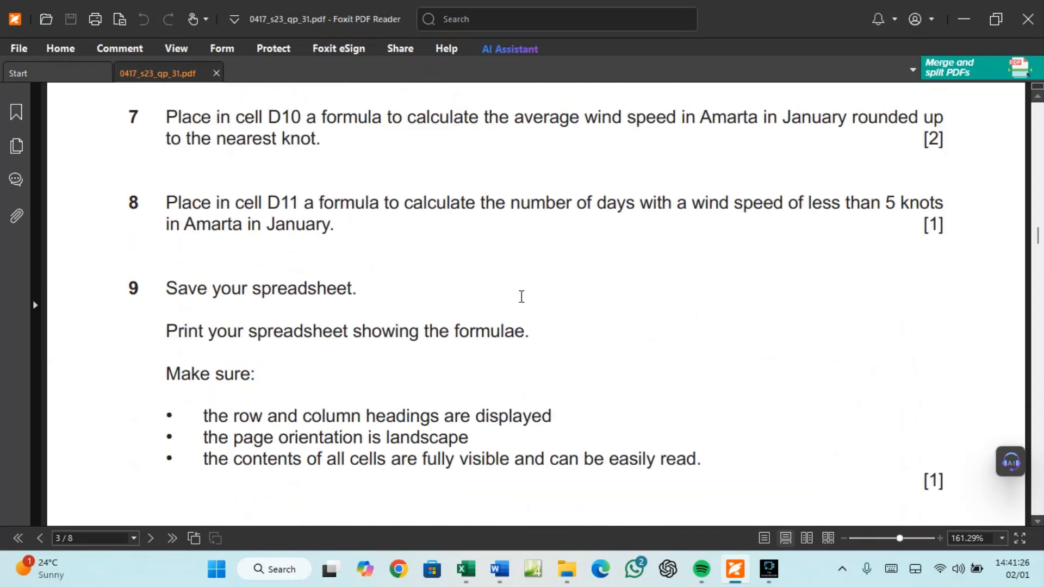
scroll(521, 297, "up", 10)
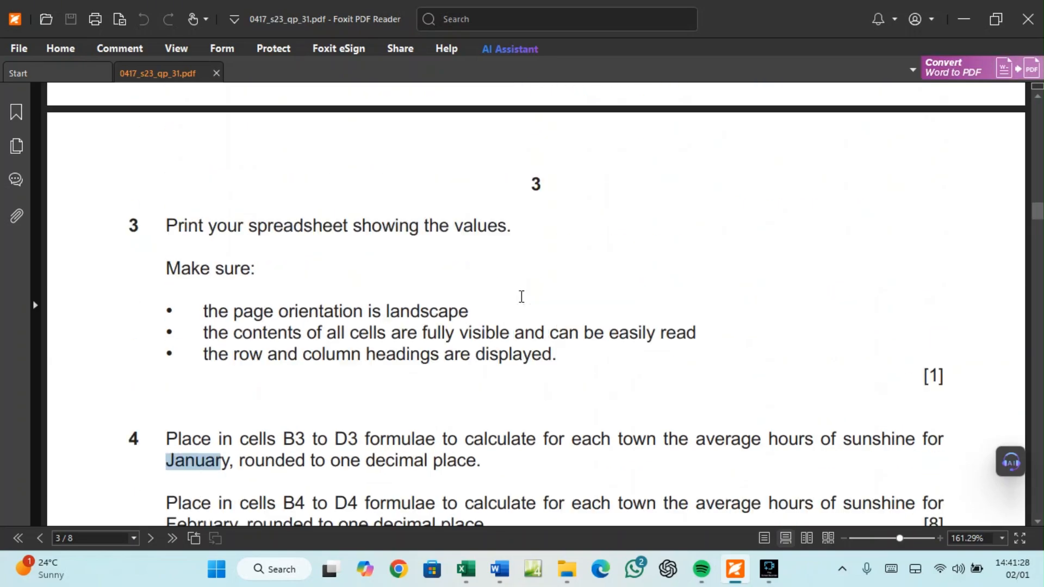
scroll(521, 299, "up", 5)
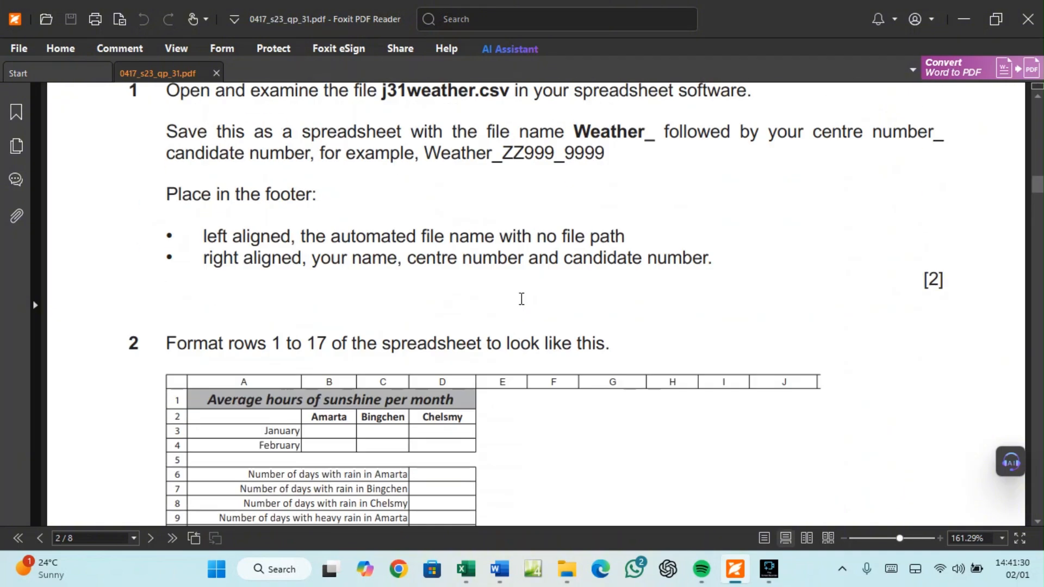
scroll(520, 298, "up", 3)
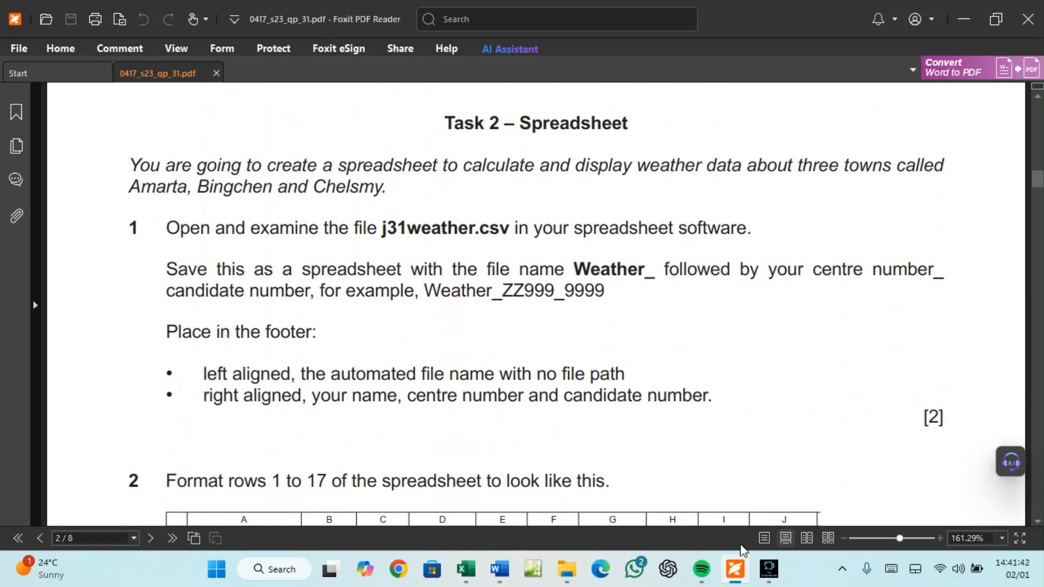
left_click(769, 569)
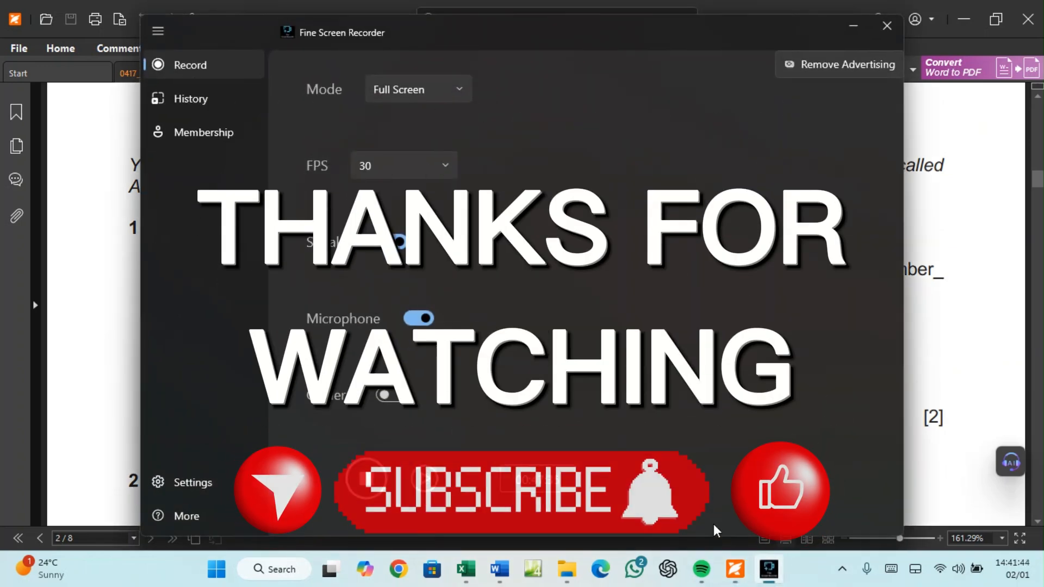